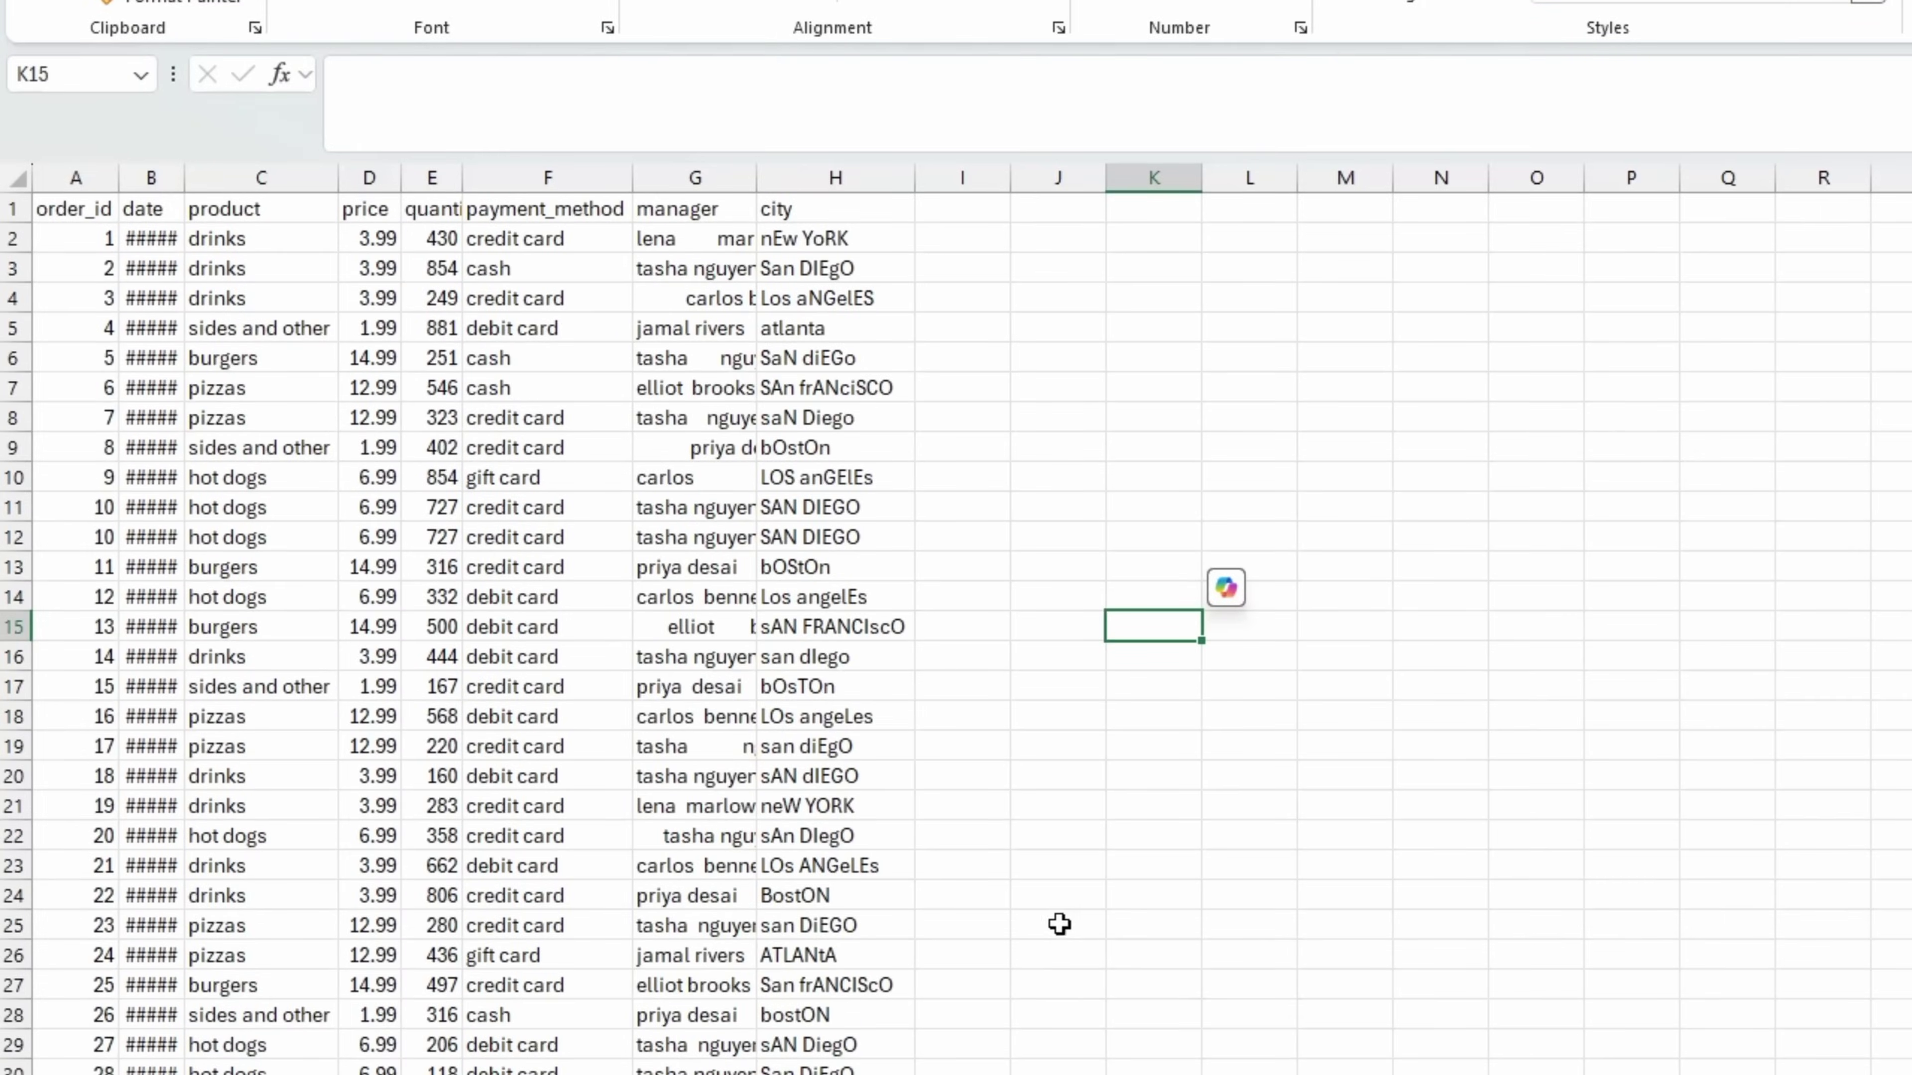
Step: AutoFit every column of the orders sheet so dates, quantities and names show in full
{"action": "left_click", "coordinate": [23, 175]}
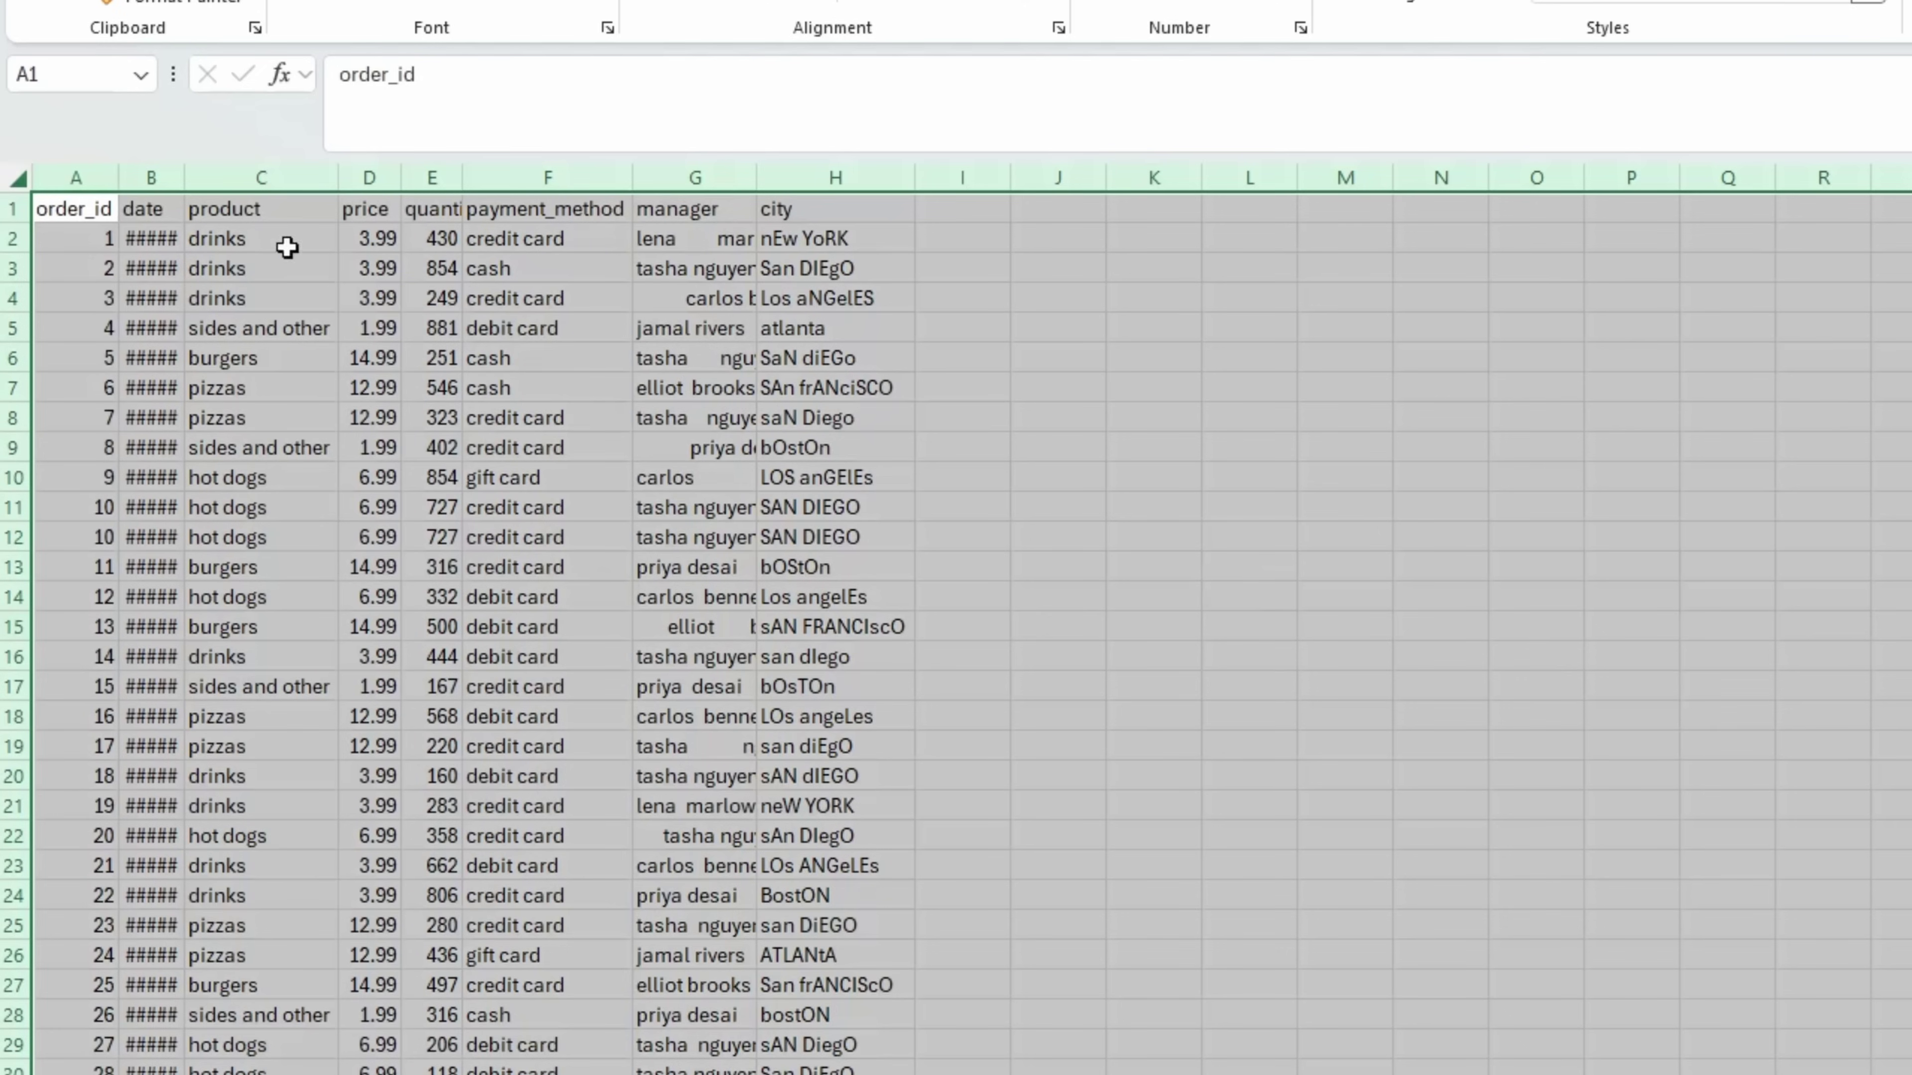
{"action": "double_click", "coordinate": [753, 180]}
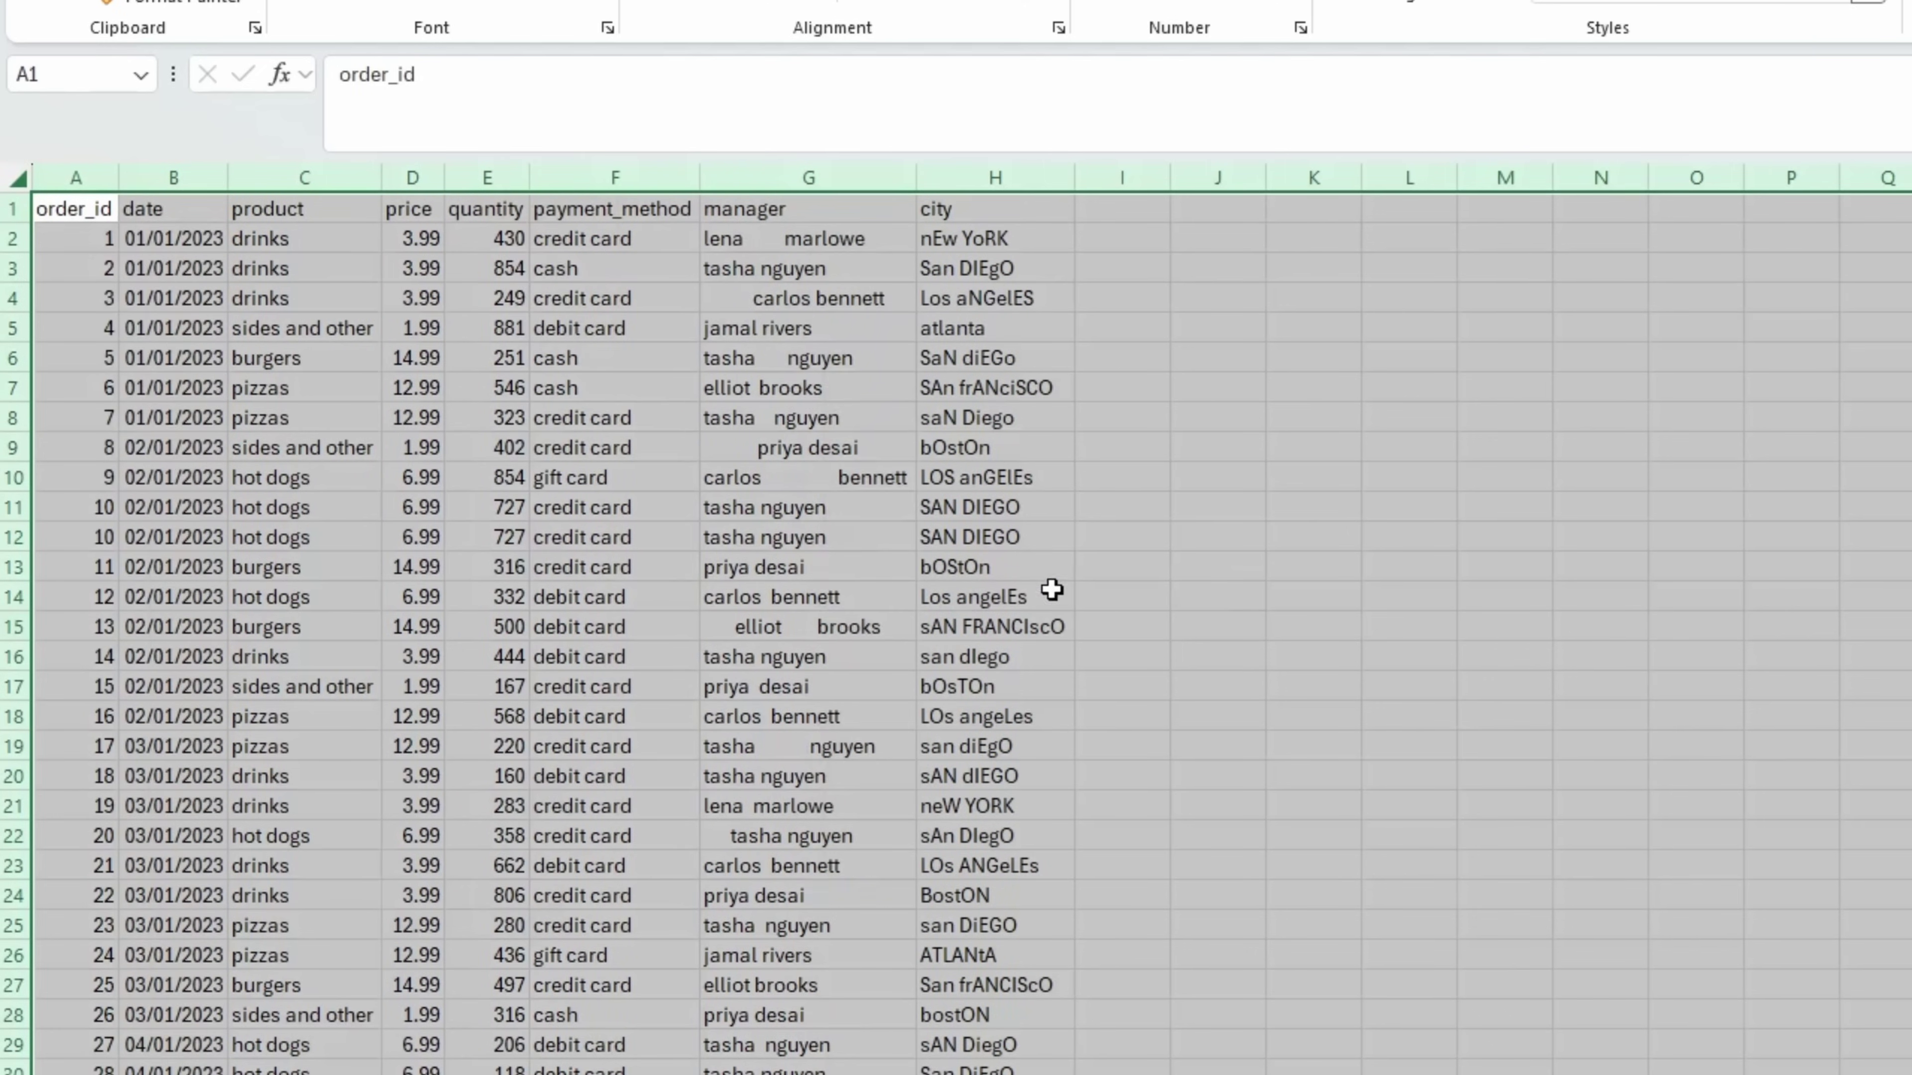
{"action": "left_click", "coordinate": [1290, 557]}
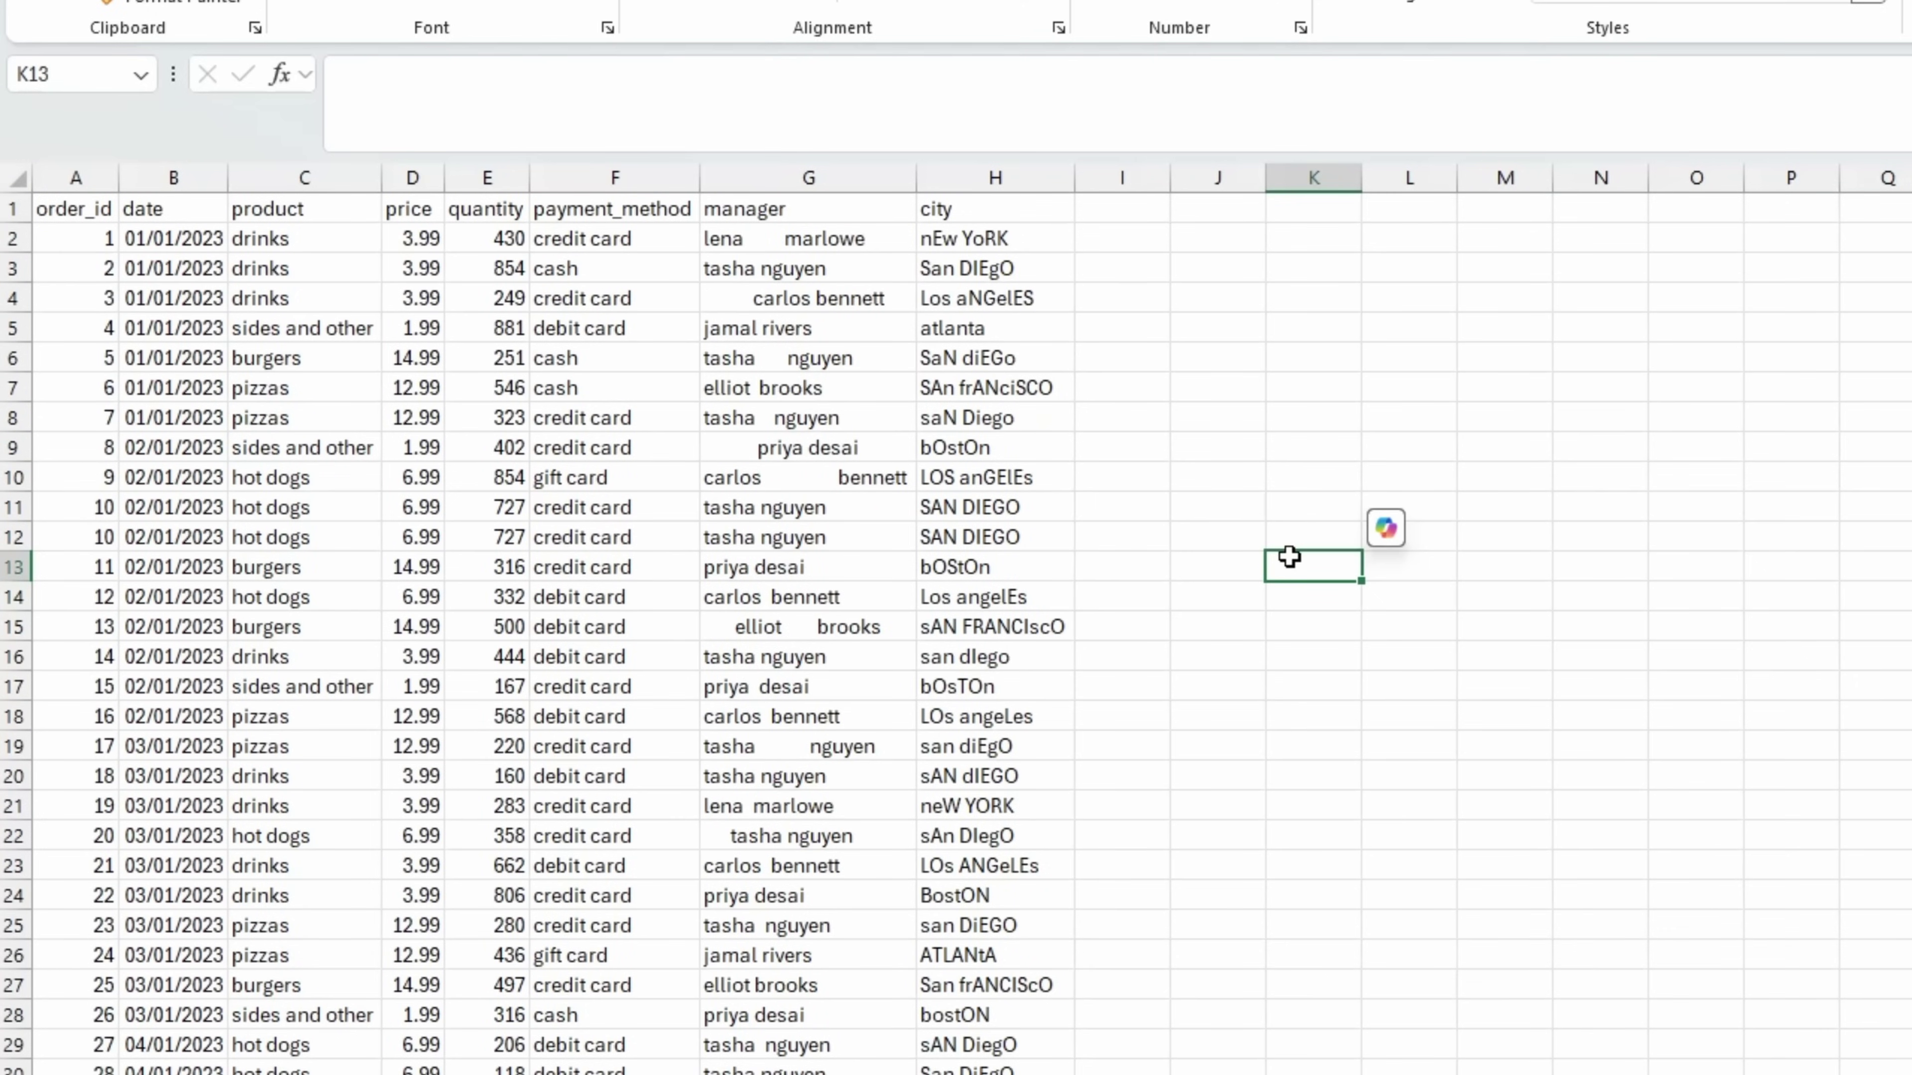
Step: Check the widened order columns, then begin turning the order data into a table with Ctrl+T
{"action": "left_click", "coordinate": [73, 169]}
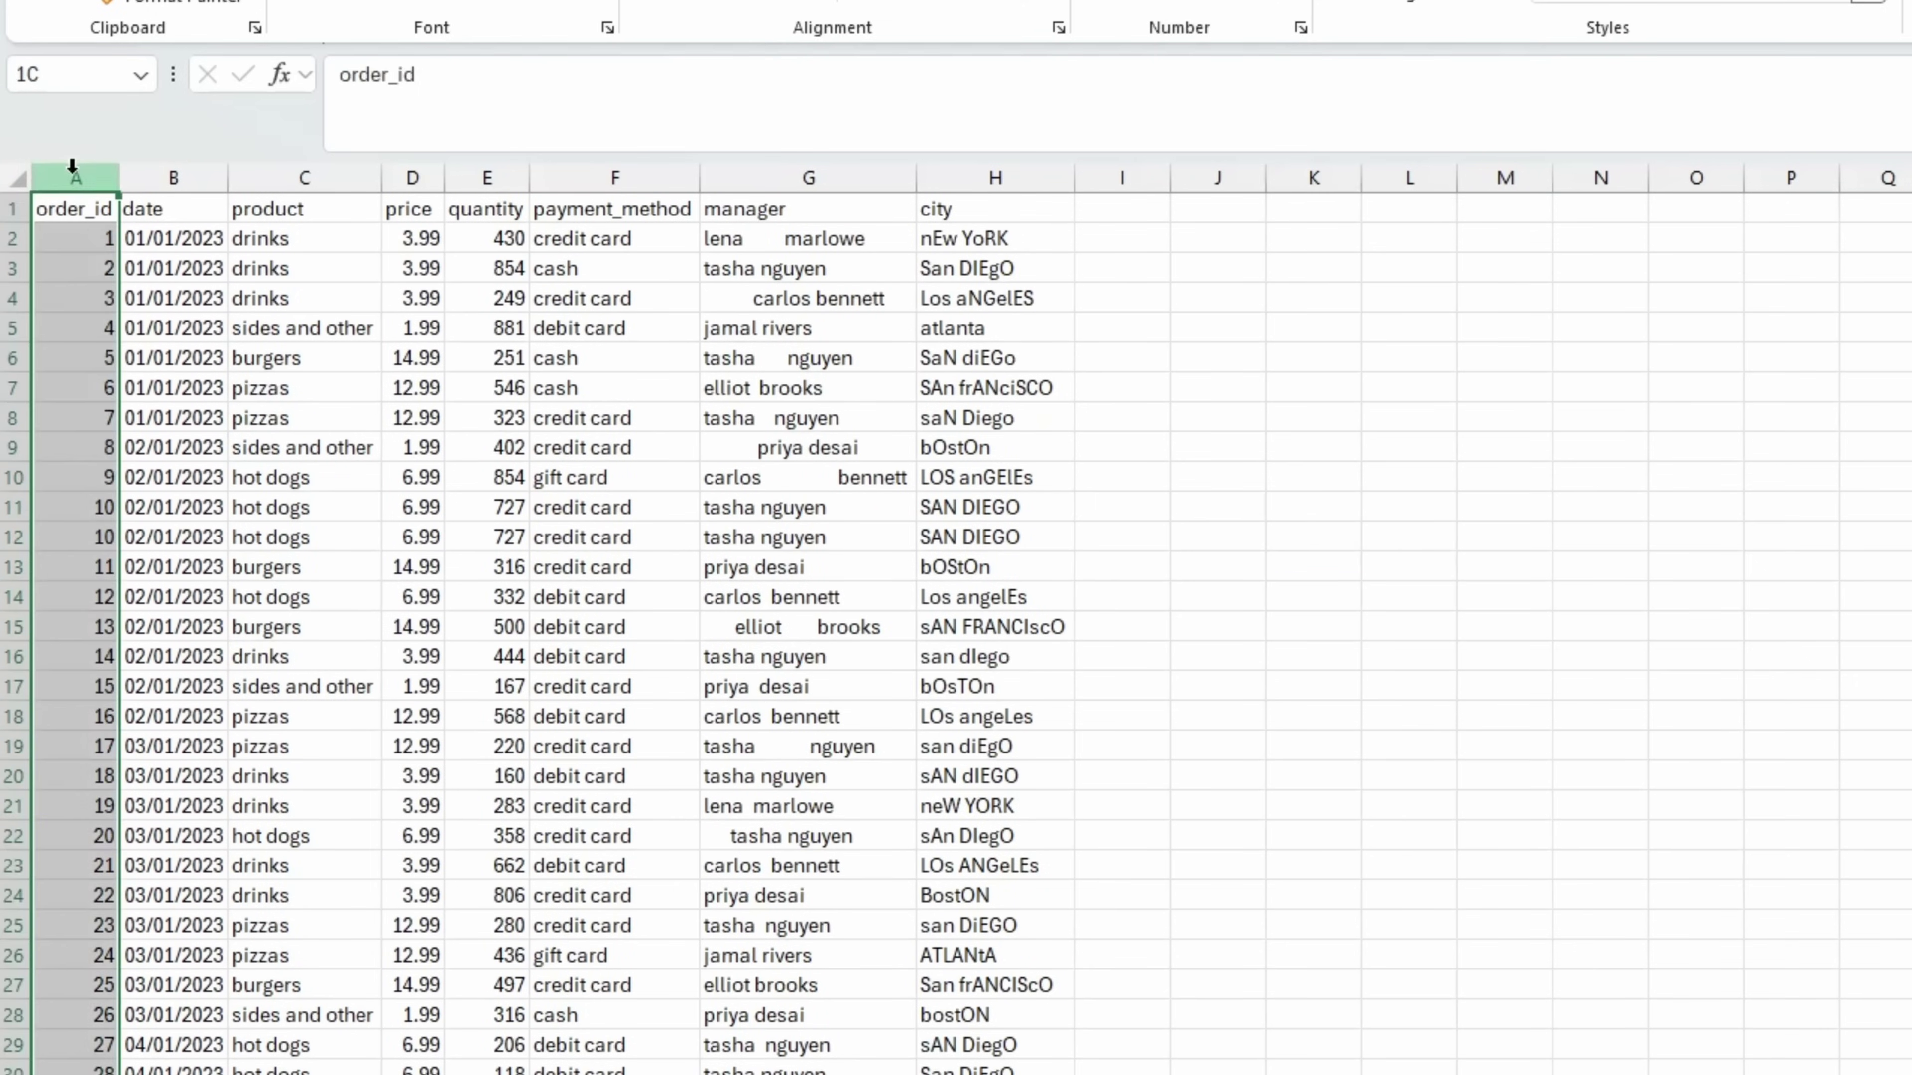
{"action": "left_click", "coordinate": [305, 177]}
{"action": "left_click_drag", "start_coordinate": [412, 177], "coordinate": [455, 177]}
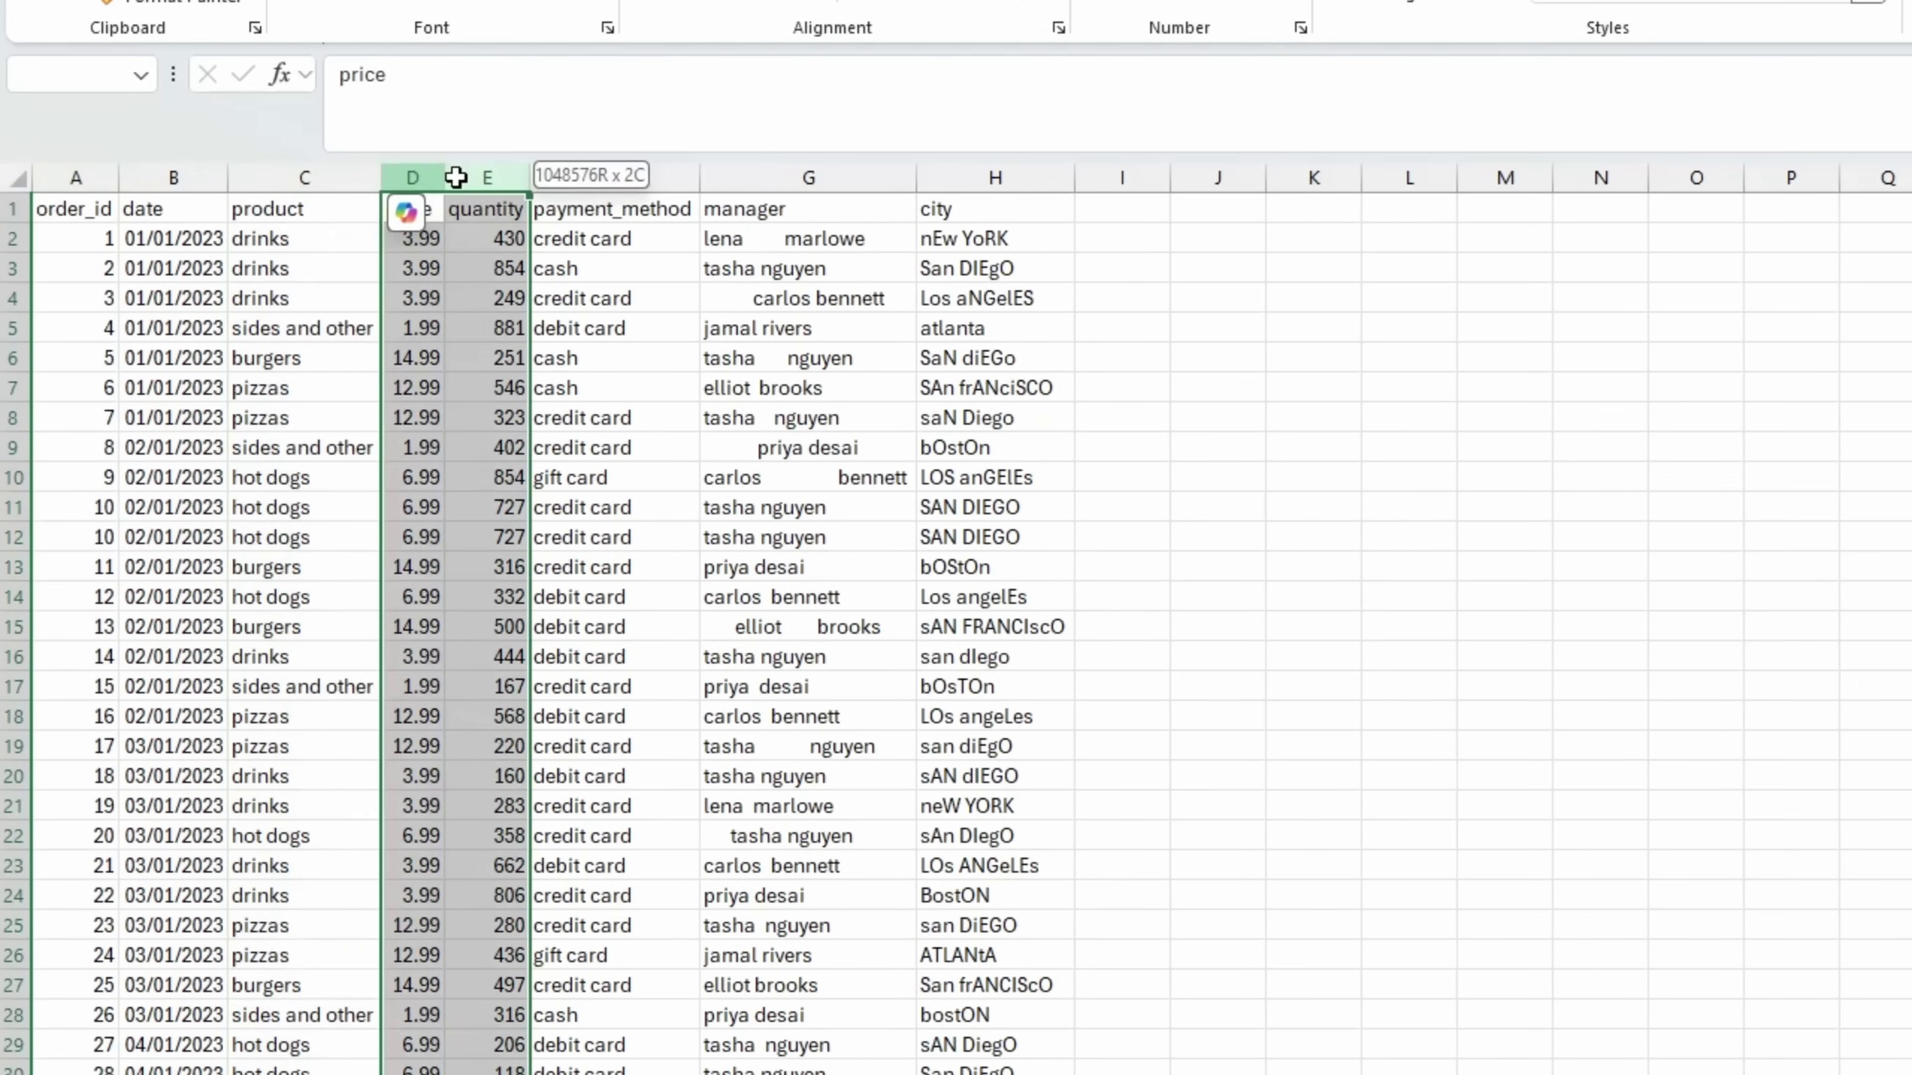
{"action": "left_click", "coordinate": [614, 176]}
{"action": "left_click_drag", "start_coordinate": [828, 176], "coordinate": [995, 177]}
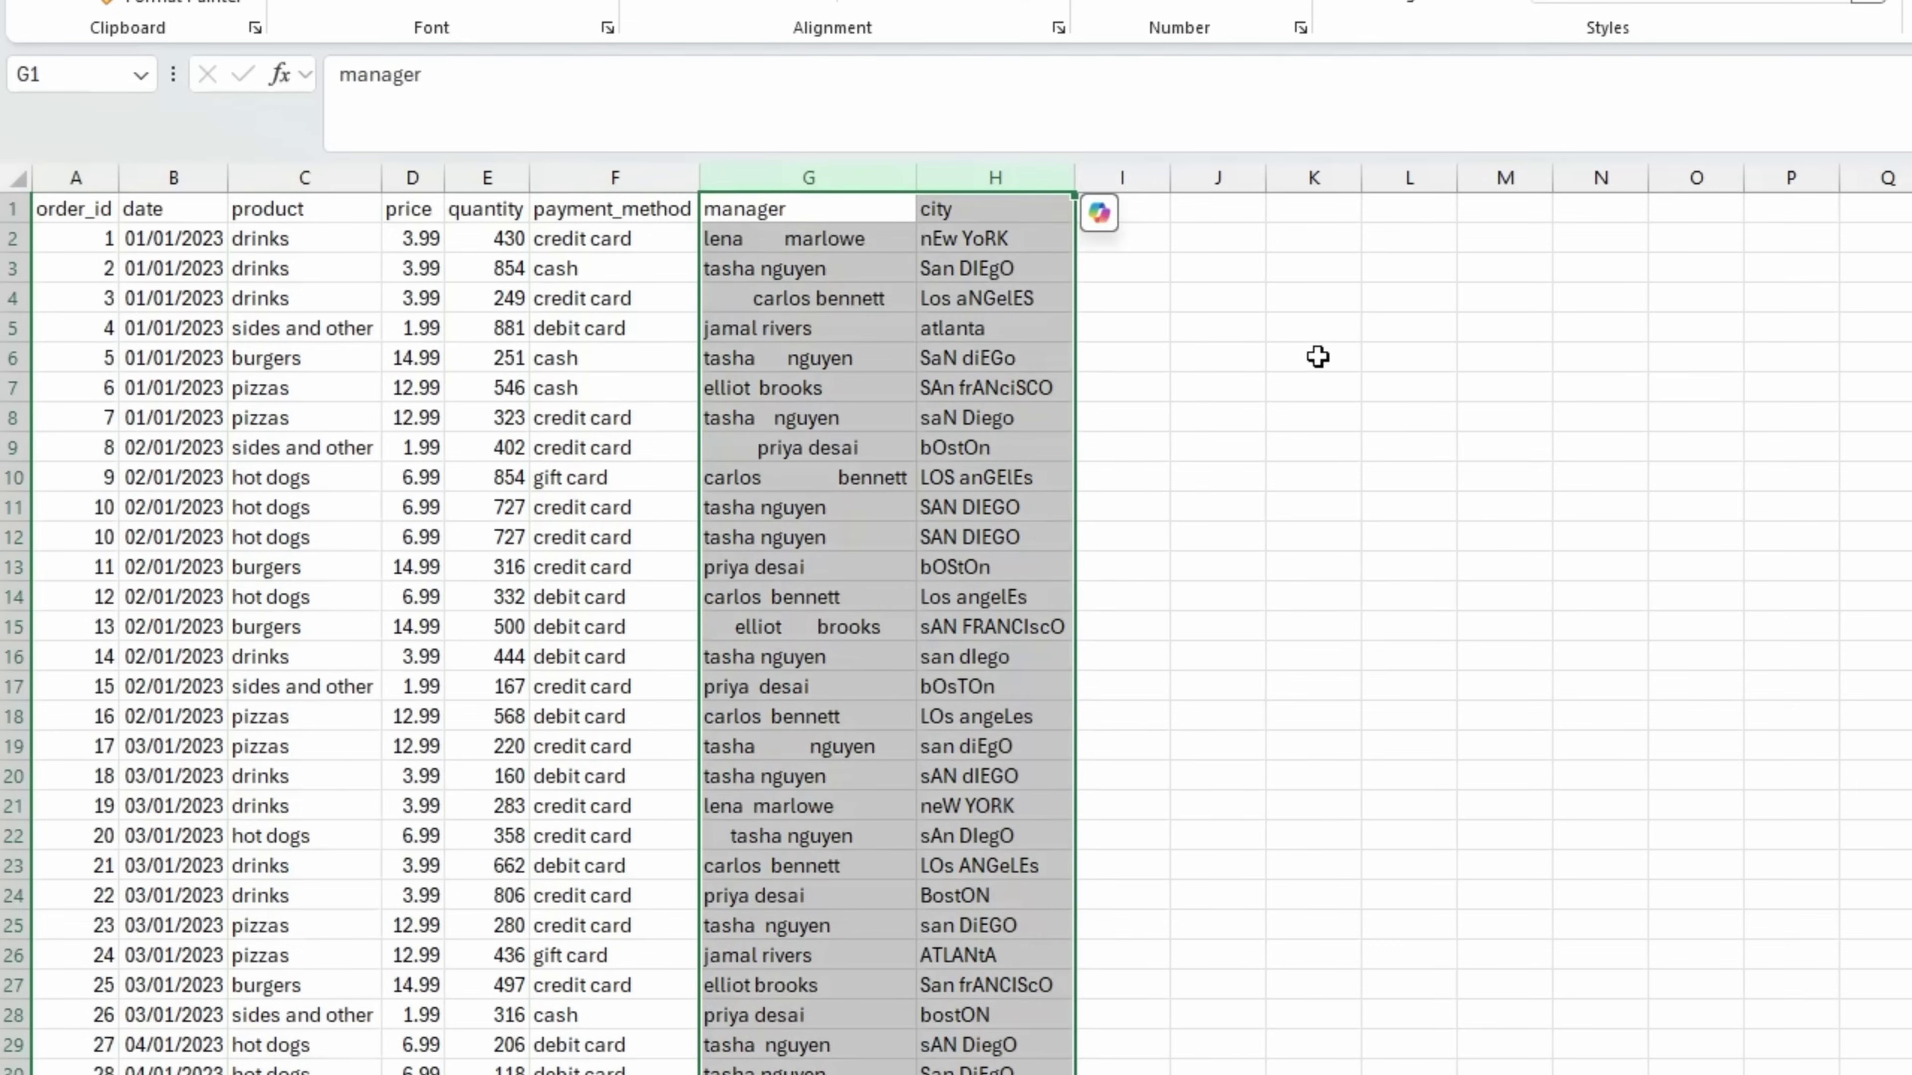
{"action": "left_click", "coordinate": [1342, 402]}
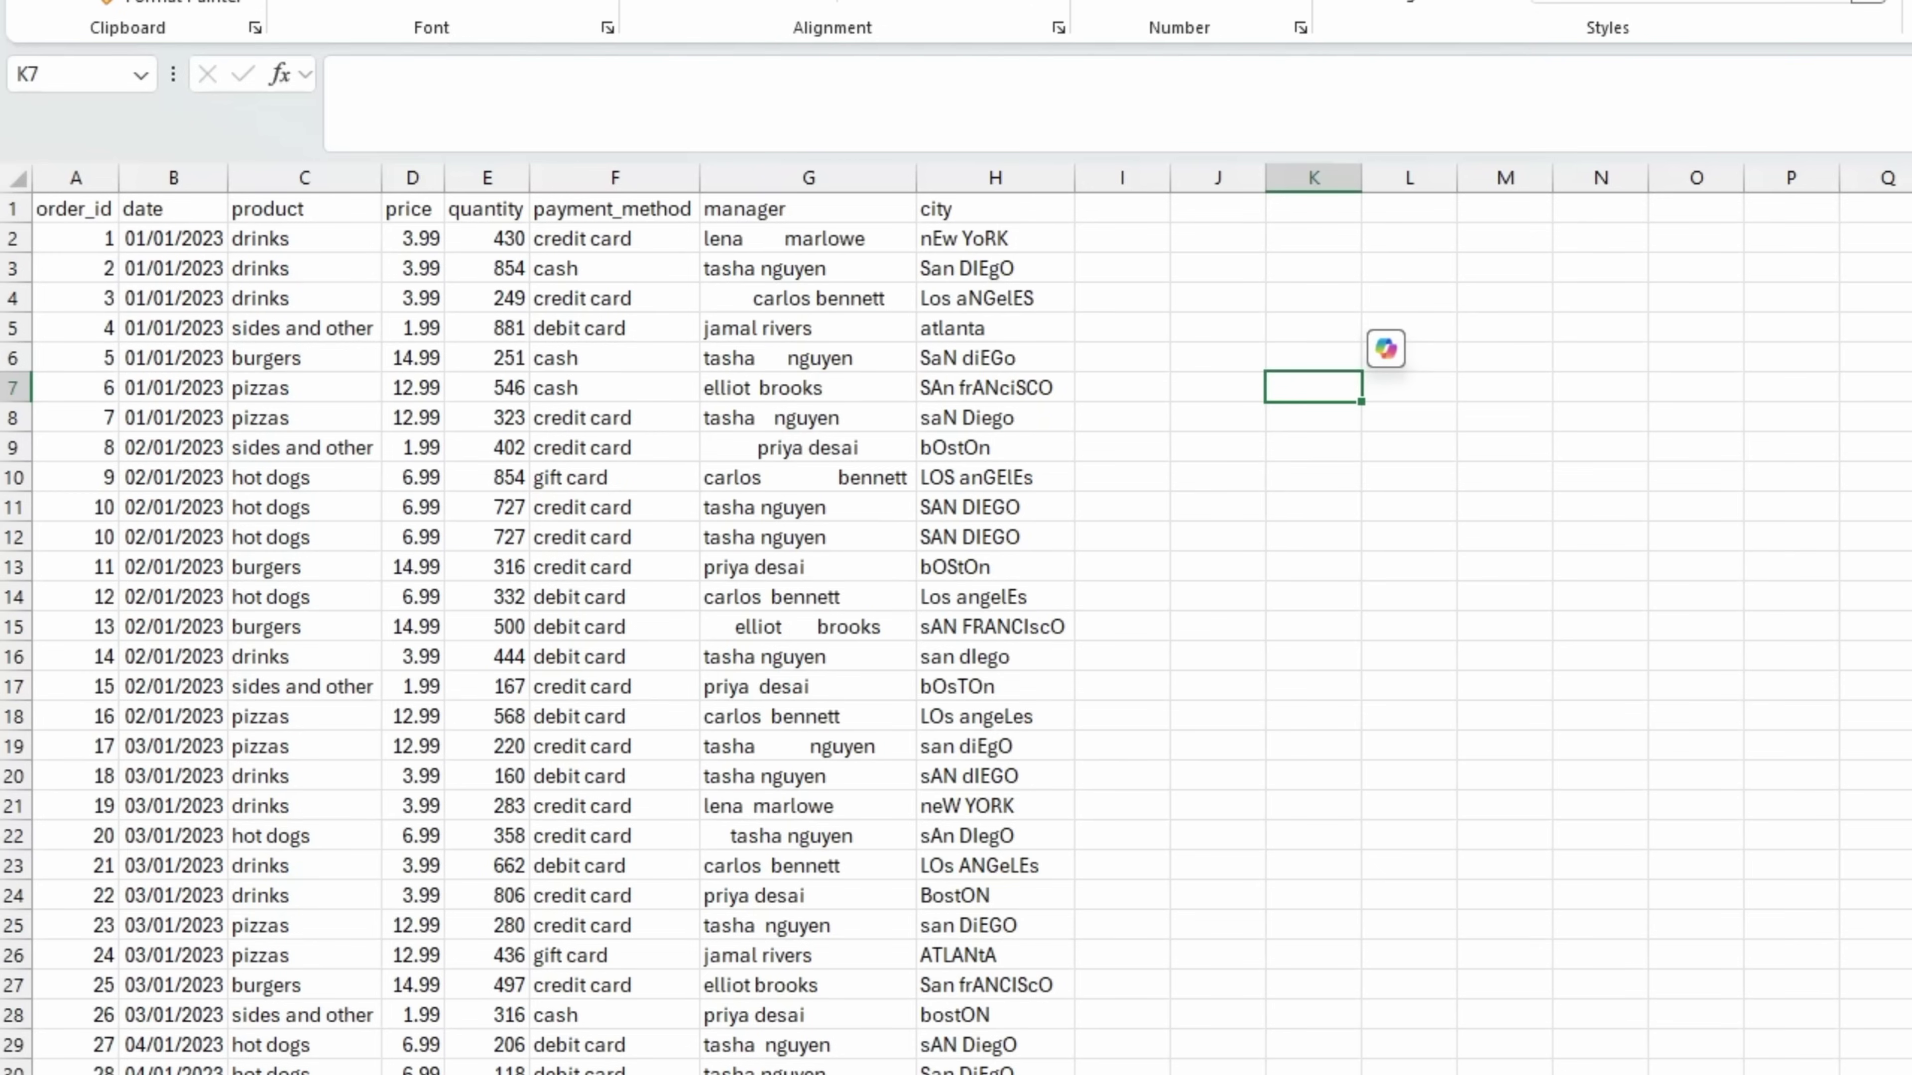
{"action": "left_click", "coordinate": [661, 685]}
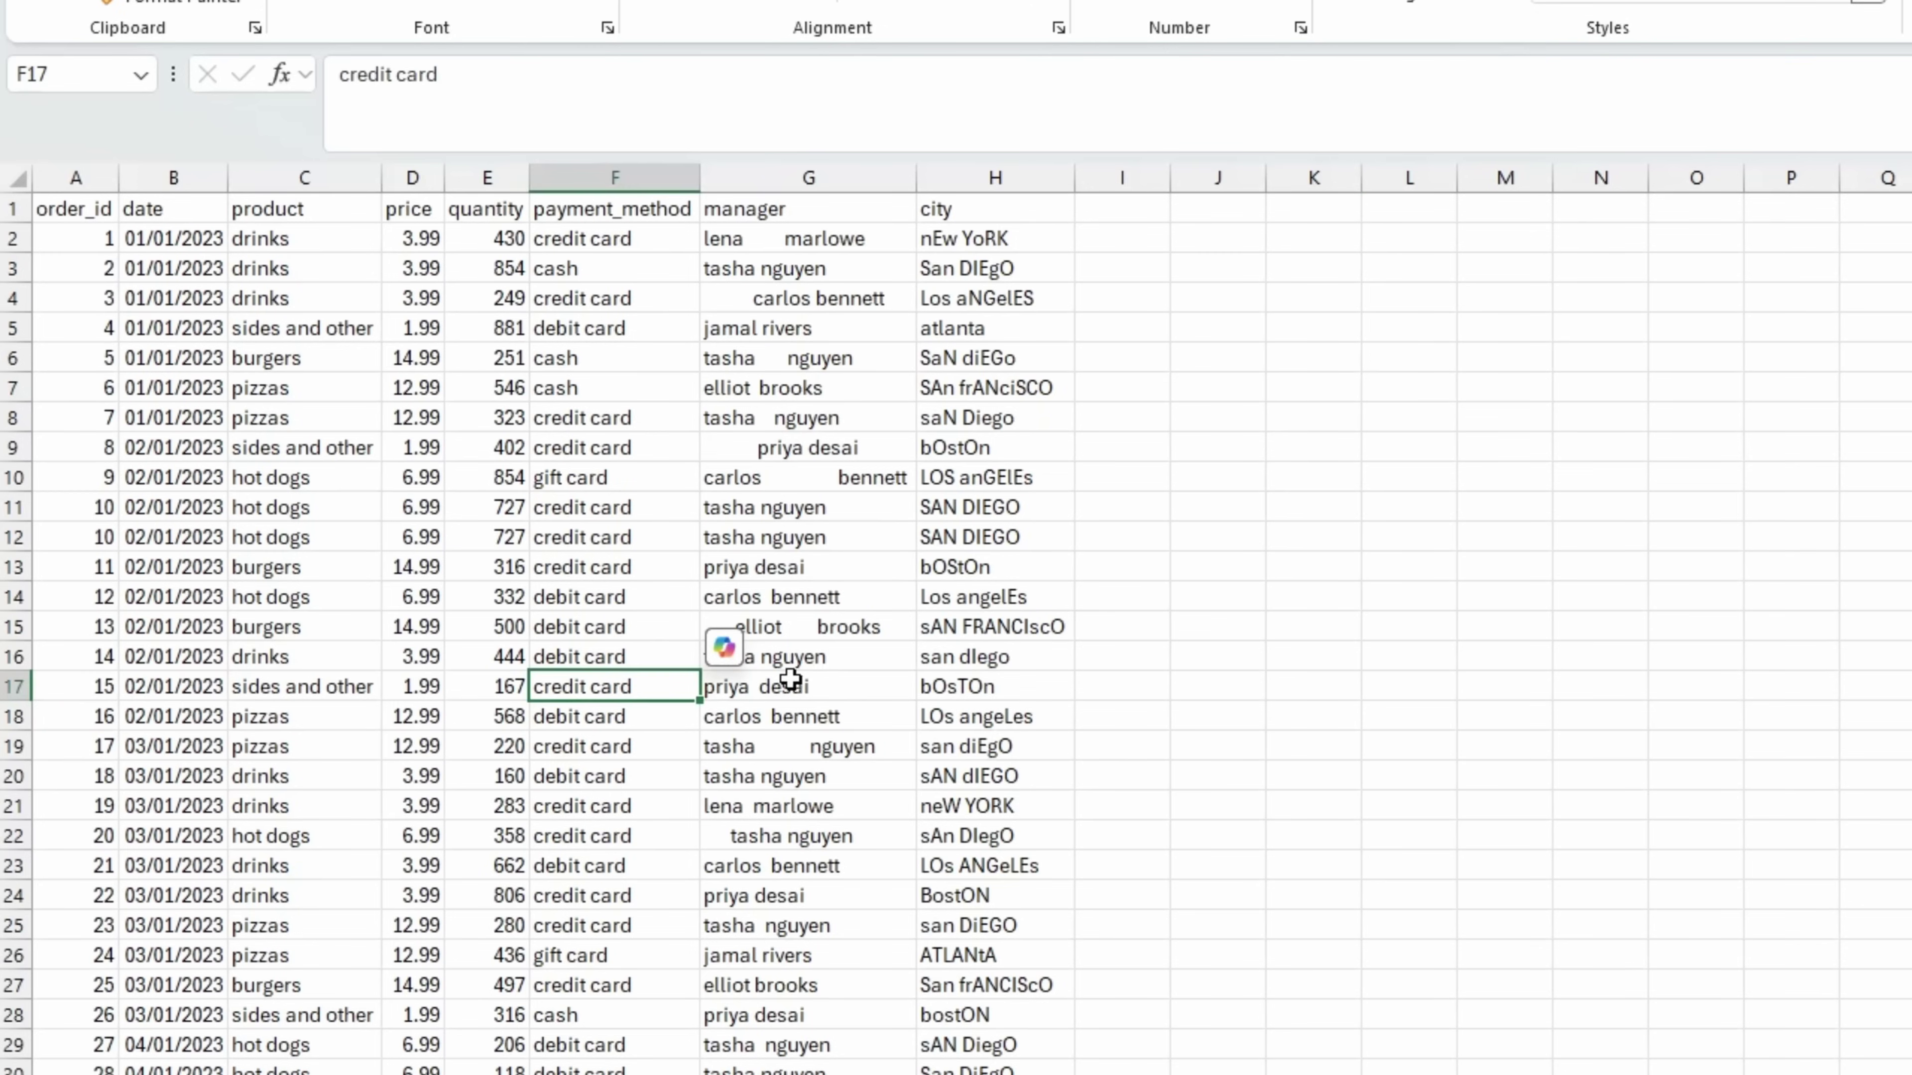
{"action": "key", "text": "ctrl+t"}
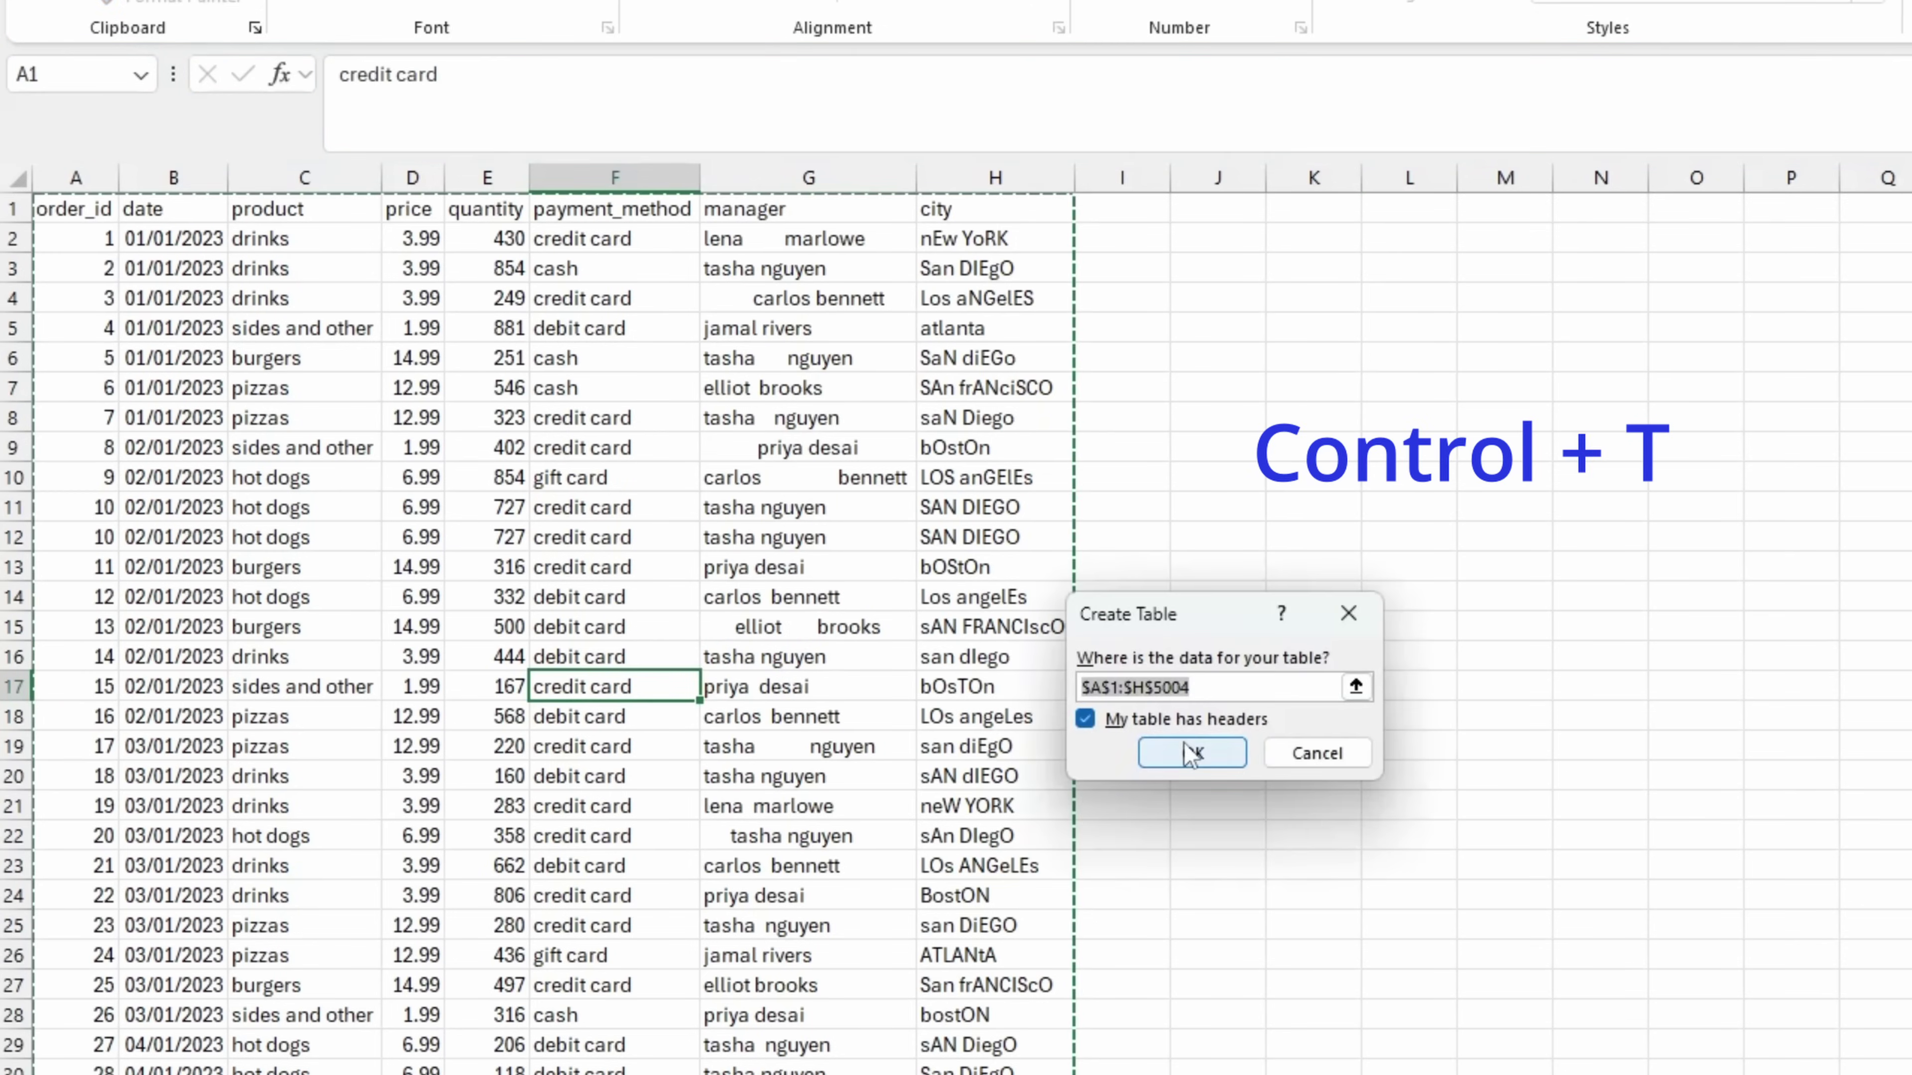
Step: Create the table with headers and name it orders
{"action": "left_click", "coordinate": [1201, 751]}
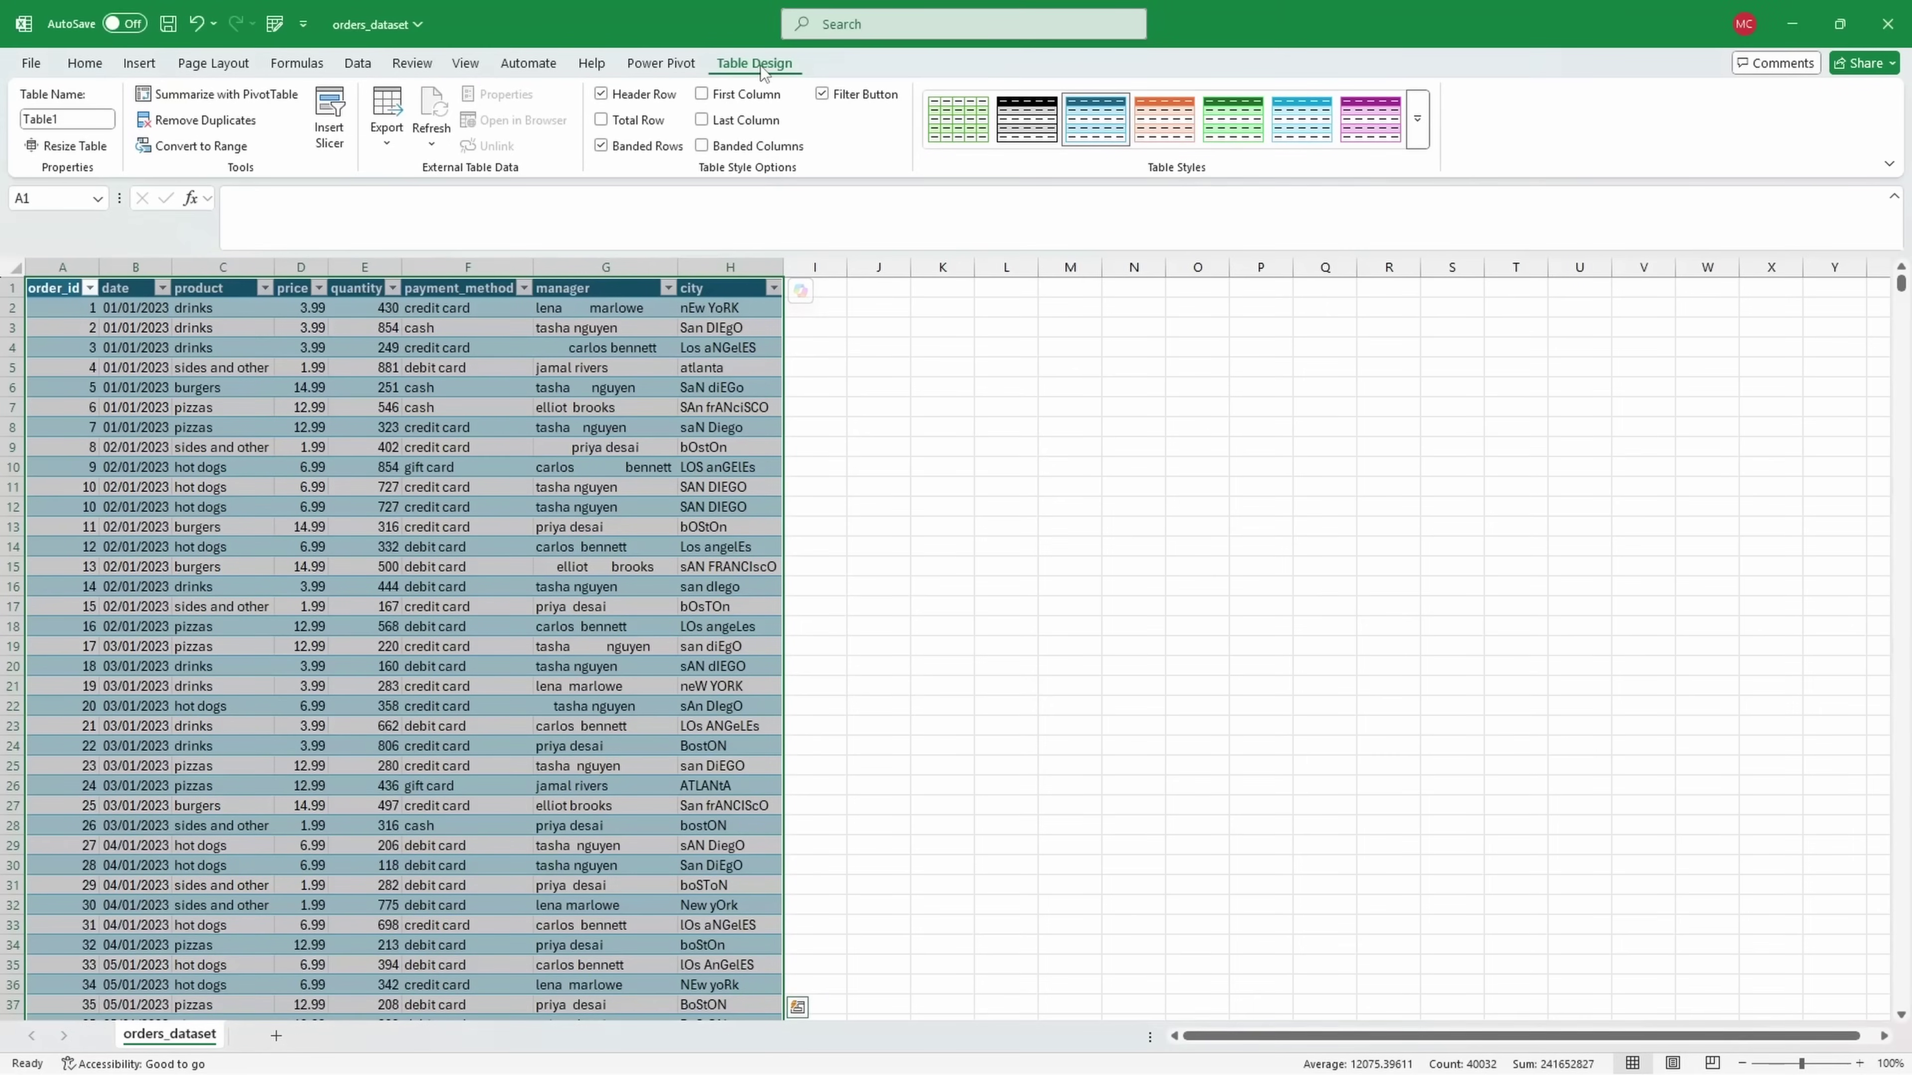
{"action": "left_click", "coordinate": [96, 119]}
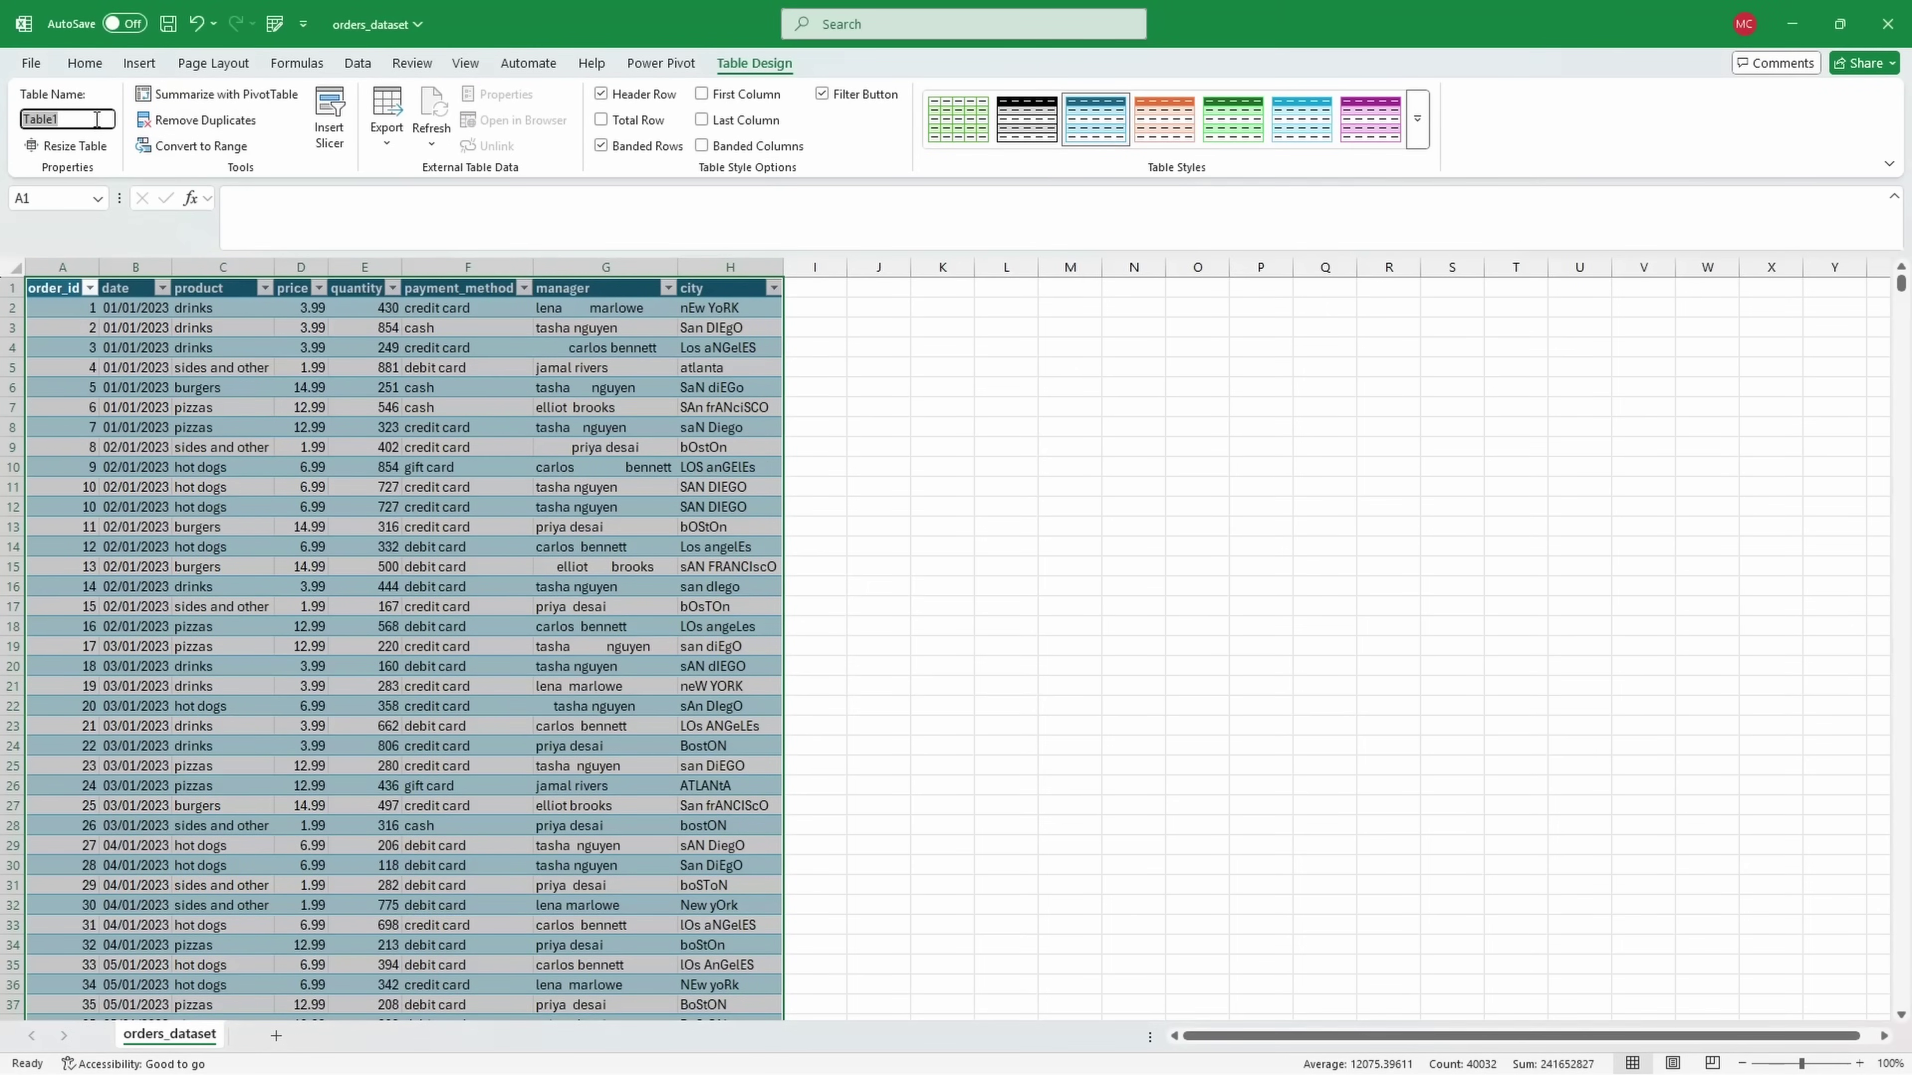
{"action": "type", "text": "orders"}
{"action": "key", "text": "Return"}
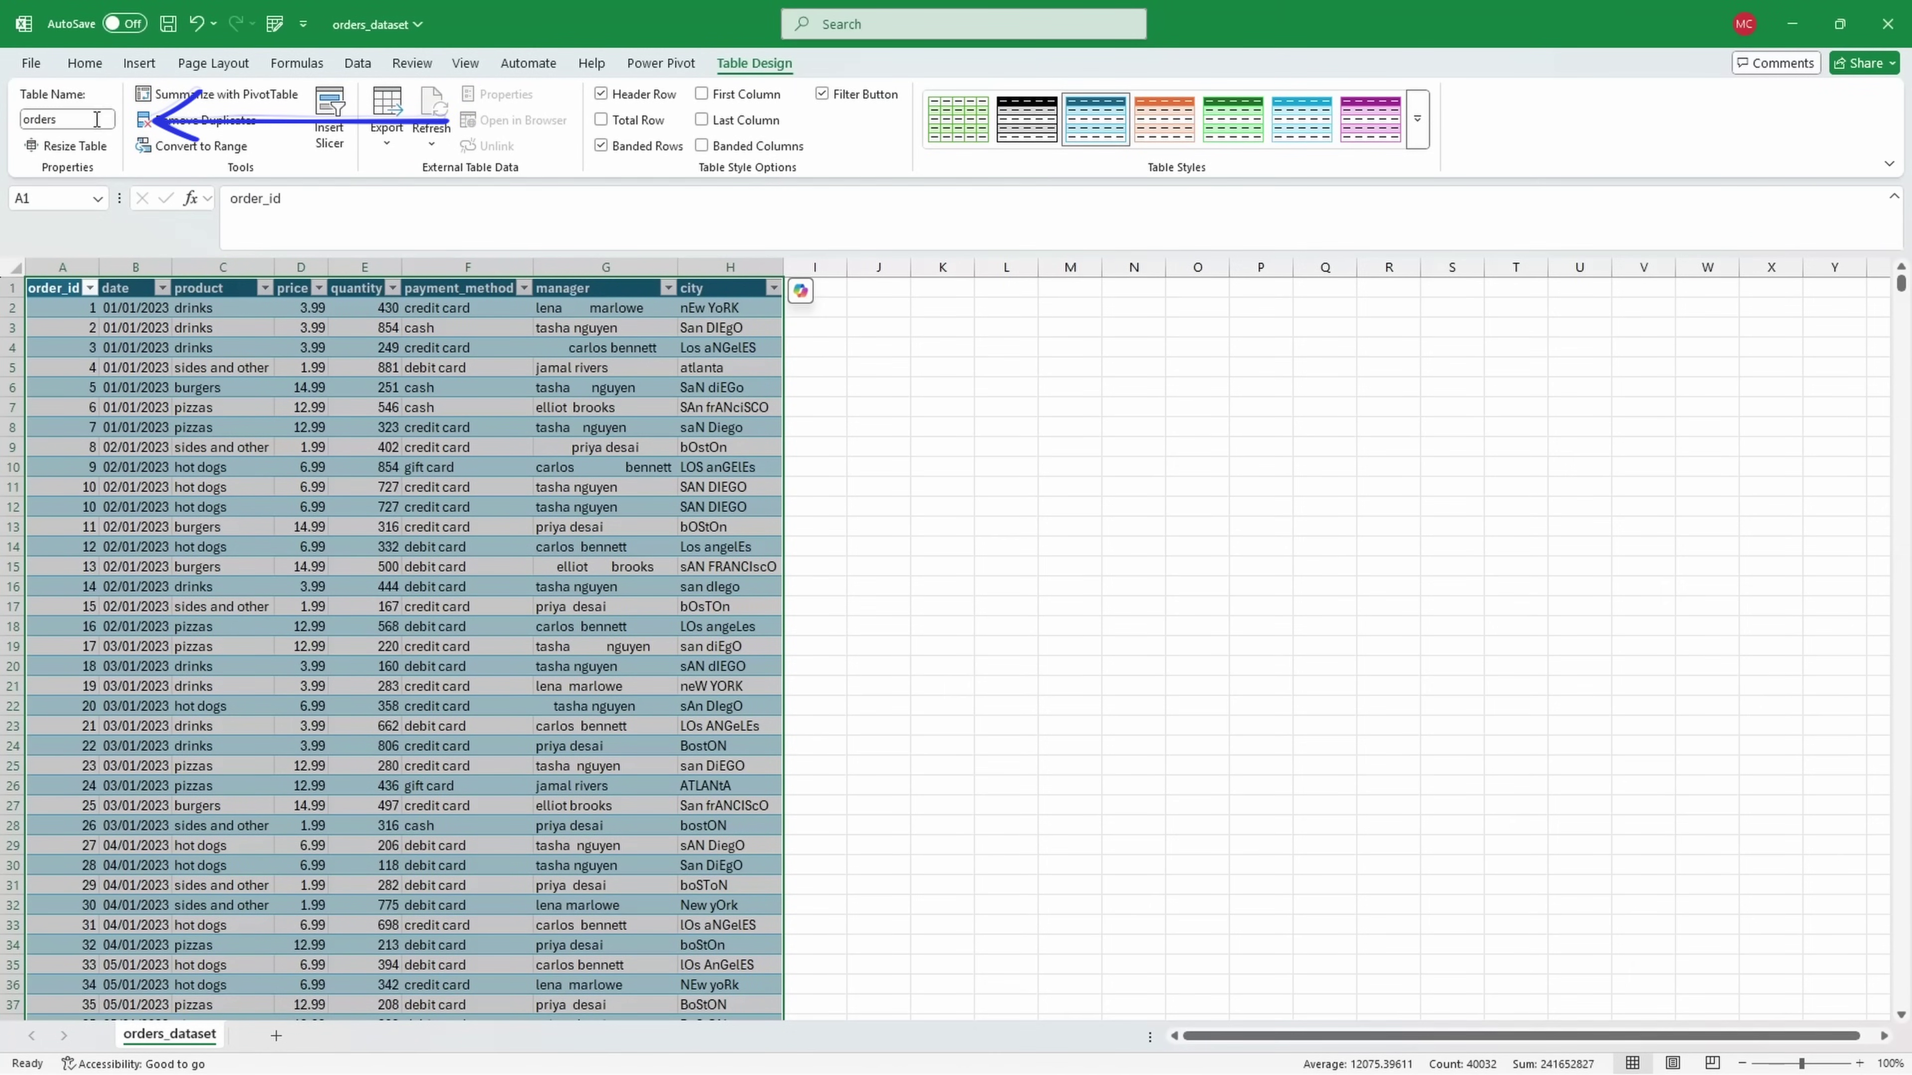
{"action": "left_click", "coordinate": [457, 563]}
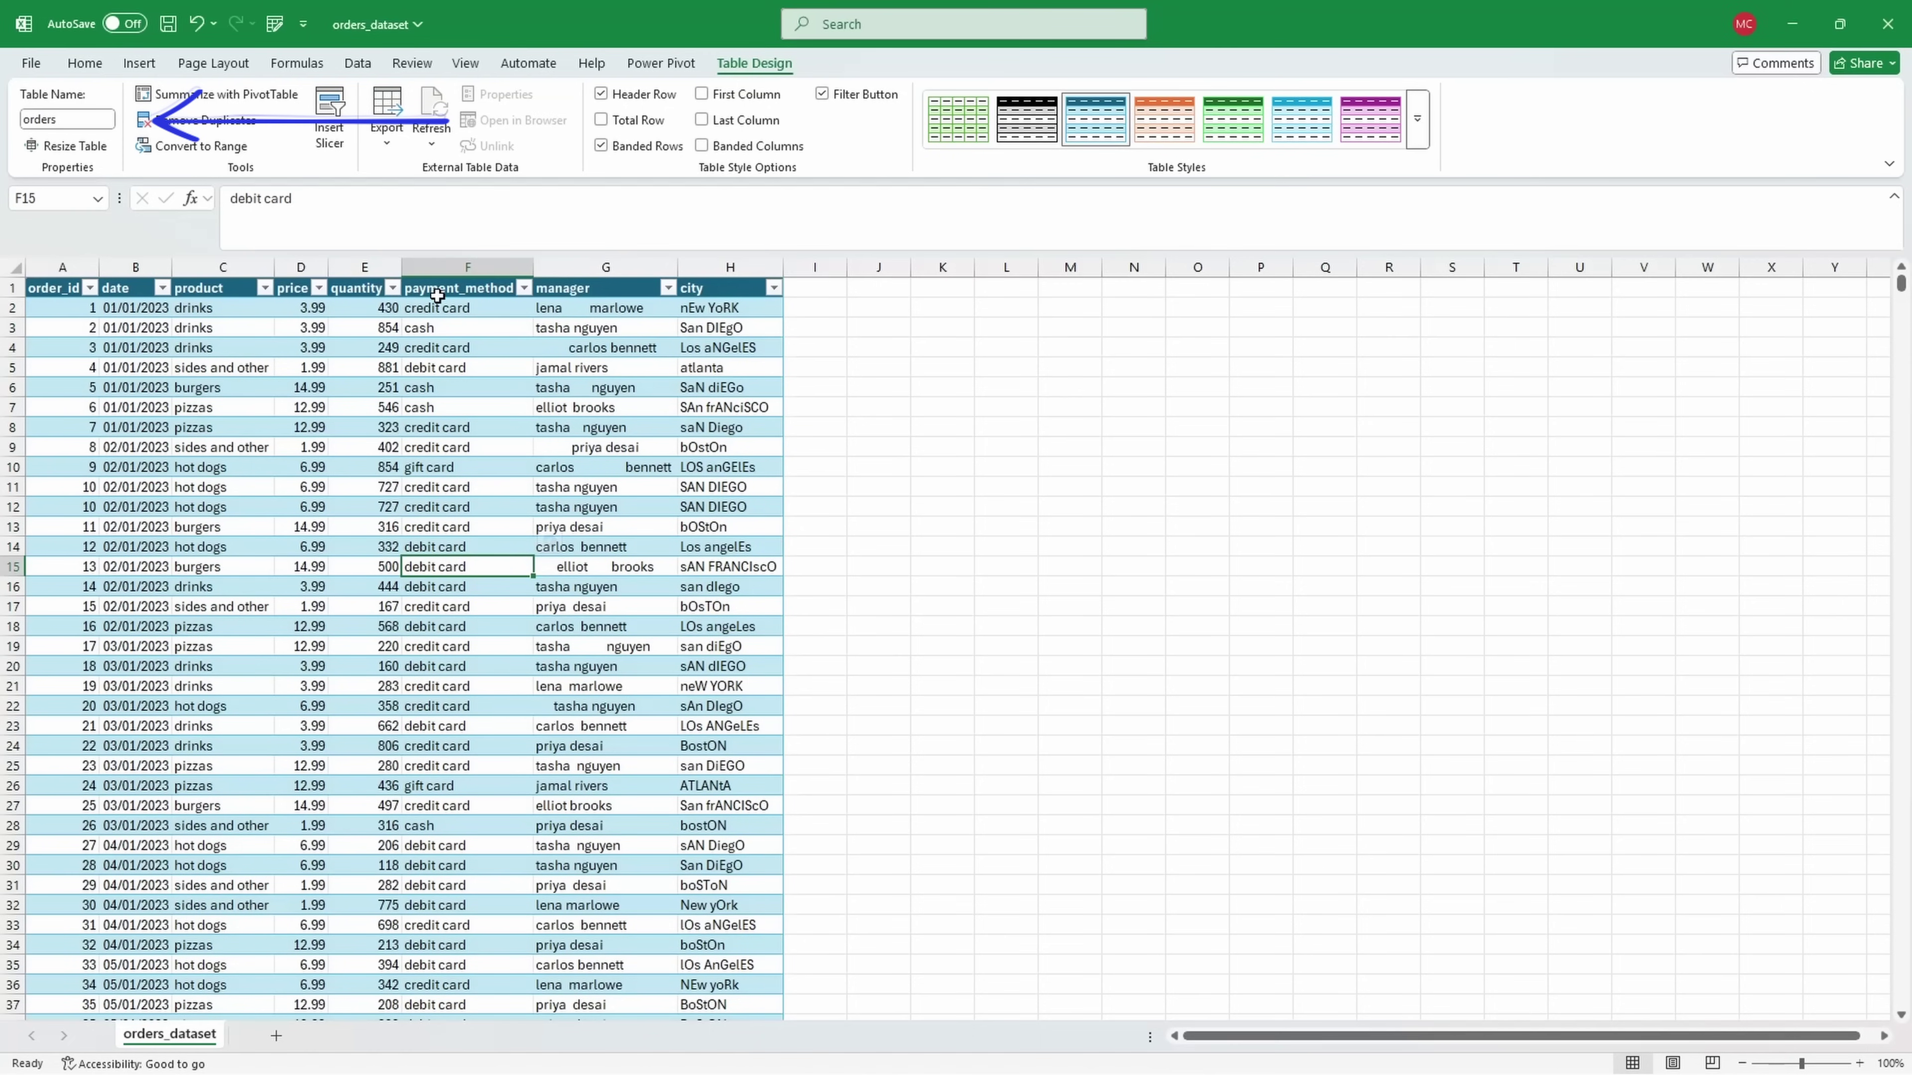
Step: Remove duplicate rows across all columns, deleting 3 and leaving 5000 unique rows
{"action": "left_click", "coordinate": [357, 62]}
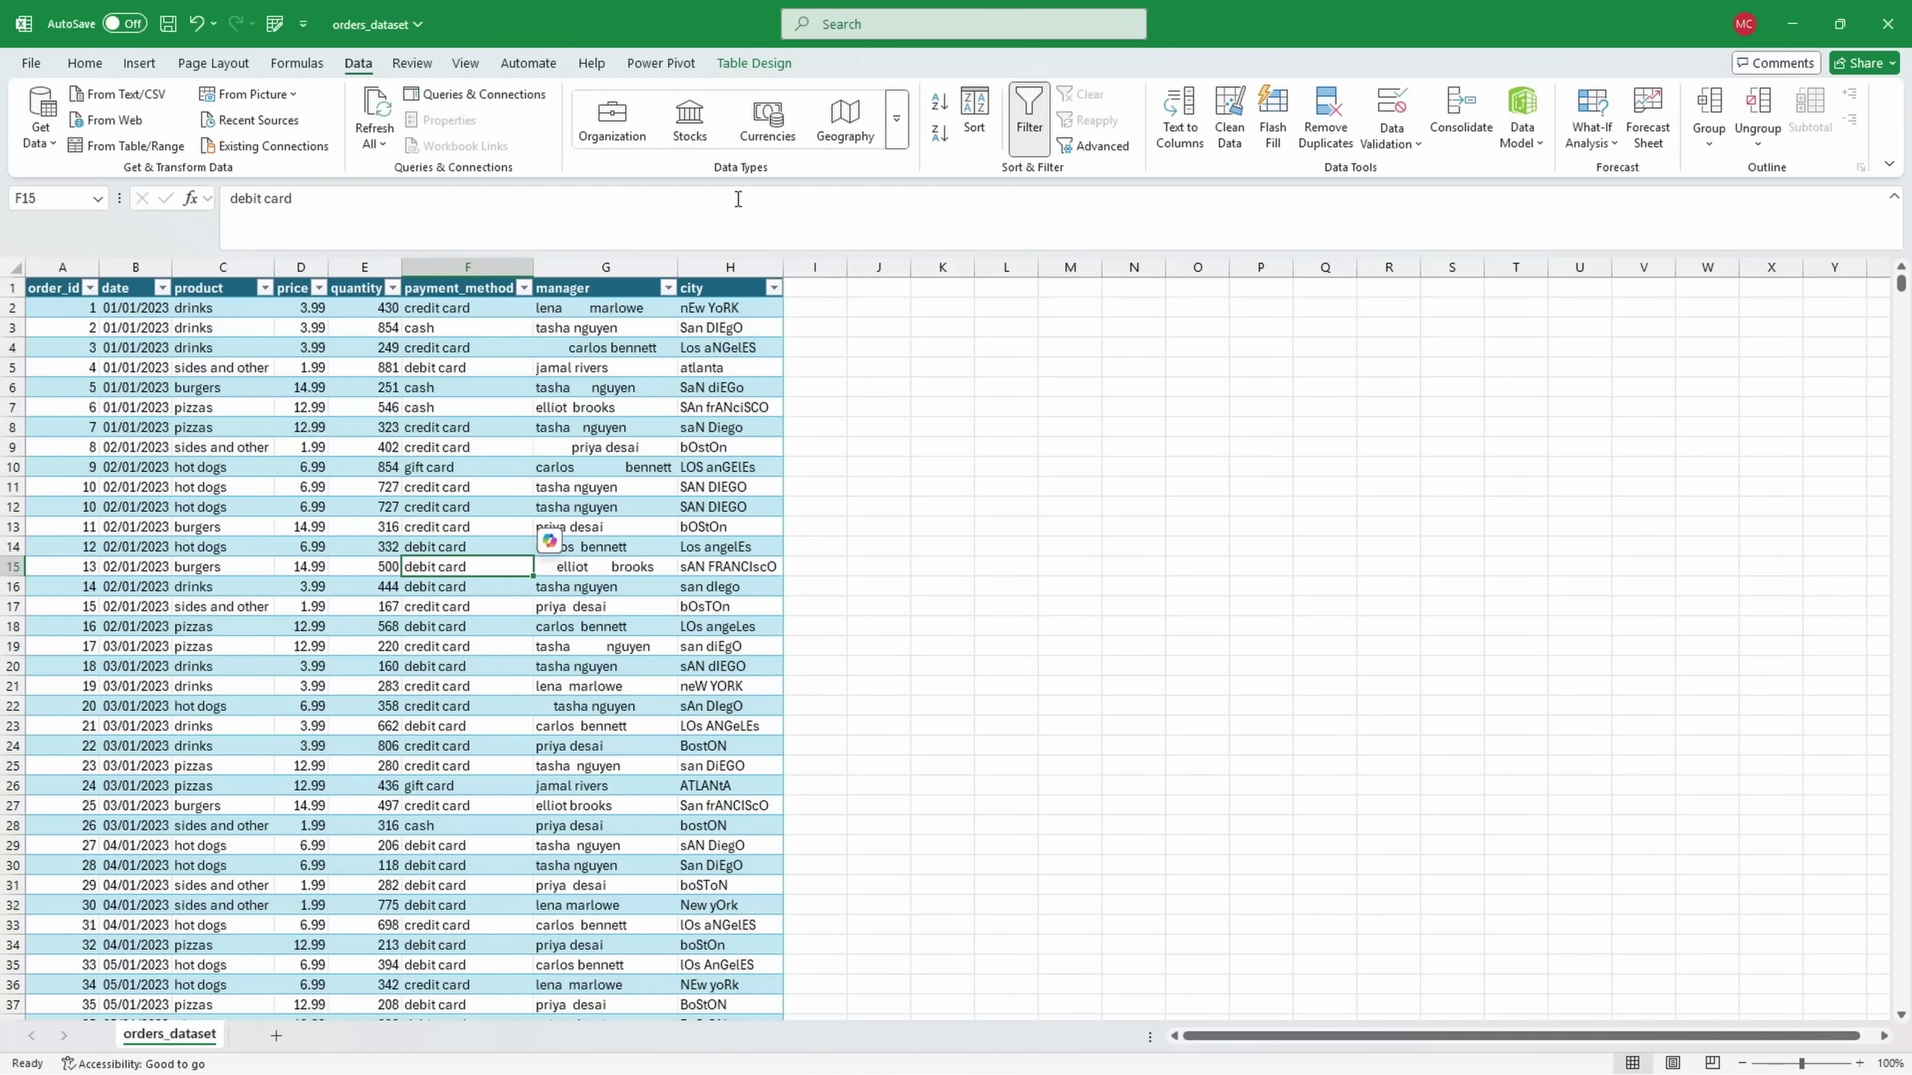
{"action": "left_click", "coordinate": [1326, 116]}
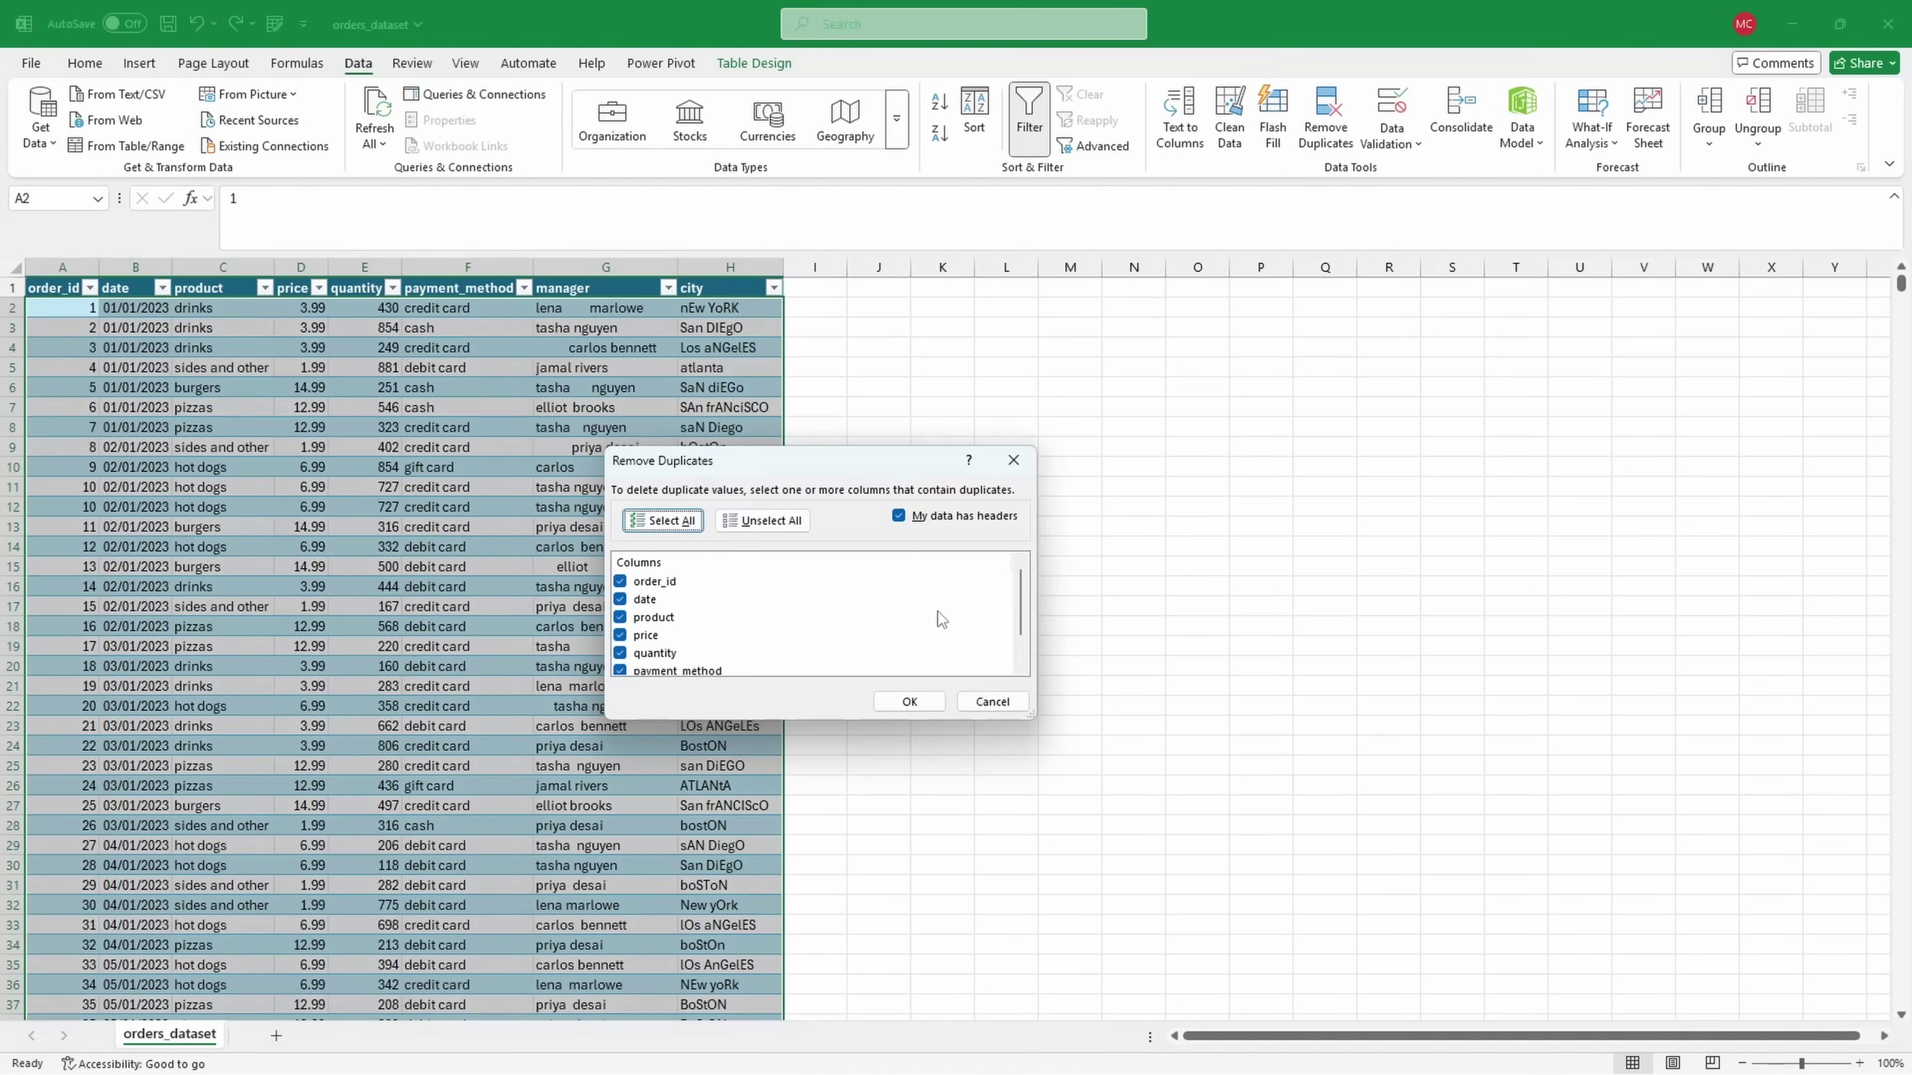
{"action": "left_click", "coordinate": [901, 701]}
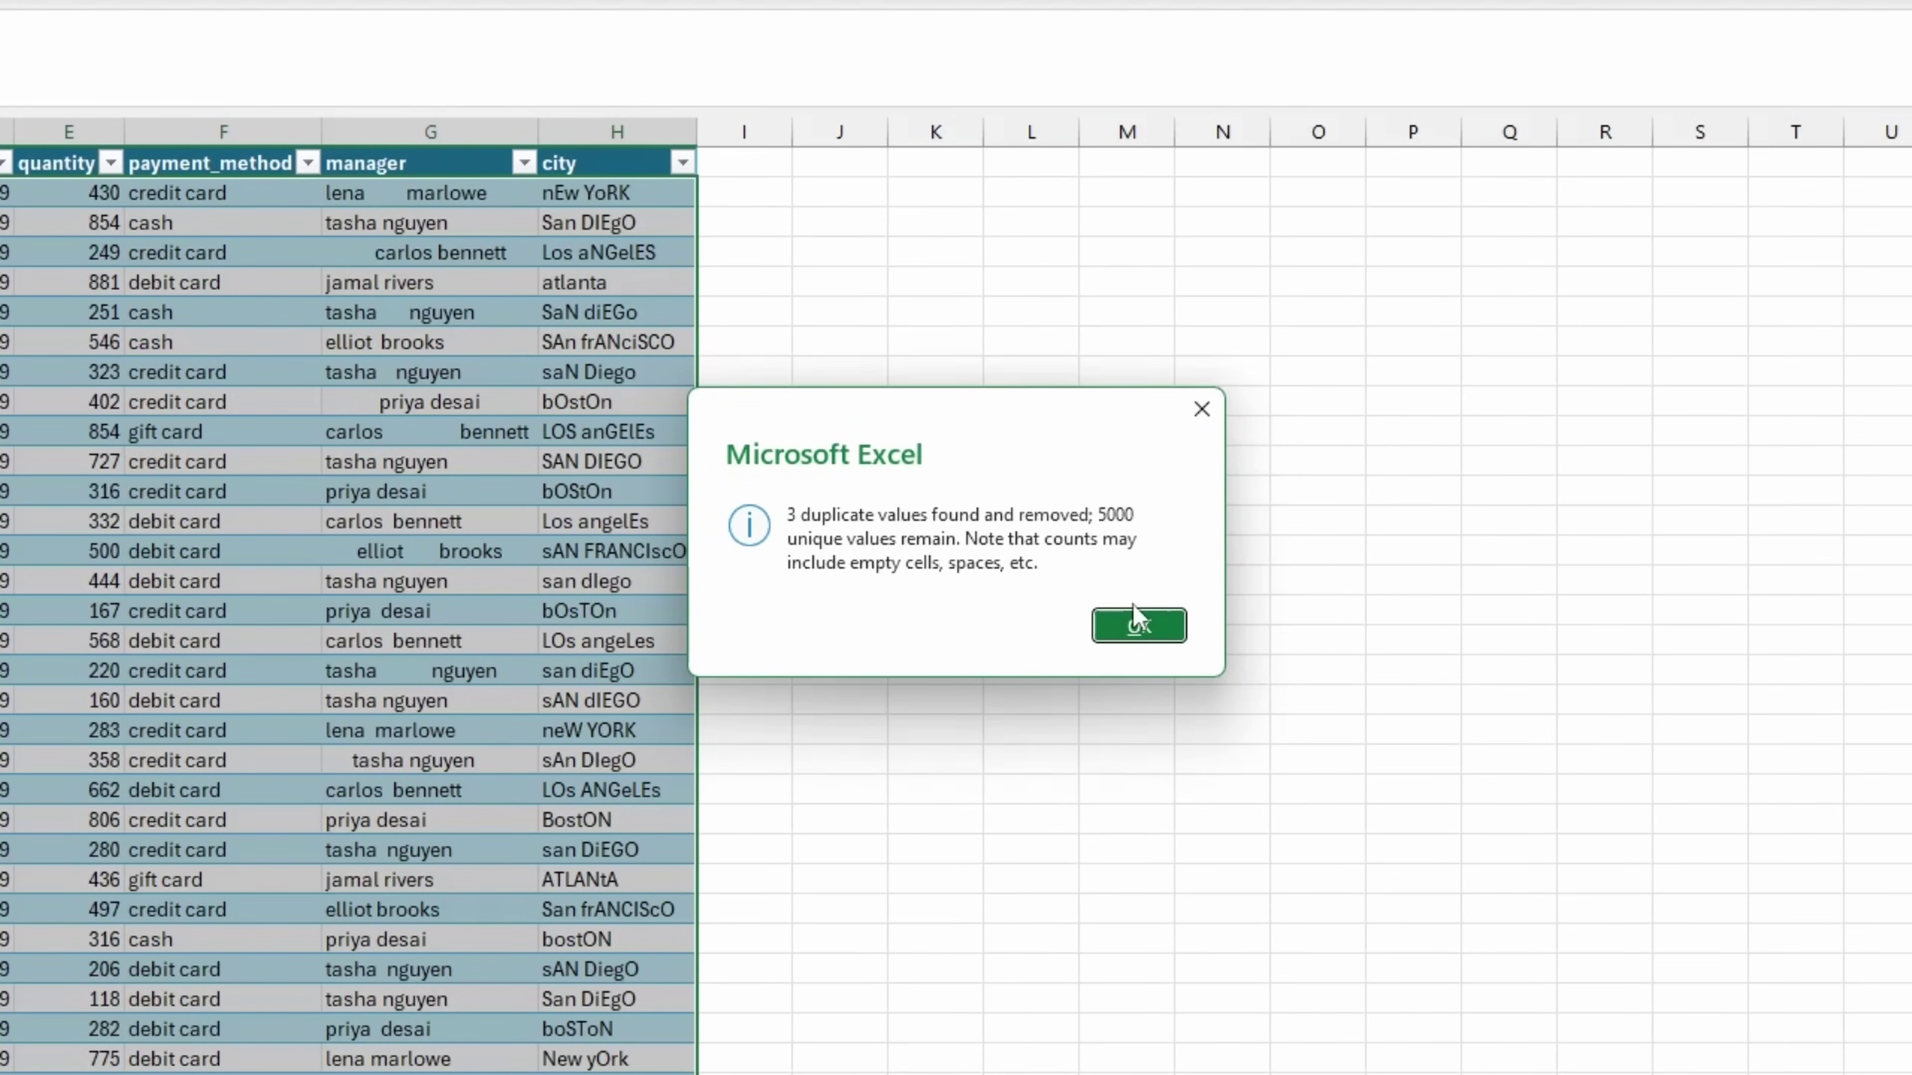
{"action": "left_click", "coordinate": [1140, 629]}
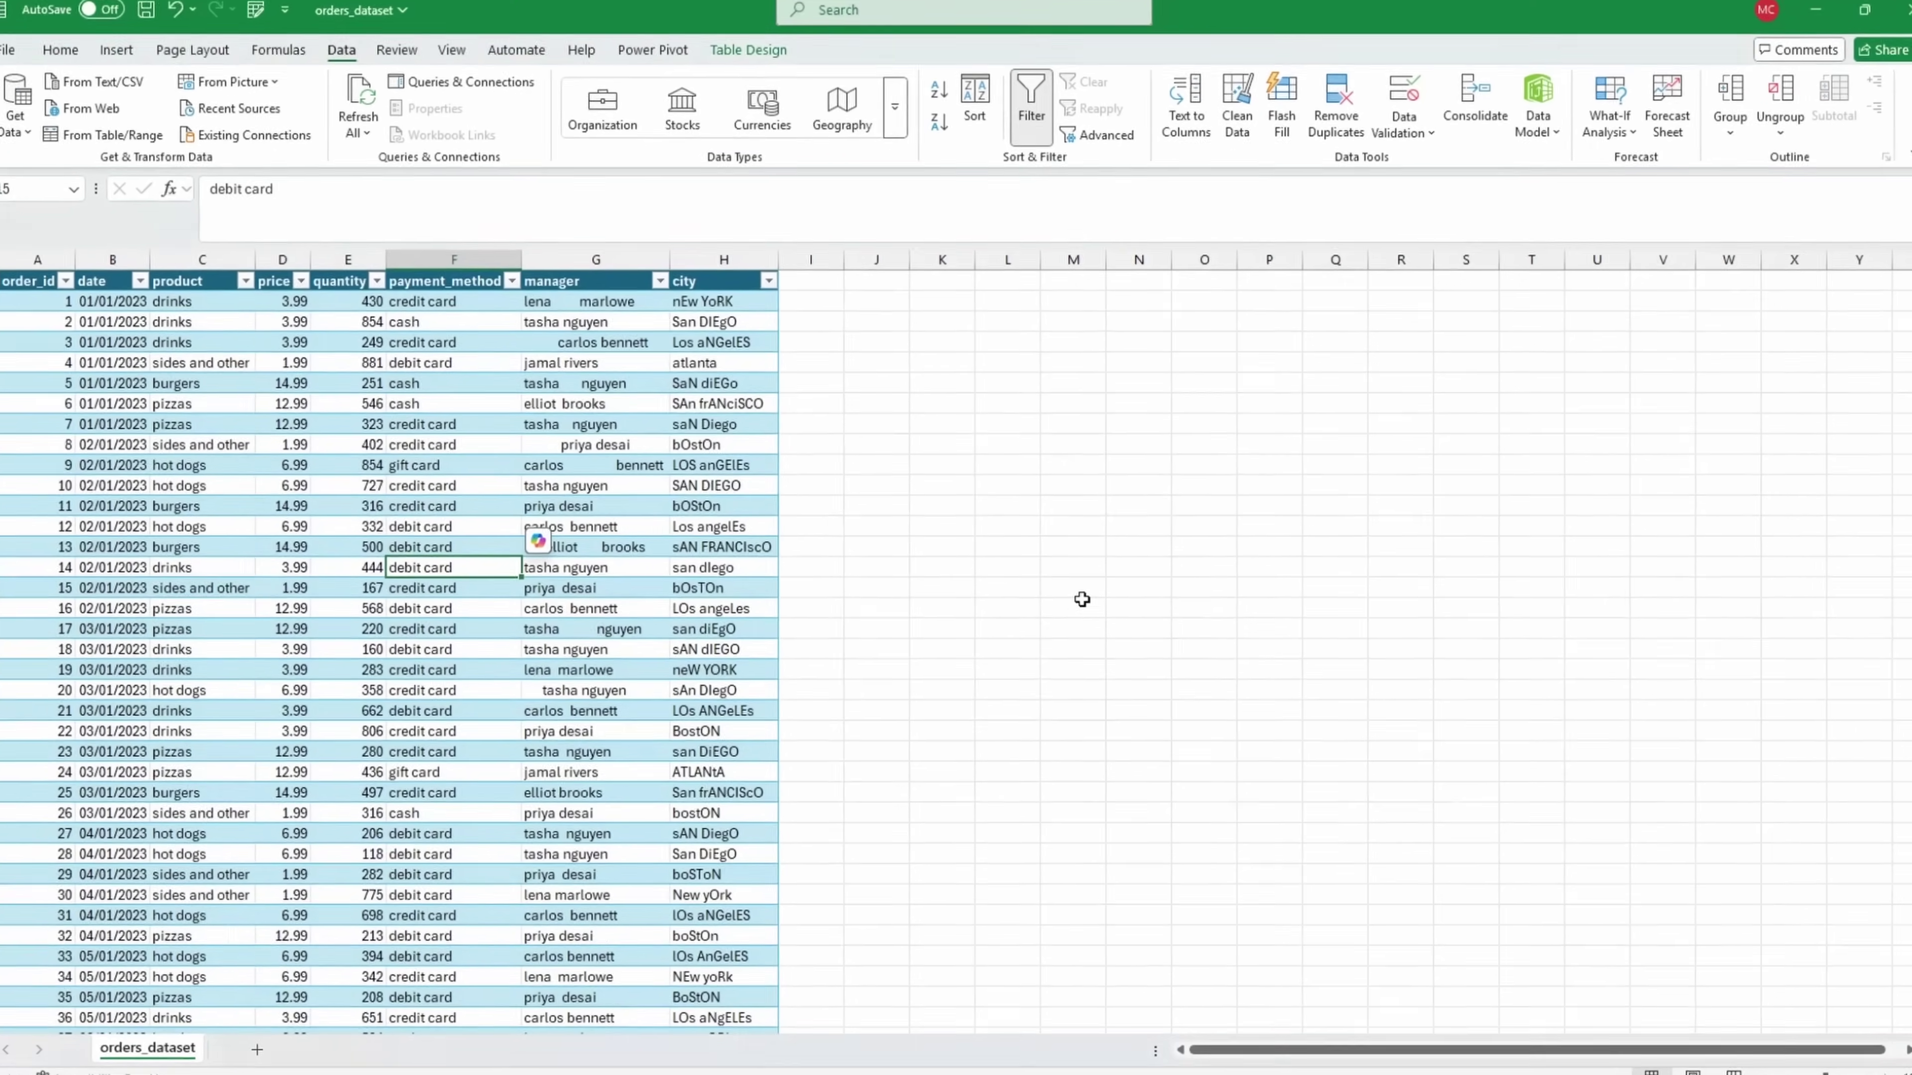
{"action": "left_click", "coordinate": [1025, 635]}
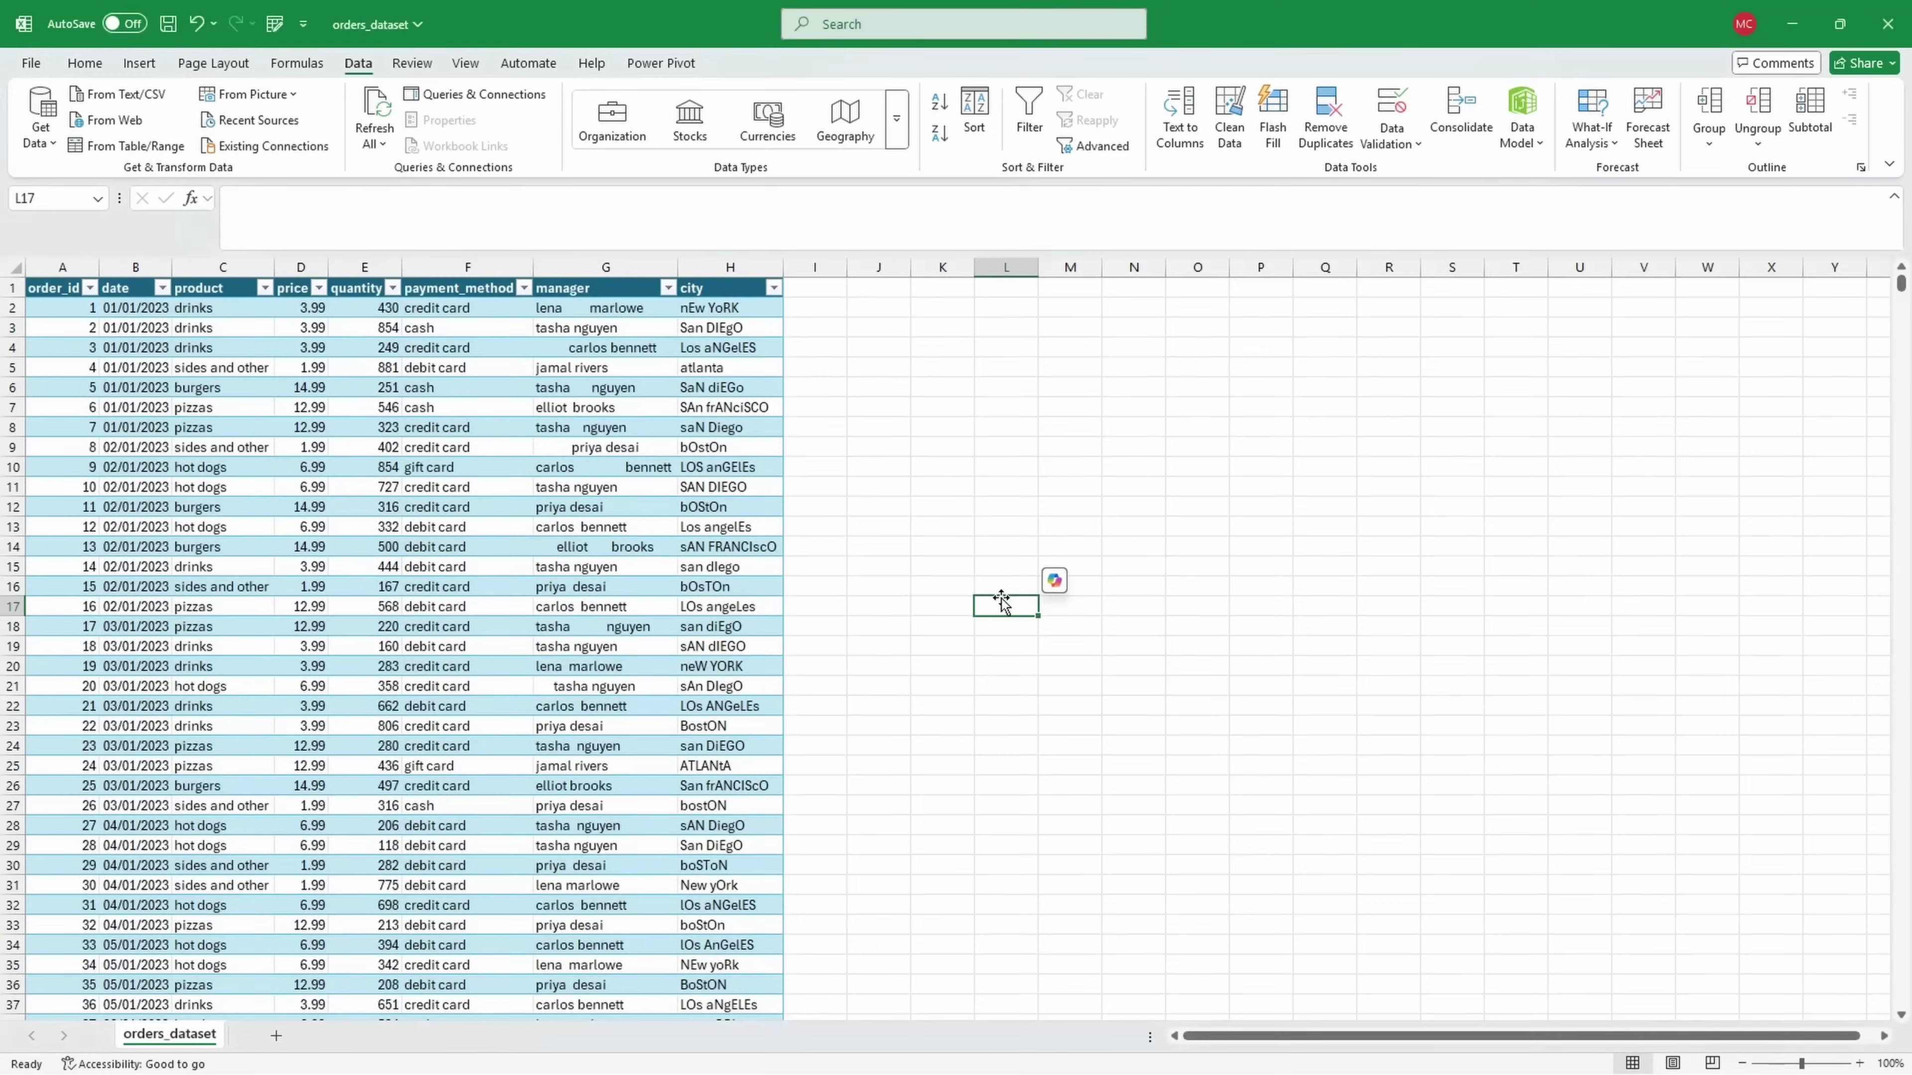
{"action": "left_click", "coordinate": [595, 290]}
{"action": "left_click", "coordinate": [754, 283]}
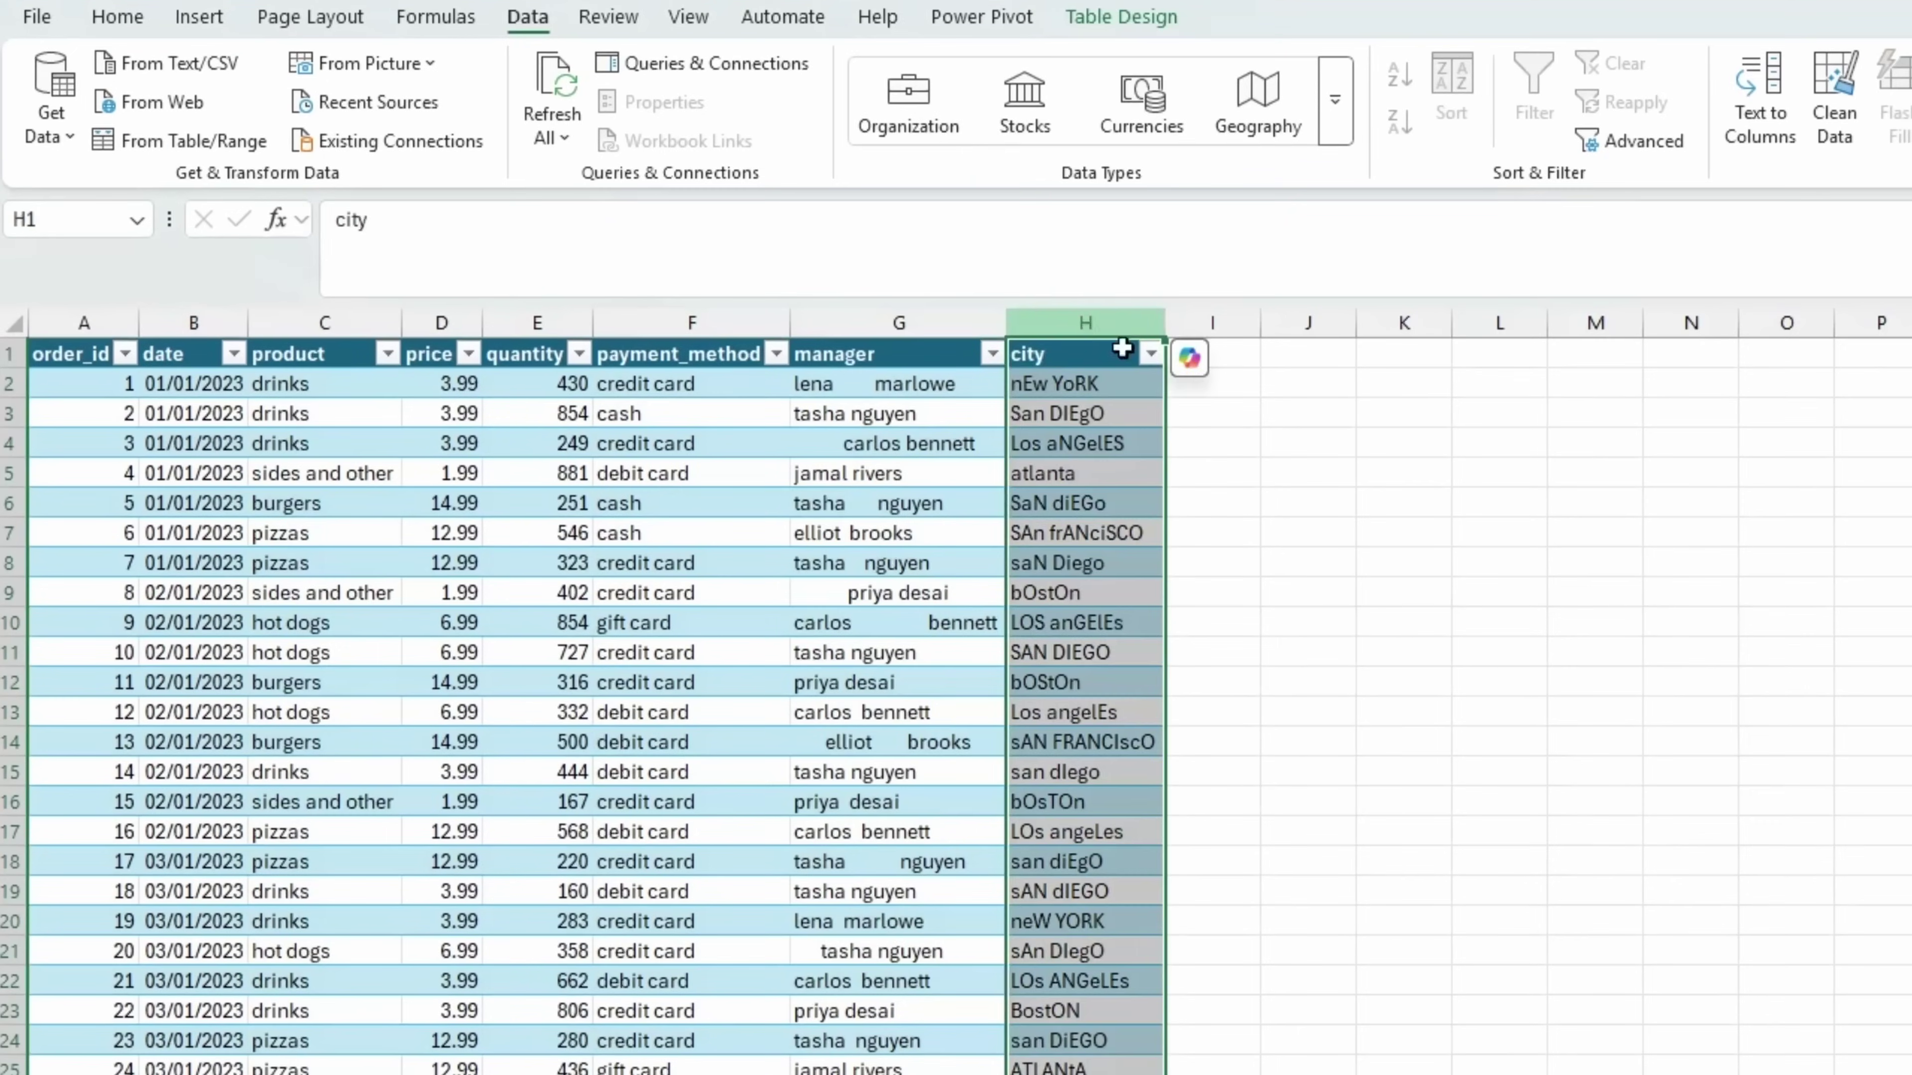
{"action": "left_click", "coordinate": [1499, 562]}
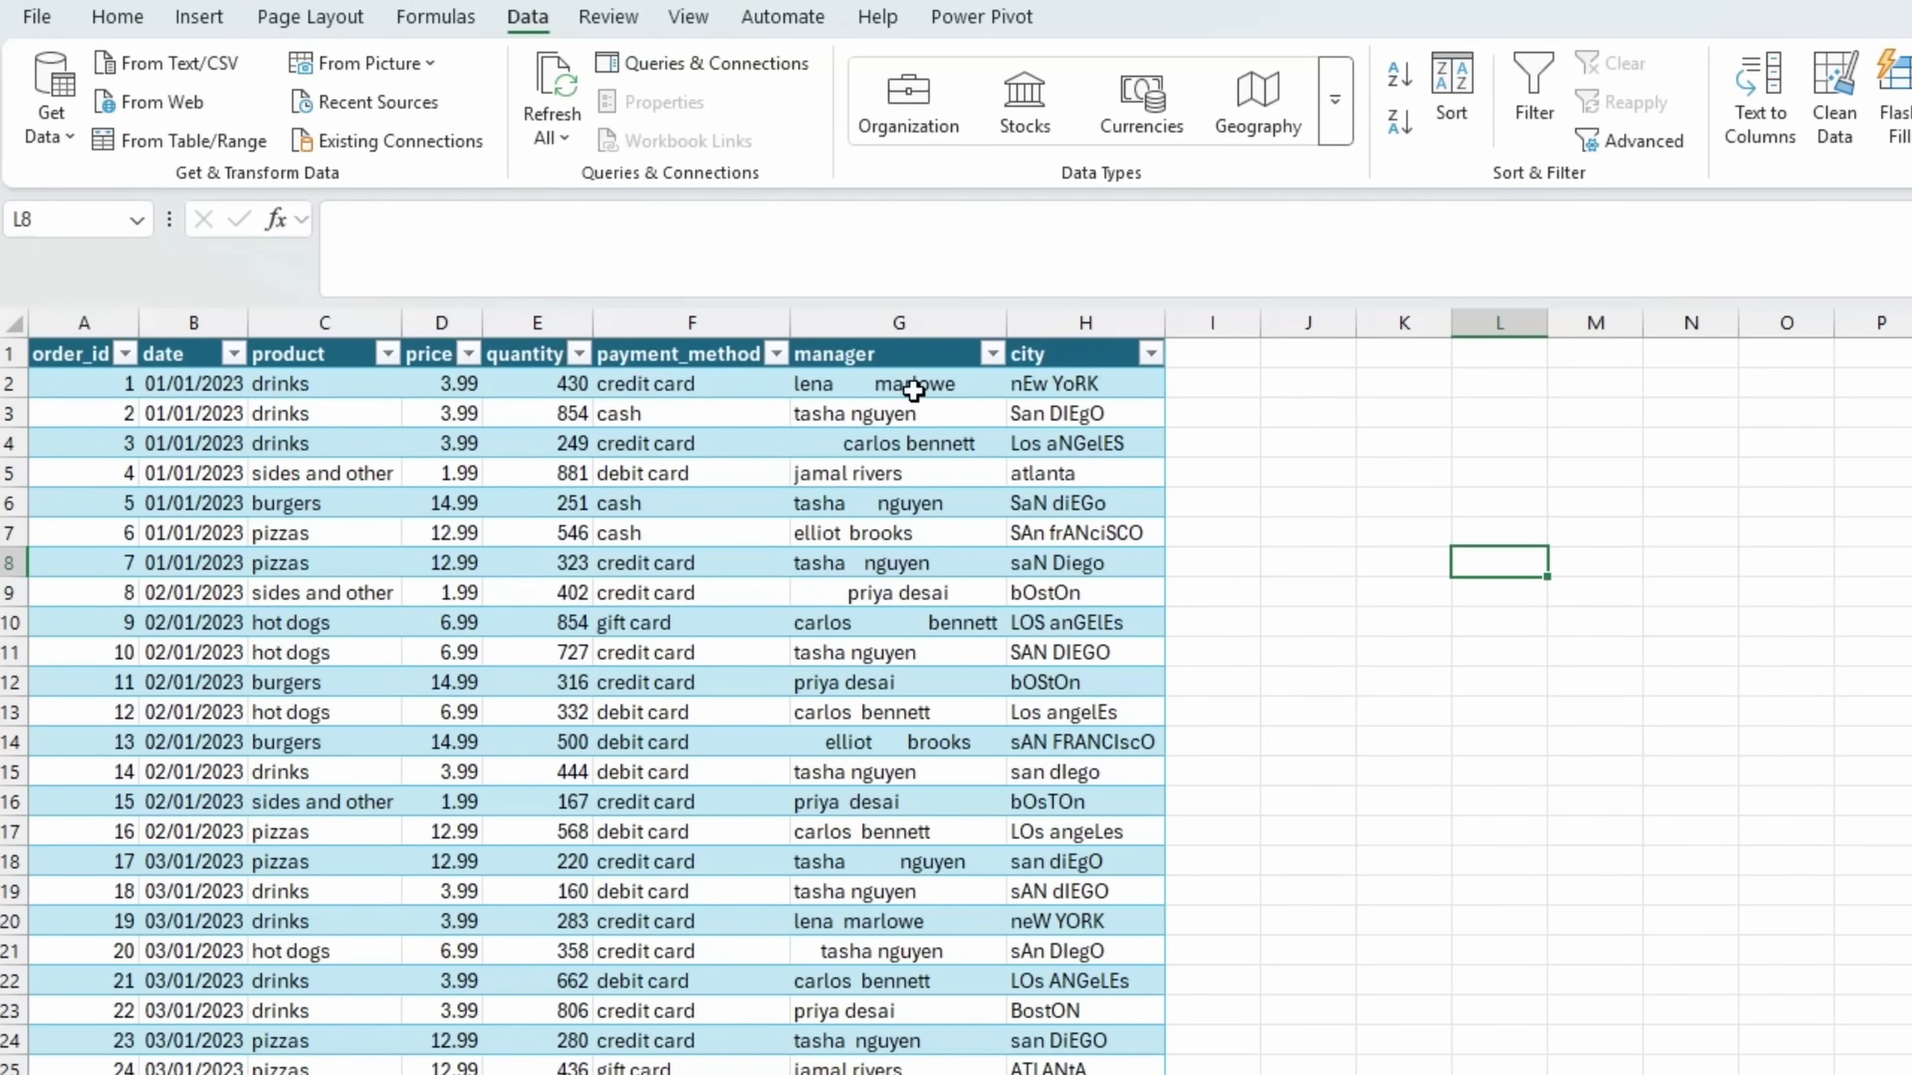
{"action": "left_click", "coordinate": [837, 446]}
{"action": "left_click", "coordinate": [856, 383]}
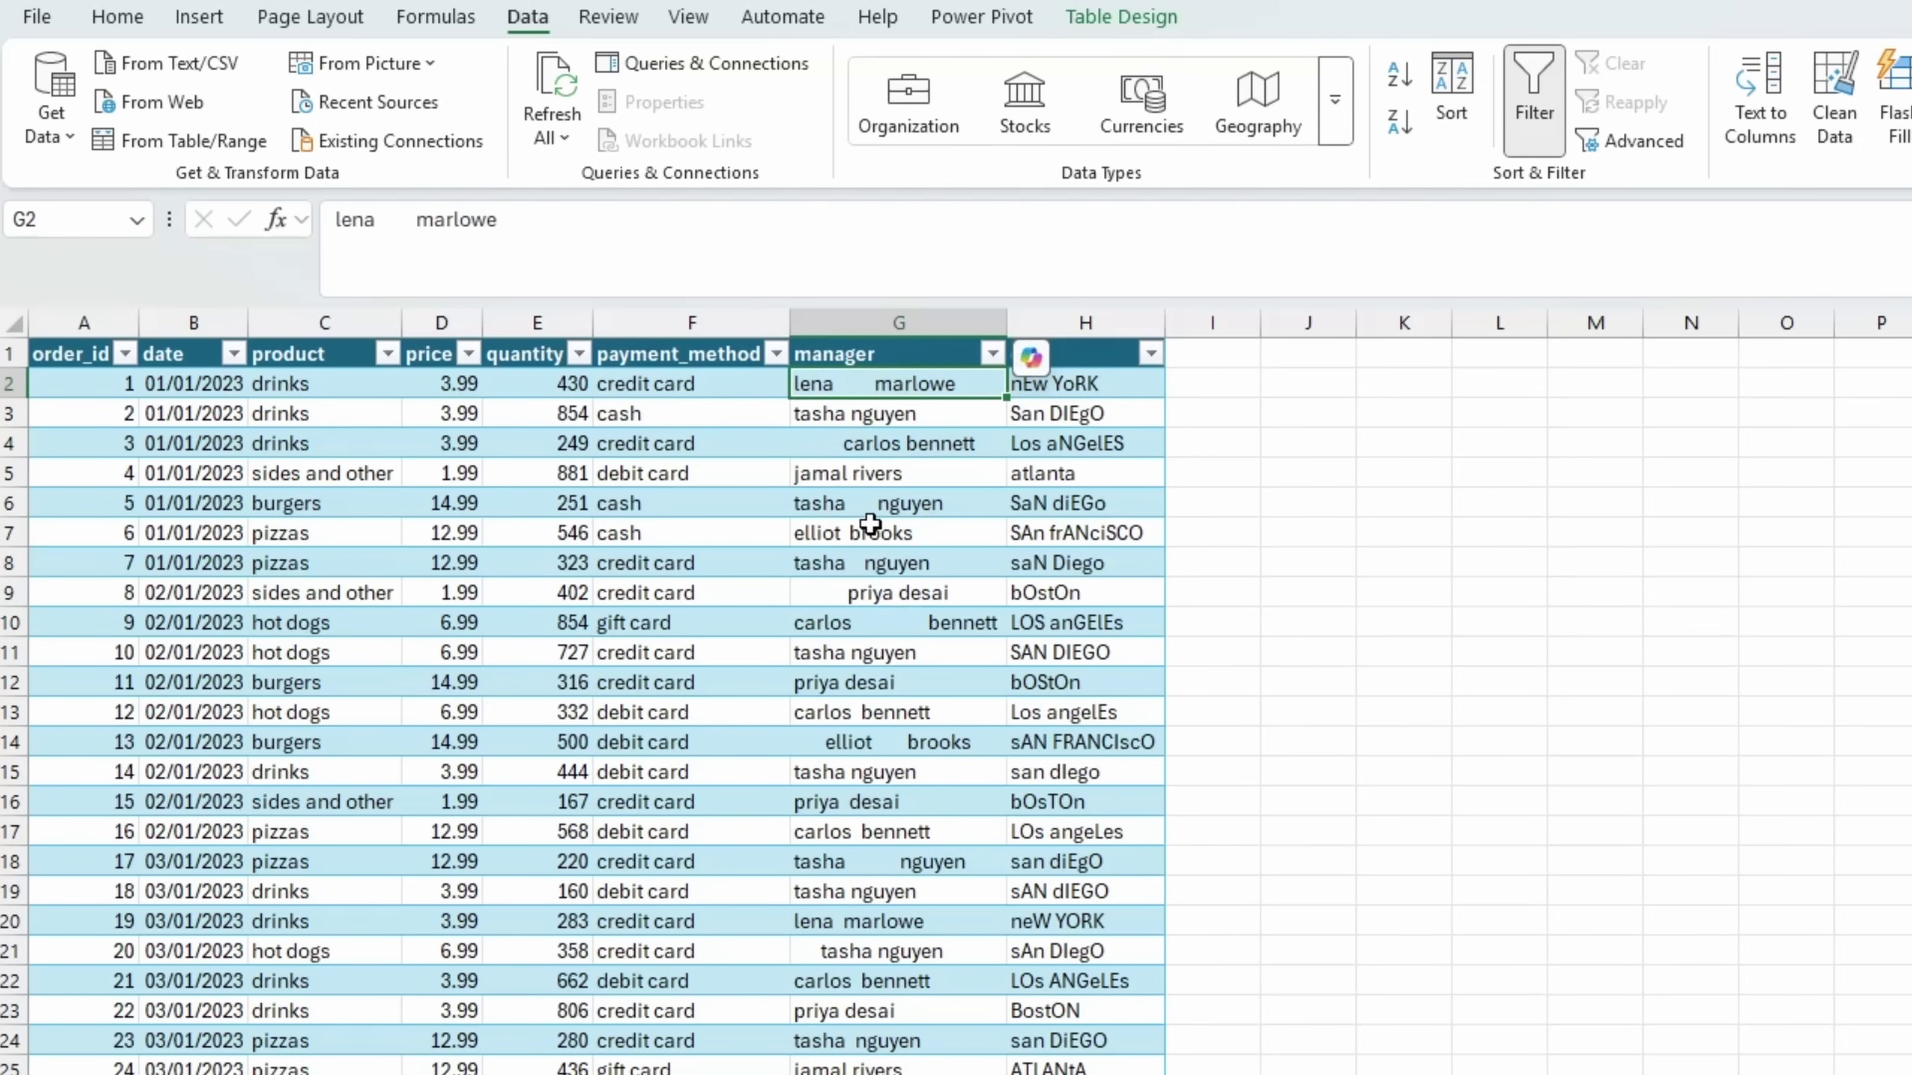
{"action": "left_click", "coordinate": [933, 566]}
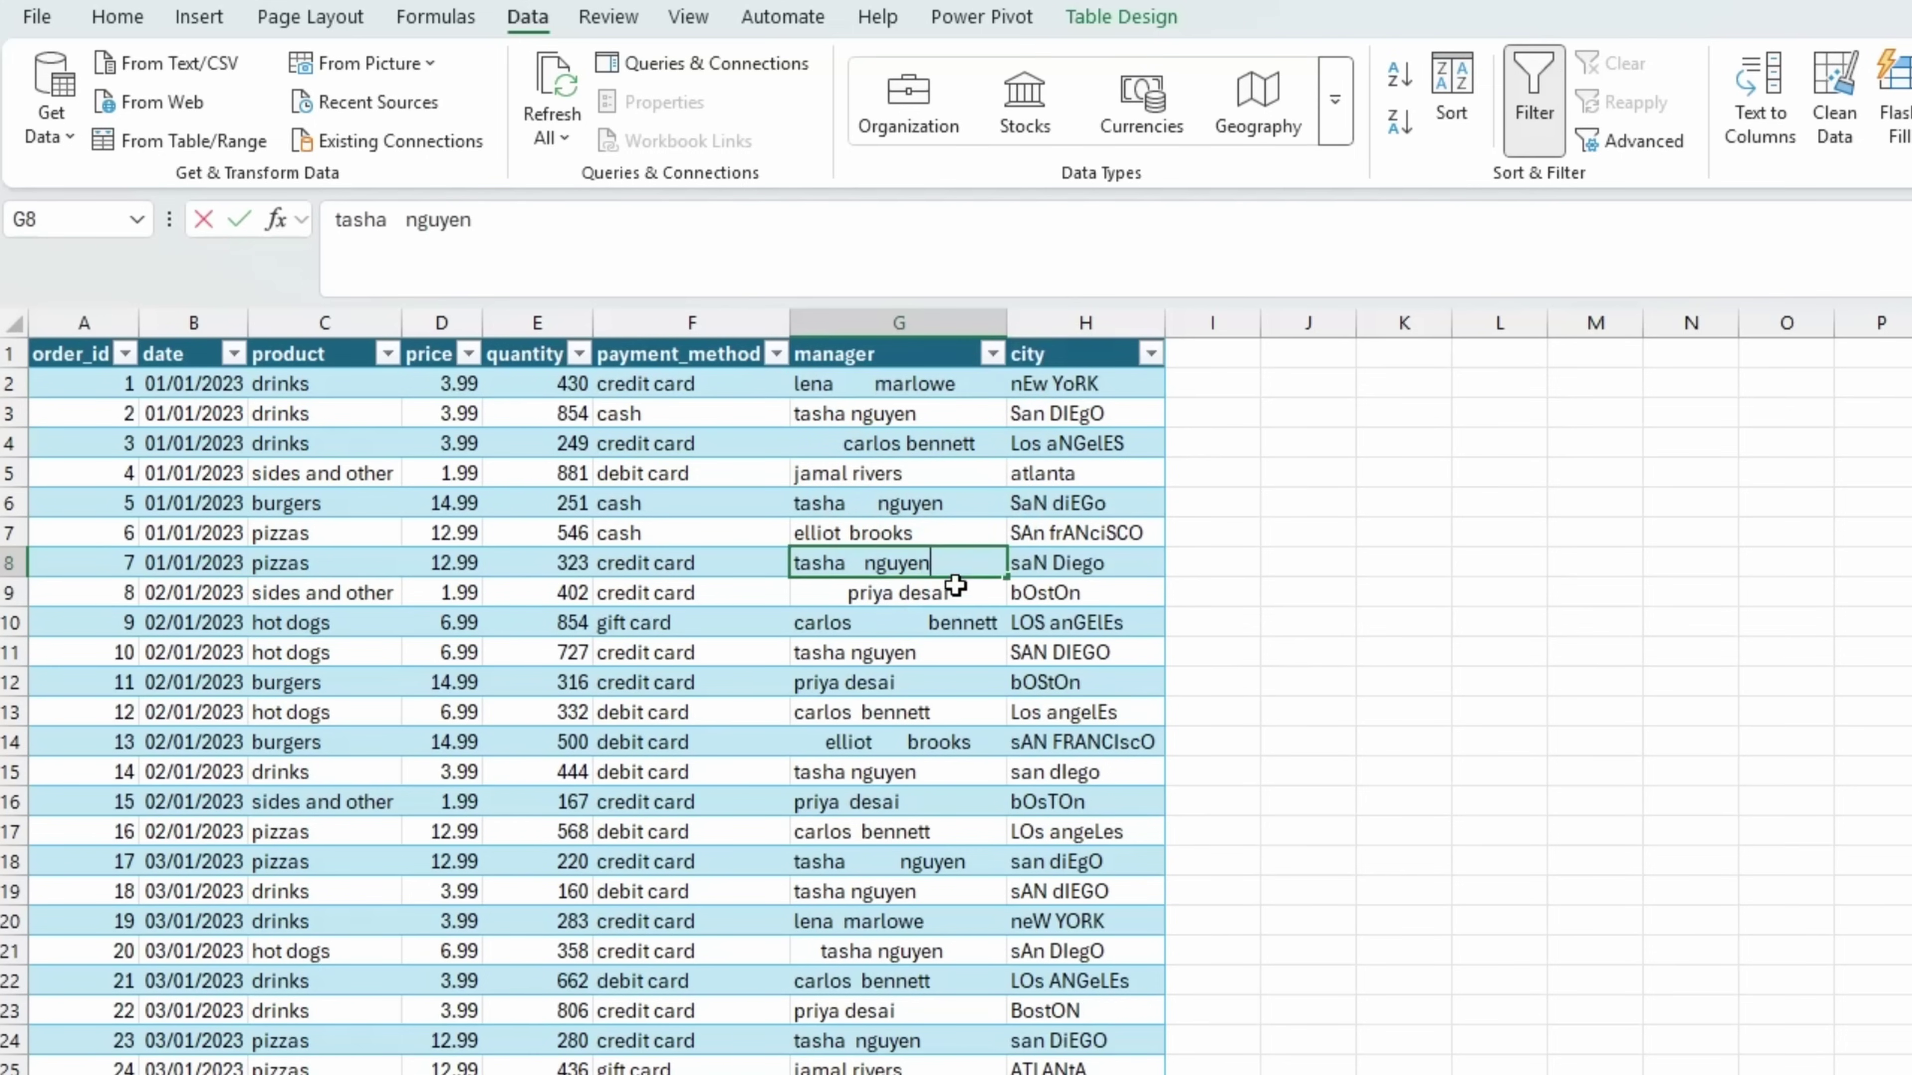
{"action": "left_click", "coordinate": [920, 504]}
{"action": "double_click", "coordinate": [922, 506]}
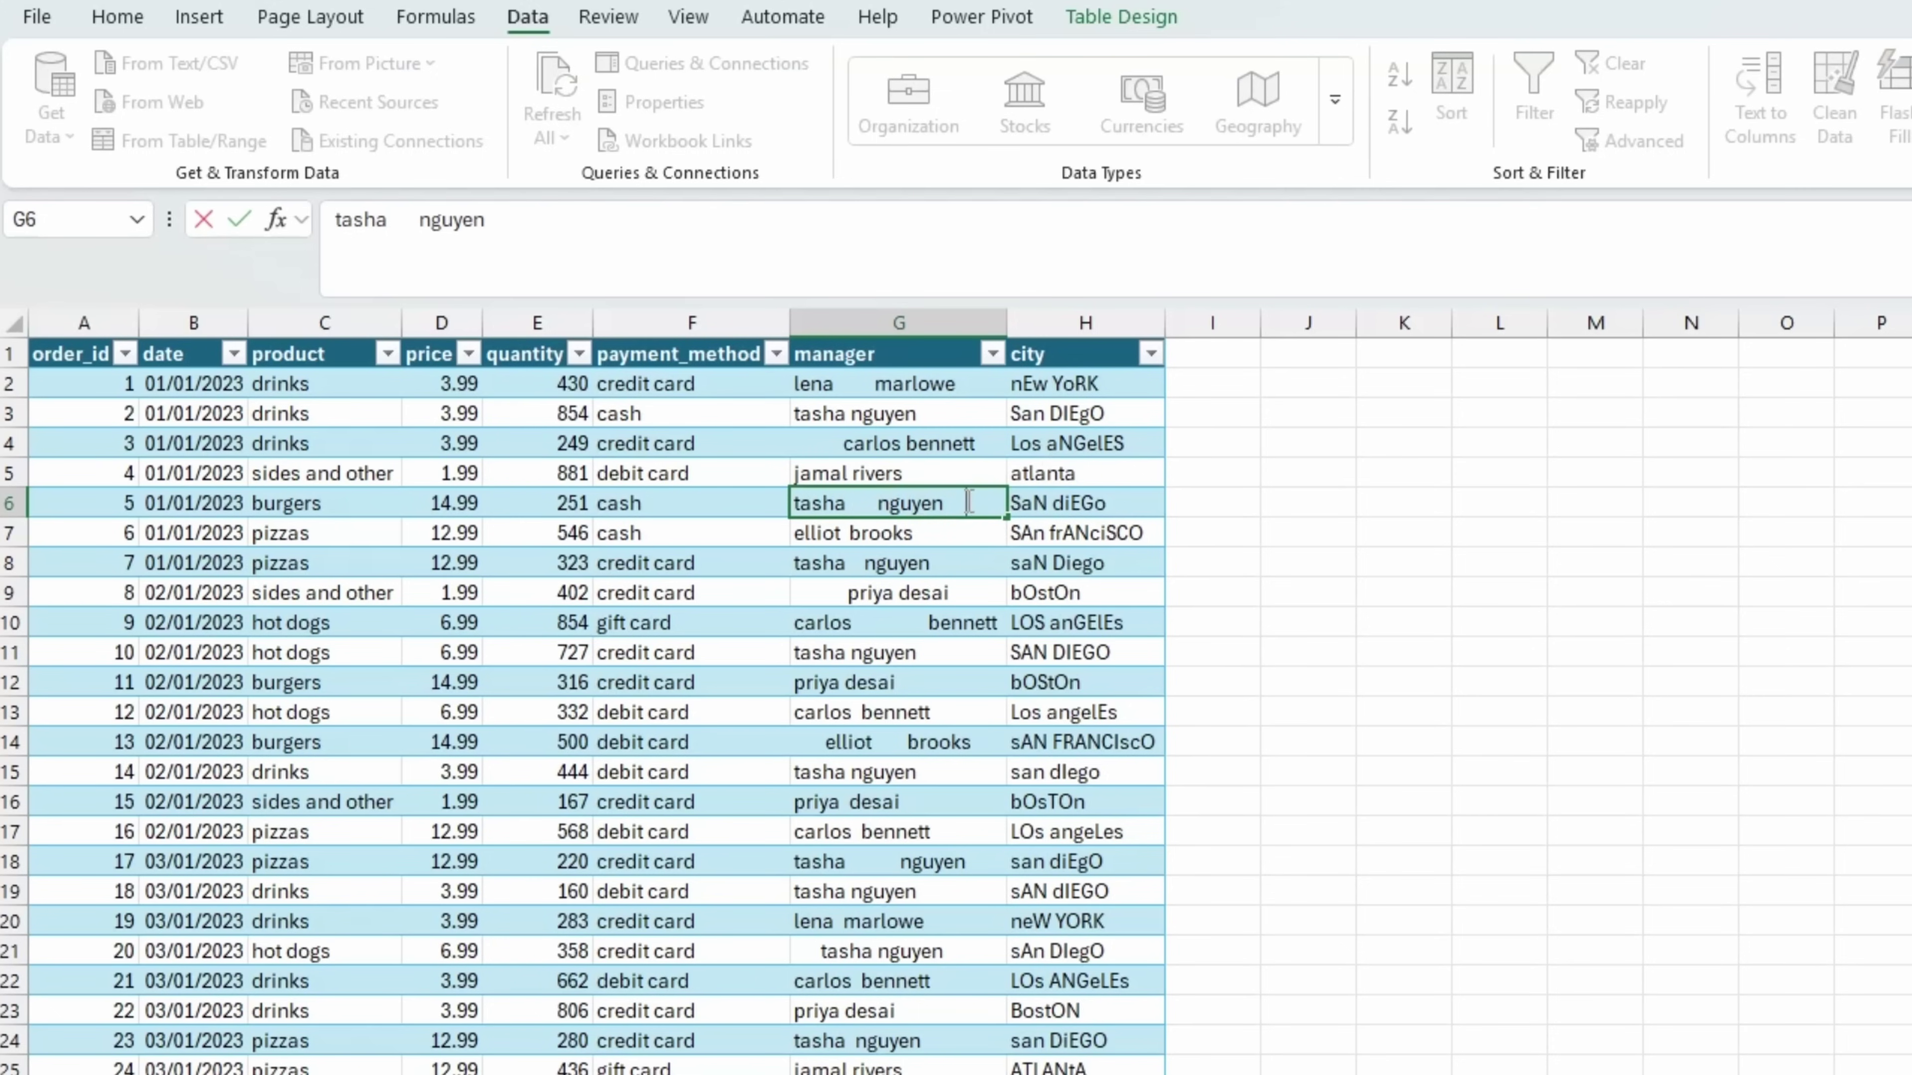
{"action": "left_click", "coordinate": [1349, 471]}
{"action": "left_click", "coordinate": [1215, 388]}
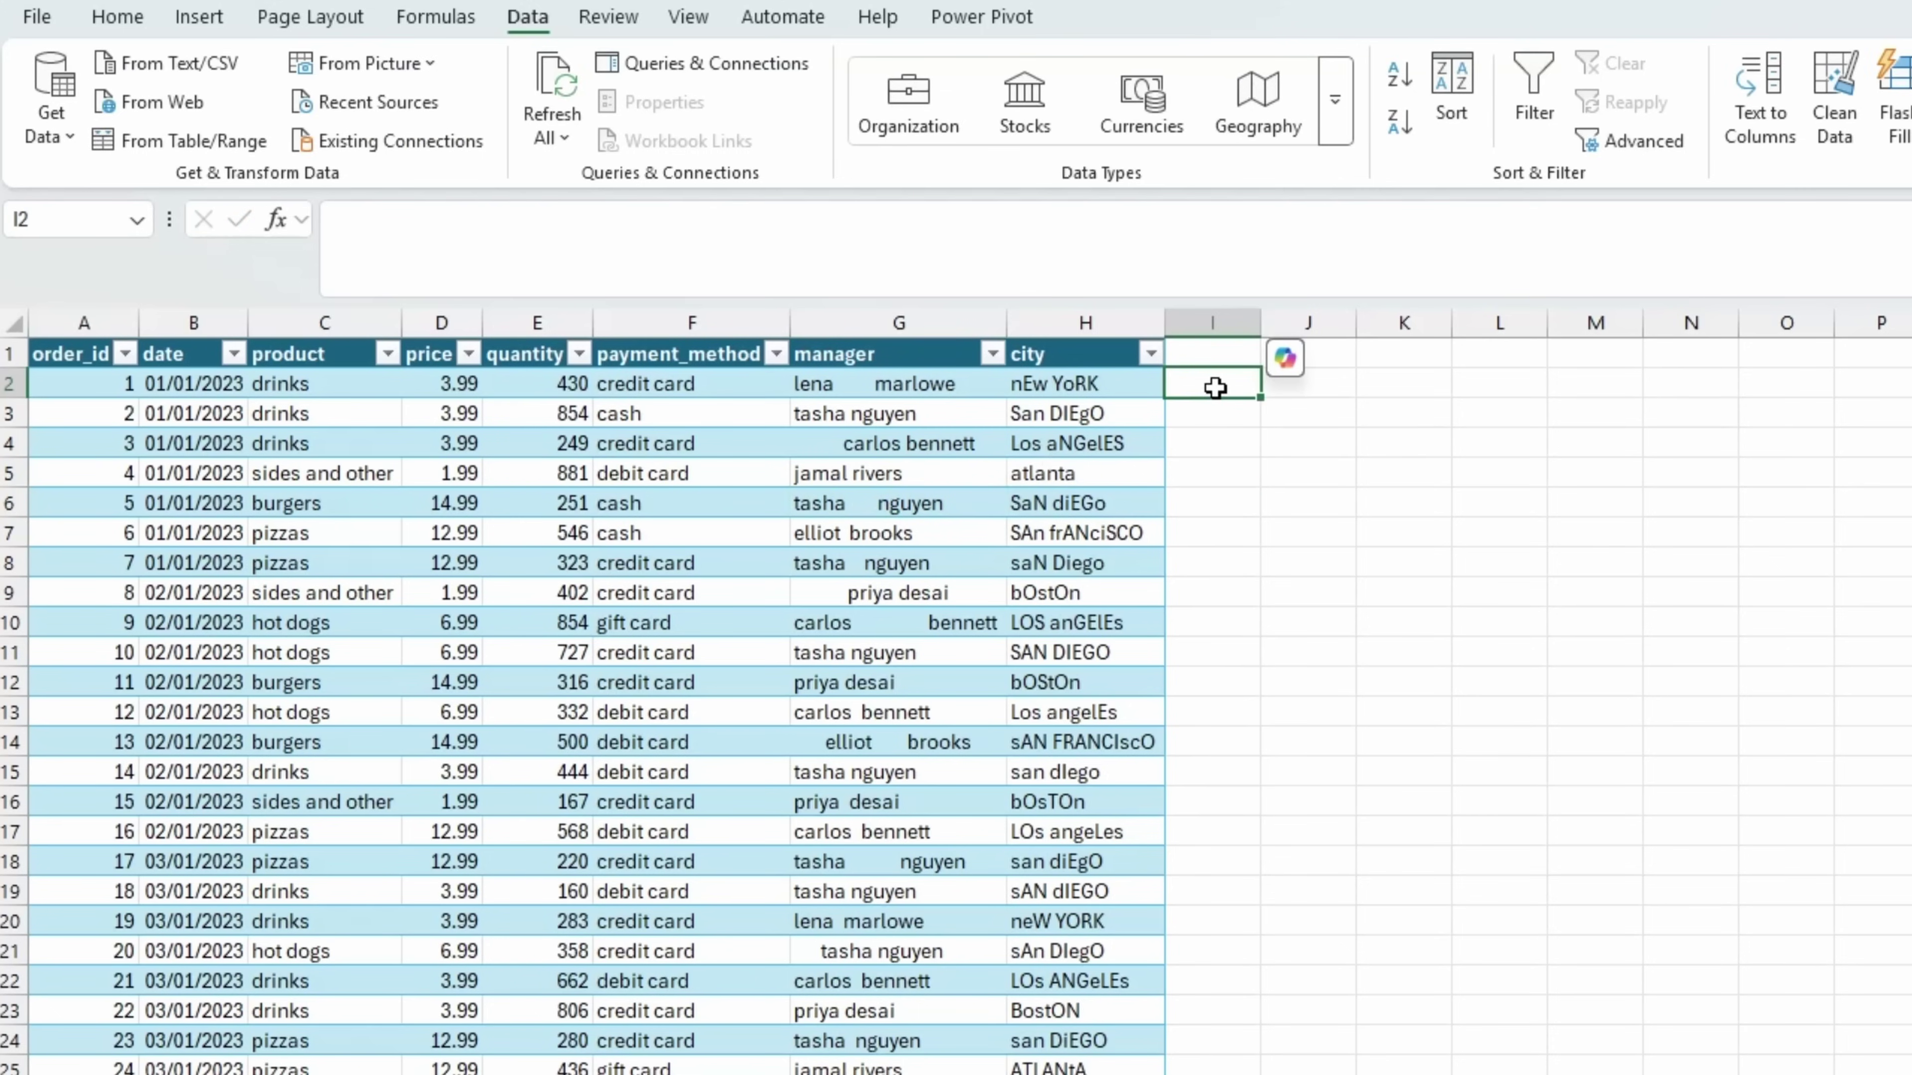
{"action": "type", "text": "=trim"}
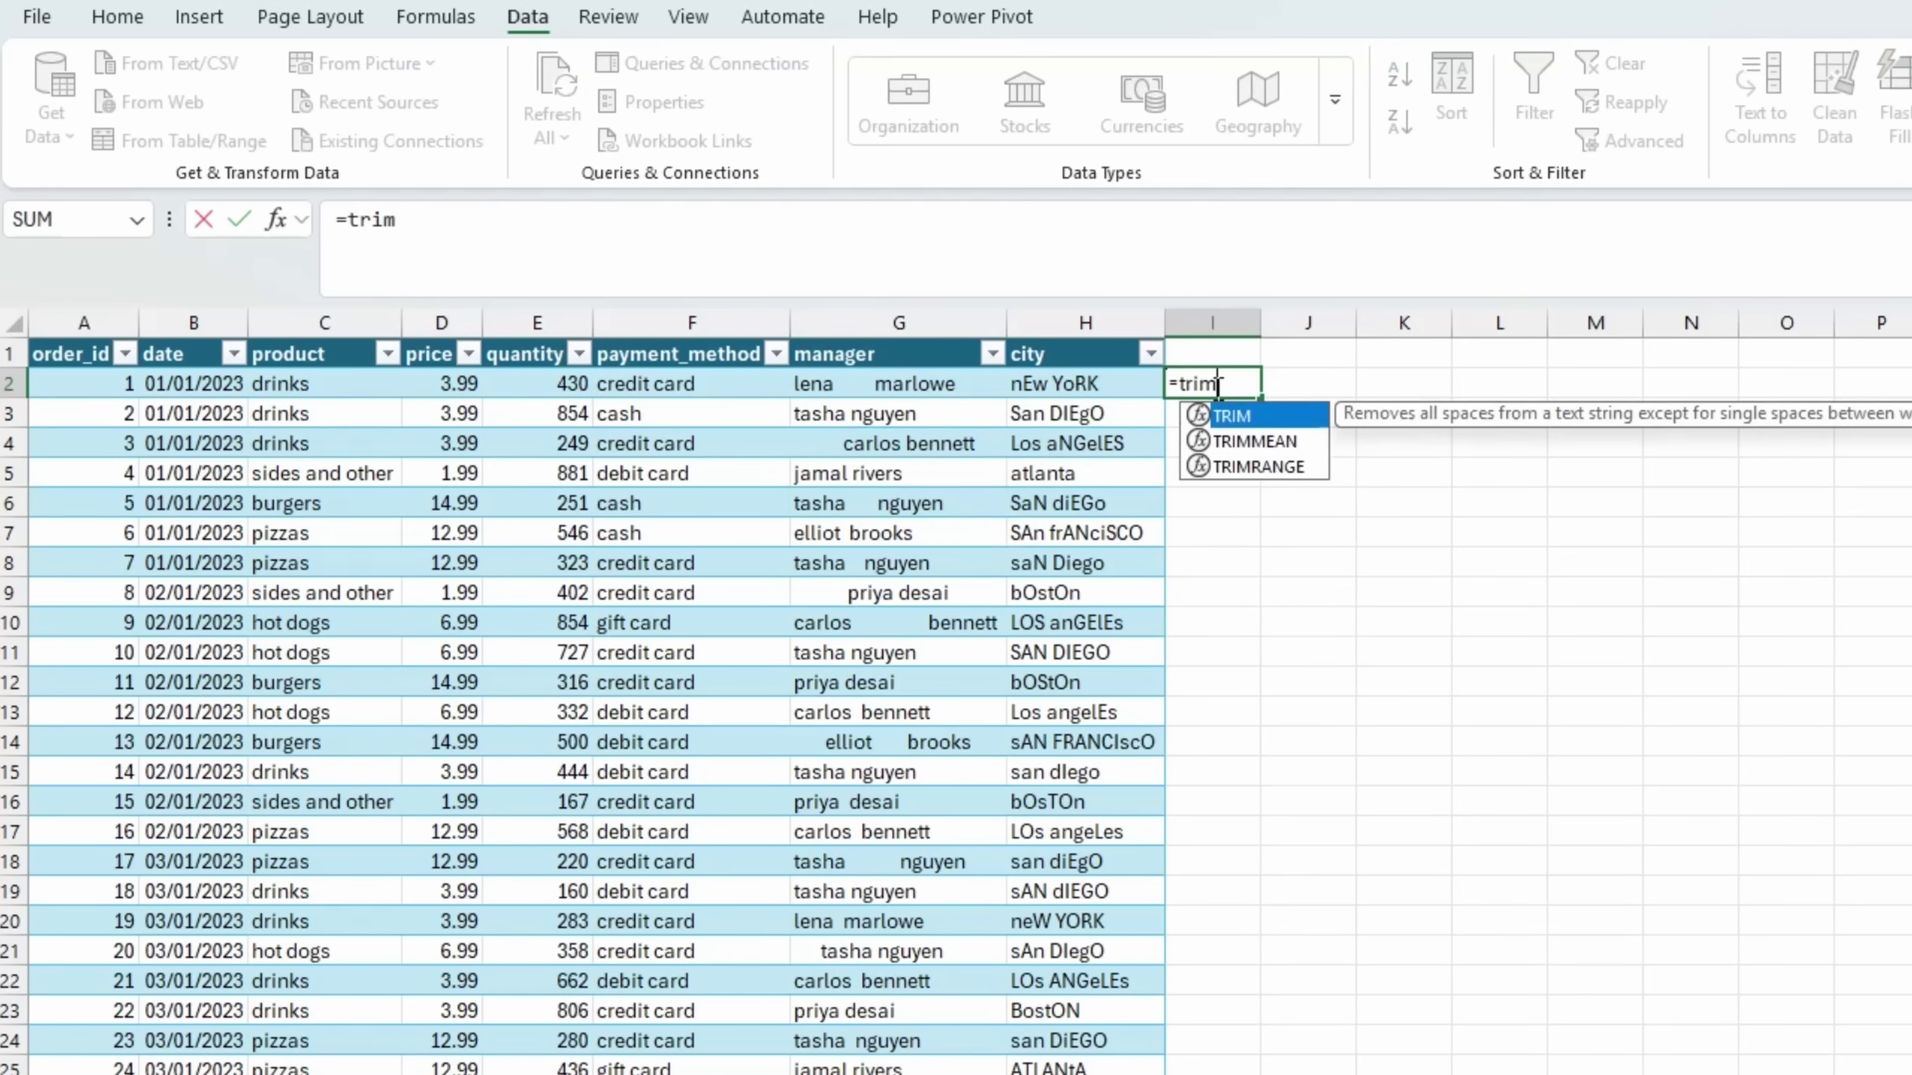
{"action": "key", "text": "Tab"}
{"action": "left_click", "coordinate": [909, 390]}
{"action": "key", "text": "Return"}
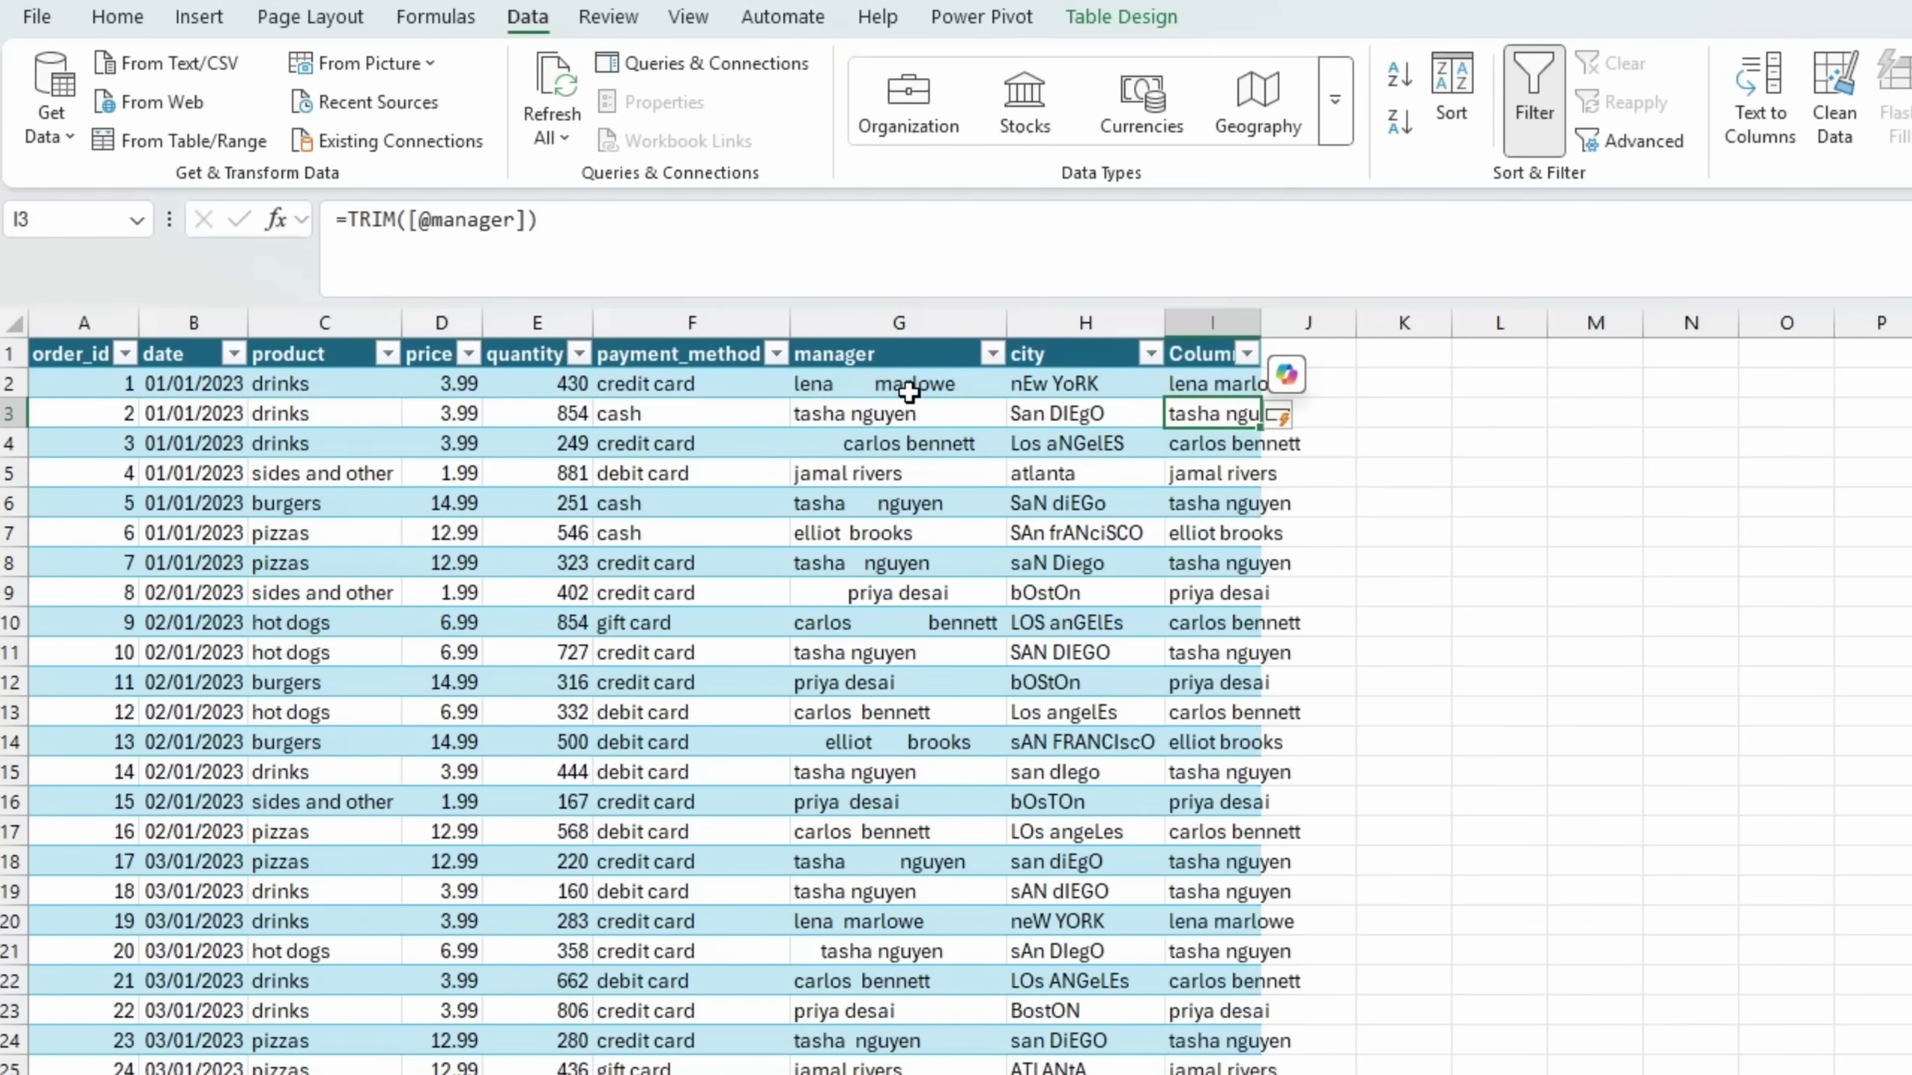
{"action": "left_click_drag", "start_coordinate": [1261, 322], "coordinate": [1409, 322]}
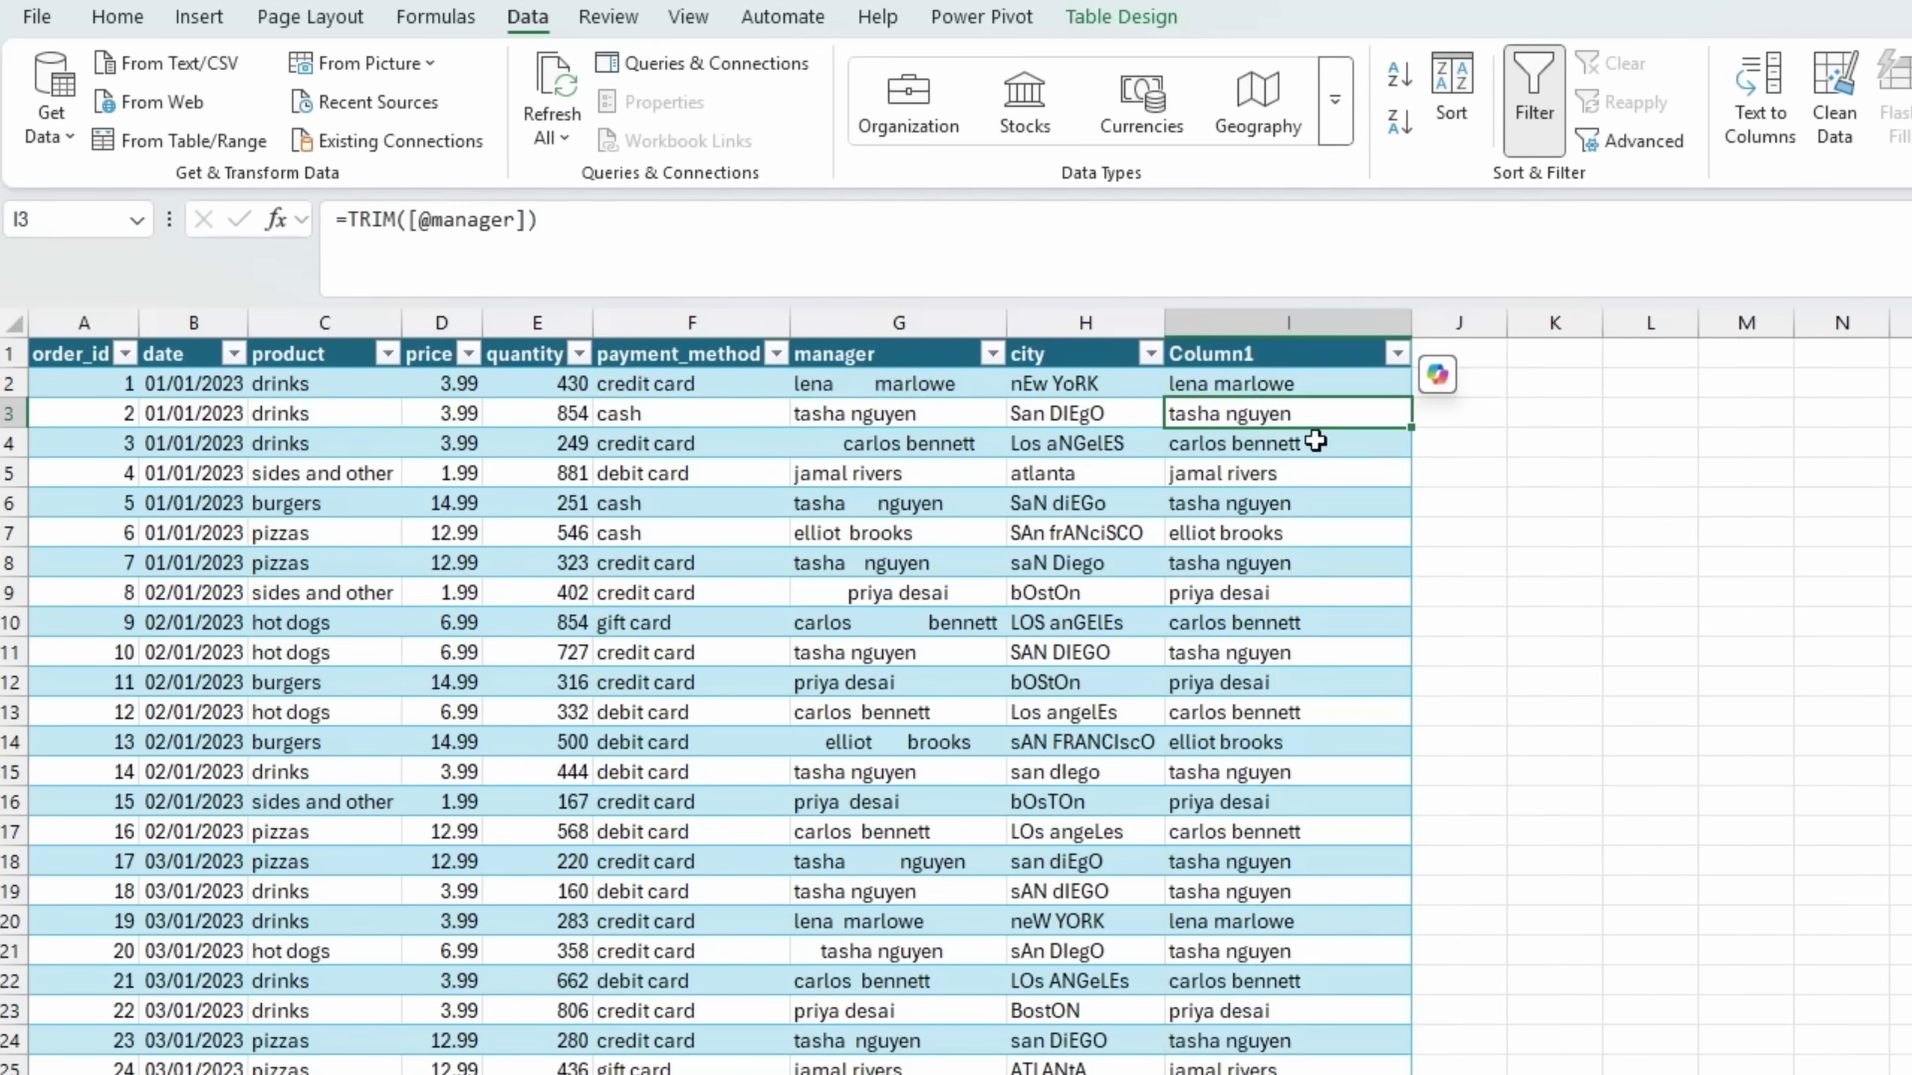
{"action": "left_click", "coordinate": [1269, 385]}
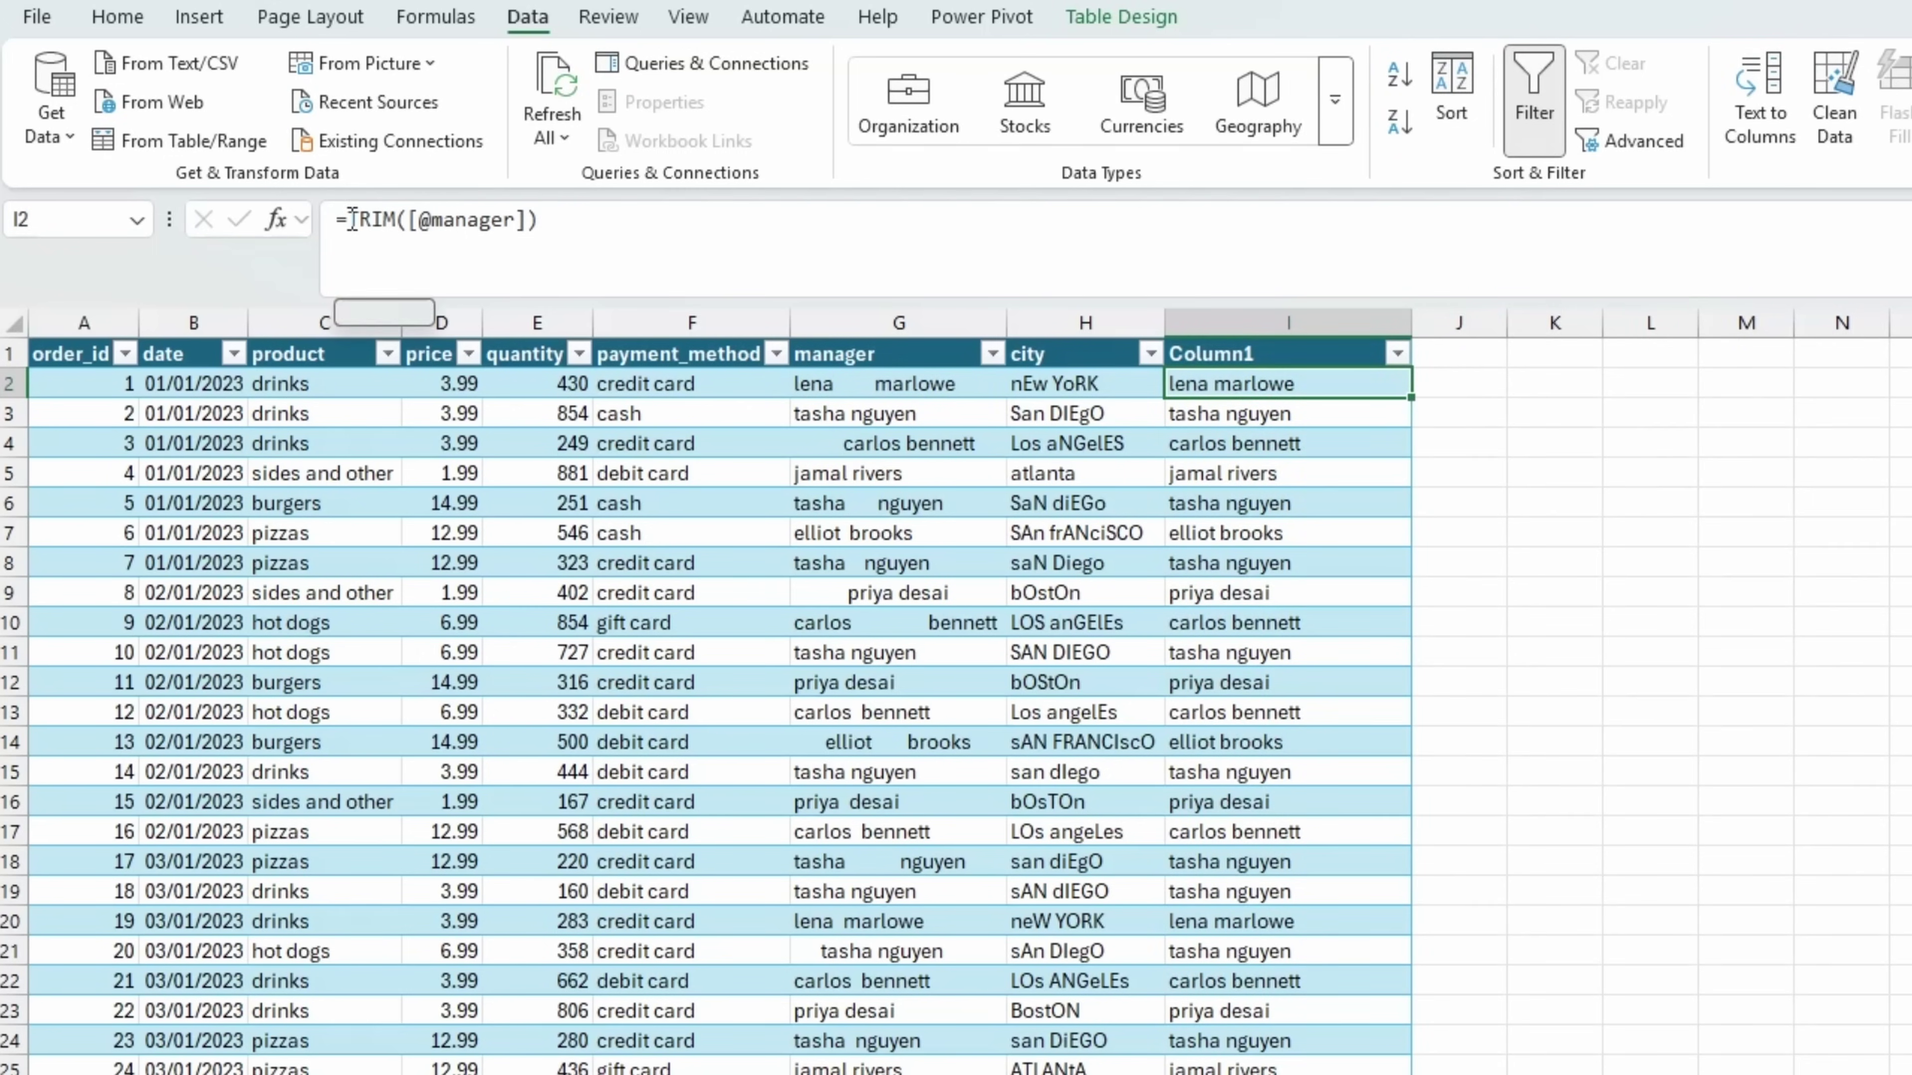
{"action": "left_click", "coordinate": [369, 223]}
{"action": "type", "text": "proper"}
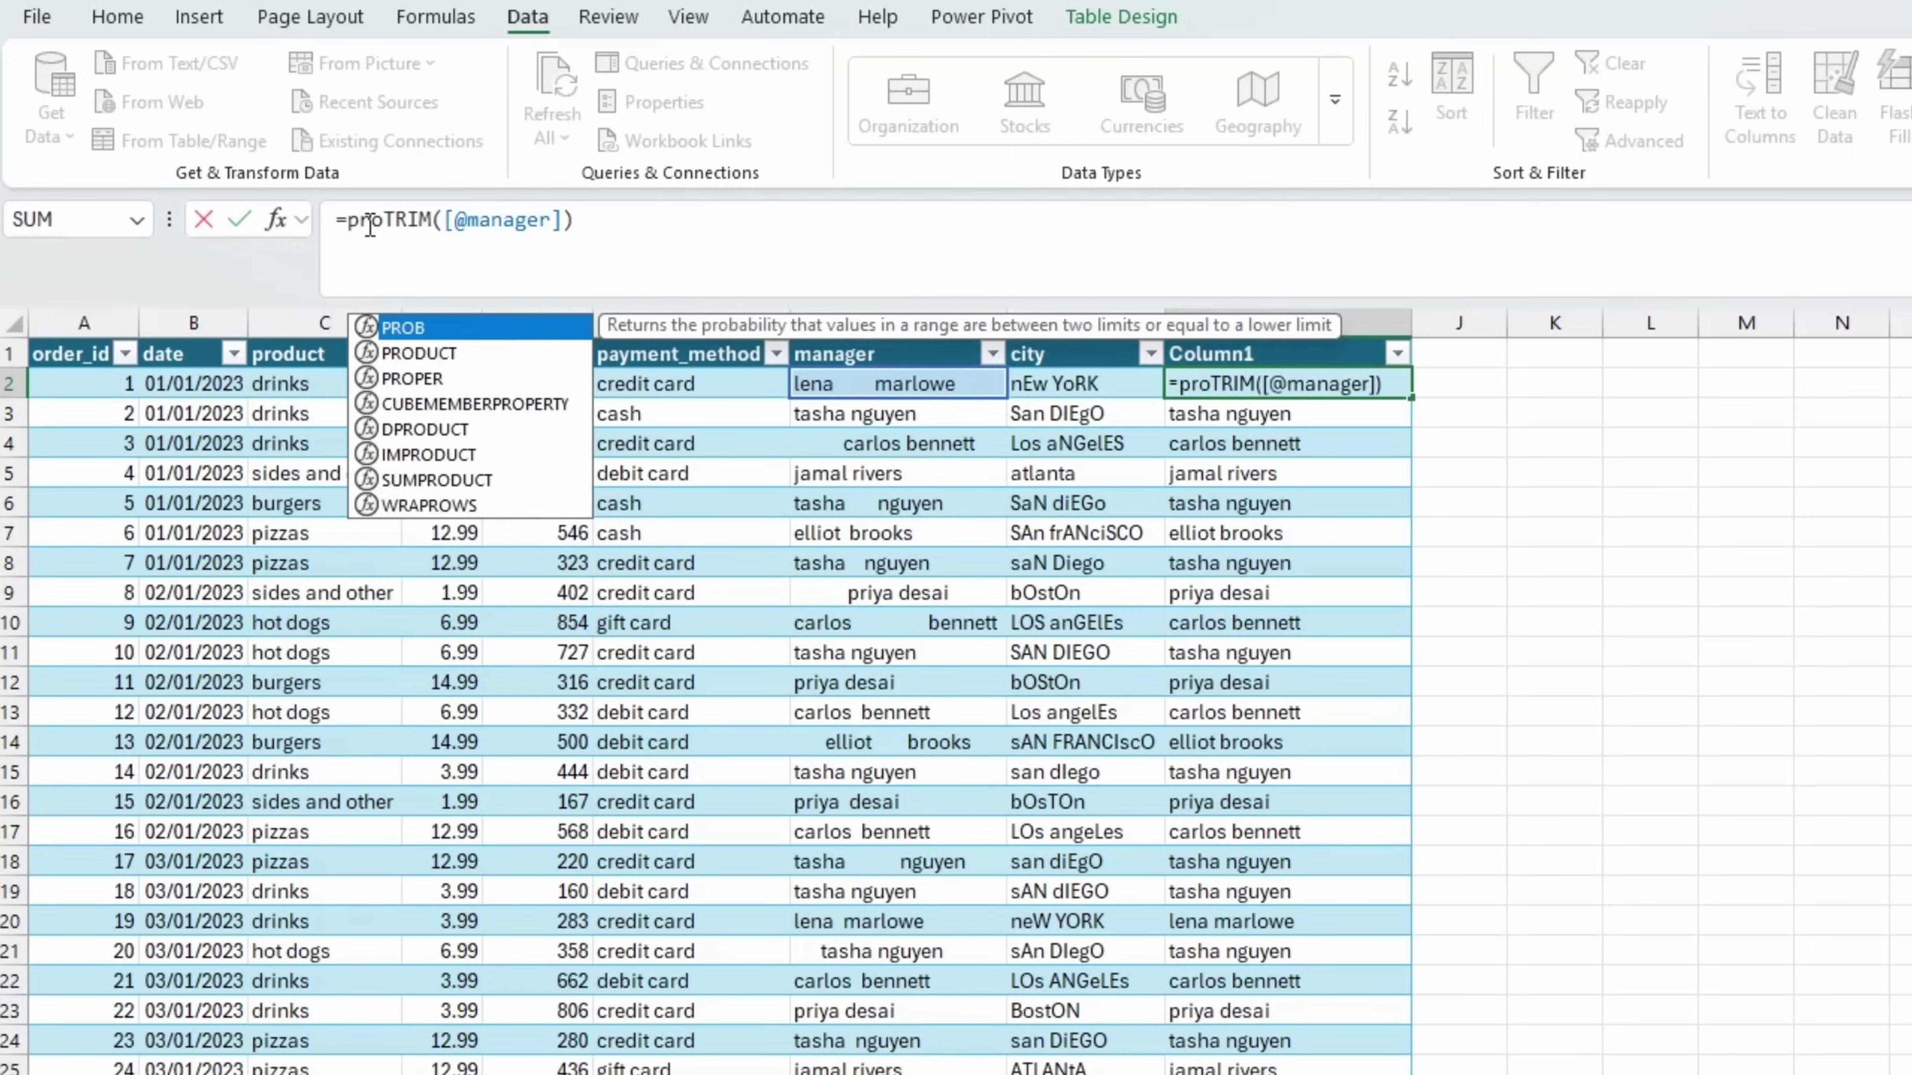
{"action": "key", "text": "Tab"}
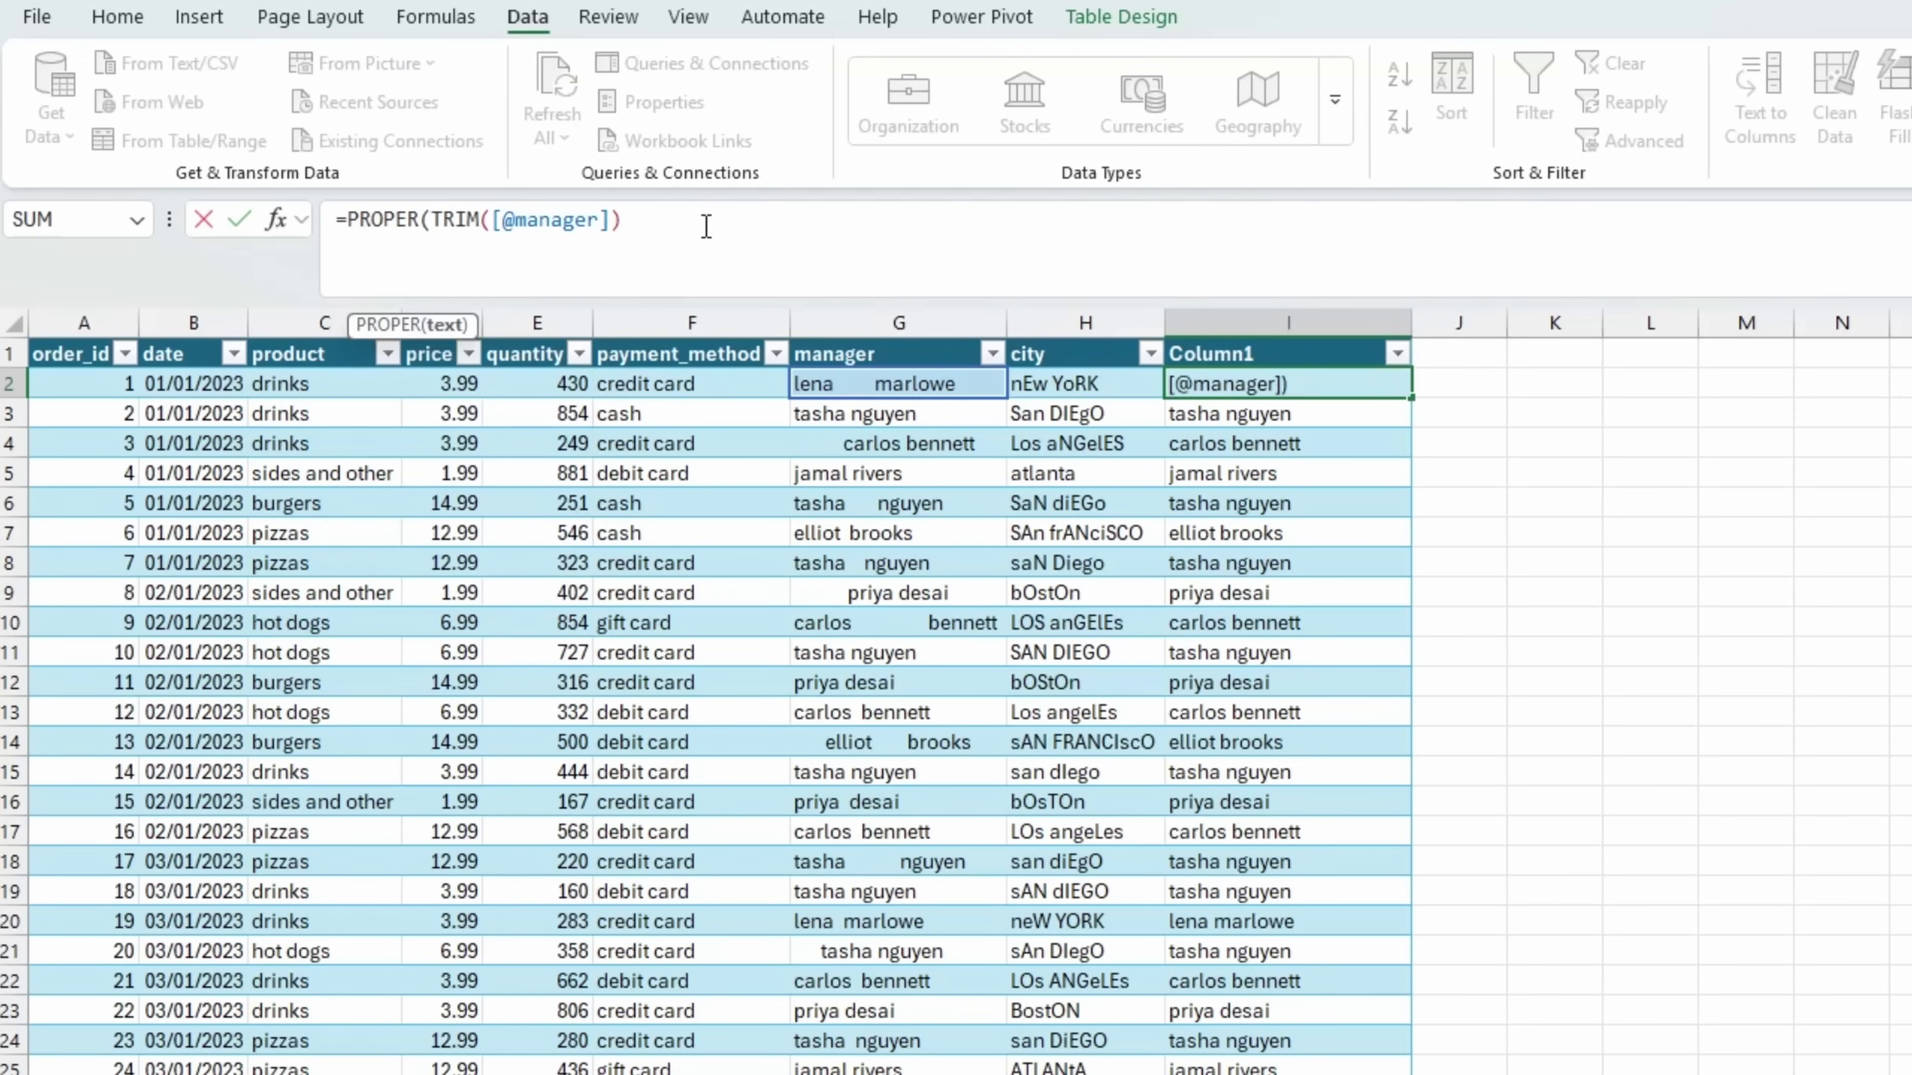
{"action": "type", "text": ")"}
{"action": "key", "text": "Return"}
{"action": "left_click", "coordinate": [1268, 383]}
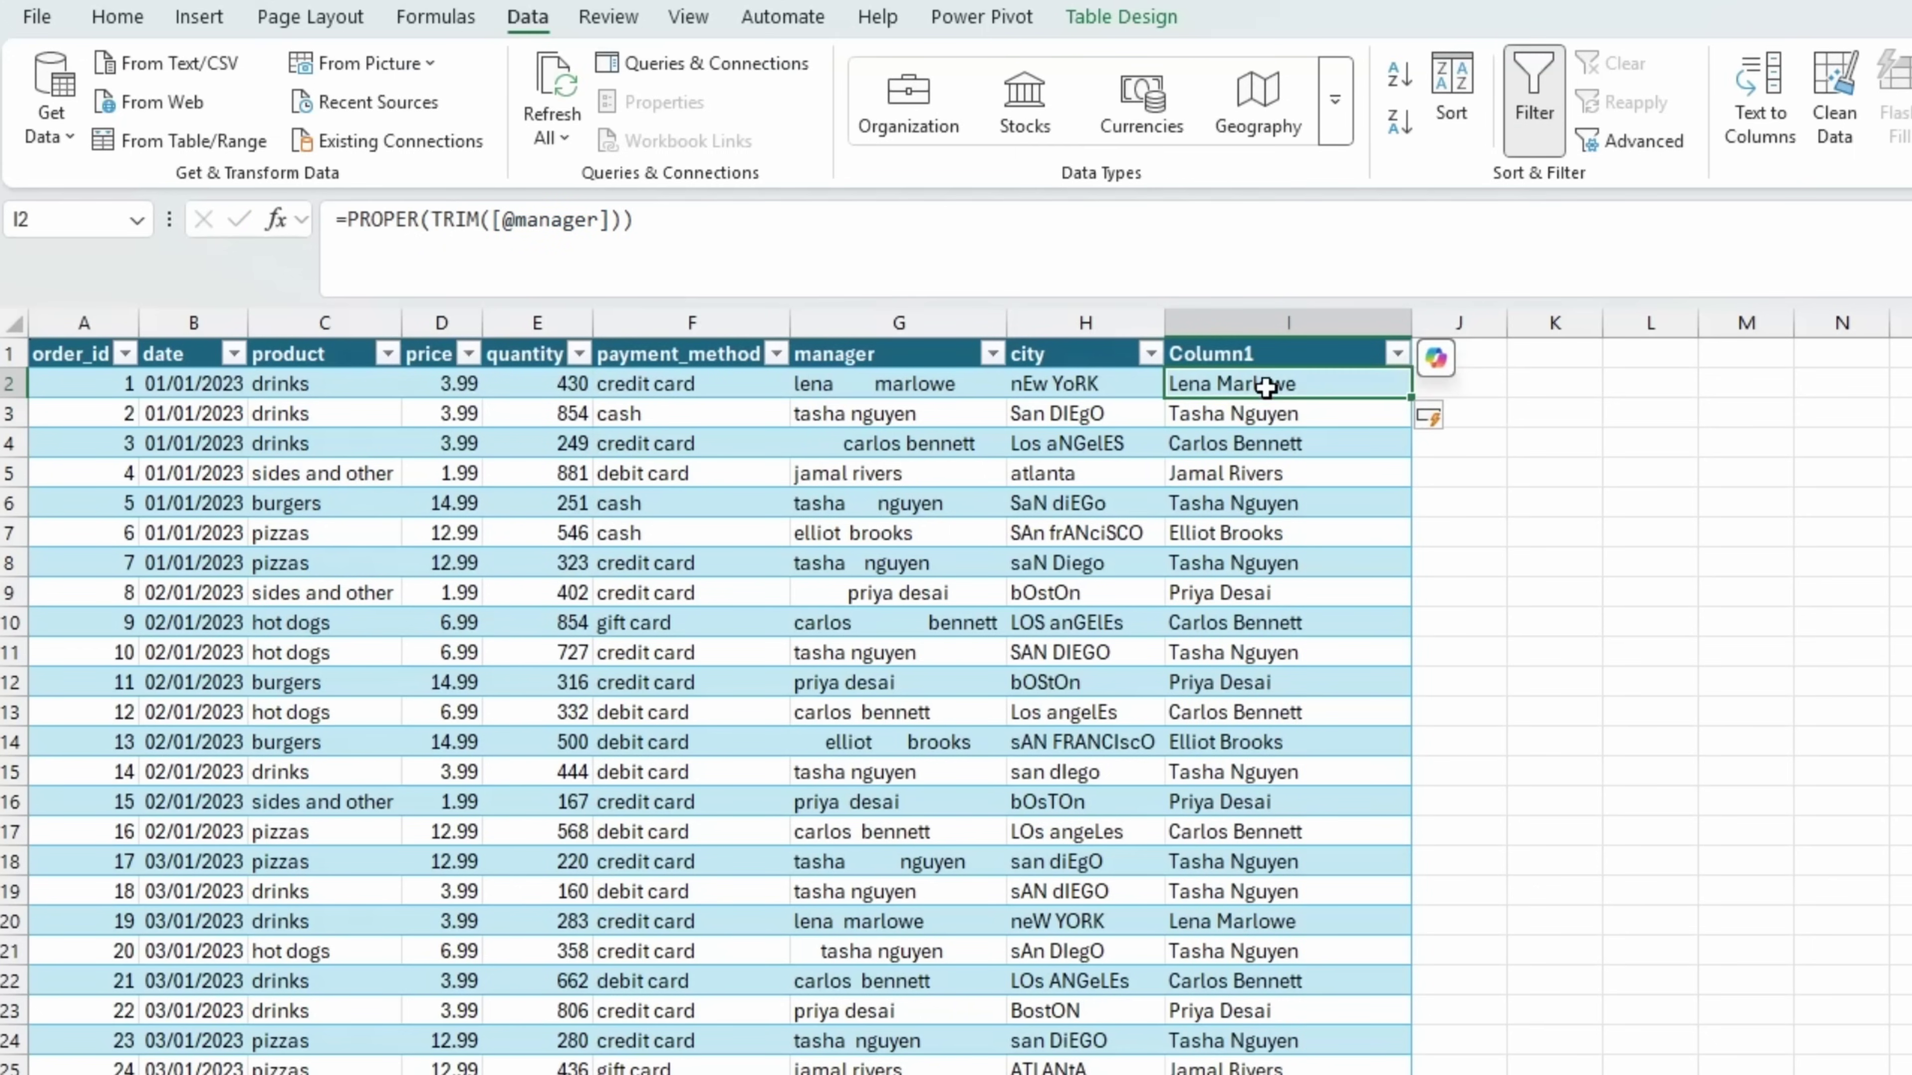
{"action": "left_click", "coordinate": [1263, 681]}
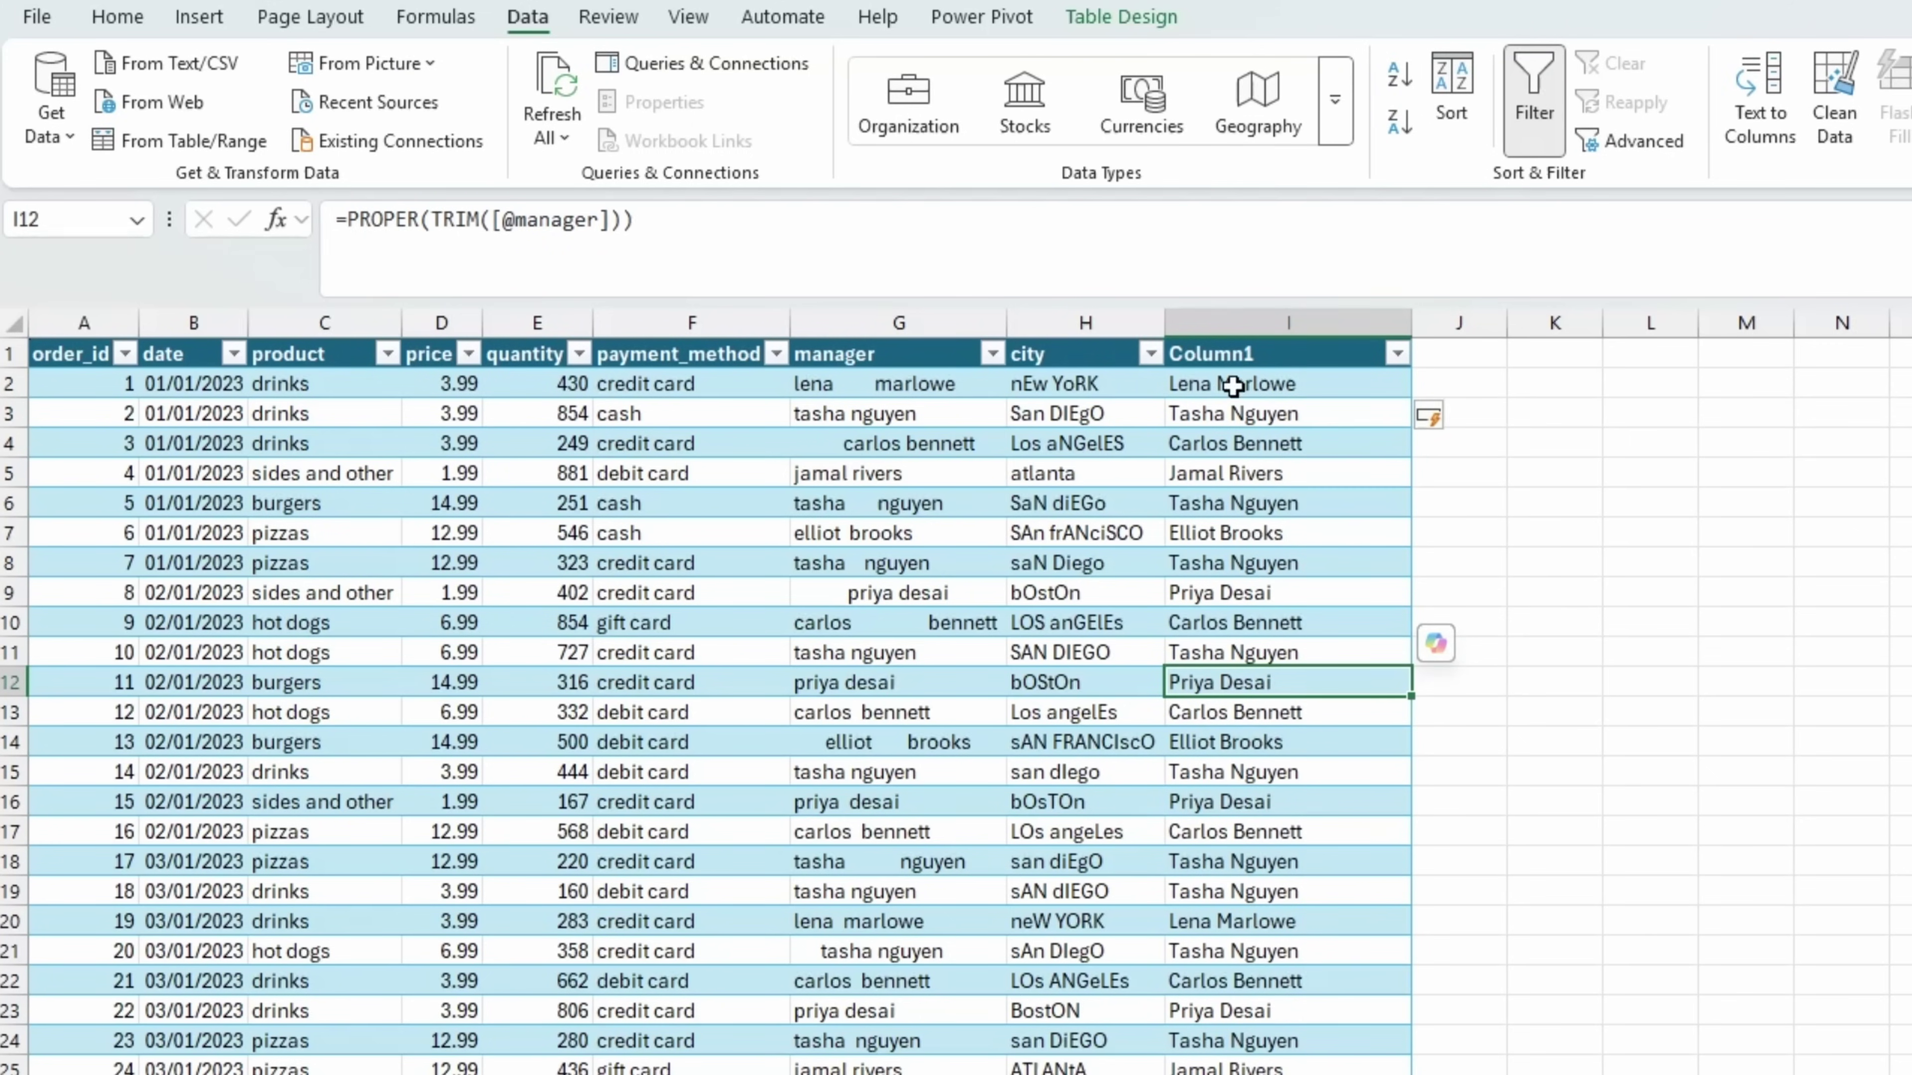
{"action": "left_click", "coordinate": [1085, 321]}
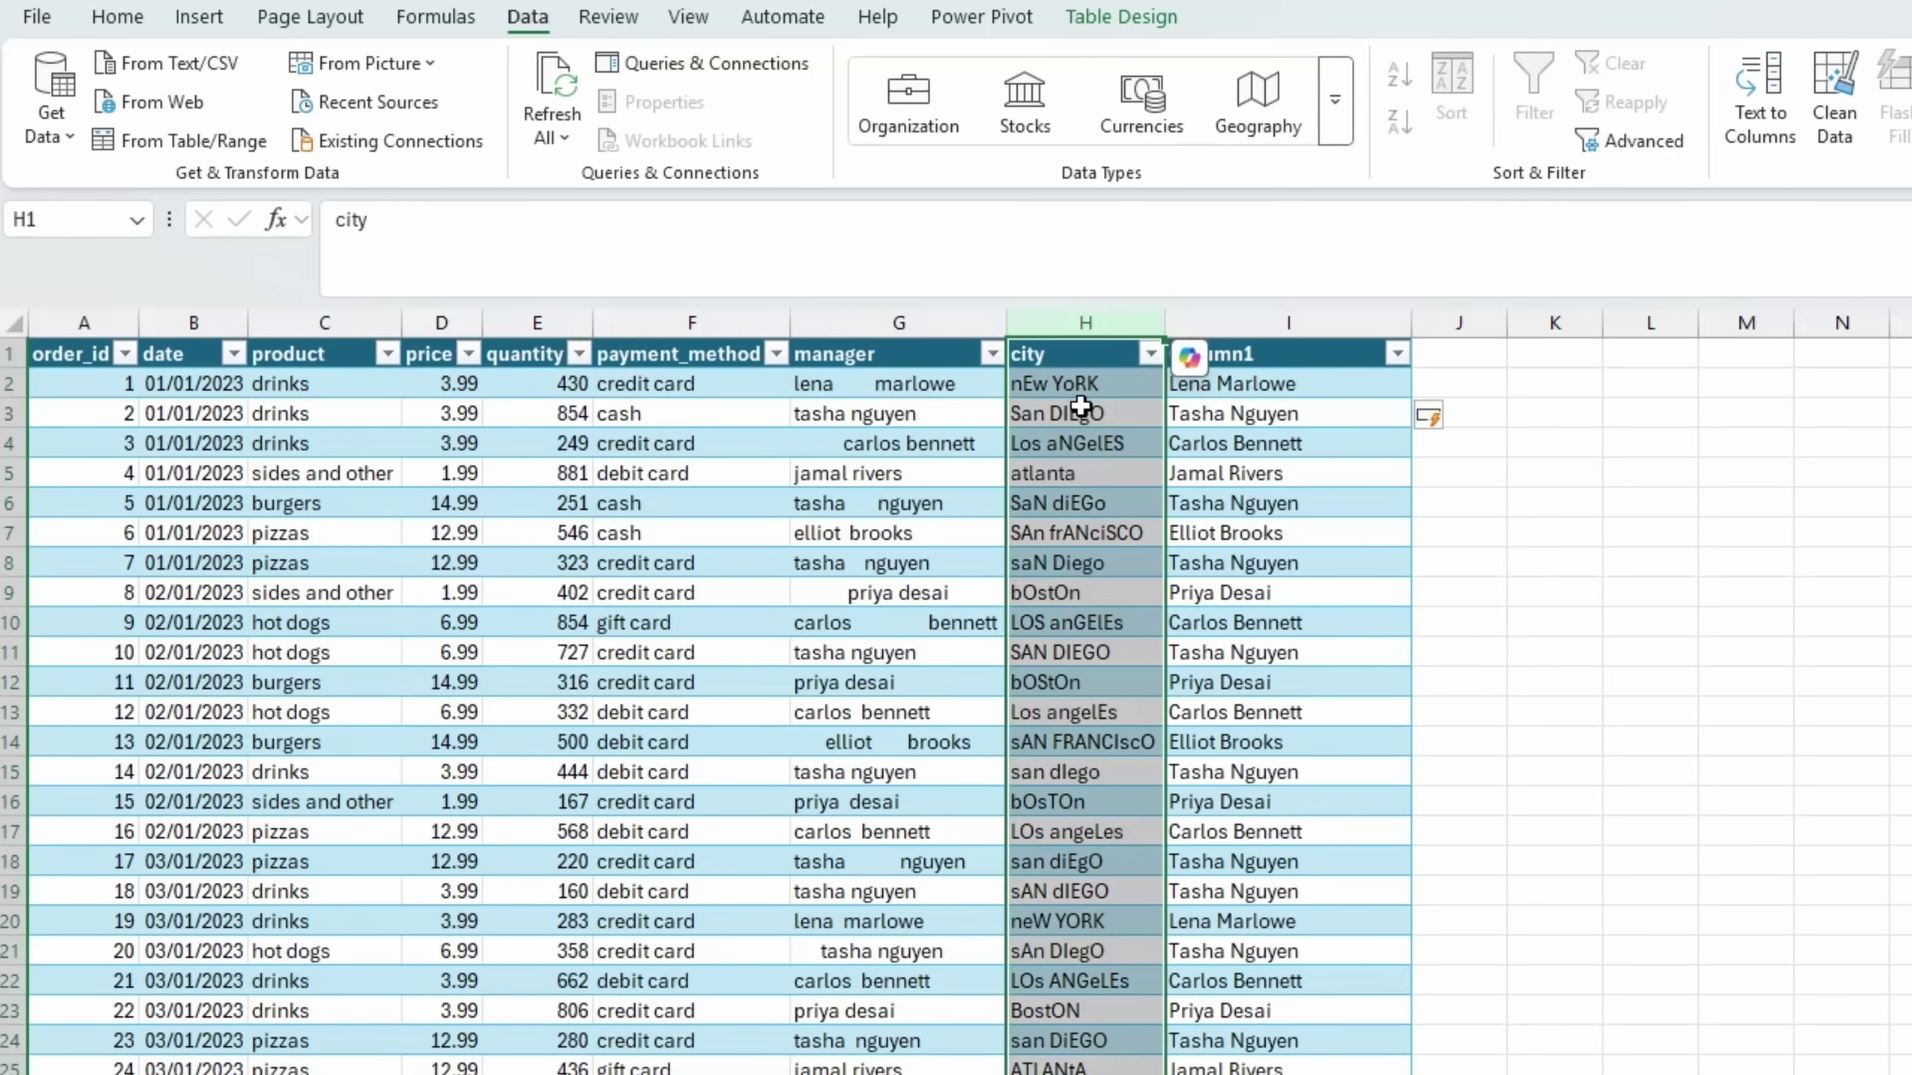
{"action": "left_click", "coordinate": [1078, 390]}
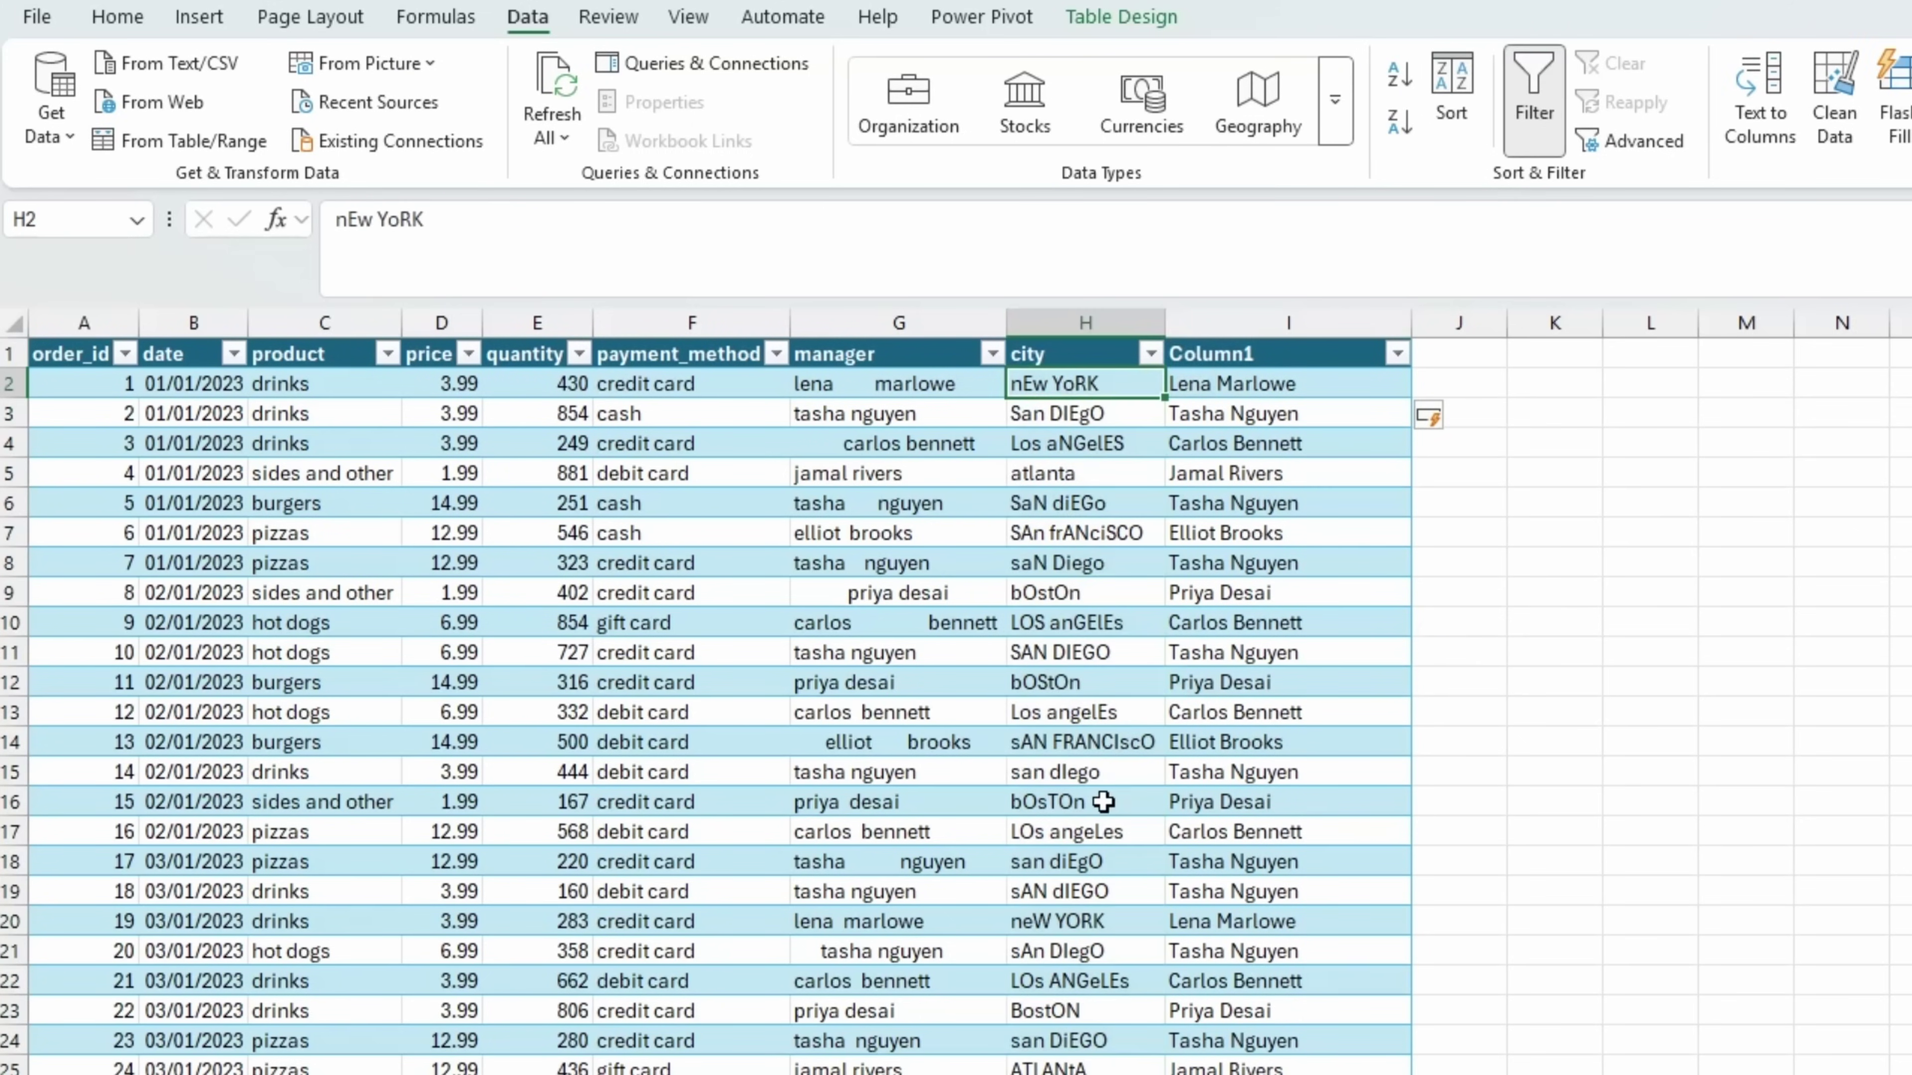
{"action": "left_click", "coordinate": [1479, 386]}
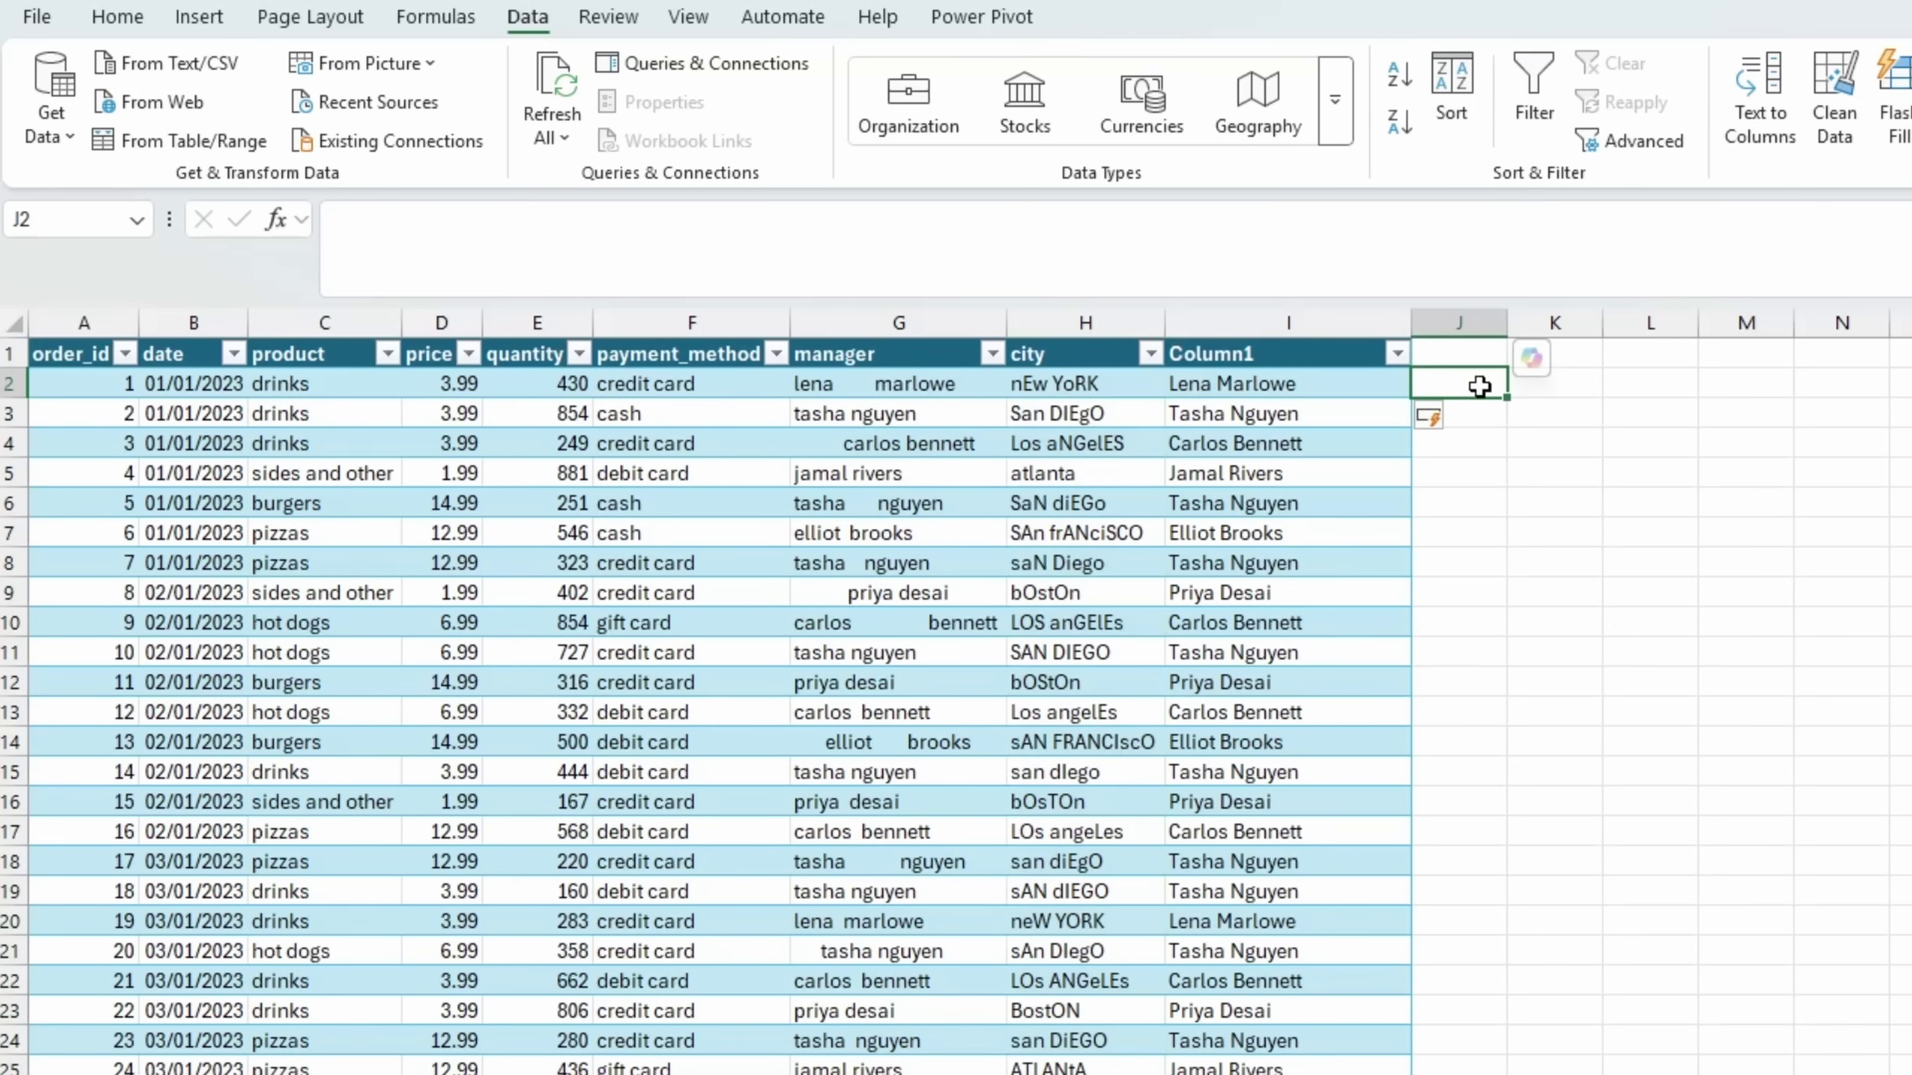
{"action": "type", "text": "=proper"}
{"action": "key", "text": "Tab"}
{"action": "left_click", "coordinate": [1096, 375]}
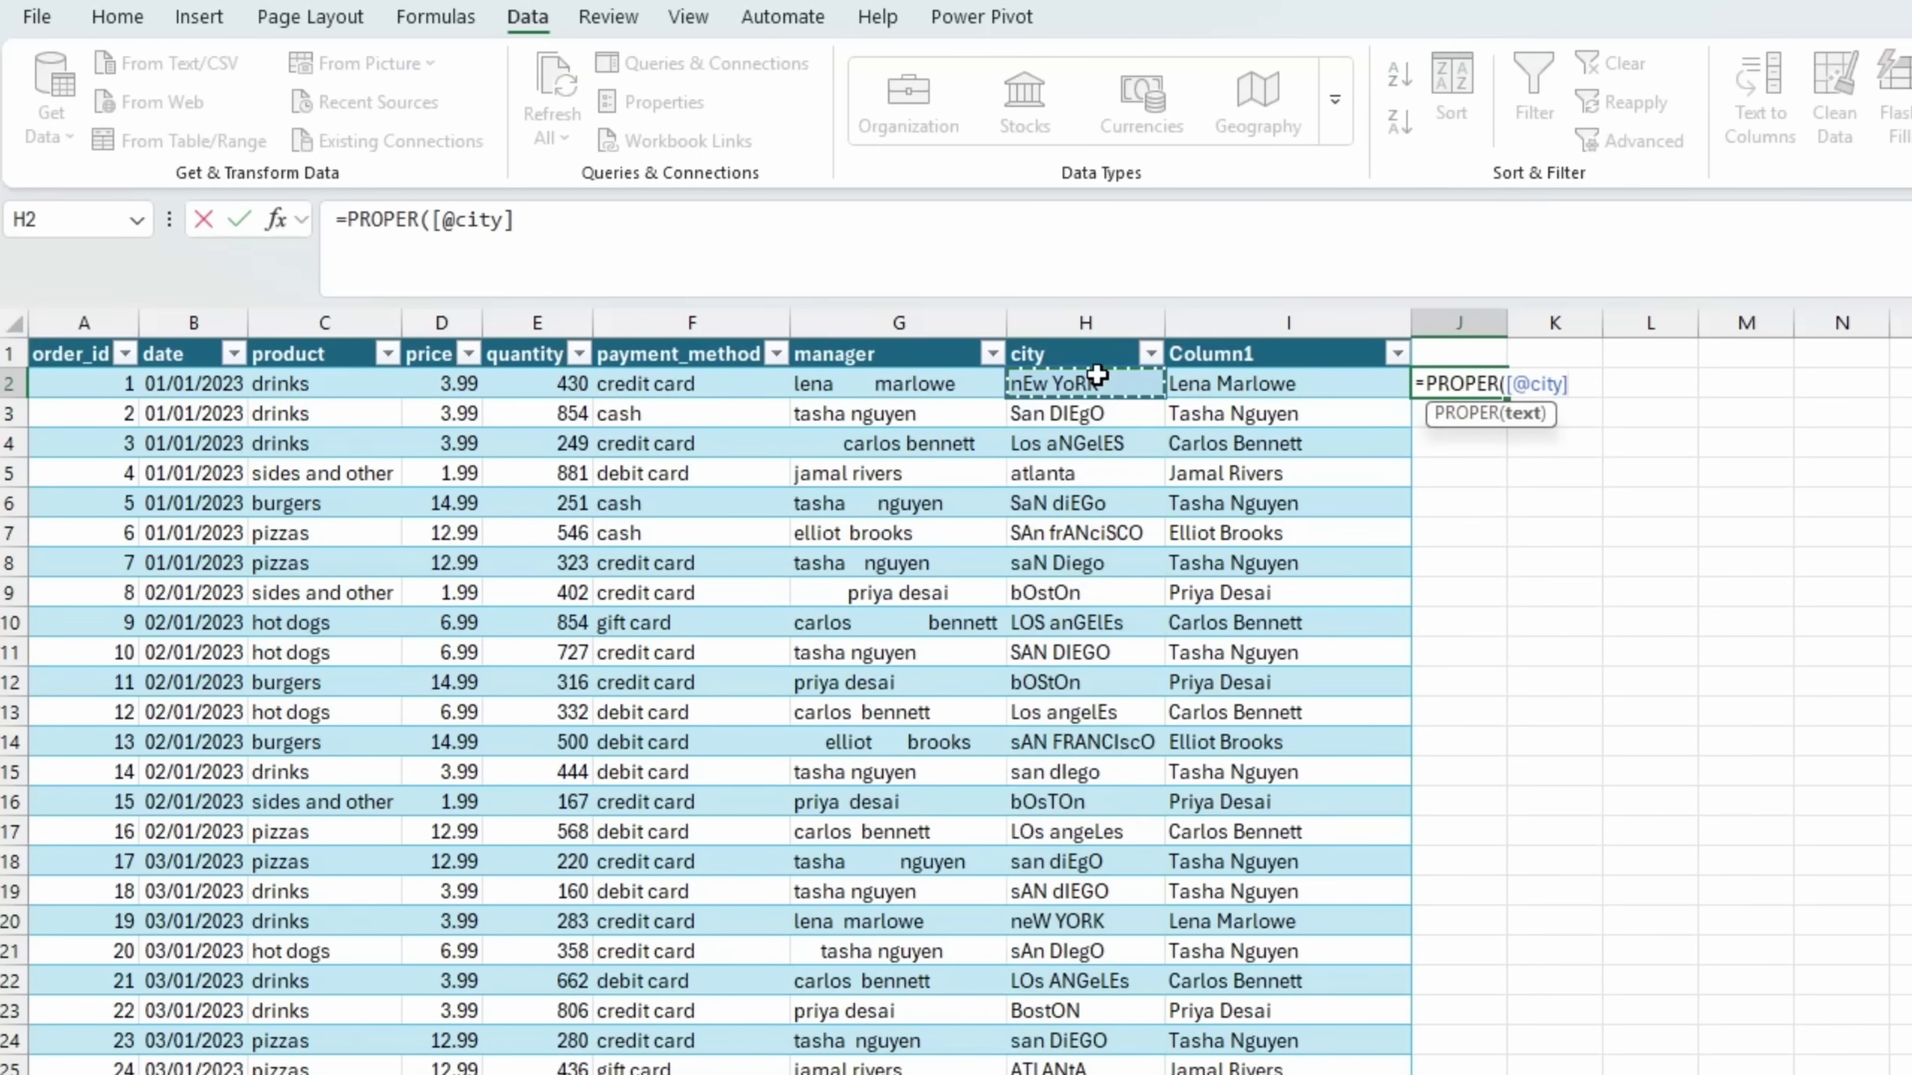
{"action": "key", "text": "Return"}
{"action": "left_click_drag", "start_coordinate": [1507, 322], "coordinate": [1665, 322]}
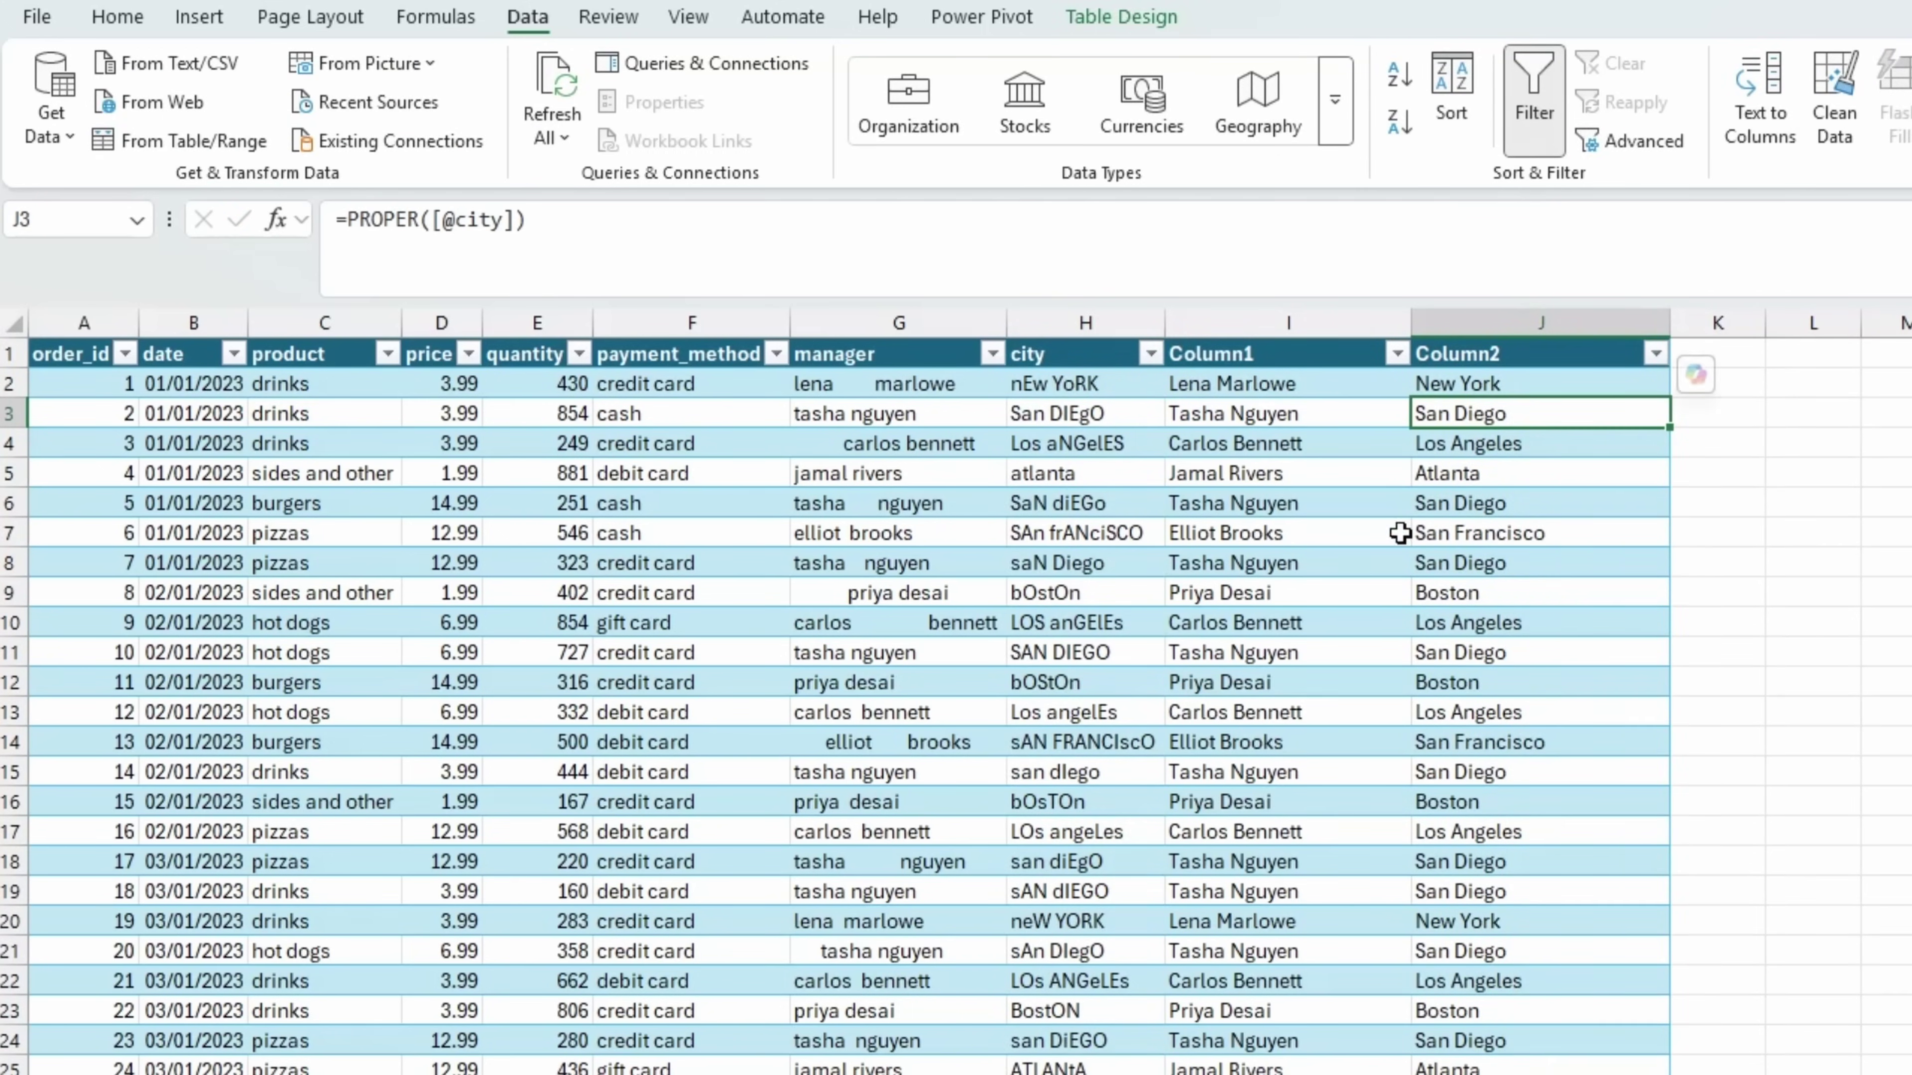
{"action": "left_click", "coordinate": [1237, 385]}
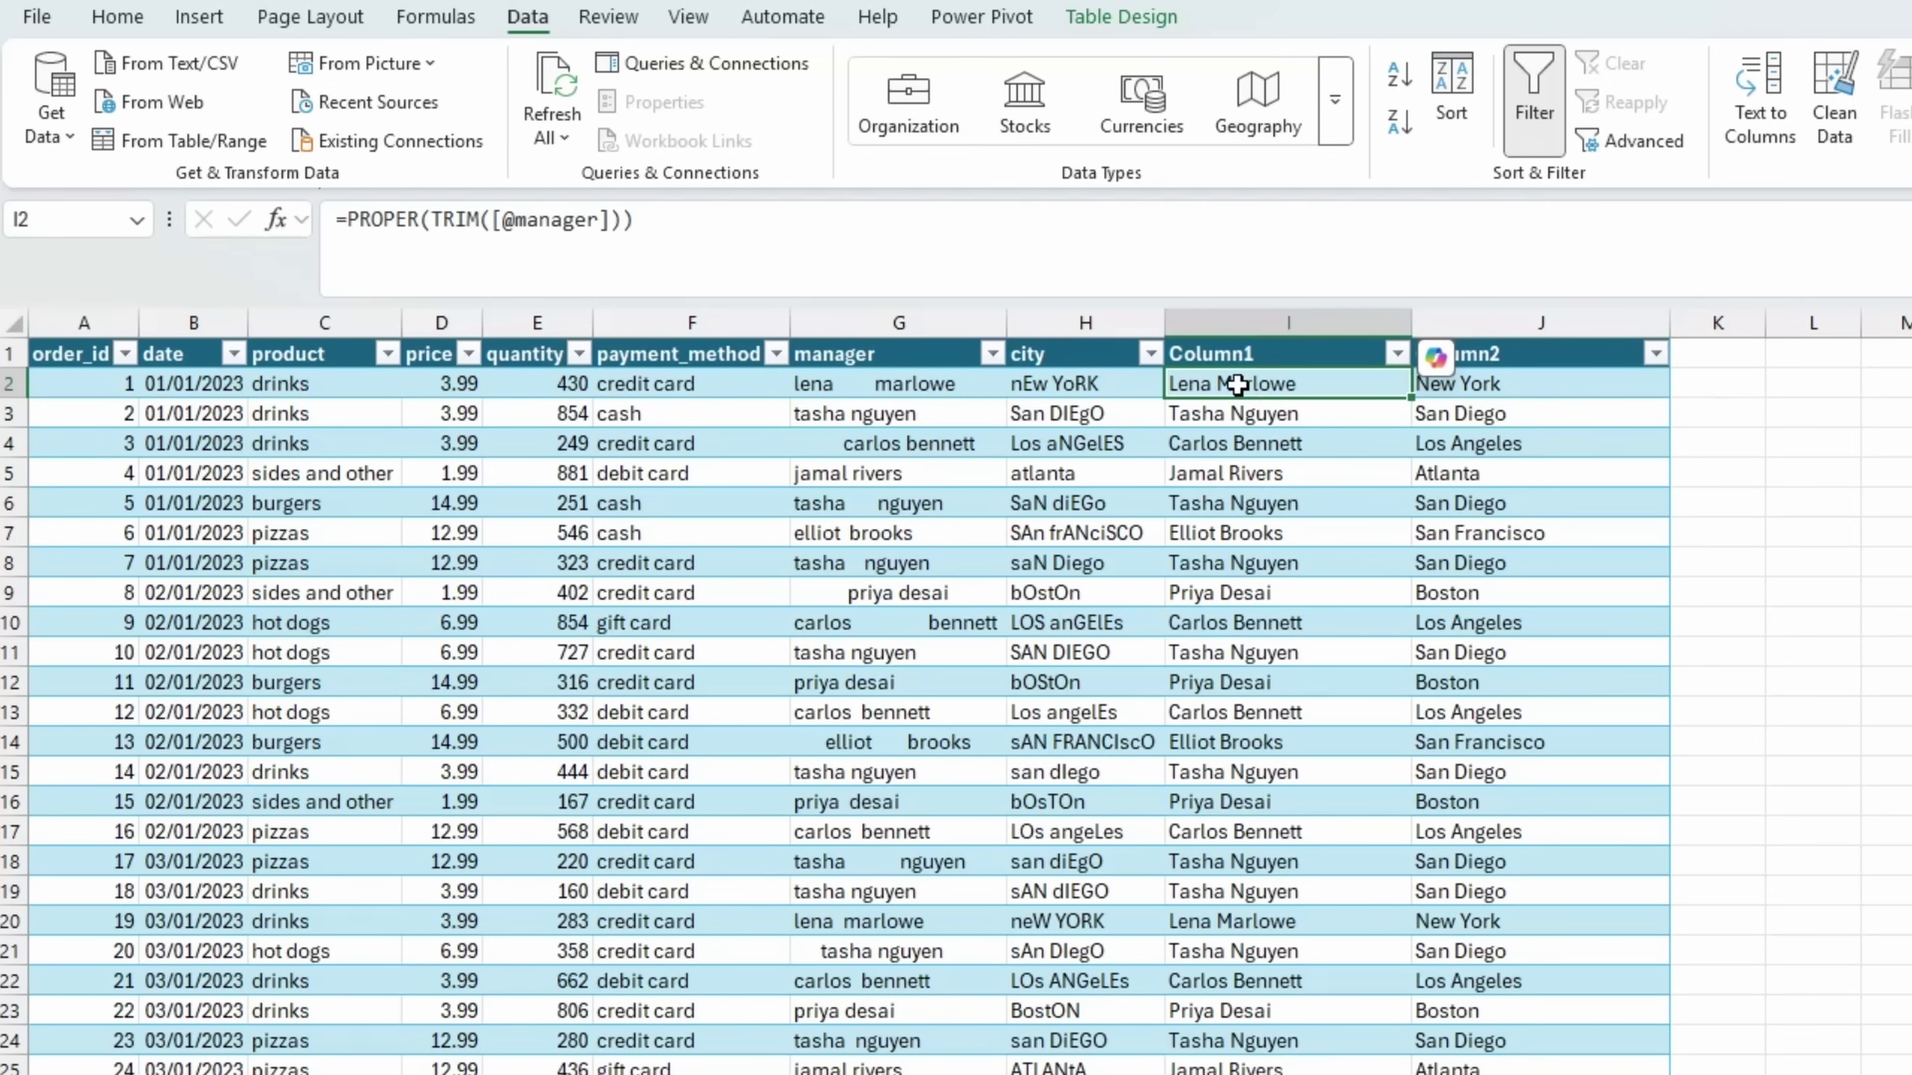
Step: Paste the cleaned manager and city columns I:J back as plain values, then select the original columns
{"action": "key", "text": "shift+Right"}
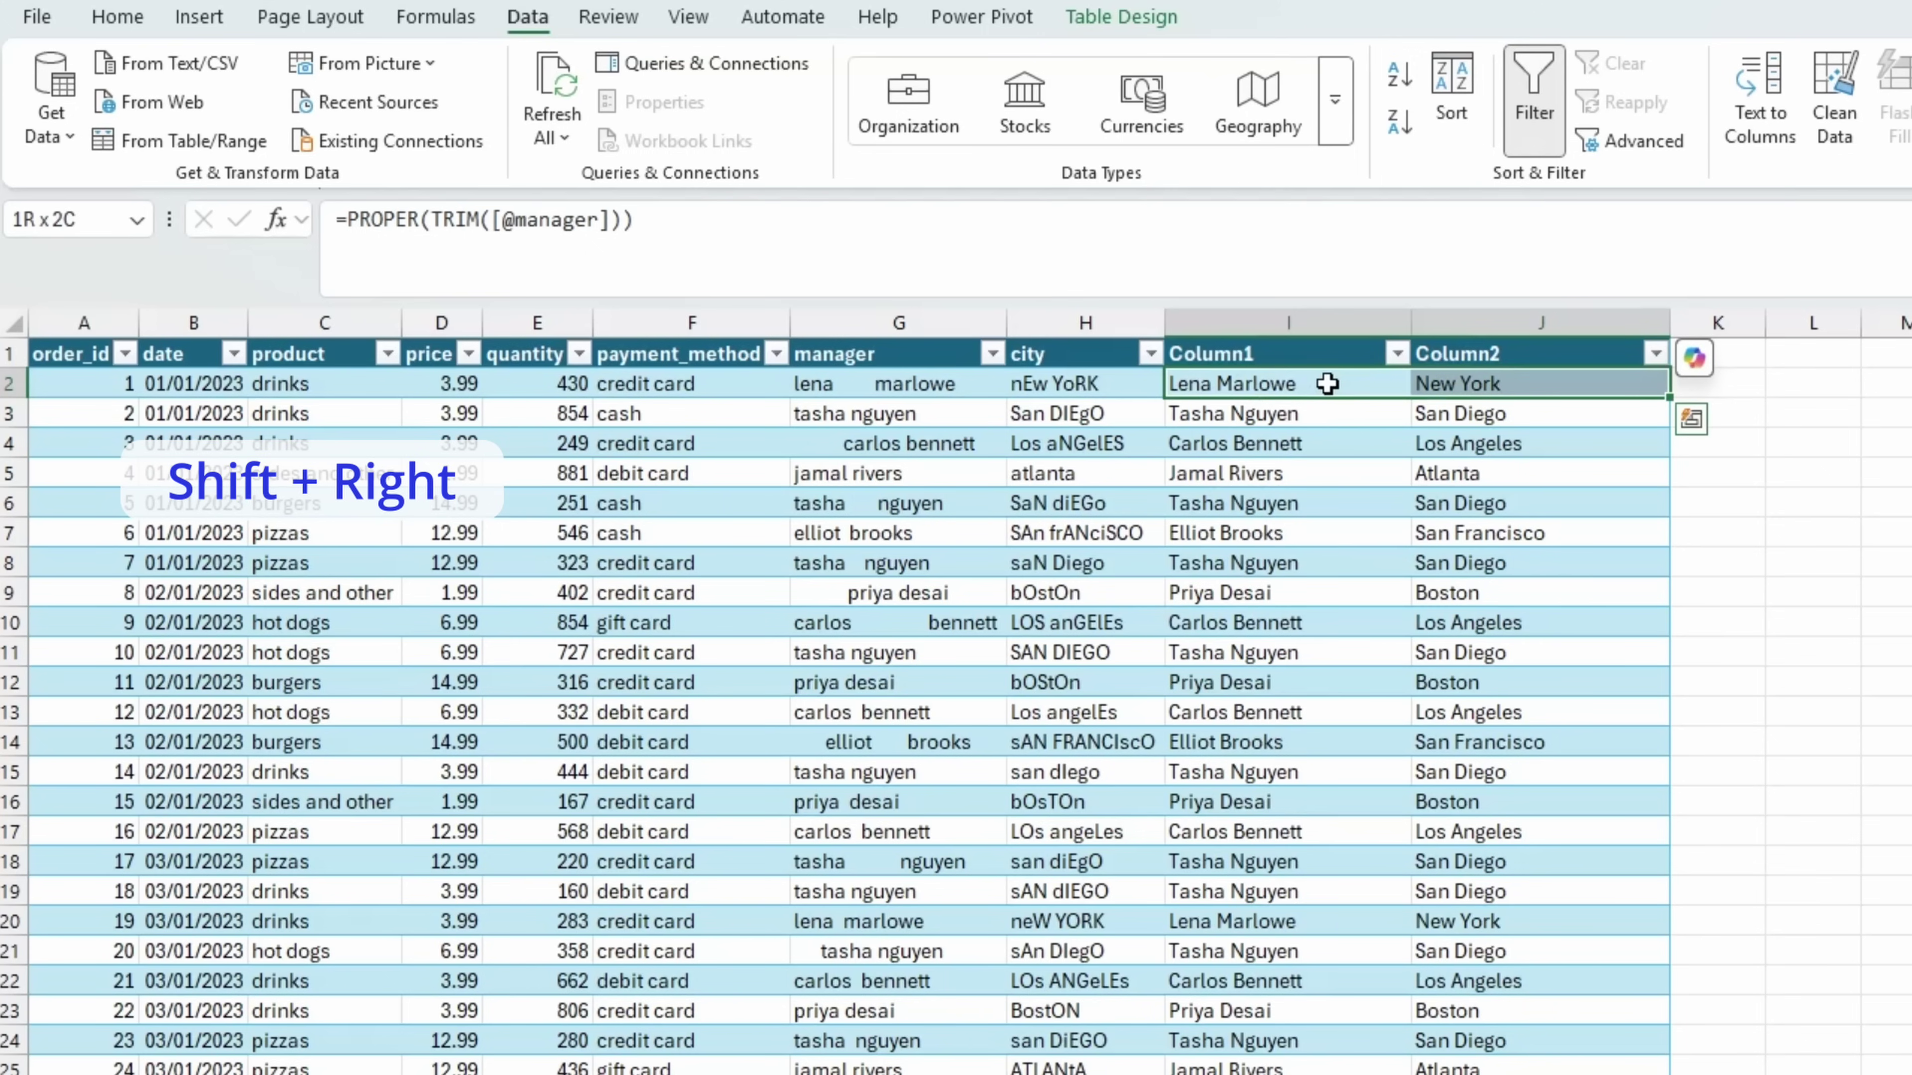
{"action": "key", "text": "ctrl+shift+Down"}
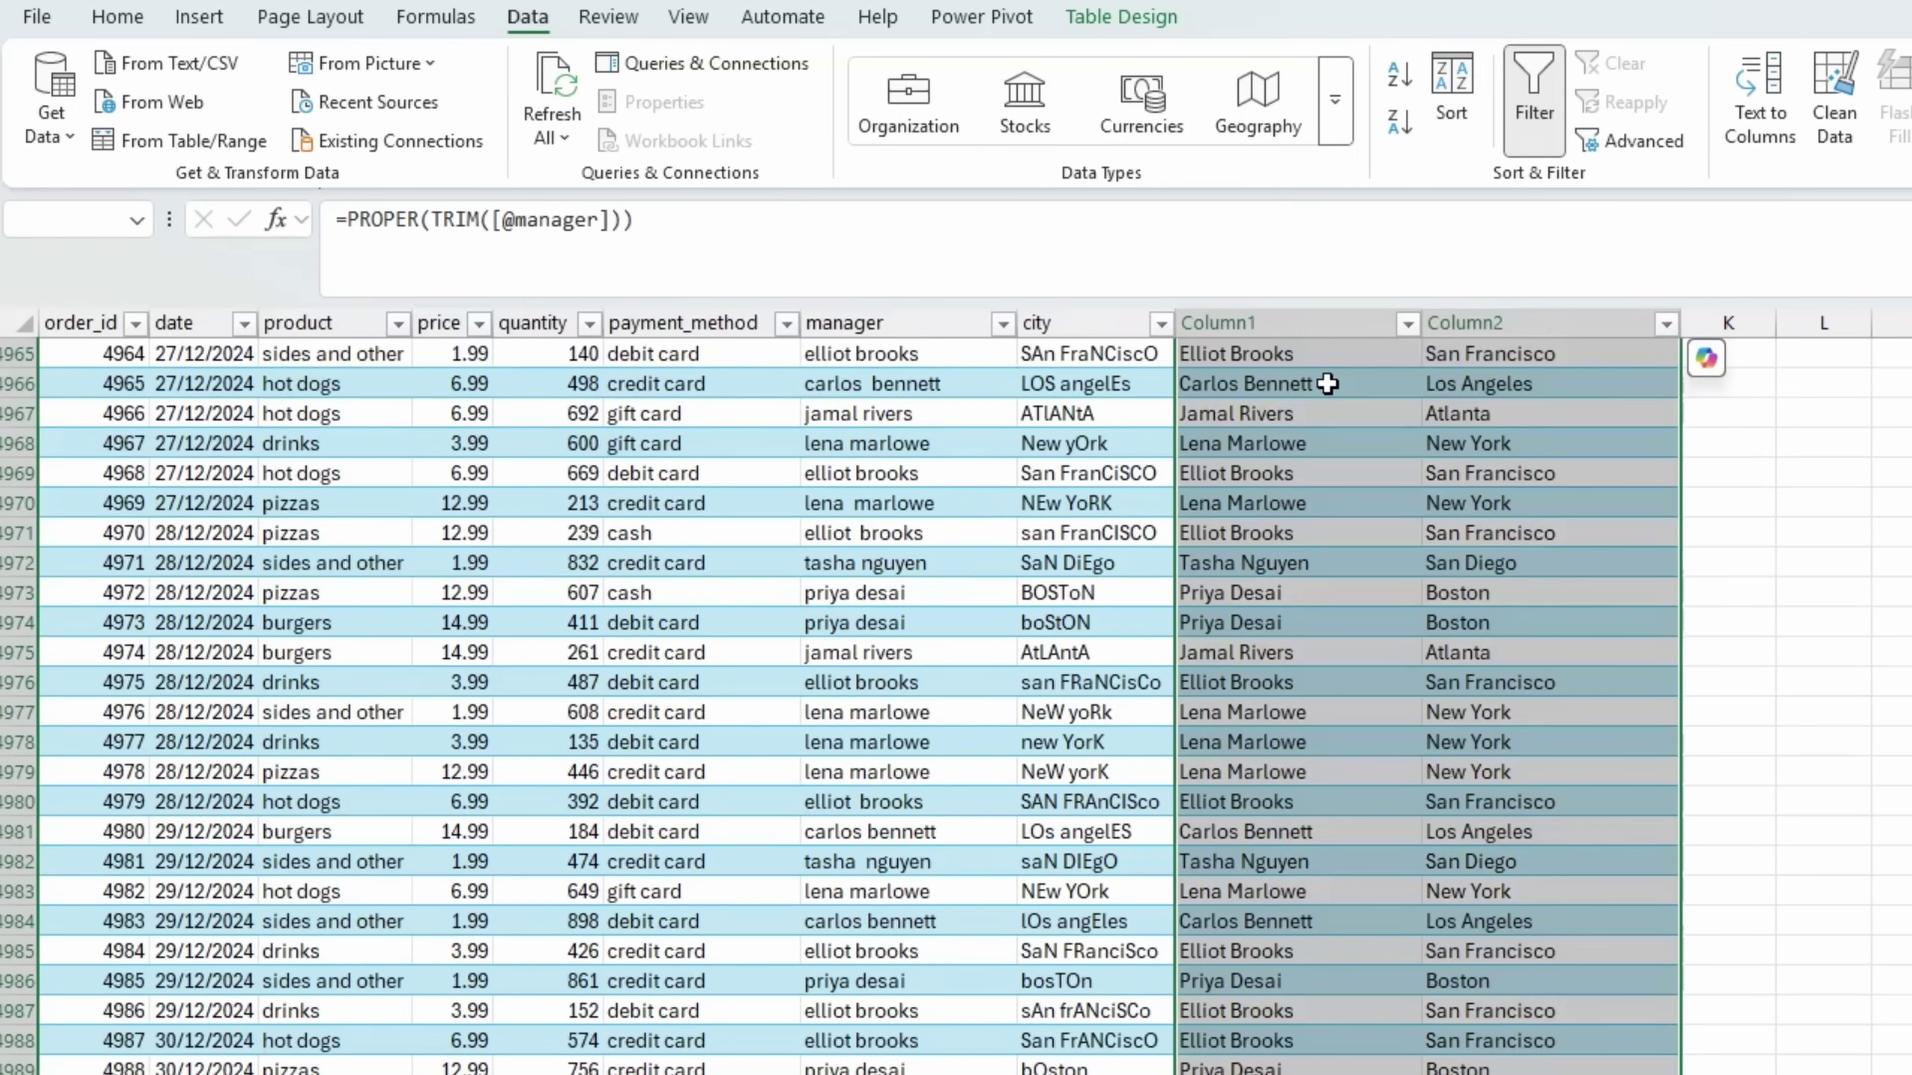
{"action": "key", "text": "ctrl+c"}
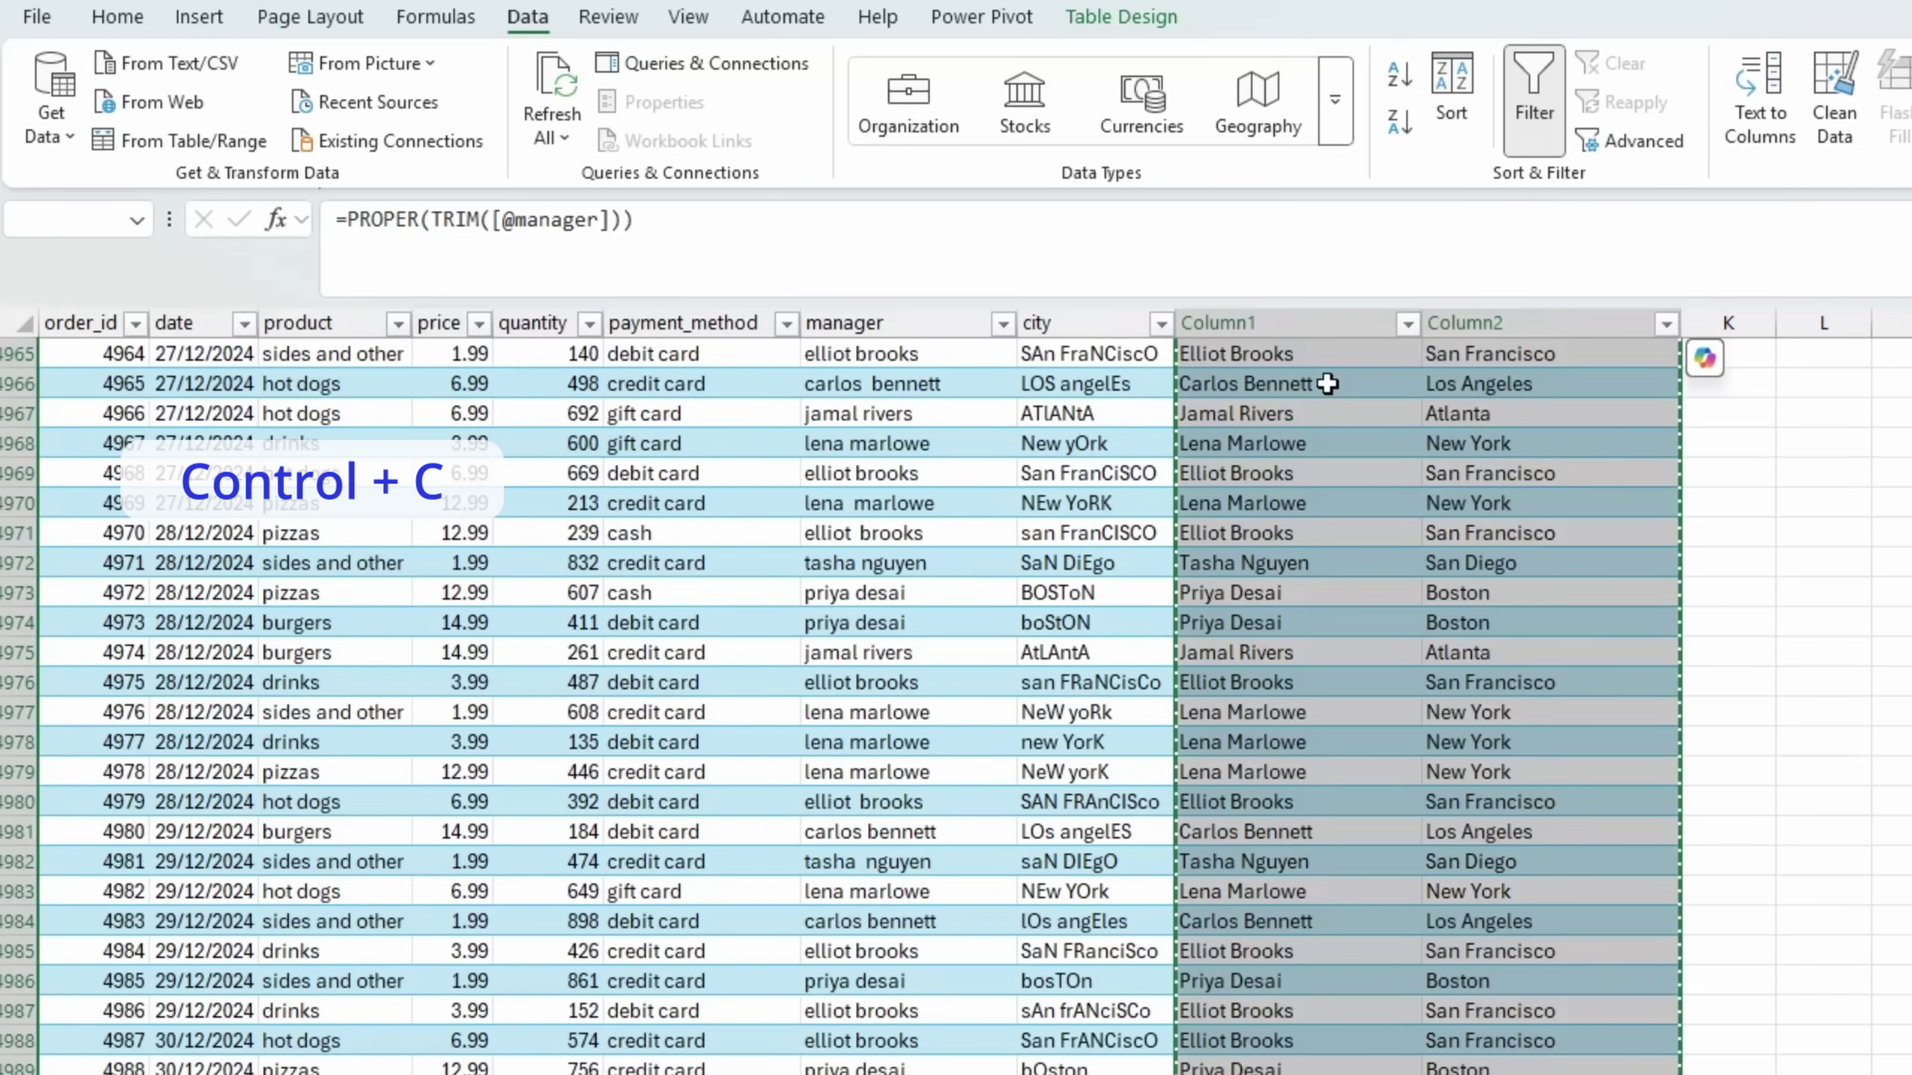
{"action": "key", "text": "alt"}
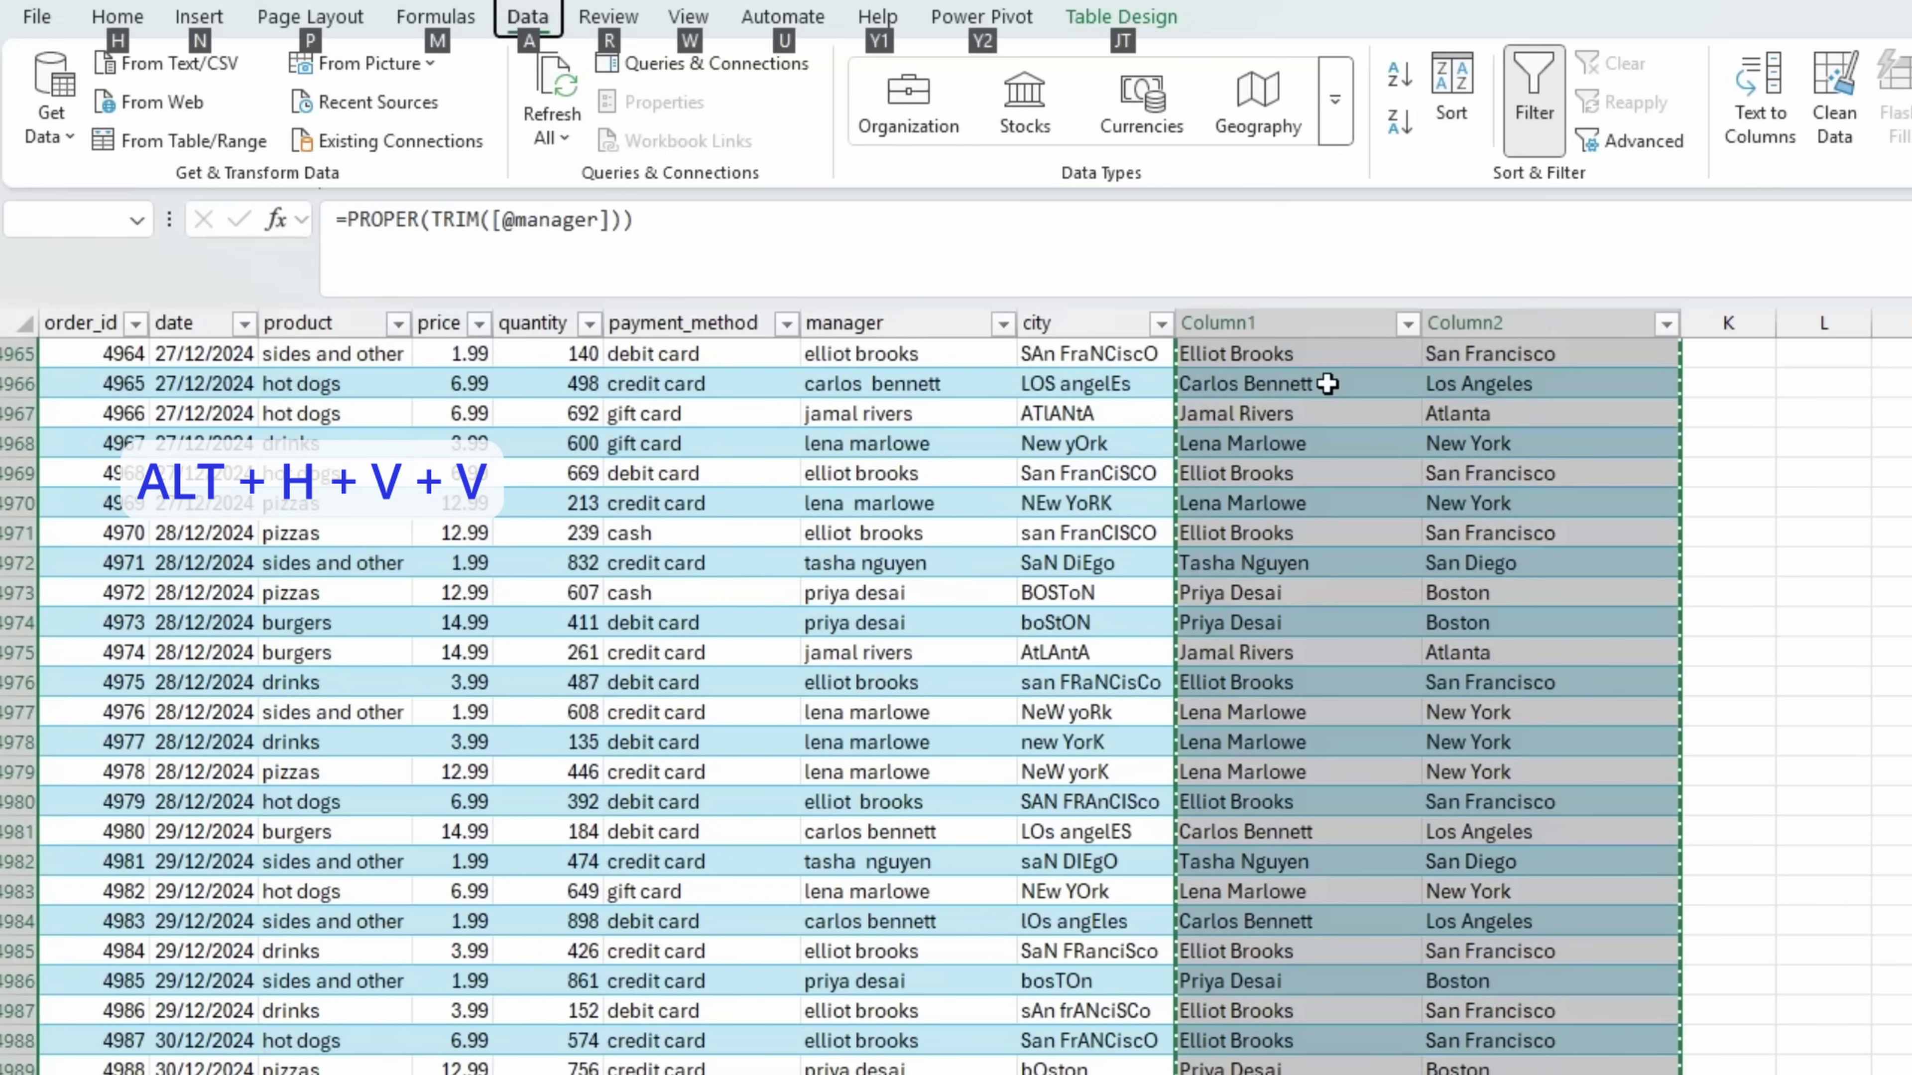
{"action": "key", "text": "h"}
{"action": "key", "text": "v"}
{"action": "key", "text": "v"}
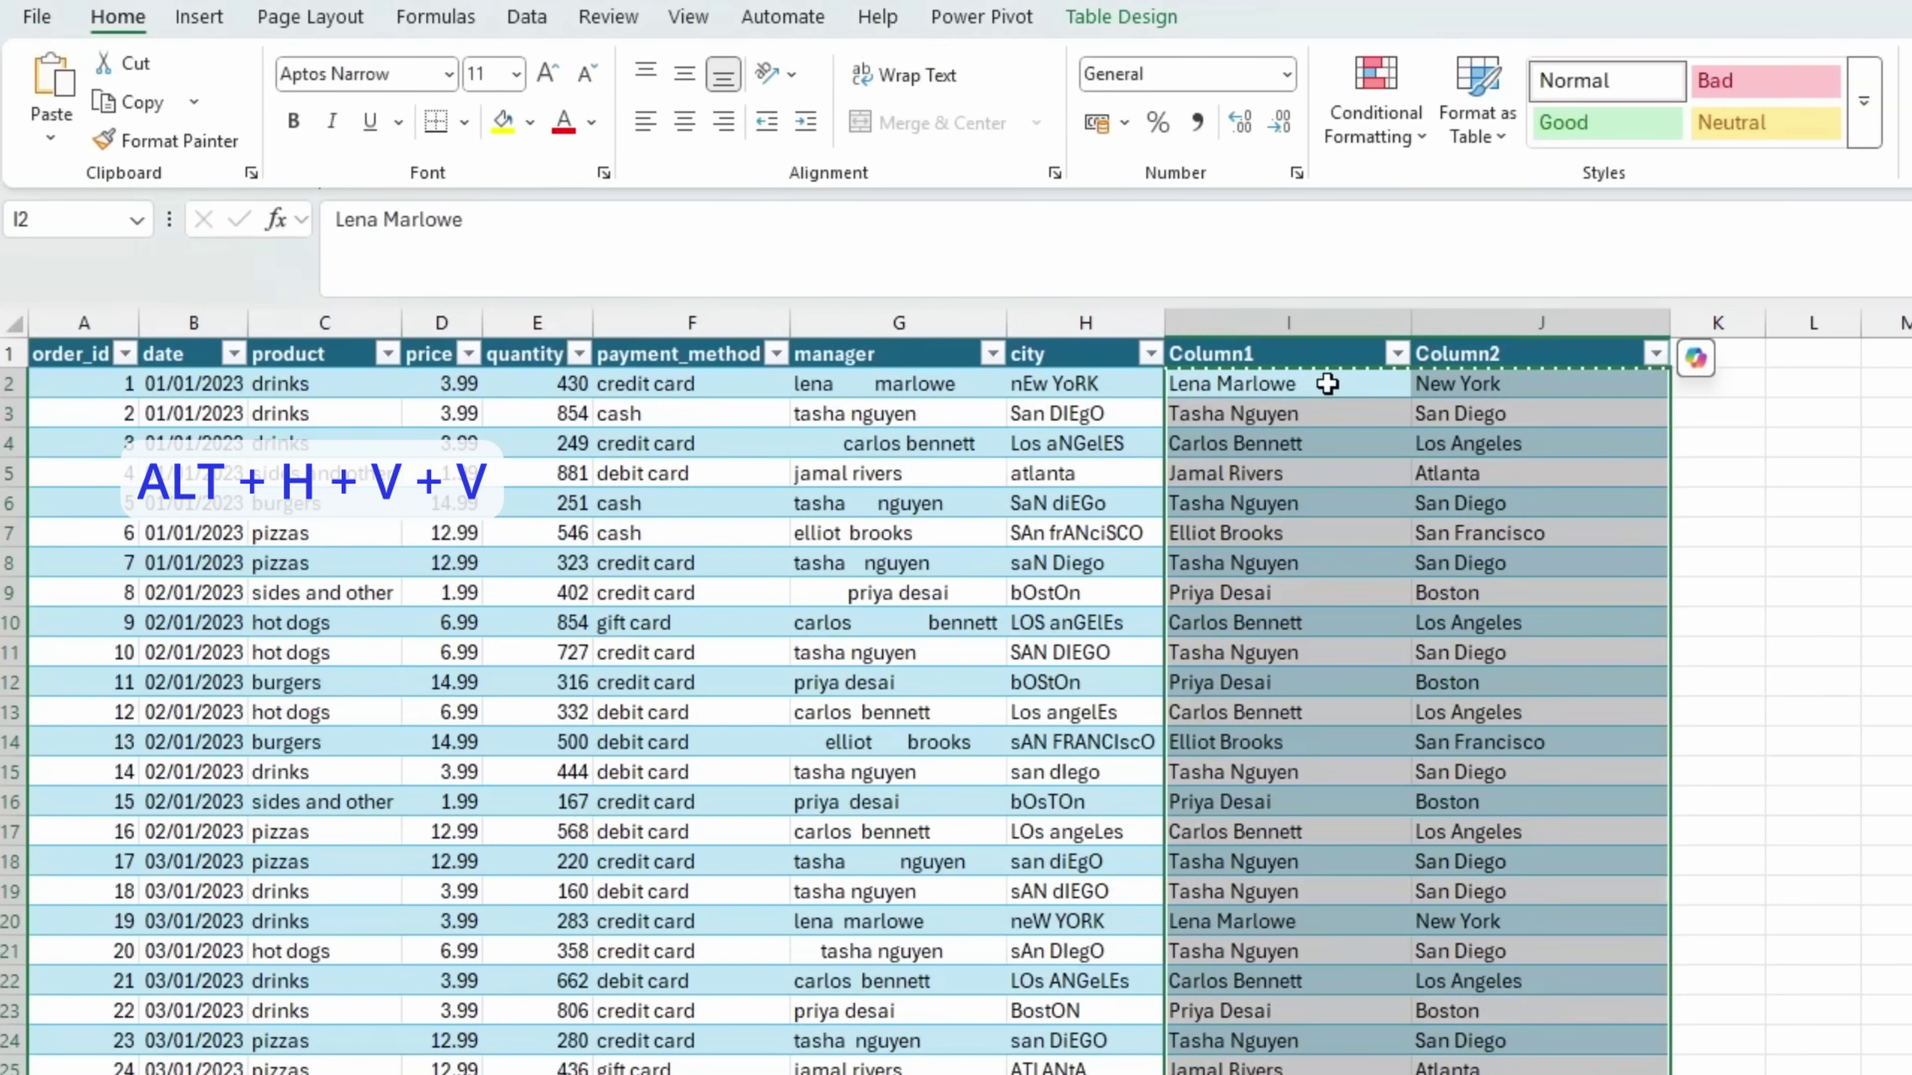
{"action": "key", "text": "Escape"}
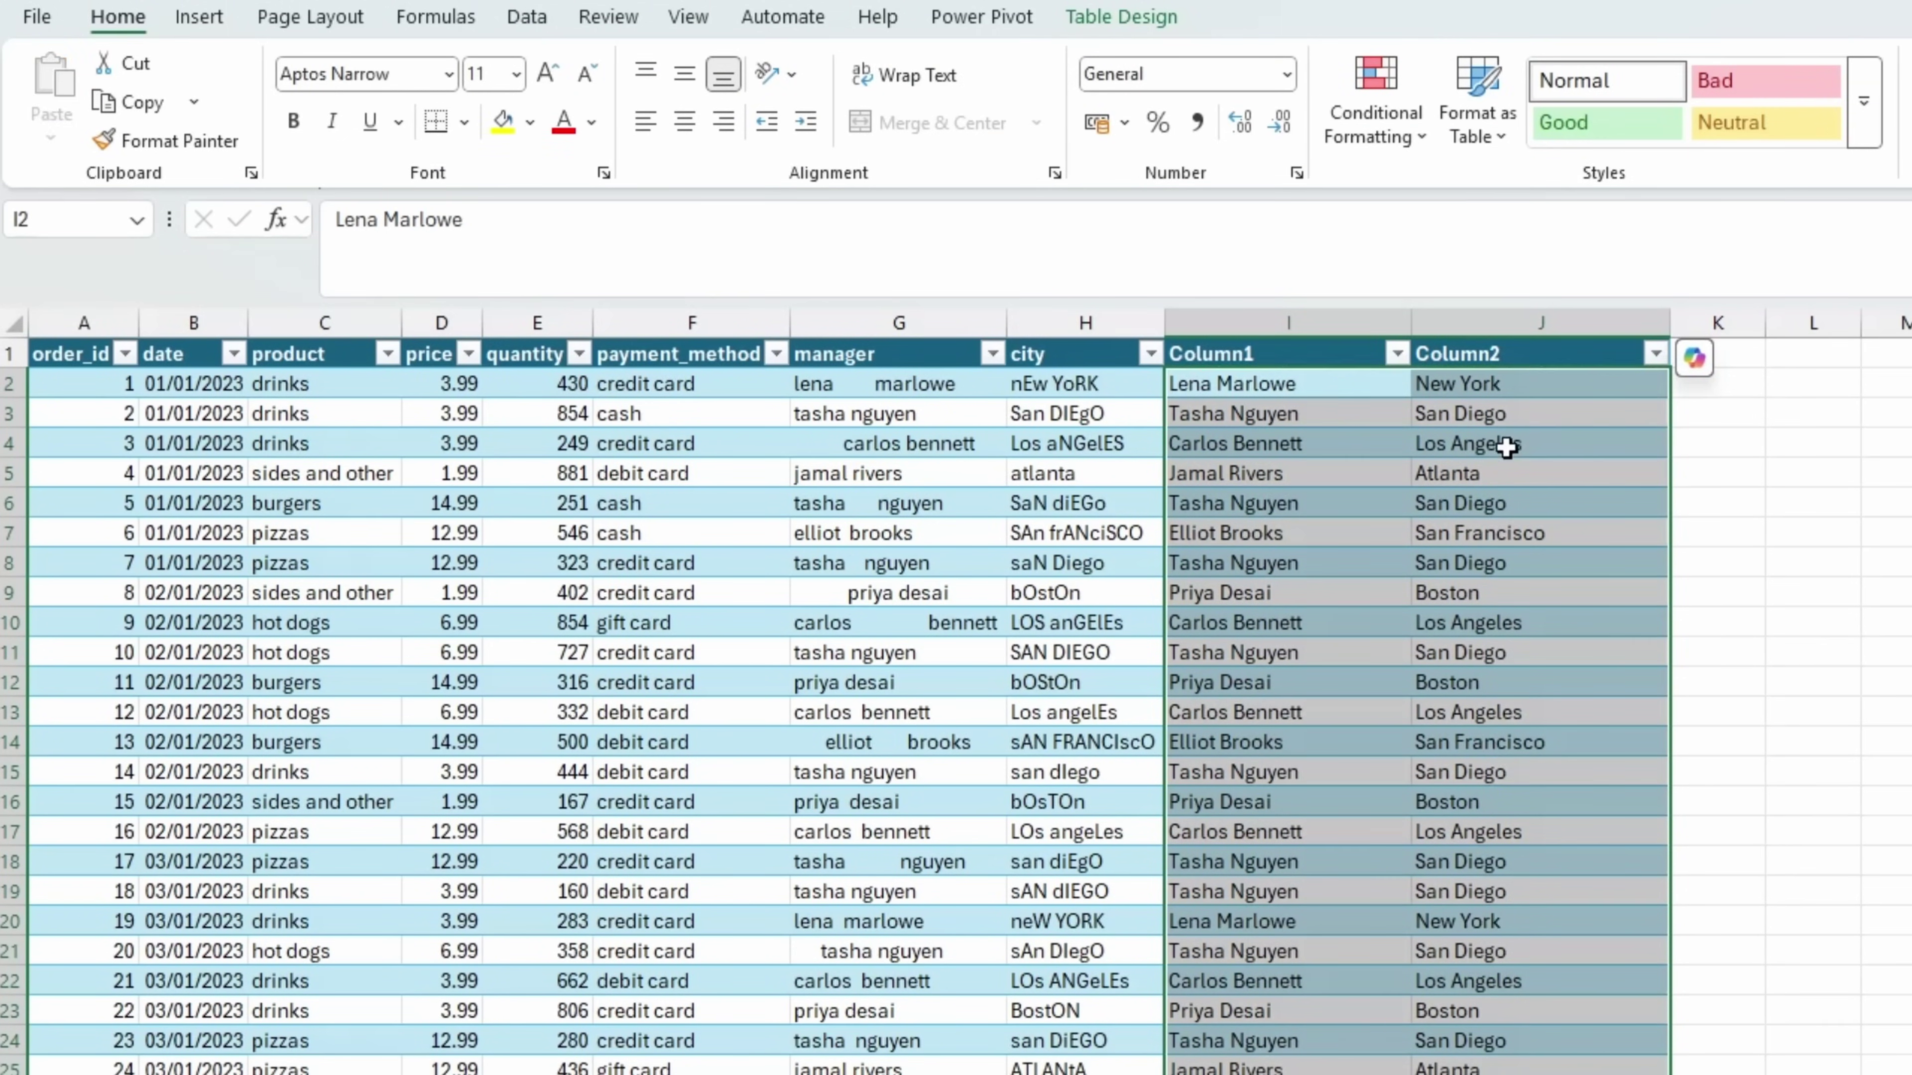
{"action": "left_click", "coordinate": [1501, 446]}
{"action": "left_click_drag", "start_coordinate": [891, 323], "coordinate": [1052, 313]}
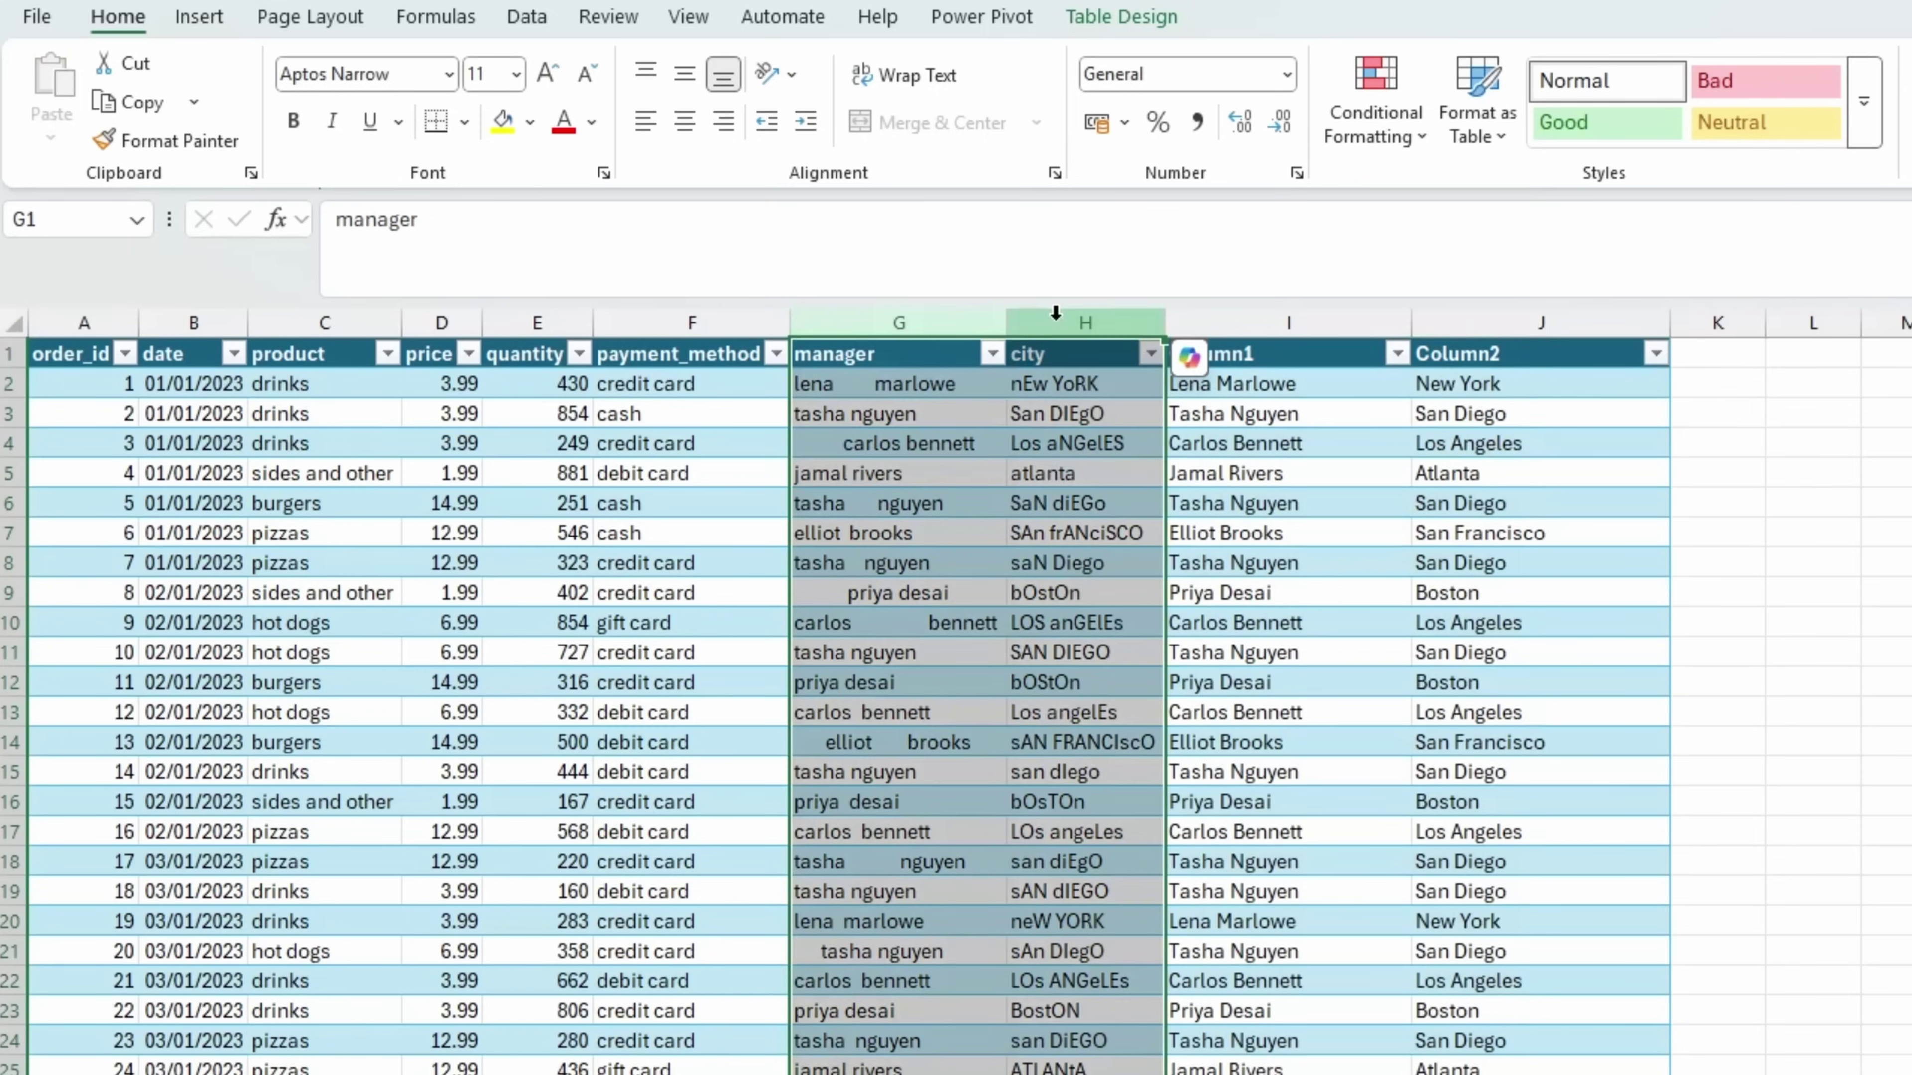
{"action": "right_click", "coordinate": [1056, 314]}
Step: Delete the old columns G:H and head the cleaned columns 'manager' and 'city'
{"action": "left_click", "coordinate": [1156, 649]}
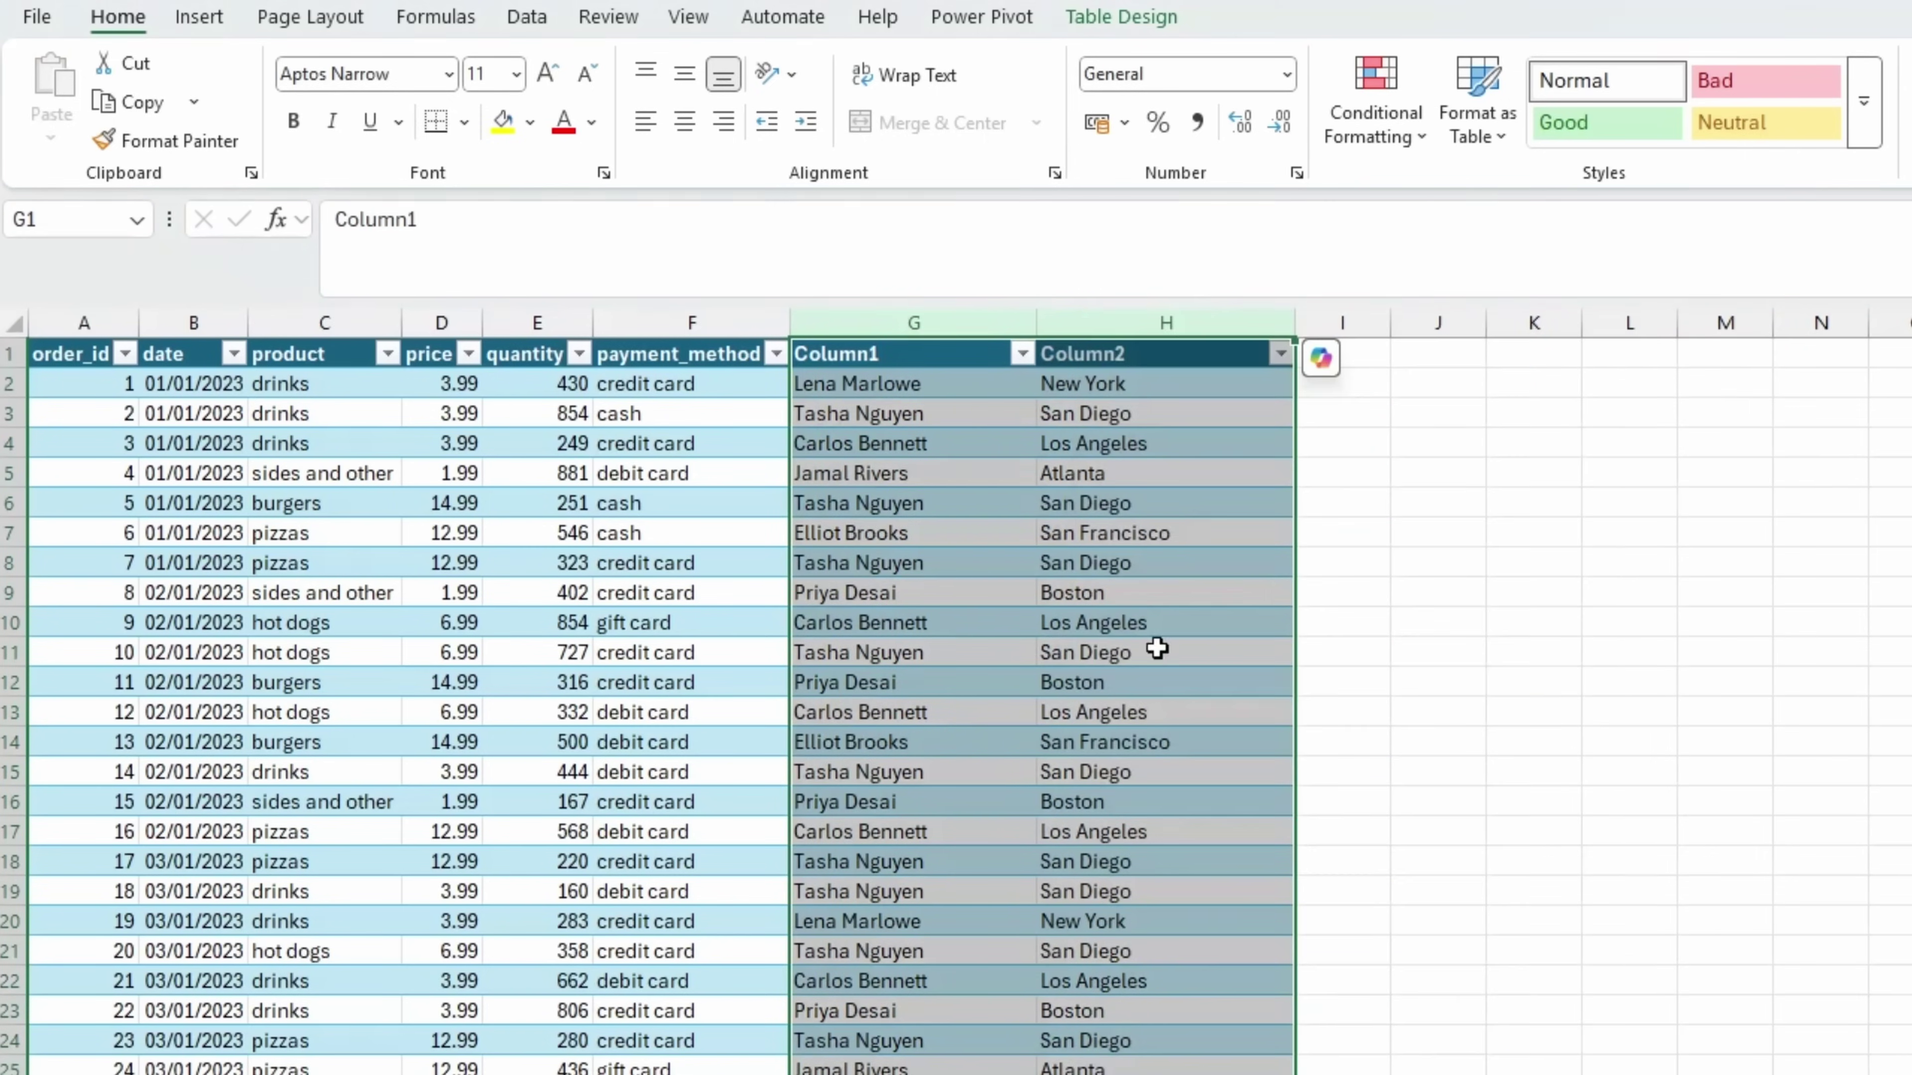
{"action": "left_click", "coordinate": [867, 353]}
{"action": "type", "text": "manager"}
{"action": "key", "text": "Return"}
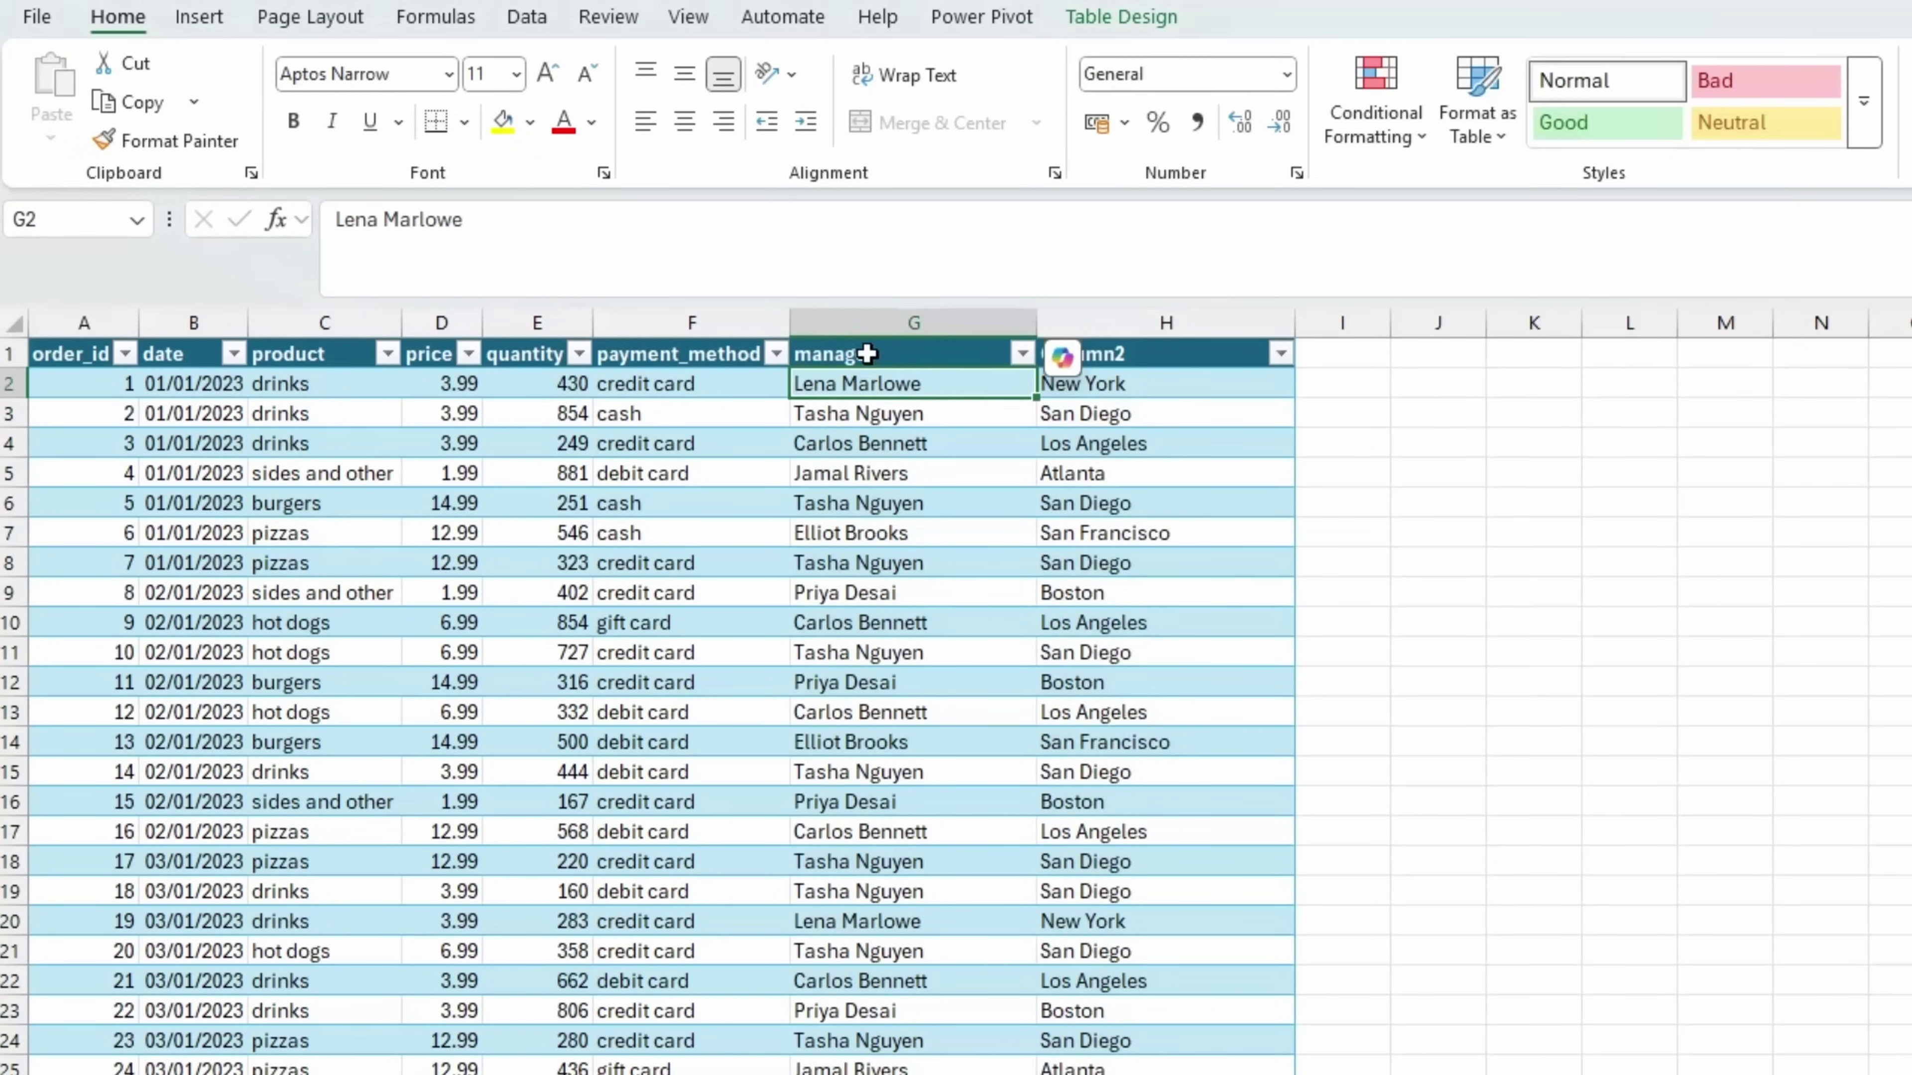
{"action": "left_click", "coordinate": [1180, 353]}
{"action": "type", "text": "city"}
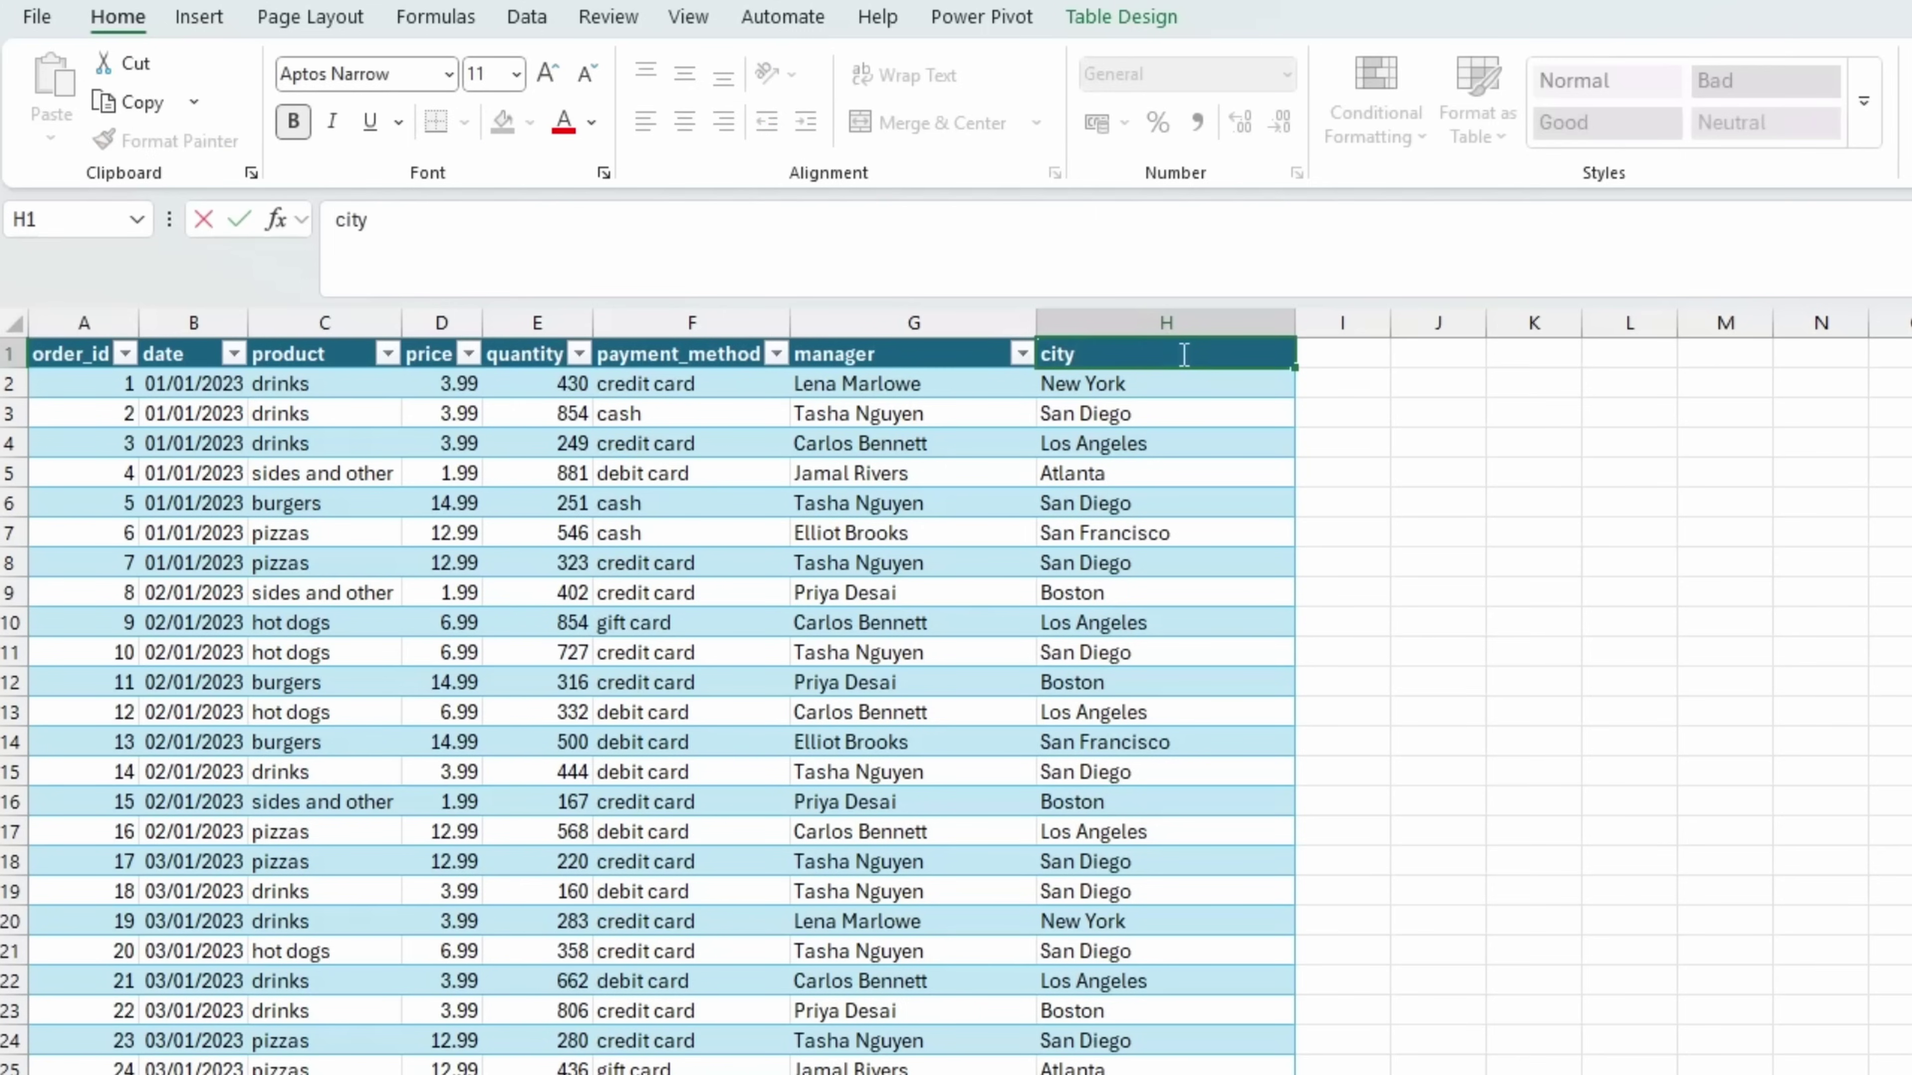
{"action": "key", "text": "Return"}
{"action": "left_click", "coordinate": [1119, 680]}
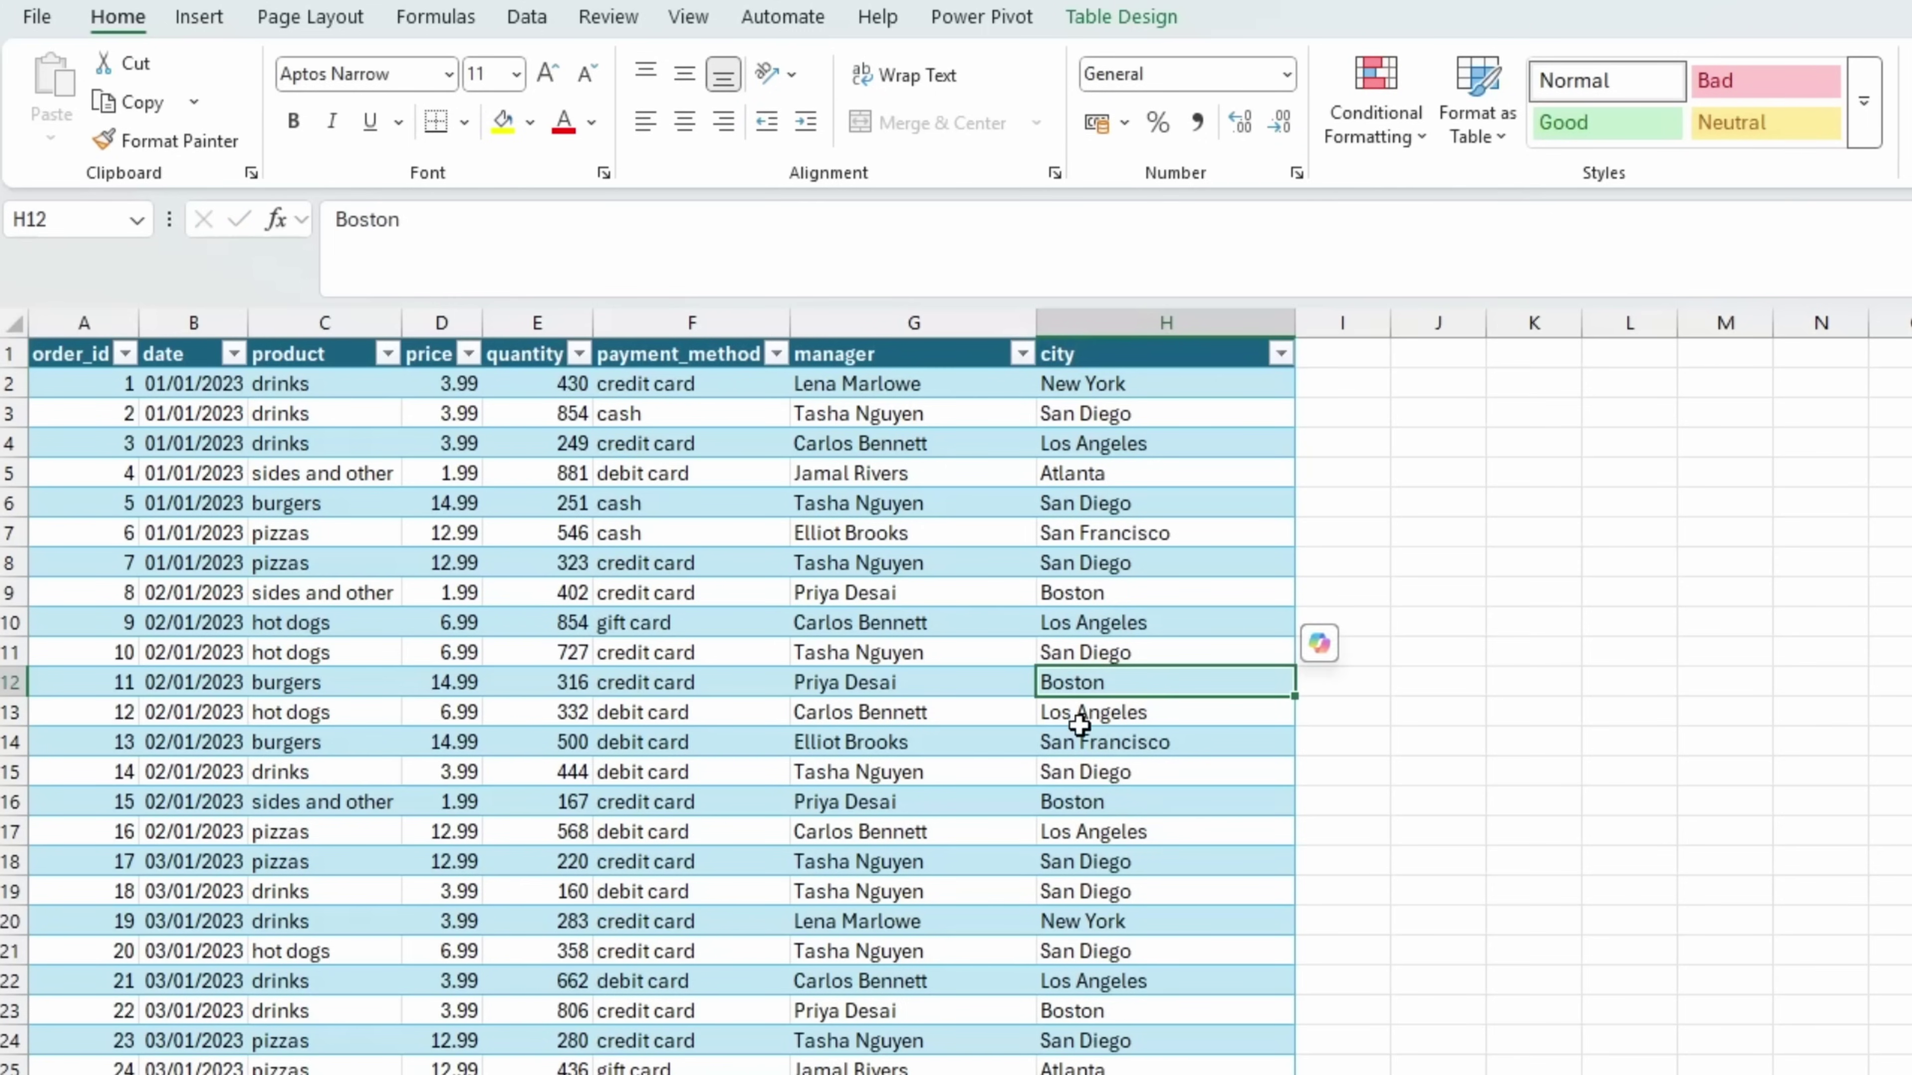
{"action": "left_click_drag", "start_coordinate": [246, 322], "coordinate": [343, 322]}
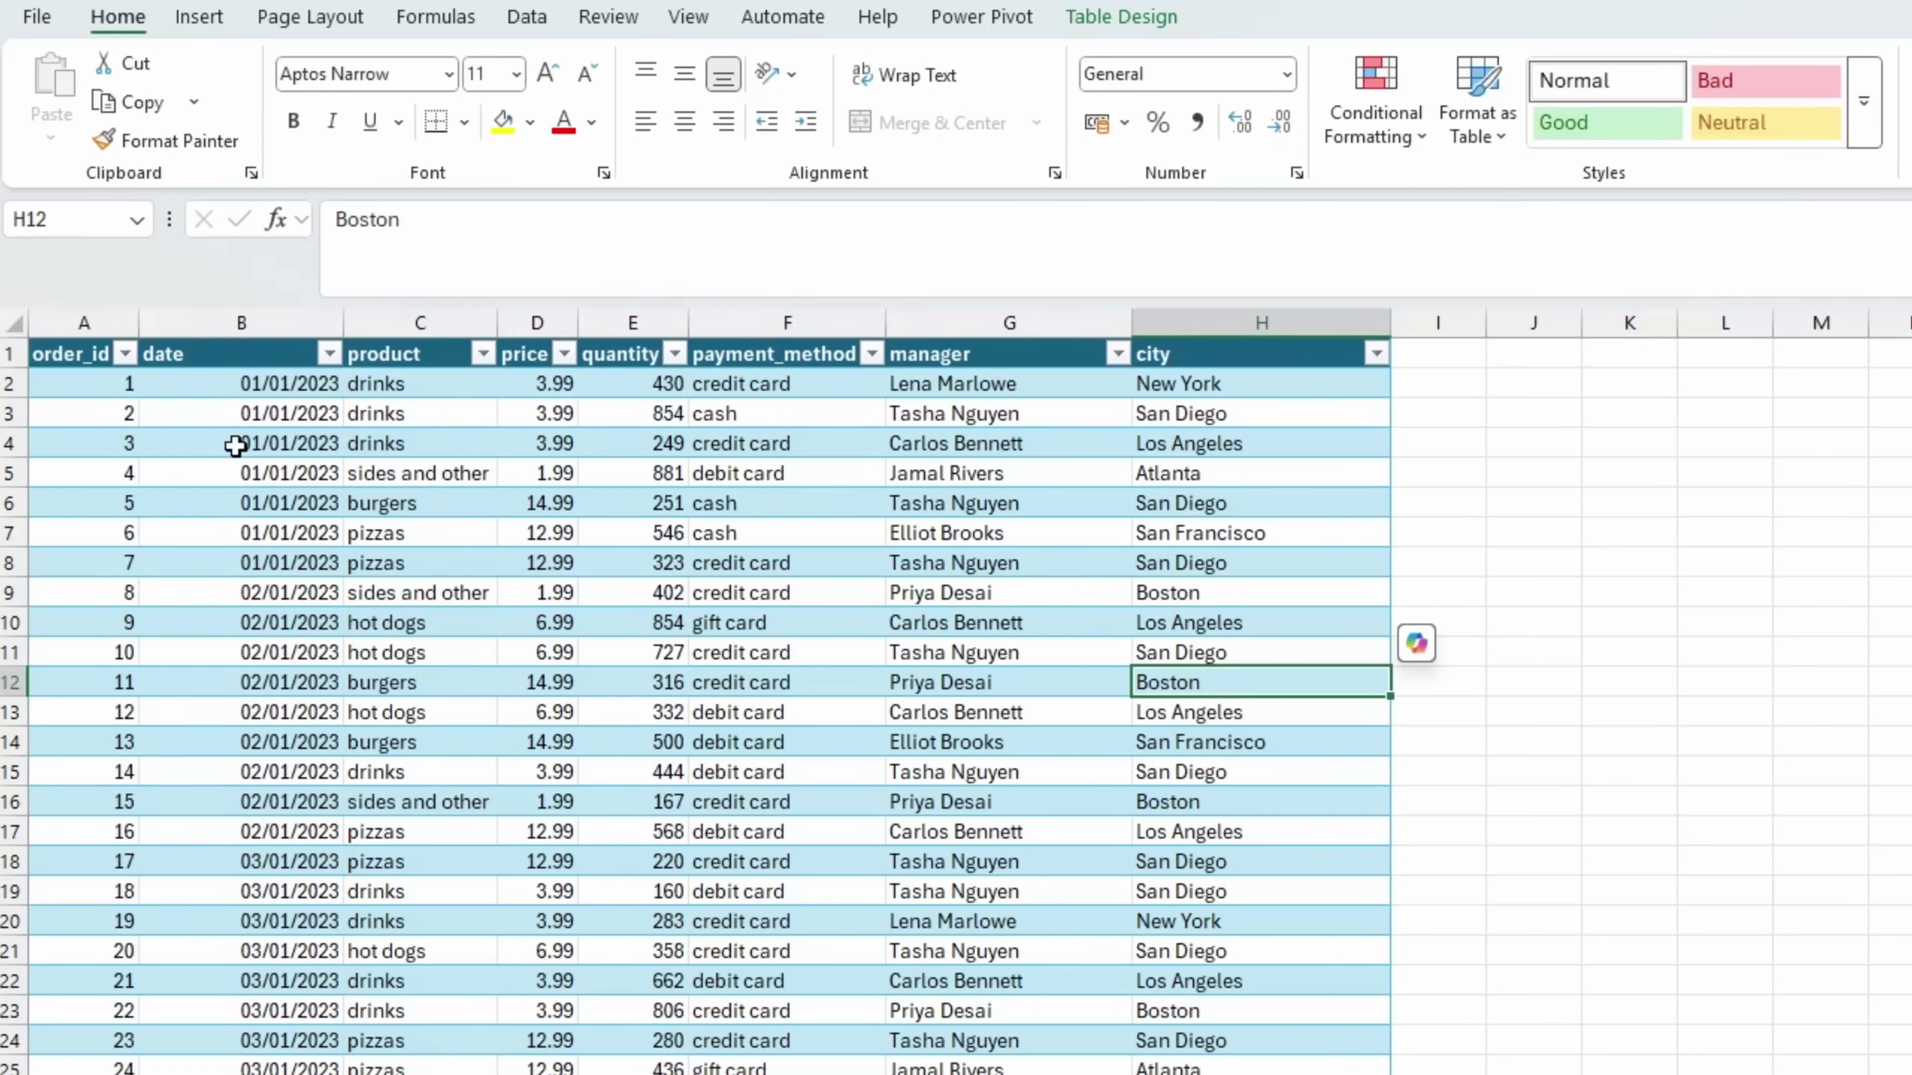
Step: Widen the date column and select every date from B2 down to the last row
{"action": "left_click_drag", "start_coordinate": [252, 384], "coordinate": [258, 896]}
{"action": "left_click", "coordinate": [258, 897]}
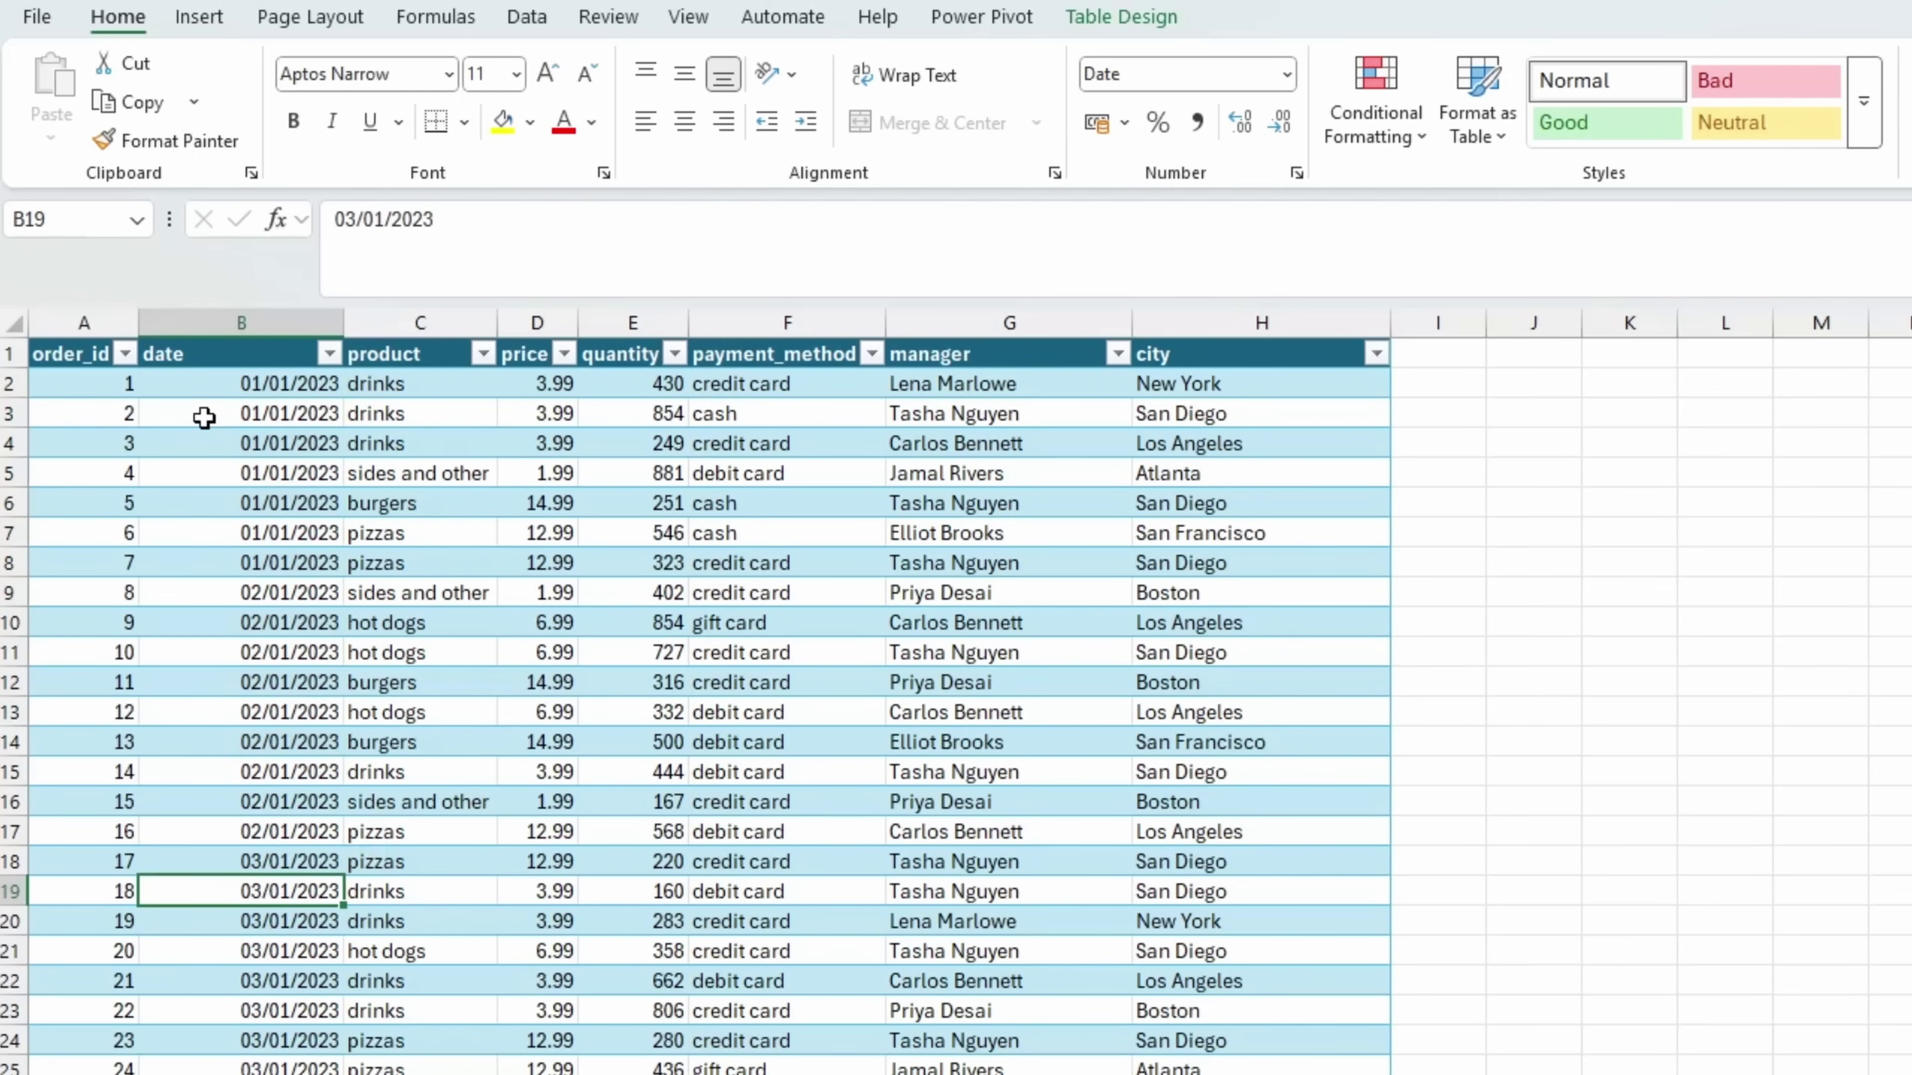
{"action": "left_click", "coordinate": [221, 389]}
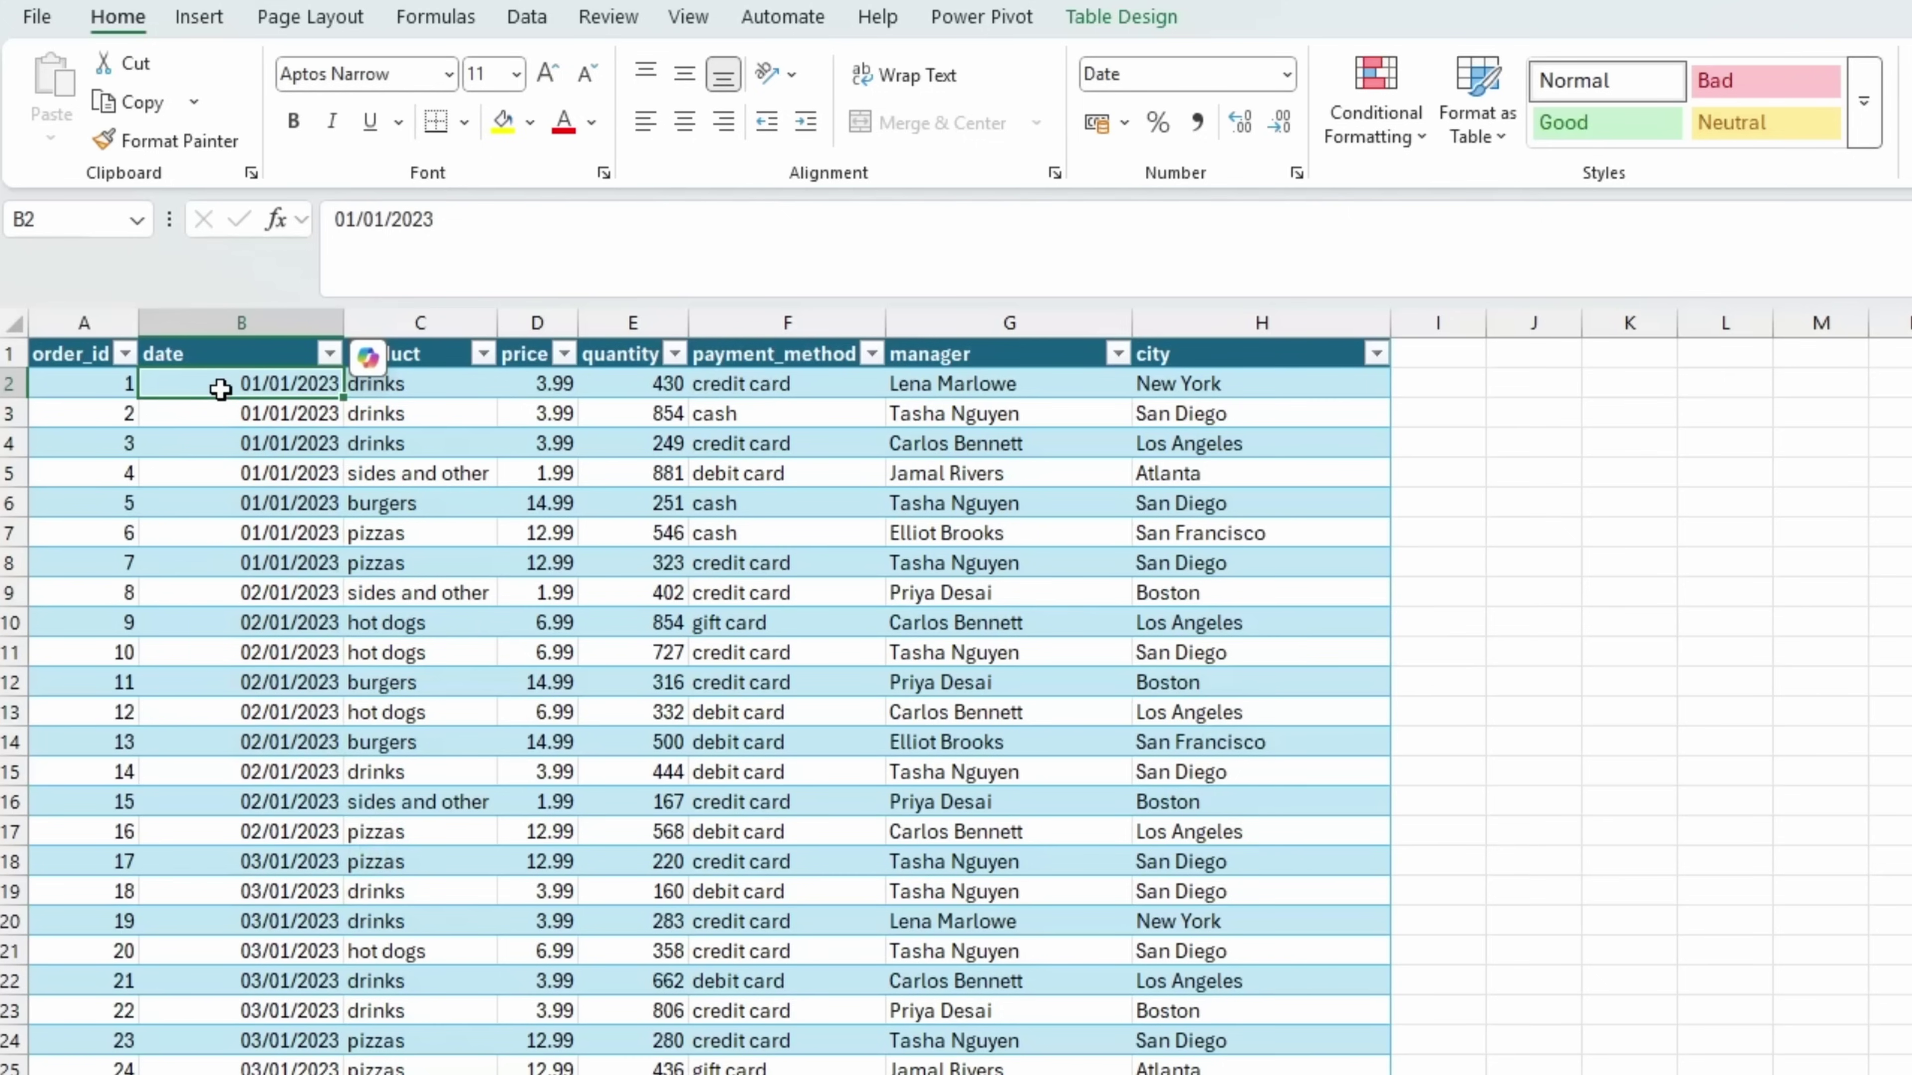
{"action": "key", "text": "Up"}
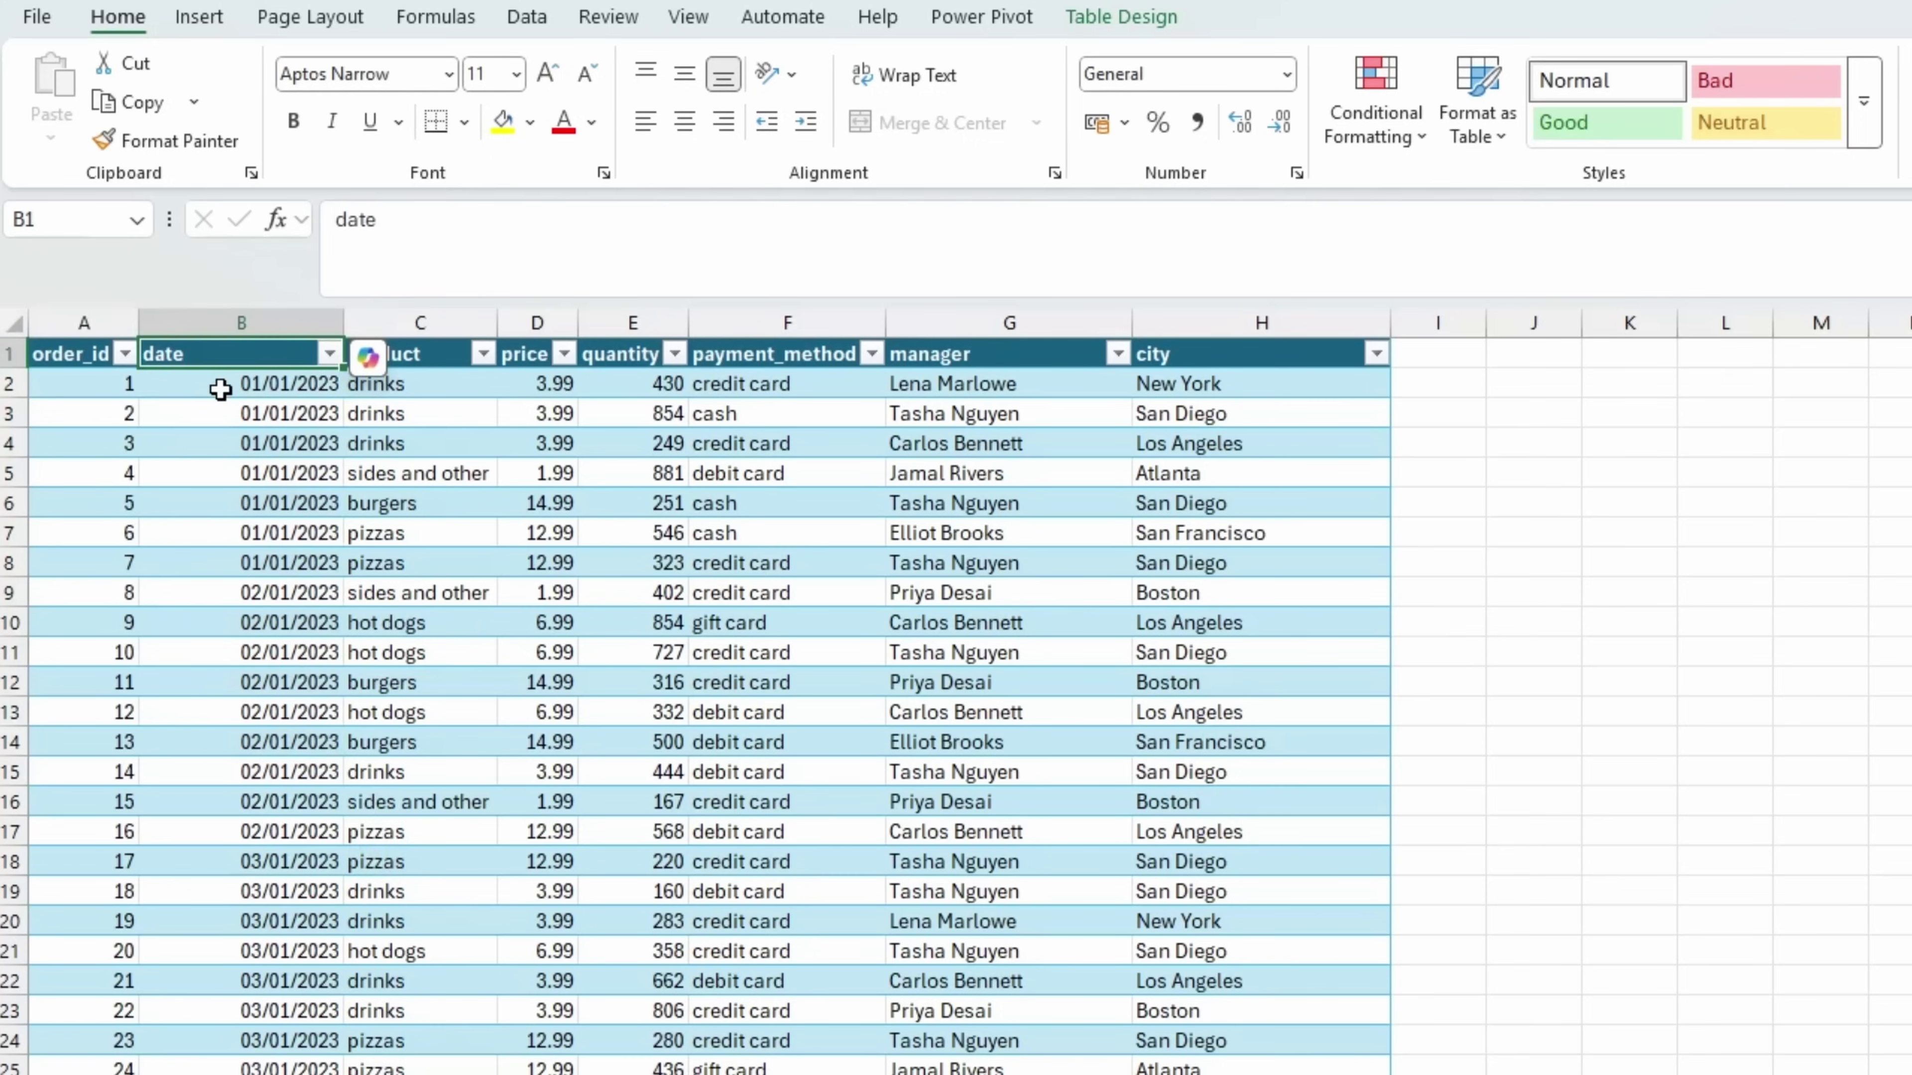
{"action": "key", "text": "Down"}
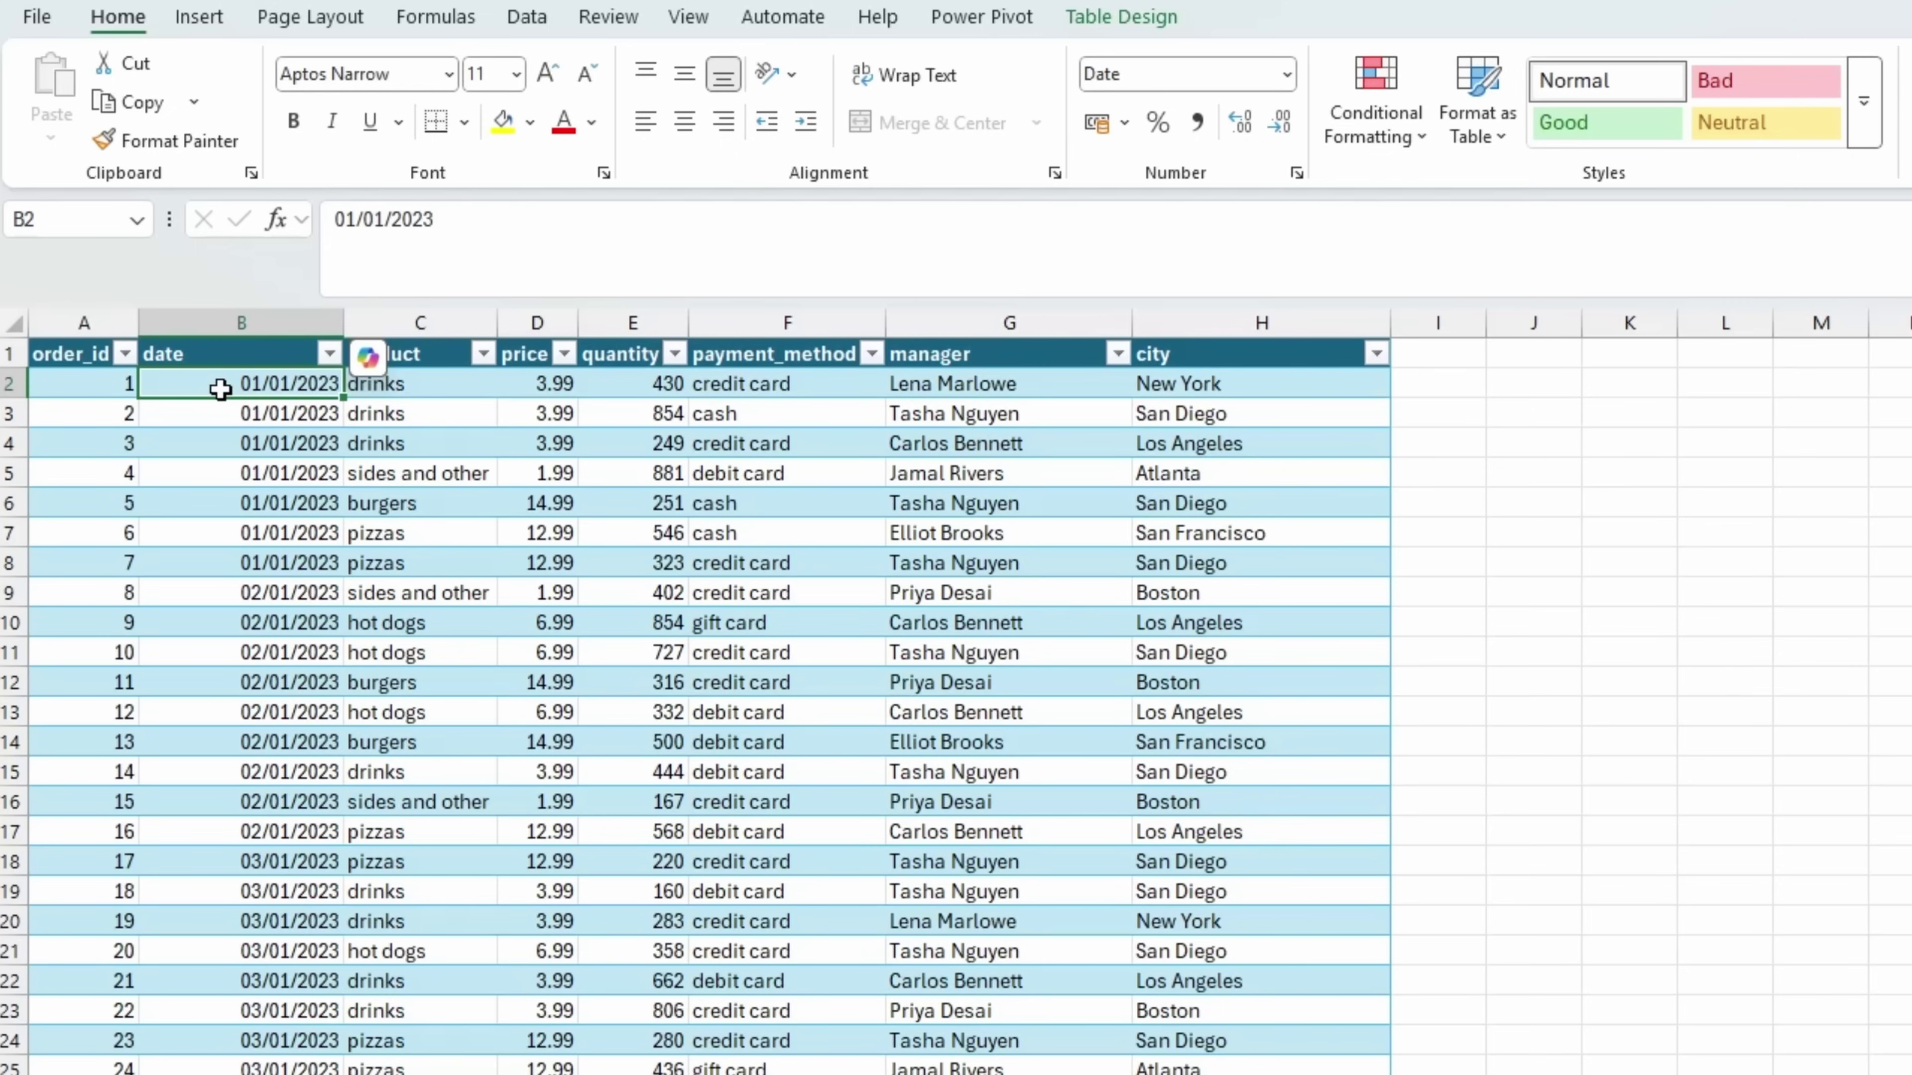
{"action": "key", "text": "ctrl+shift+Down"}
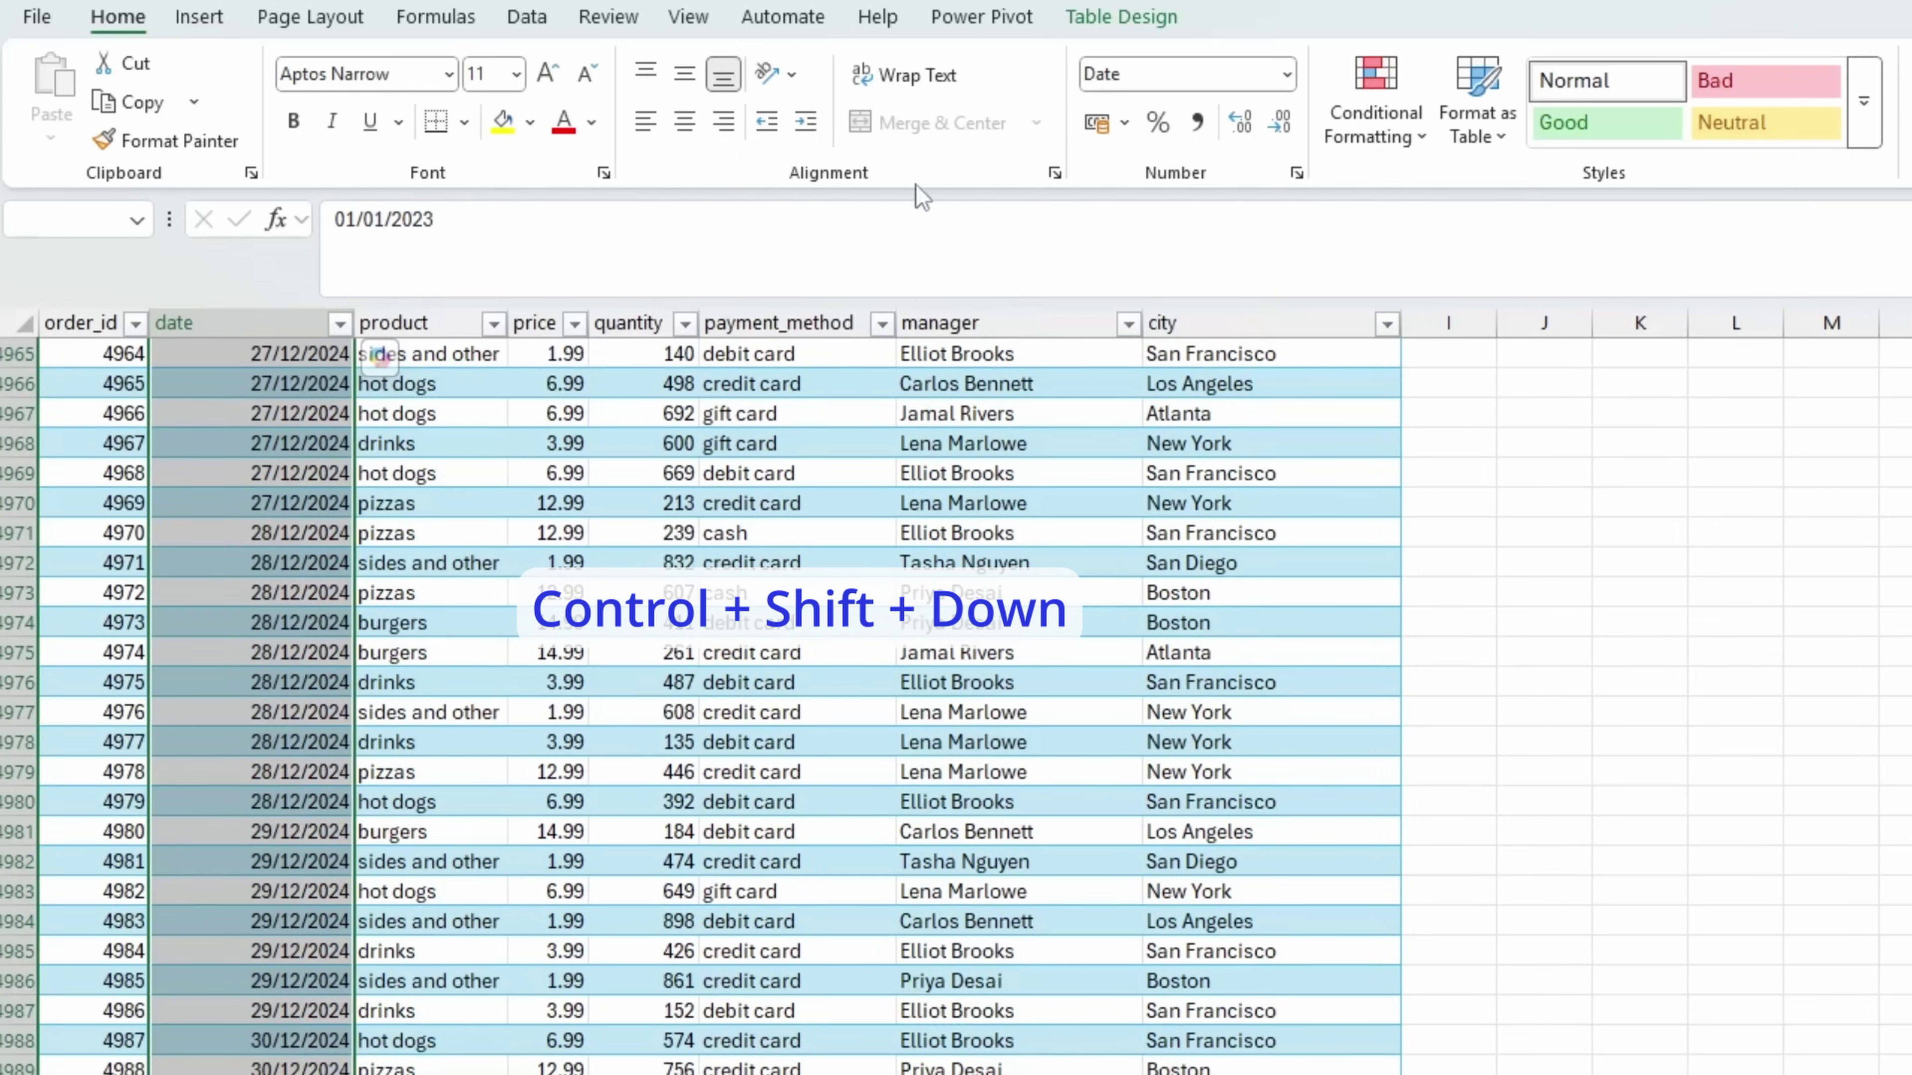
Step: Apply the custom format dd-mmm-yyyy so dates read like 01-Jan-2023
{"action": "left_click", "coordinate": [1285, 73]}
{"action": "left_click", "coordinate": [1232, 908]}
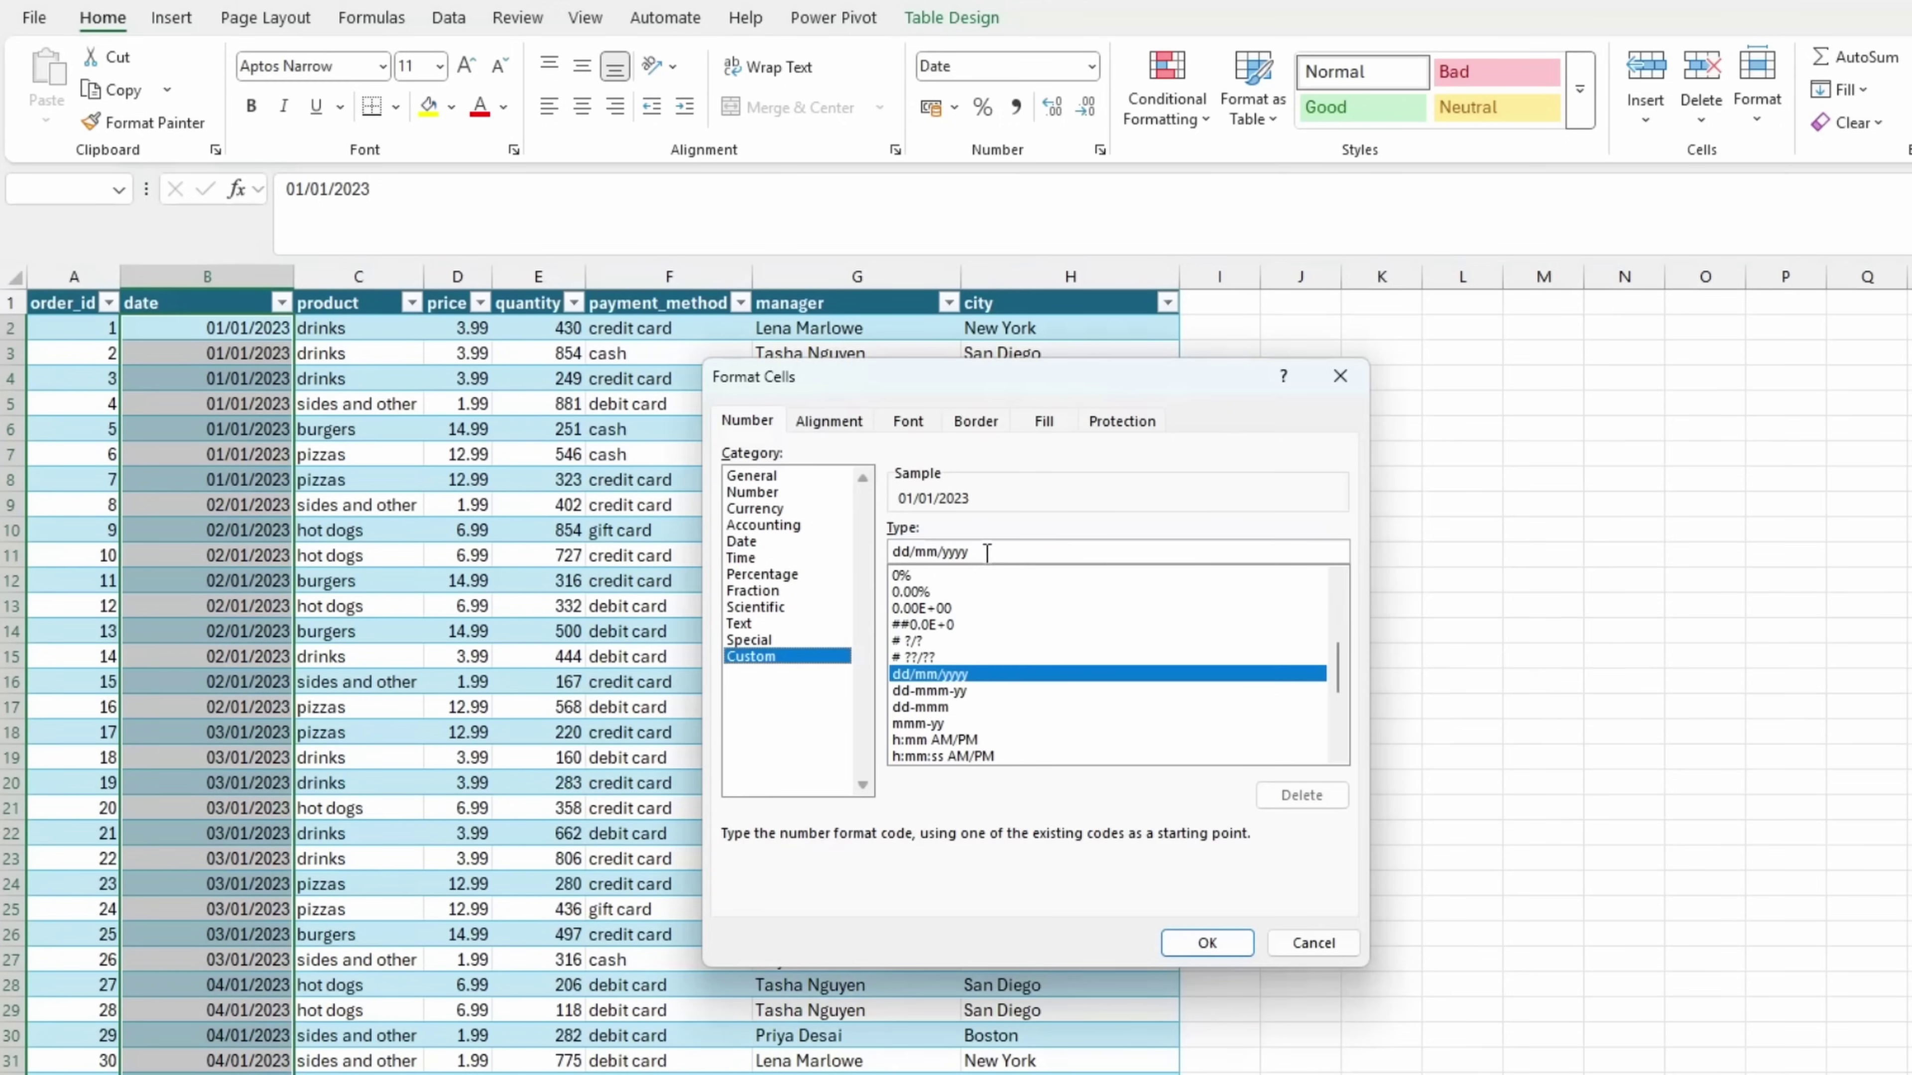
{"action": "left_click_drag", "start_coordinate": [987, 553], "coordinate": [858, 548]}
{"action": "type", "text": "dd"}
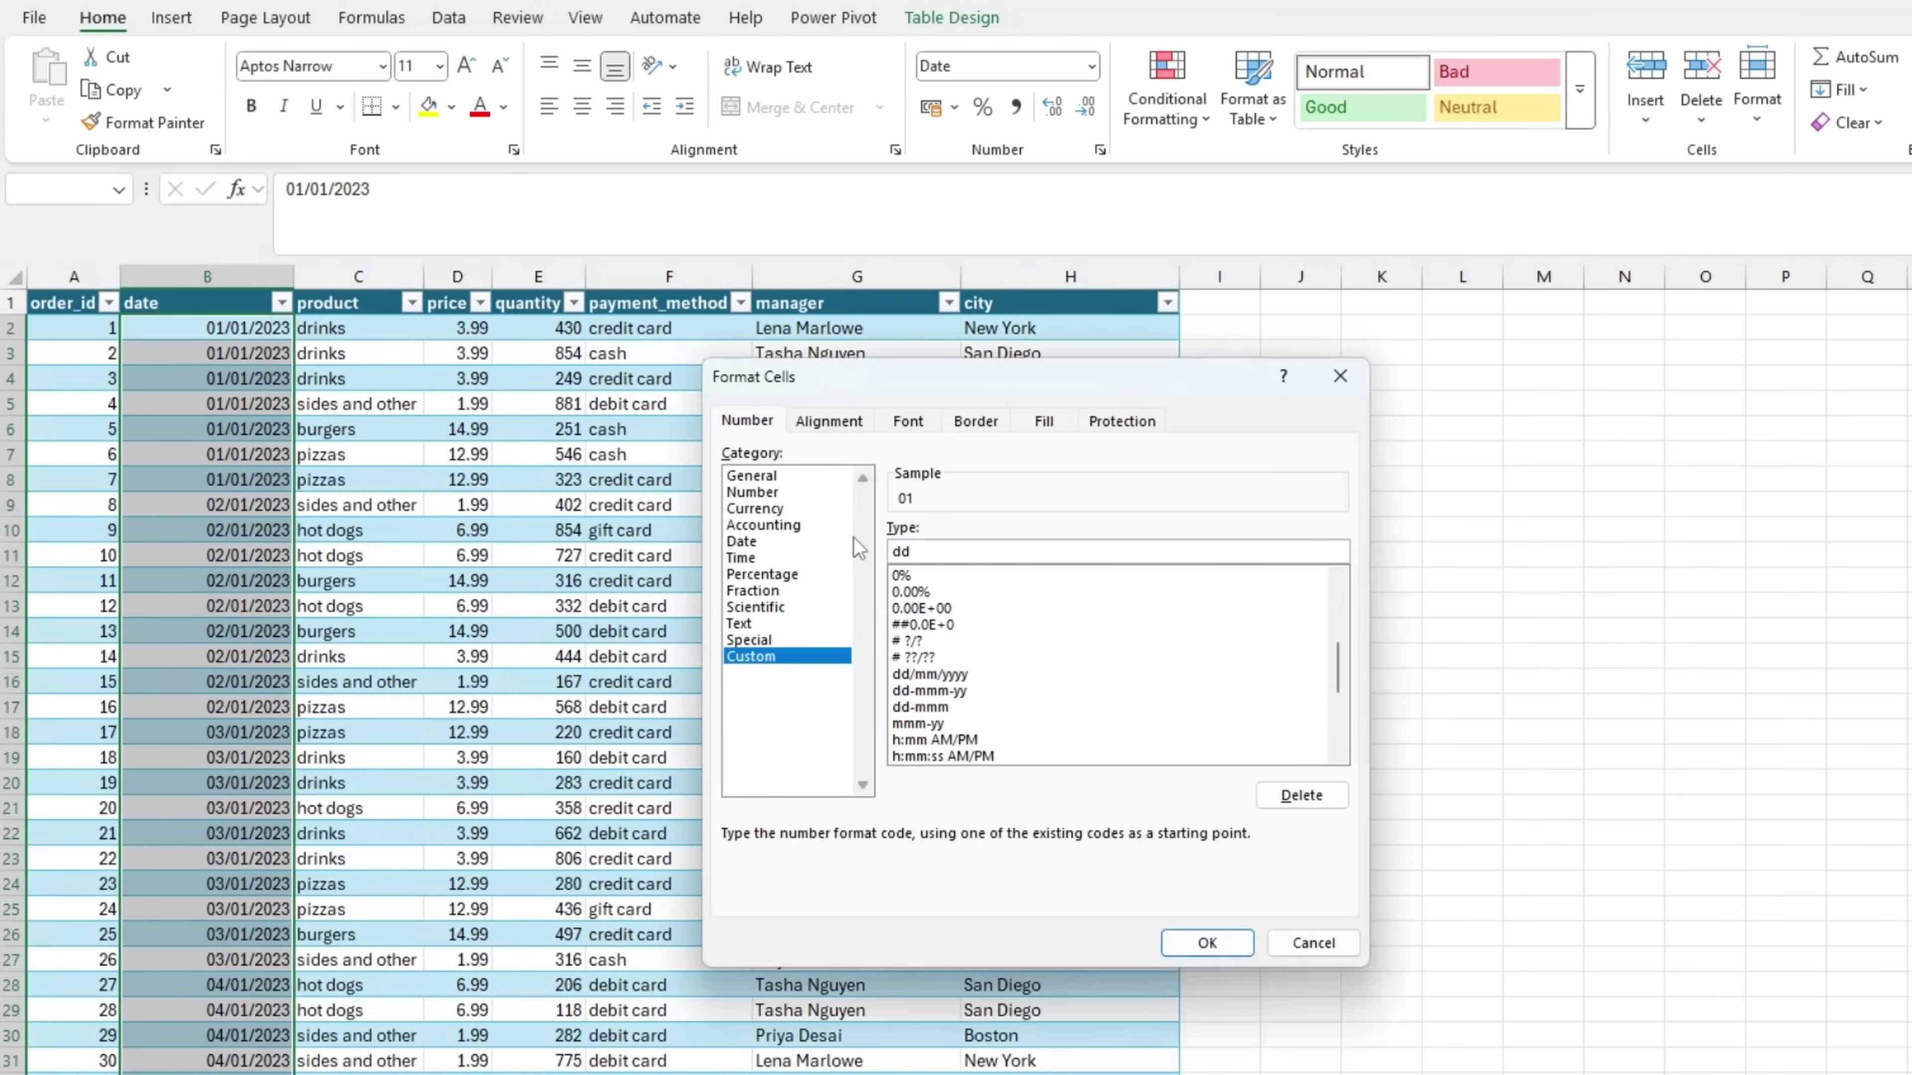
{"action": "type", "text": "-mmm-yyyy"}
{"action": "left_click", "coordinate": [1234, 945]}
{"action": "left_click", "coordinate": [352, 583]}
{"action": "left_click_drag", "start_coordinate": [245, 335], "coordinate": [226, 783]}
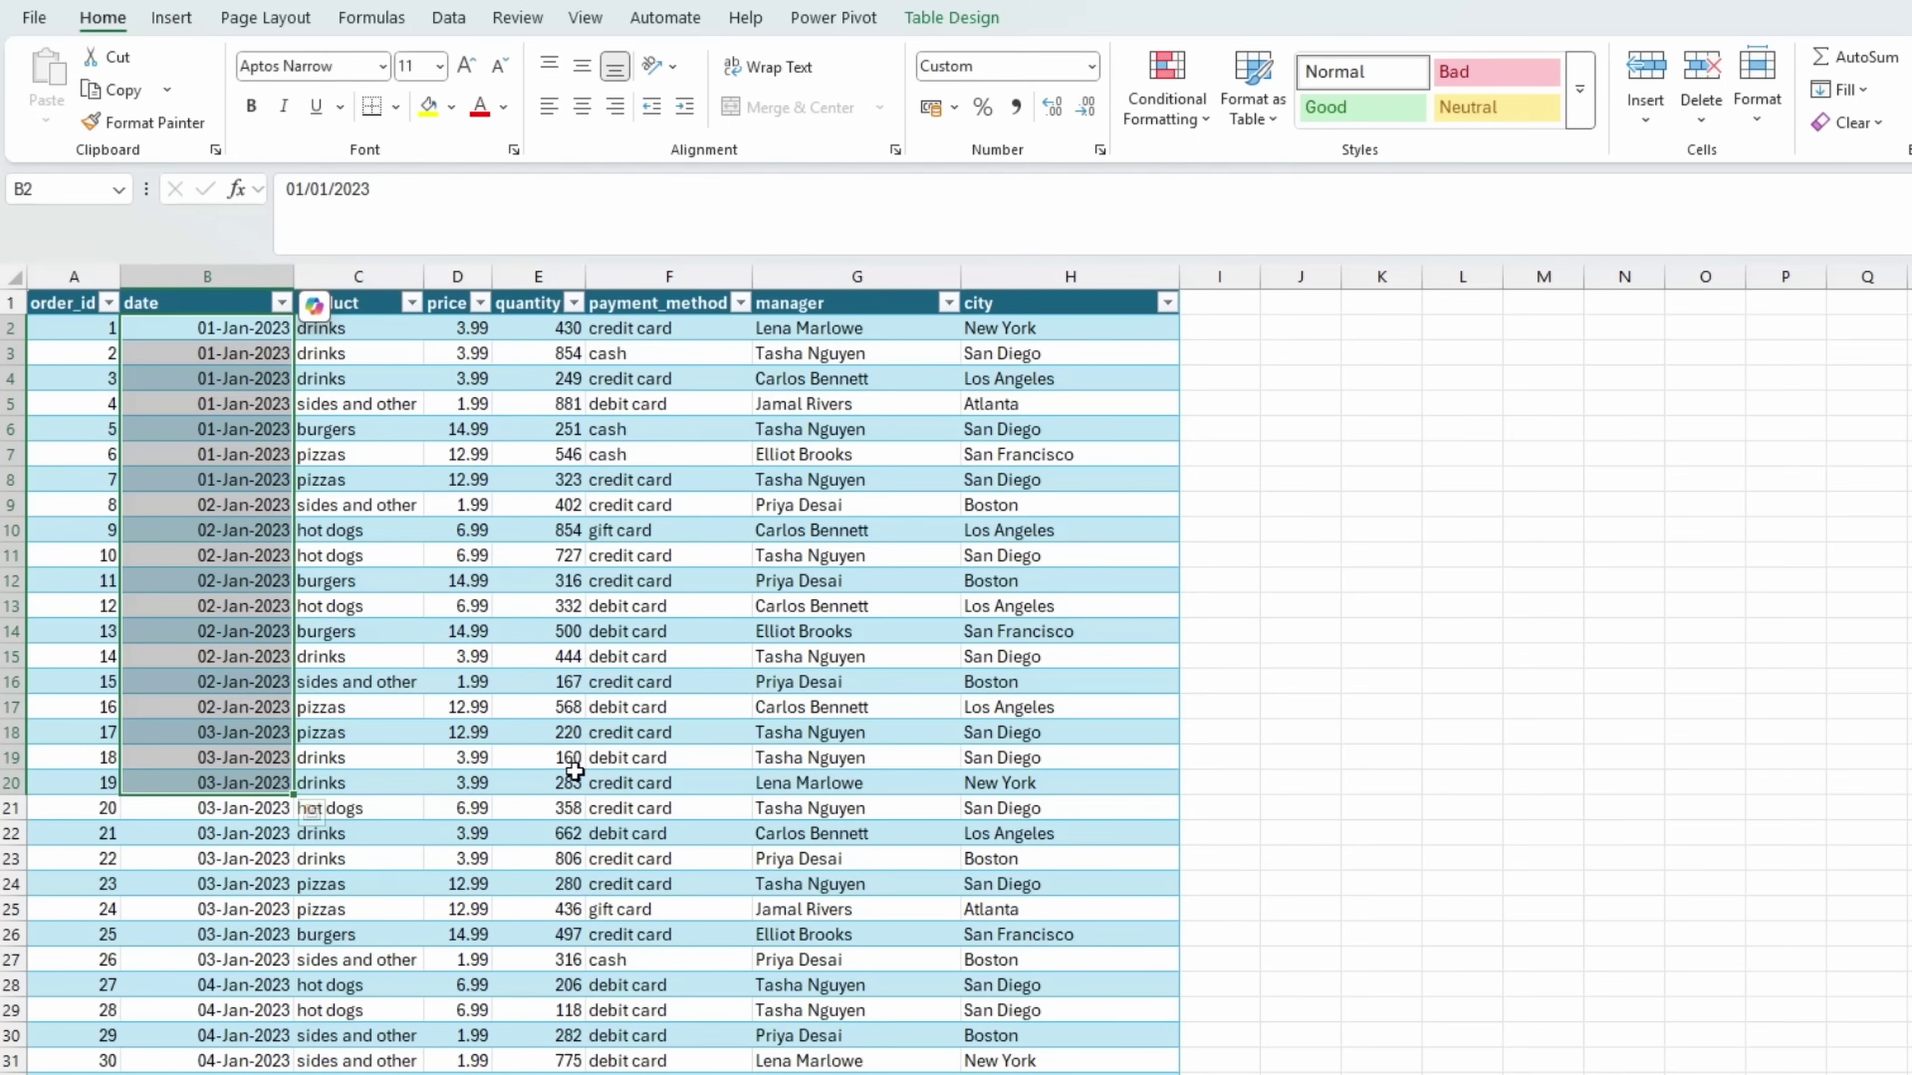
{"action": "left_click", "coordinate": [710, 712]}
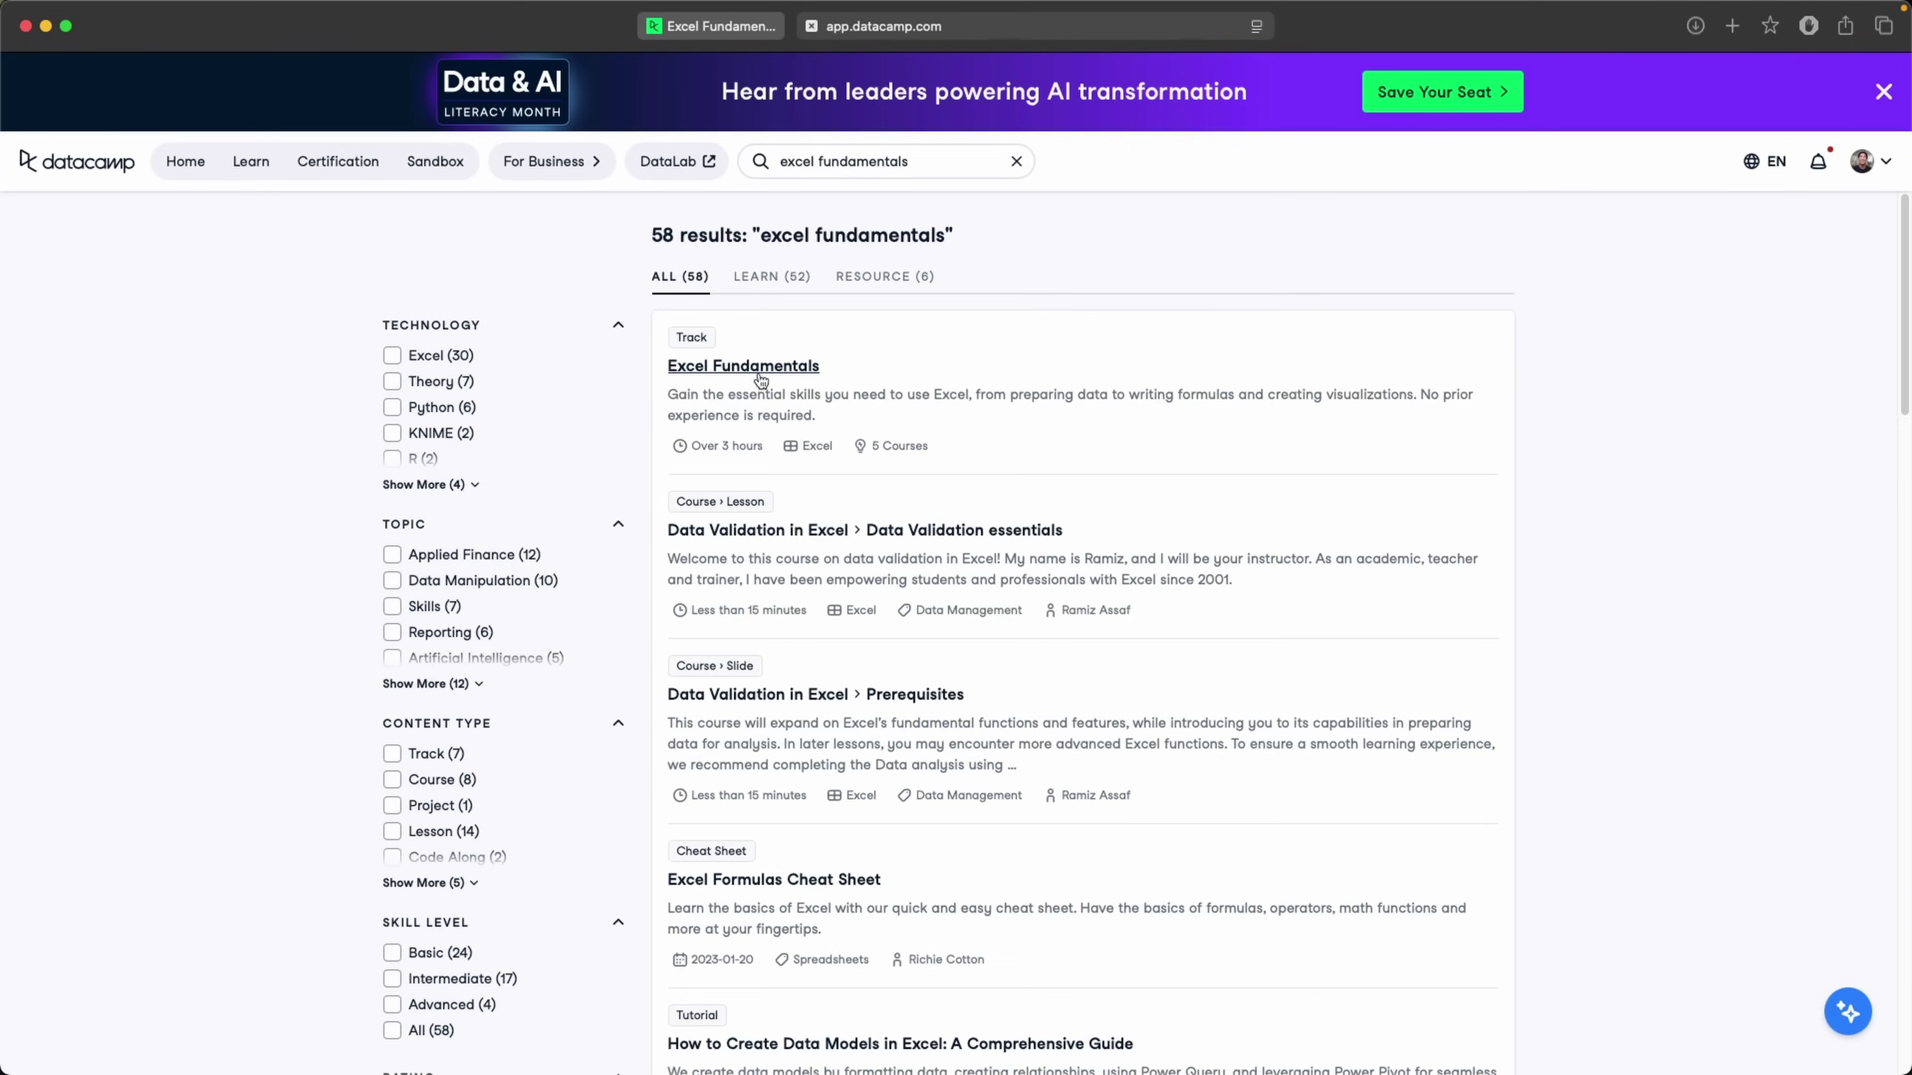
Step: Open the Excel Fundamentals track, expand its description with Read More, and browse its 5 courses
{"action": "left_click", "coordinate": [759, 369]}
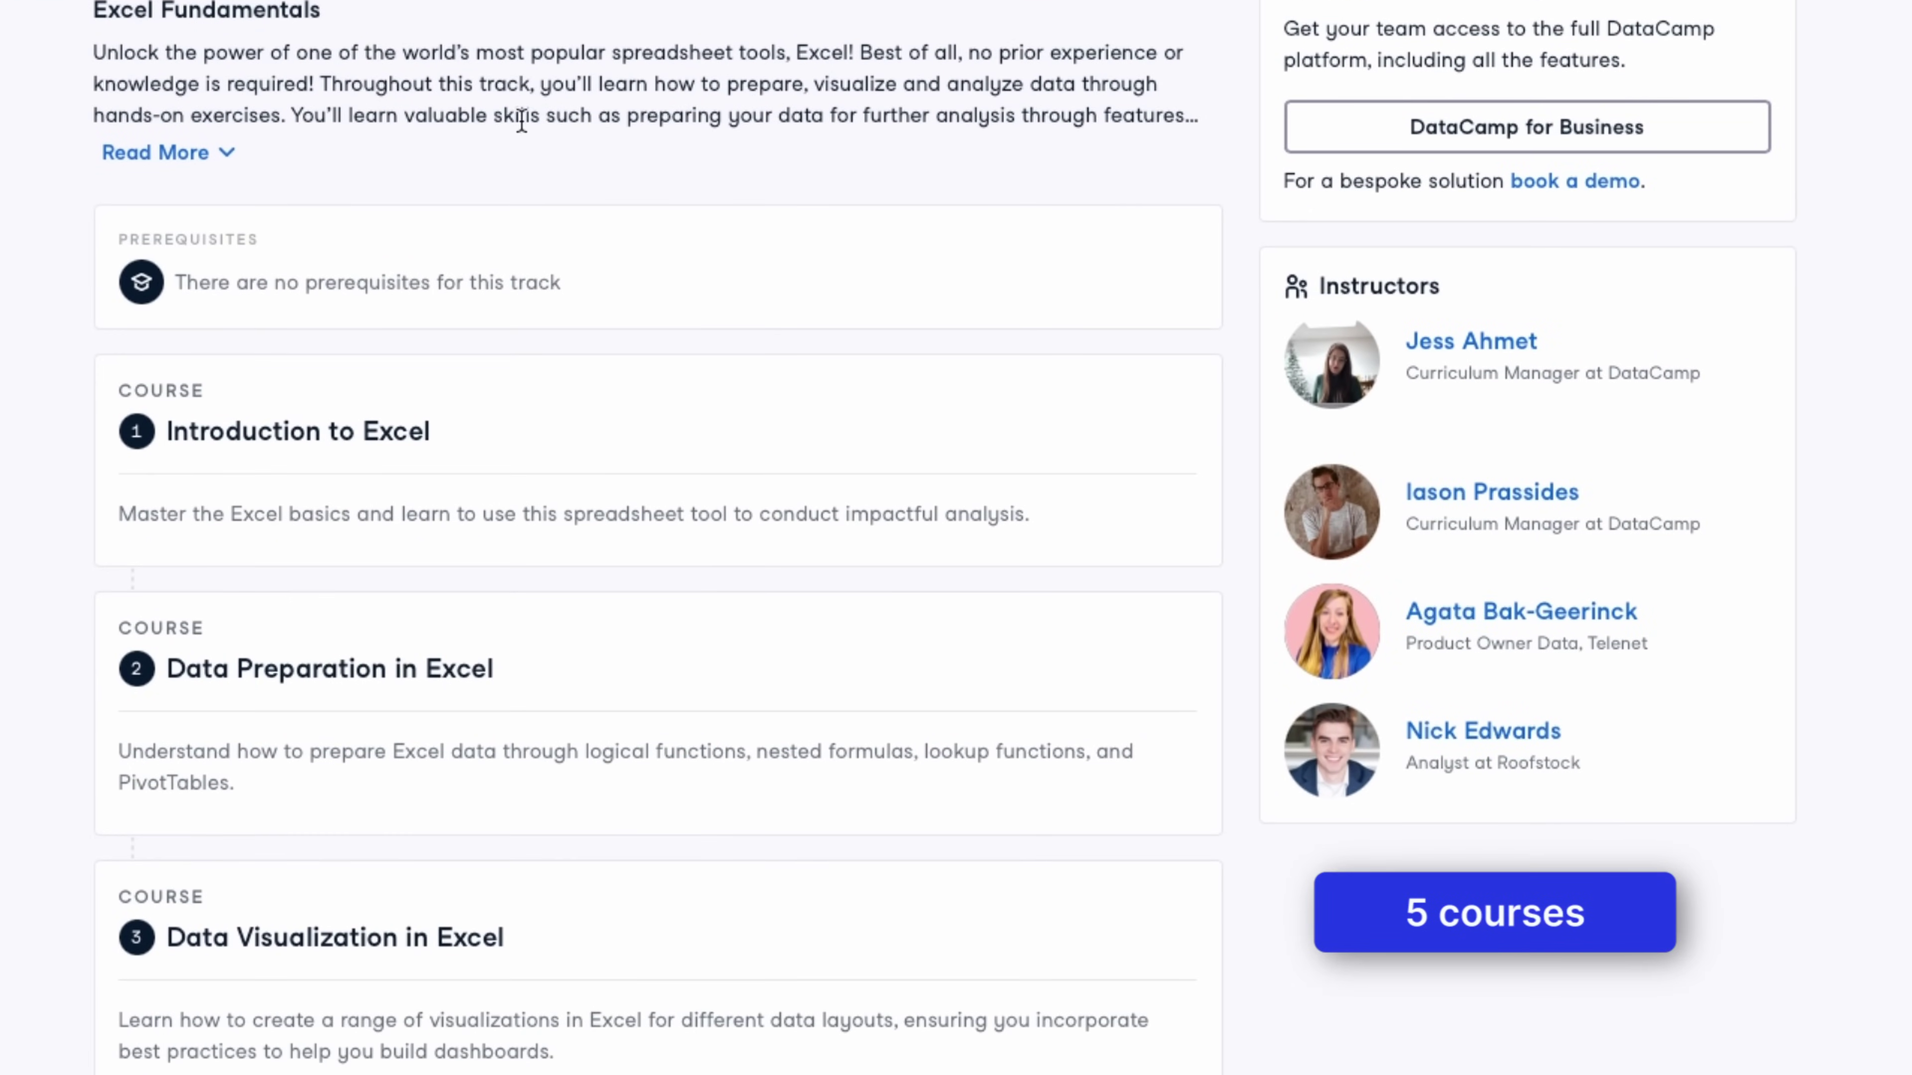
{"action": "left_click", "coordinate": [224, 154]}
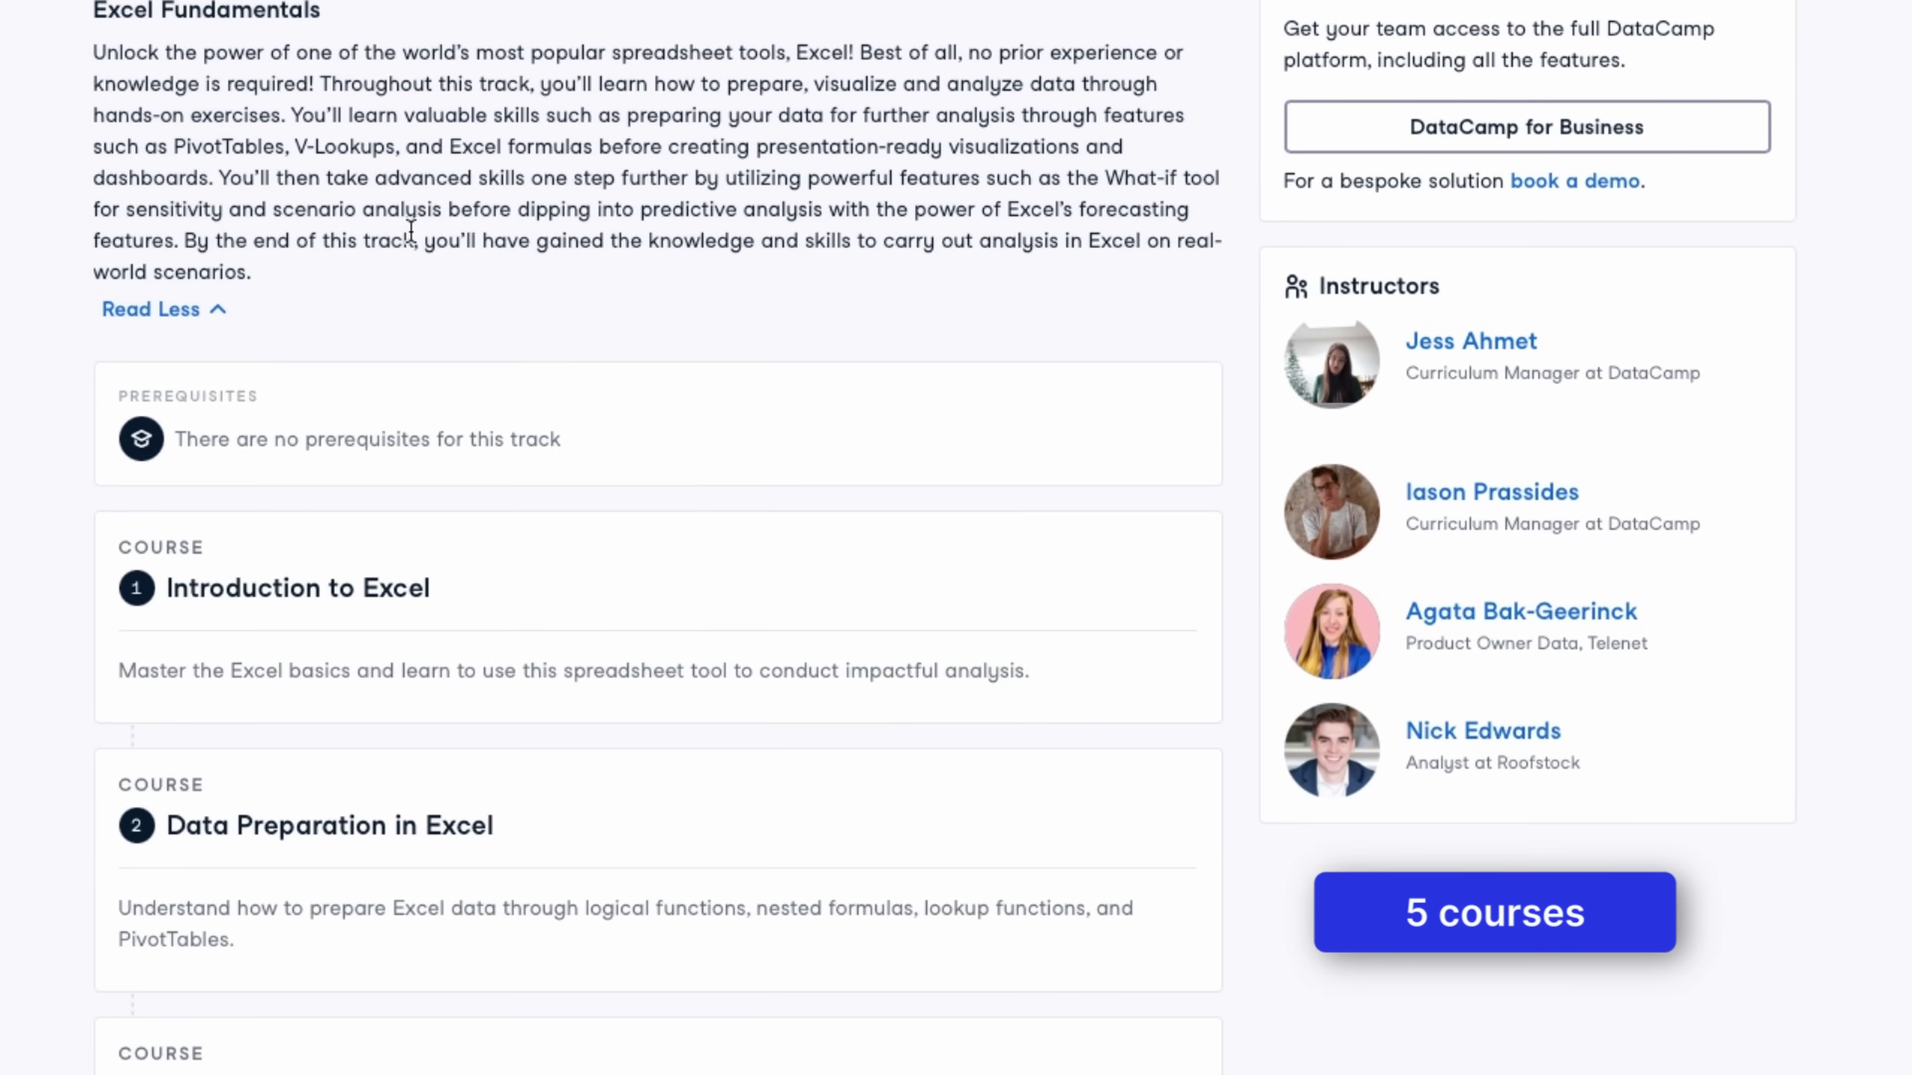
{"action": "scroll", "coordinate": [1425, 1032], "scroll_direction": "down", "scroll_amount": 5}
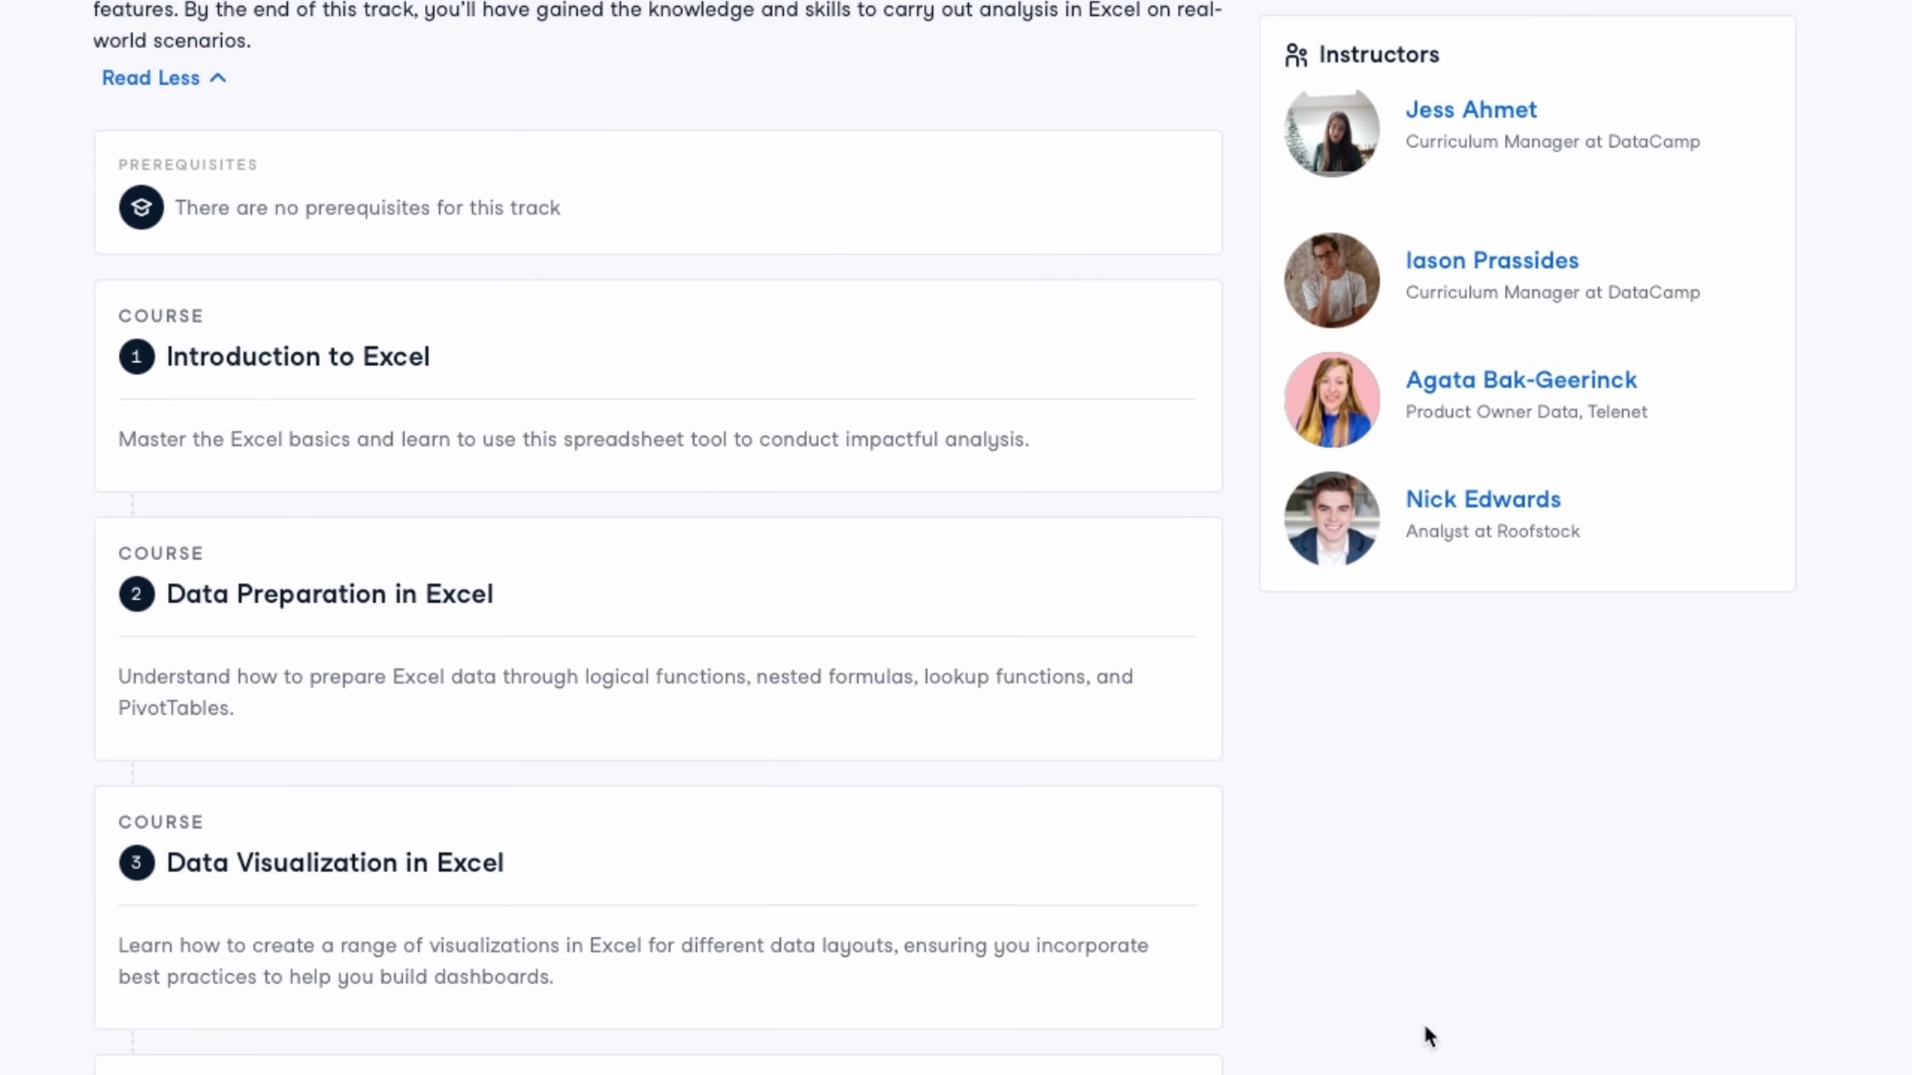
{"action": "scroll", "coordinate": [1429, 1036], "scroll_direction": "down", "scroll_amount": 4}
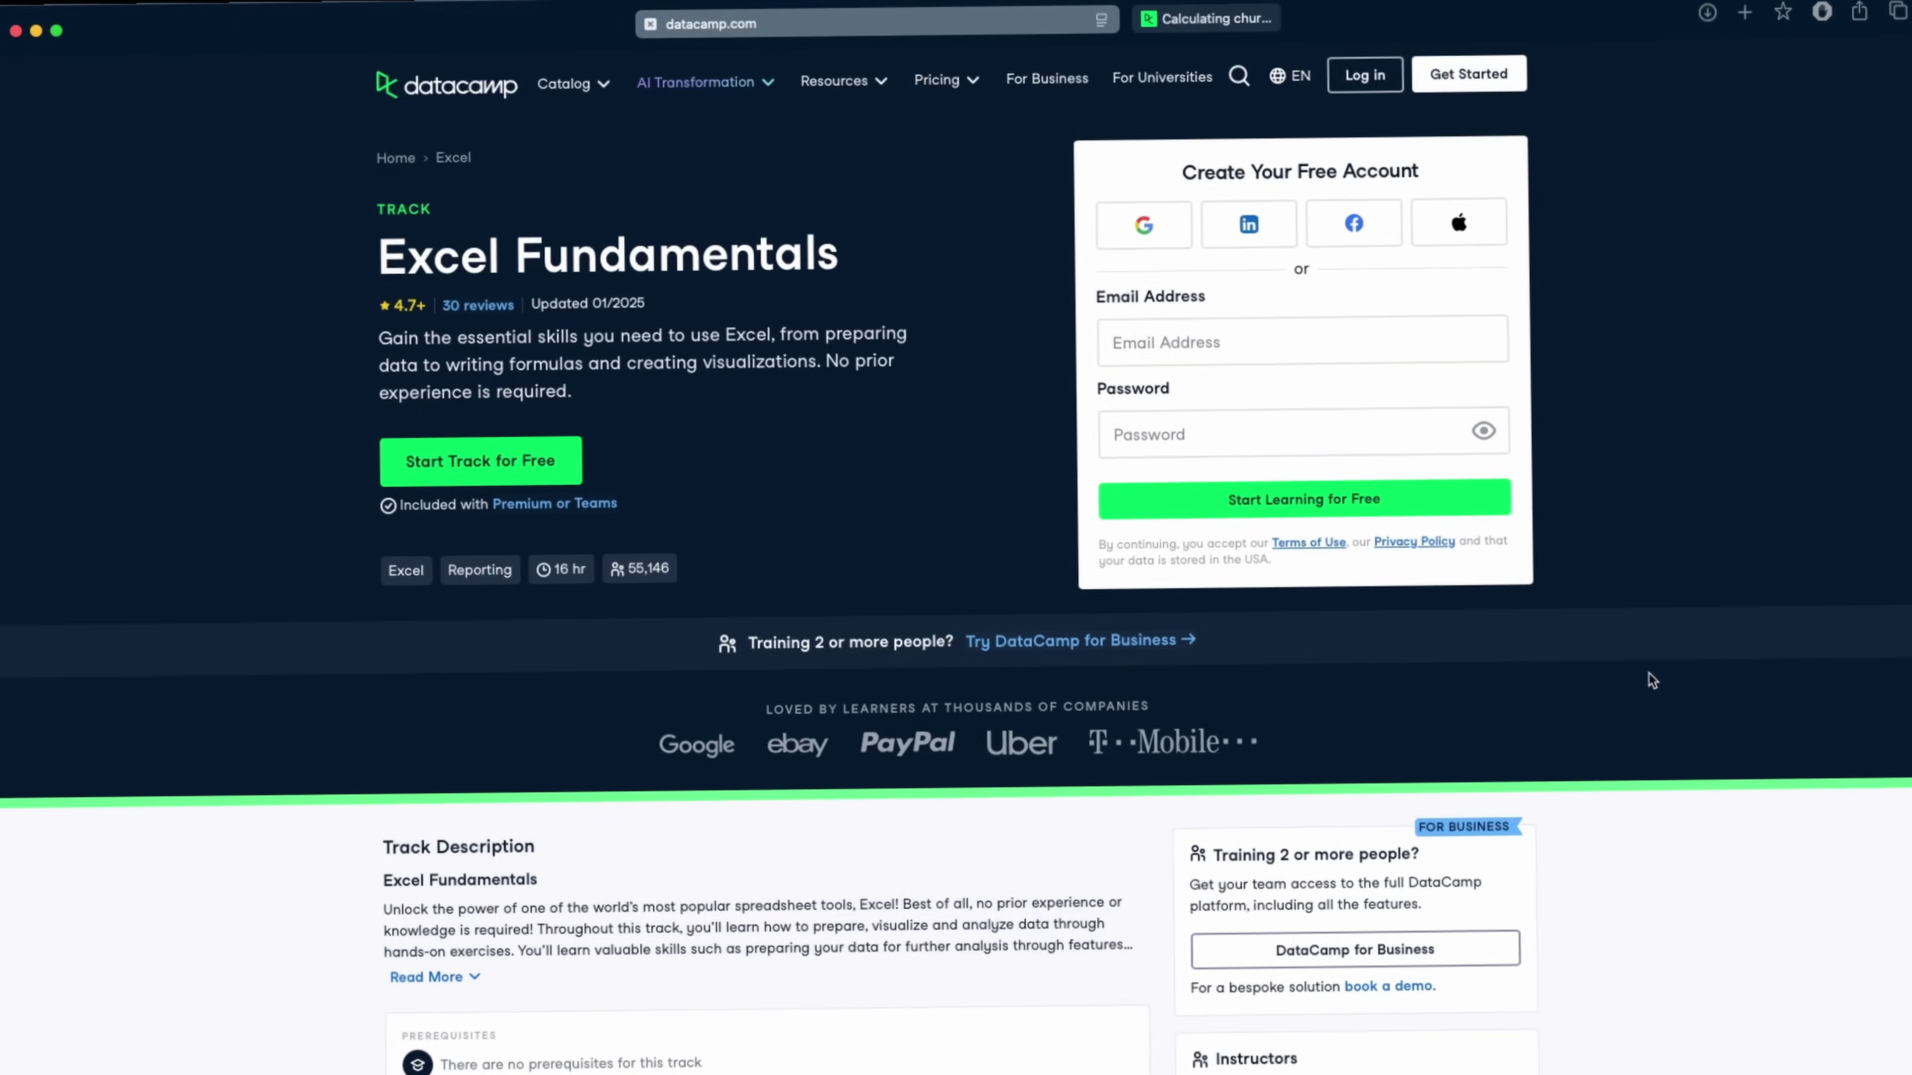
{"action": "scroll", "coordinate": [956, 538], "scroll_direction": "down", "scroll_amount": 10}
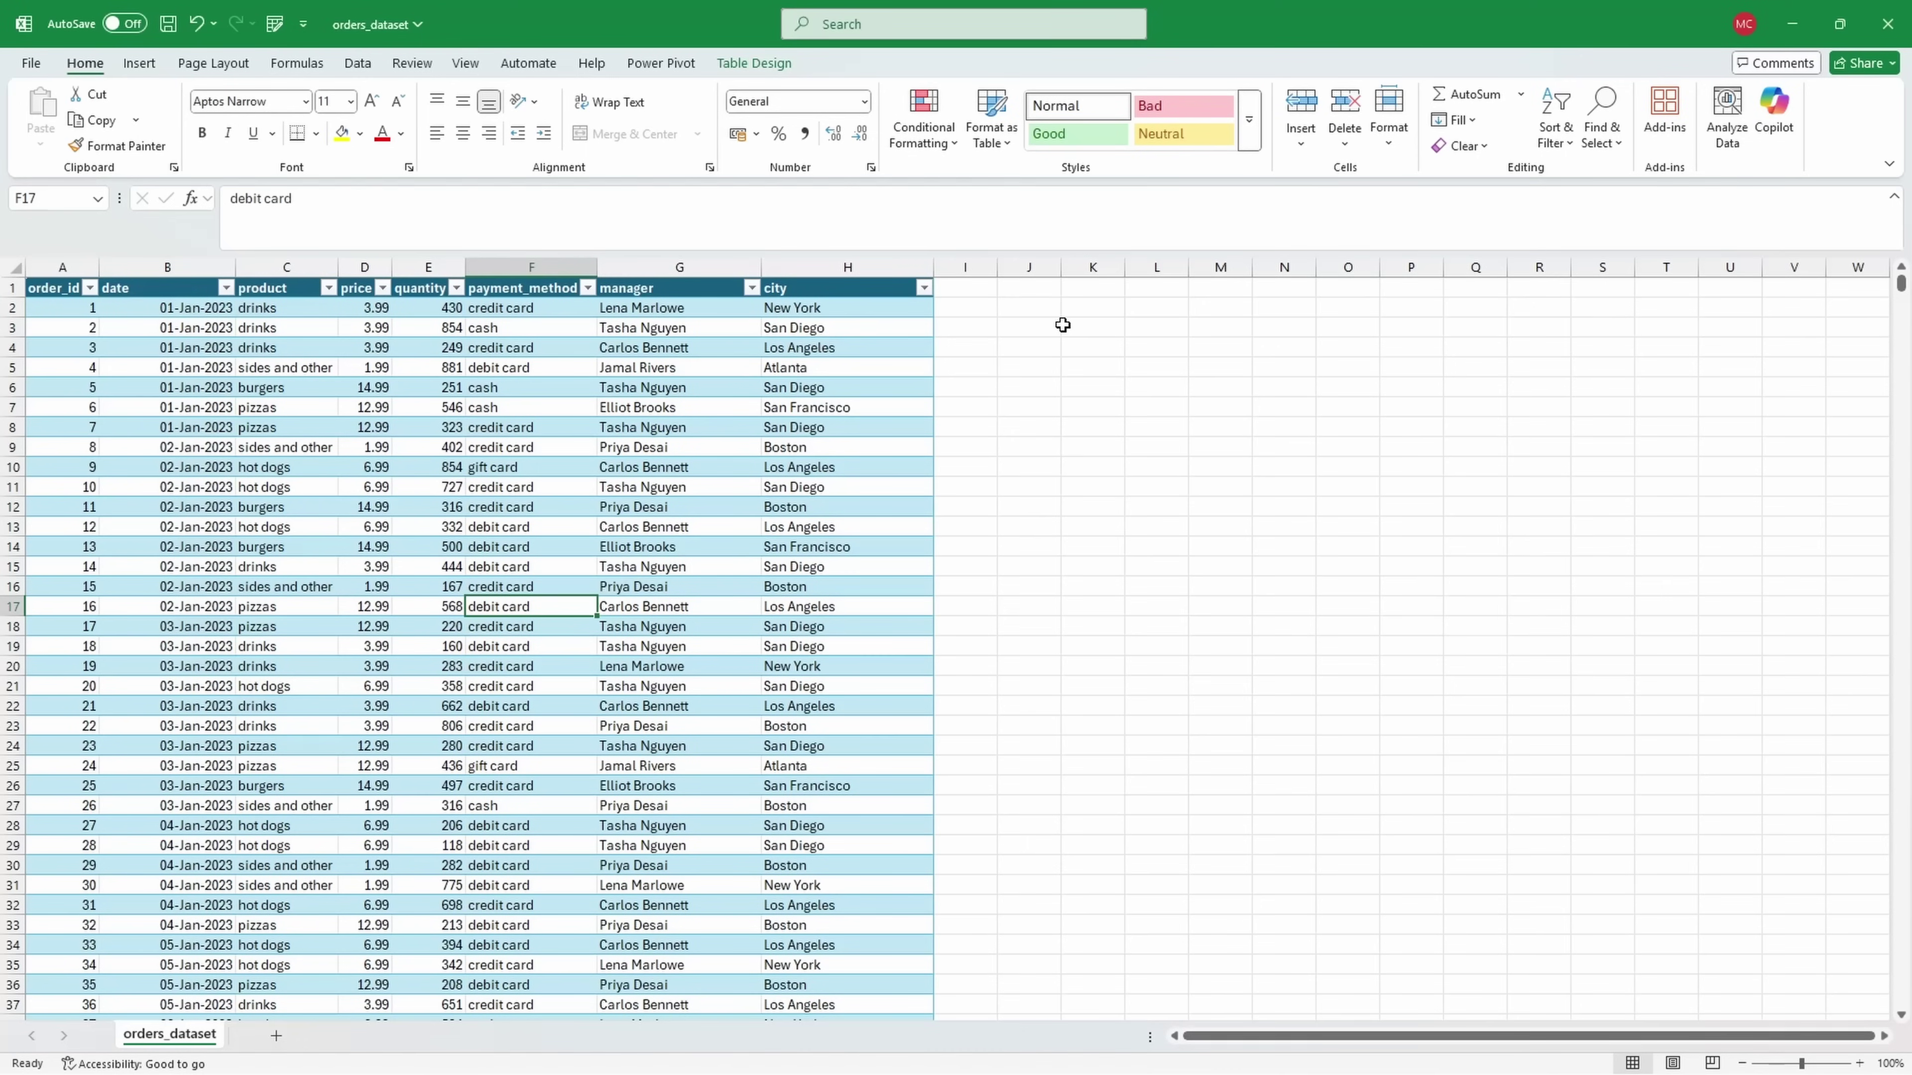
Step: Enable the Analysis ToolPak add-in through Excel Options, then check that Data Analysis opens
{"action": "left_click", "coordinate": [1093, 330]}
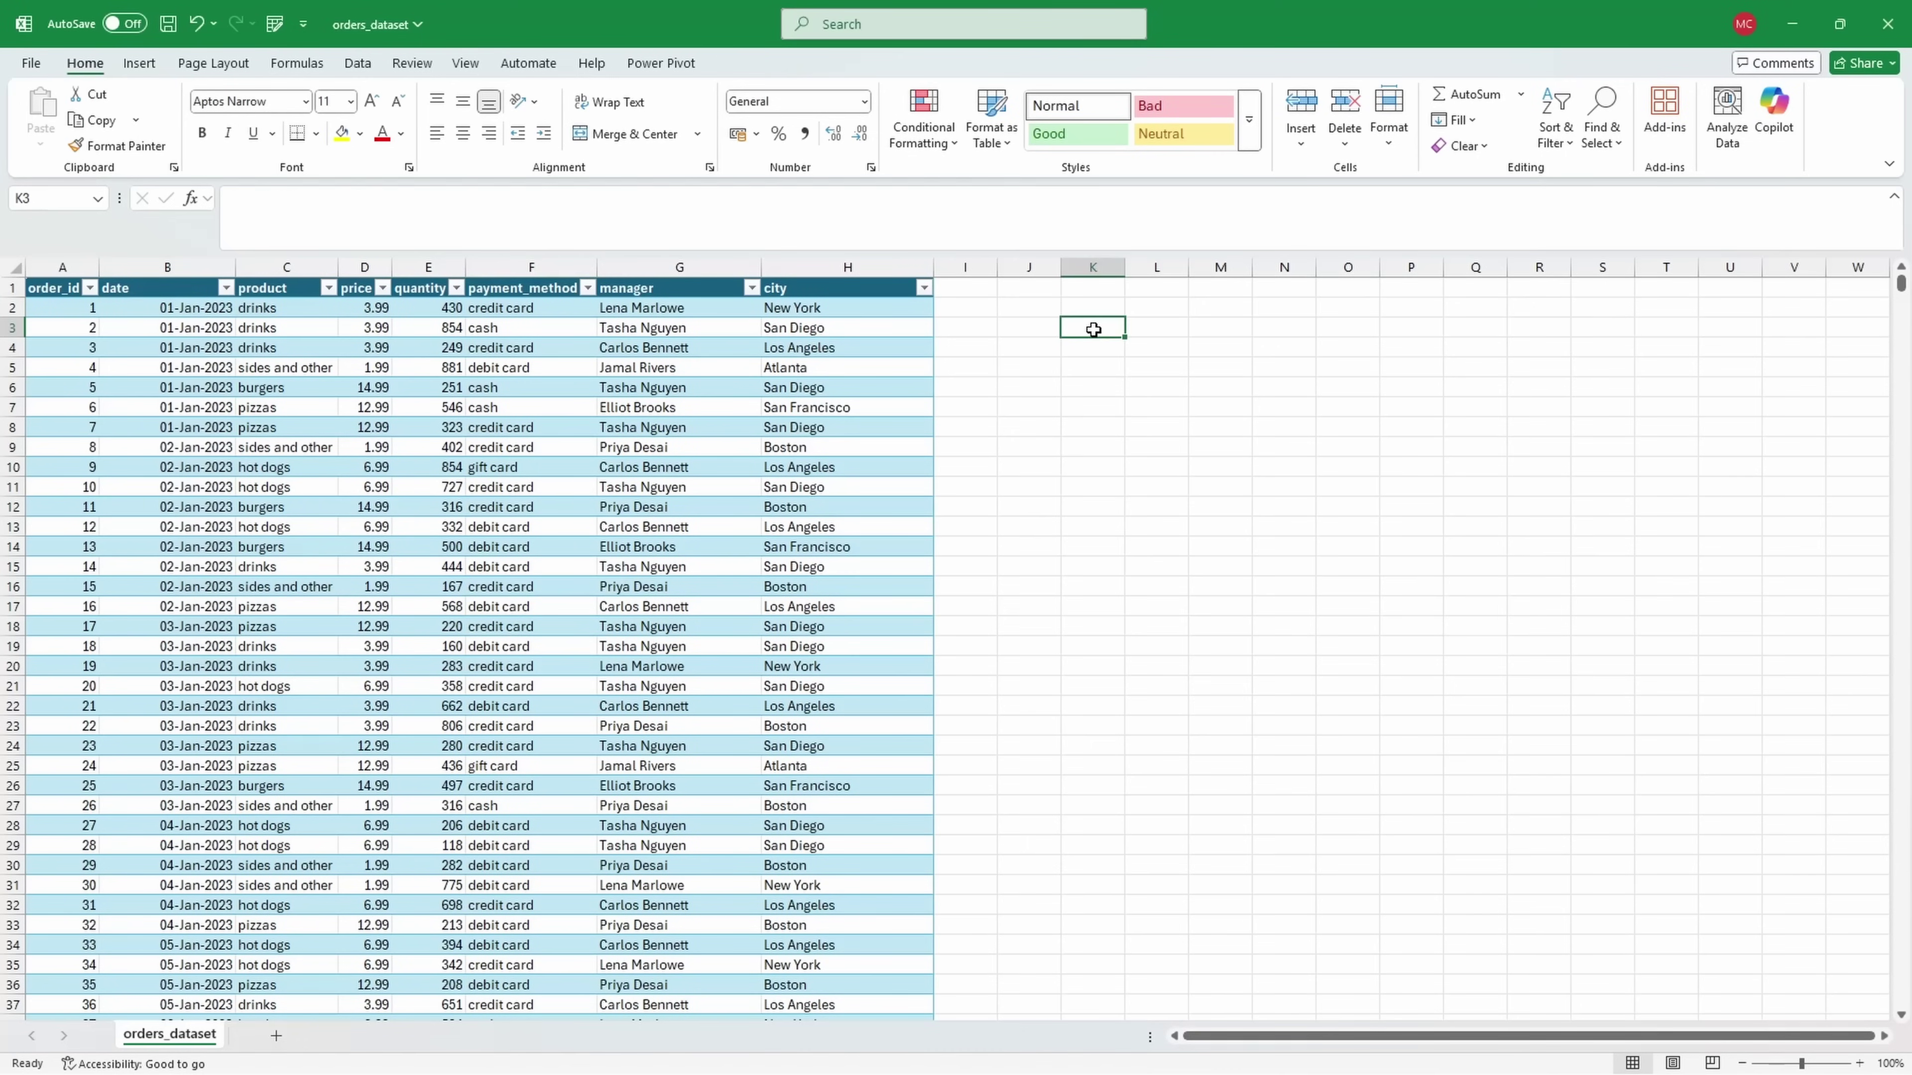
{"action": "left_click", "coordinate": [358, 63]}
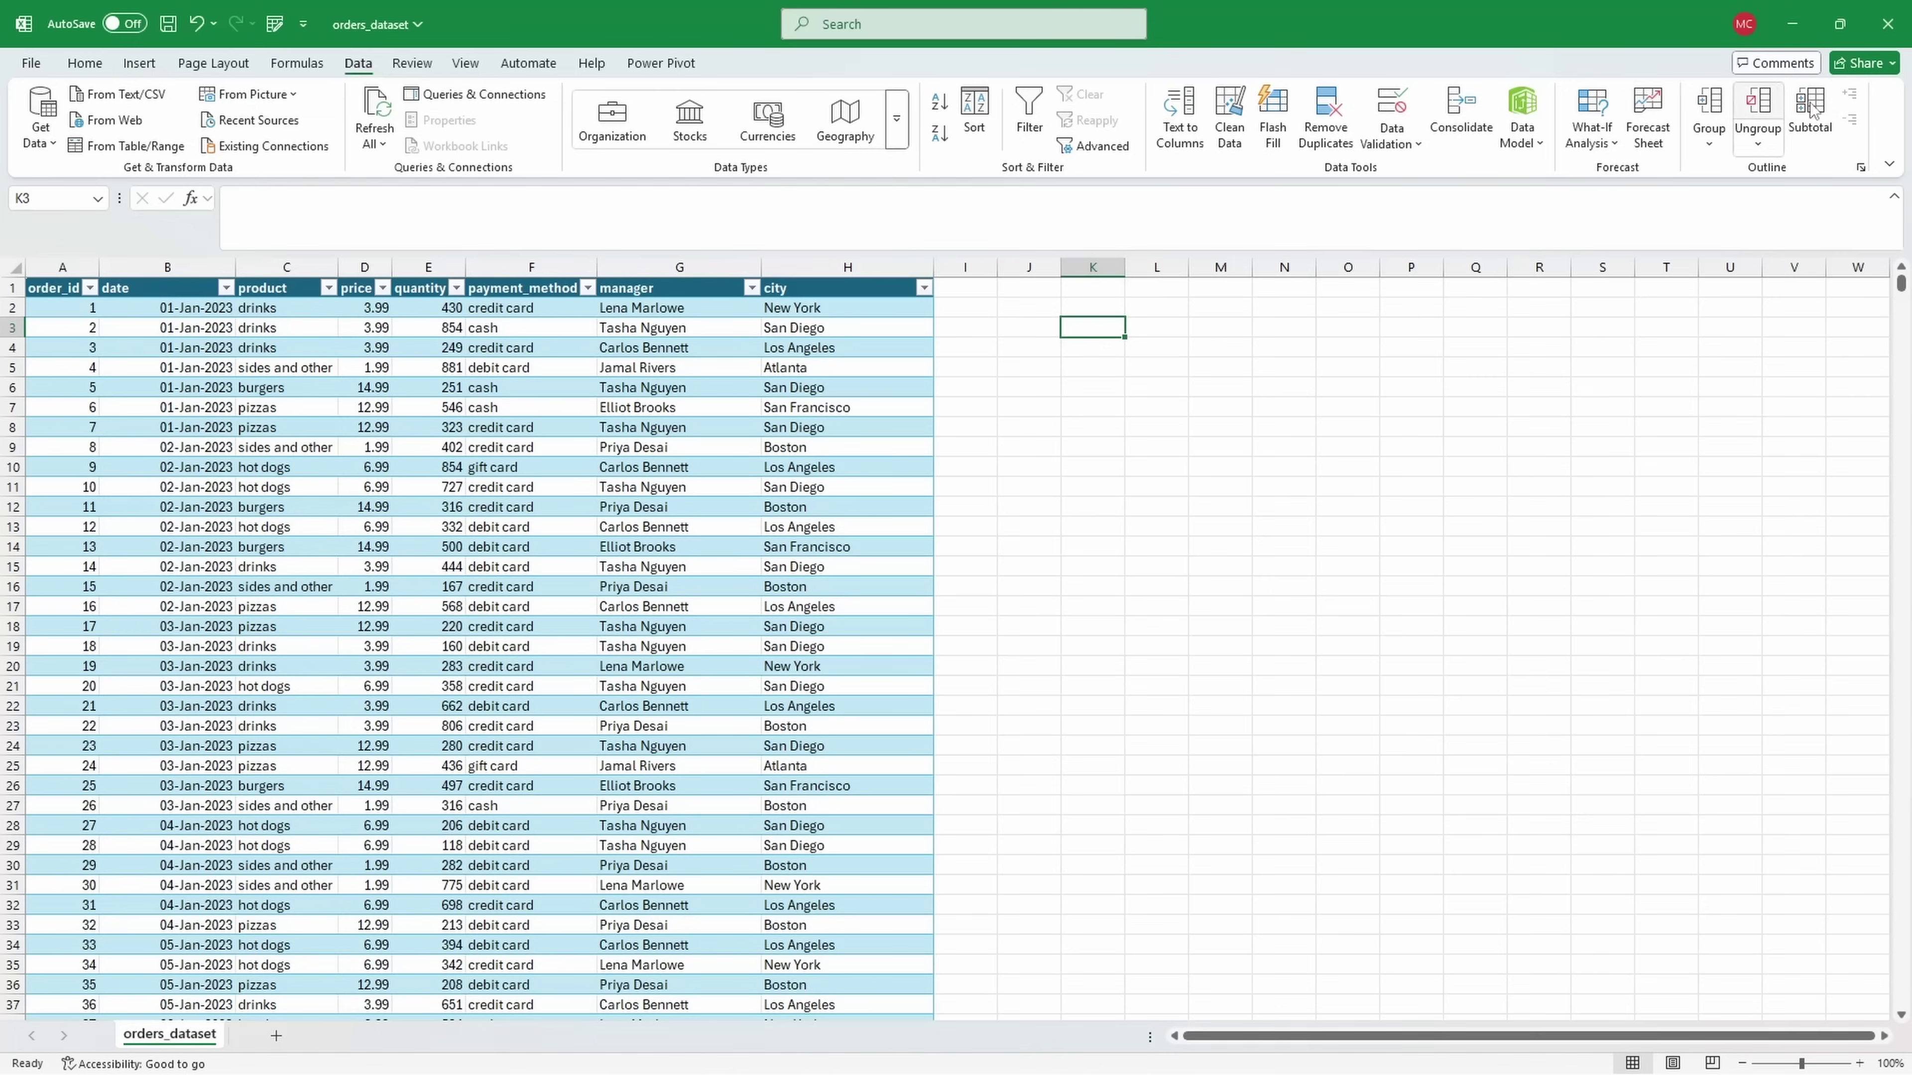
{"action": "left_click", "coordinate": [31, 63]}
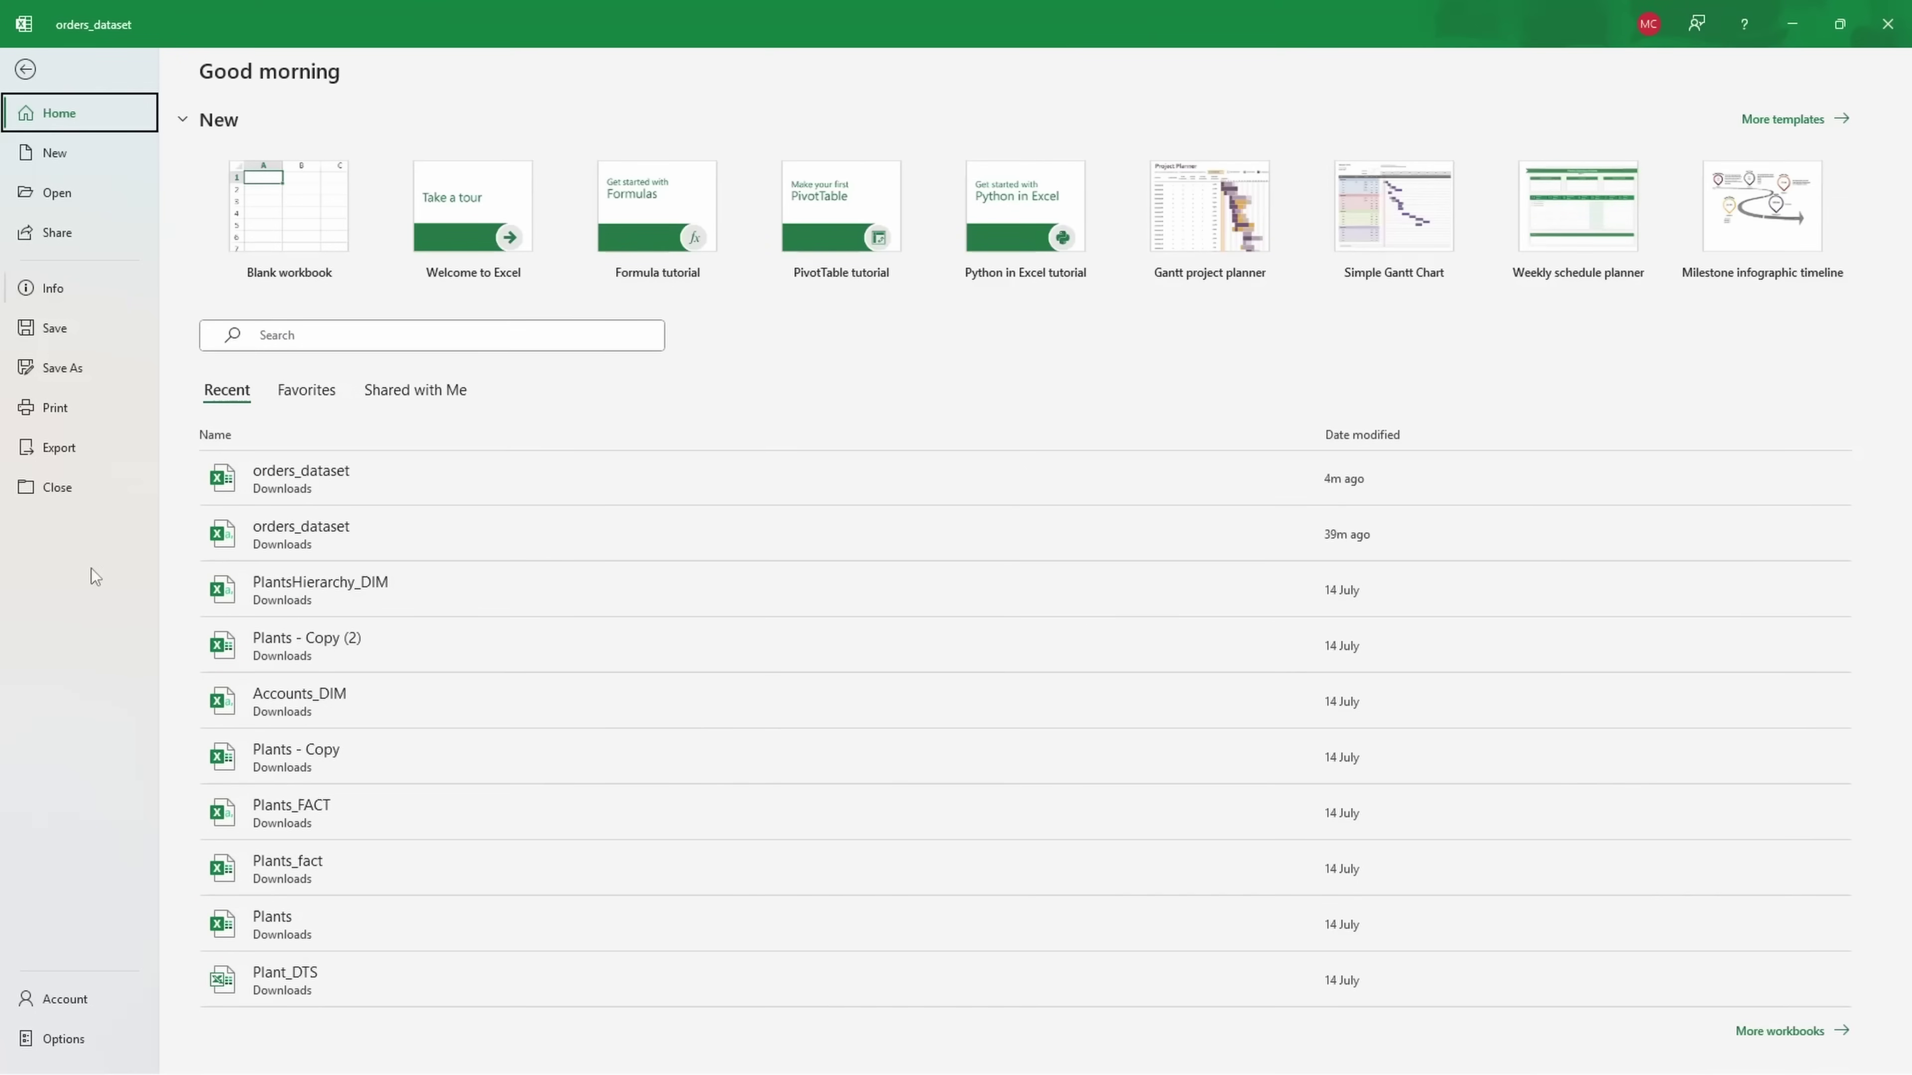
{"action": "left_click", "coordinate": [63, 1040]}
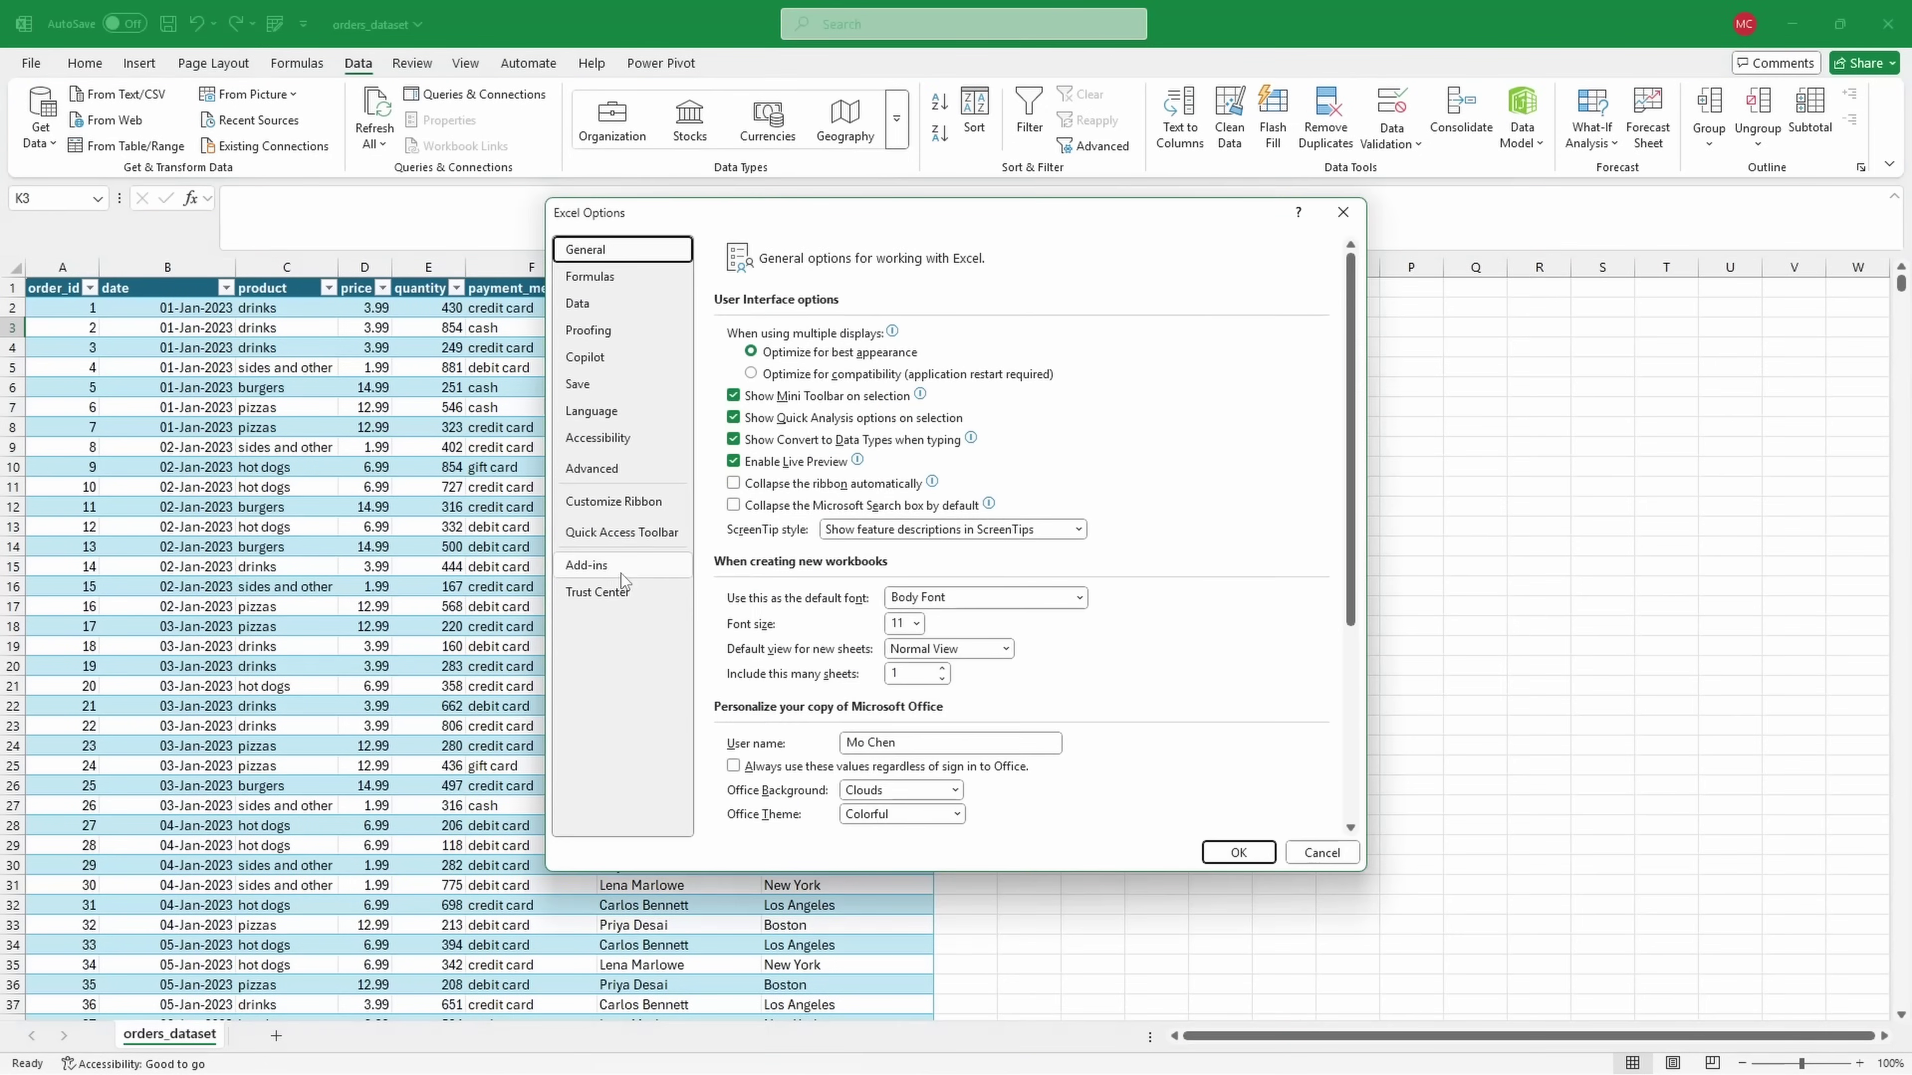
{"action": "left_click", "coordinate": [632, 565]}
{"action": "left_click", "coordinate": [953, 812]}
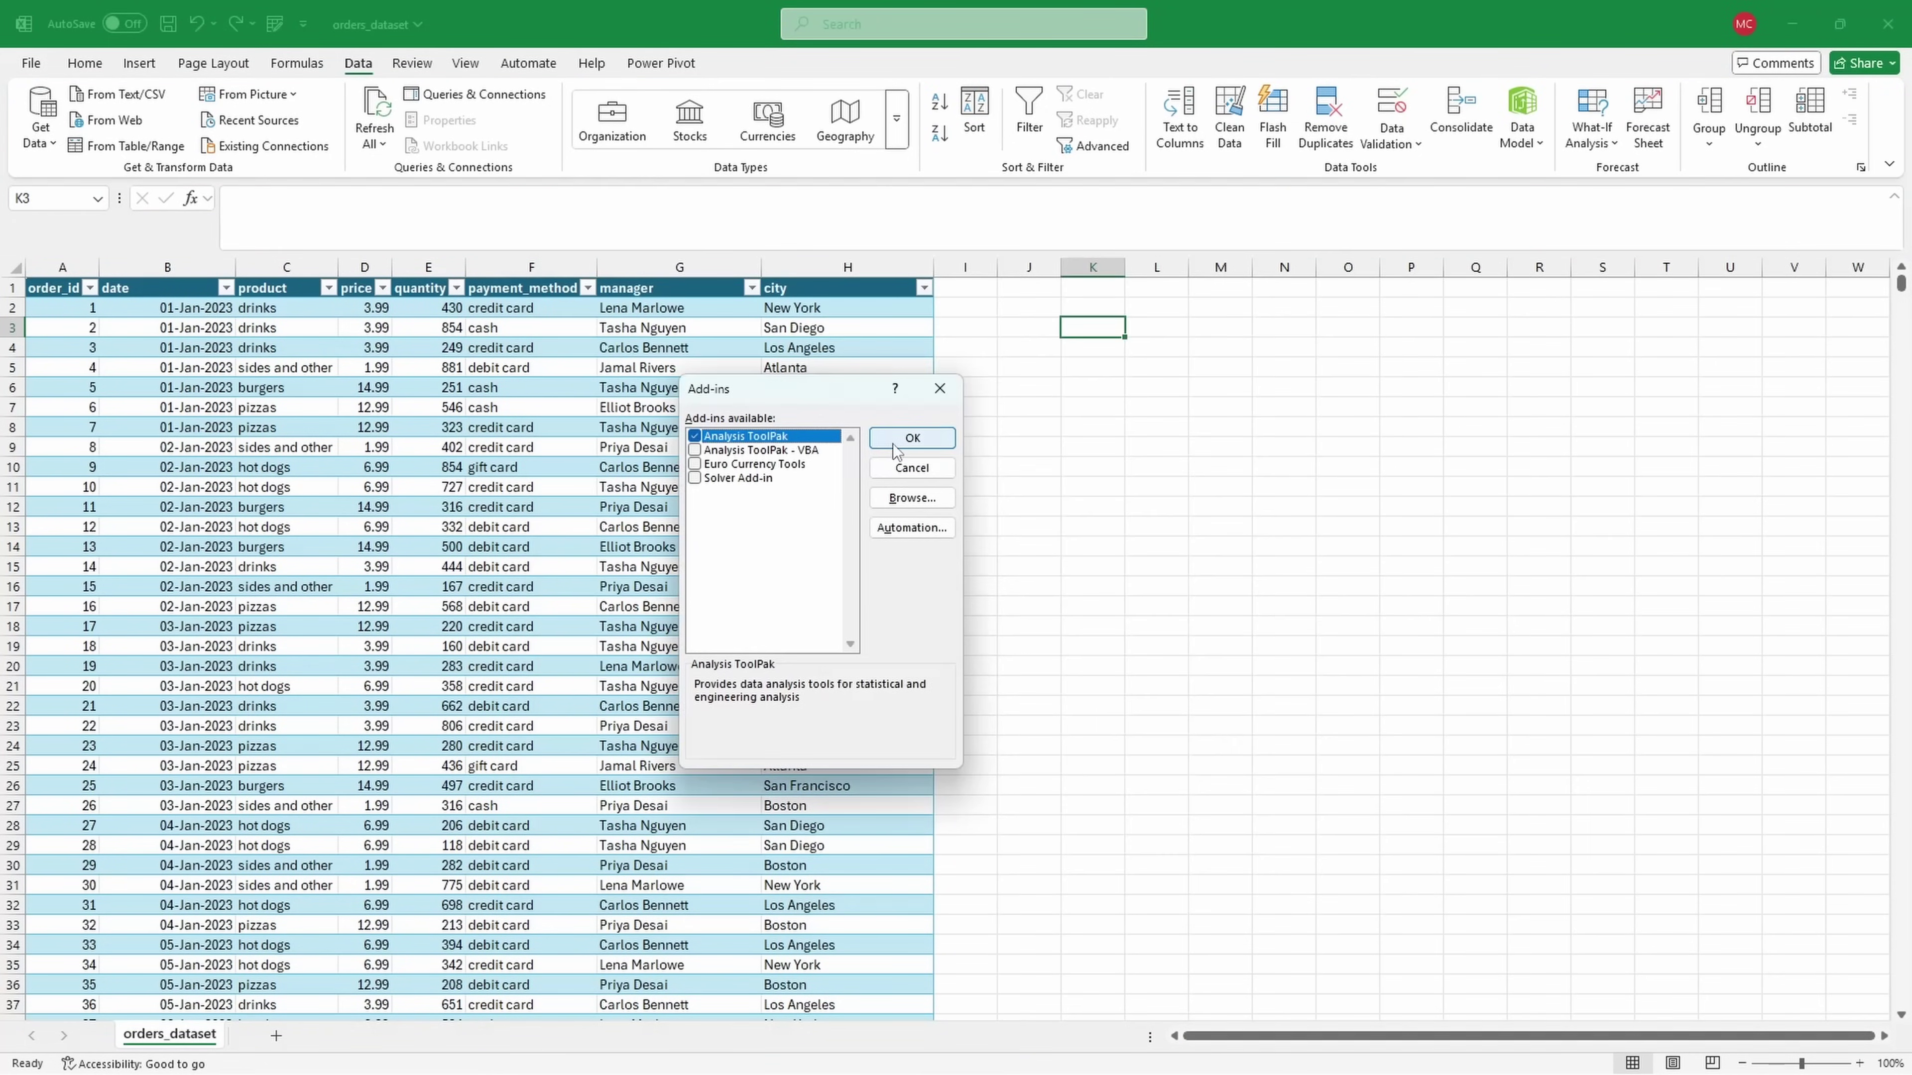
{"action": "left_click", "coordinate": [895, 442]}
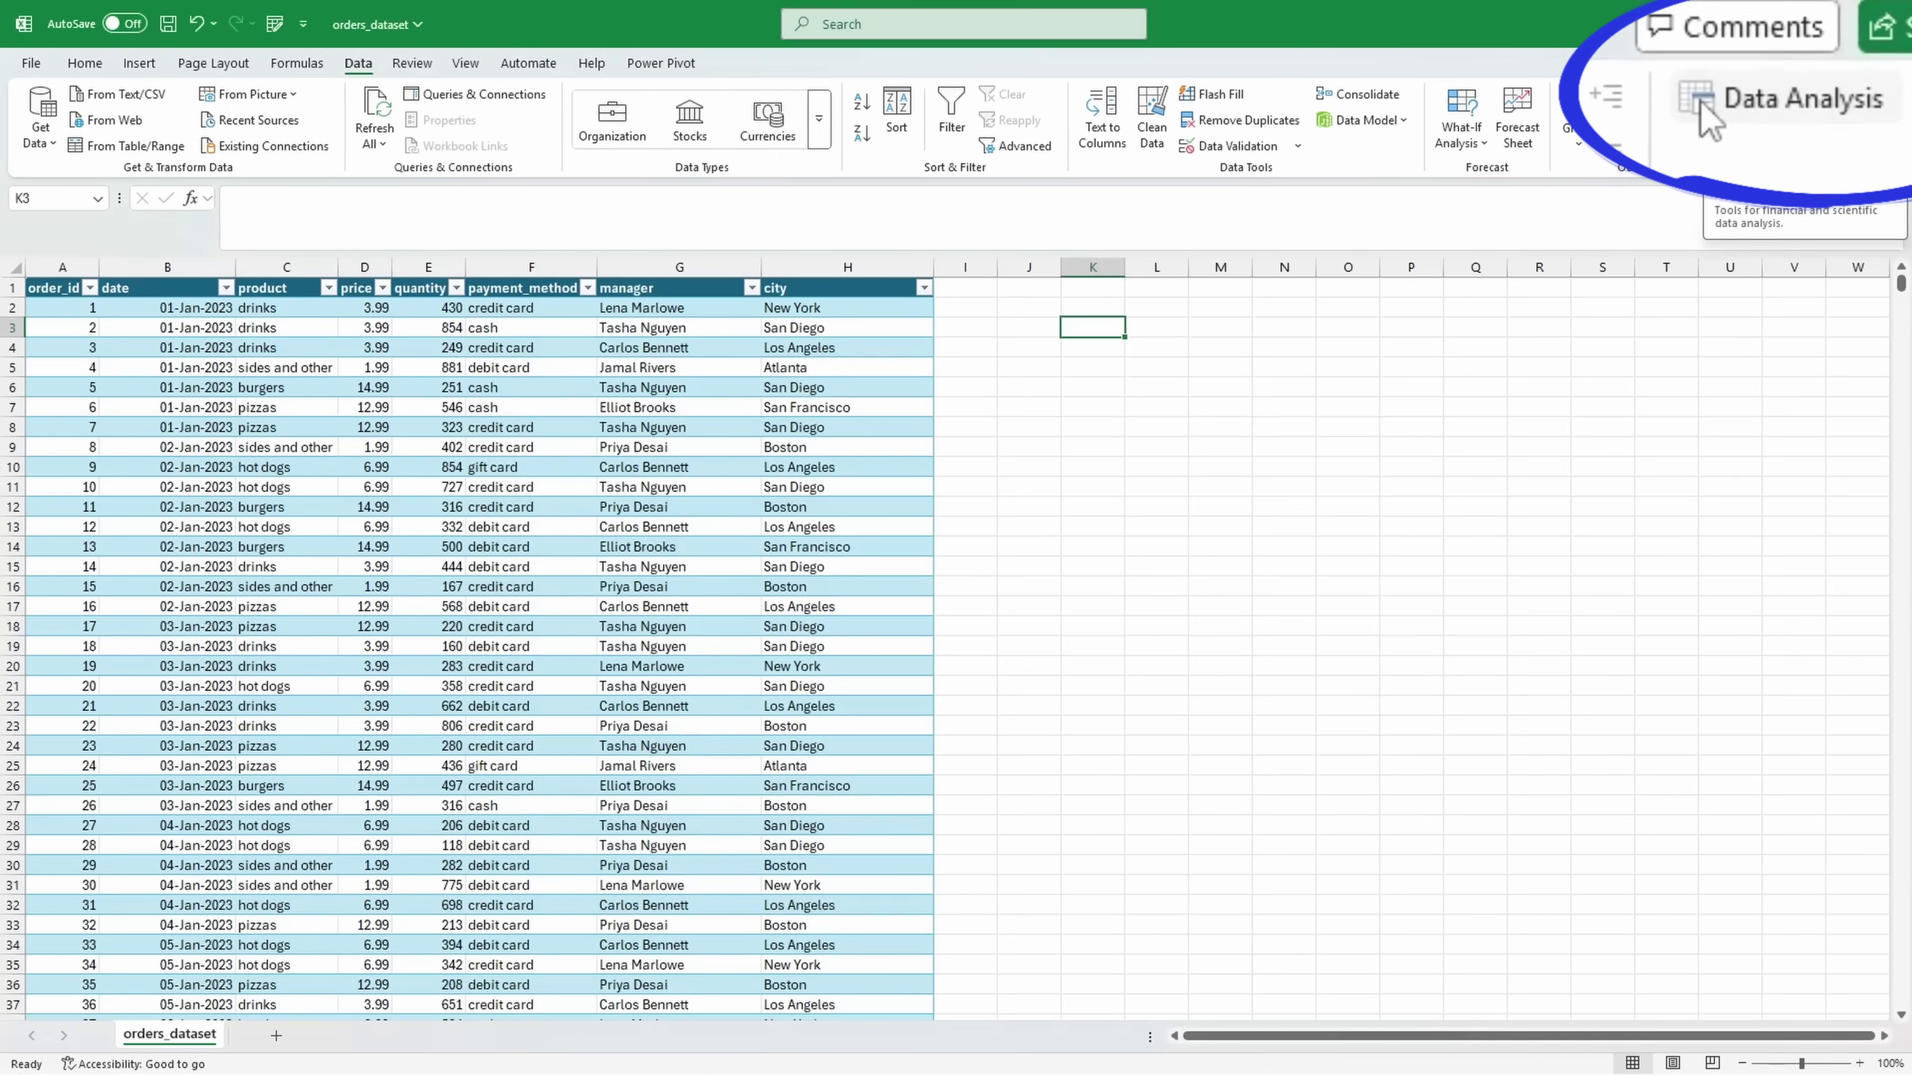
{"action": "left_click", "coordinate": [1761, 95]}
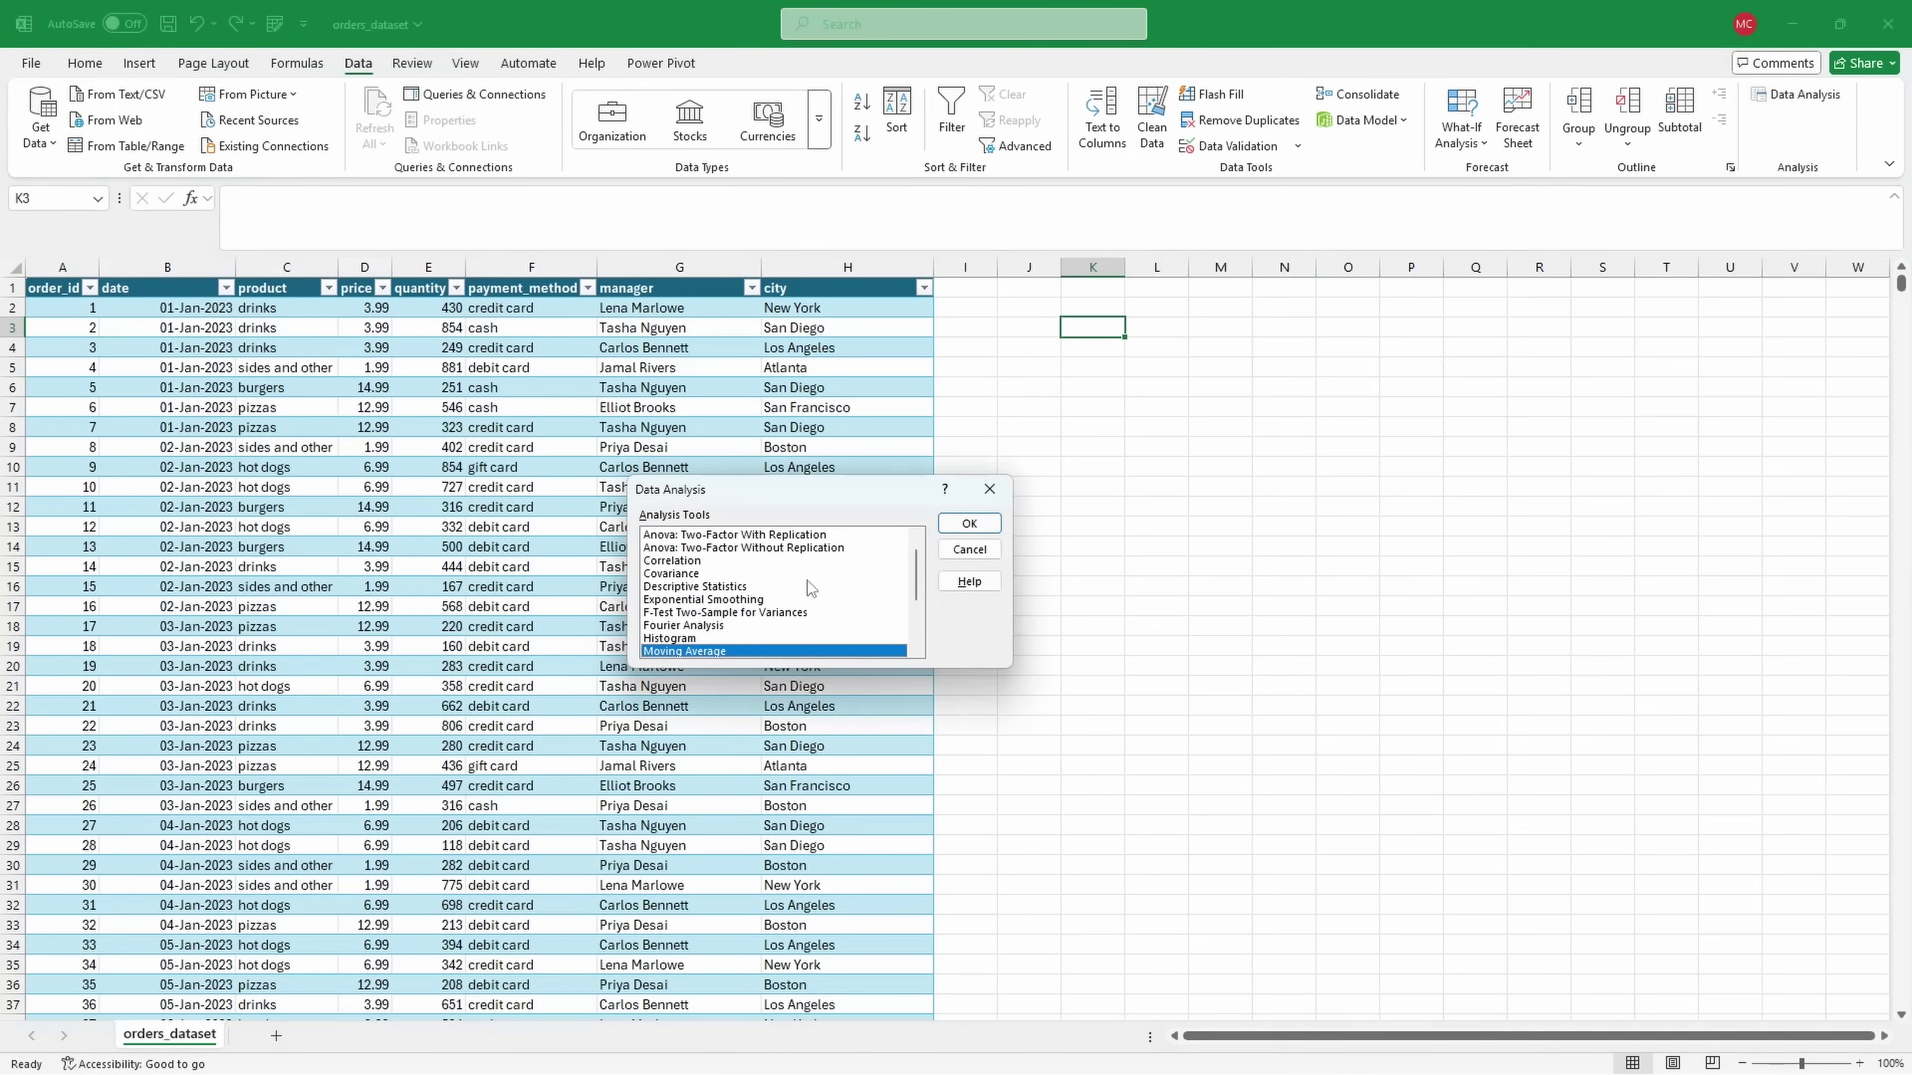
{"action": "left_click", "coordinate": [990, 489]}
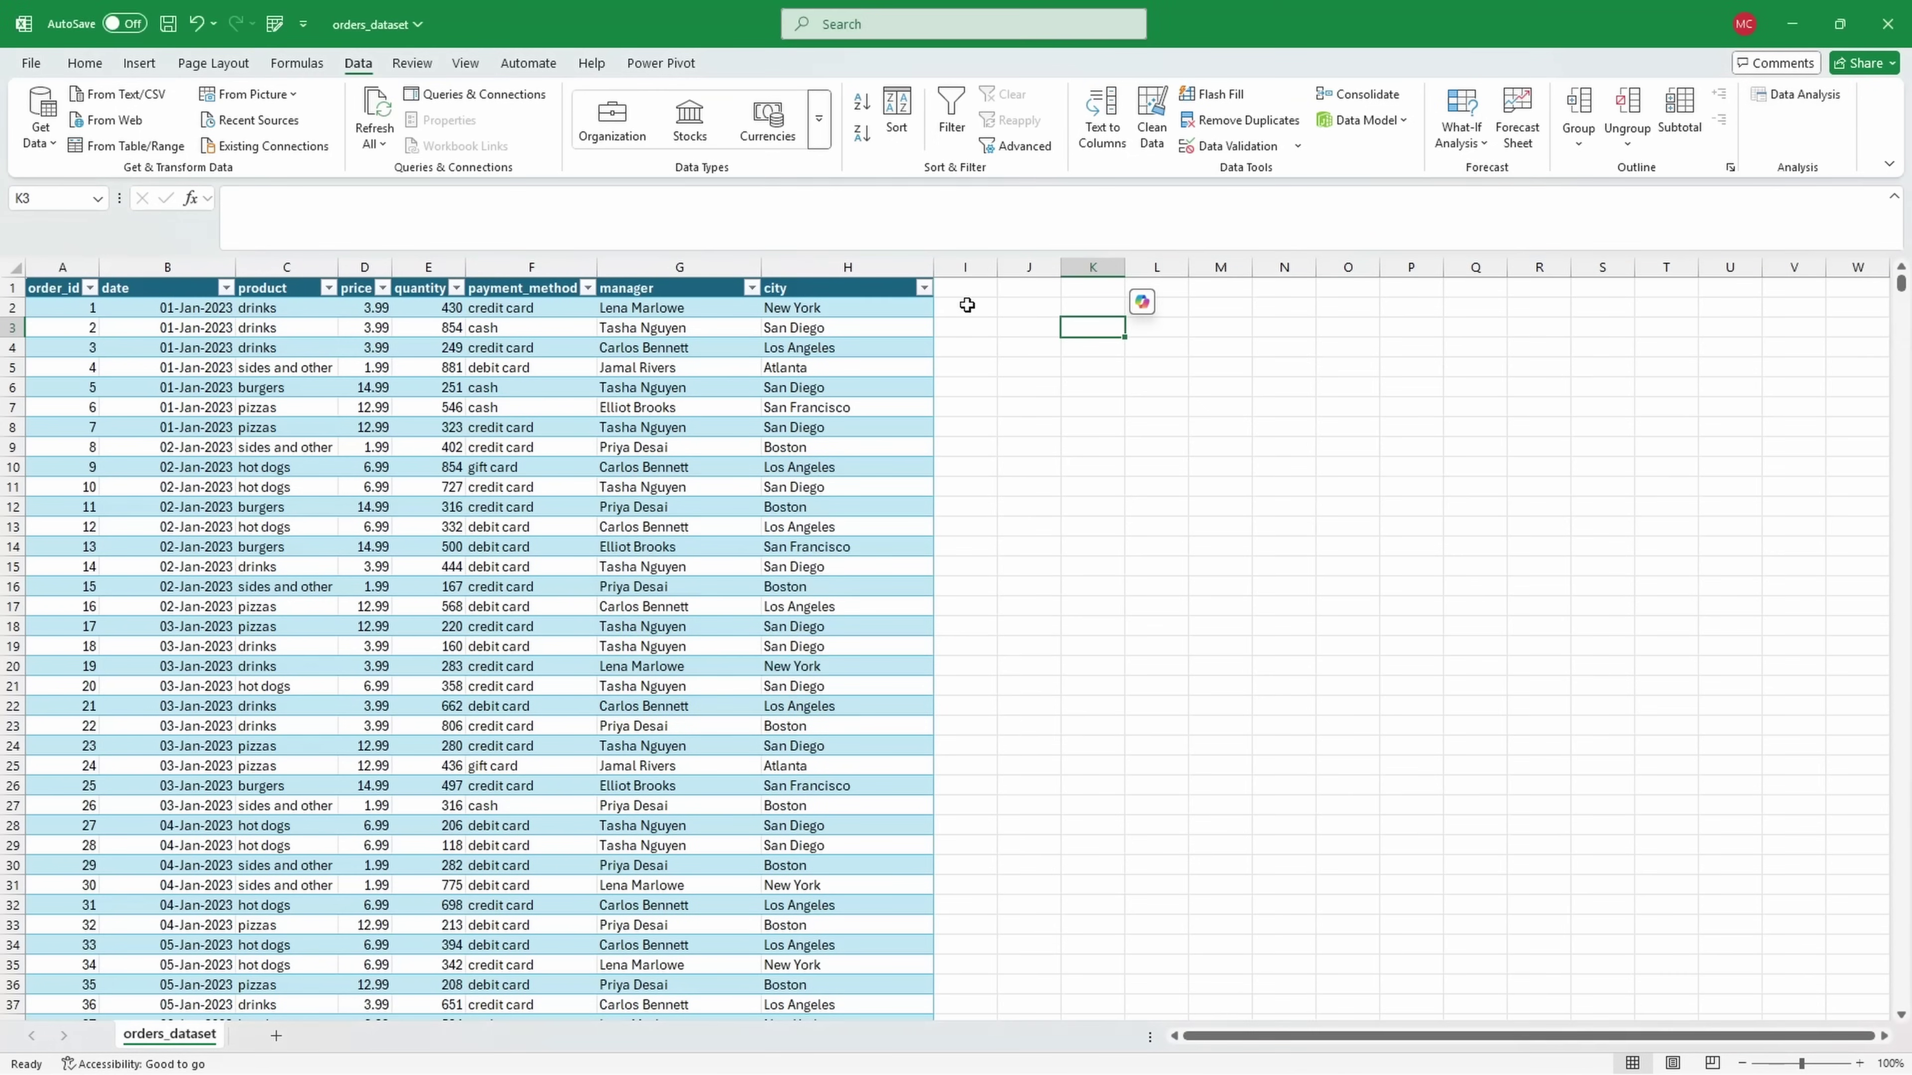
{"action": "left_click_drag", "start_coordinate": [999, 263], "coordinate": [1101, 264]}
{"action": "double_click", "coordinate": [1009, 291]}
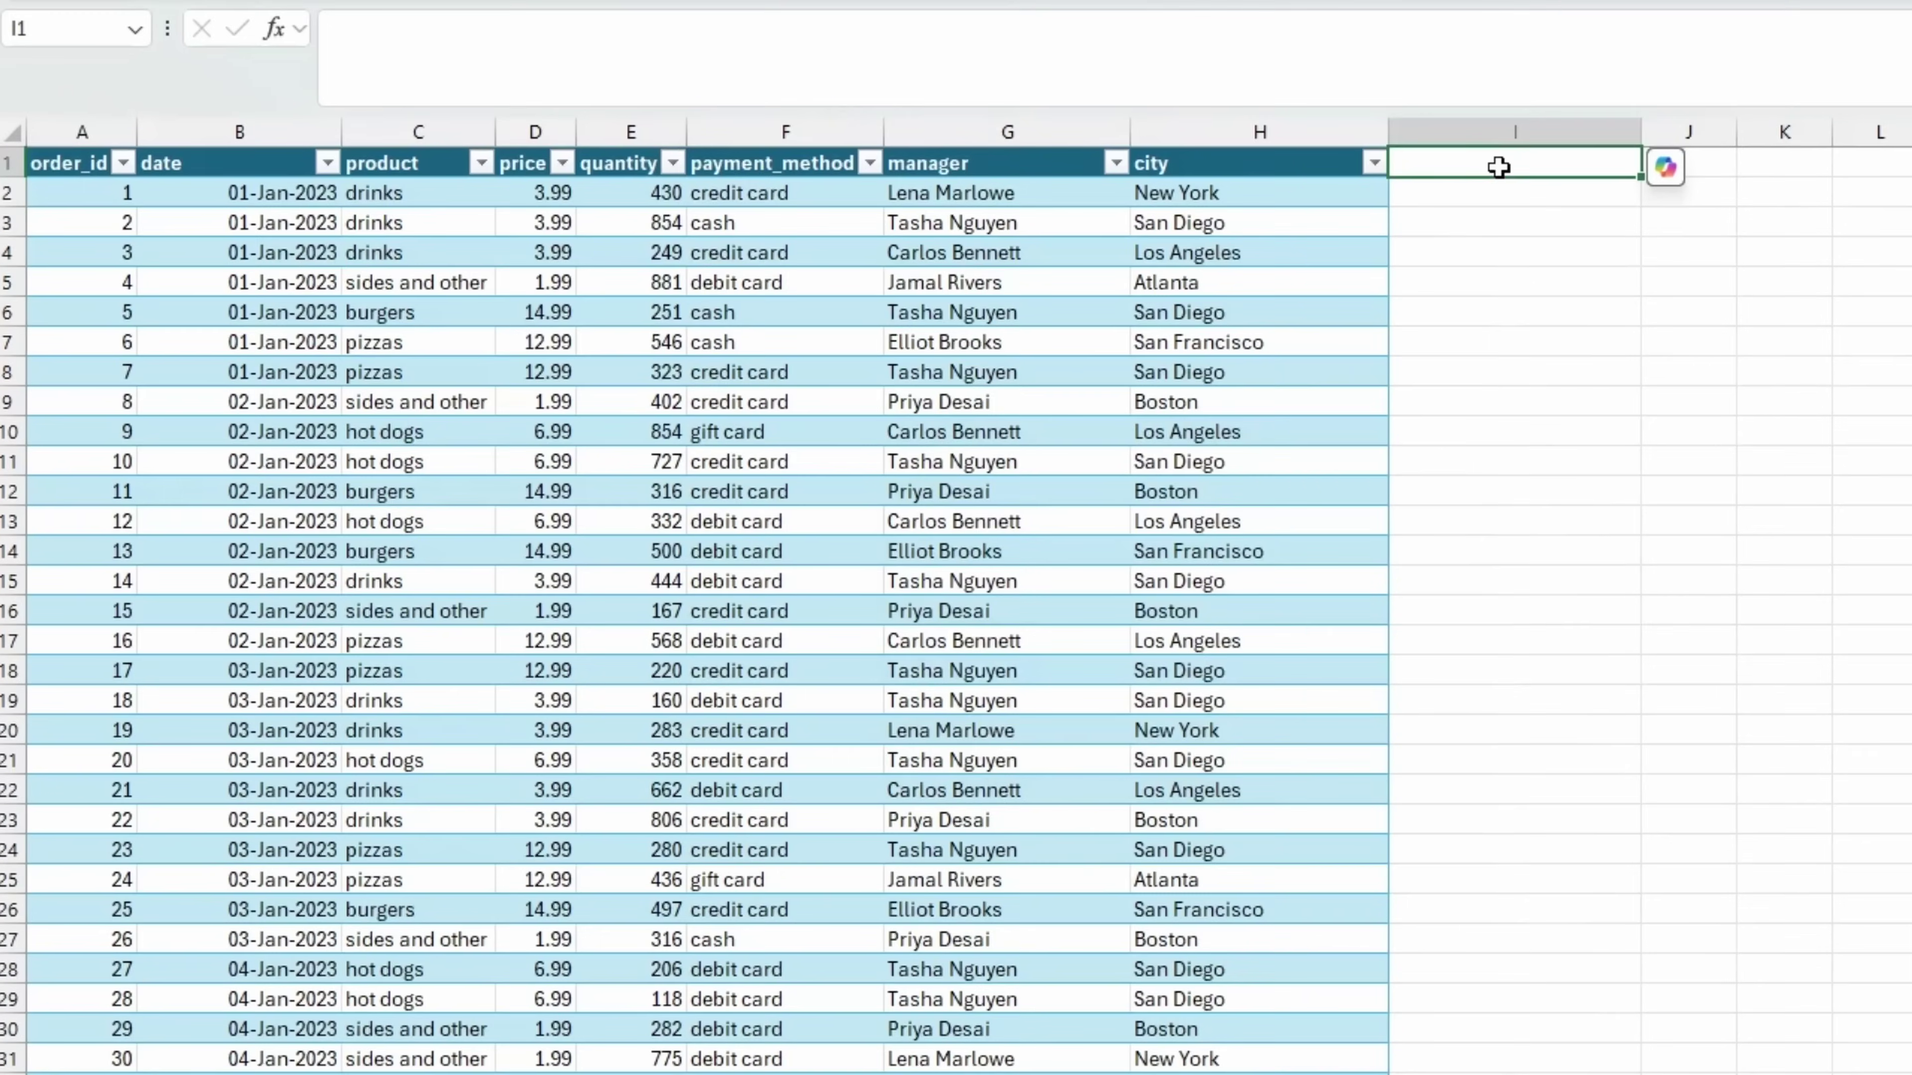
{"action": "key", "text": "Return"}
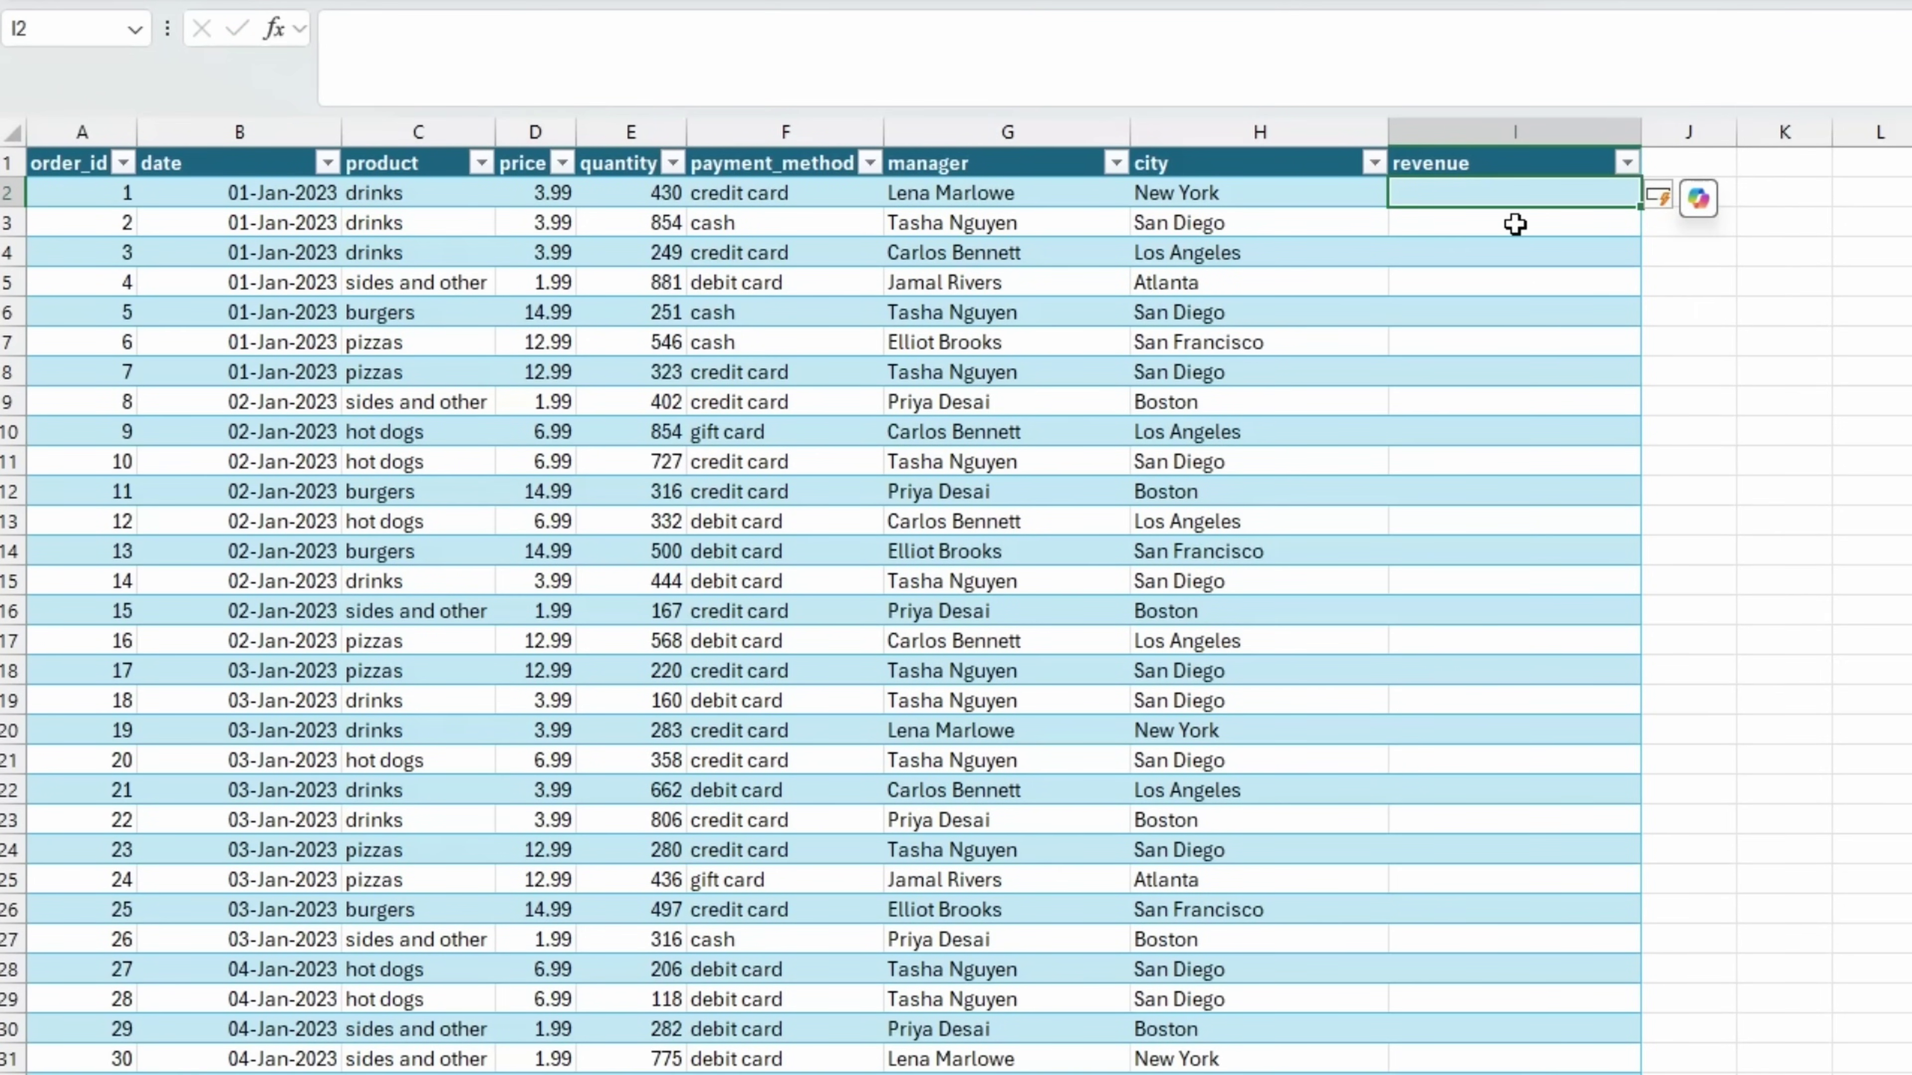
{"action": "type", "text": "="}
{"action": "left_click", "coordinate": [521, 196]}
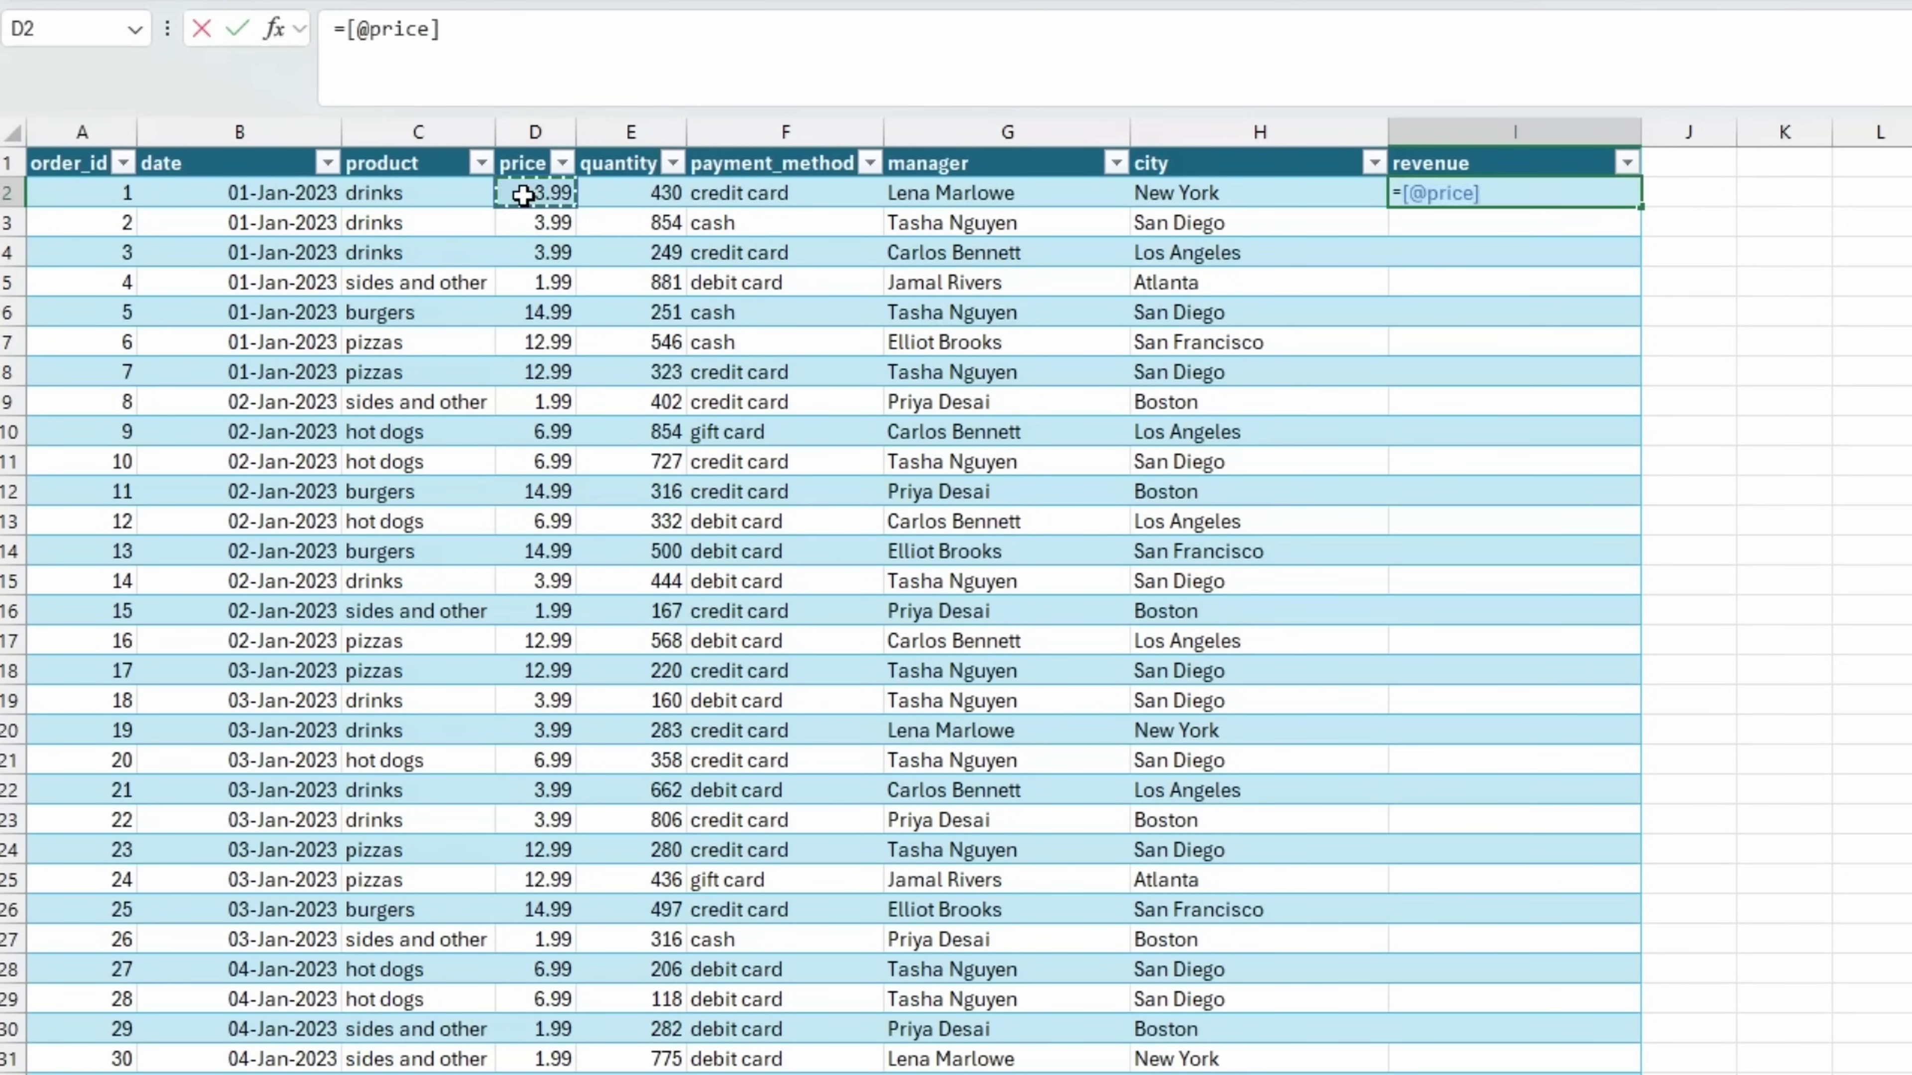
{"action": "type", "text": "*"}
{"action": "left_click", "coordinate": [618, 205]}
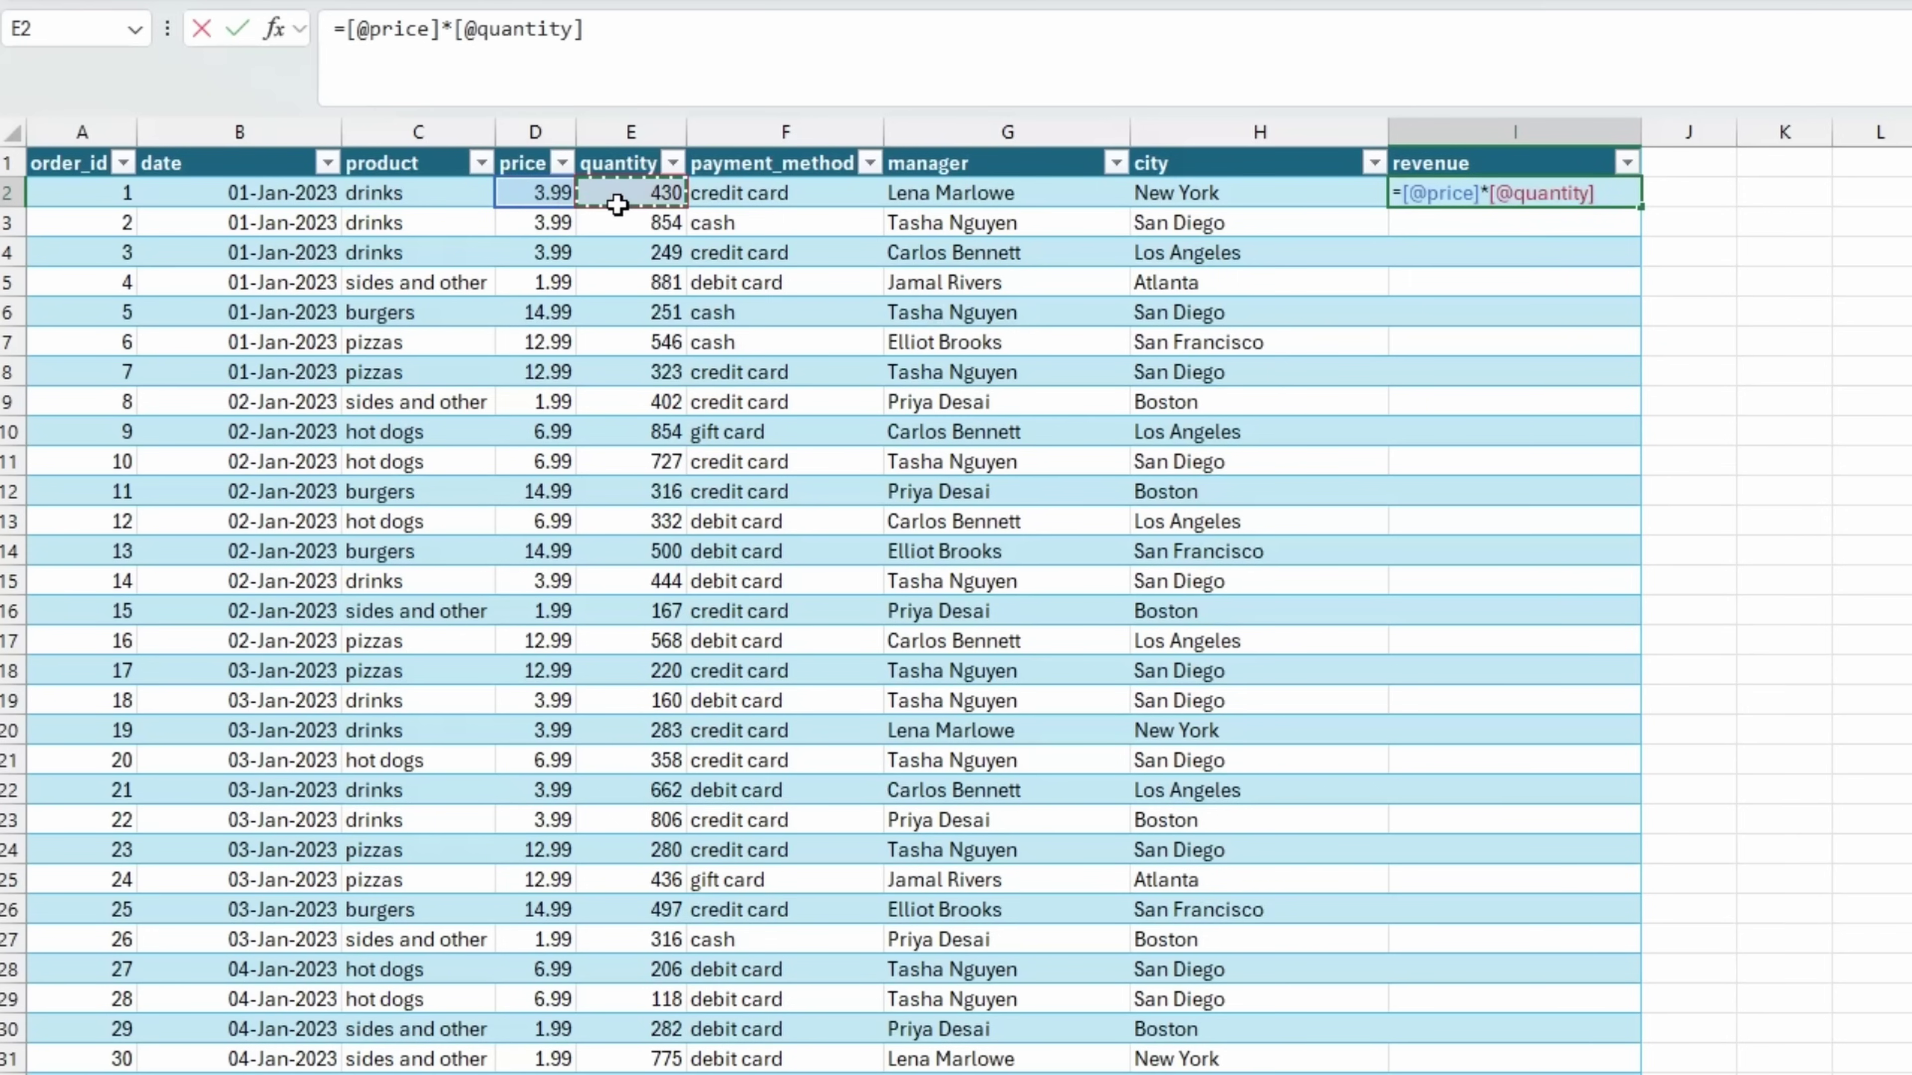
{"action": "key", "text": "Return"}
{"action": "left_click", "coordinate": [1325, 367]}
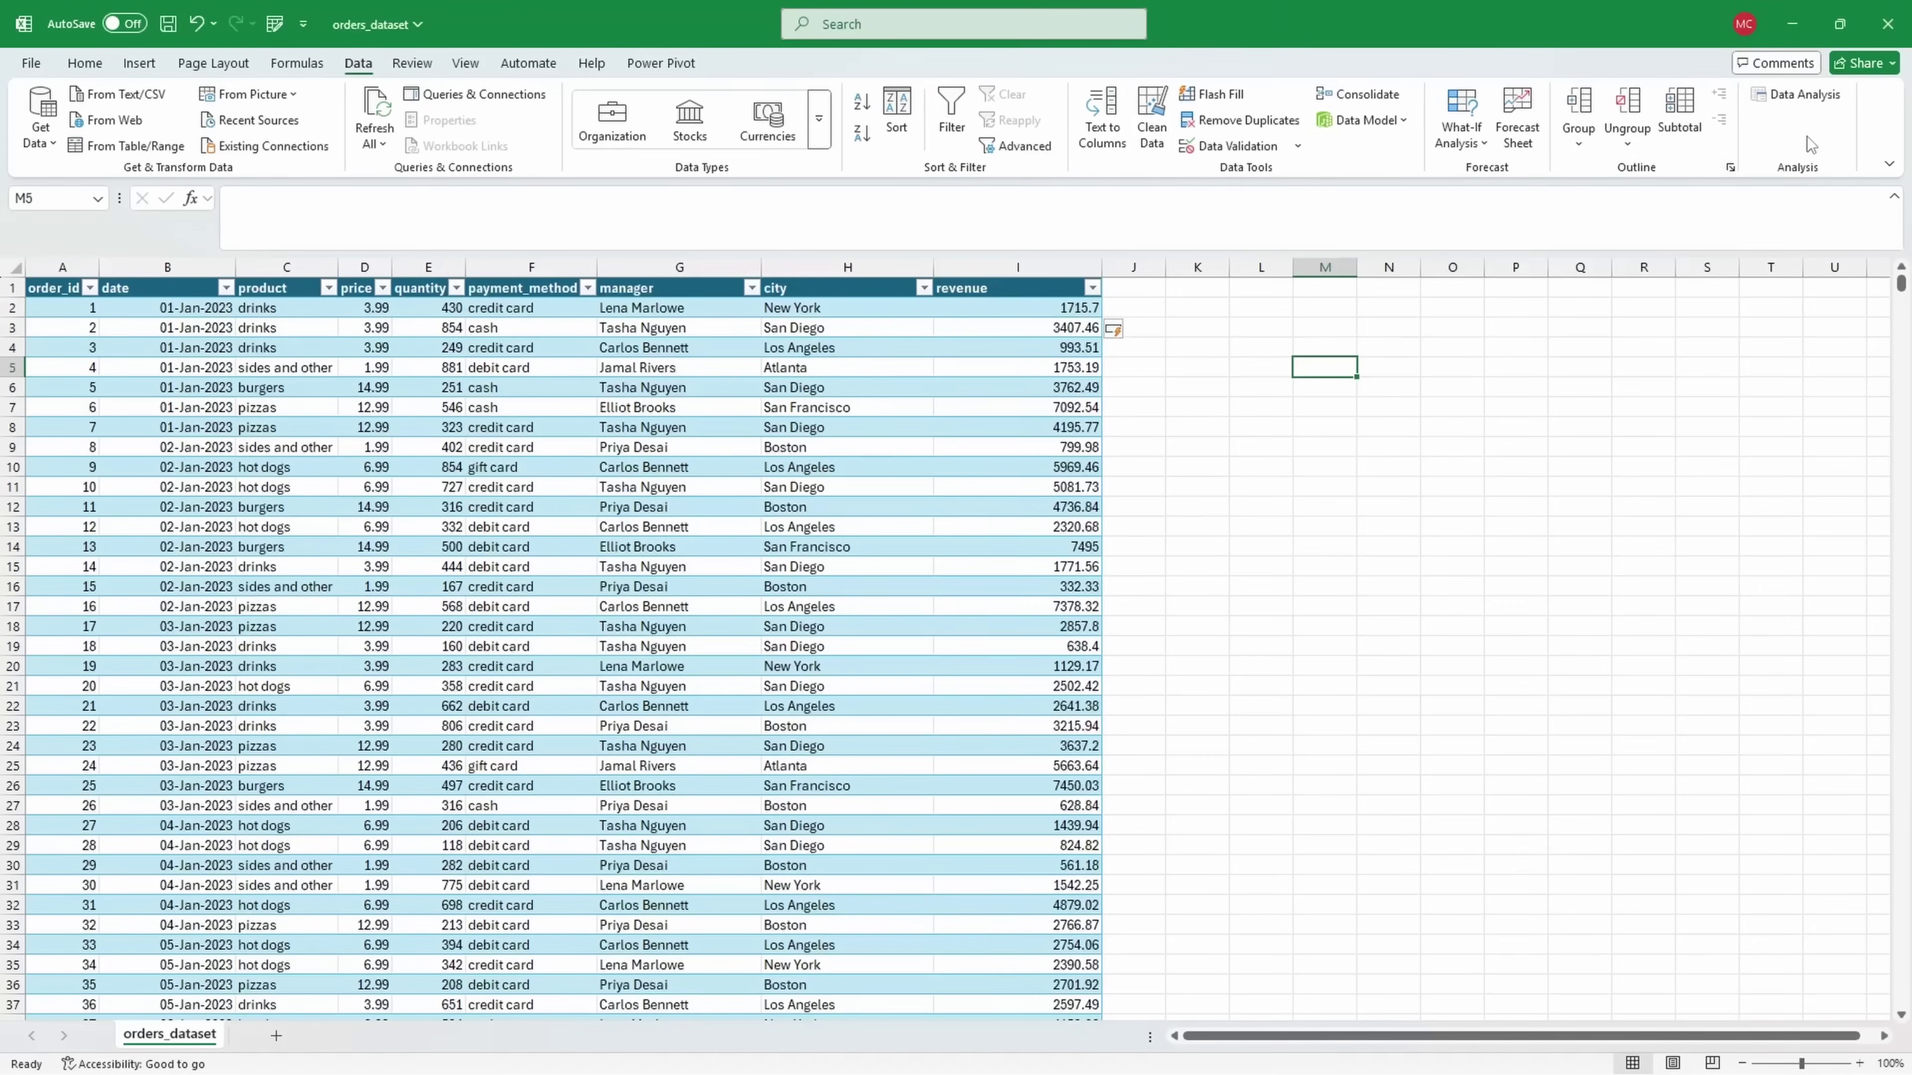
Step: Set up Descriptive Statistics with the revenue column, I2 to the last row, as input range
{"action": "left_click", "coordinate": [1818, 103]}
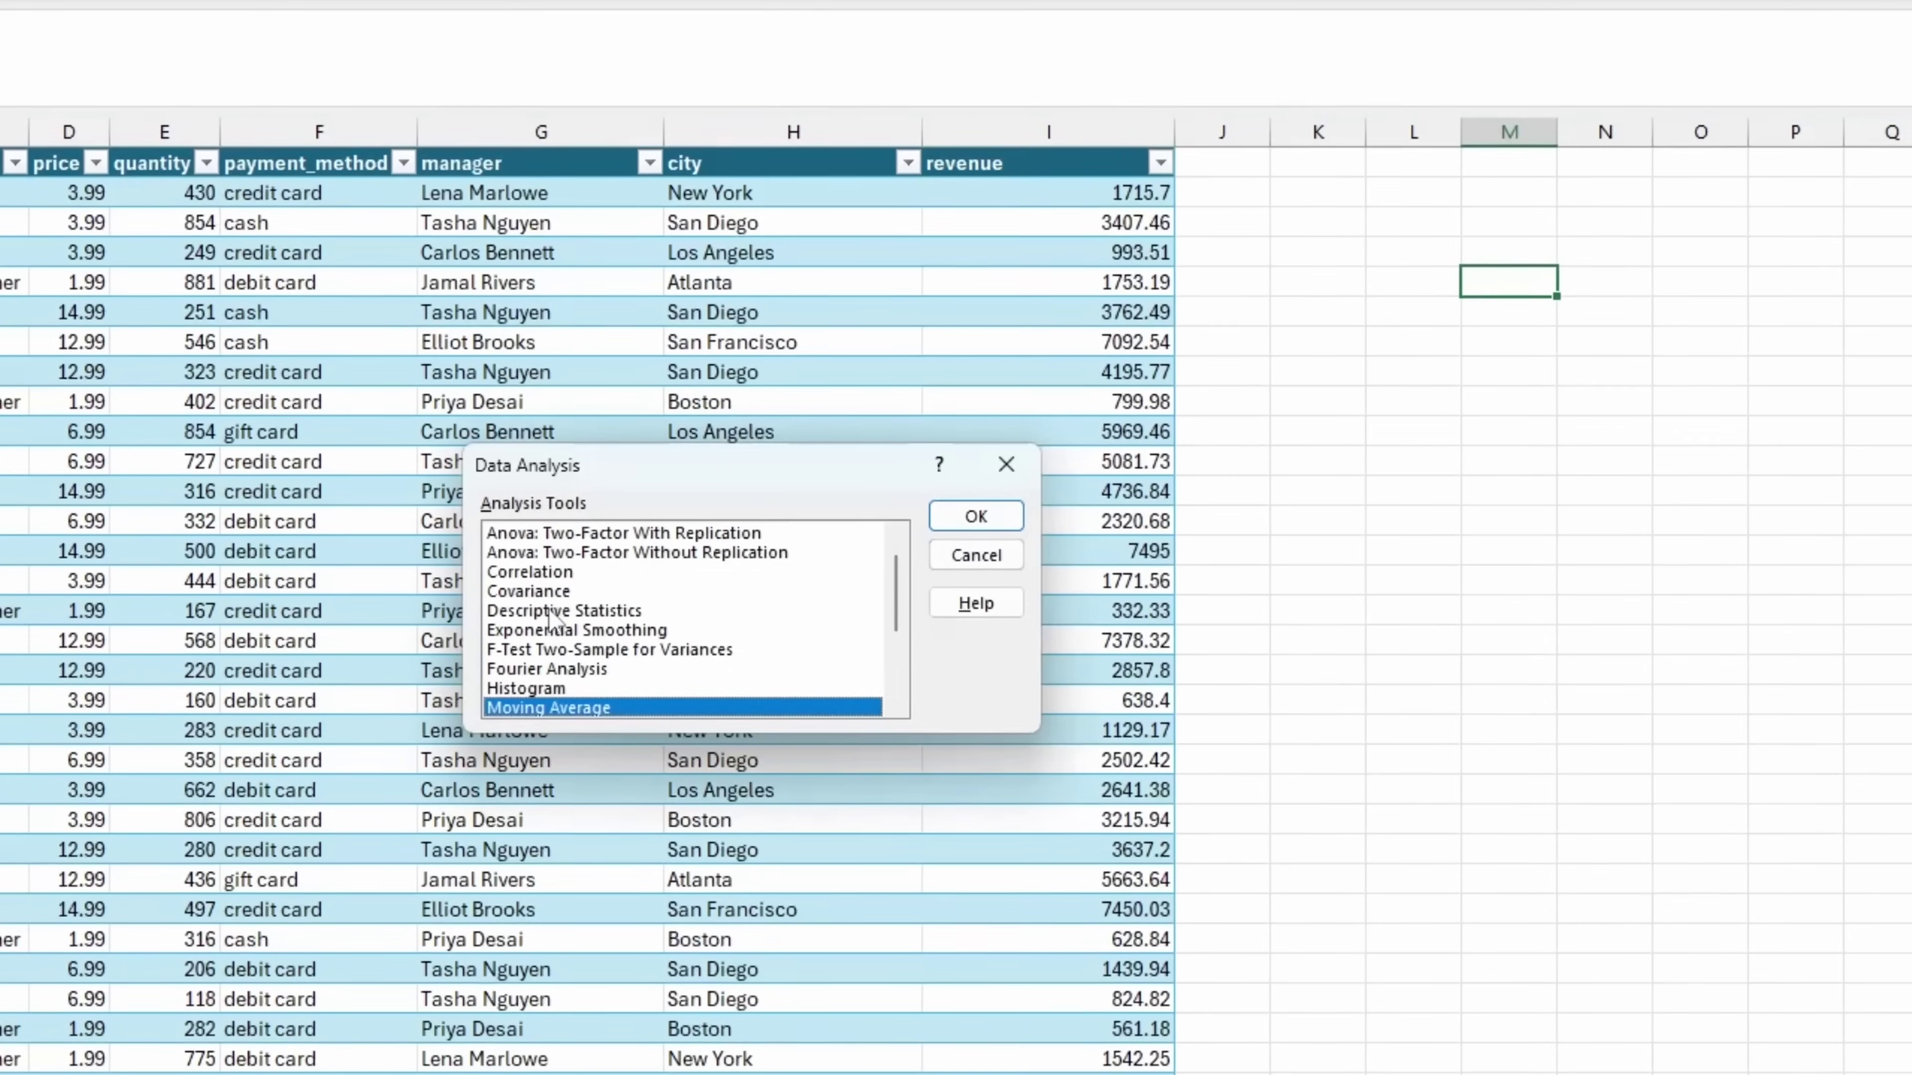
{"action": "left_click", "coordinate": [757, 585]}
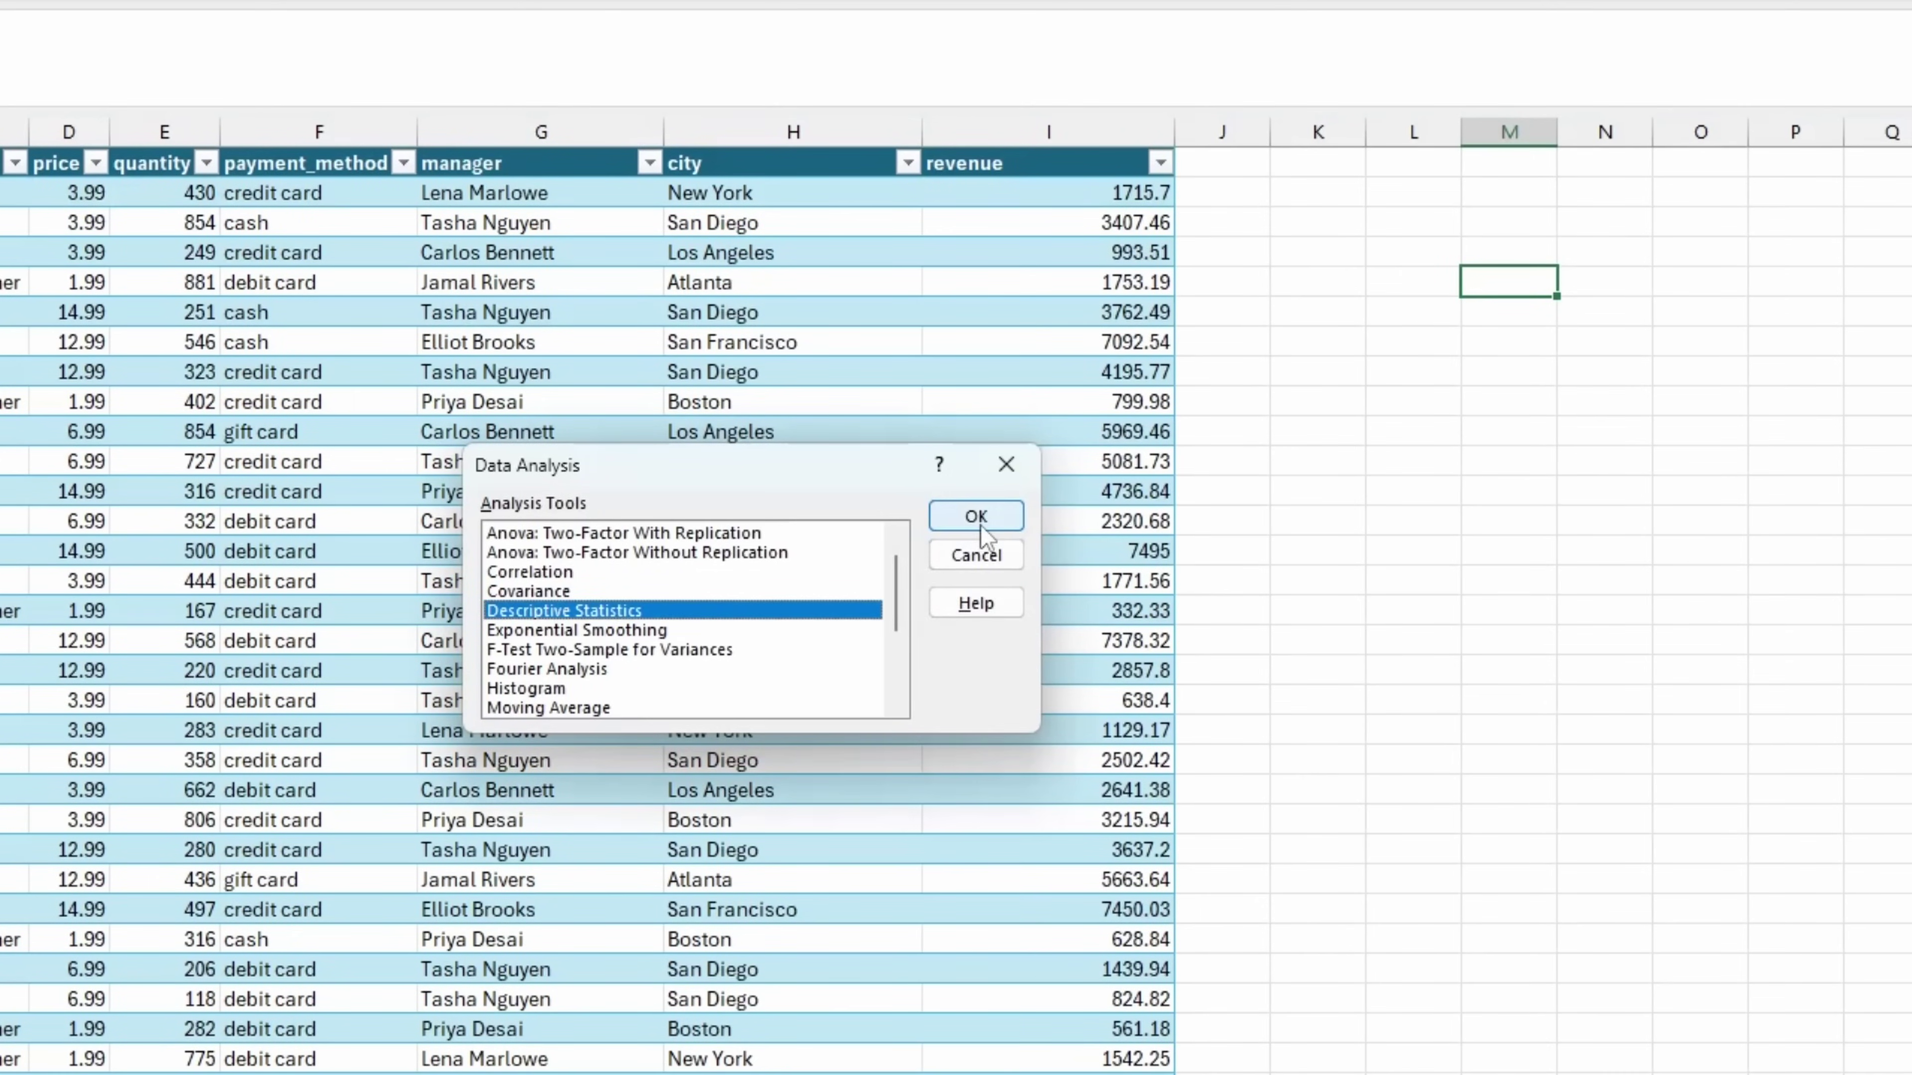
{"action": "left_click", "coordinate": [934, 512]}
{"action": "left_click", "coordinate": [866, 417]}
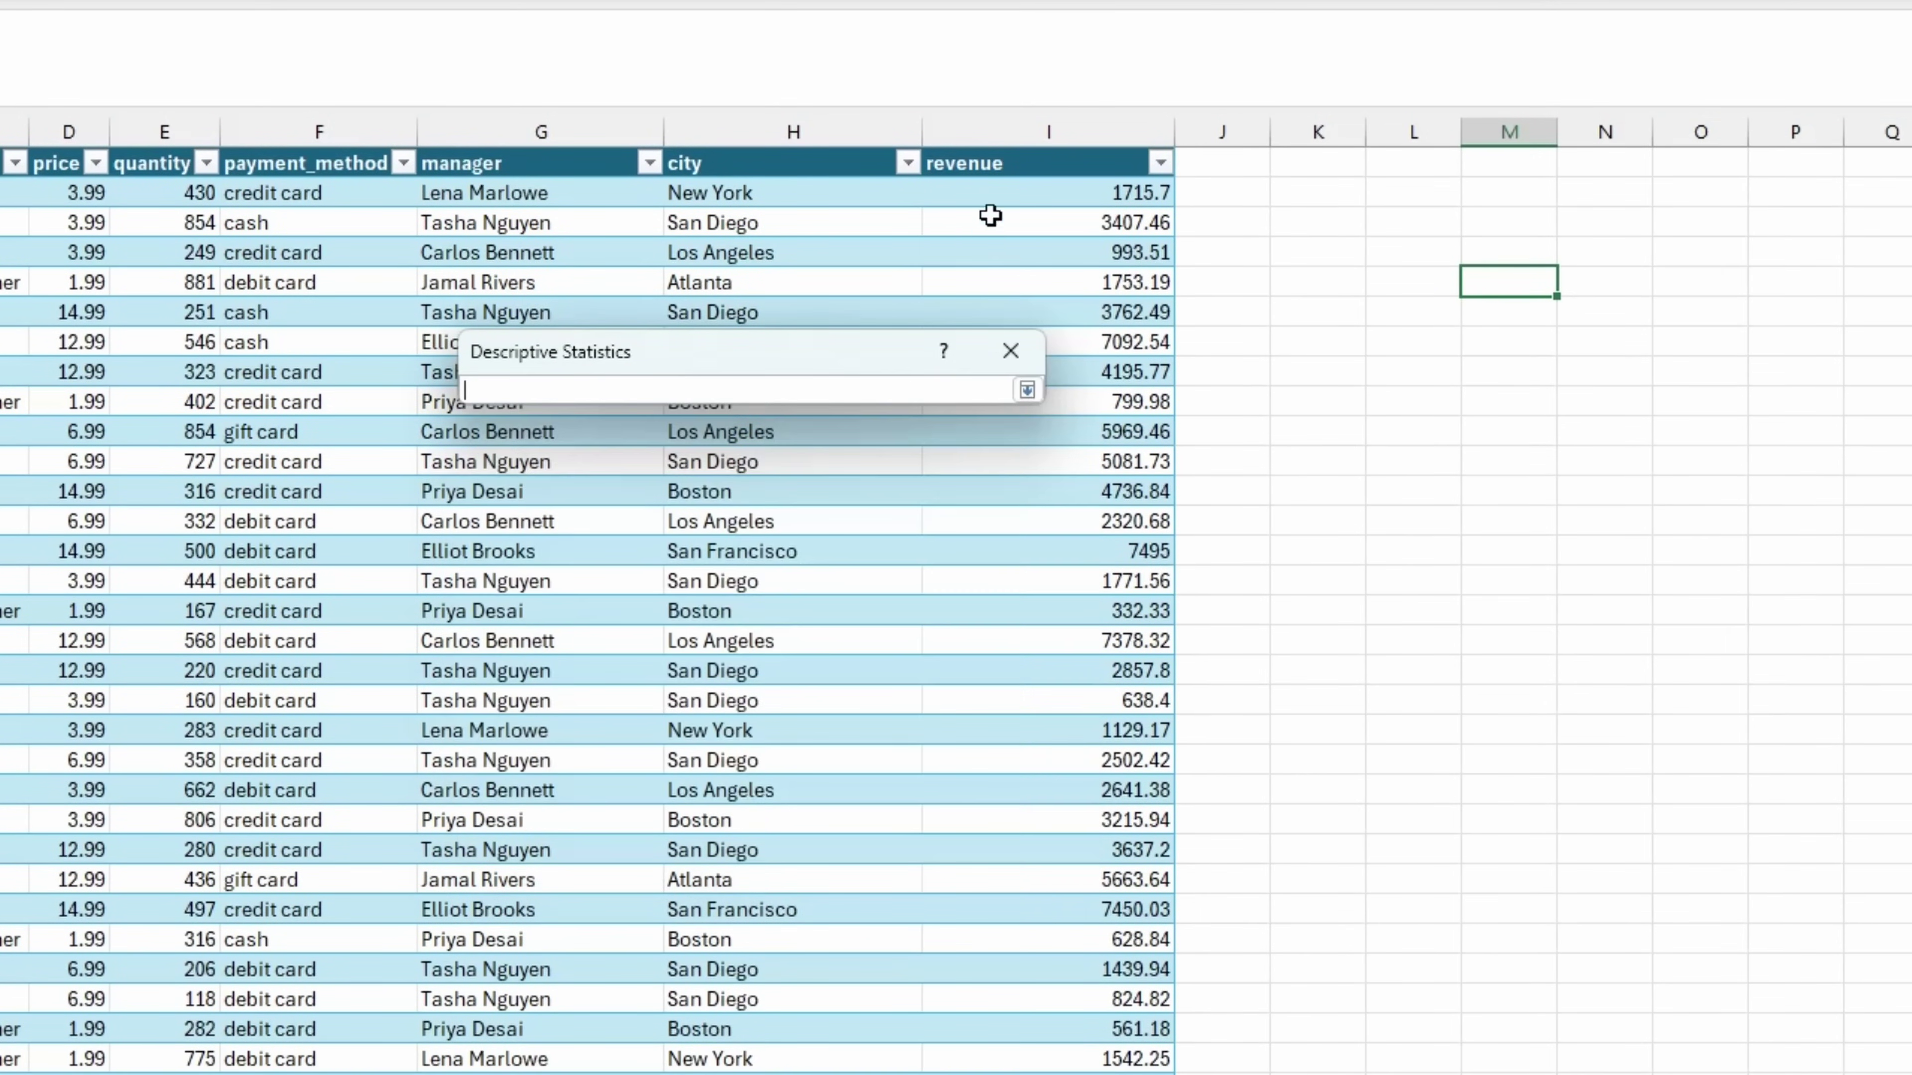
{"action": "left_click", "coordinate": [995, 195]}
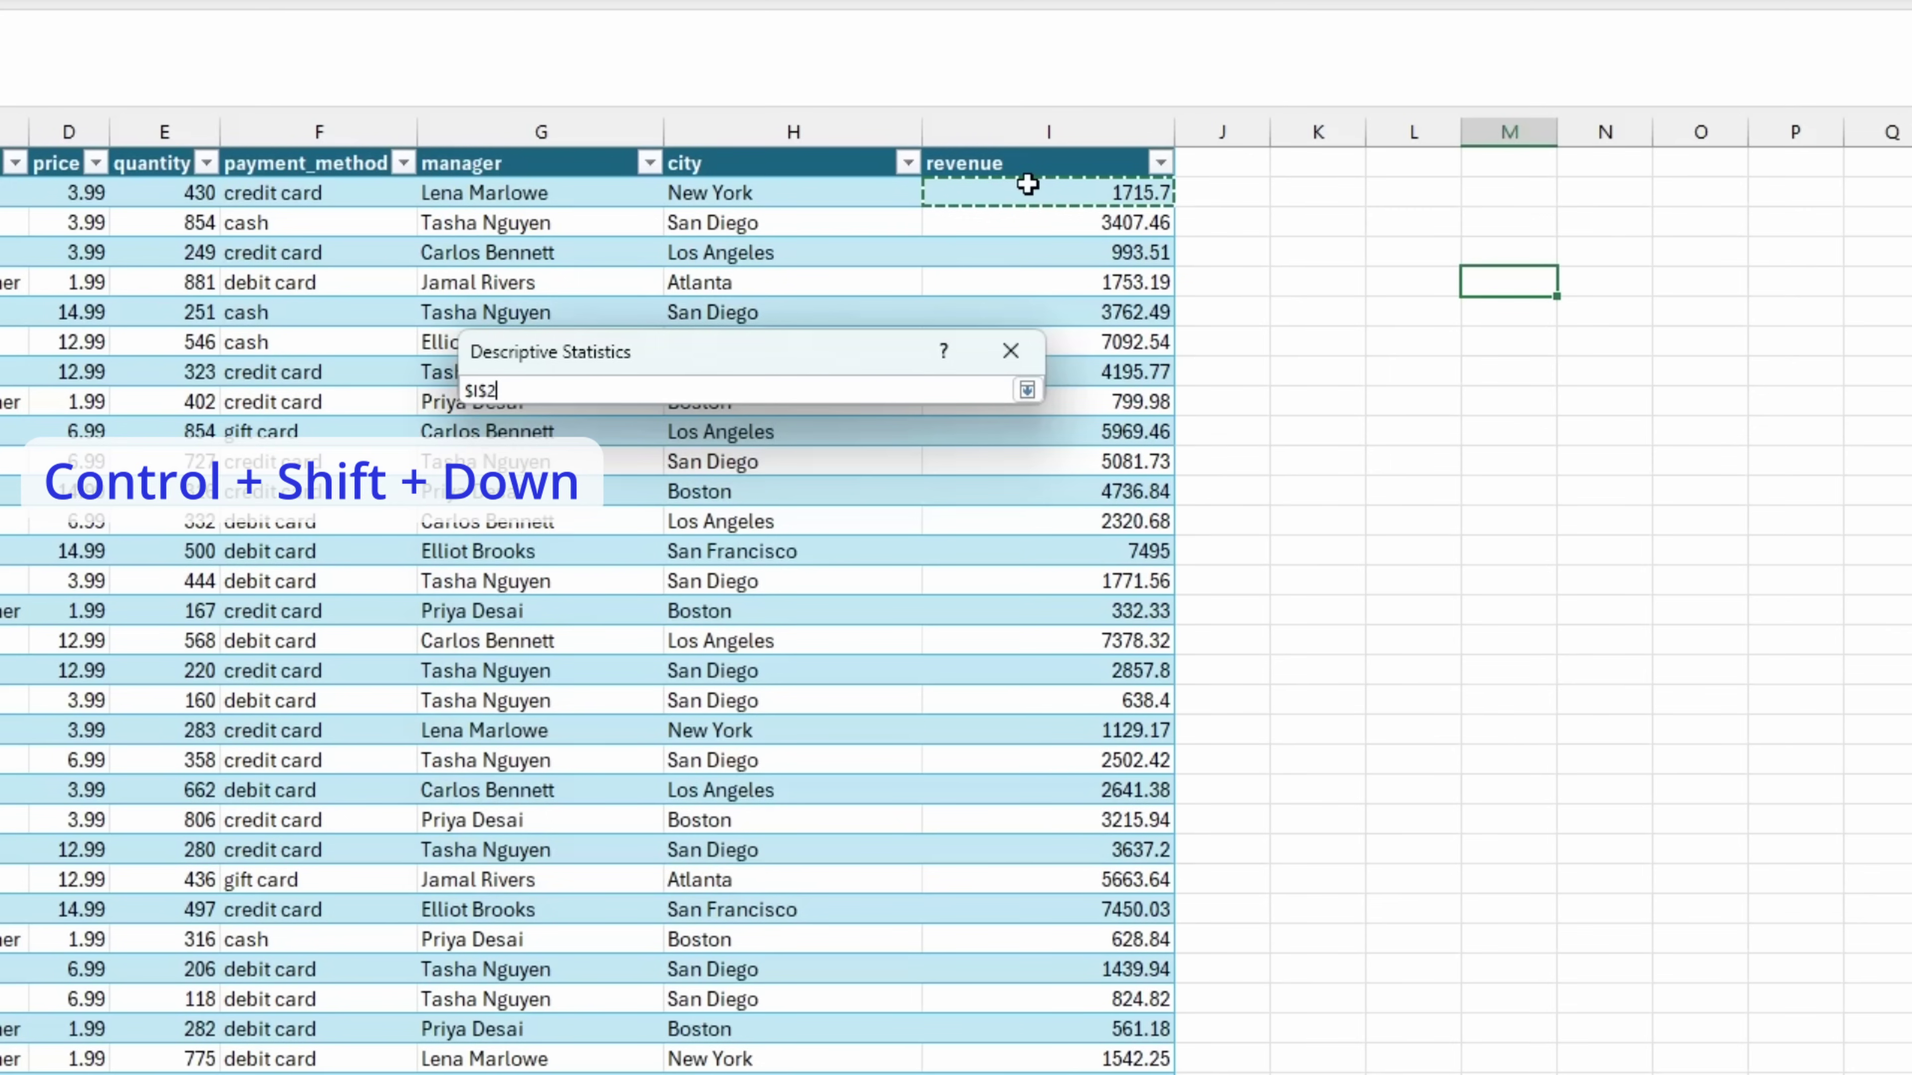
{"action": "key", "text": "ctrl+shift+Down"}
{"action": "key", "text": "Return"}
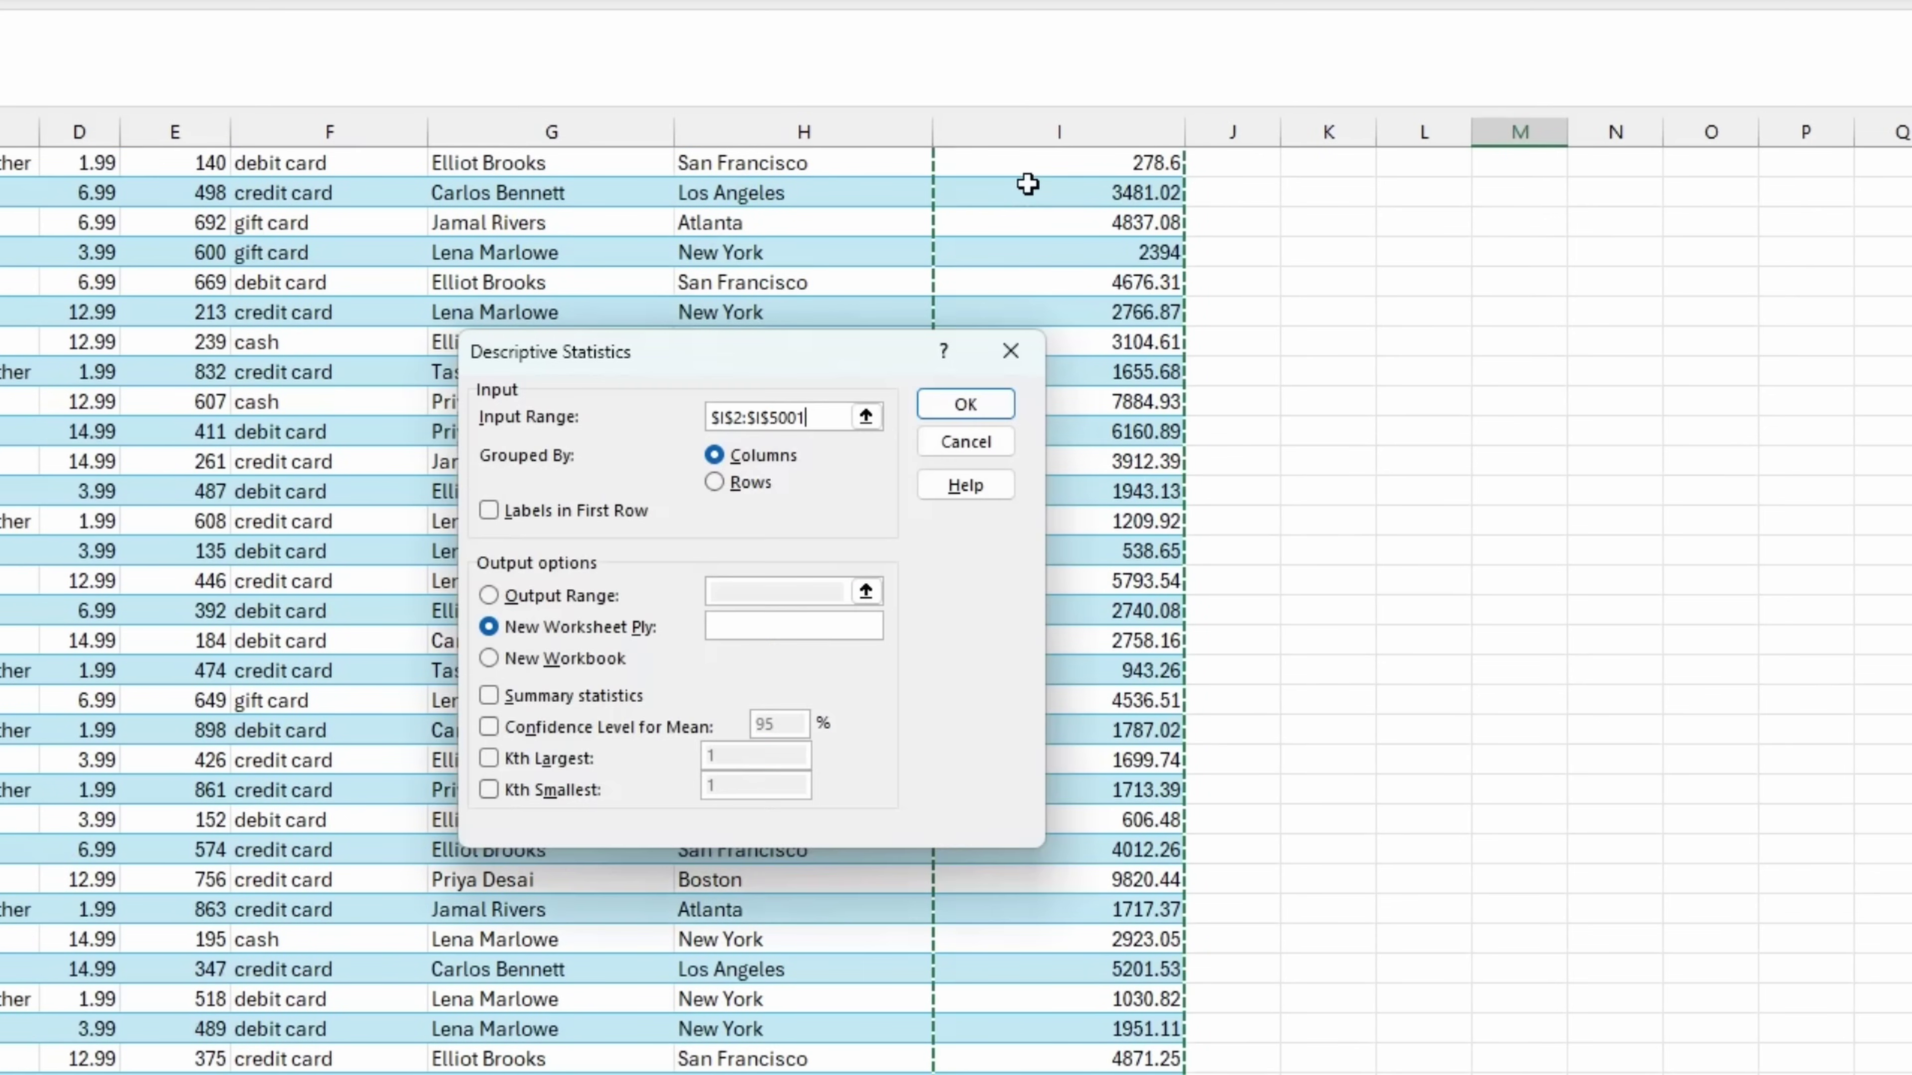
Step: Send the output to column L on this sheet with Summary statistics checked, and run it
{"action": "left_click", "coordinate": [584, 599]}
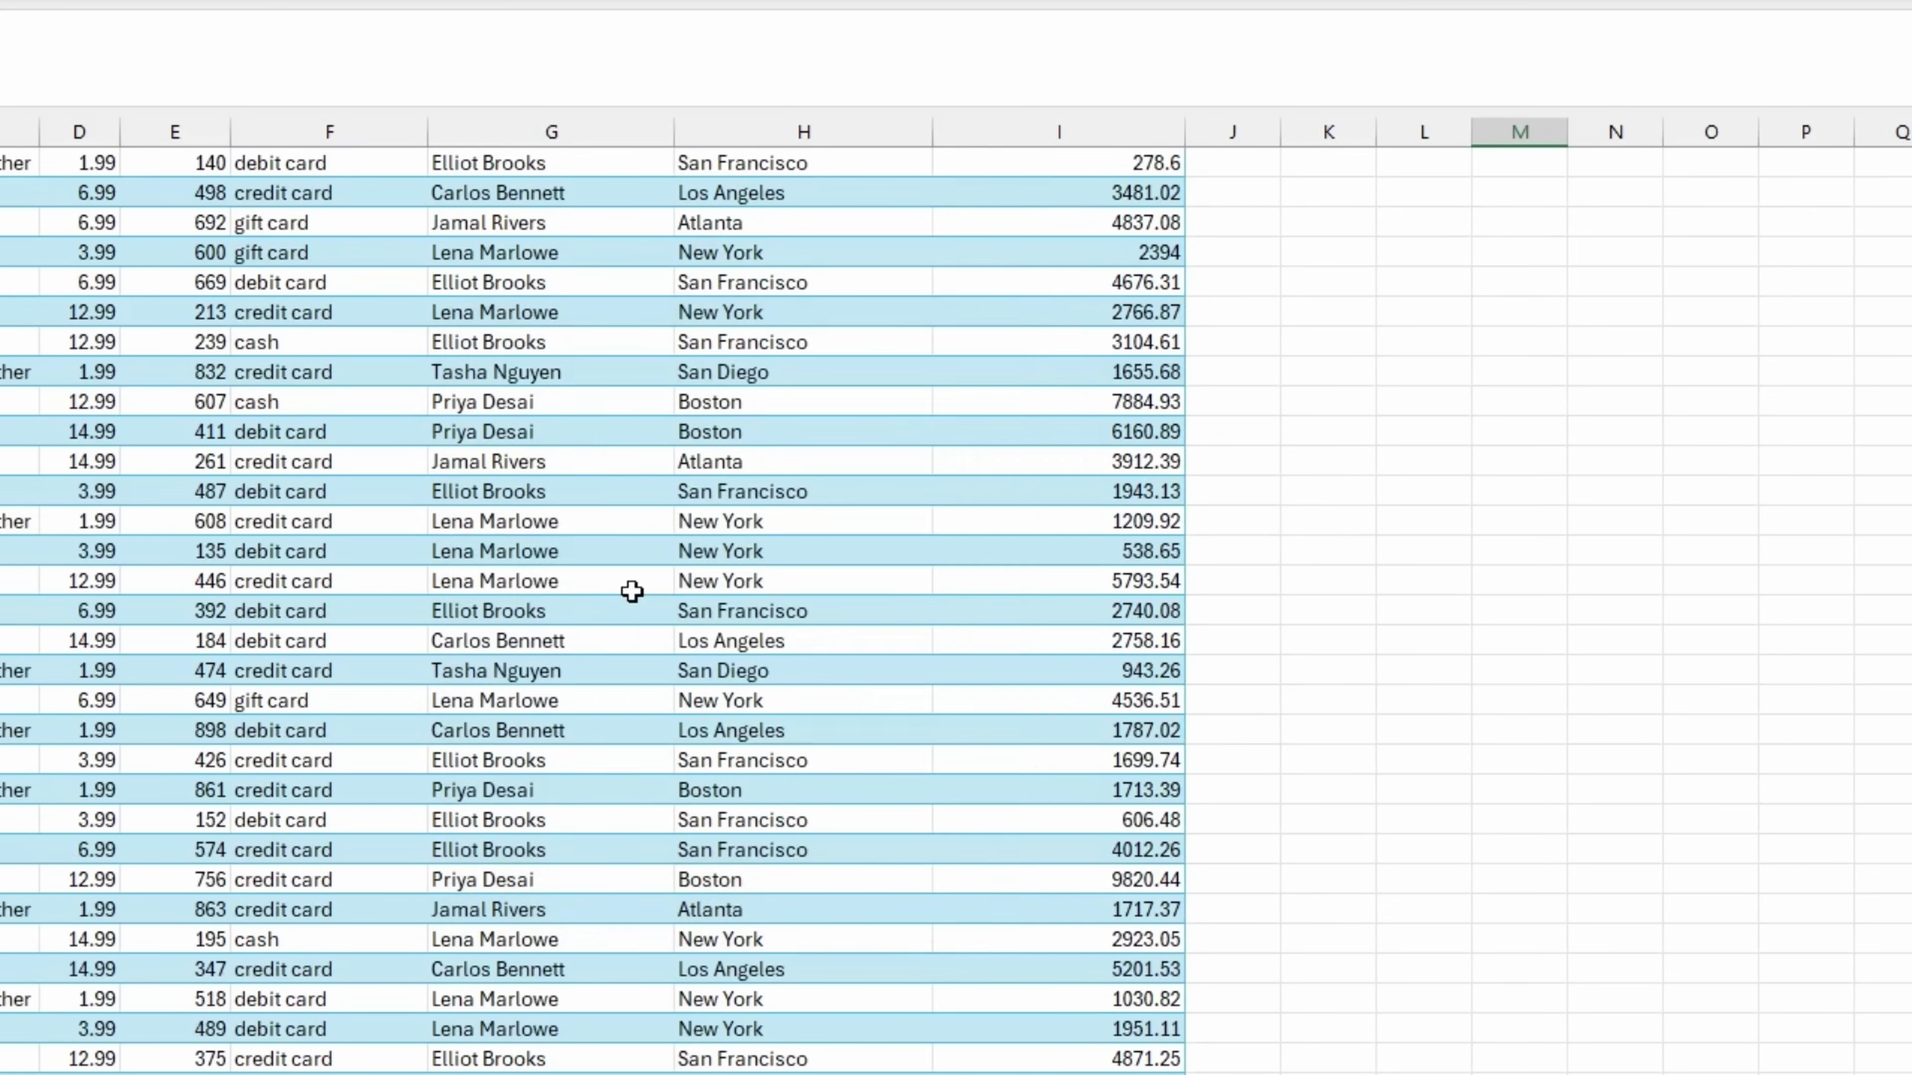
{"action": "left_click", "coordinate": [858, 585]}
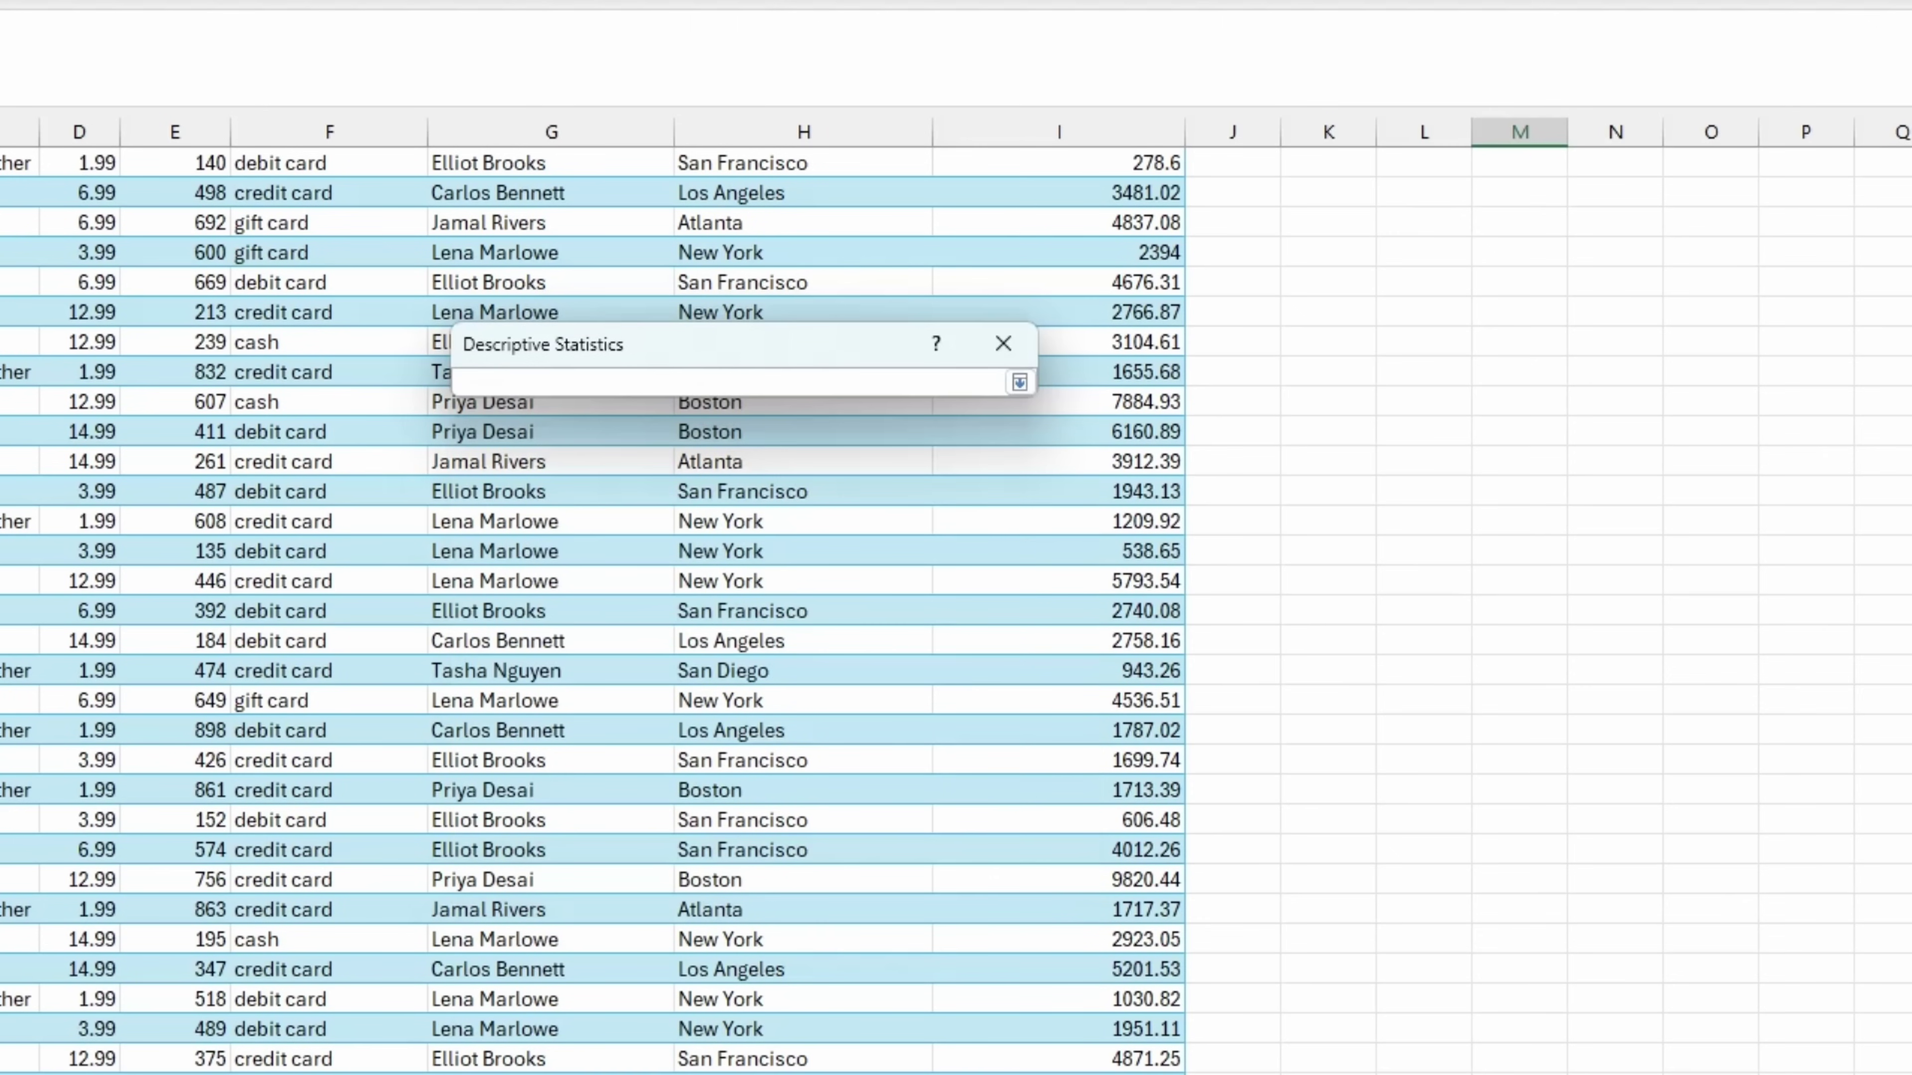
{"action": "scroll", "coordinate": [956, 602], "scroll_direction": "up", "scroll_amount": 15}
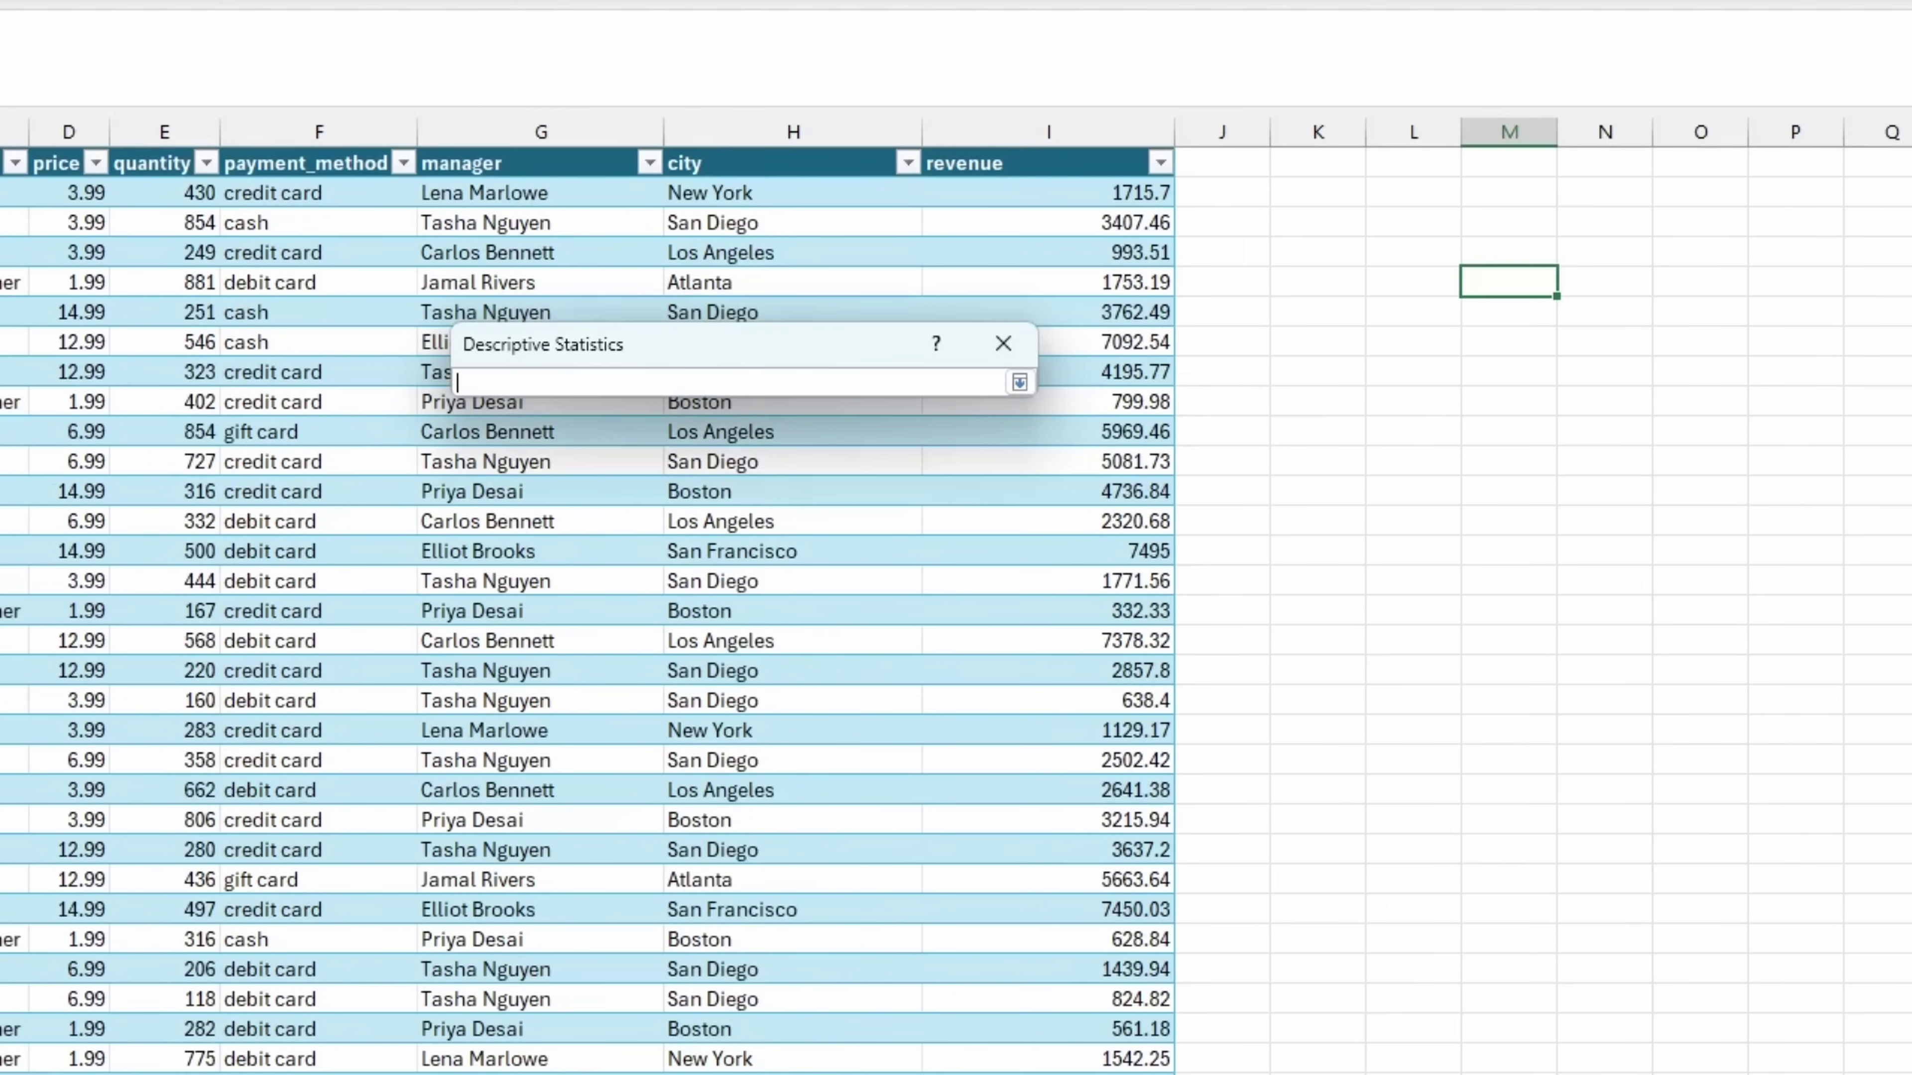
{"action": "left_click", "coordinate": [1419, 198]}
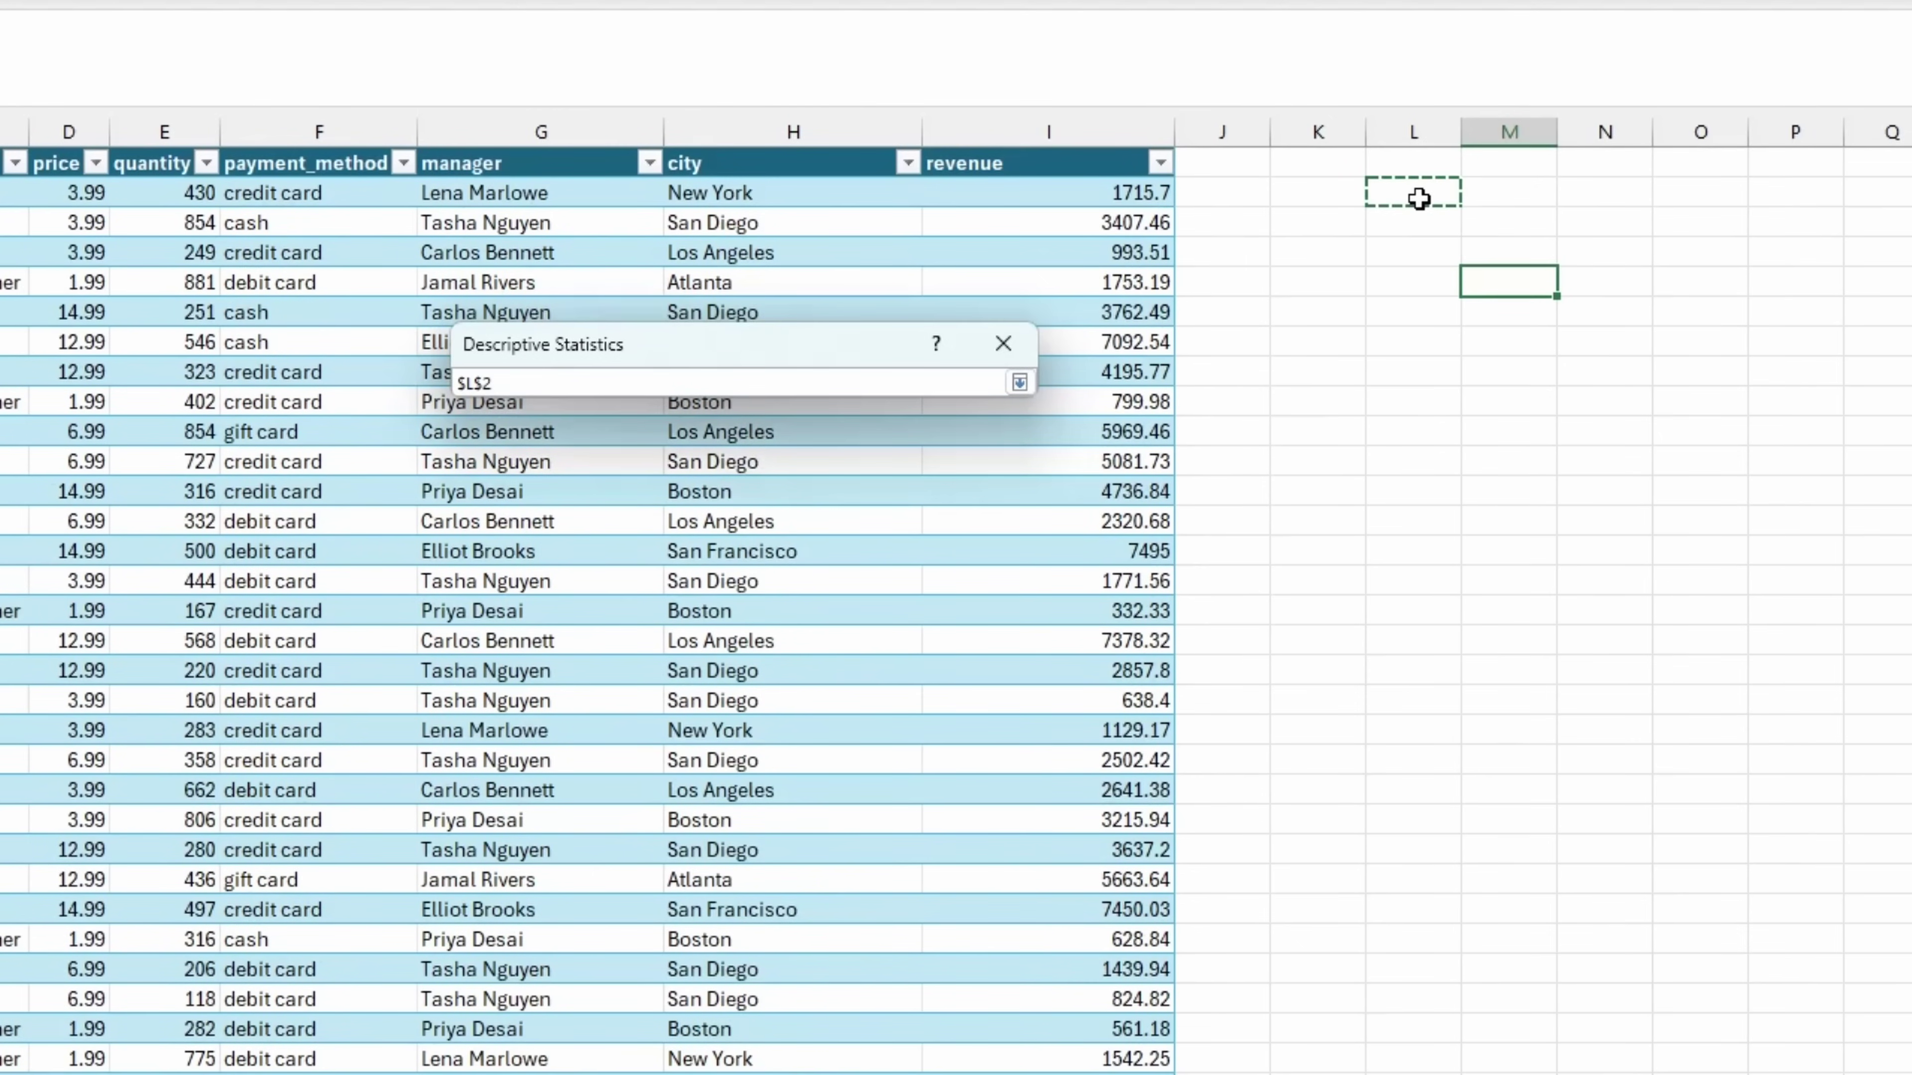
{"action": "key", "text": "Return"}
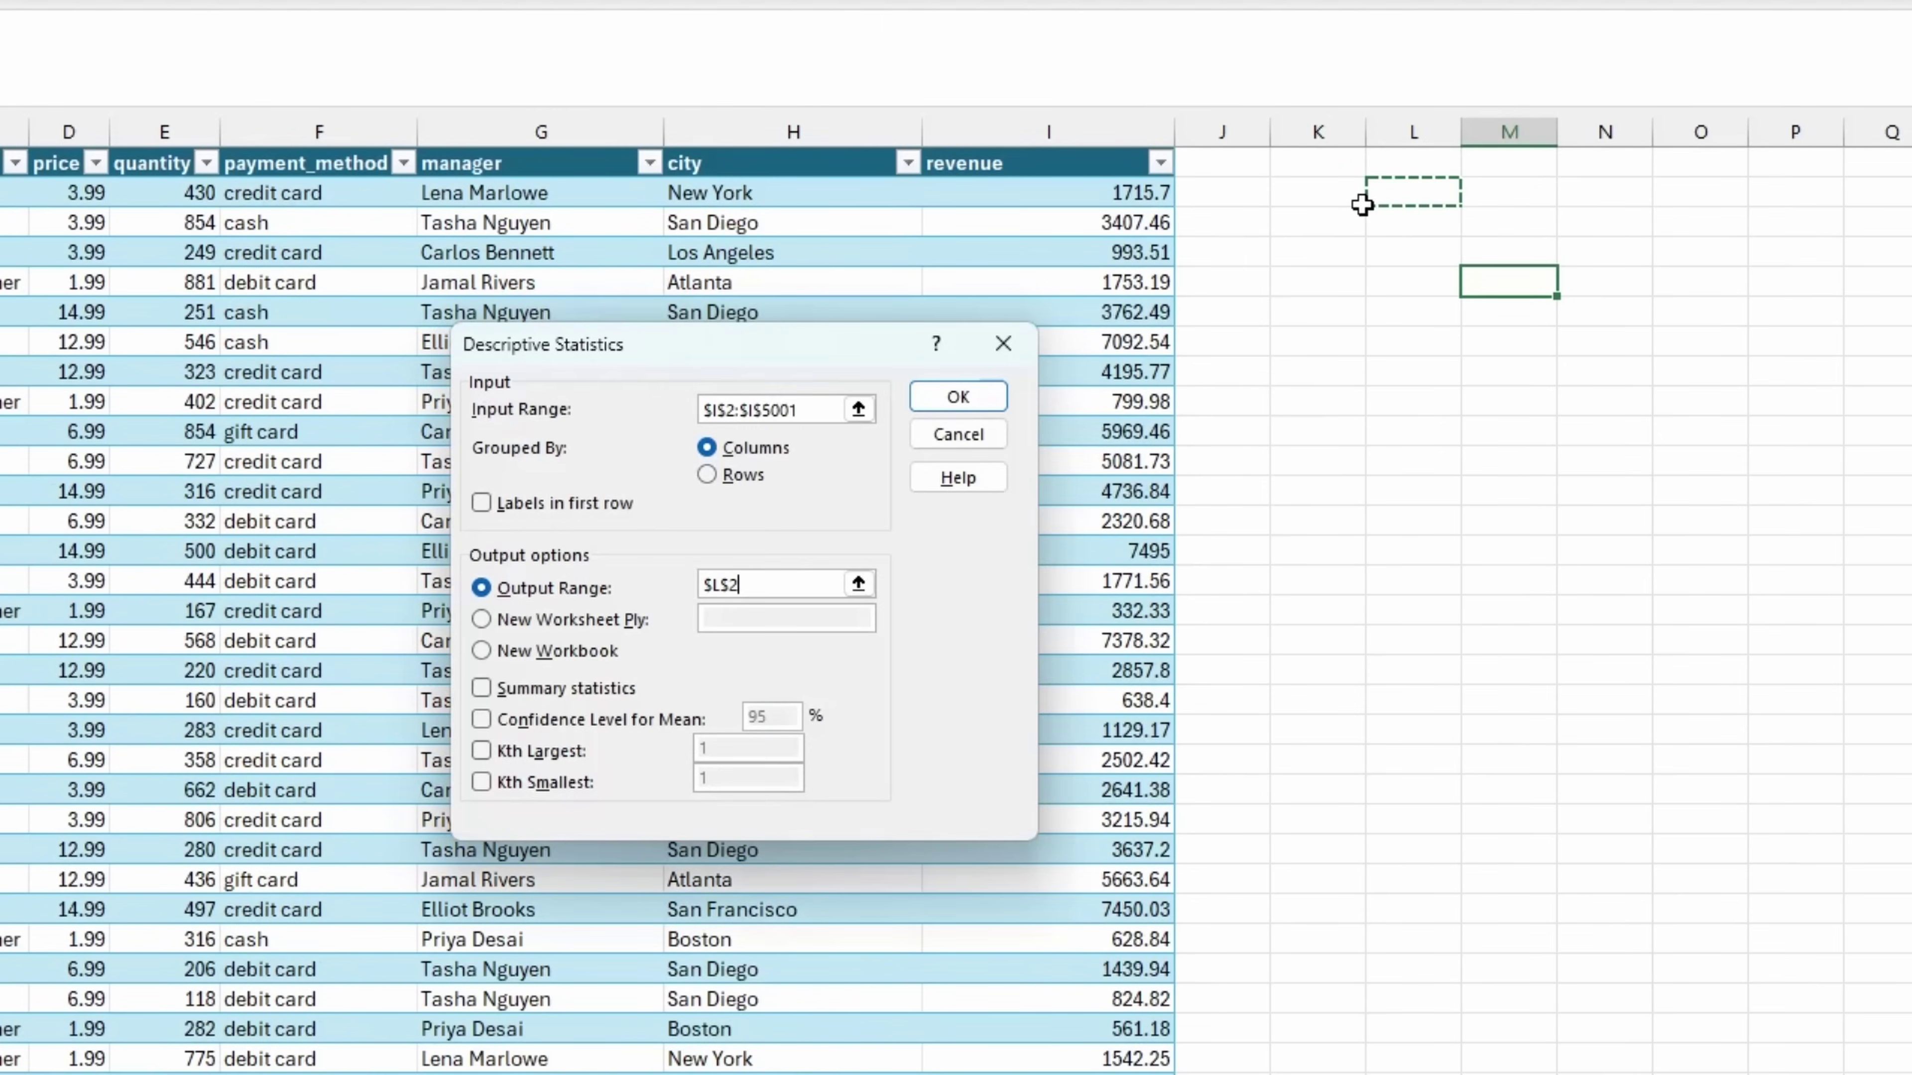
{"action": "left_click", "coordinate": [479, 696]}
{"action": "left_click", "coordinate": [934, 397]}
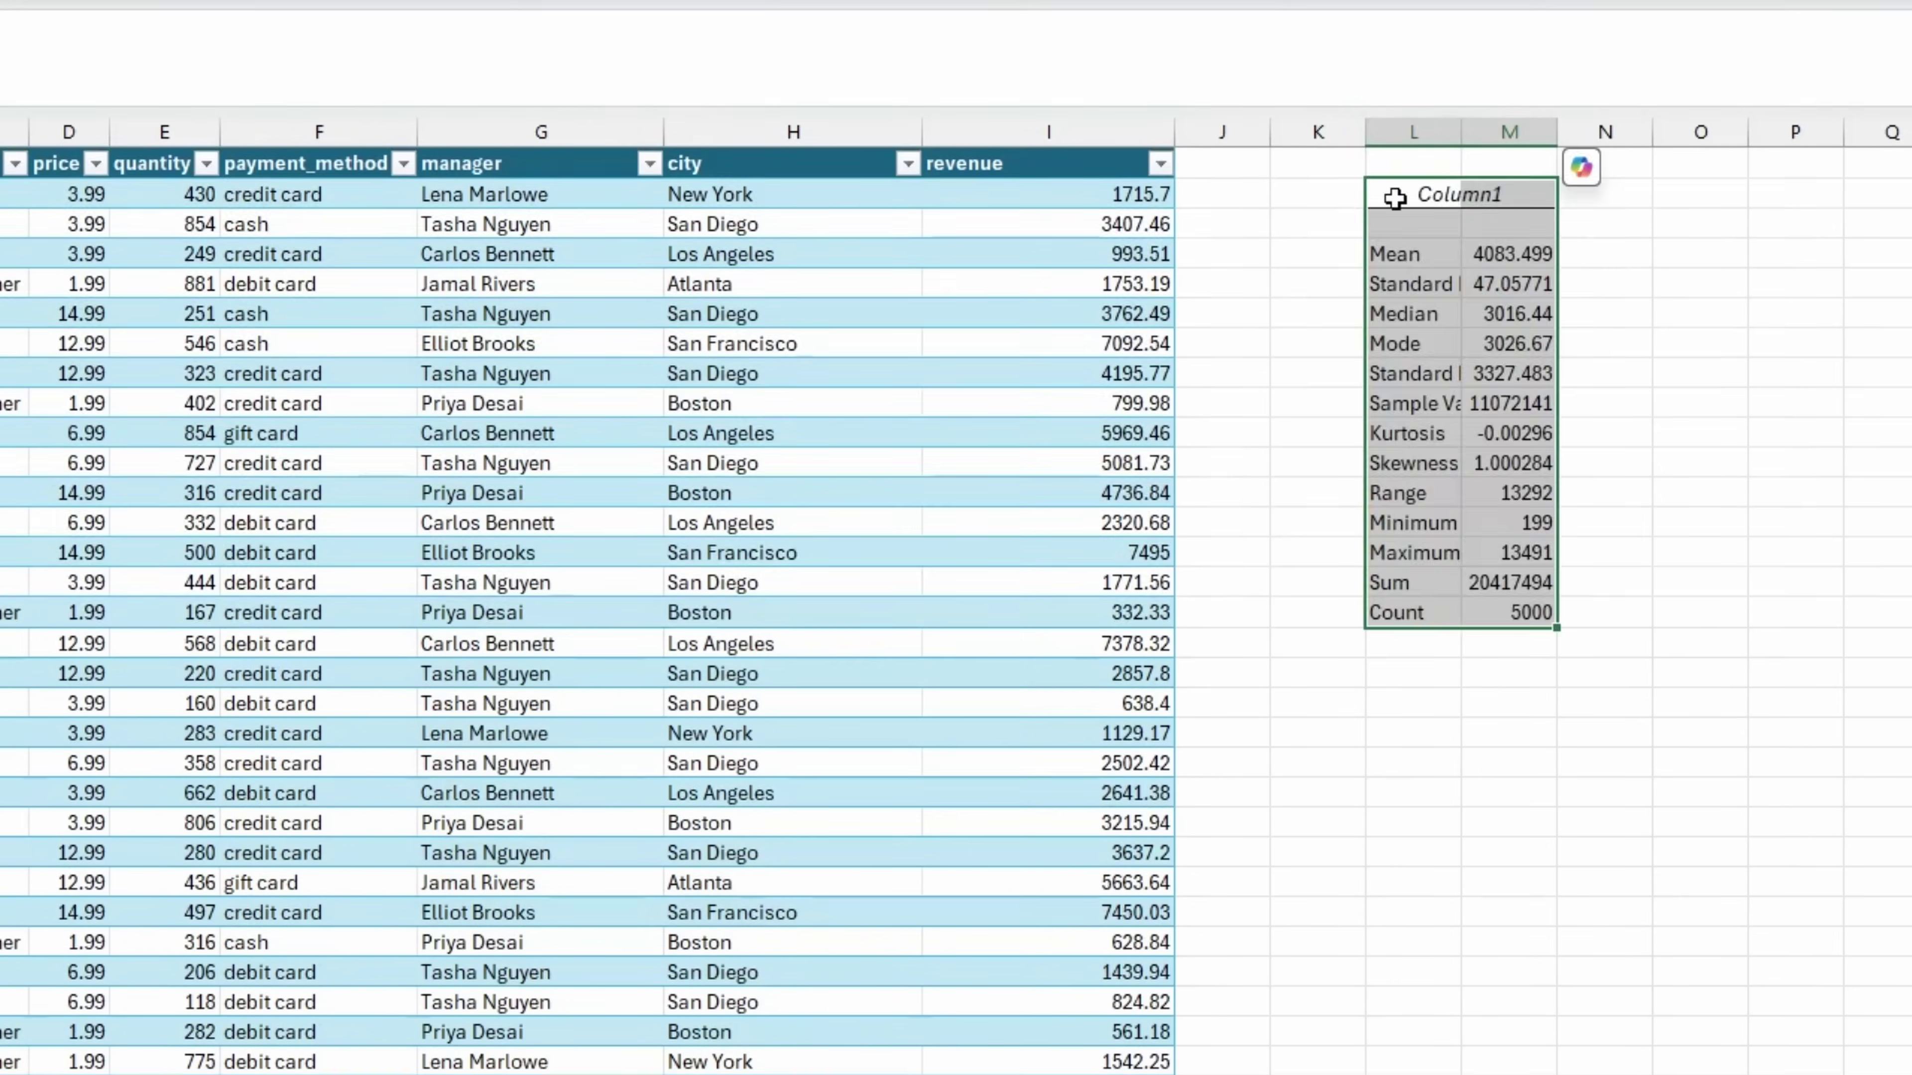
Step: AutoFit columns L and M so the statistics labels show fully, and review the L2:M15 table
{"action": "double_click", "coordinate": [1557, 132]}
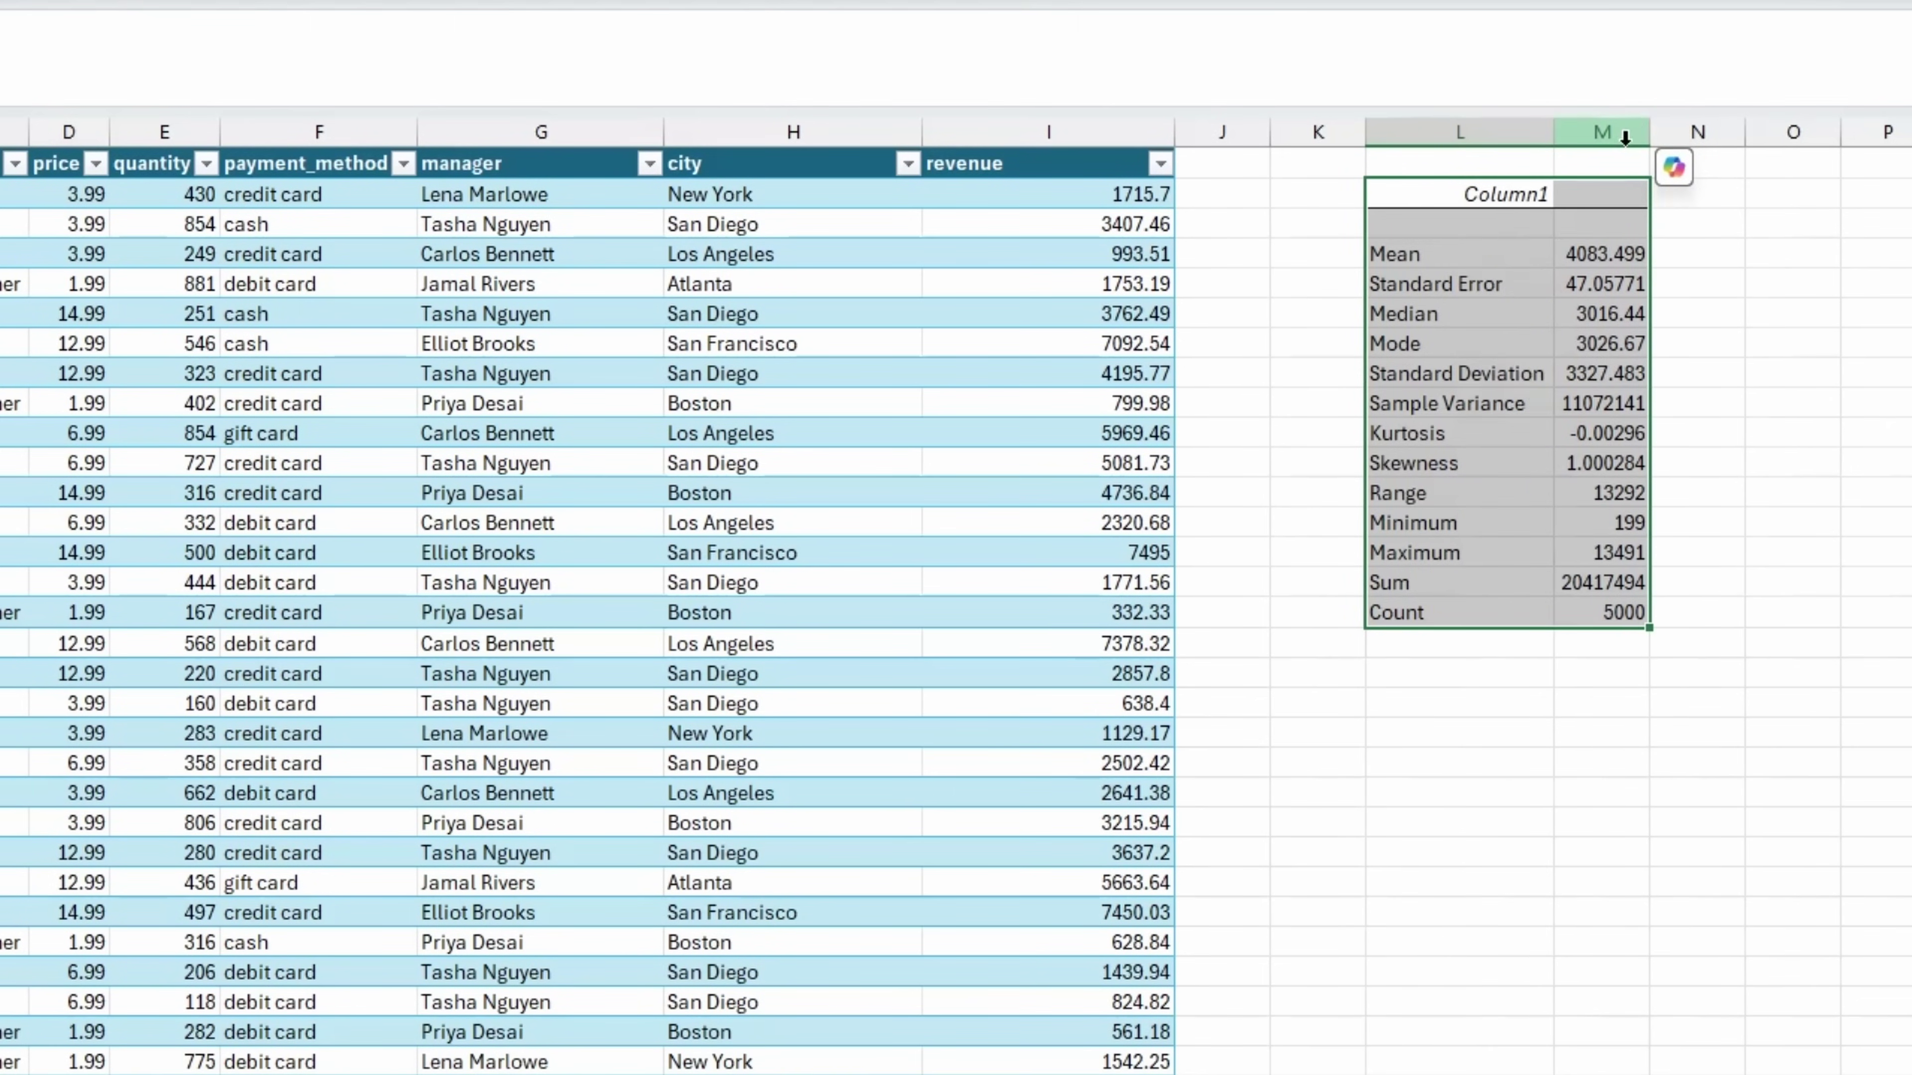
{"action": "left_click", "coordinate": [1792, 461]}
{"action": "left_click_drag", "start_coordinate": [1463, 216], "coordinate": [1611, 614]}
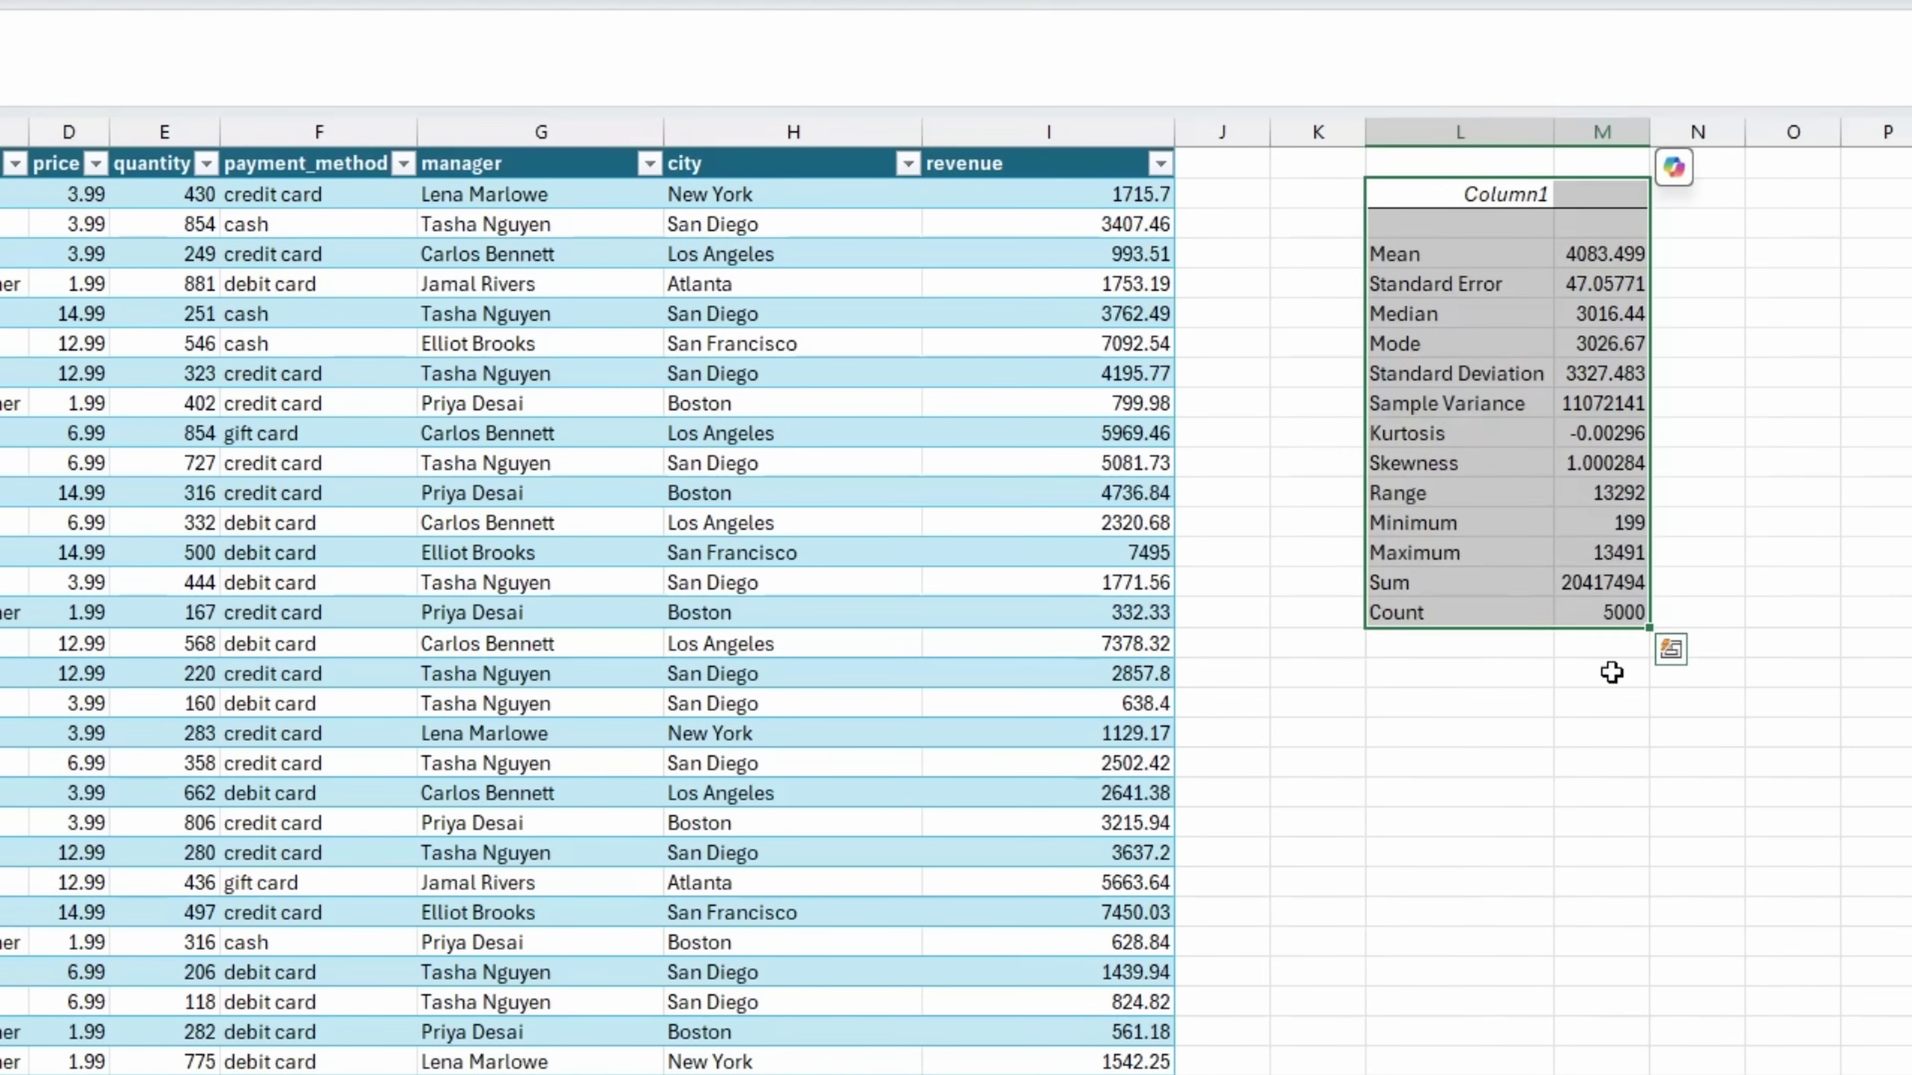
{"action": "left_click", "coordinate": [1498, 852]}
{"action": "left_click", "coordinate": [1398, 680]}
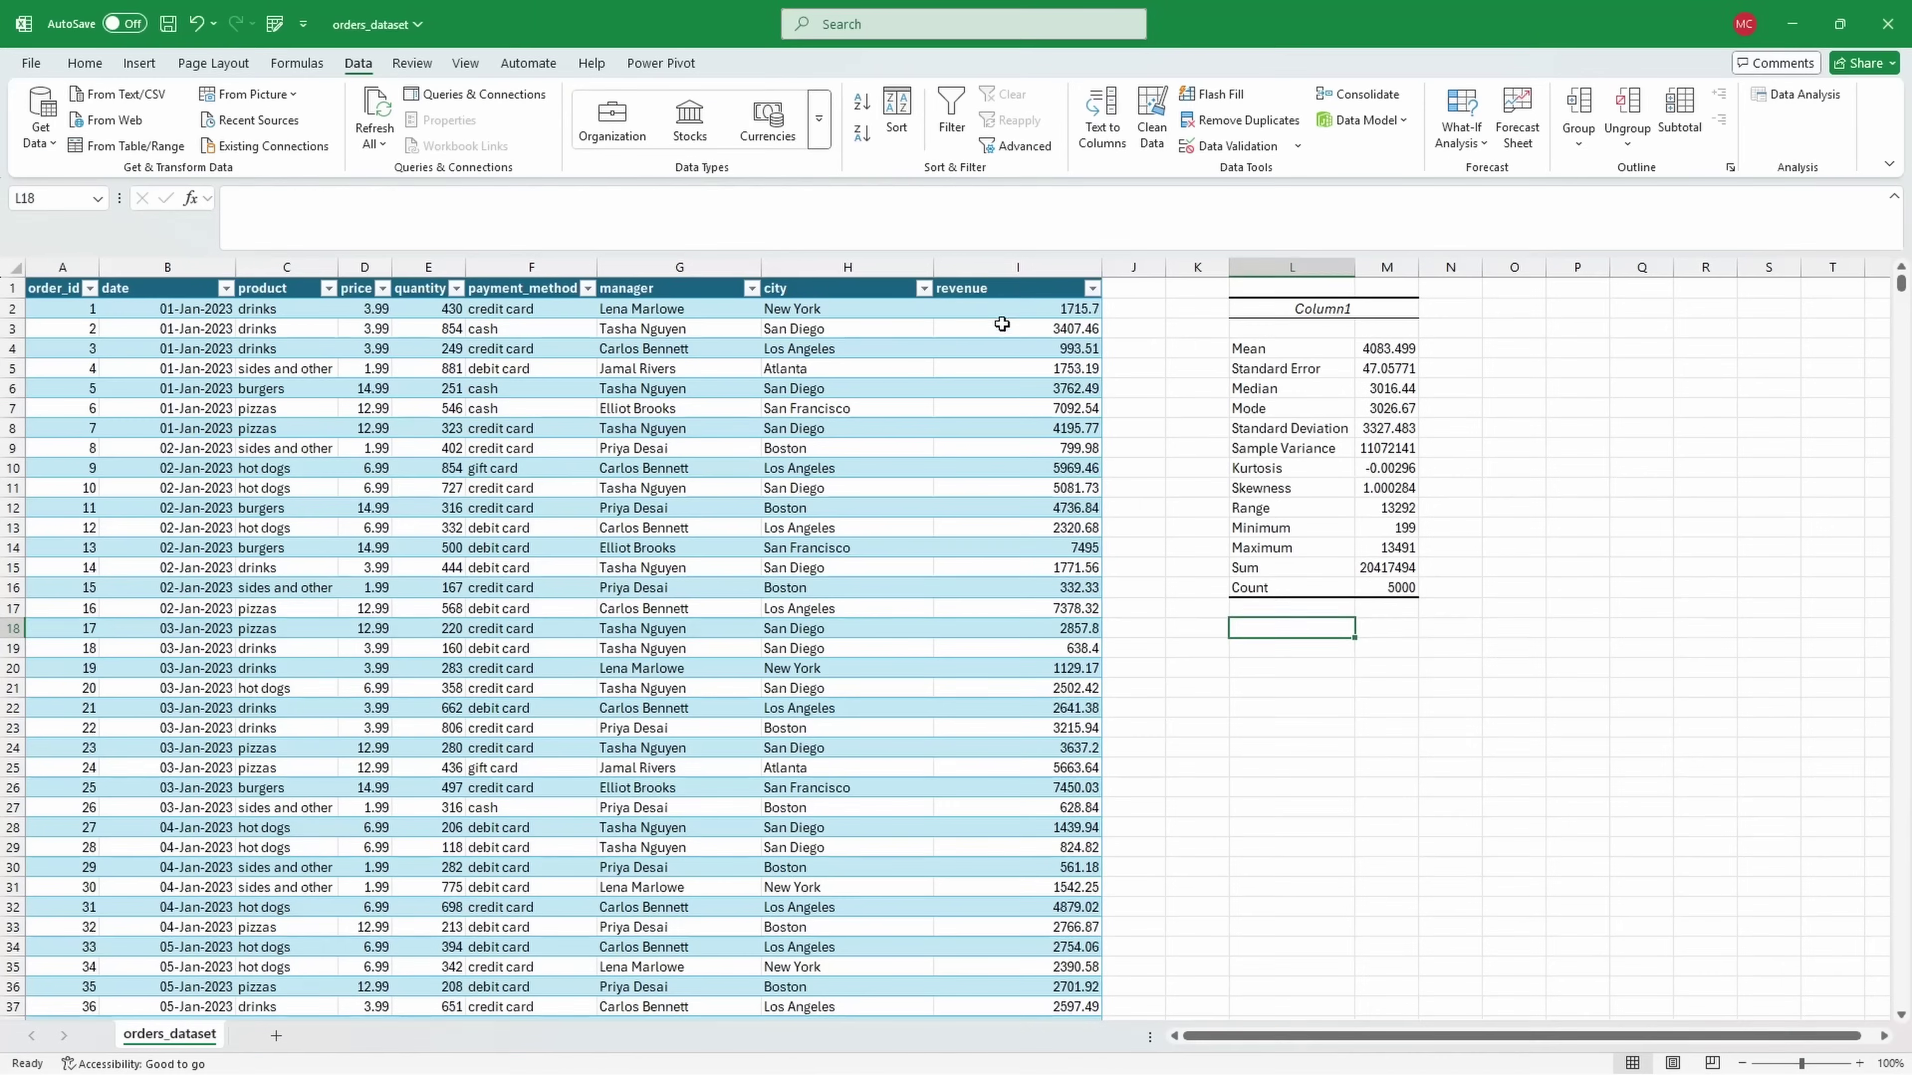
Step: Select the revenue column I2:I5001 and insert a box-and-whisker chart of it
{"action": "left_click", "coordinate": [1027, 205]}
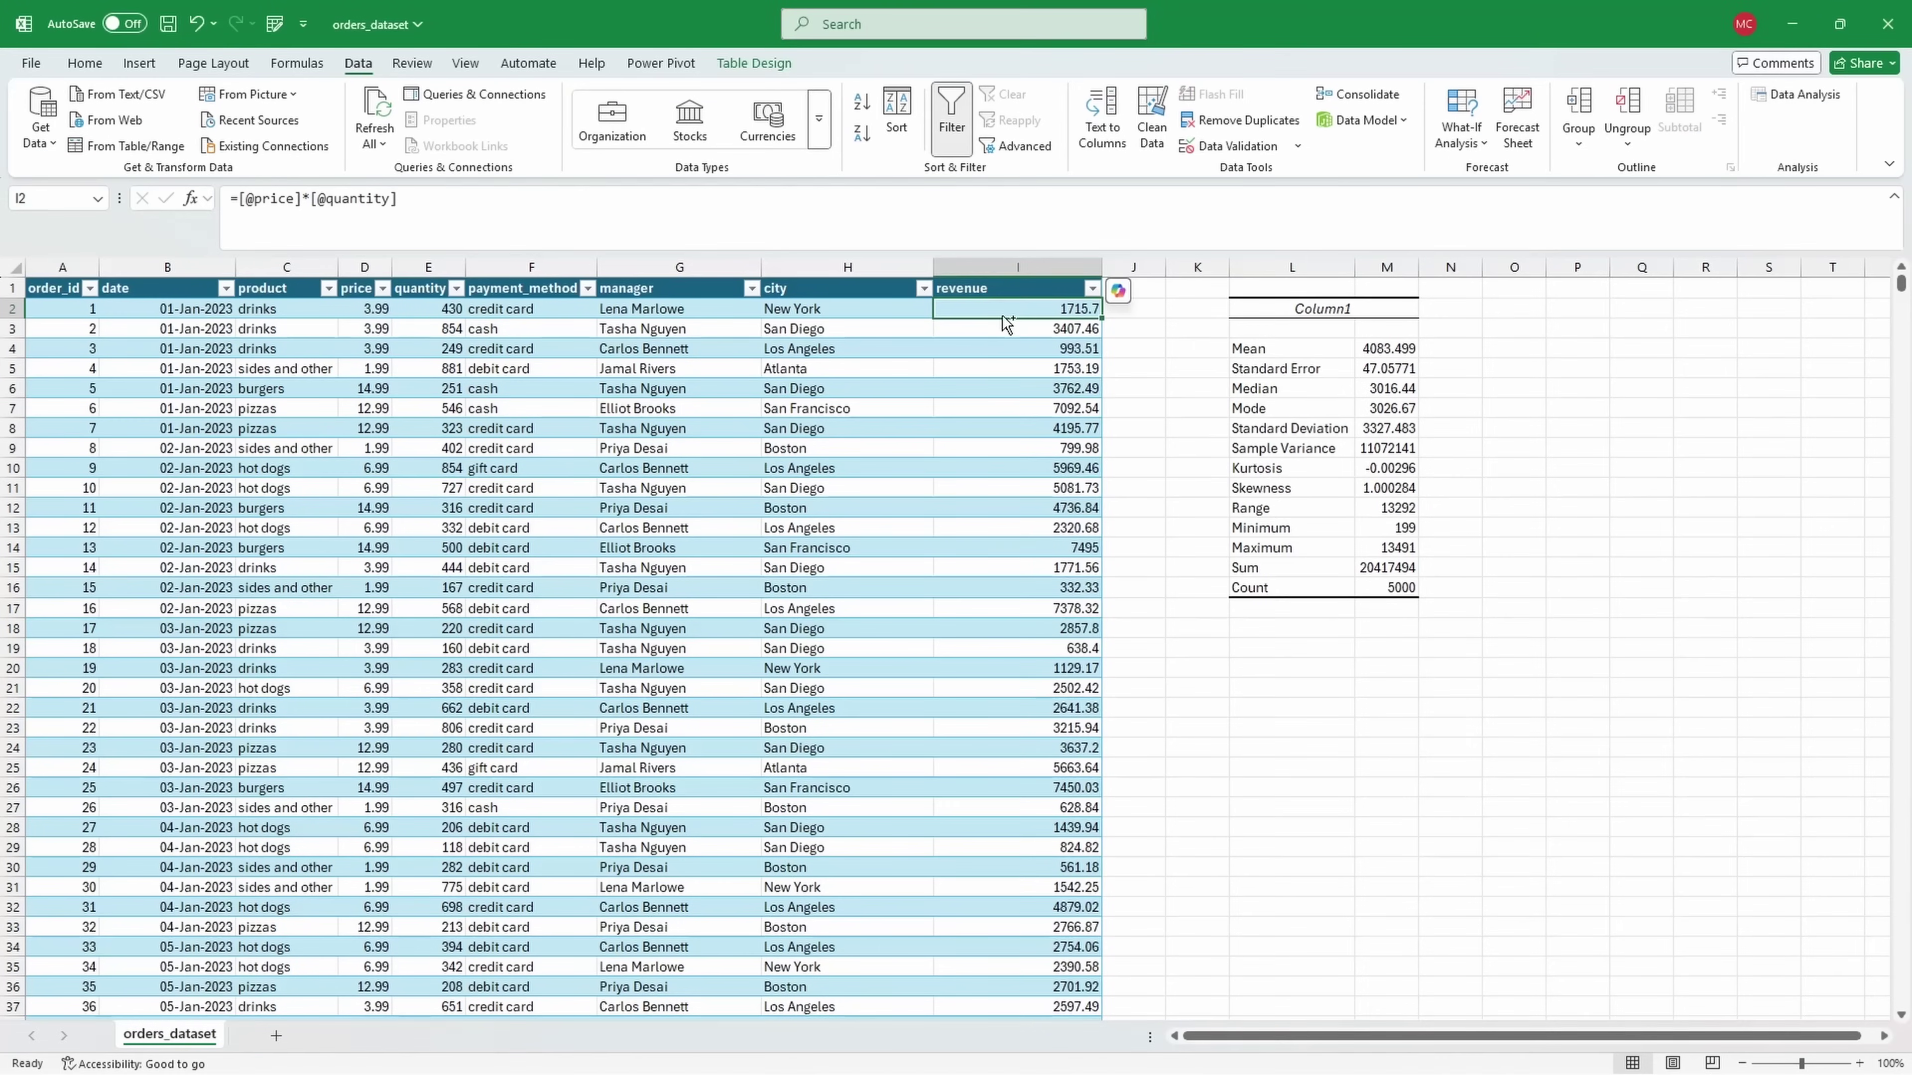
{"action": "key", "text": "ctrl+shift+Down"}
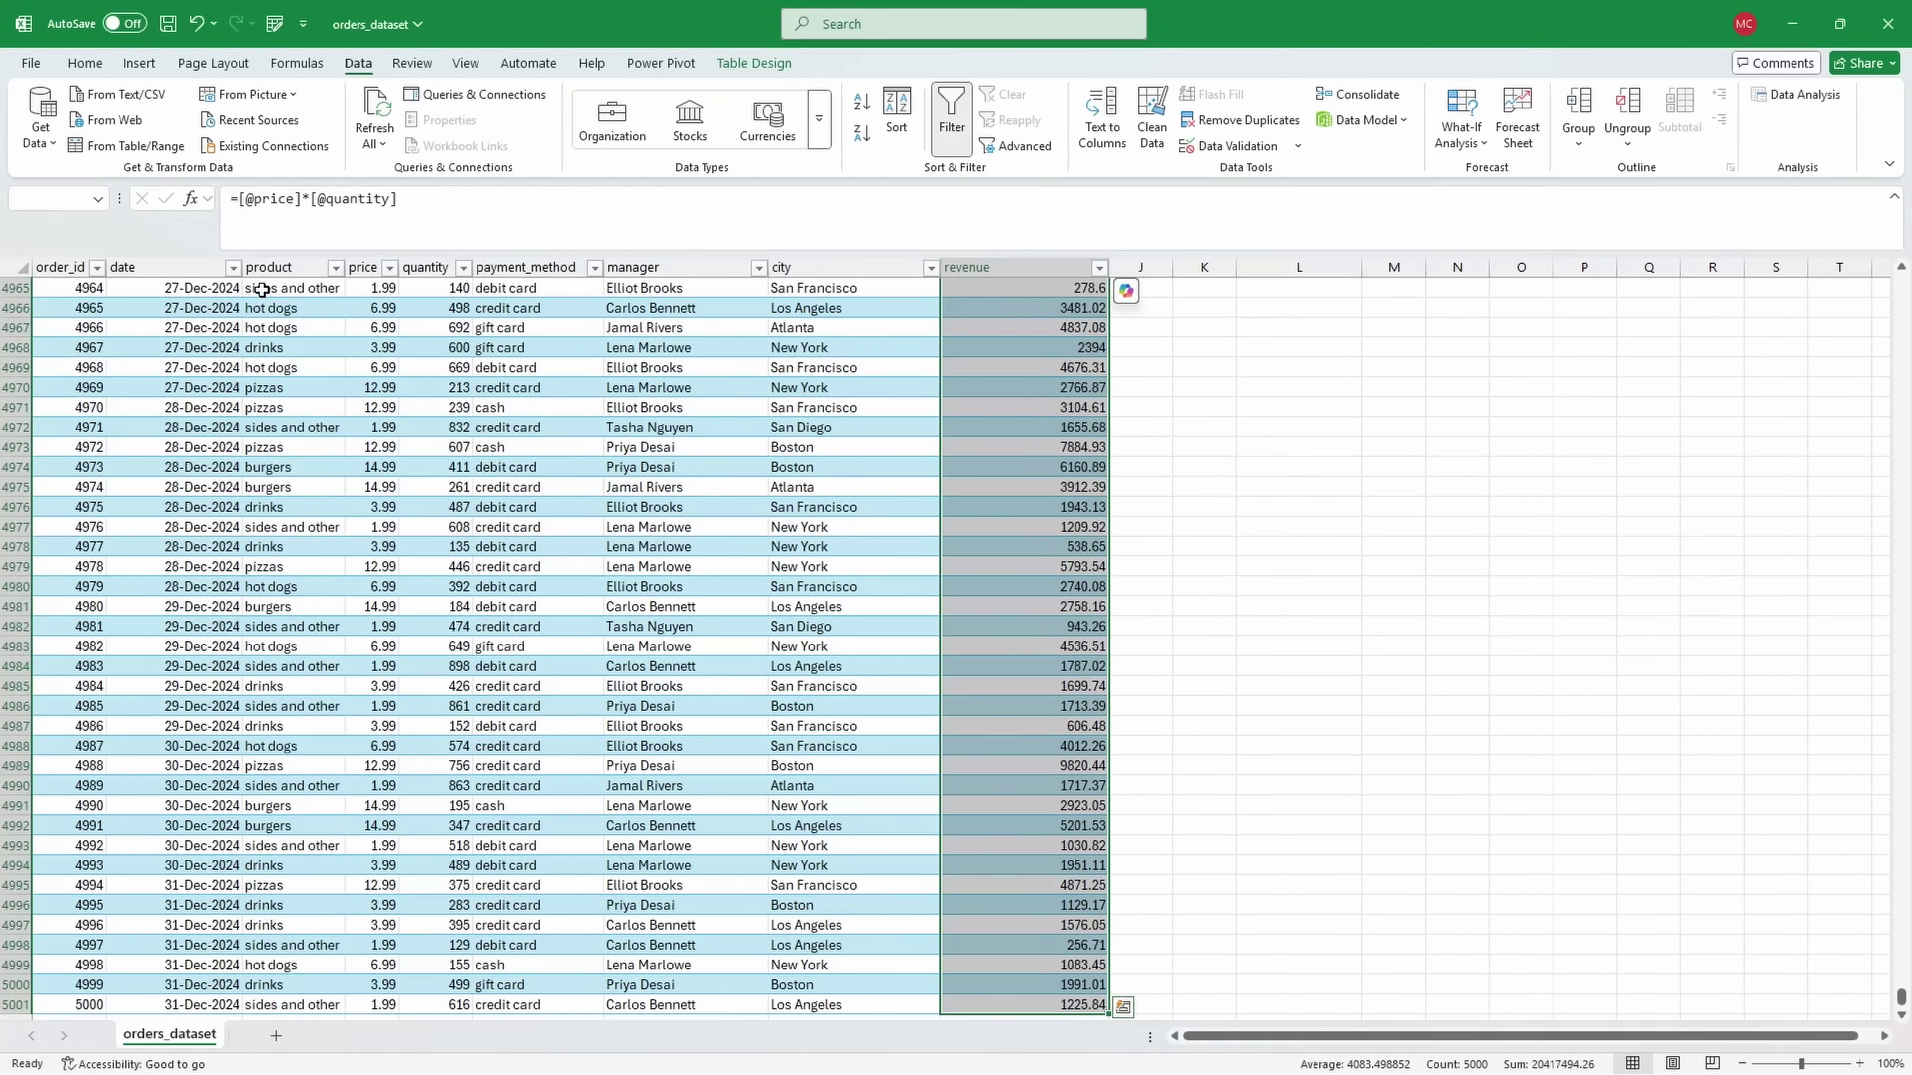
{"action": "left_click", "coordinate": [139, 63]}
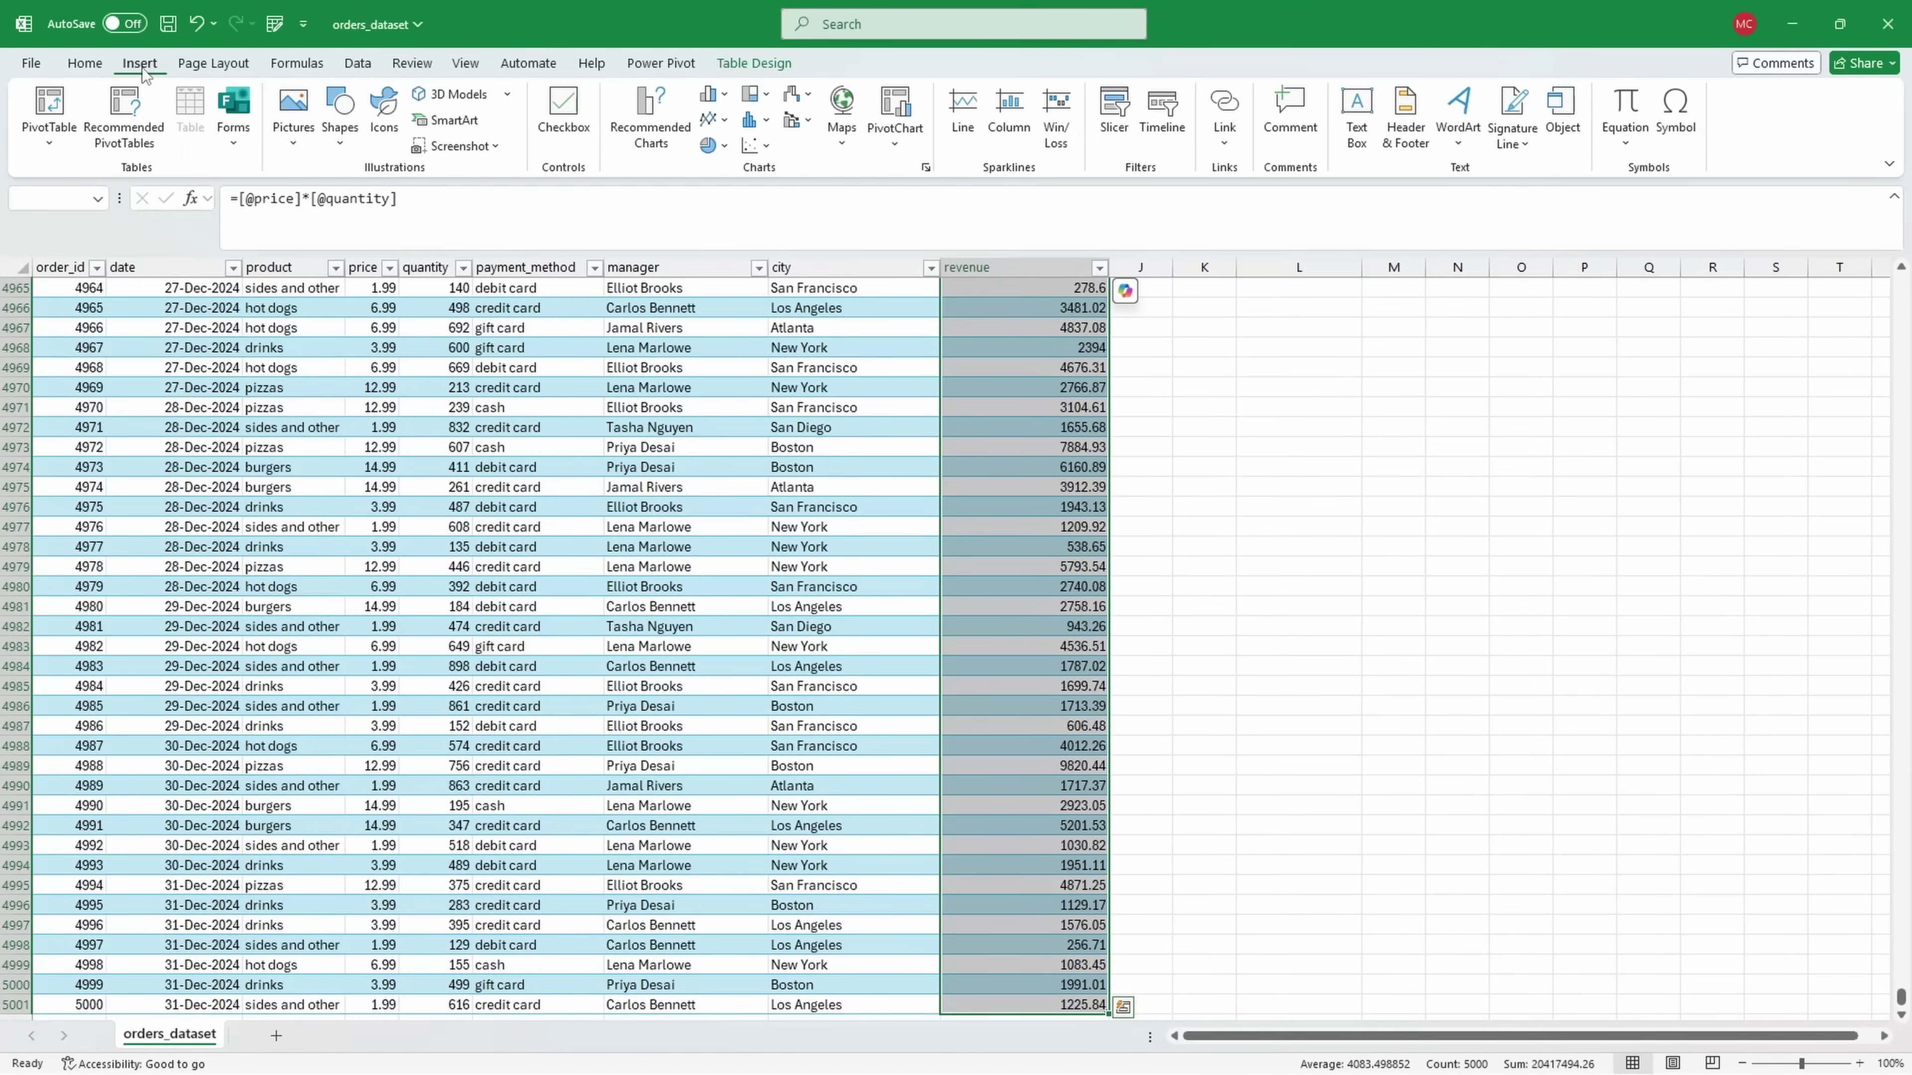
{"action": "left_click", "coordinate": [765, 122]}
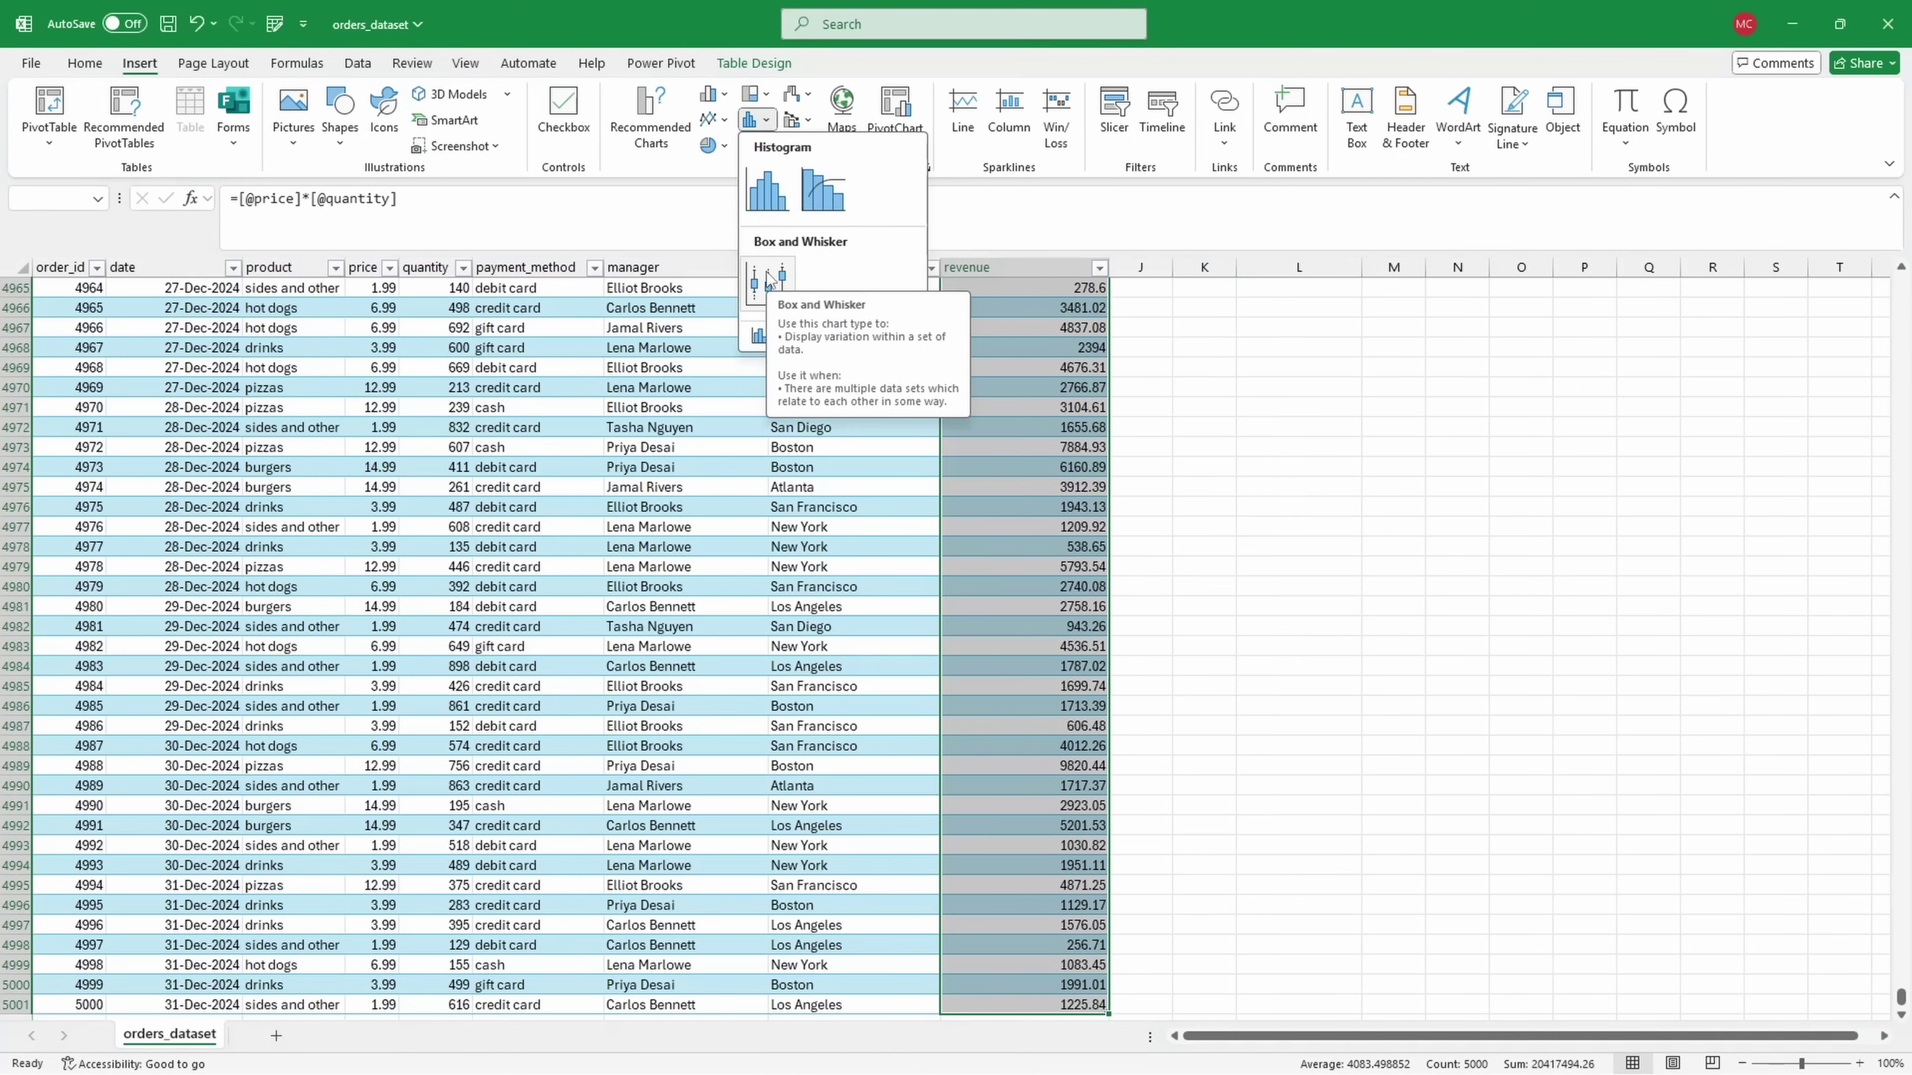
{"action": "left_click", "coordinate": [769, 280]}
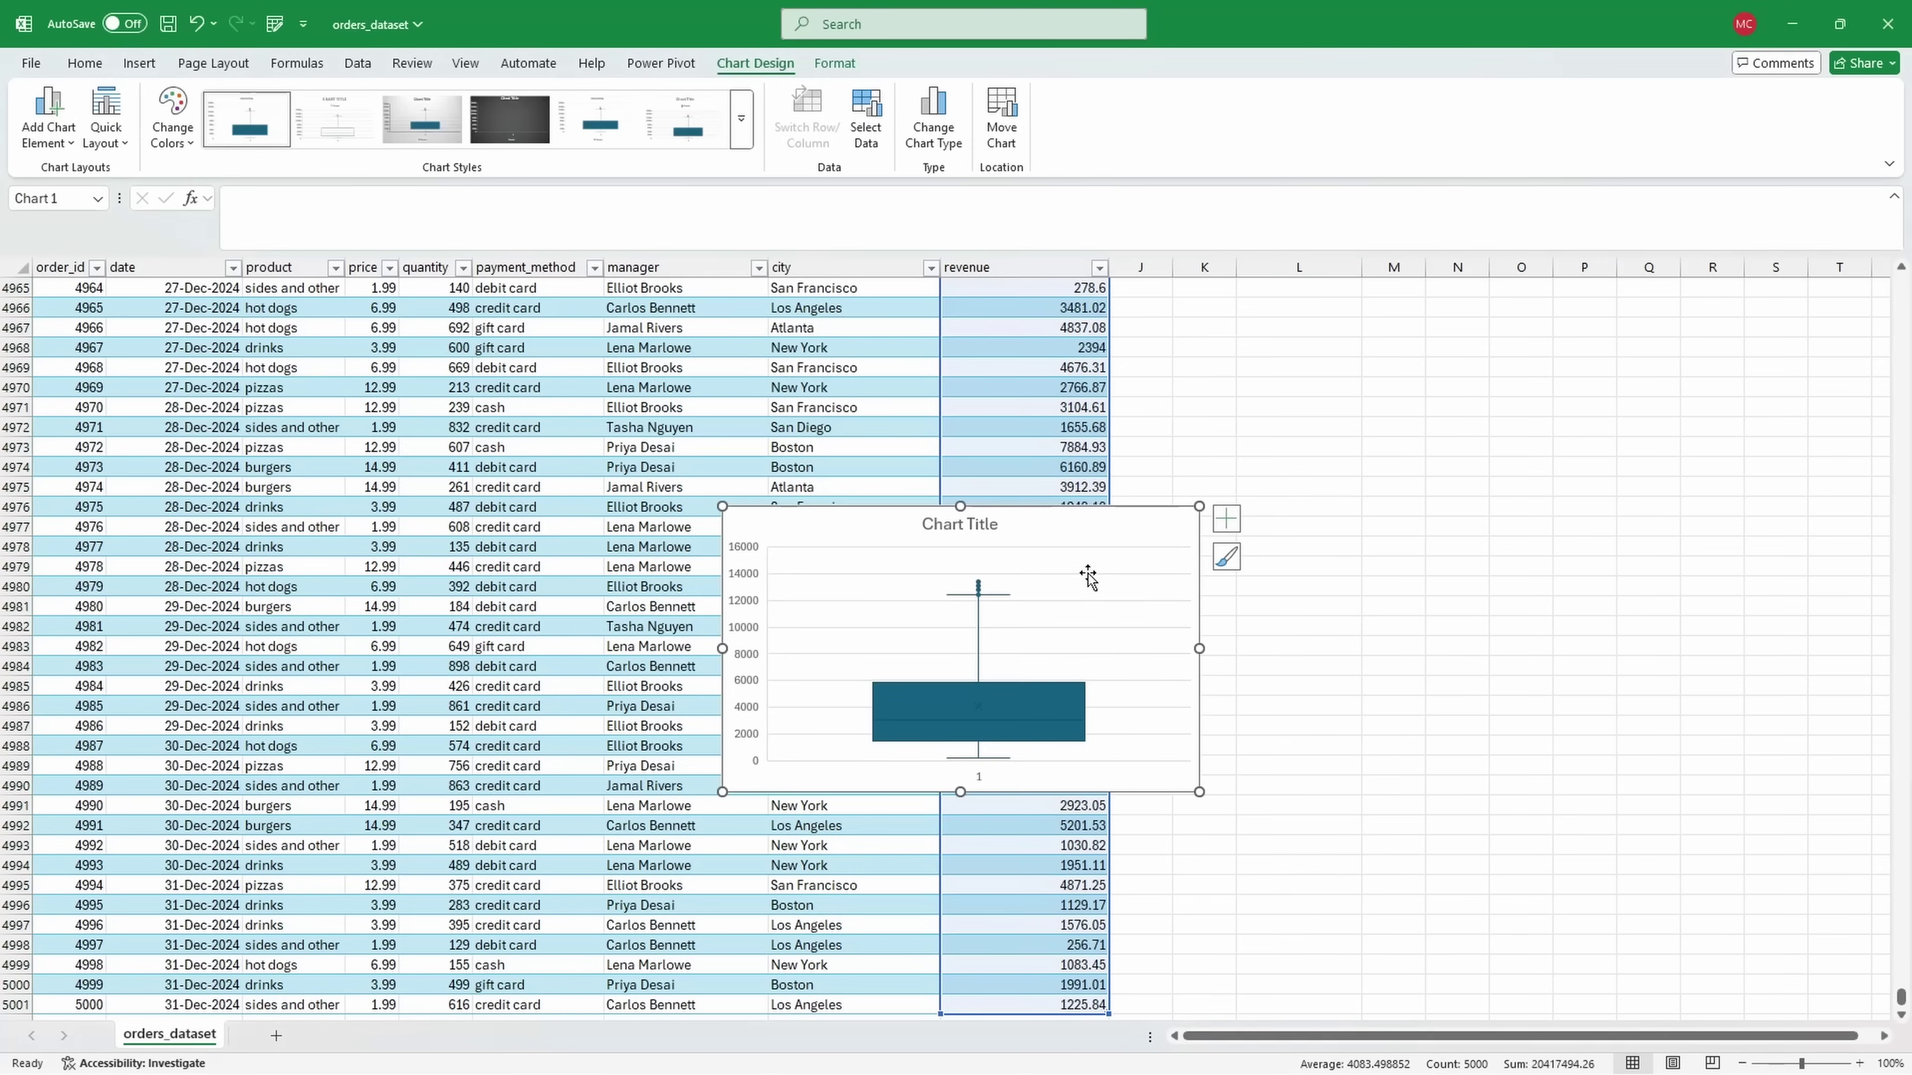
Step: Move the revenue box plot to cell L18 below the statistics summary
{"action": "left_click_drag", "start_coordinate": [821, 520], "coordinate": [1272, 481]}
{"action": "scroll", "coordinate": [1265, 736], "scroll_direction": "up", "scroll_amount": 4}
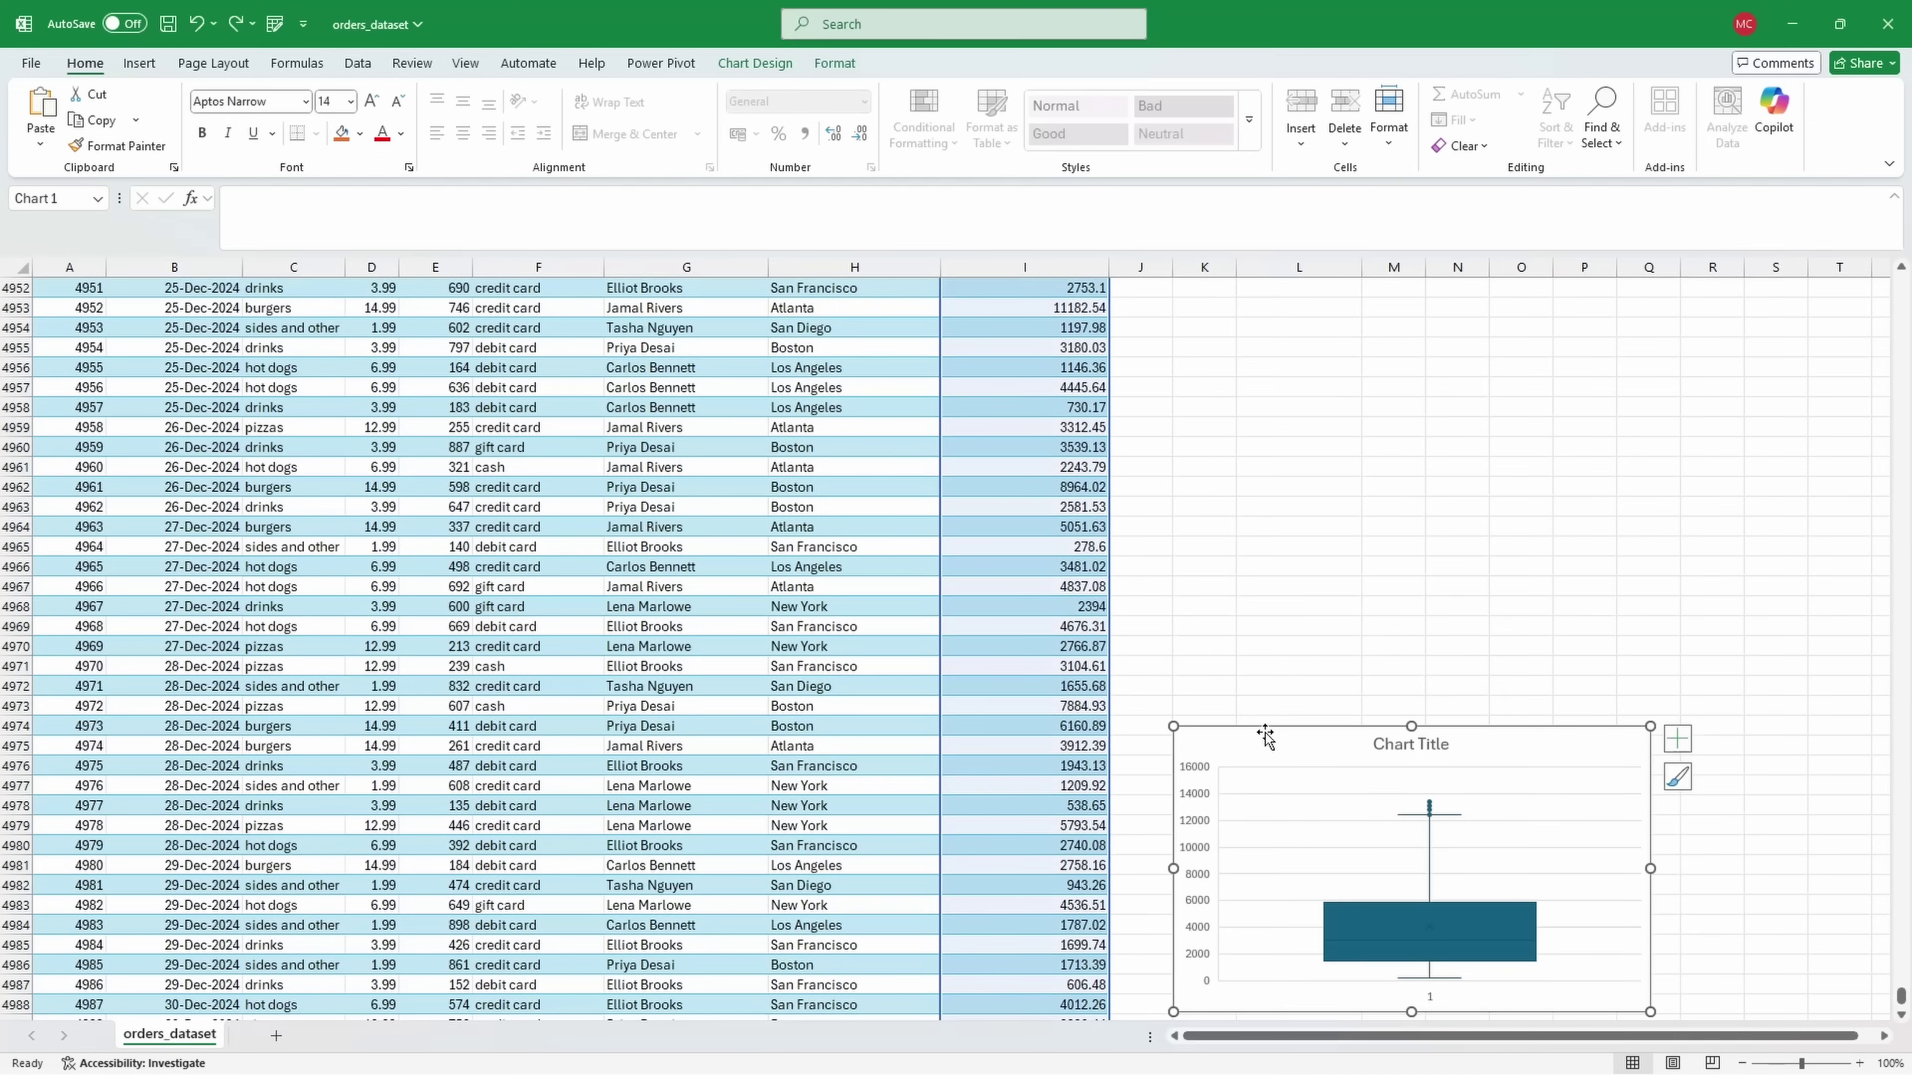
{"action": "key", "text": "ctrl+x"}
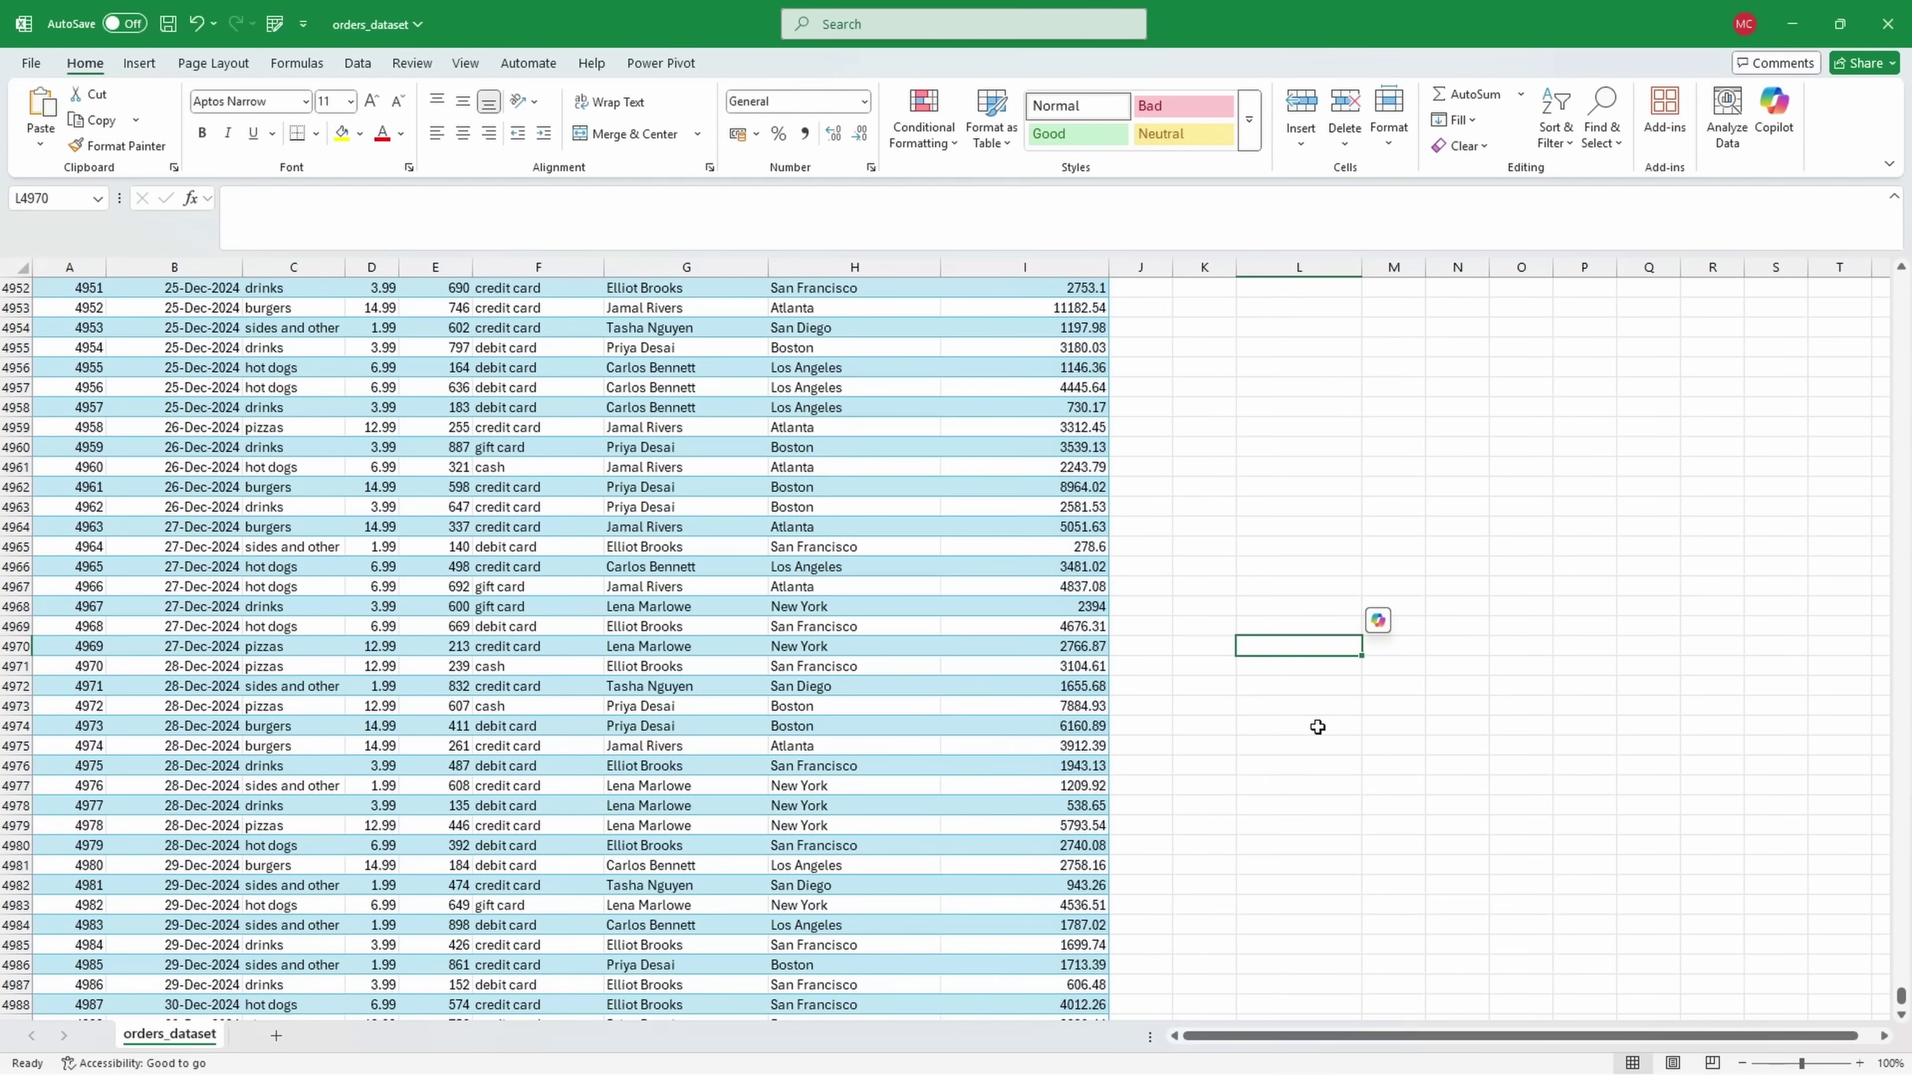
{"action": "left_click_drag", "start_coordinate": [1902, 996], "coordinate": [1902, 282]}
{"action": "left_click", "coordinate": [1284, 625]}
{"action": "key", "text": "ctrl+v"}
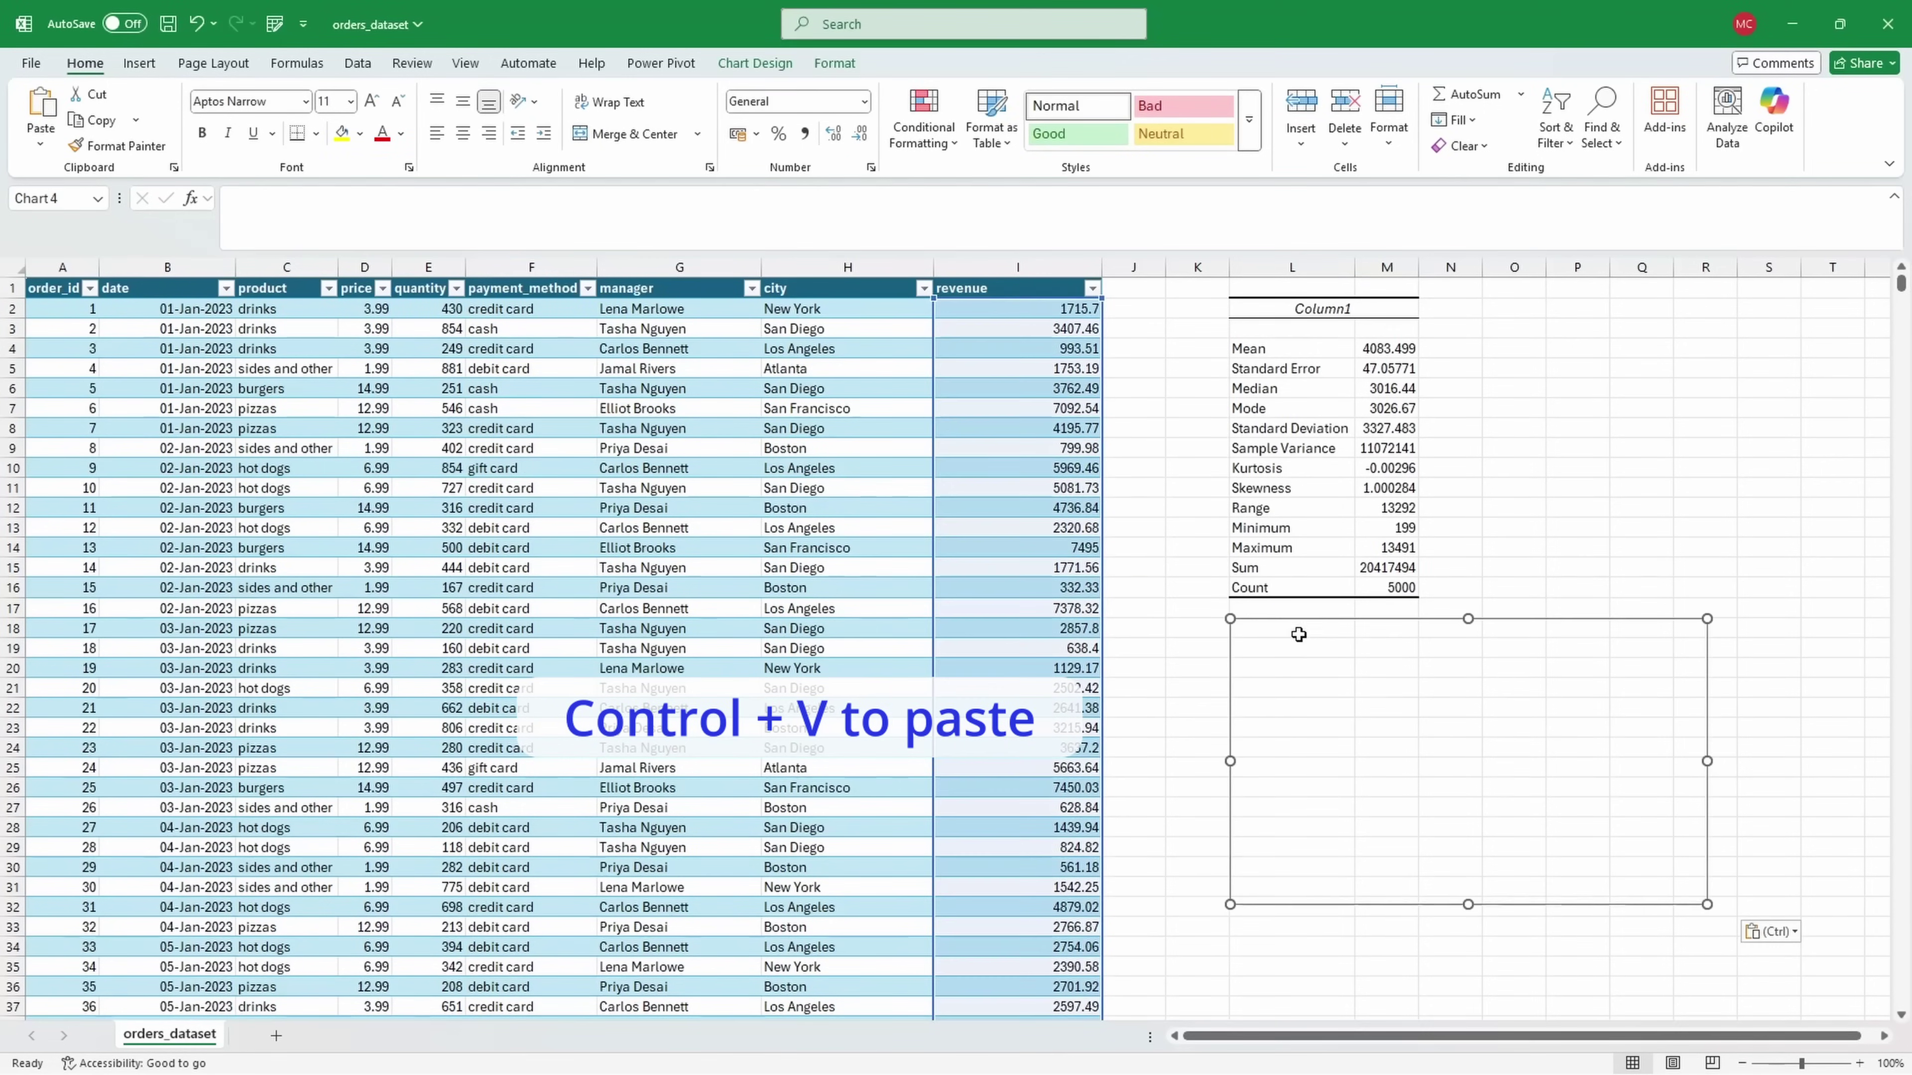
Step: Make the box plot narrower and taller so it fits under the summary
{"action": "left_click_drag", "start_coordinate": [1698, 760], "coordinate": [1551, 761]}
{"action": "left_click_drag", "start_coordinate": [1551, 903], "coordinate": [1550, 986]}
{"action": "left_click", "coordinate": [1683, 862]}
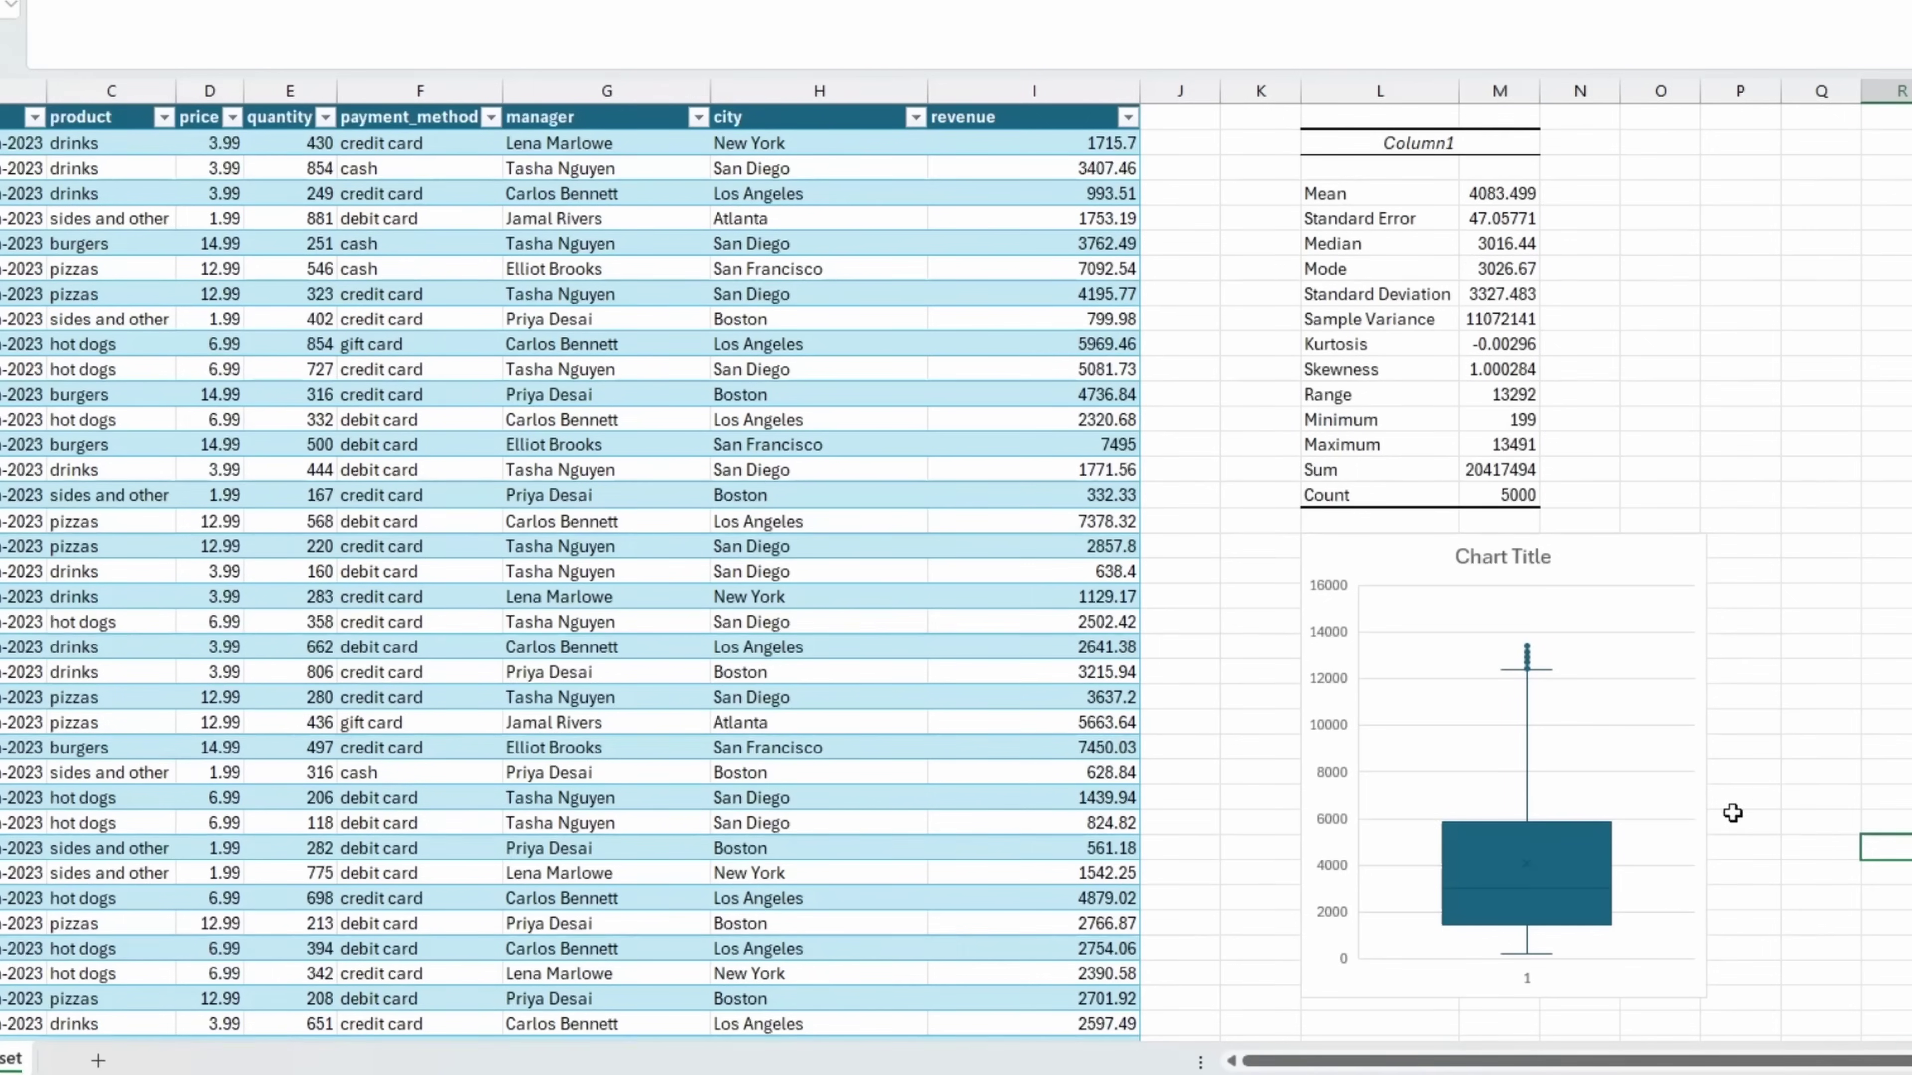
{"action": "left_click", "coordinate": [1479, 834]}
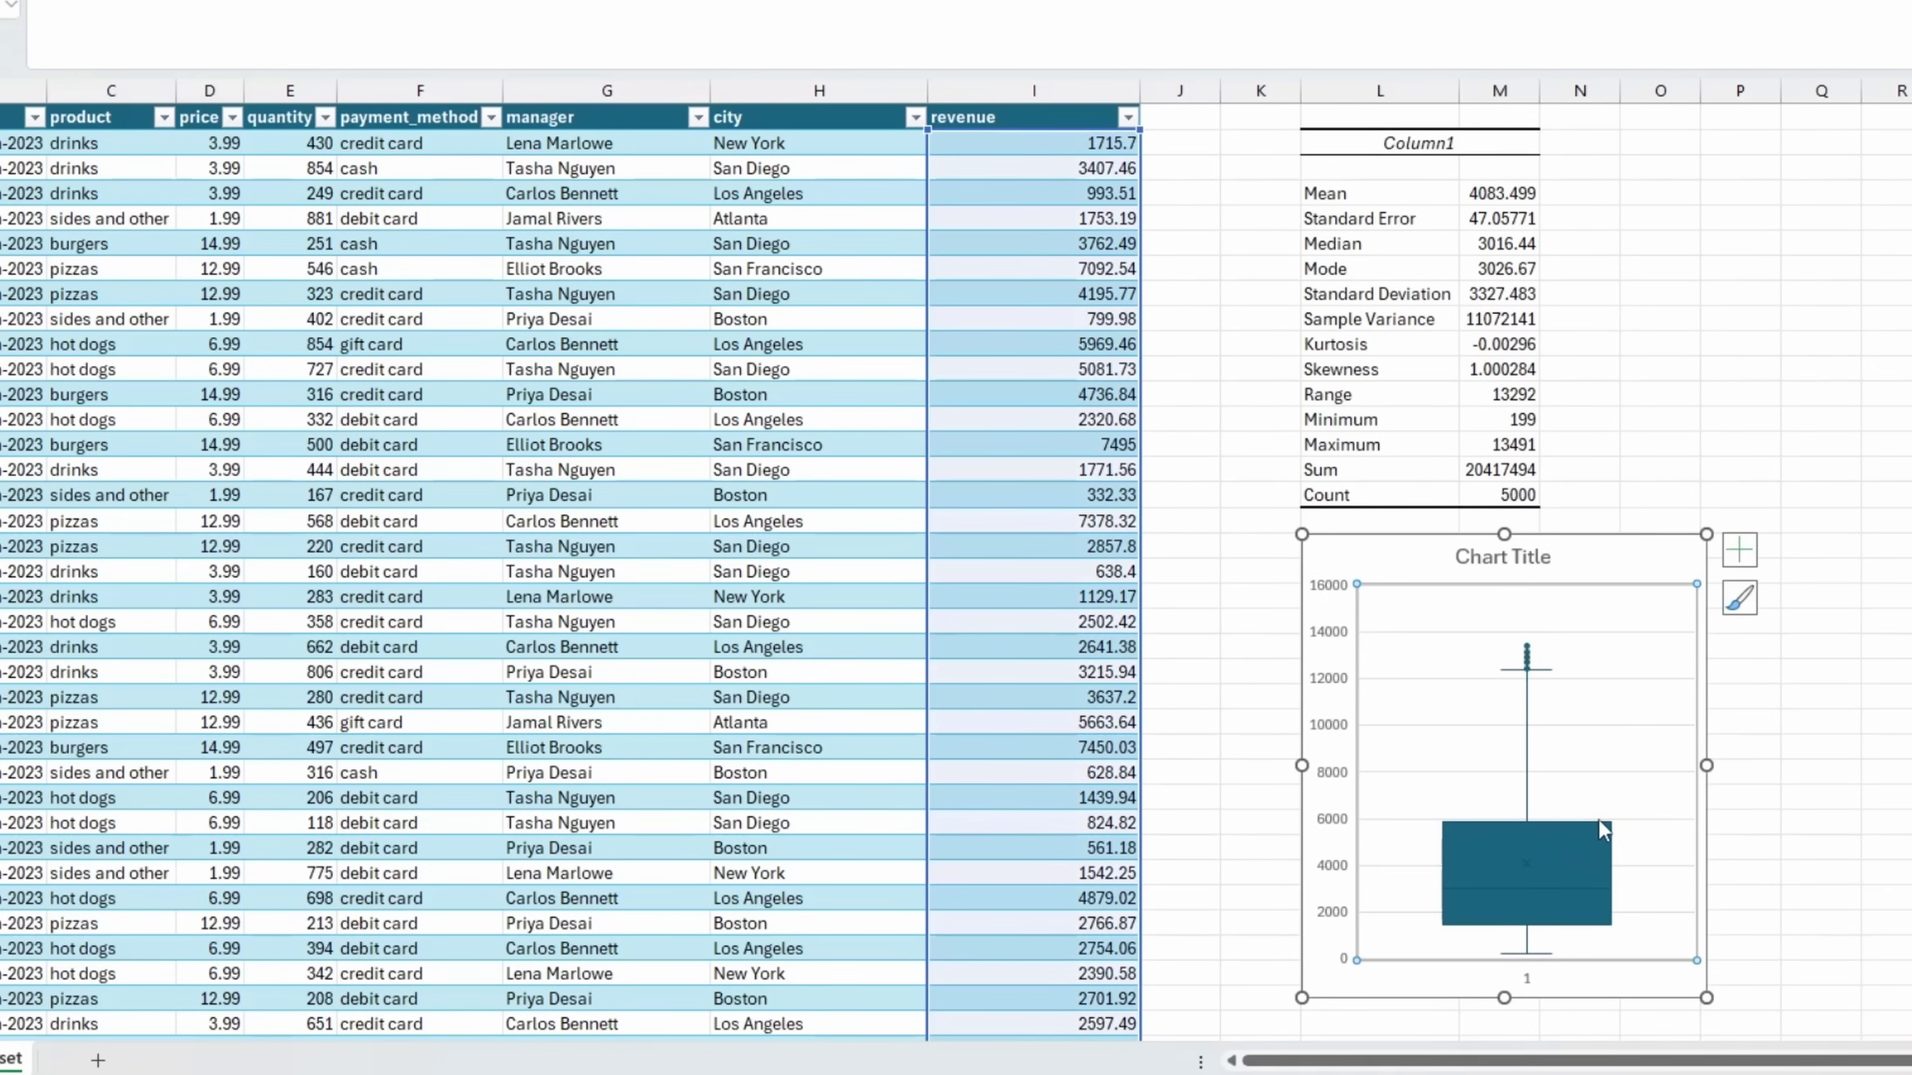
Step: Compare the box plot against the summary's Mean and Median rows
{"action": "mouse_move", "coordinate": [1526, 867]}
{"action": "left_click_drag", "start_coordinate": [1322, 195], "coordinate": [1461, 195]}
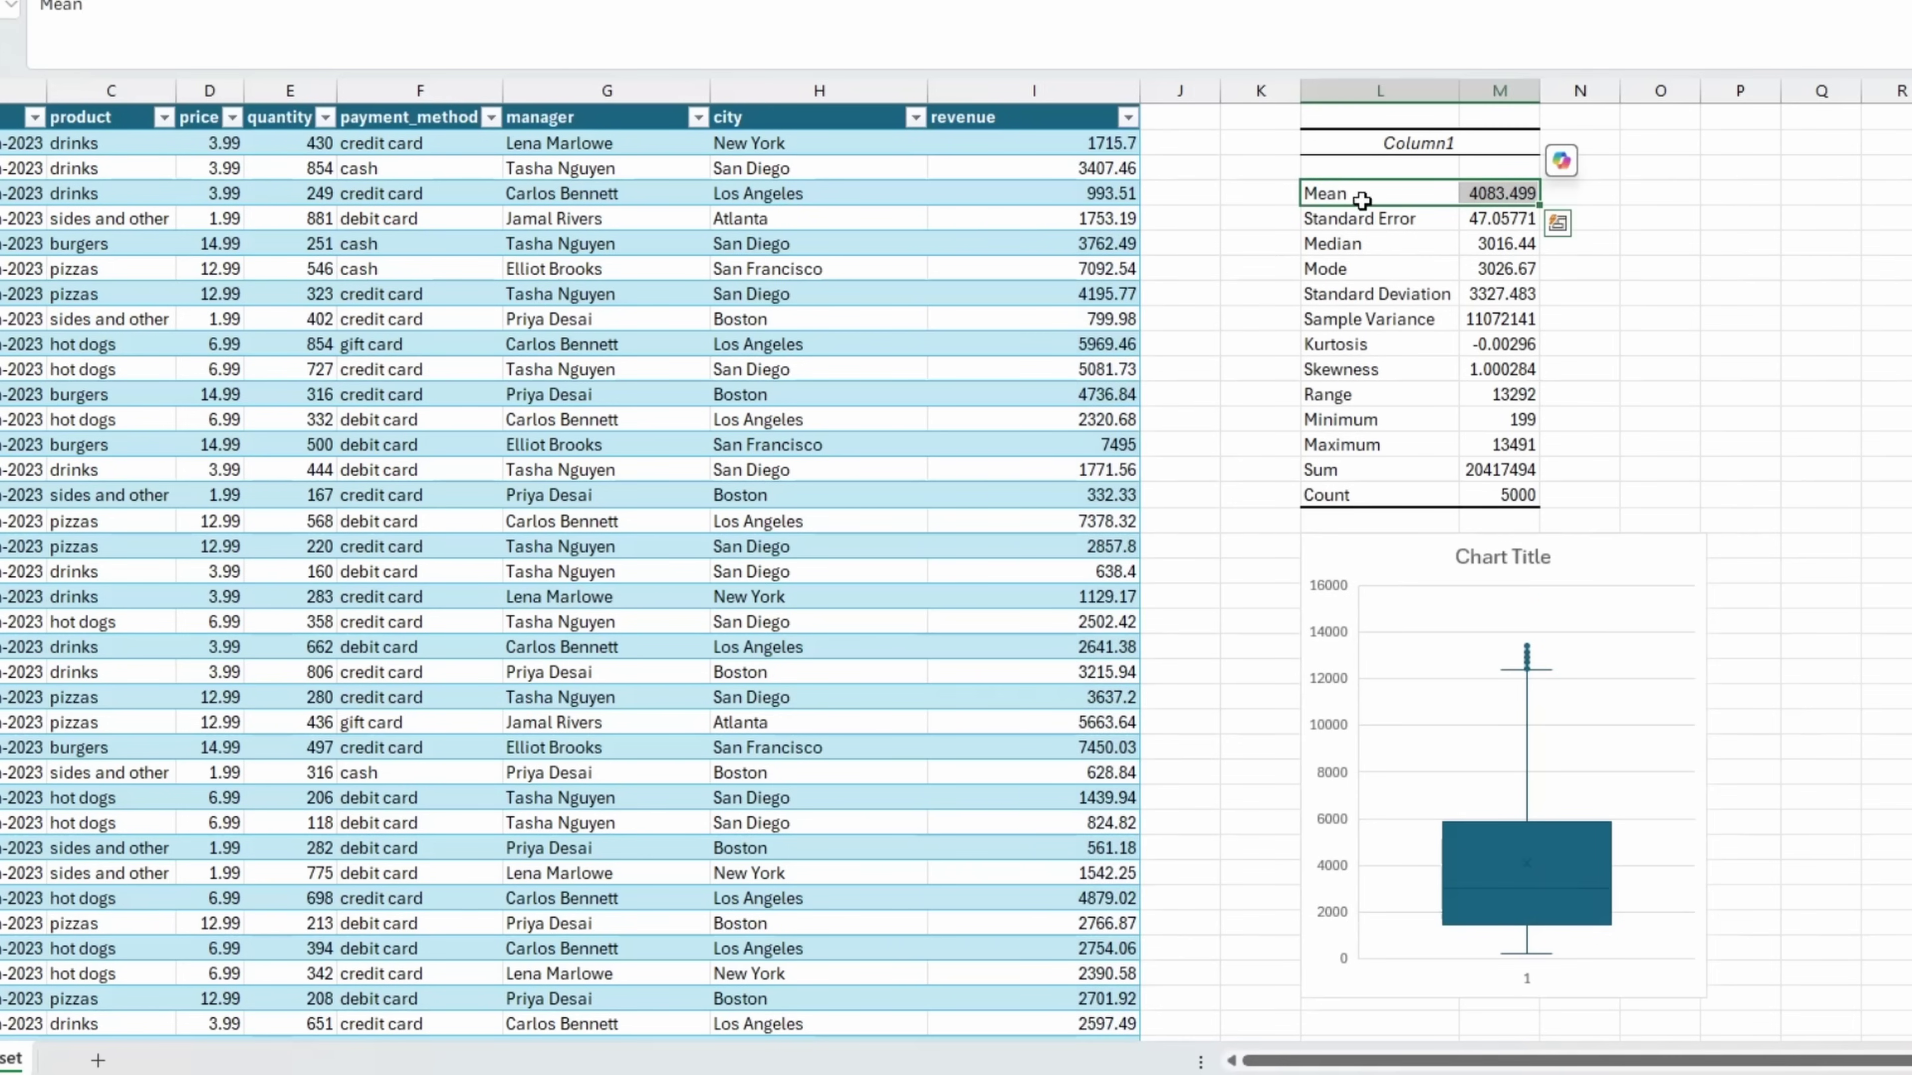
{"action": "left_click", "coordinate": [1694, 342]}
{"action": "mouse_move", "coordinate": [1451, 890]}
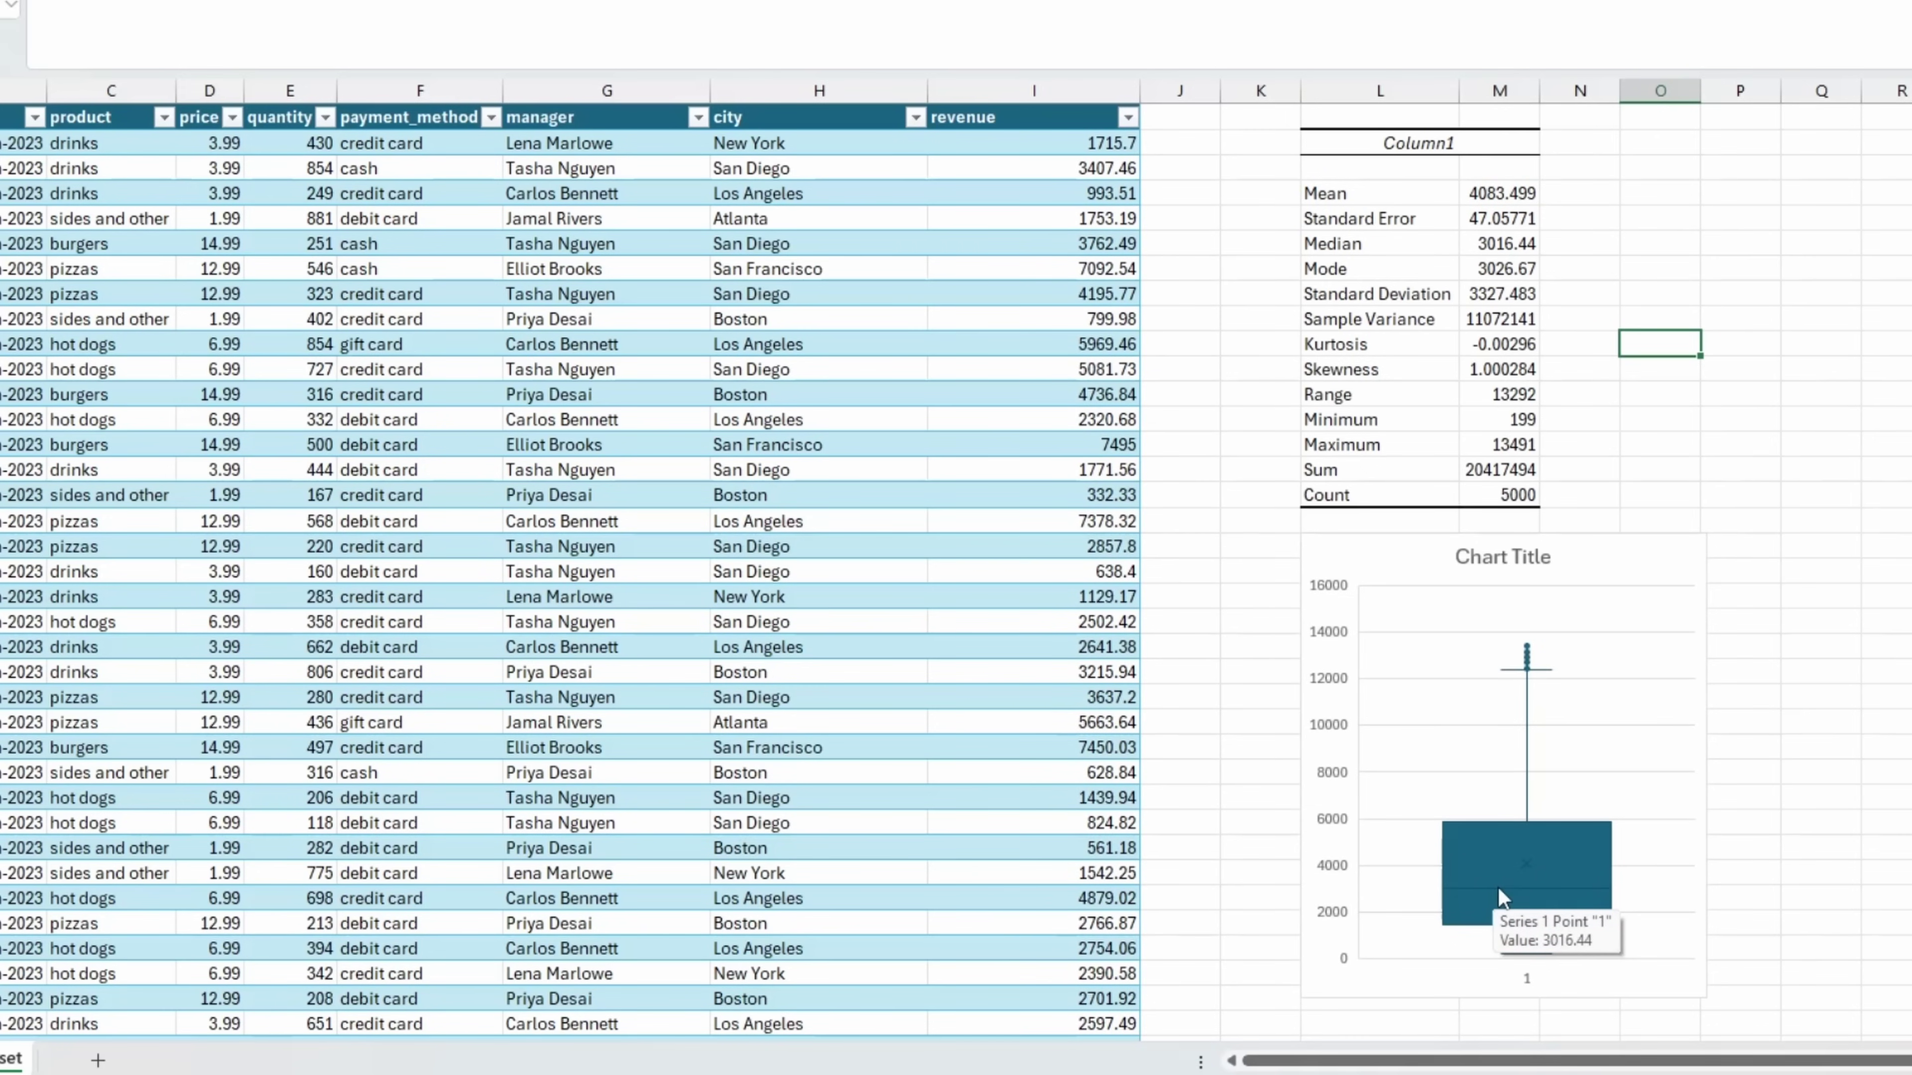
{"action": "left_click_drag", "start_coordinate": [1344, 244], "coordinate": [1481, 246]}
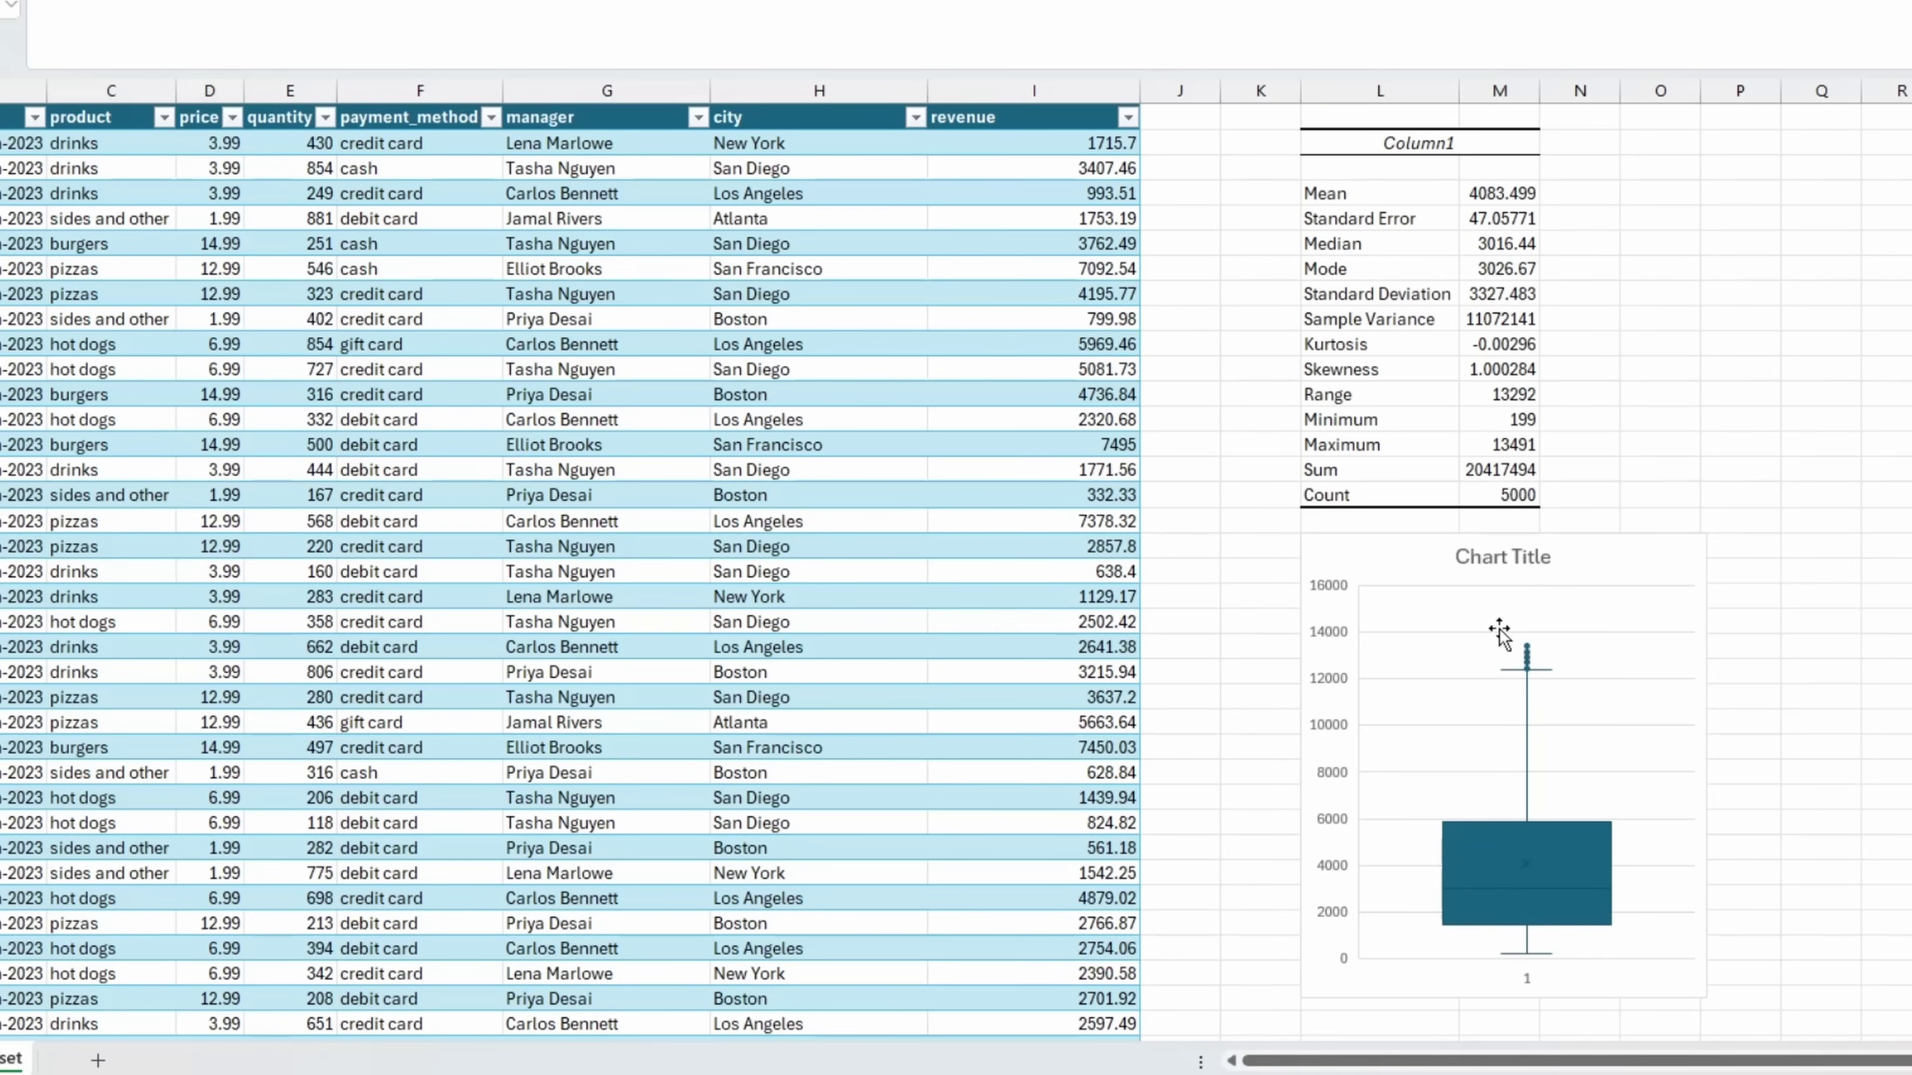
{"action": "left_click", "coordinate": [1359, 544]}
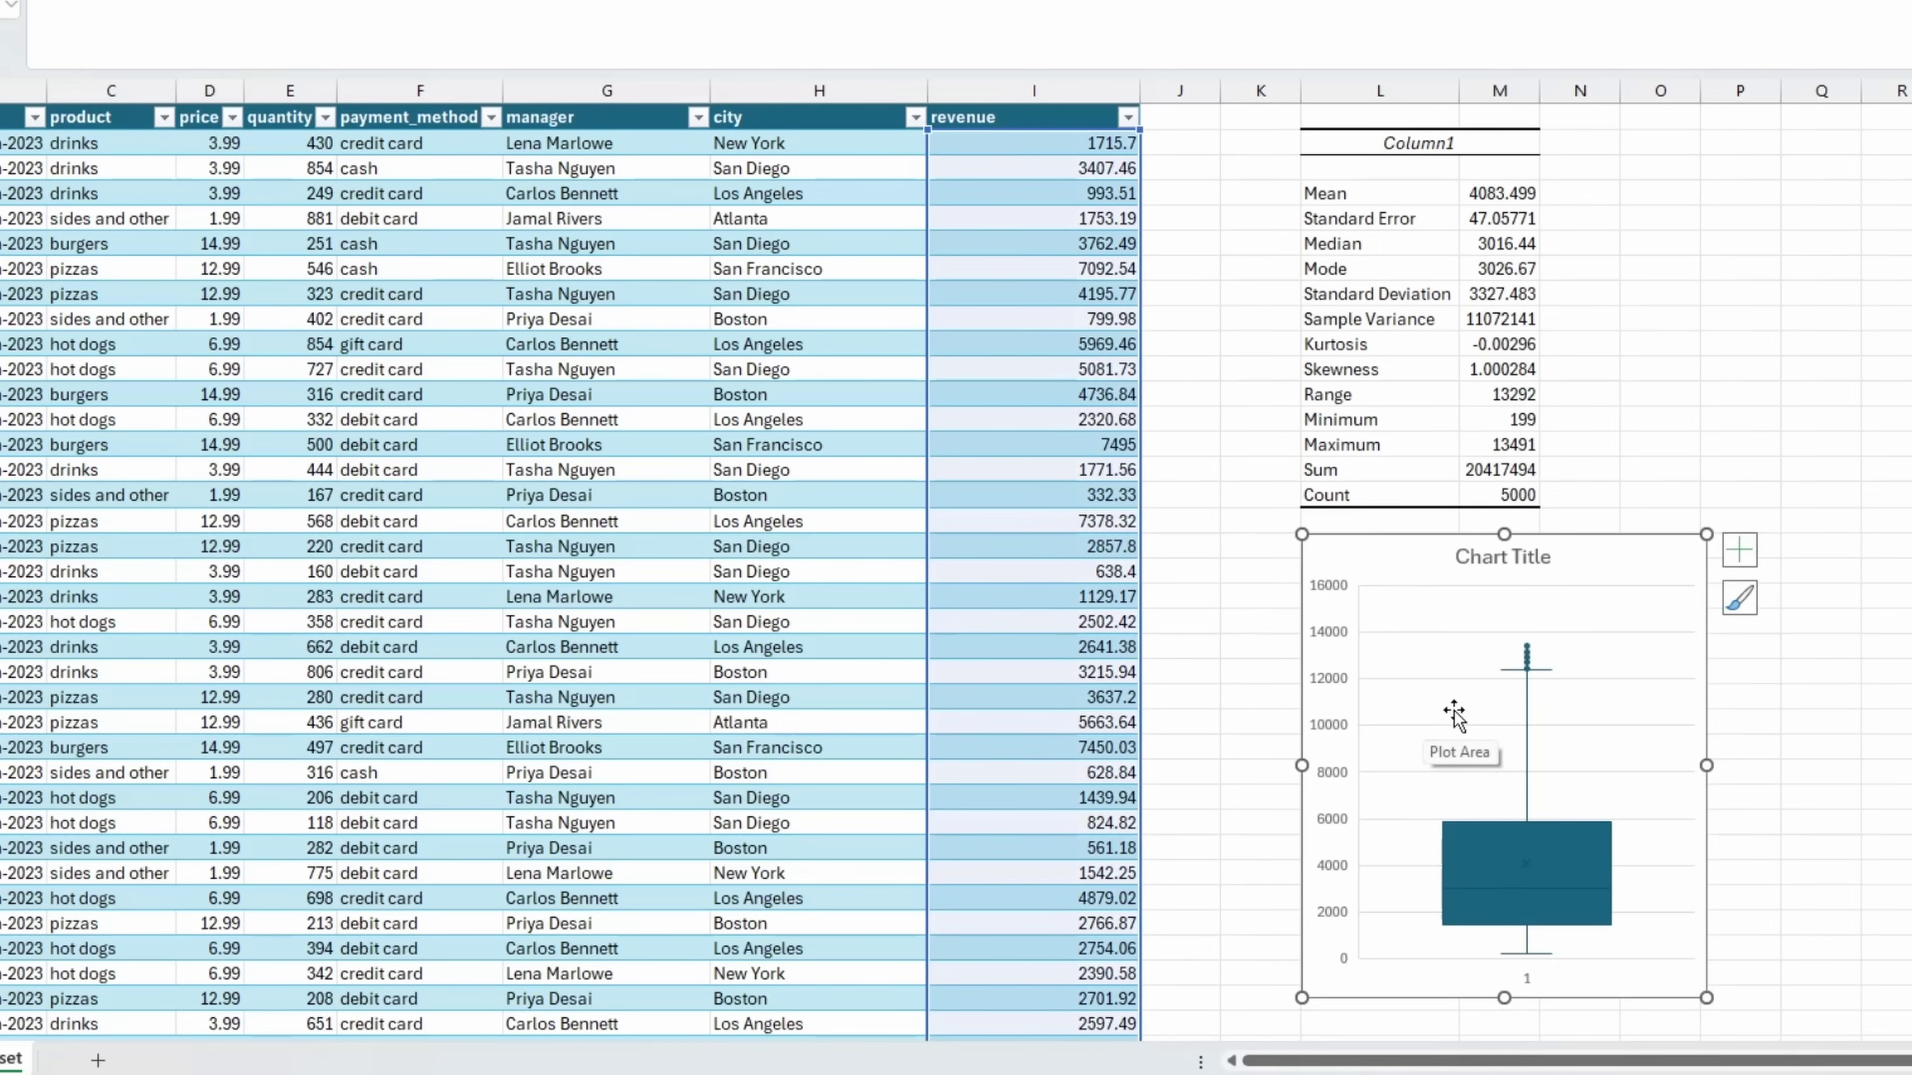
Step: Use the manager names in G2:G5001 as the box plot's axis labels, then widen the chart
{"action": "right_click", "coordinate": [1432, 708]}
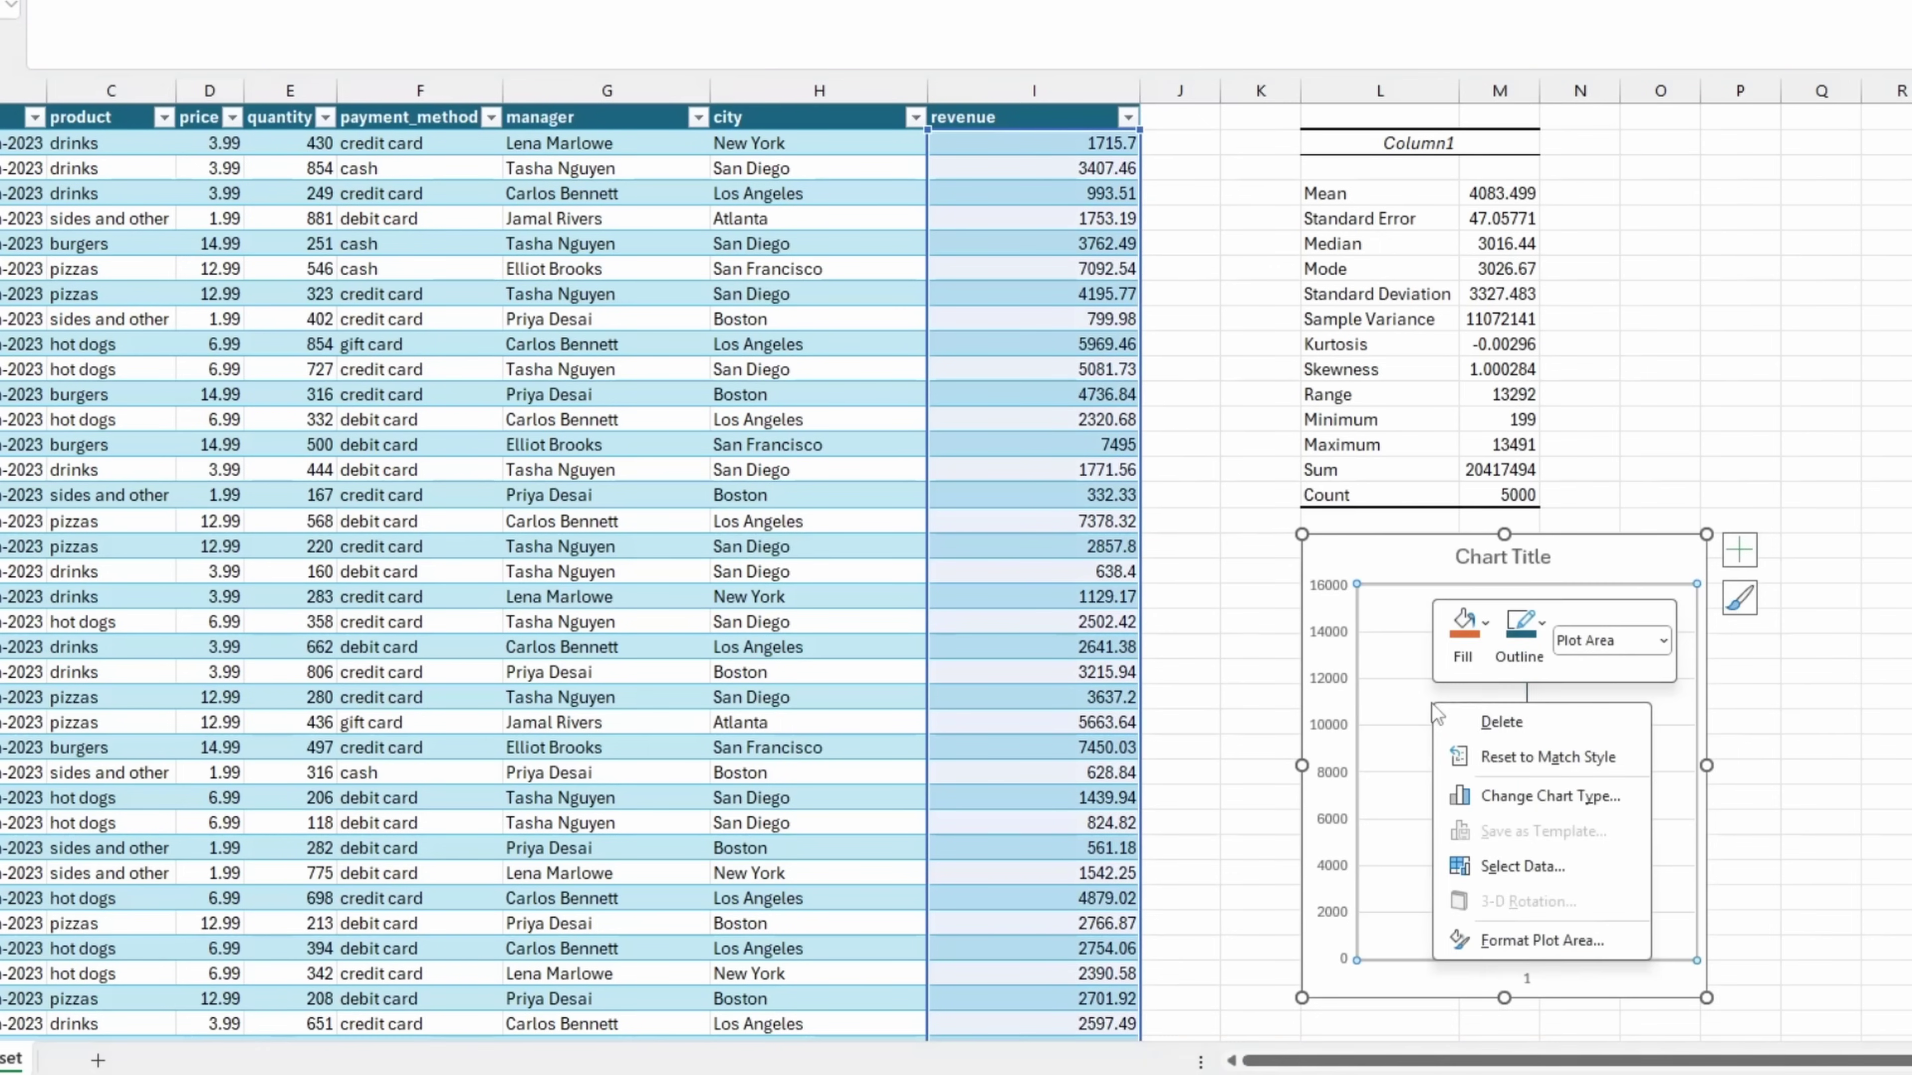
{"action": "left_click", "coordinate": [1511, 868]}
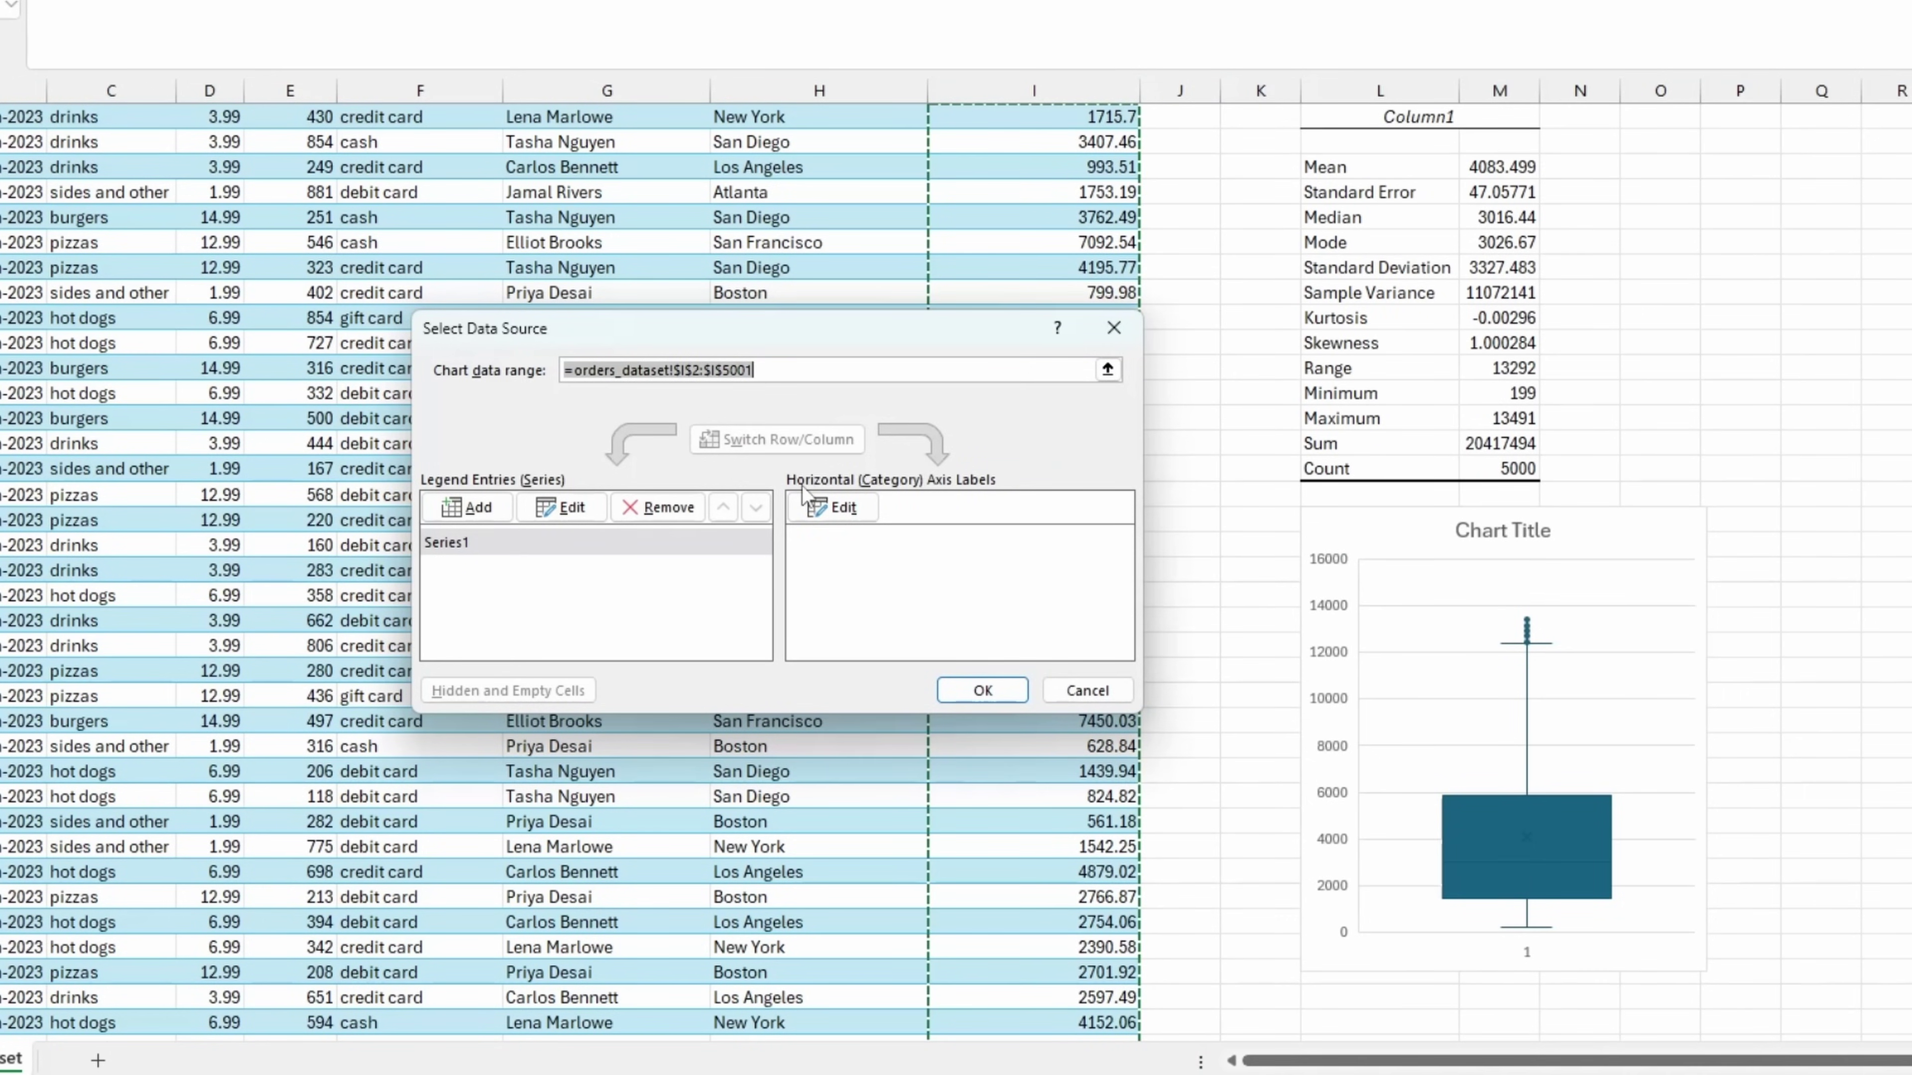
{"action": "left_click", "coordinate": [841, 507]}
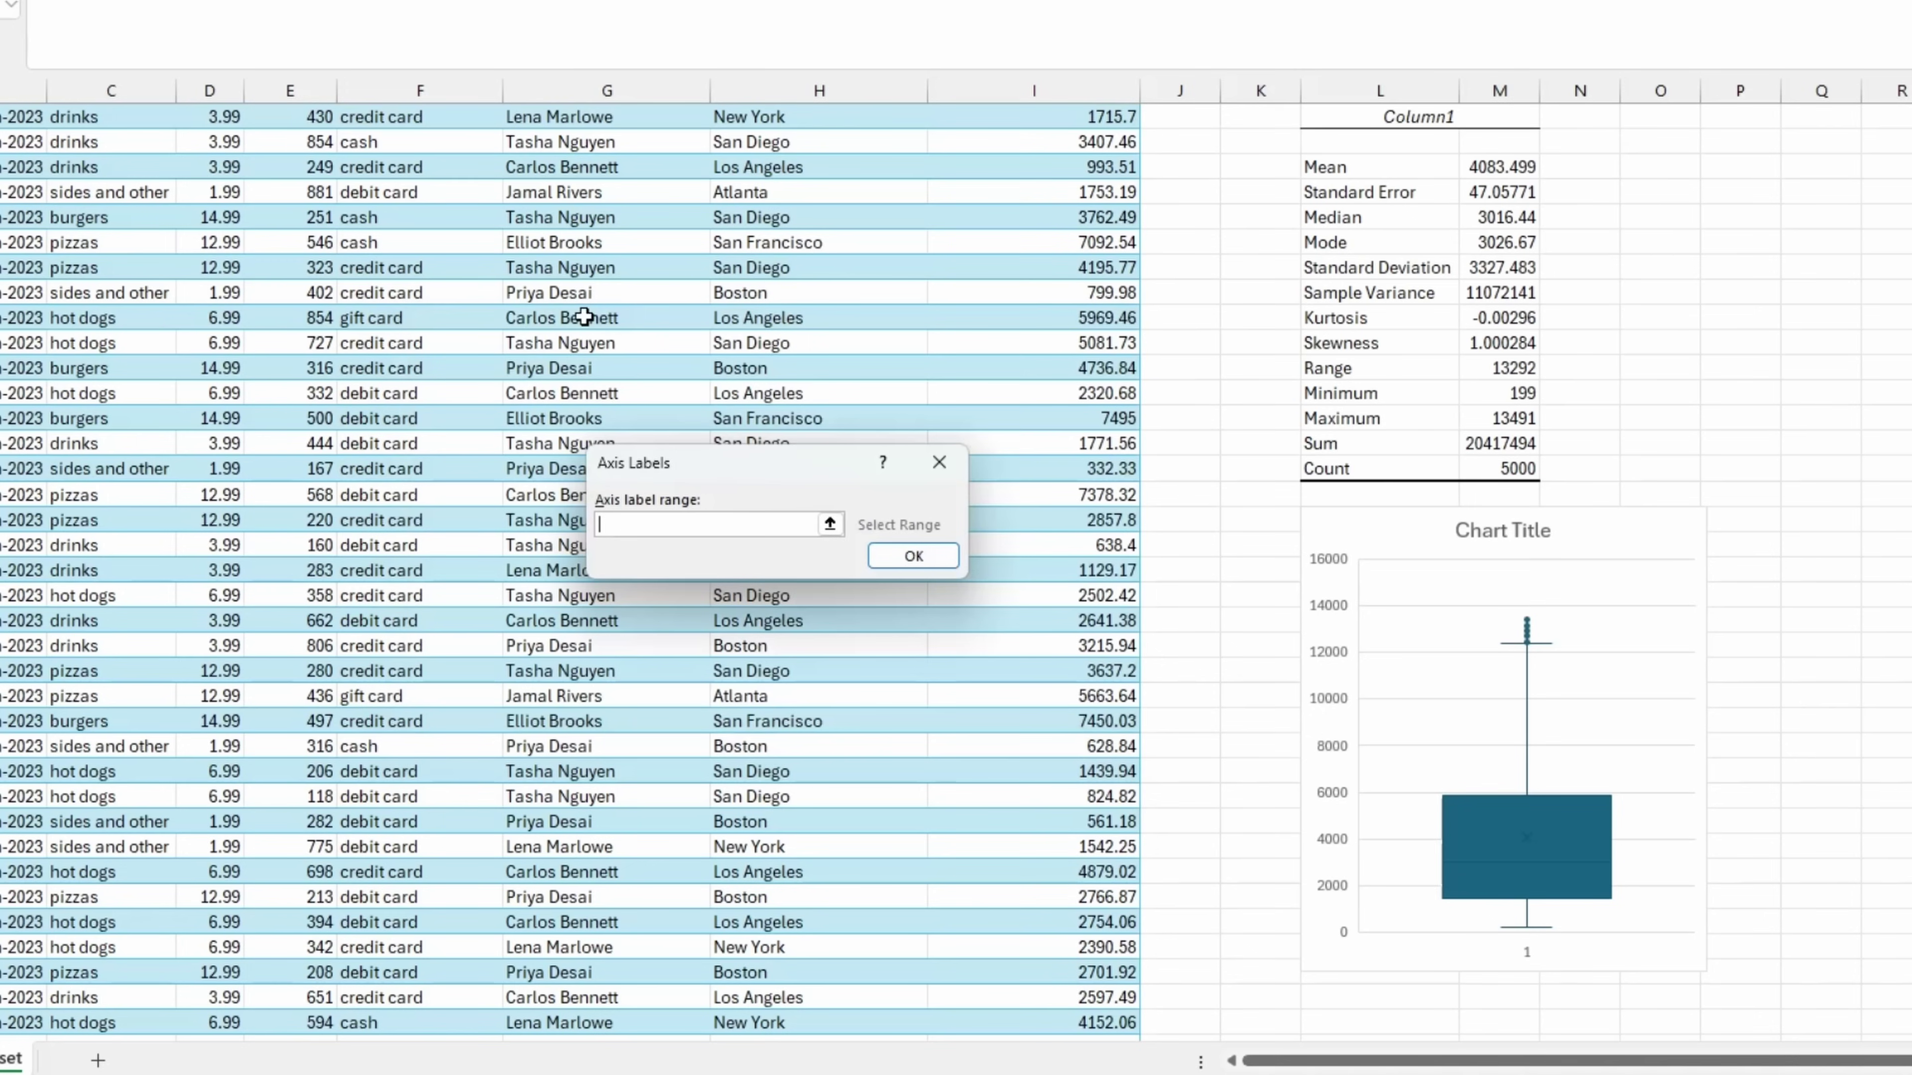
{"action": "left_click", "coordinate": [698, 342]}
{"action": "left_click", "coordinate": [603, 708]}
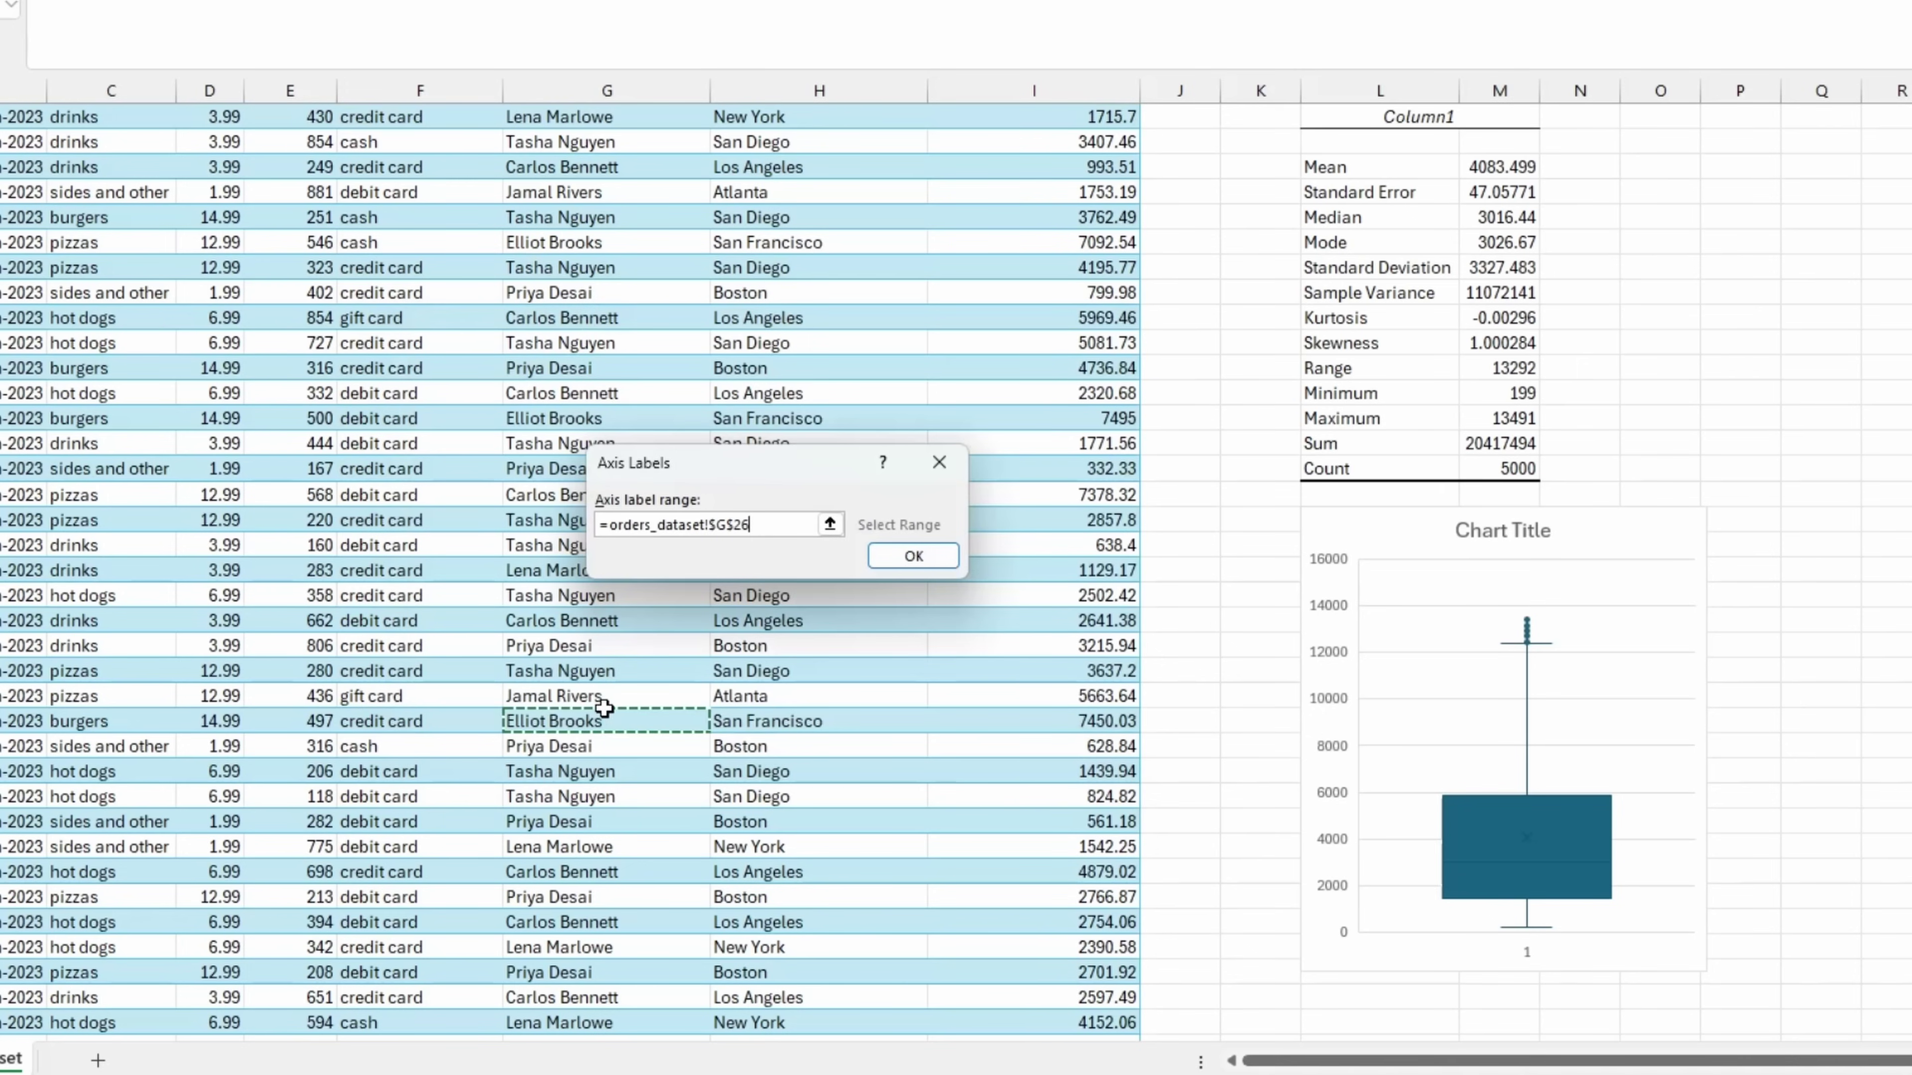
{"action": "key", "text": "BackSpace"}
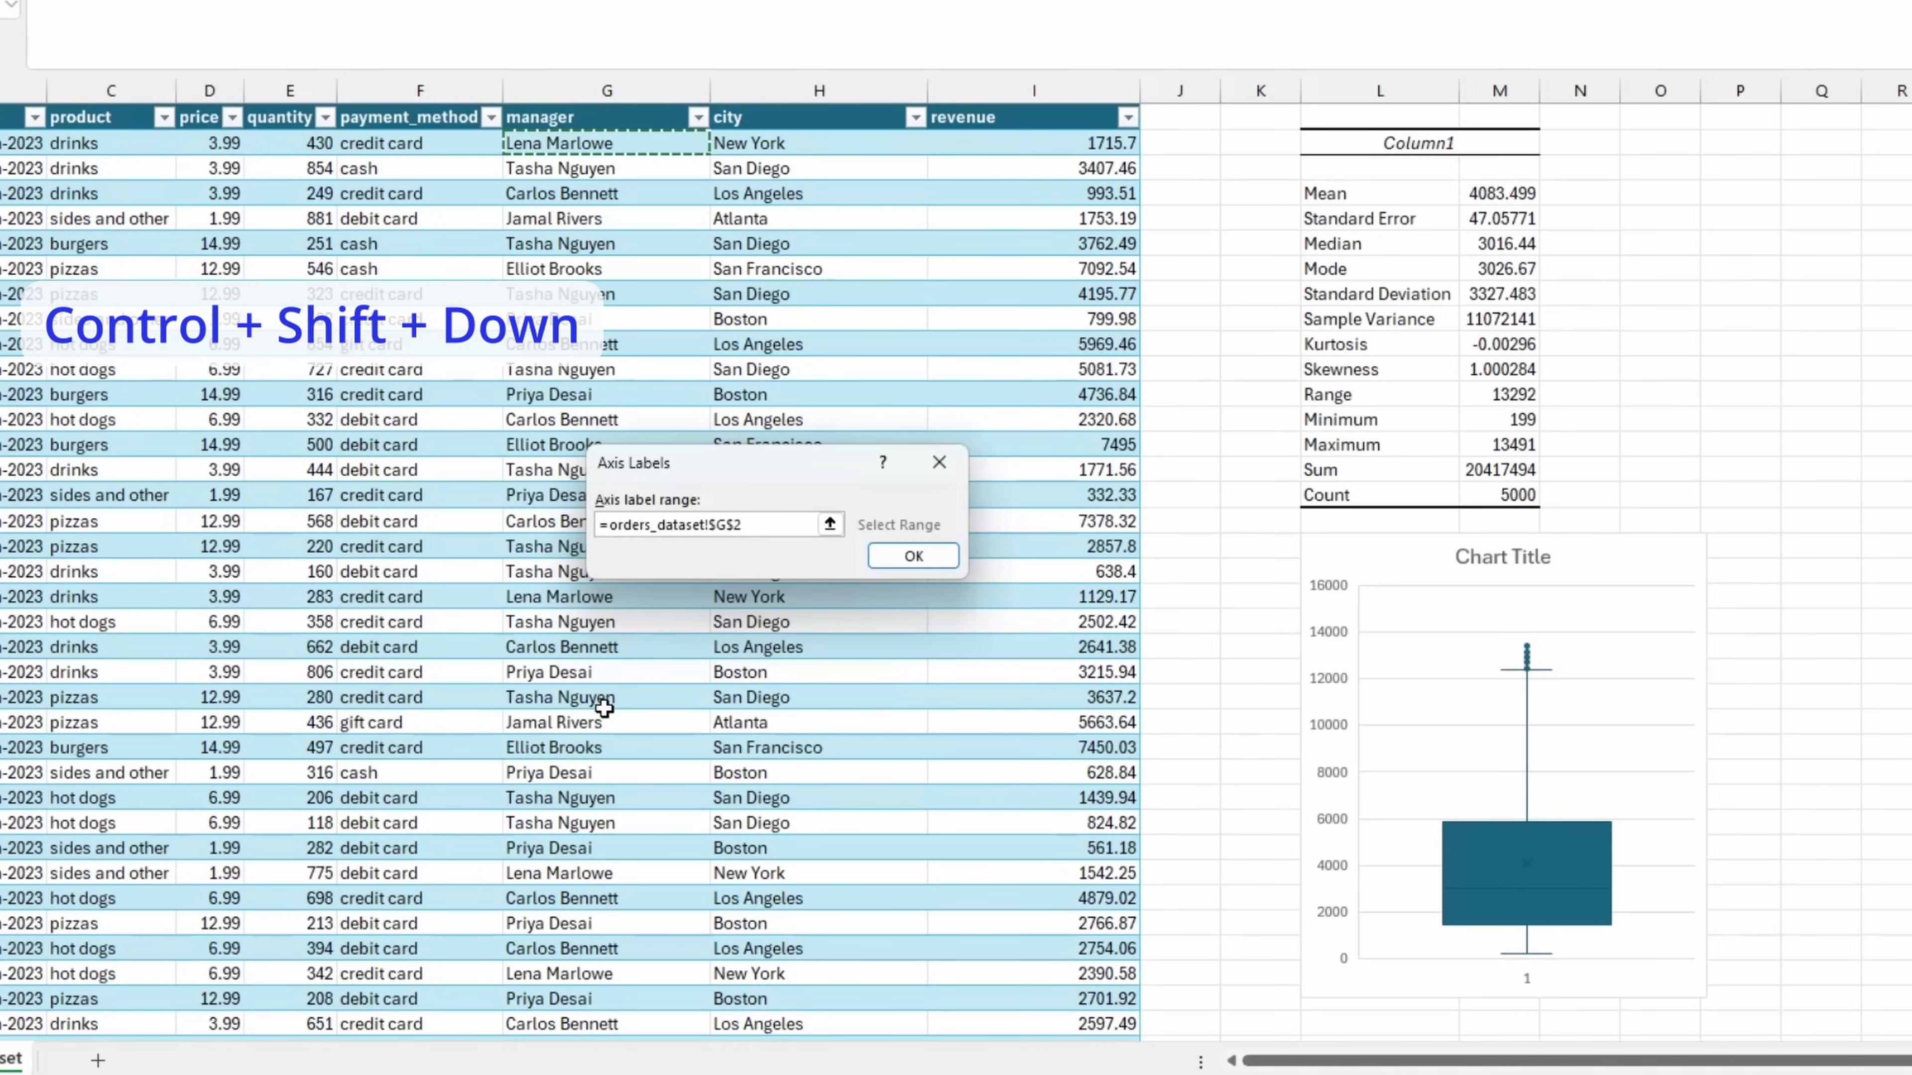
{"action": "key", "text": "ctrl+shift+Down"}
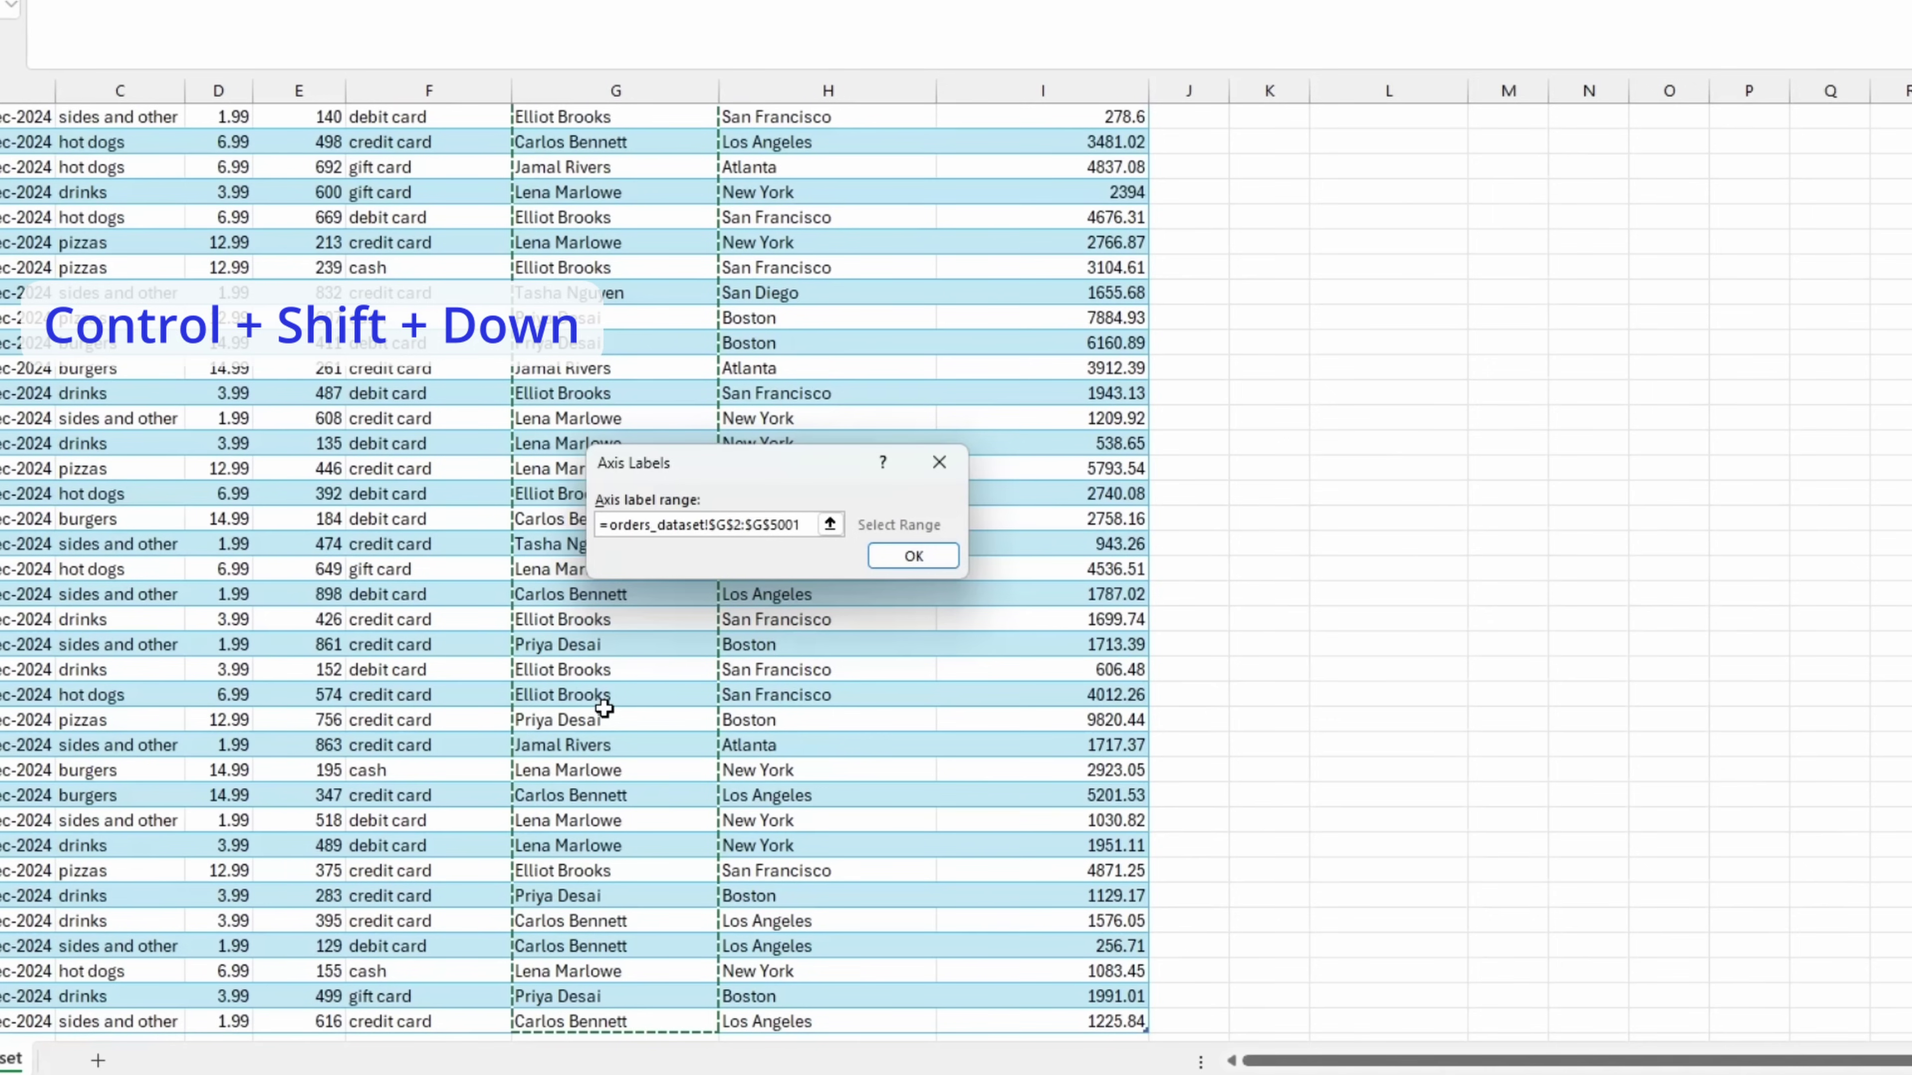
{"action": "left_click", "coordinate": [914, 556]}
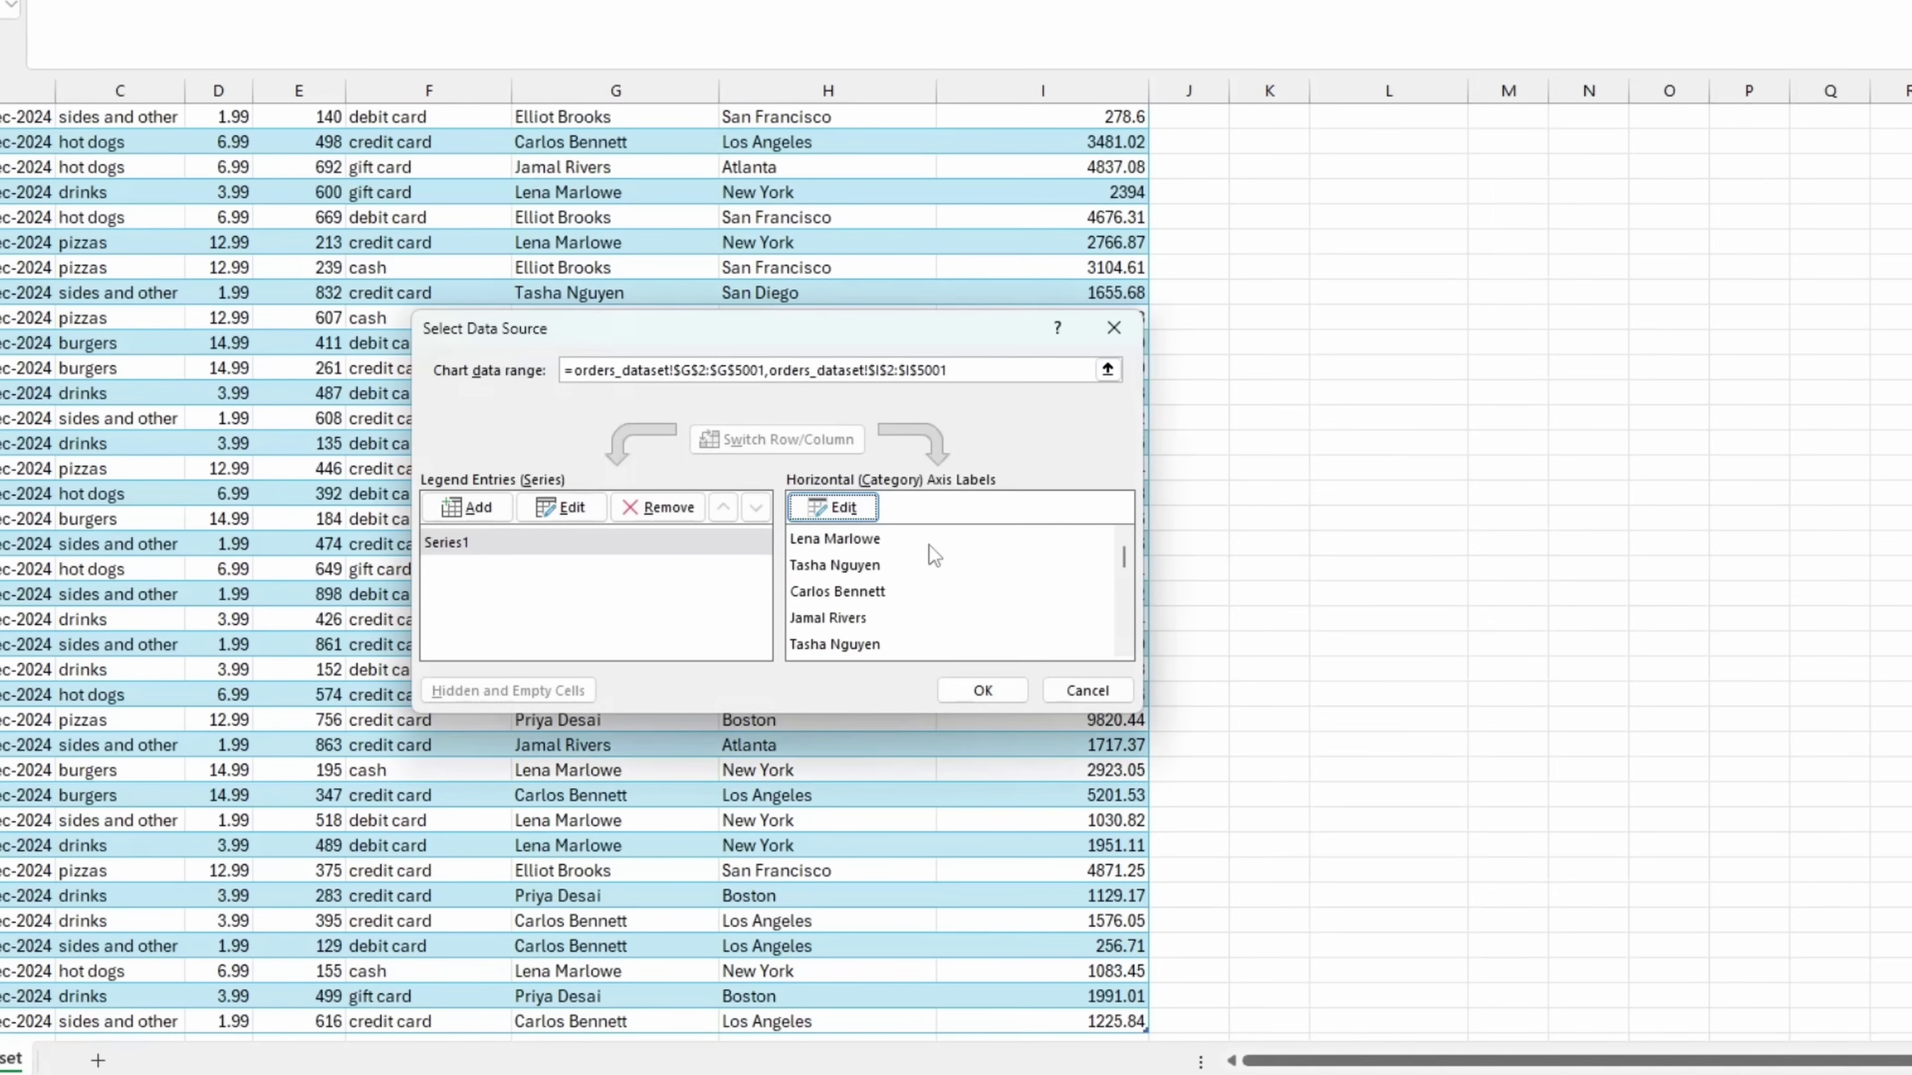
{"action": "left_click", "coordinate": [971, 691]}
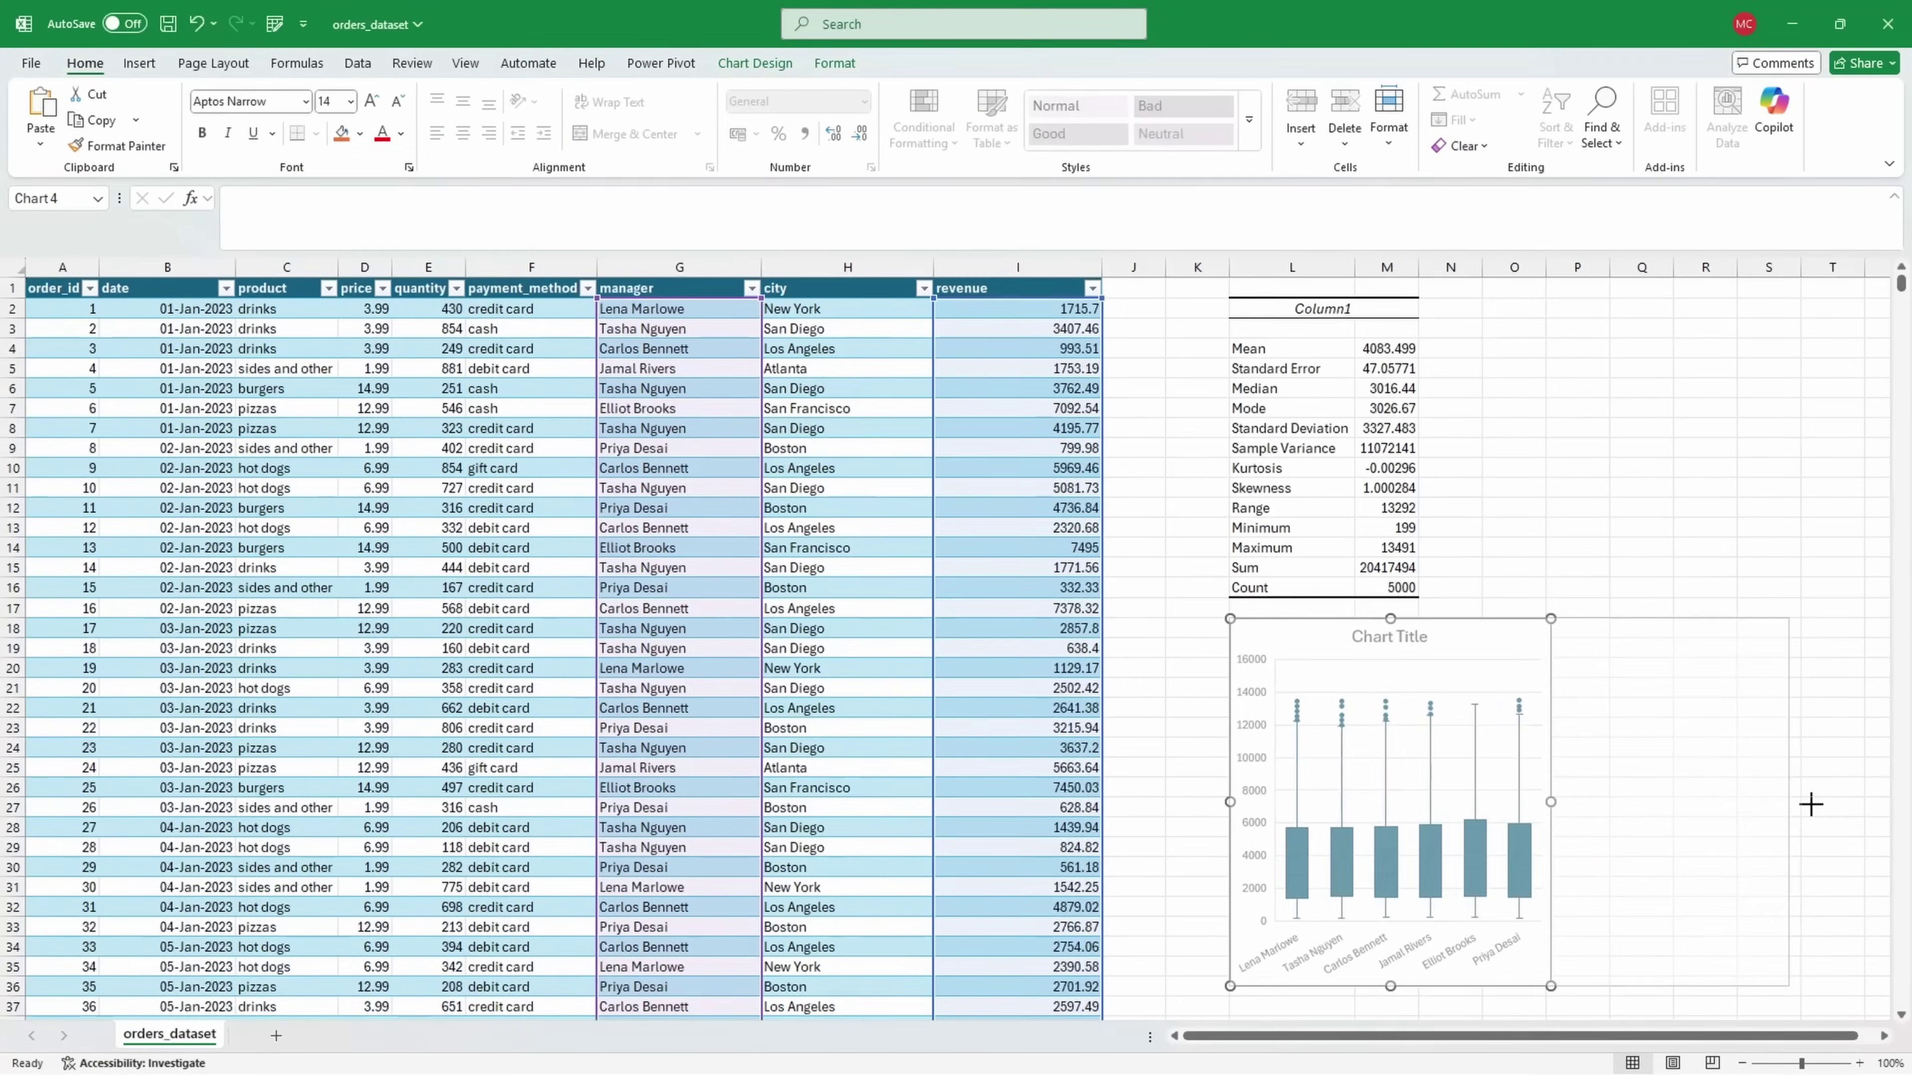
{"action": "left_click_drag", "start_coordinate": [1706, 765], "coordinate": [1829, 803]}
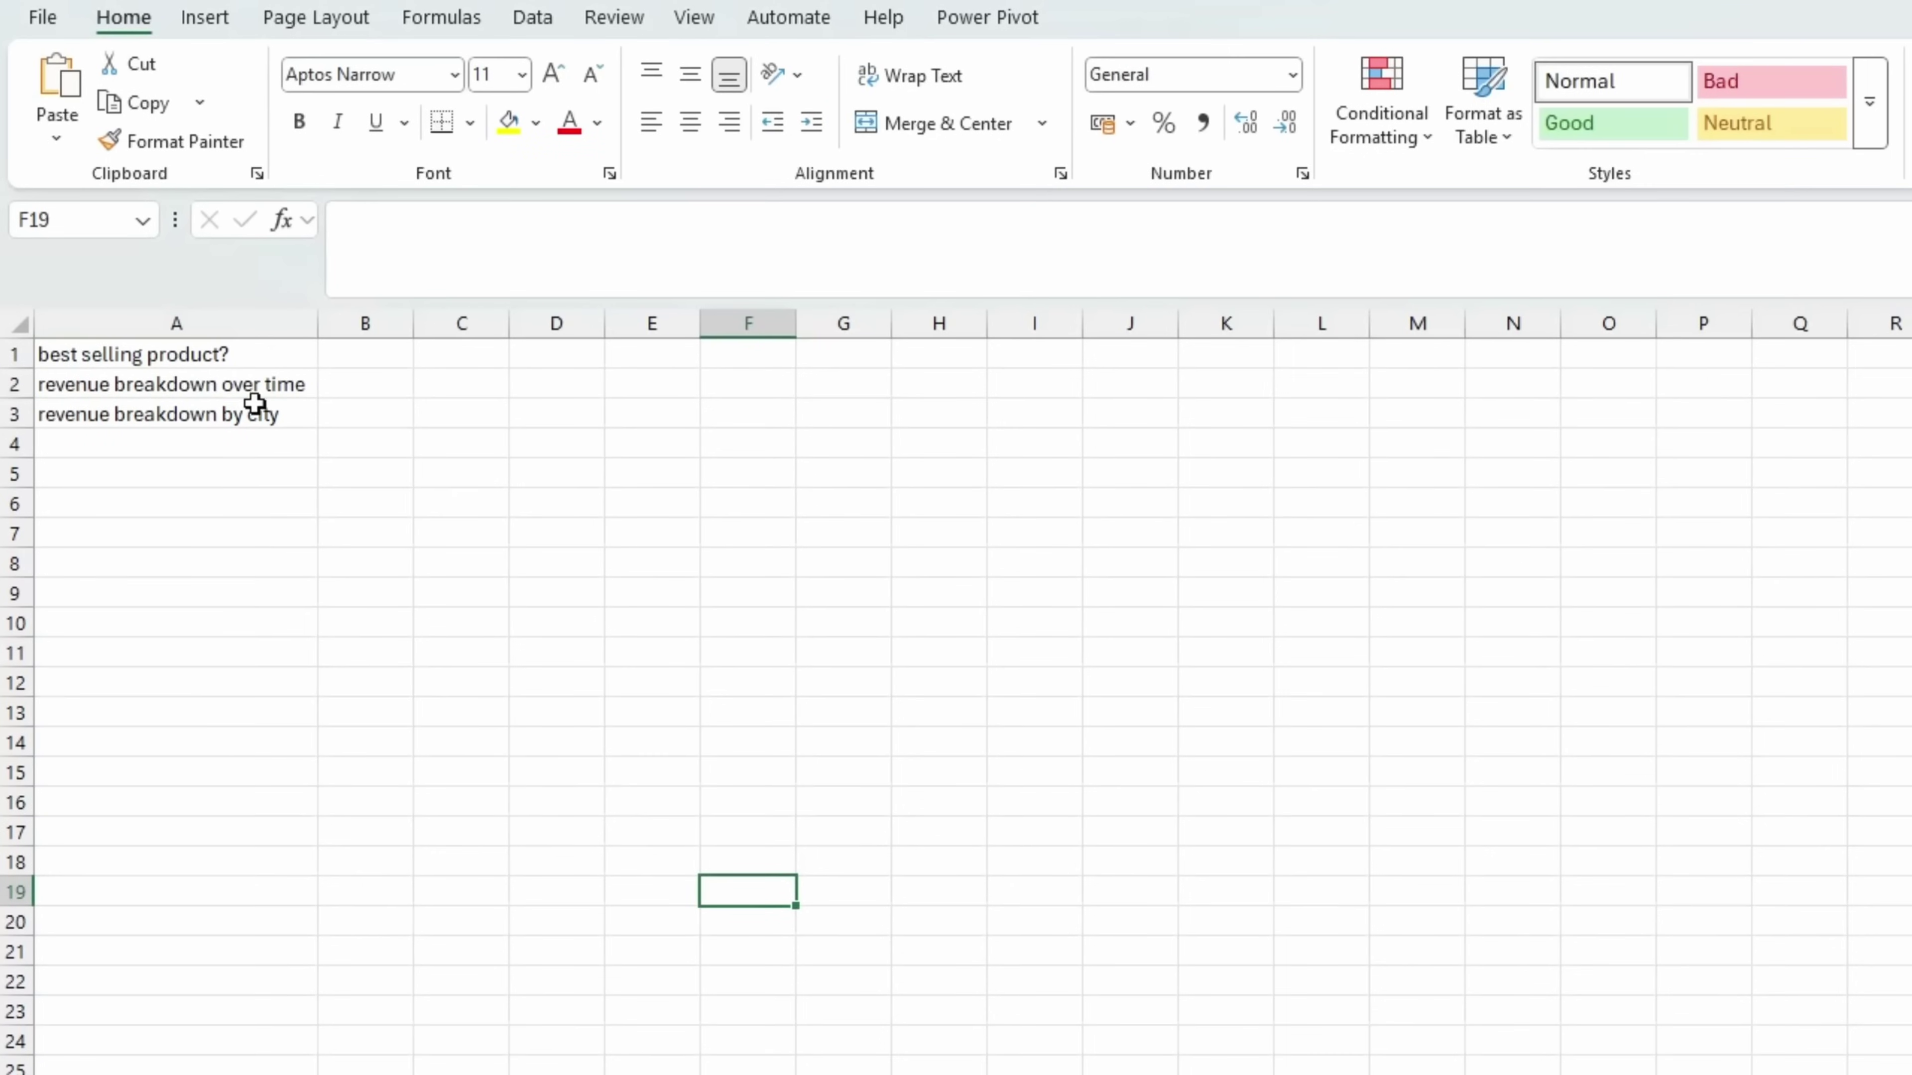
Step: Review the three analysis question notes in A1:A3
{"action": "left_click_drag", "start_coordinate": [222, 354], "coordinate": [222, 414]}
{"action": "left_click", "coordinate": [222, 620]}
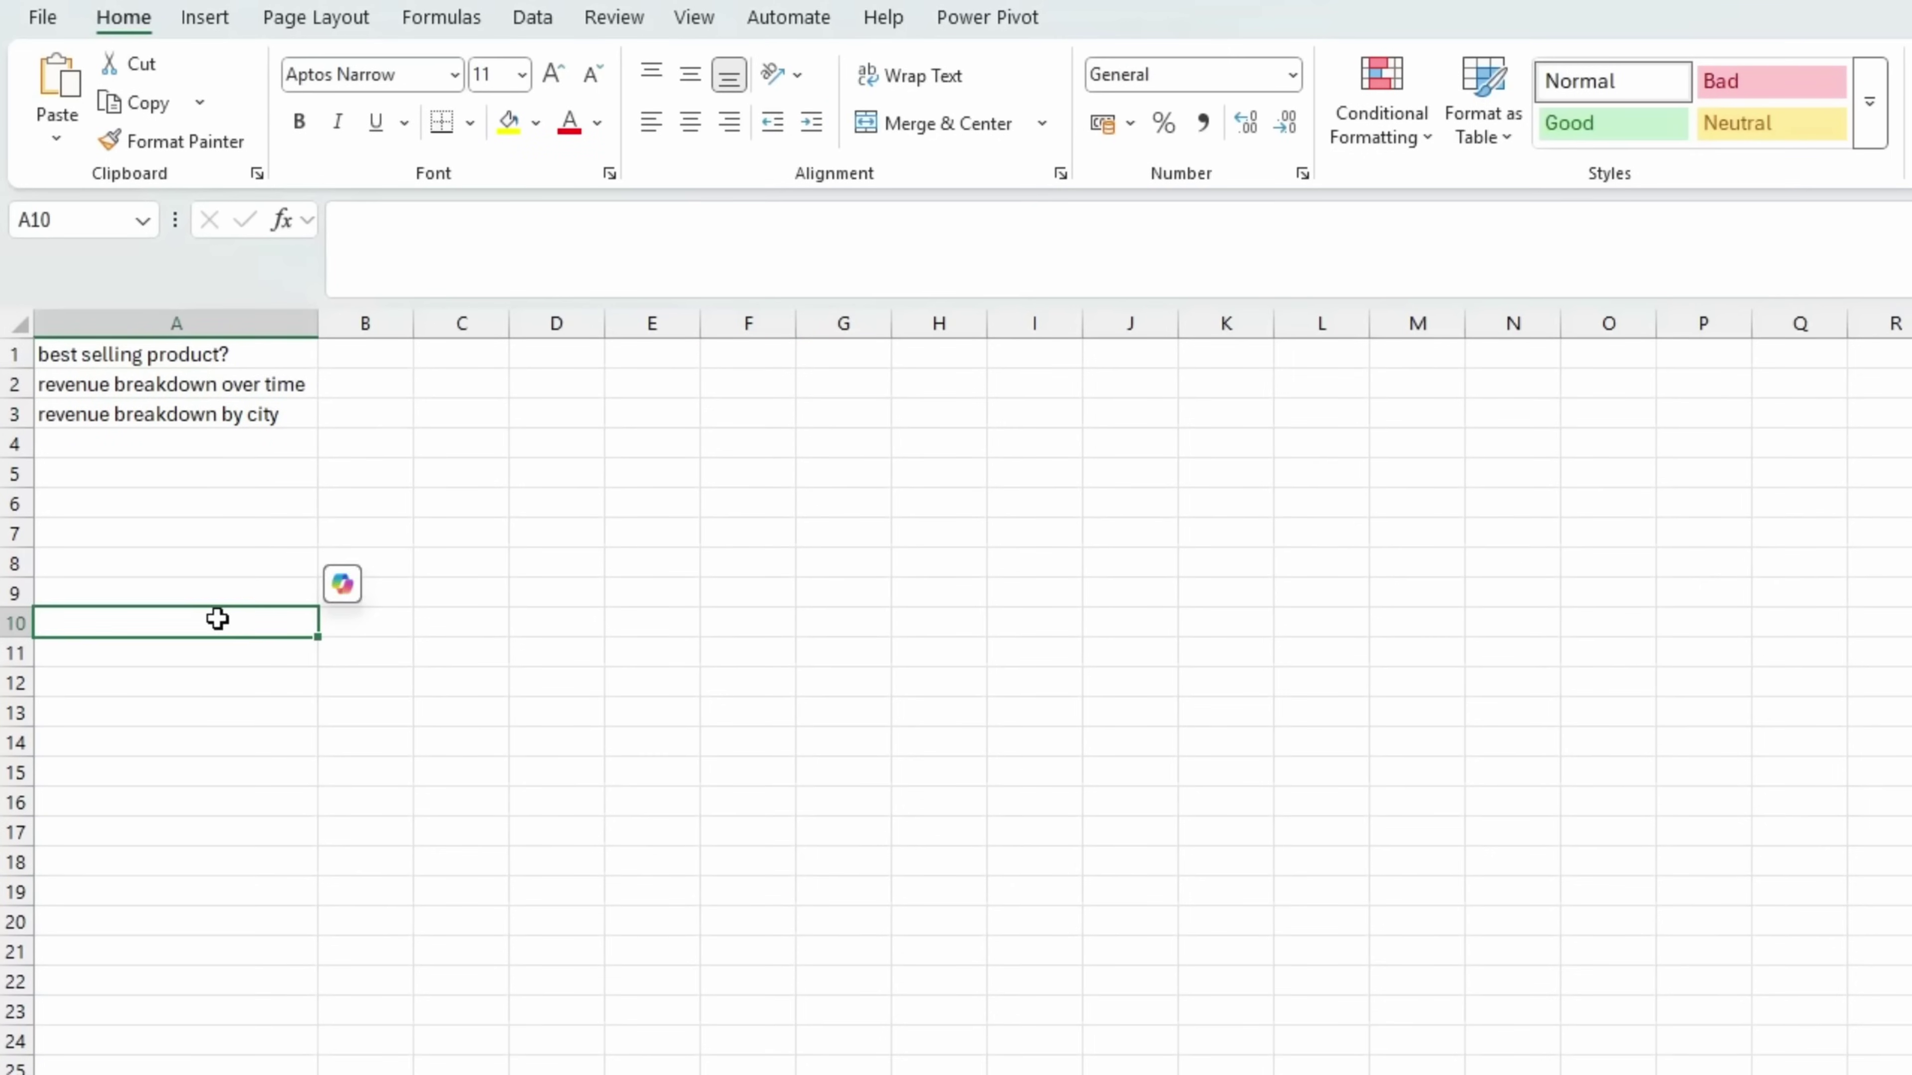
{"action": "left_click", "coordinate": [21, 354]}
{"action": "left_click", "coordinate": [124, 385]}
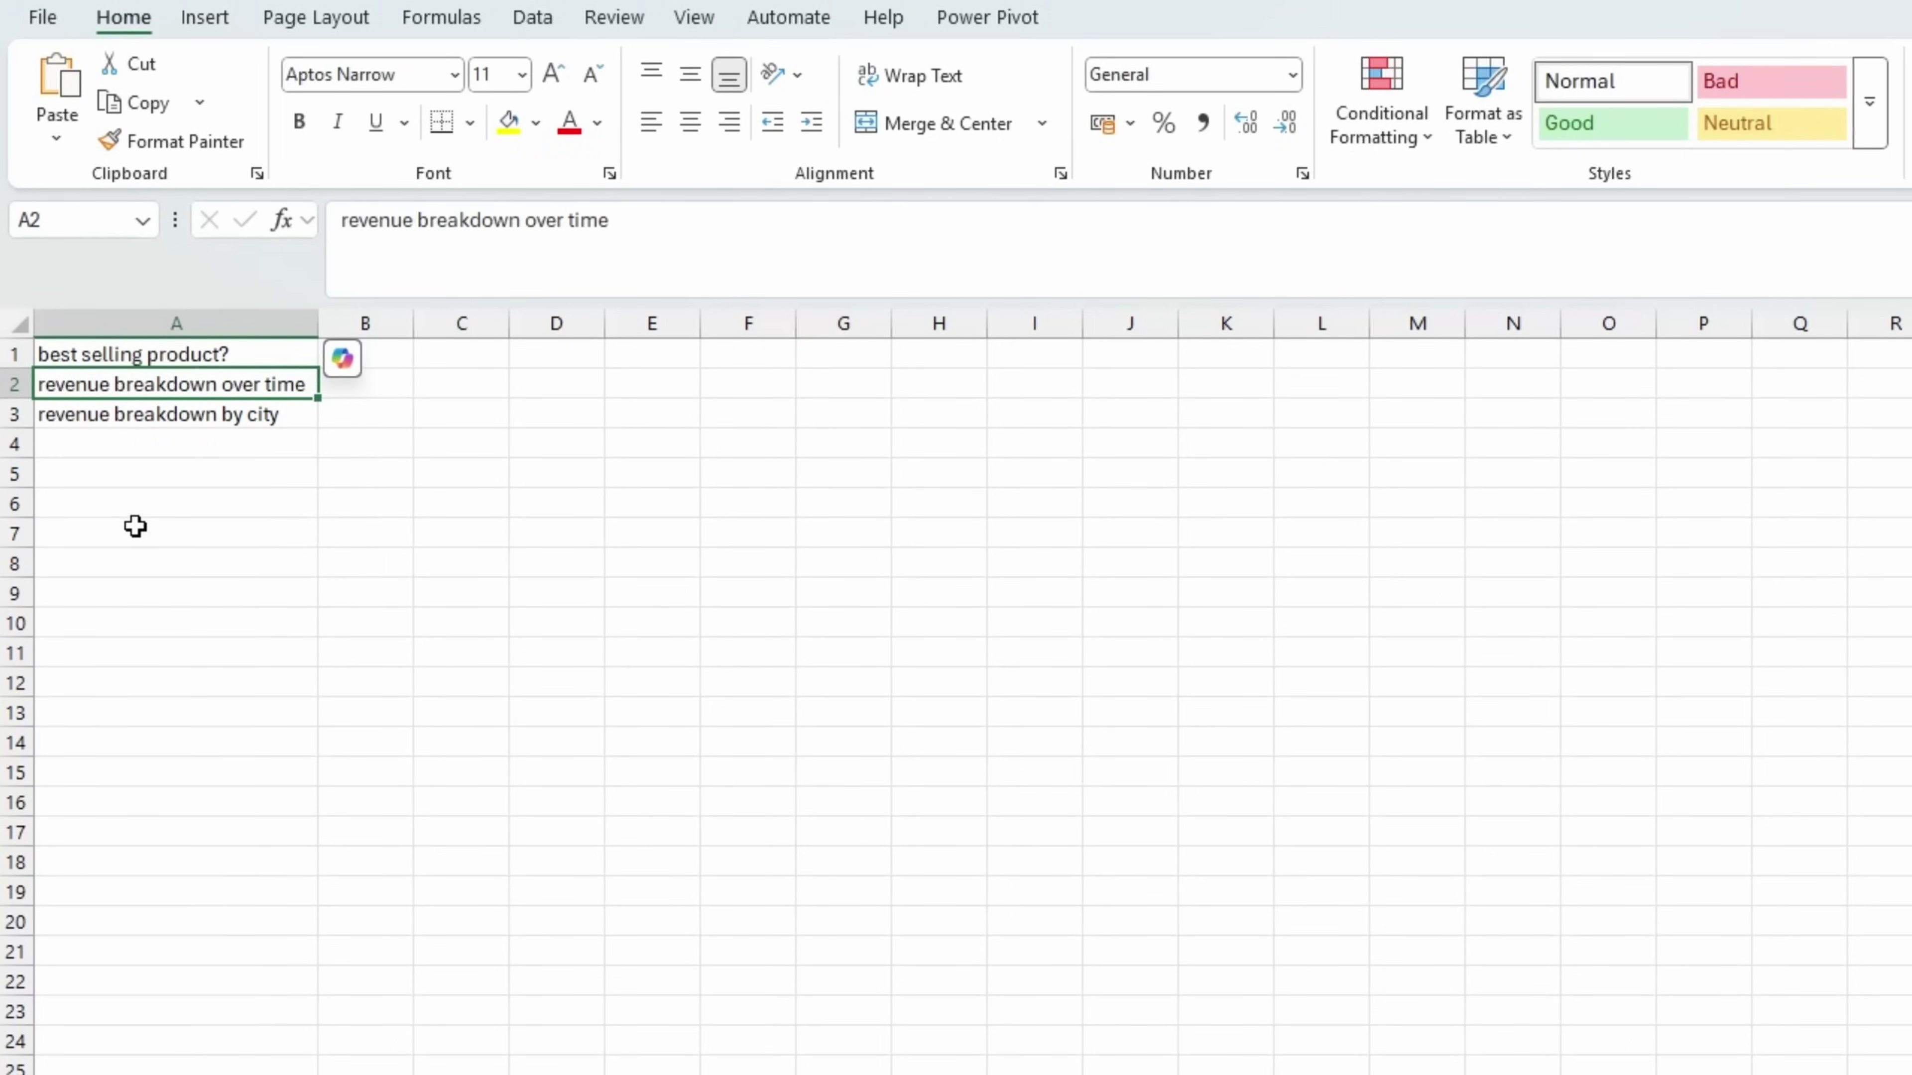
{"action": "left_click", "coordinate": [168, 420]}
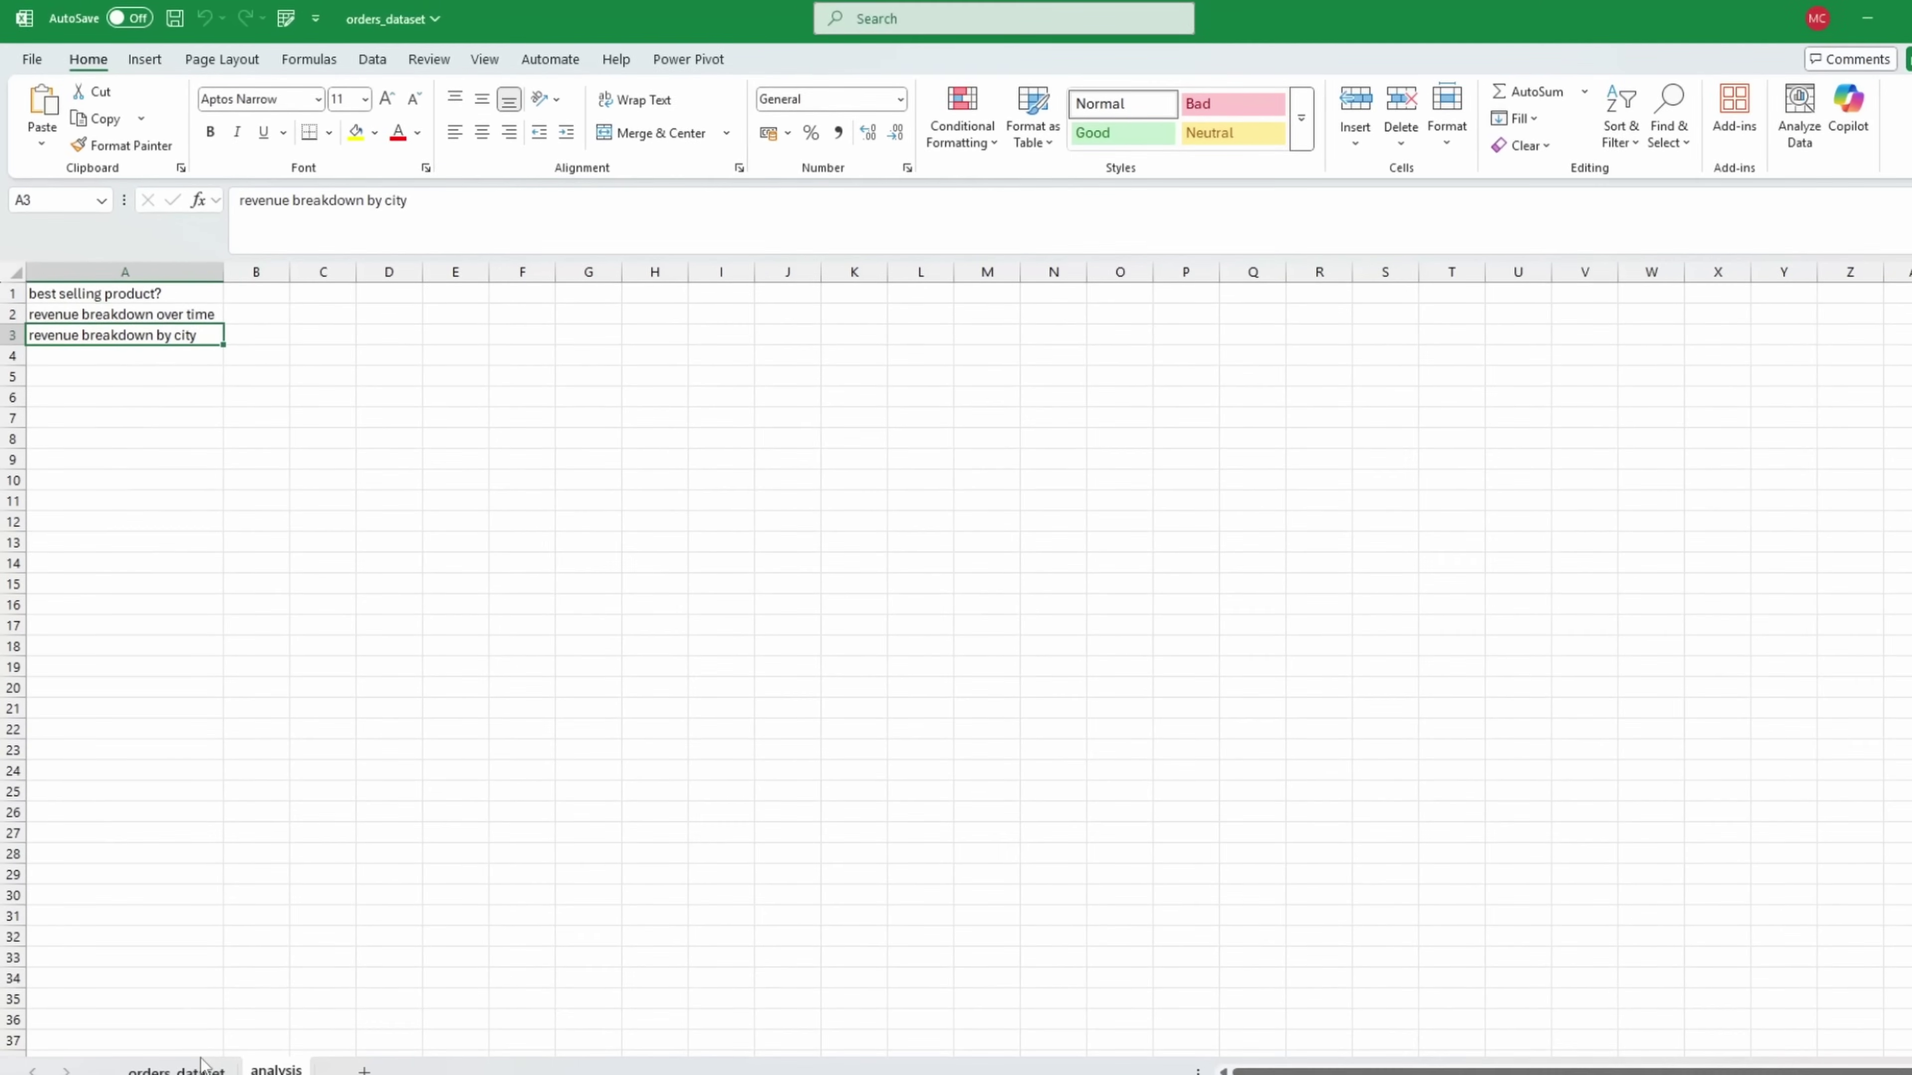
Step: On orders_dataset, start a PivotTable from the orders table range
{"action": "left_click", "coordinate": [201, 1068]}
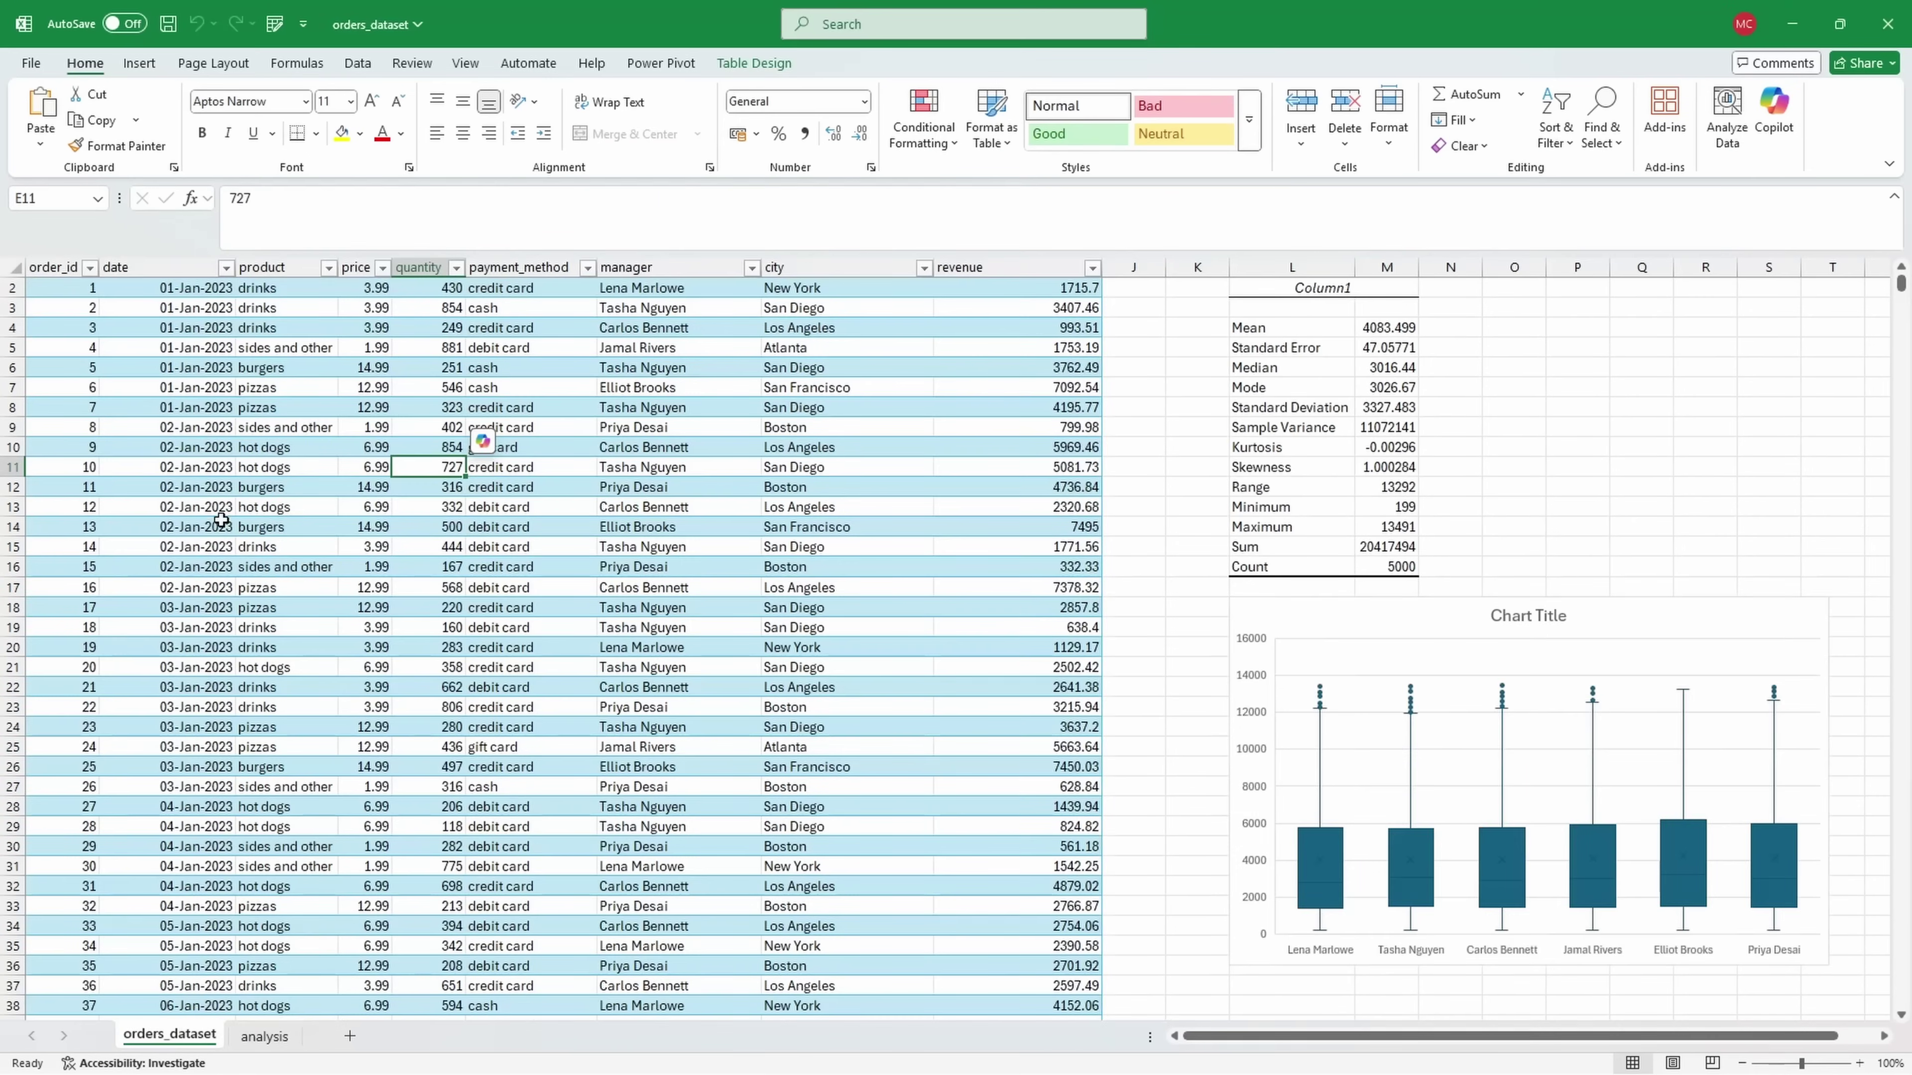
{"action": "left_click", "coordinate": [221, 520]}
{"action": "scroll", "coordinate": [221, 520], "scroll_direction": "up", "scroll_amount": 1}
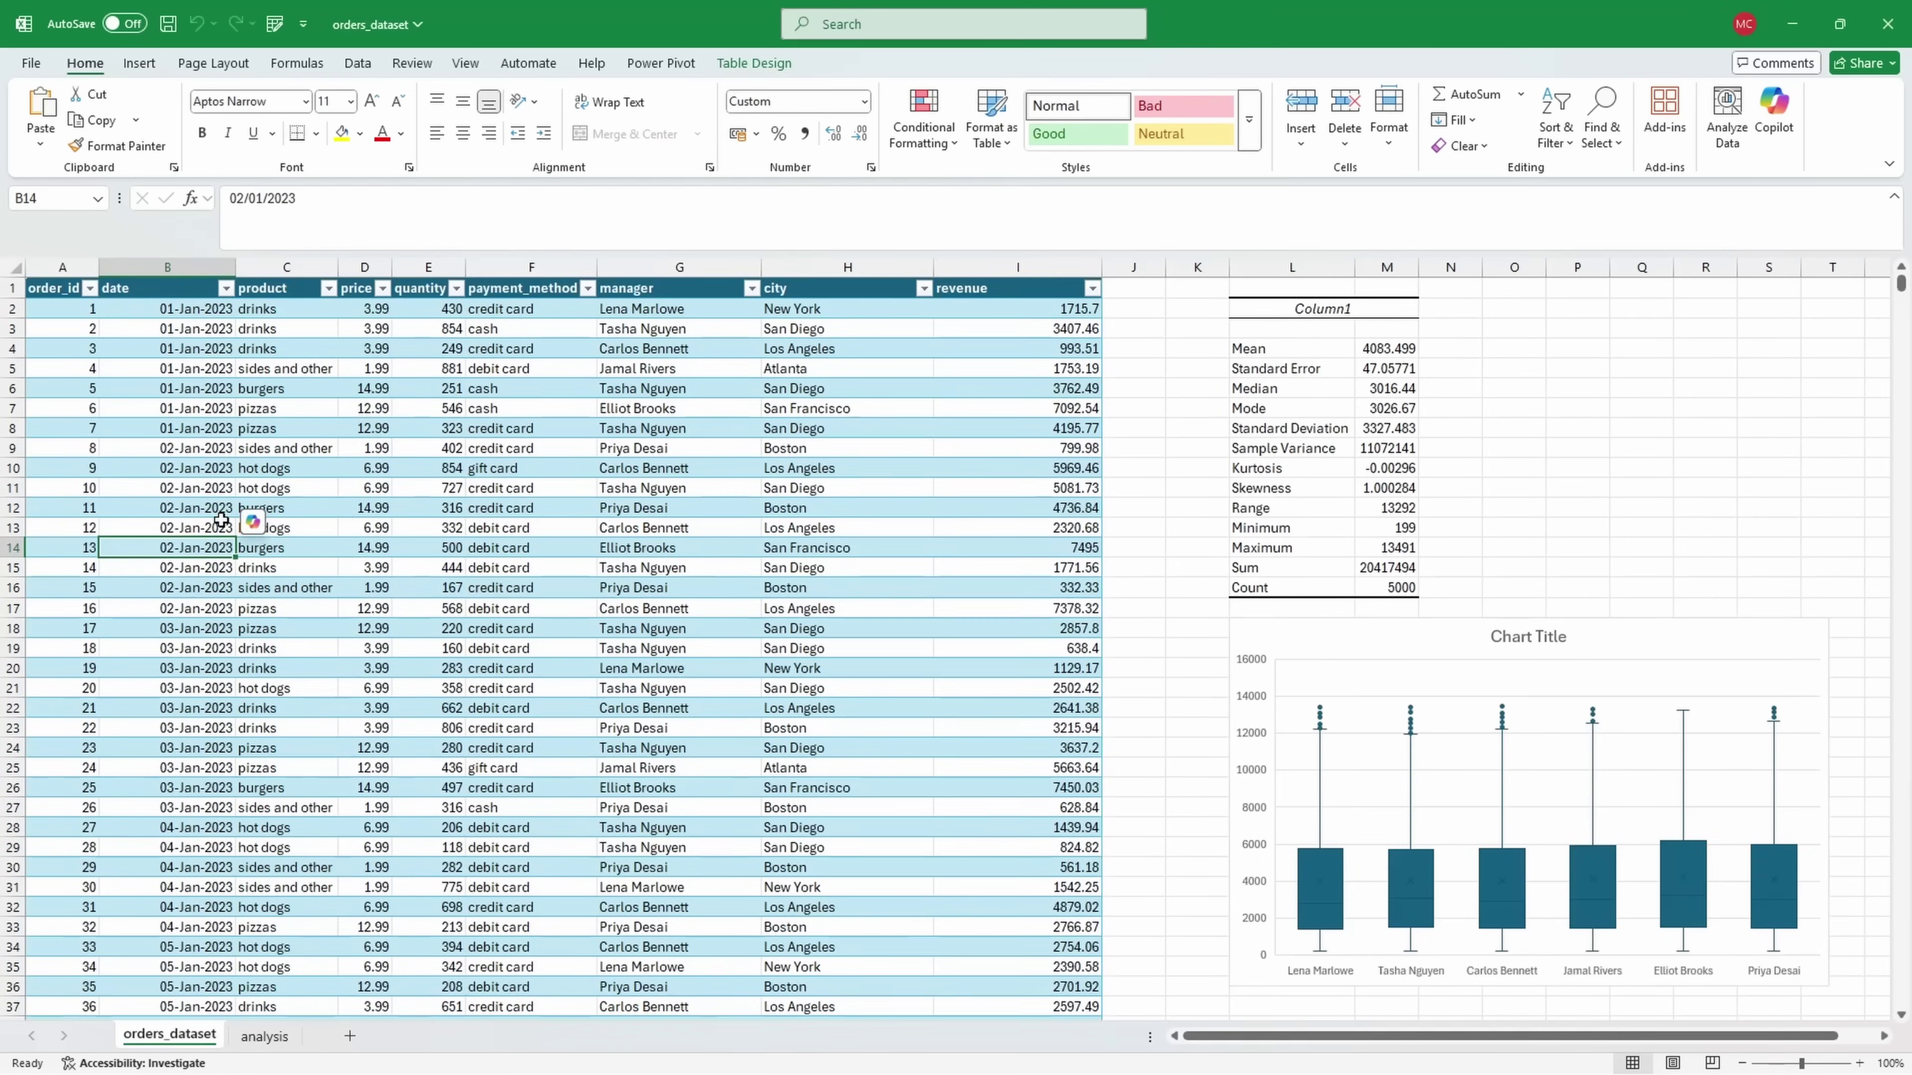
{"action": "left_click", "coordinate": [140, 63]}
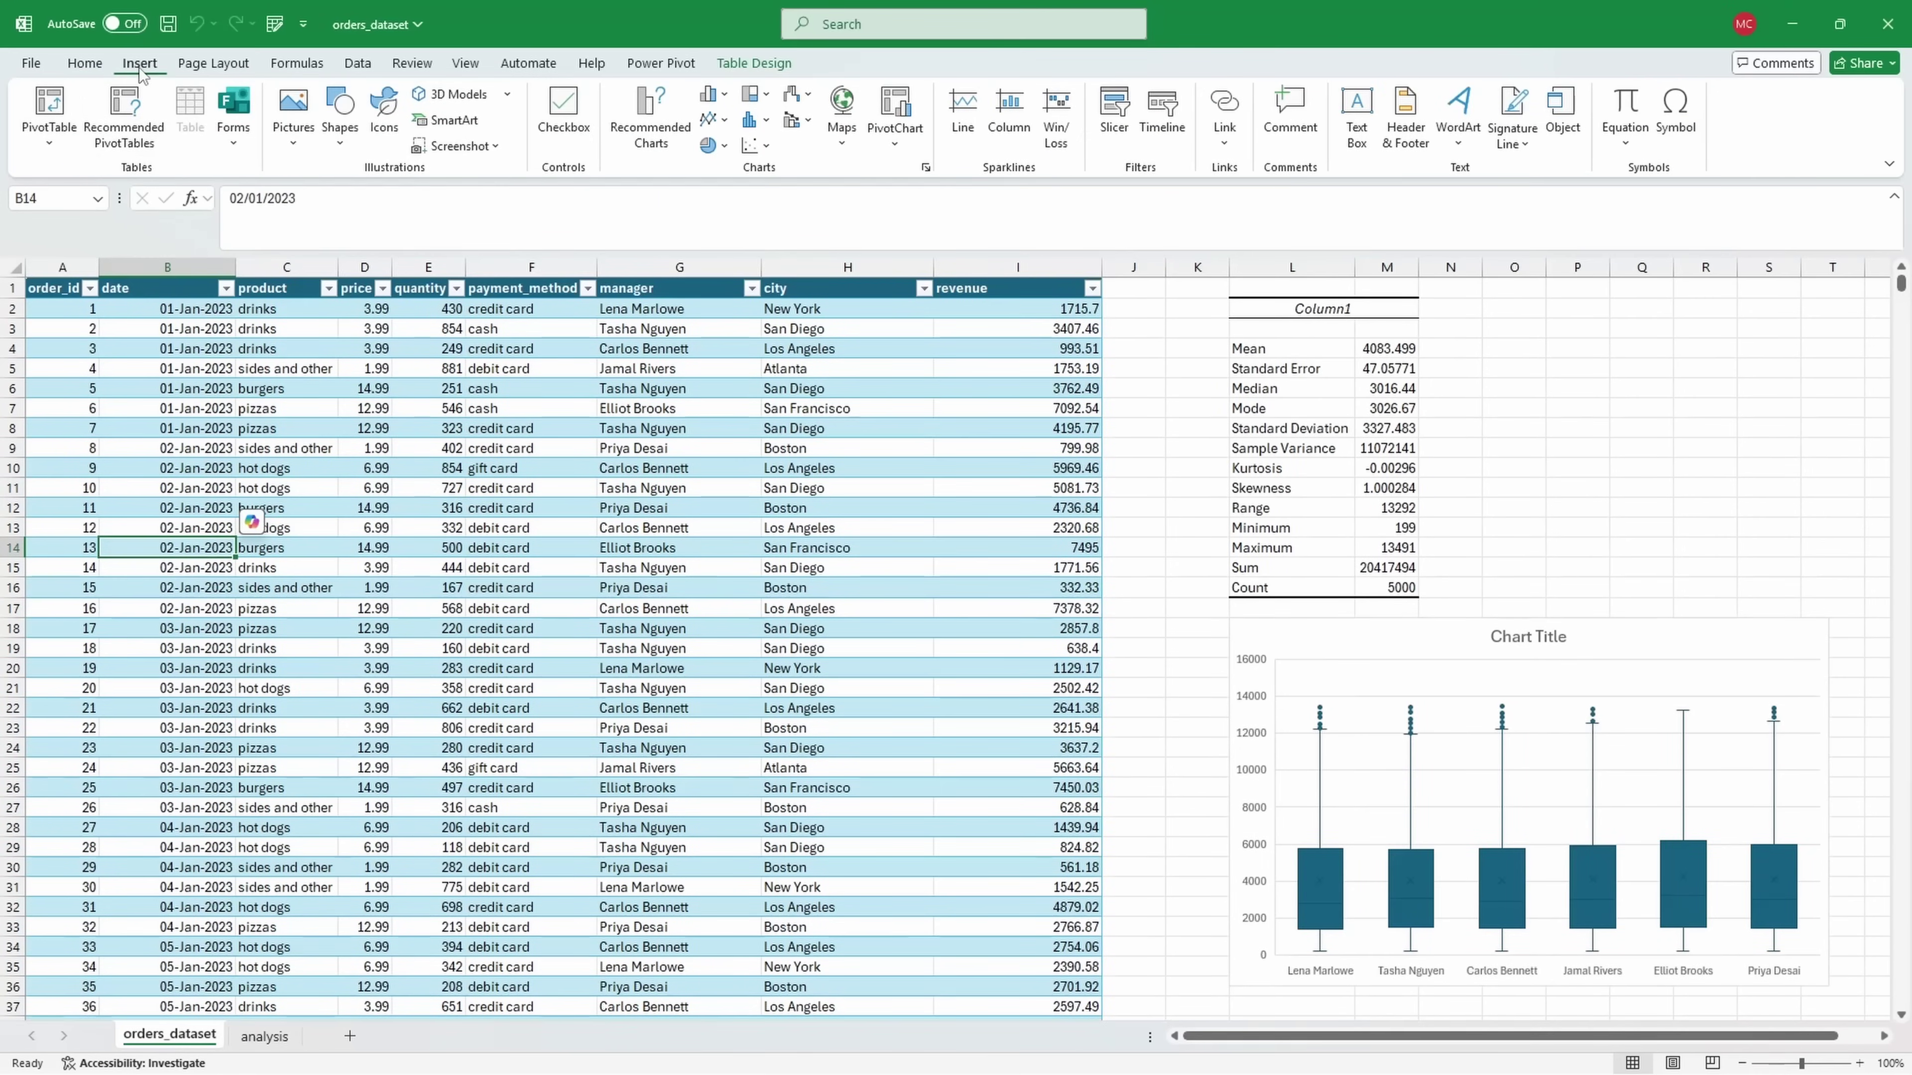
{"action": "left_click", "coordinate": [74, 144]}
{"action": "left_click", "coordinate": [79, 172]}
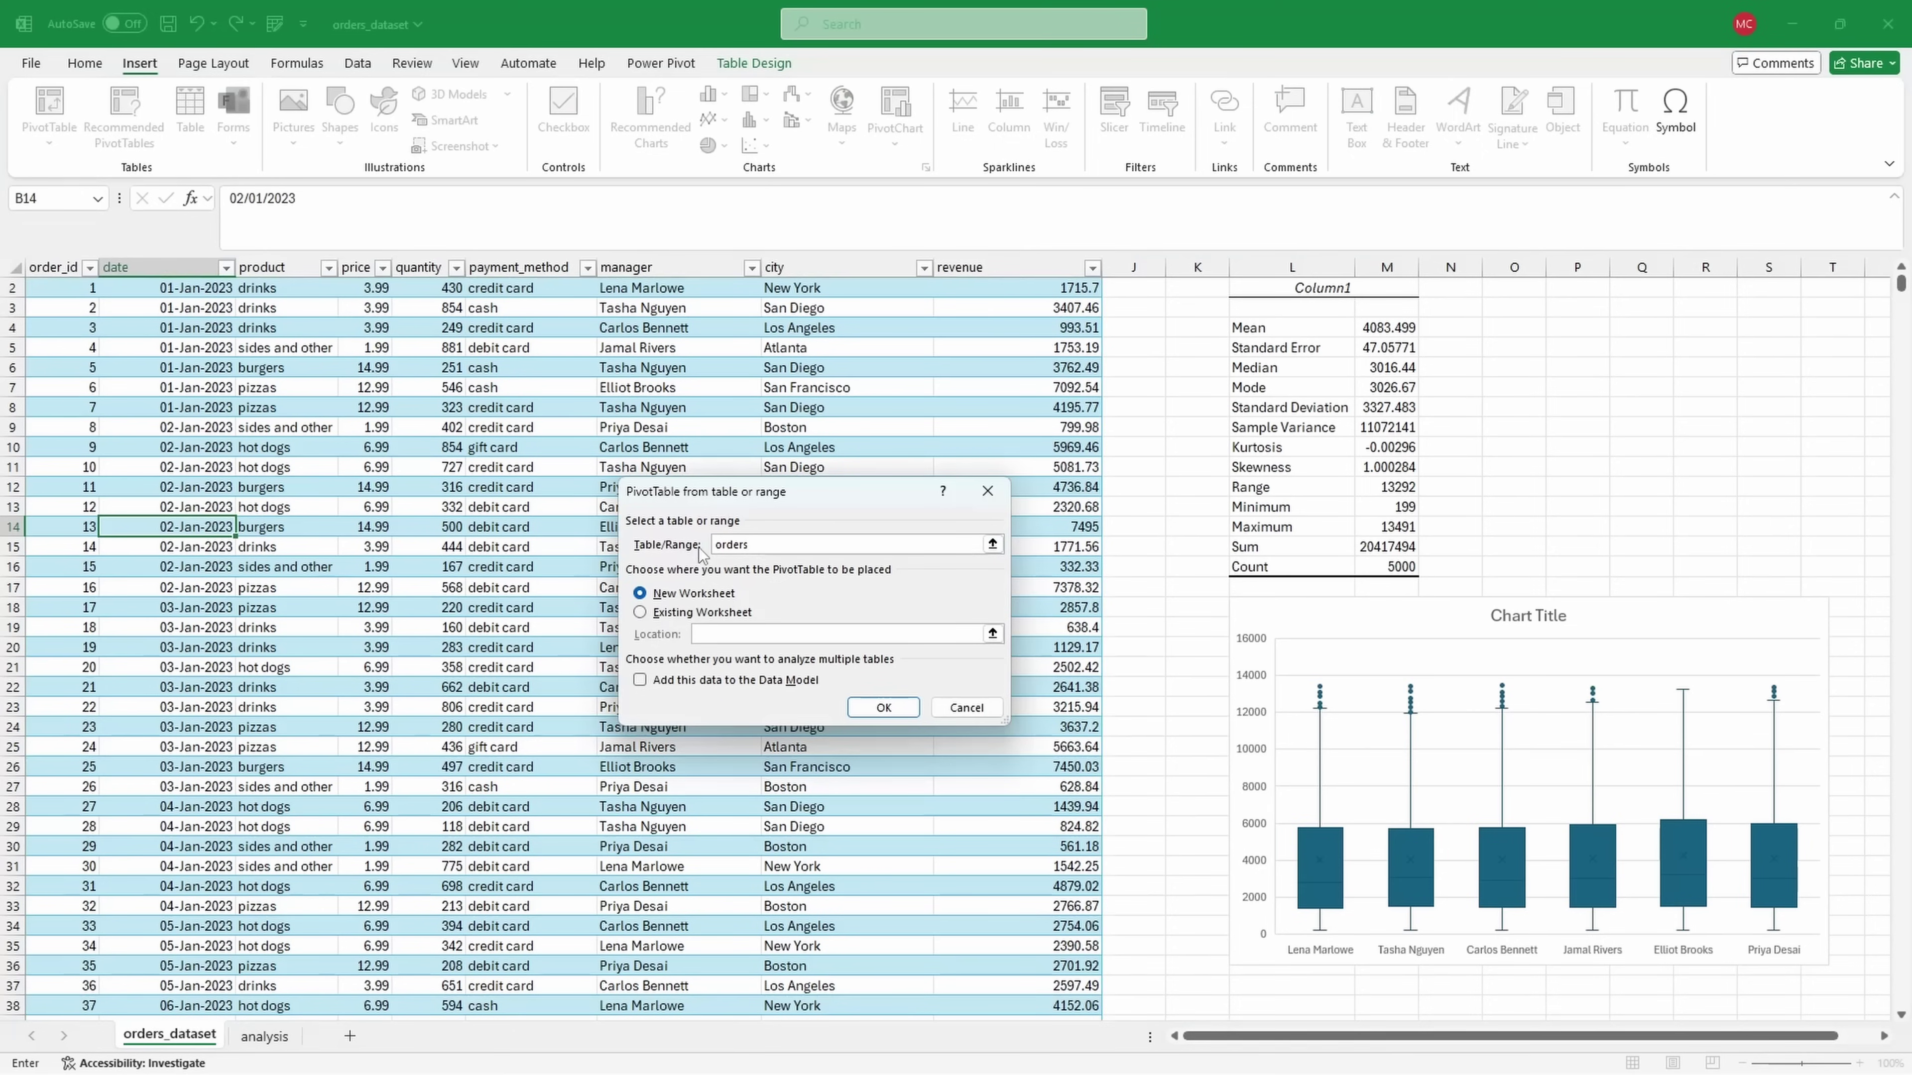
Step: Place the PivotTable on the existing analysis sheet at cell D3 and create it
{"action": "left_click", "coordinate": [675, 612]}
{"action": "left_click", "coordinate": [992, 633]}
{"action": "left_click", "coordinate": [265, 1036]}
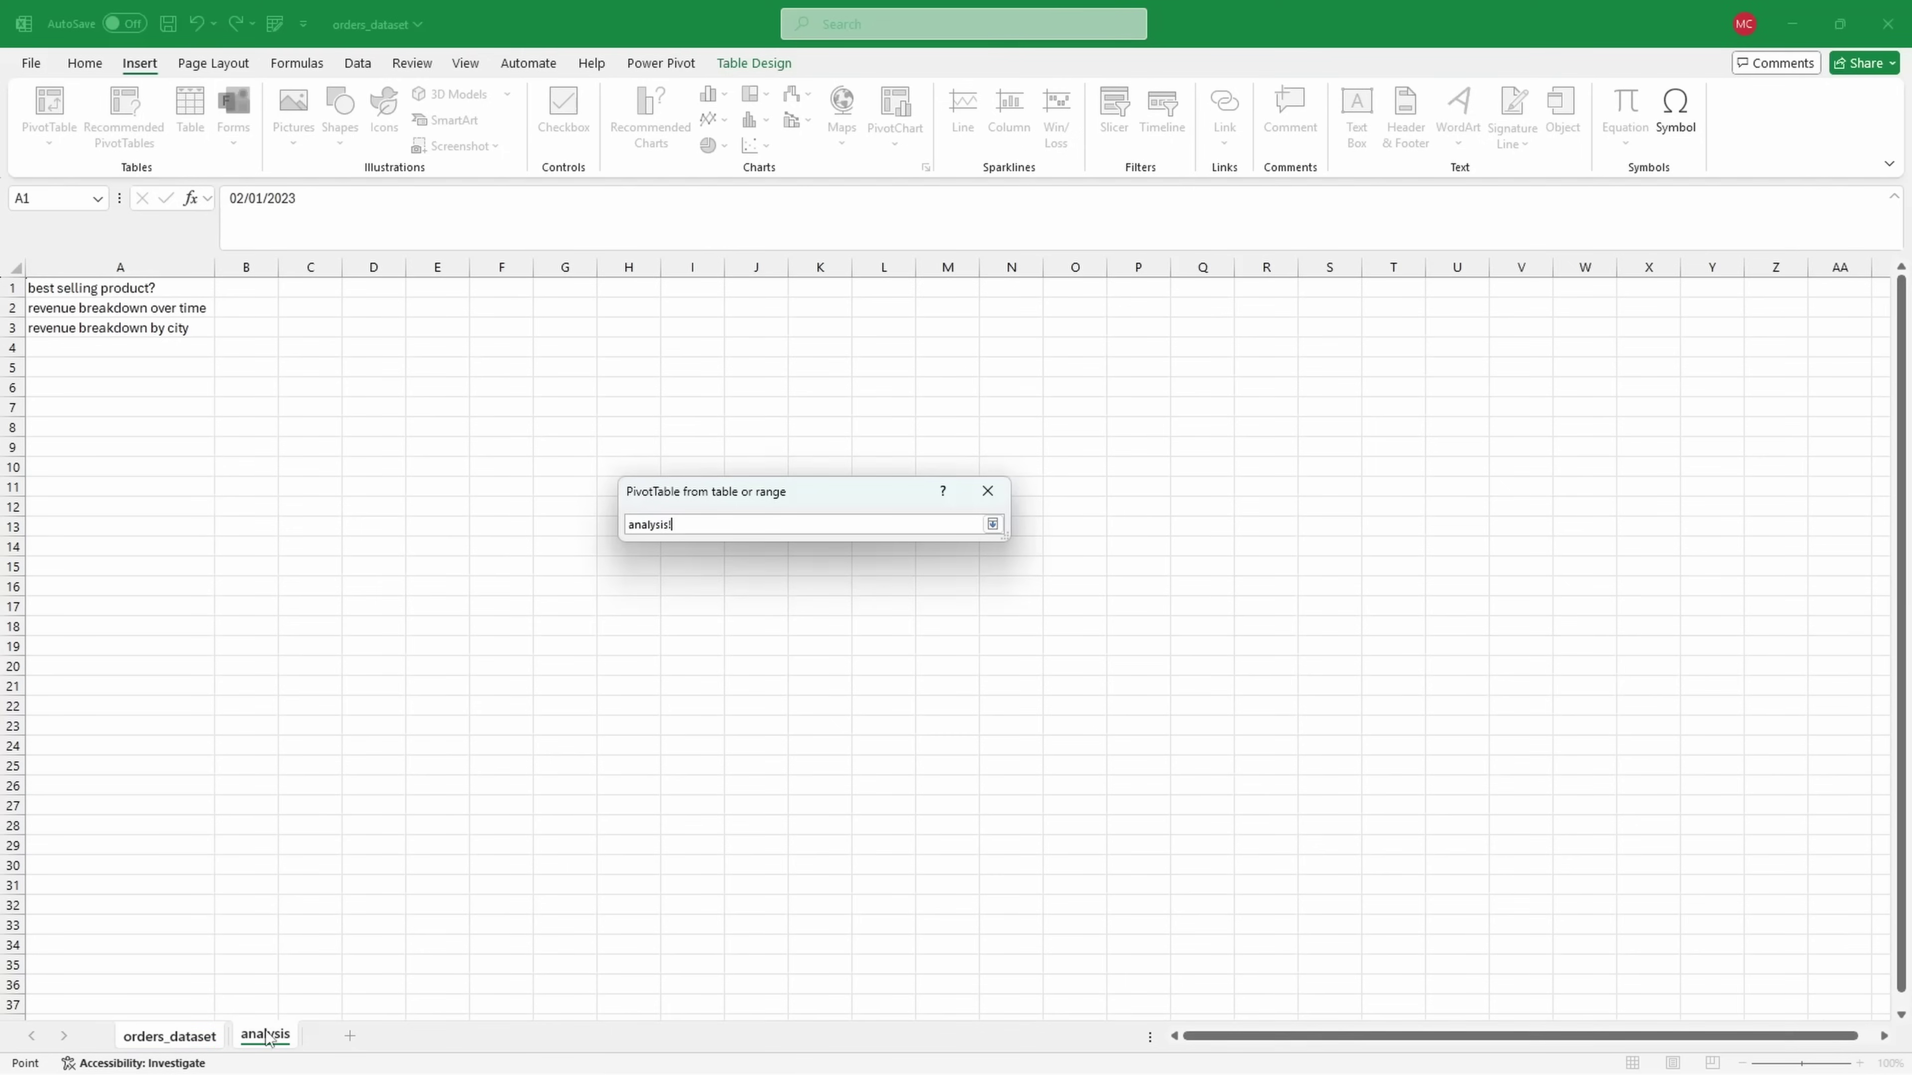
{"action": "left_click", "coordinate": [369, 331]}
{"action": "left_click", "coordinate": [992, 525]}
{"action": "left_click", "coordinate": [883, 707]}
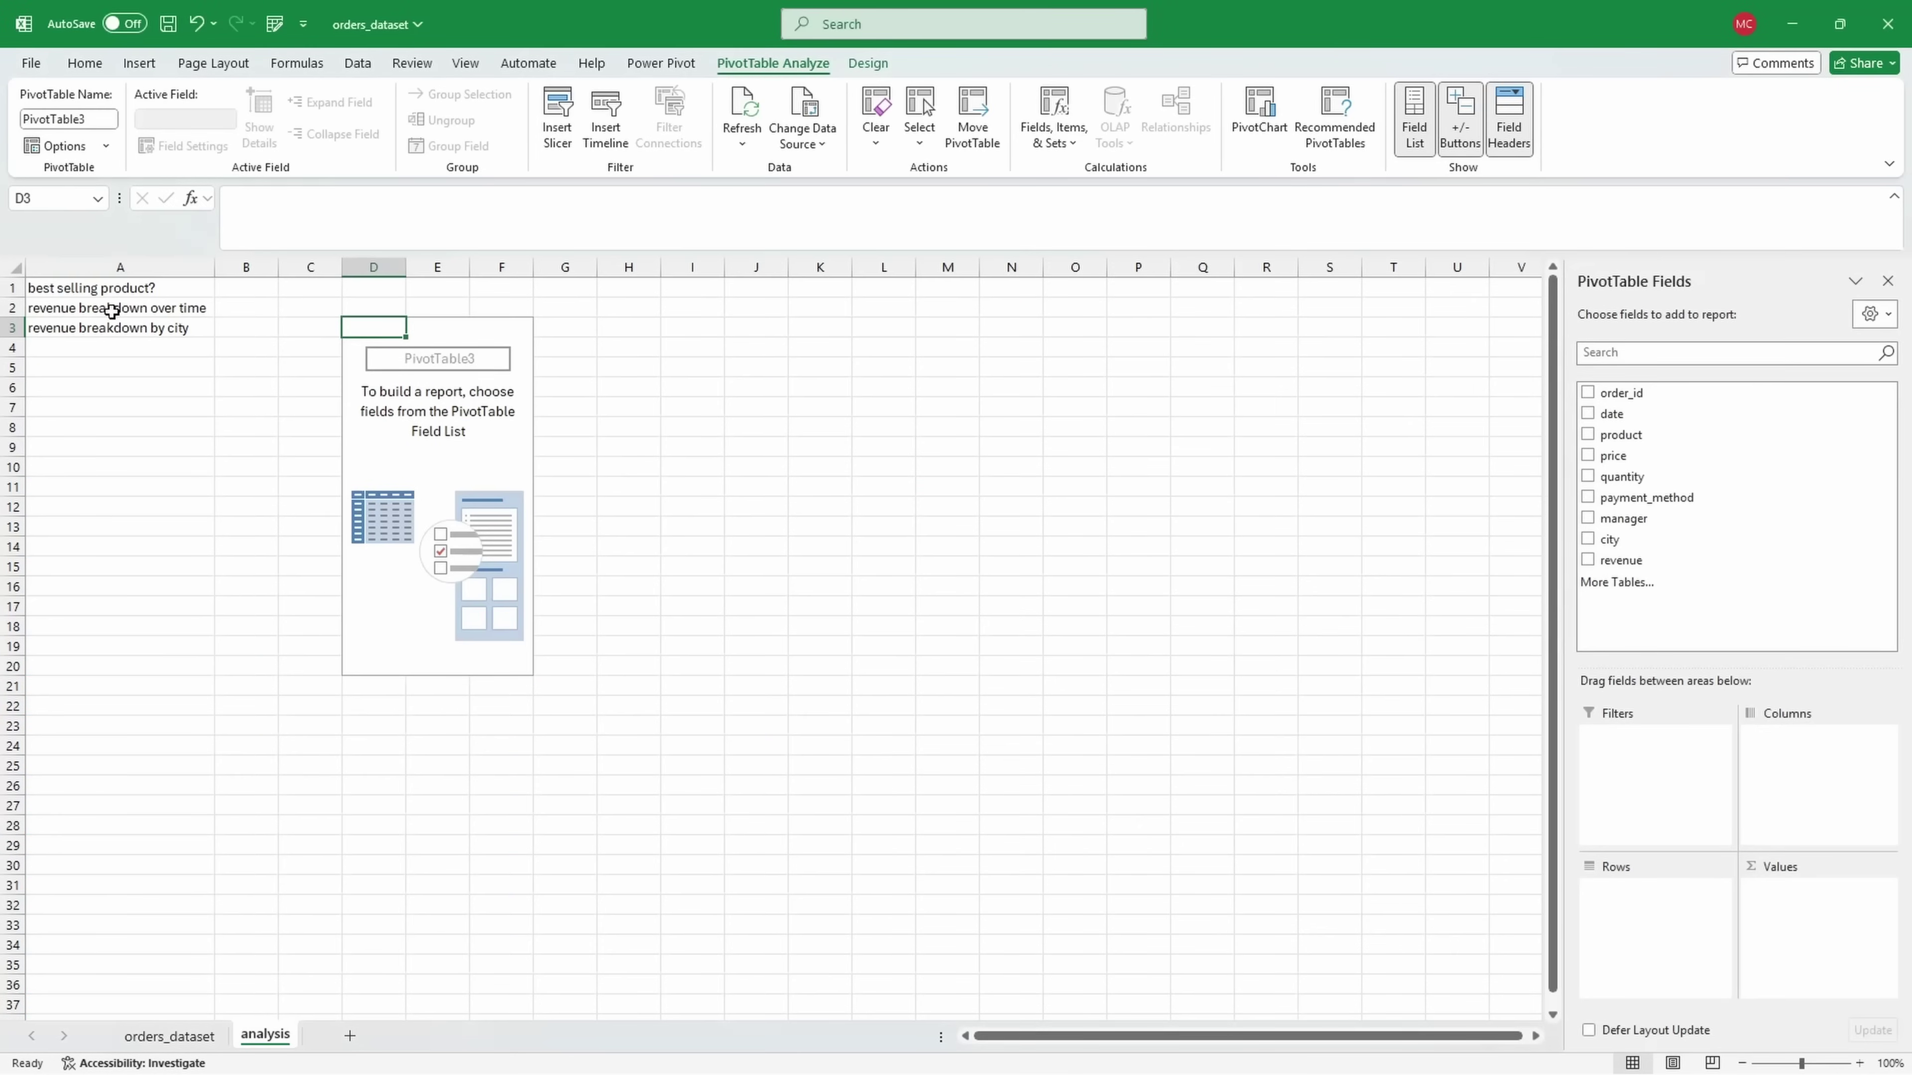
Step: Put product in the pivot's rows and sum of quantity in its values
{"action": "left_click", "coordinate": [81, 289]}
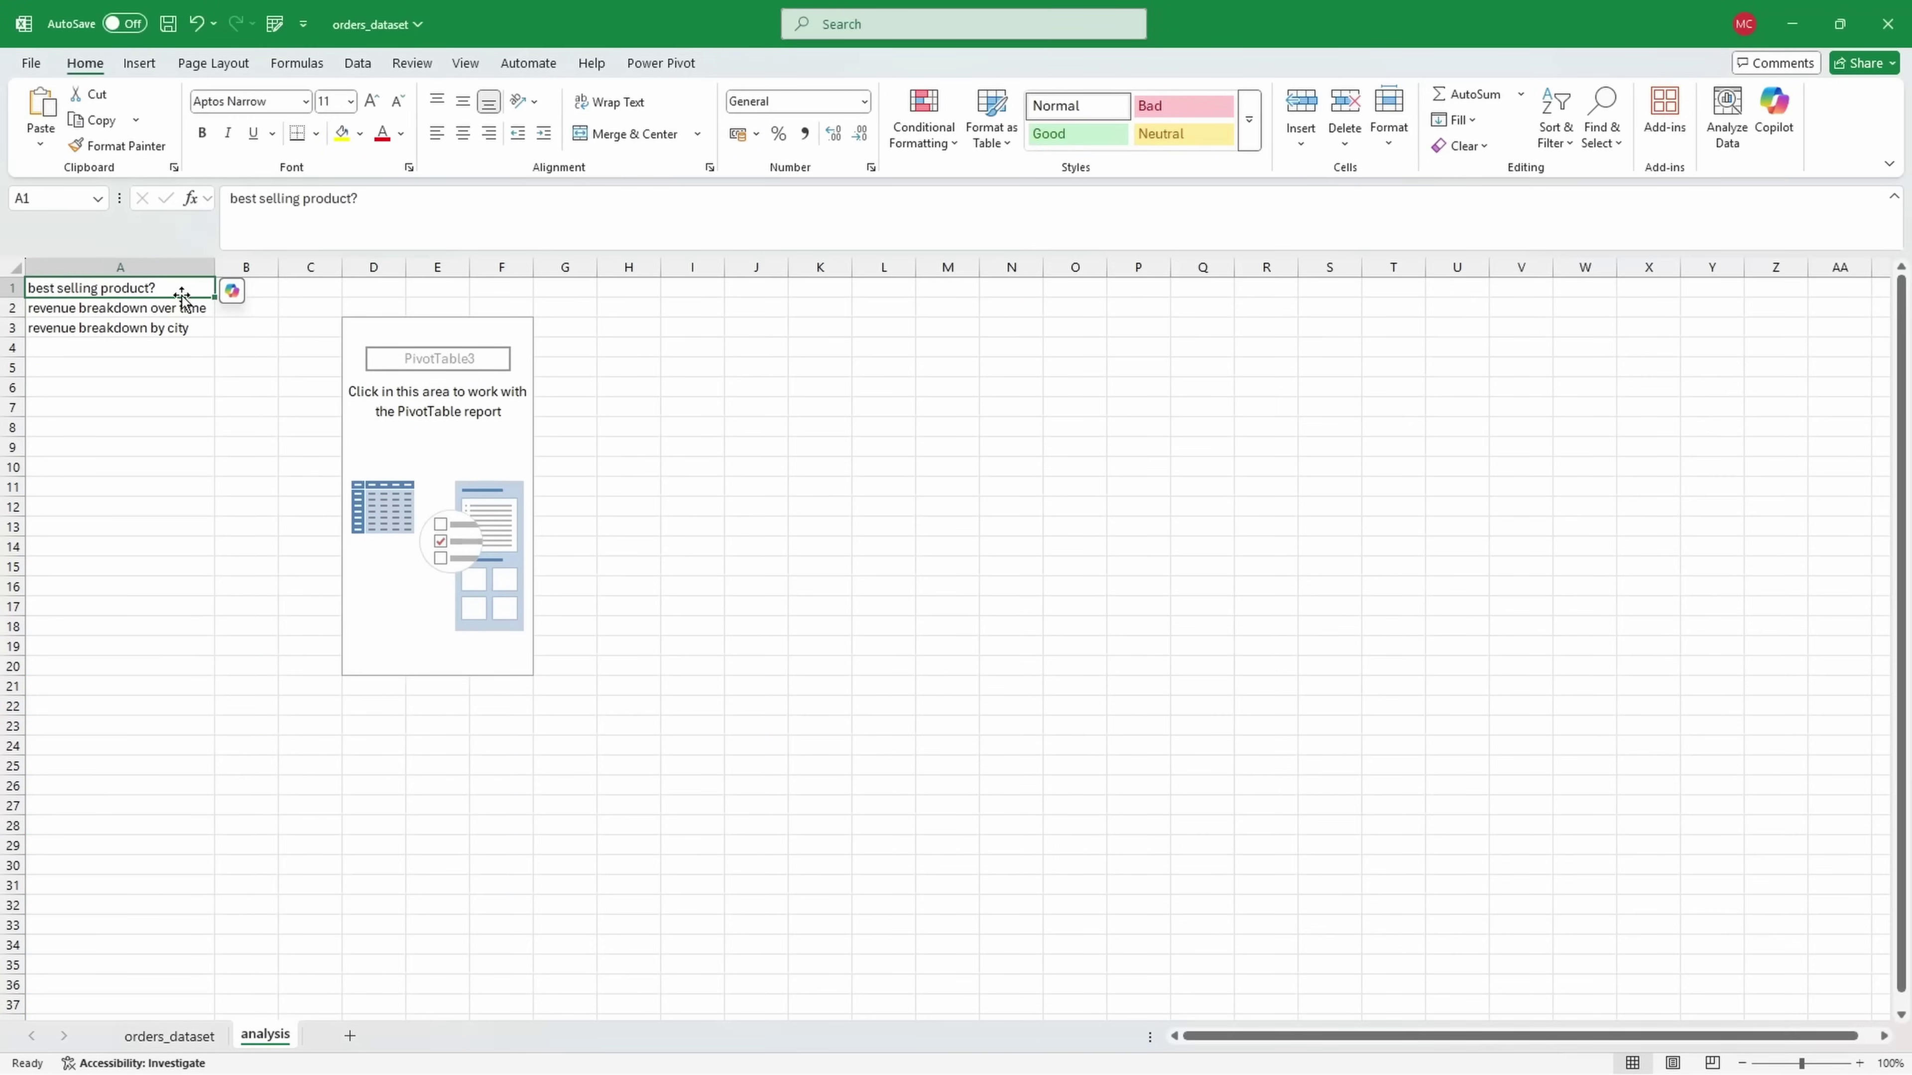
{"action": "left_click", "coordinate": [395, 404]}
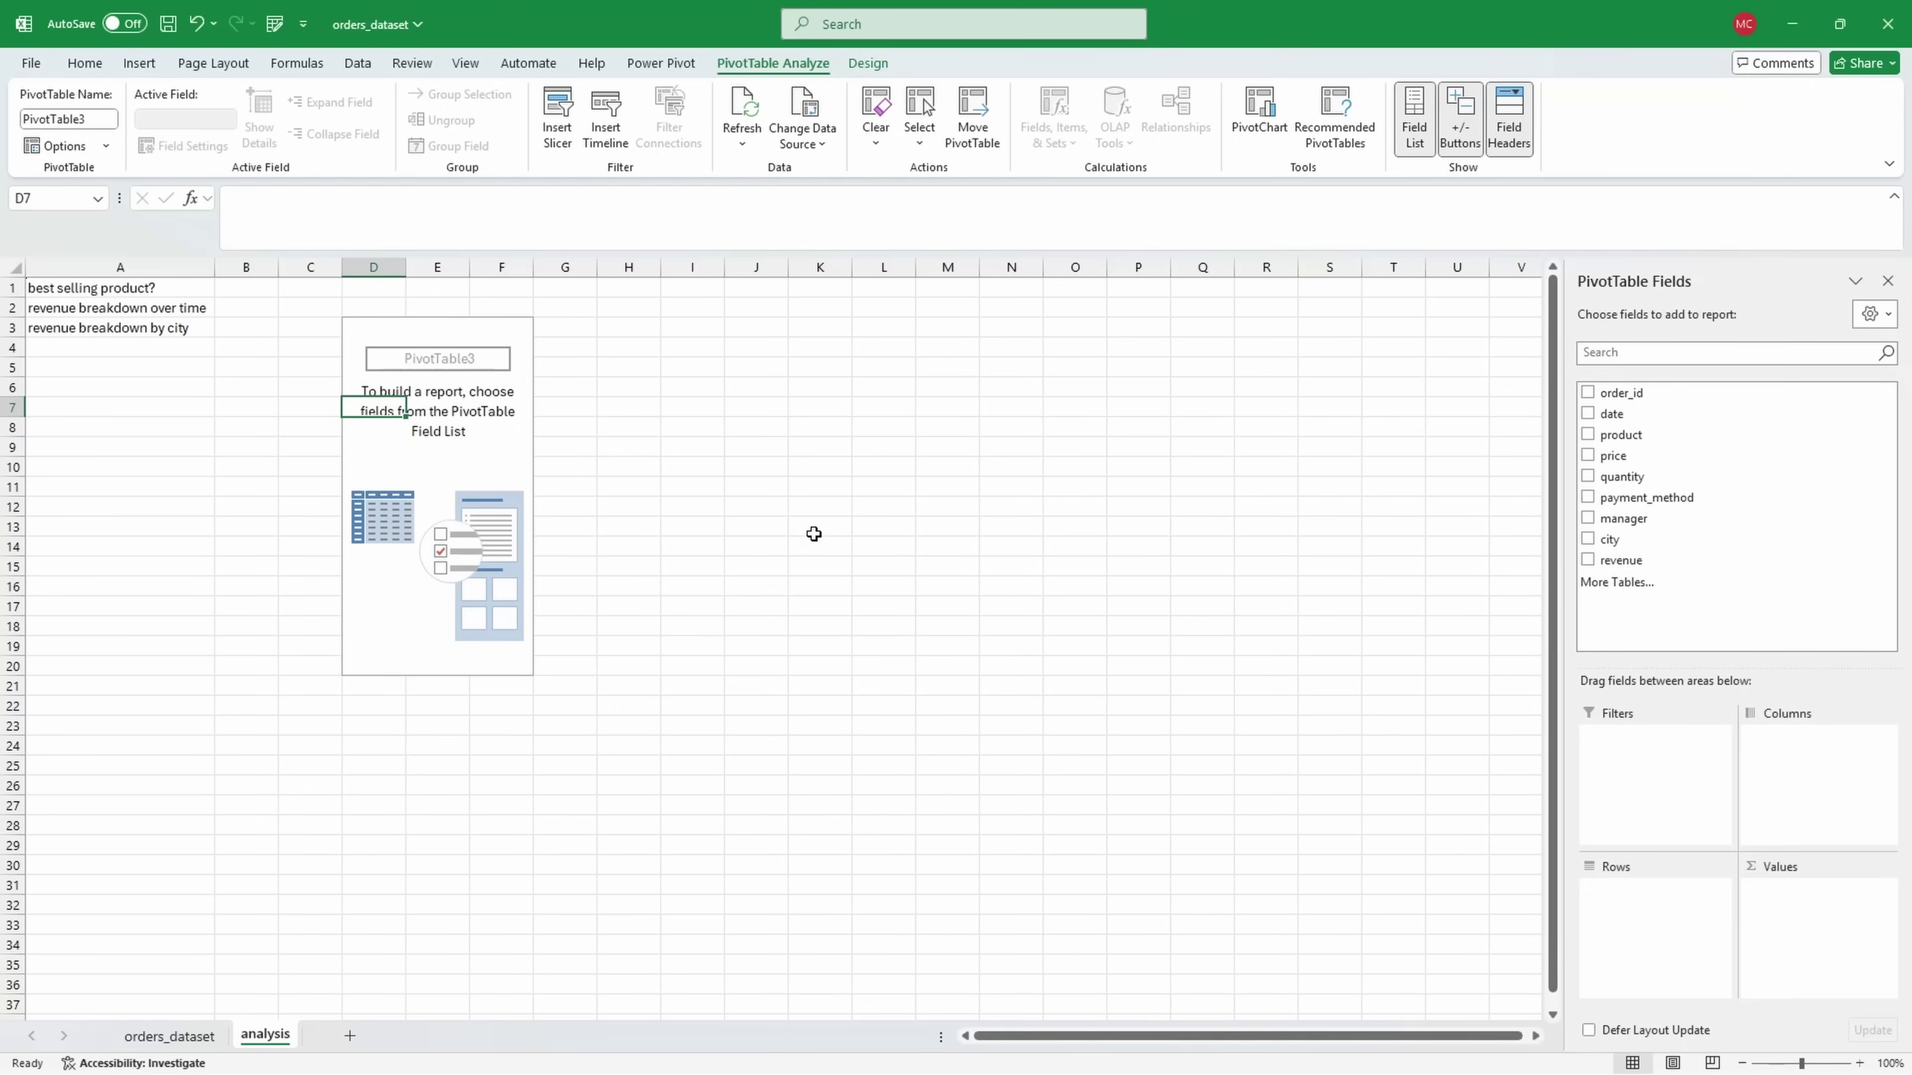
{"action": "left_click_drag", "start_coordinate": [1656, 435], "coordinate": [1647, 895]}
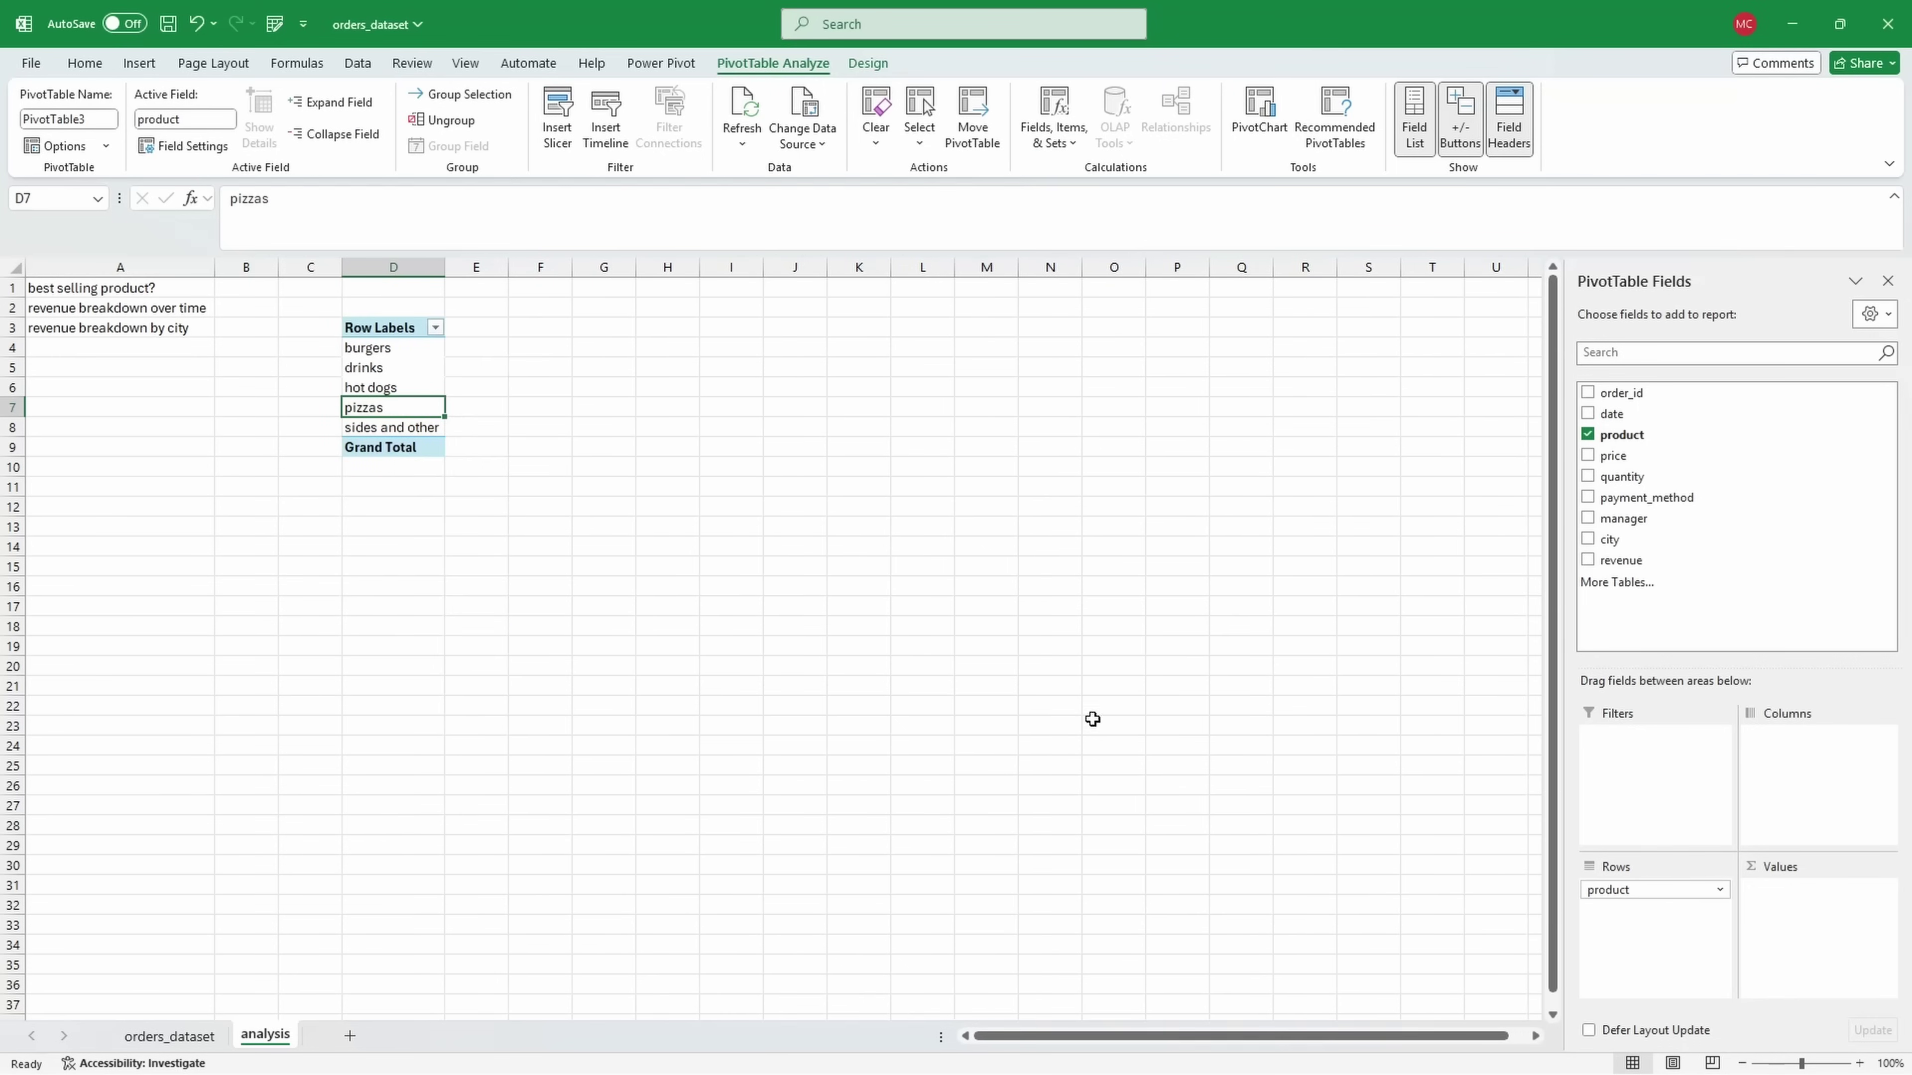
{"action": "left_click_drag", "start_coordinate": [400, 355], "coordinate": [399, 420]}
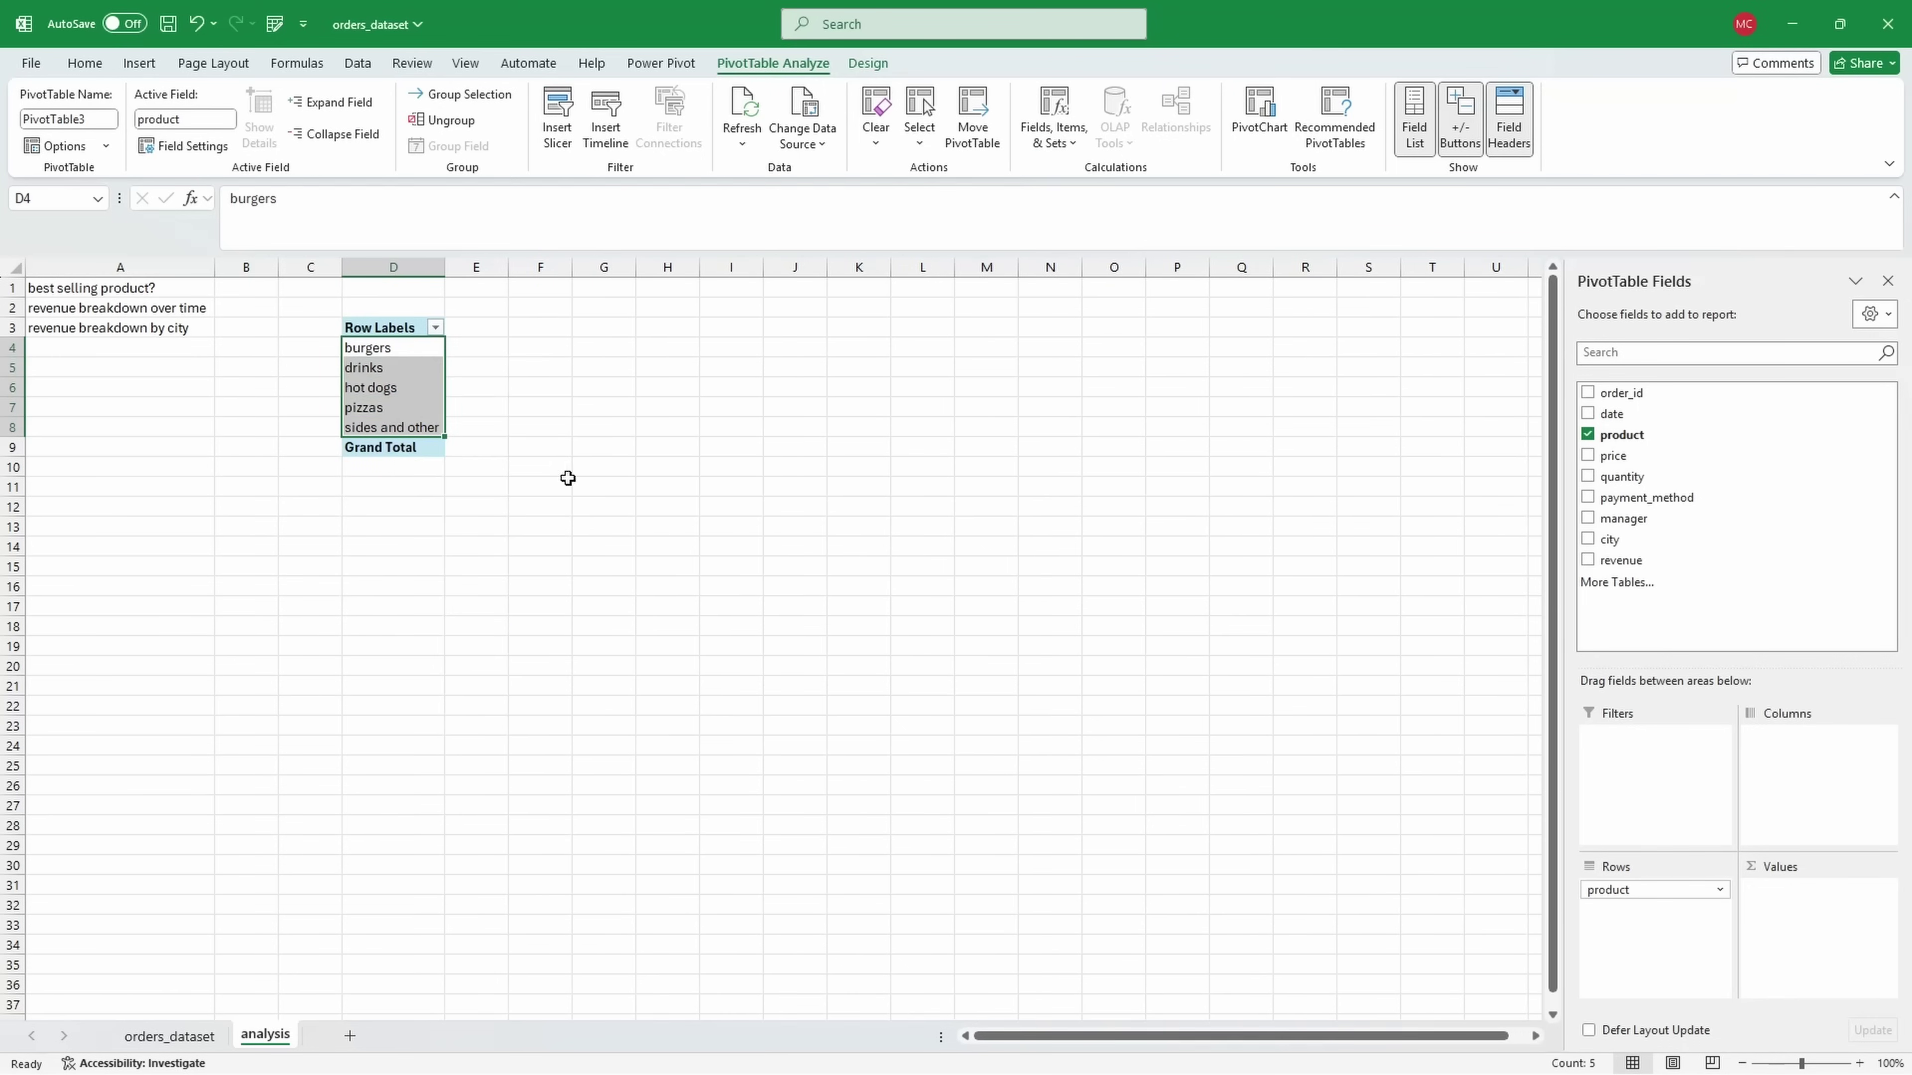
{"action": "left_click_drag", "start_coordinate": [1610, 476], "coordinate": [1802, 931]}
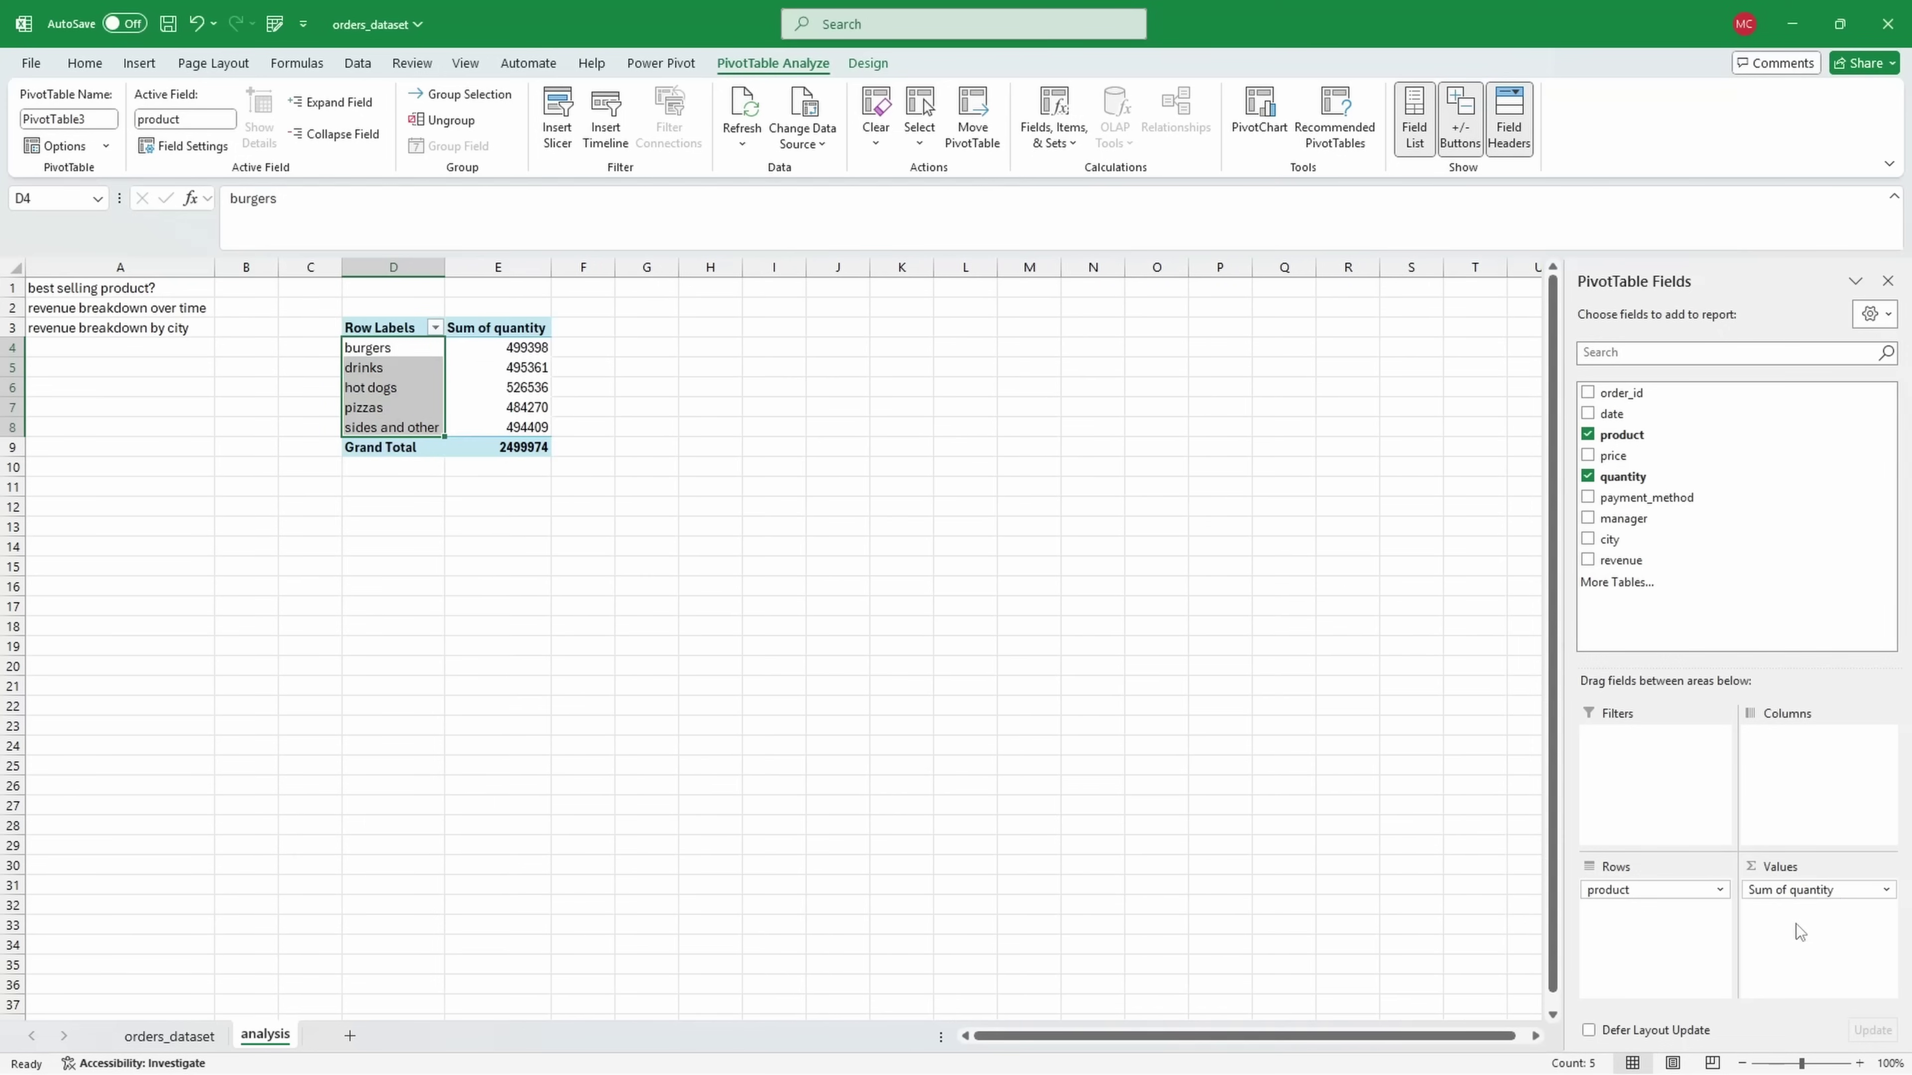
Step: Format Sum of quantity as Number with 0 decimals and a 1000 separator
{"action": "left_click", "coordinate": [1886, 890]}
{"action": "left_click", "coordinate": [1799, 866]}
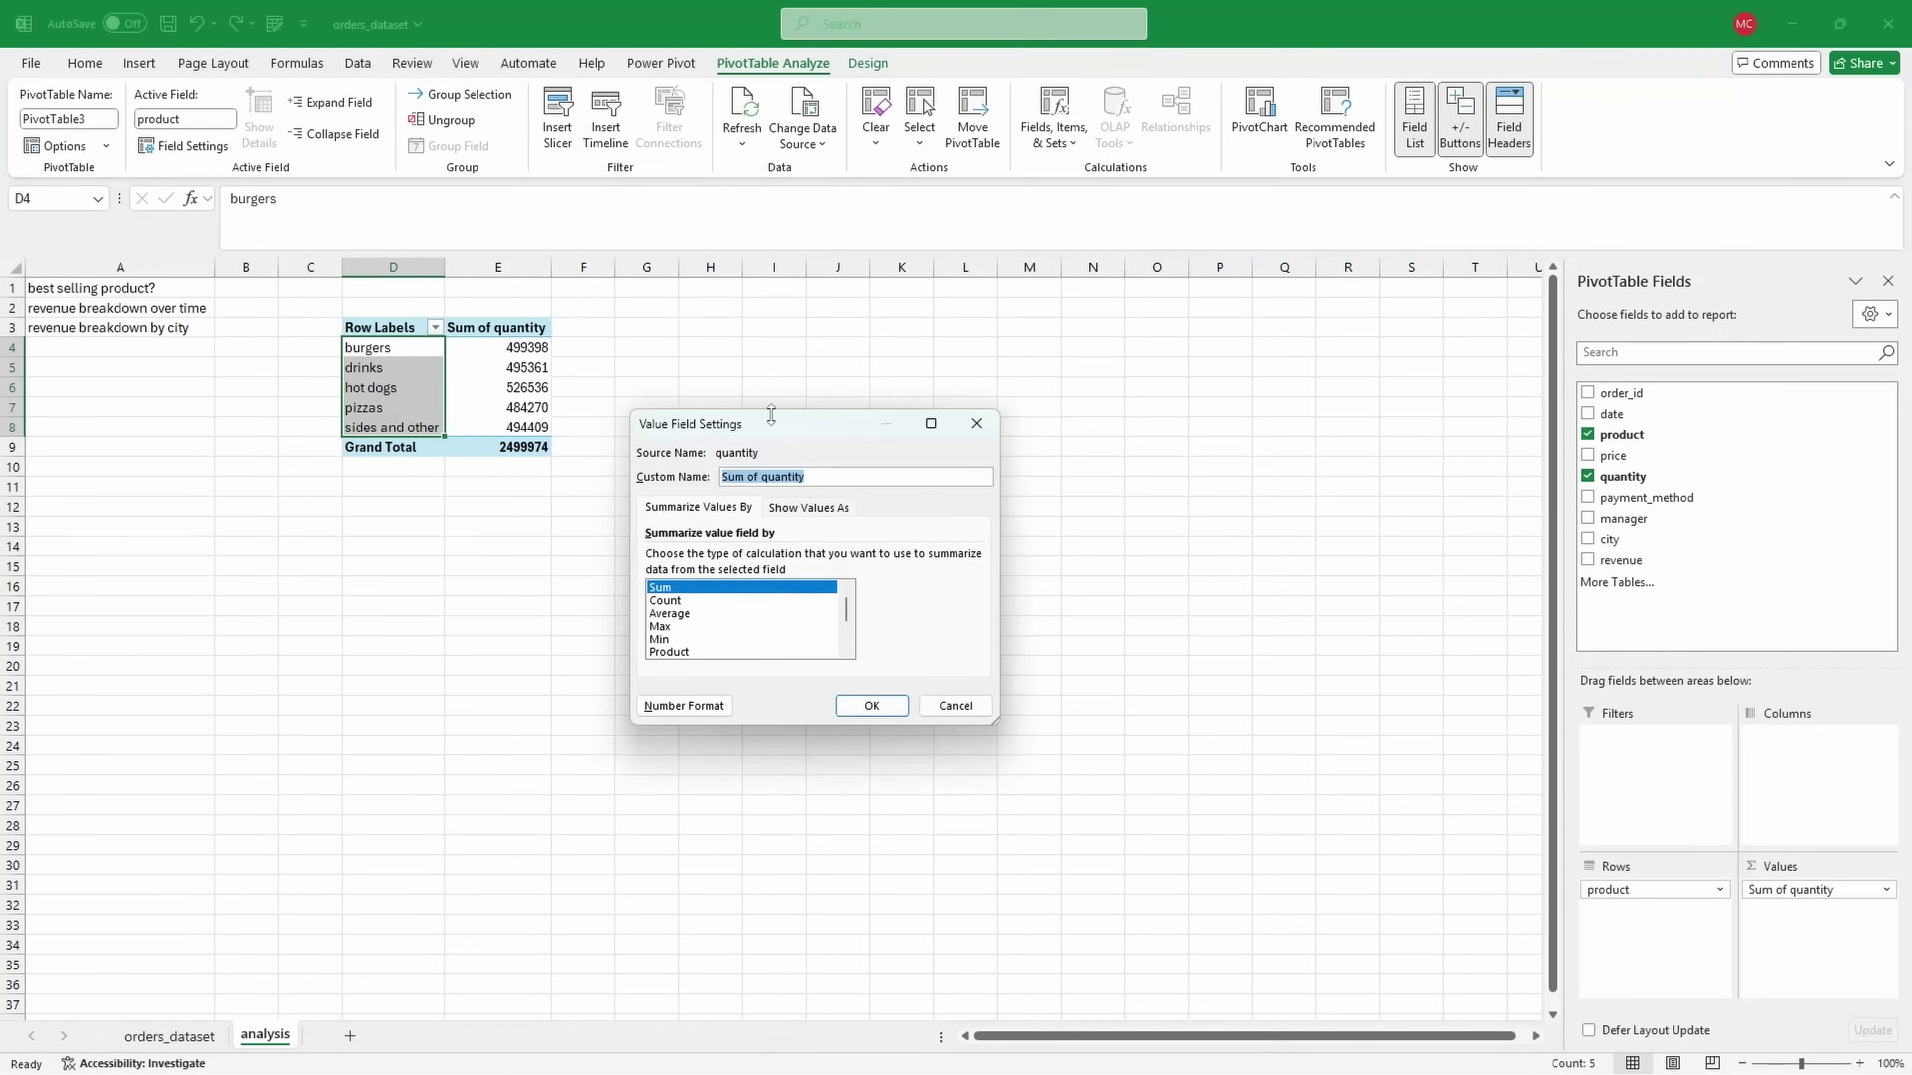
{"action": "left_click_drag", "start_coordinate": [749, 428], "coordinate": [777, 380]}
{"action": "left_click", "coordinate": [715, 664]}
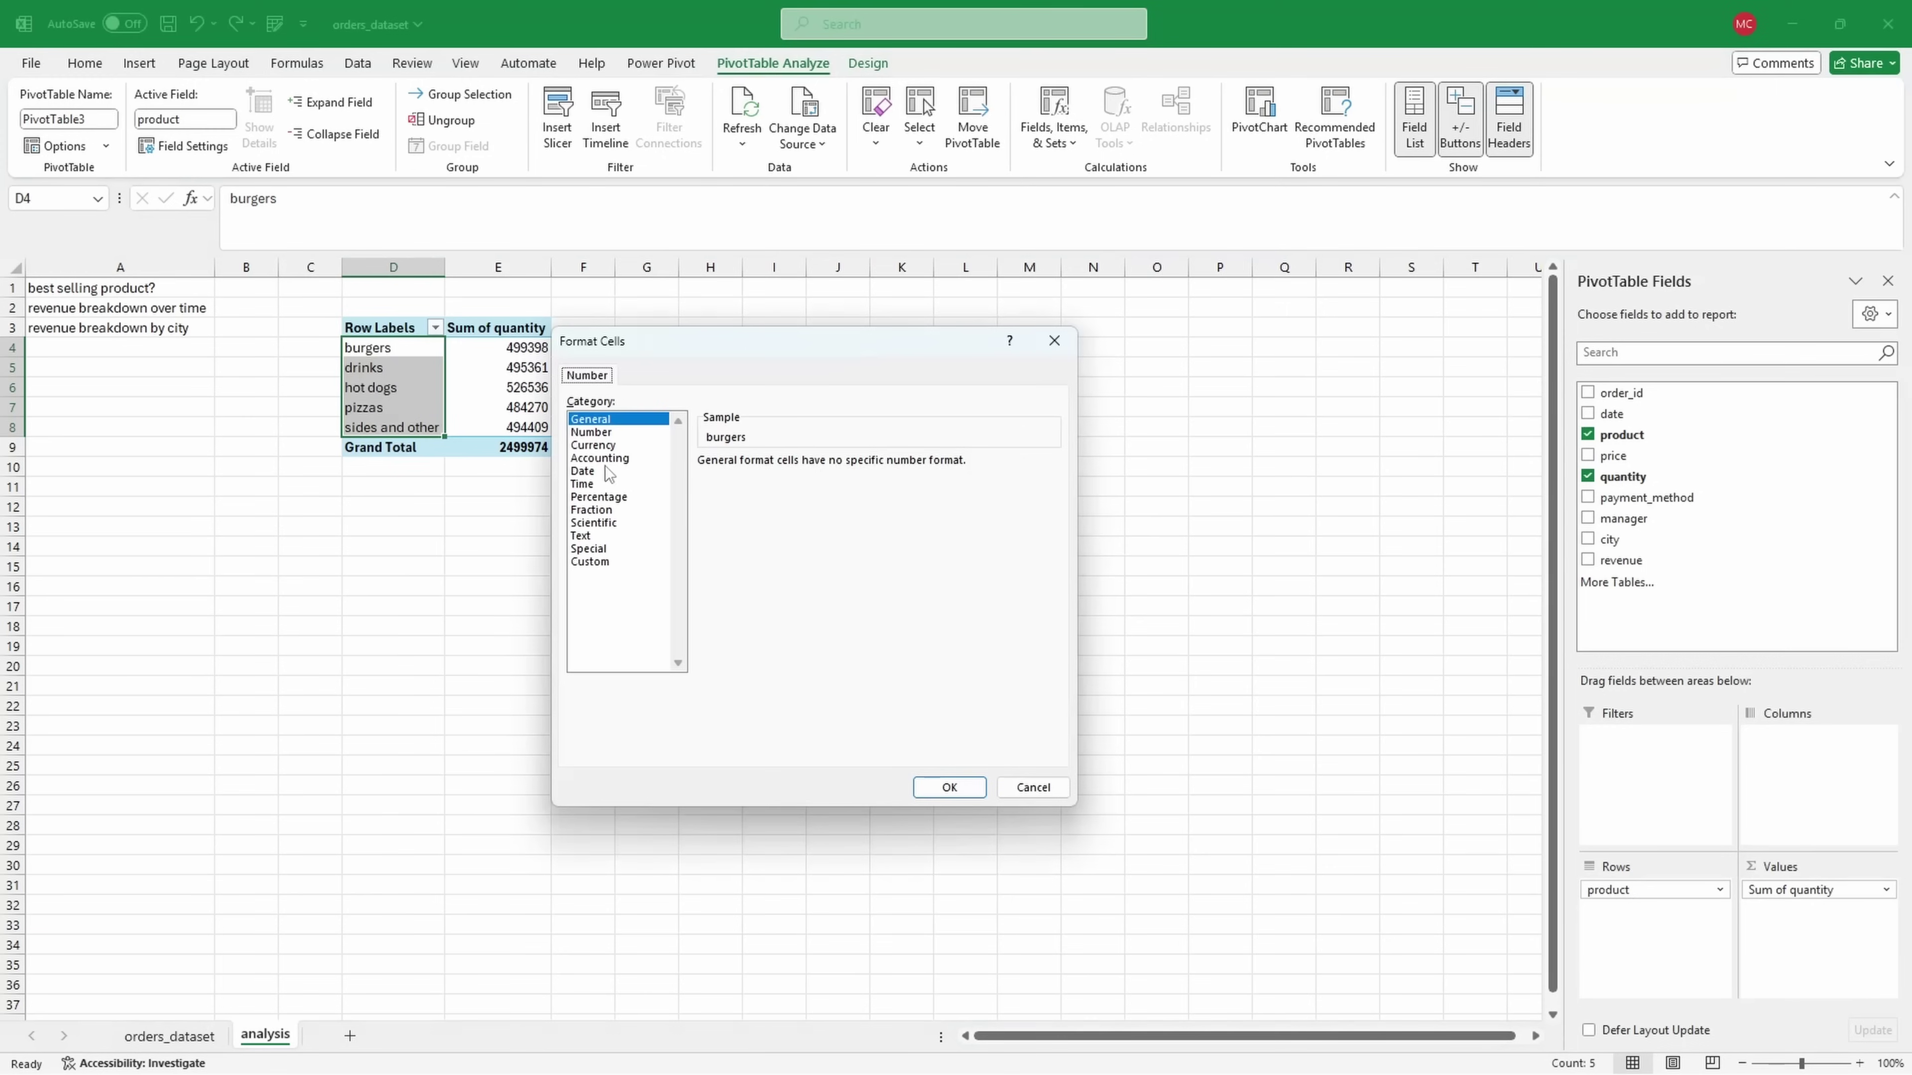
{"action": "left_click", "coordinate": [606, 433]}
{"action": "left_click", "coordinate": [760, 488]}
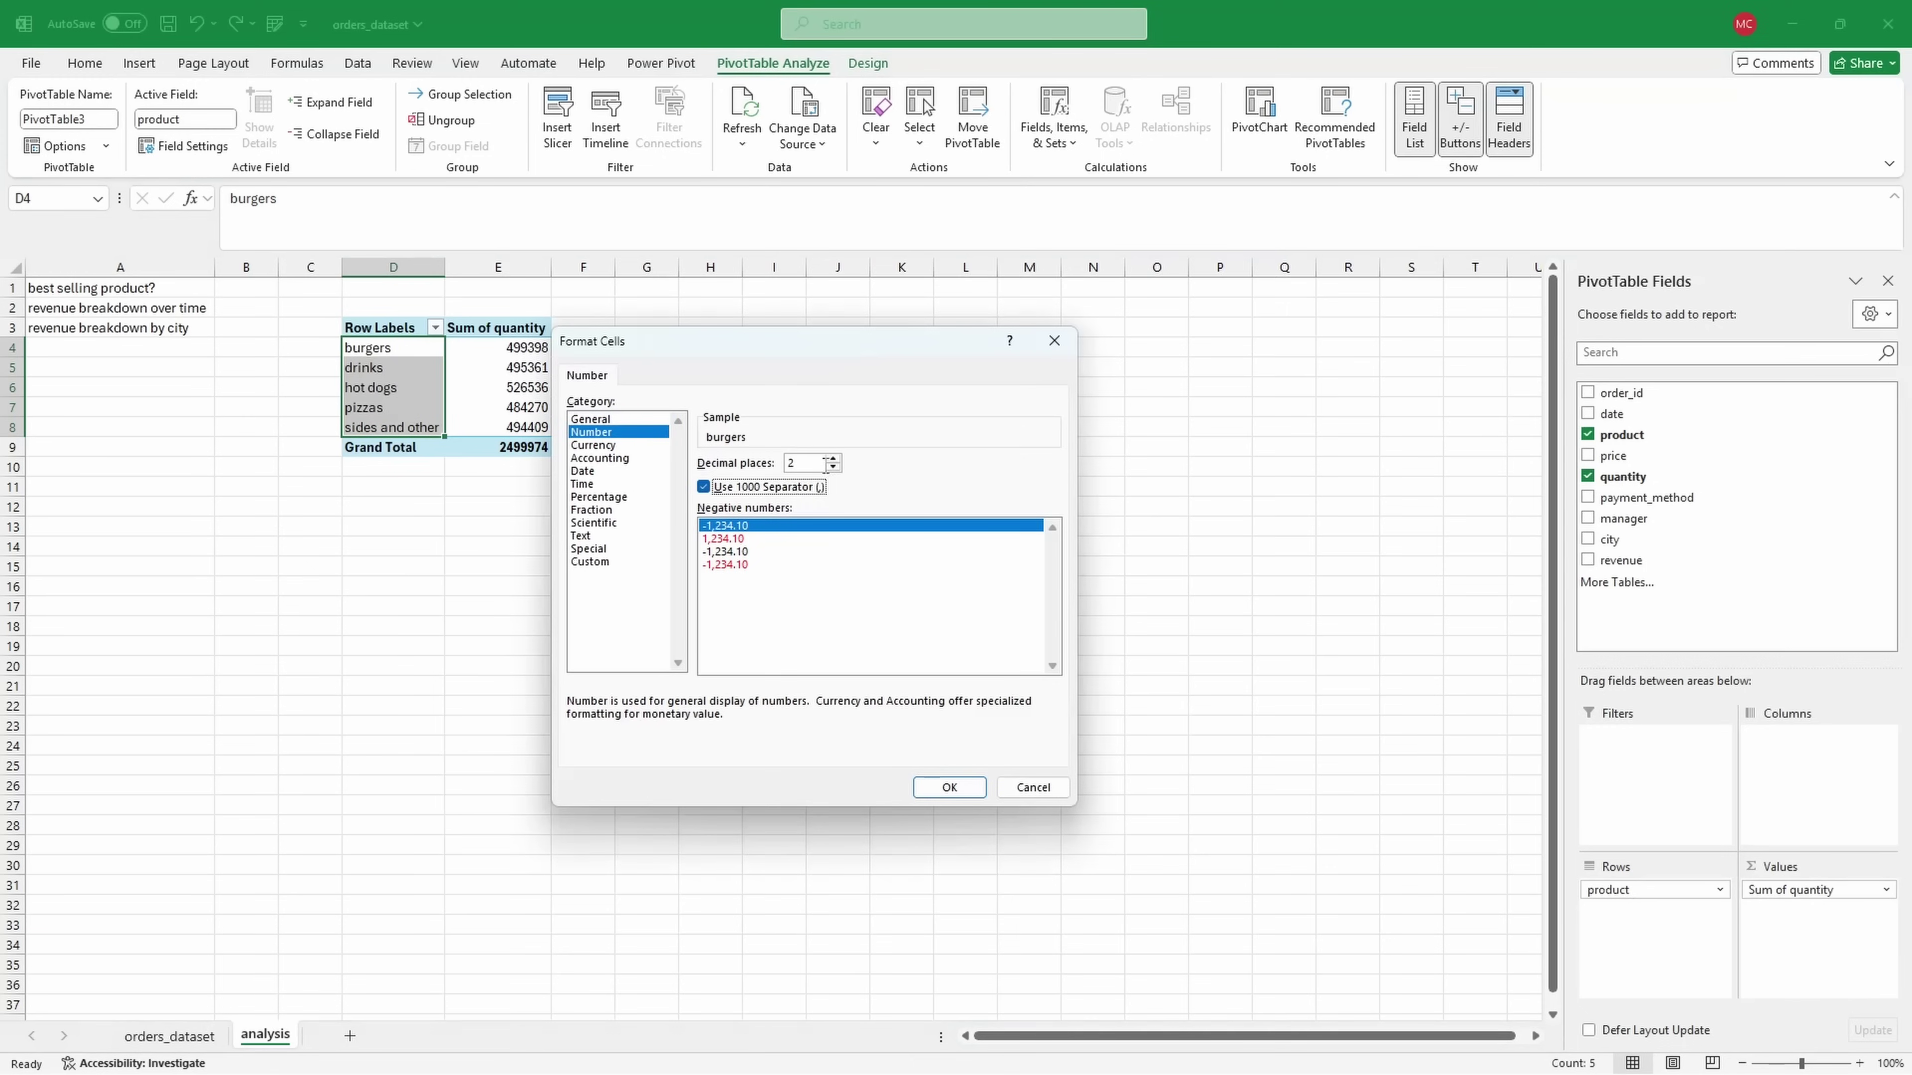
{"action": "left_click", "coordinate": [832, 467]}
{"action": "left_click", "coordinate": [832, 467]}
{"action": "left_click", "coordinate": [941, 788]}
{"action": "left_click", "coordinate": [929, 654]}
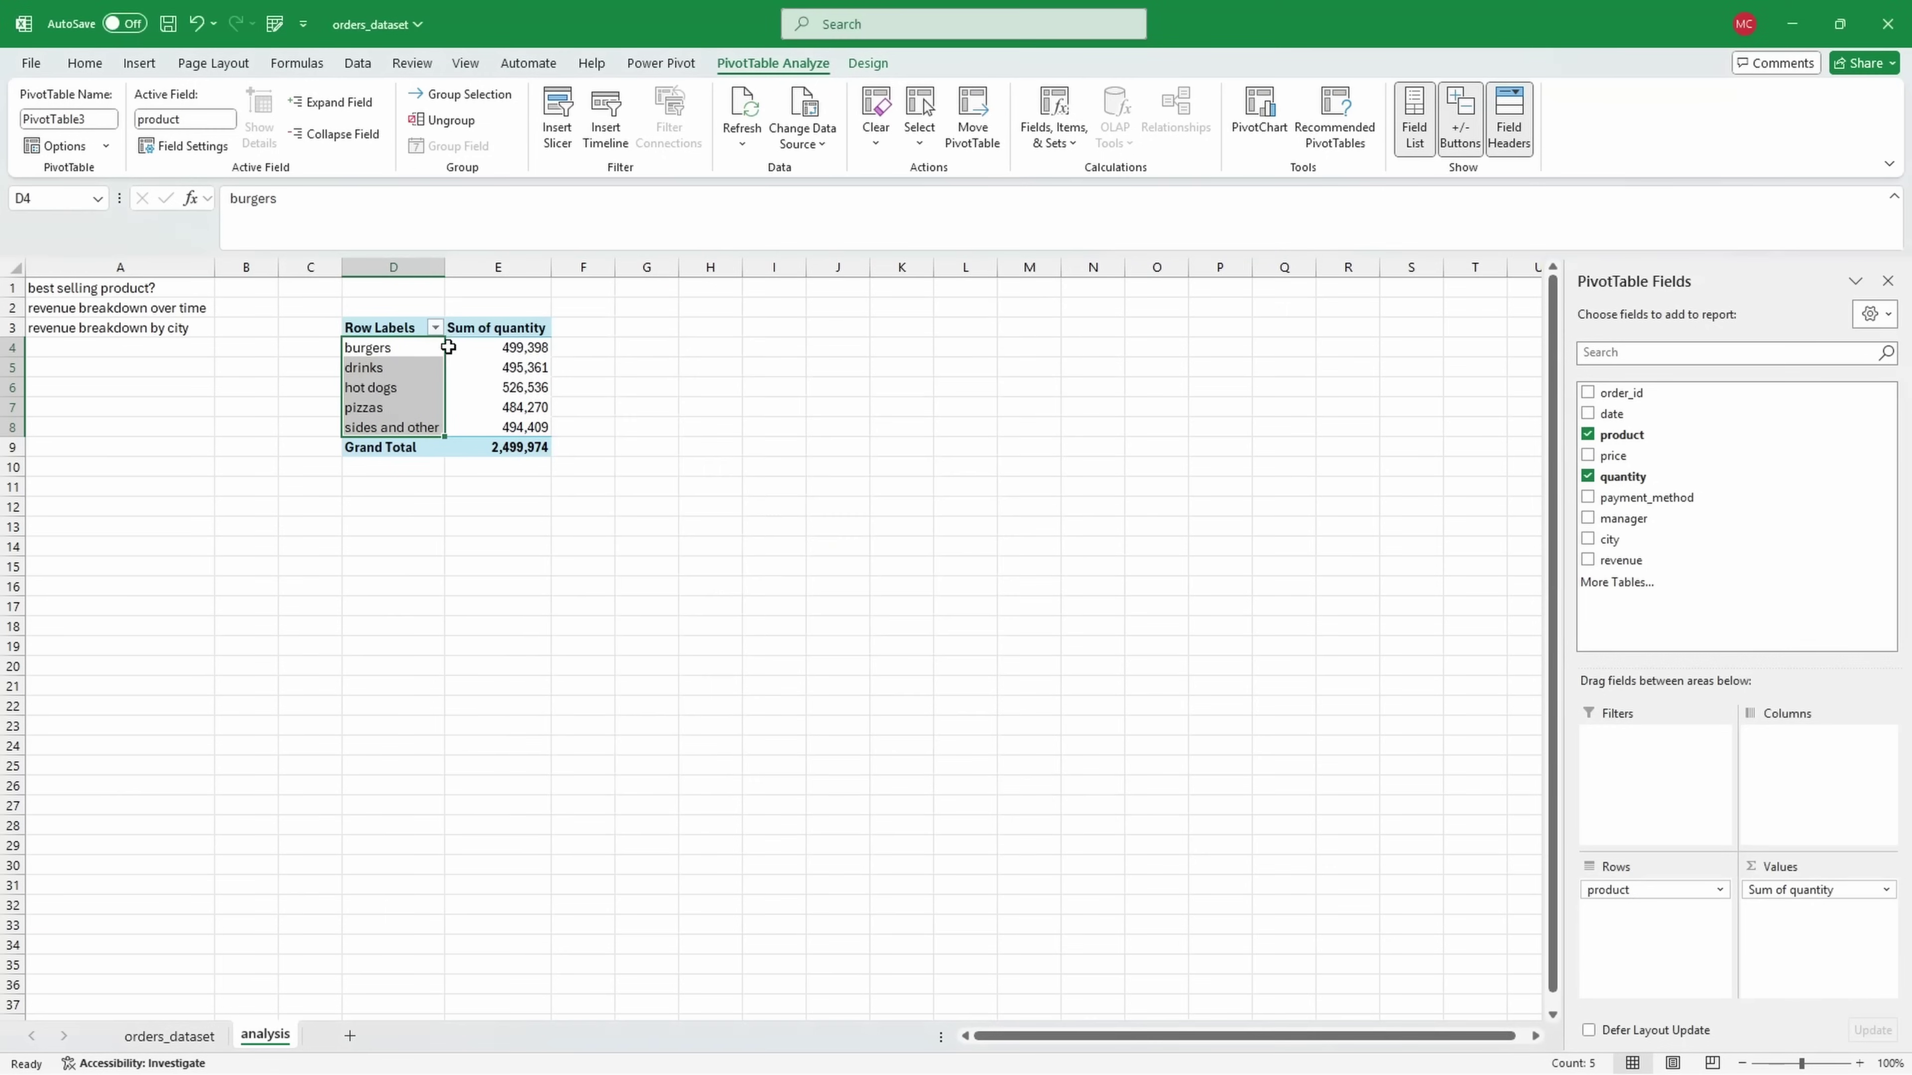
Step: Sort products descending by Sum of quantity
{"action": "left_click", "coordinate": [435, 328]}
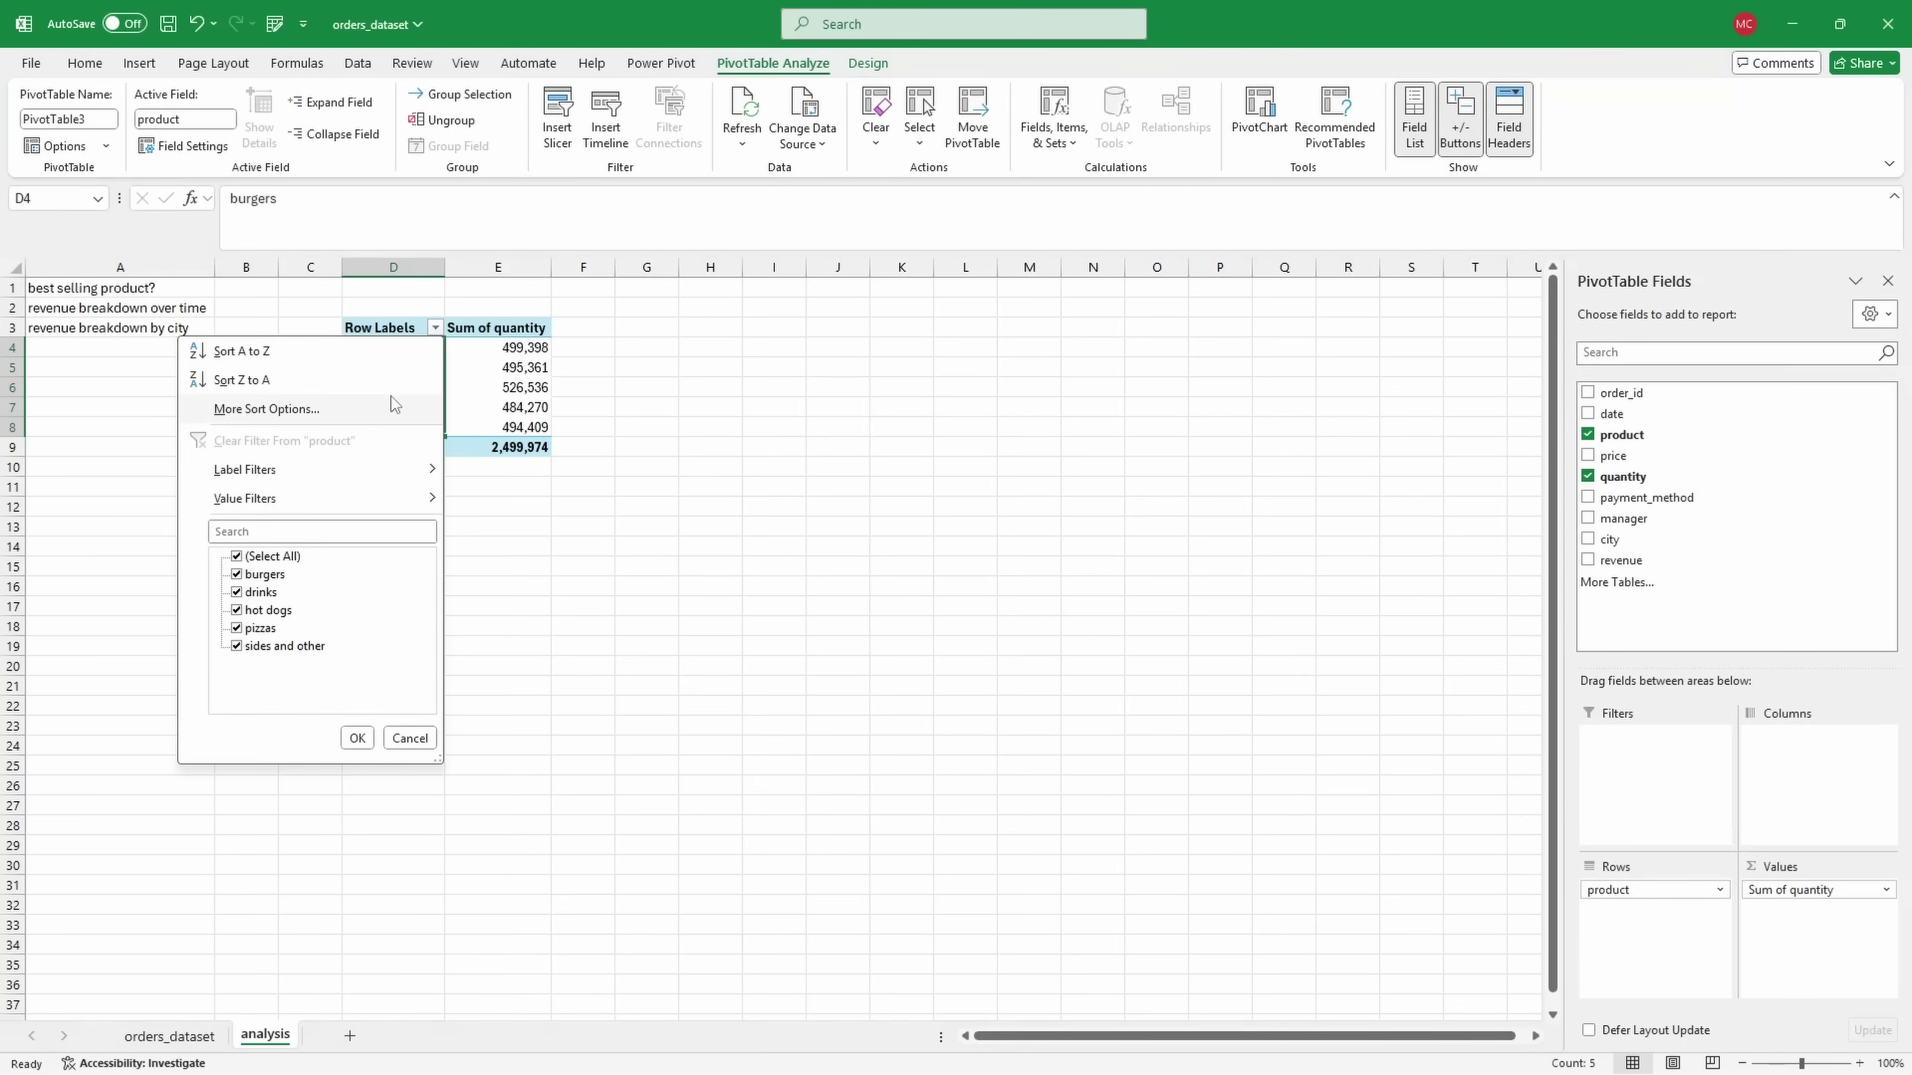
{"action": "left_click", "coordinate": [388, 409]}
{"action": "left_click", "coordinate": [722, 486]}
{"action": "left_click", "coordinate": [982, 507]}
{"action": "left_click", "coordinate": [785, 539]}
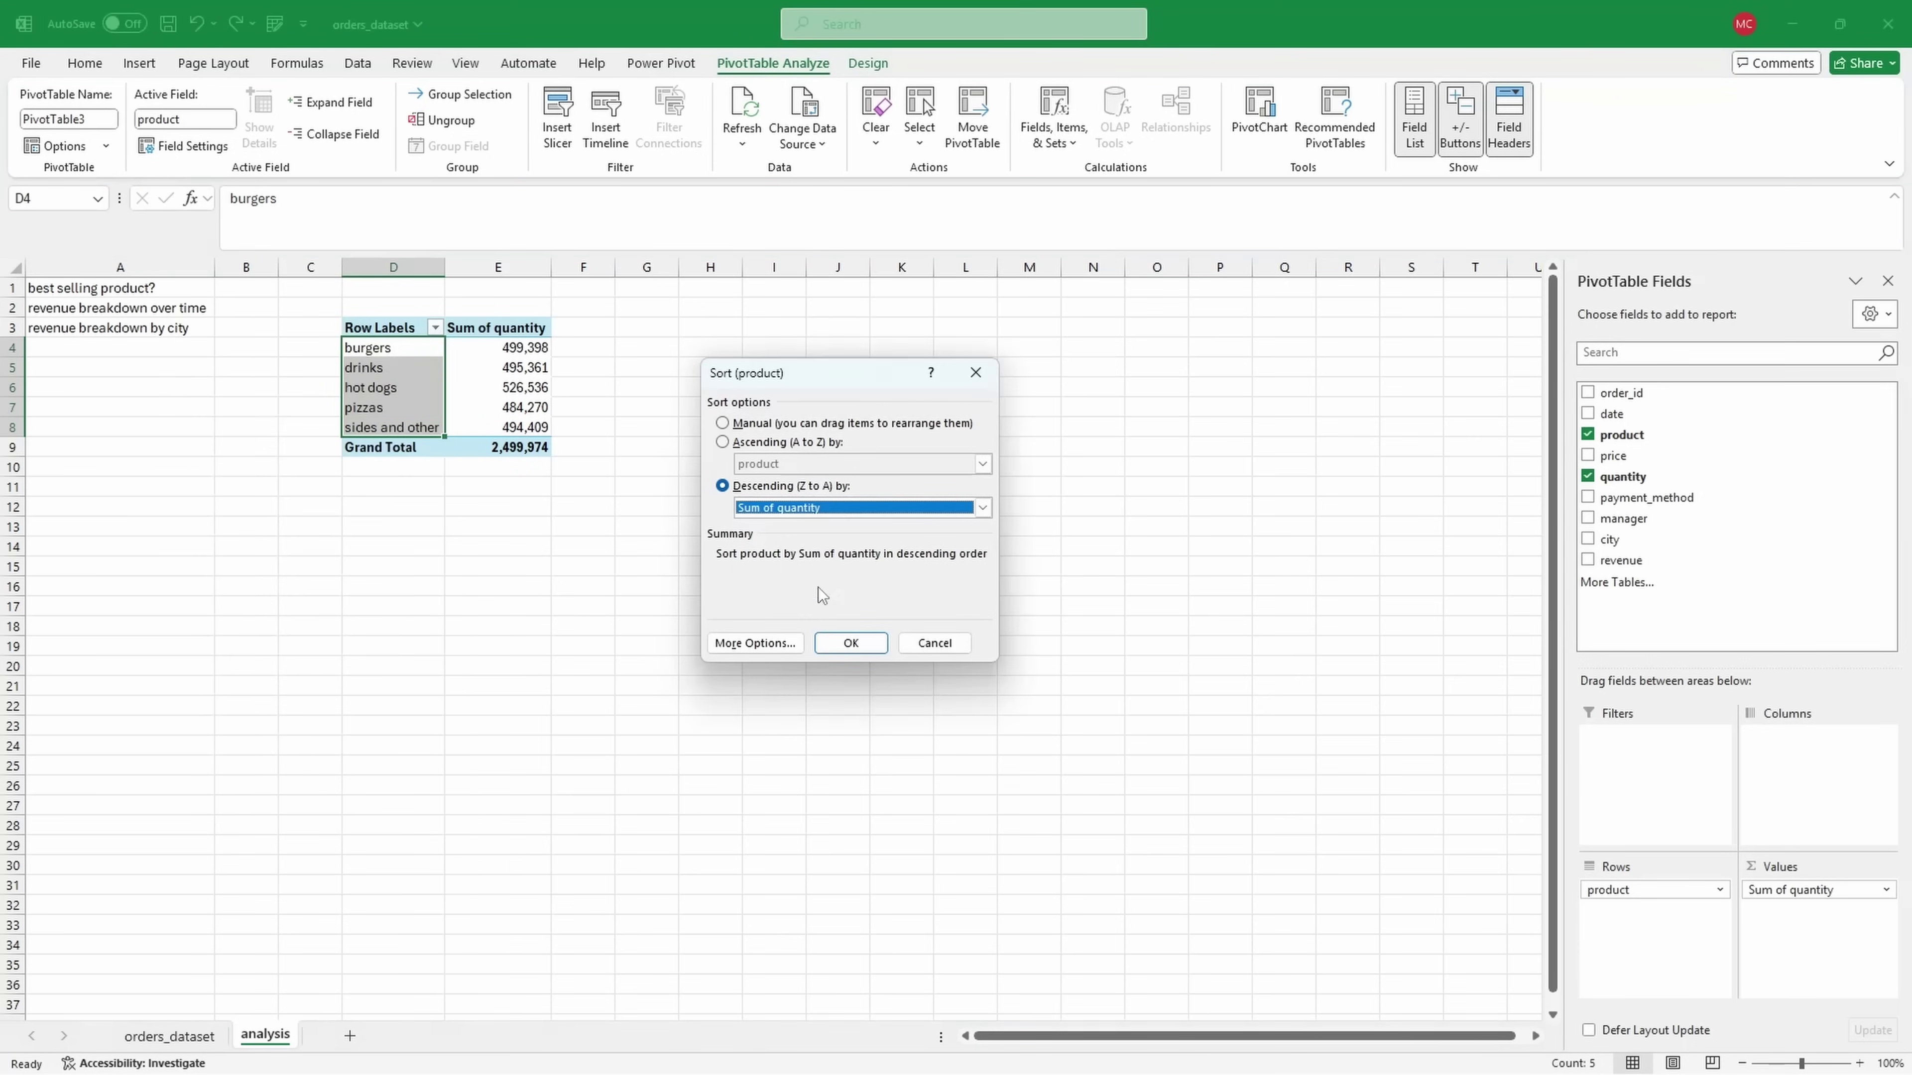
{"action": "left_click", "coordinate": [843, 642]}
Step: Enter 'hot dogs' in B1 as the best-selling product and widen column B
{"action": "left_click", "coordinate": [714, 427]}
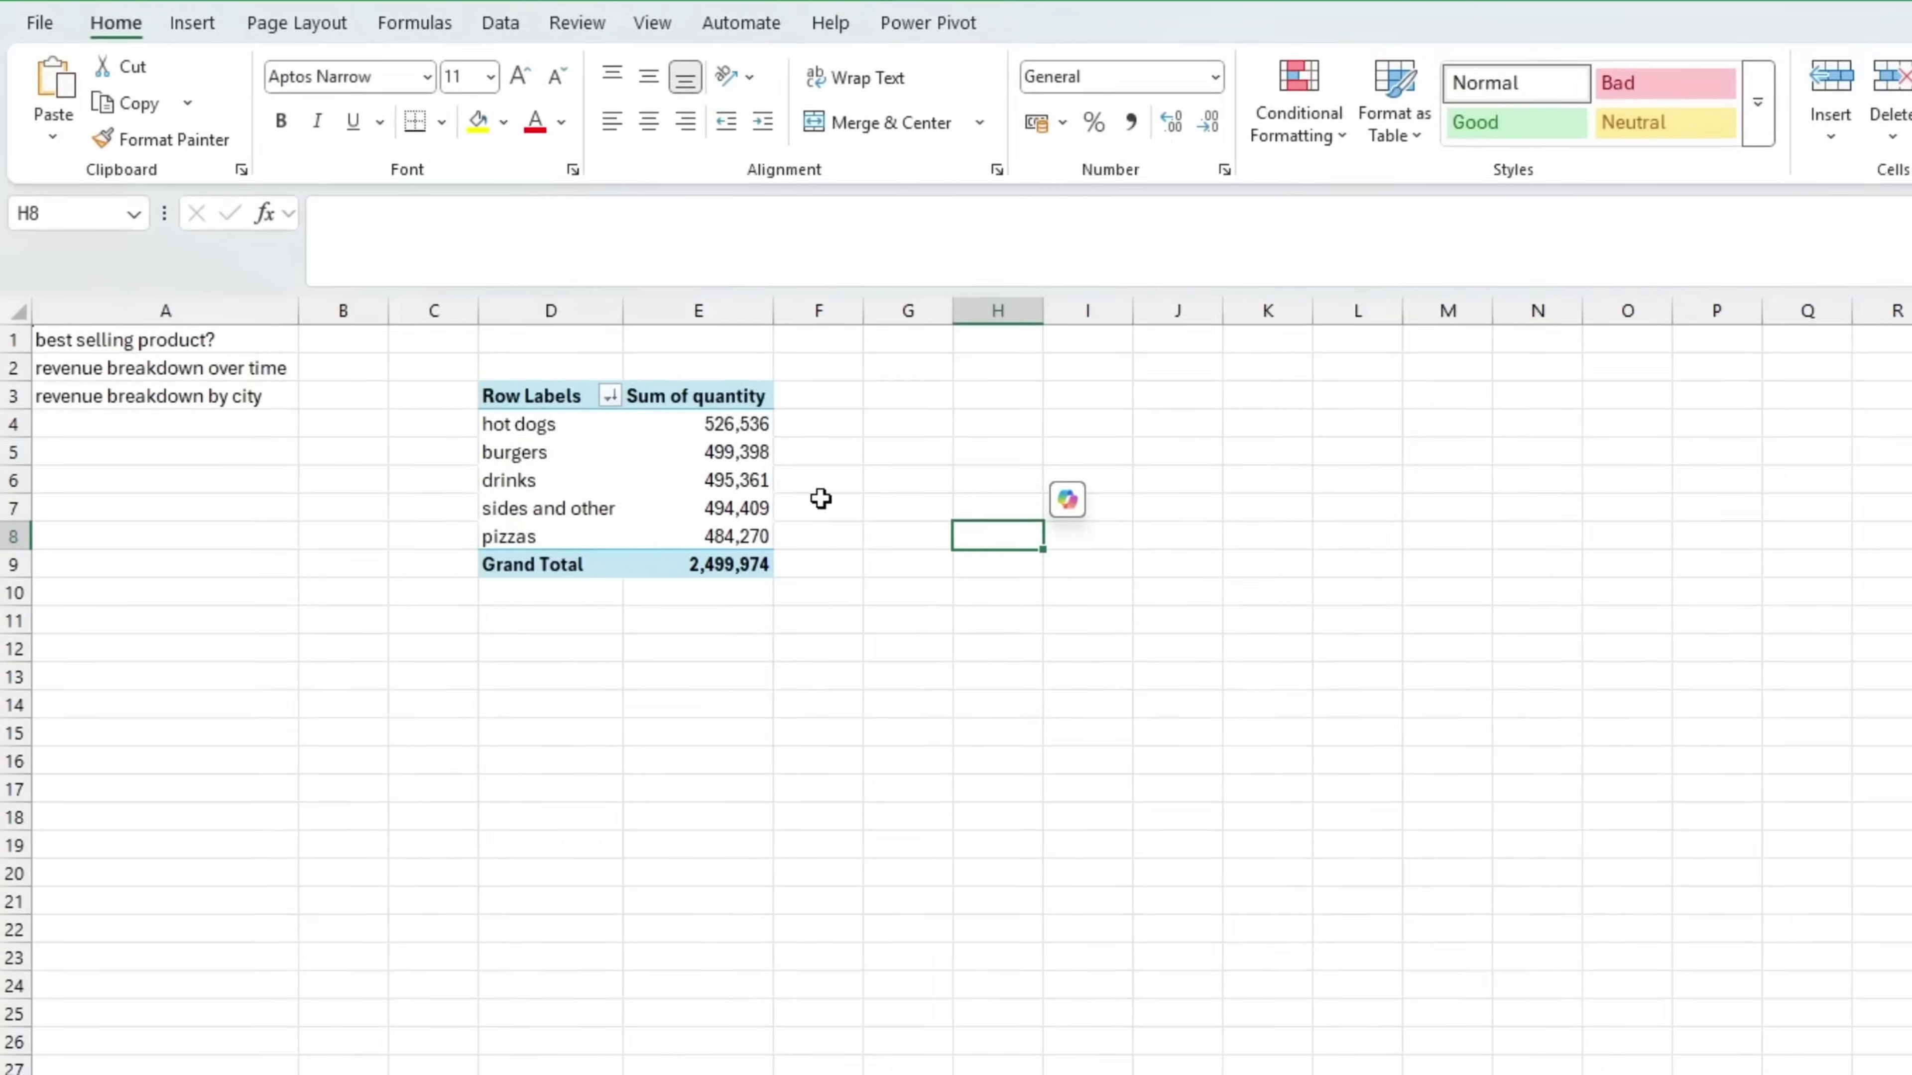
{"action": "left_click_drag", "start_coordinate": [412, 348], "coordinate": [518, 431]}
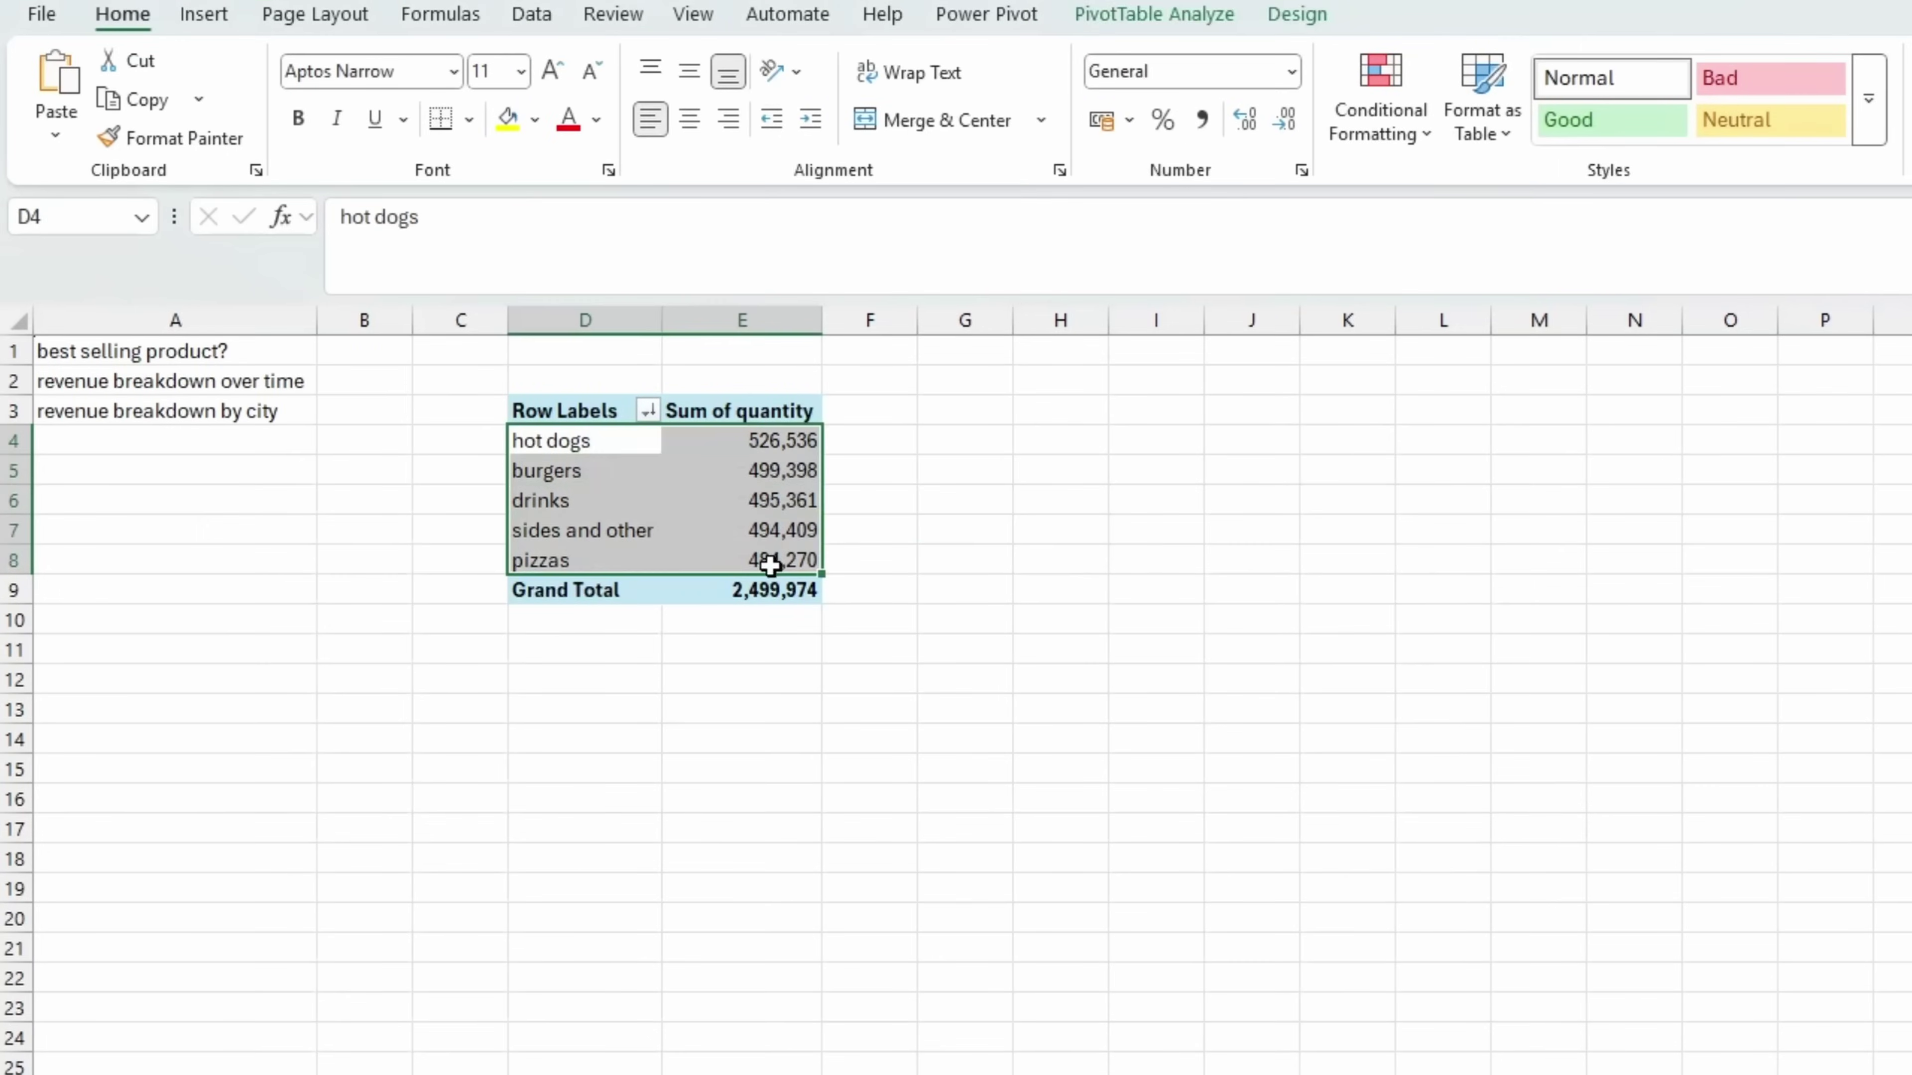
{"action": "left_click", "coordinate": [805, 444]}
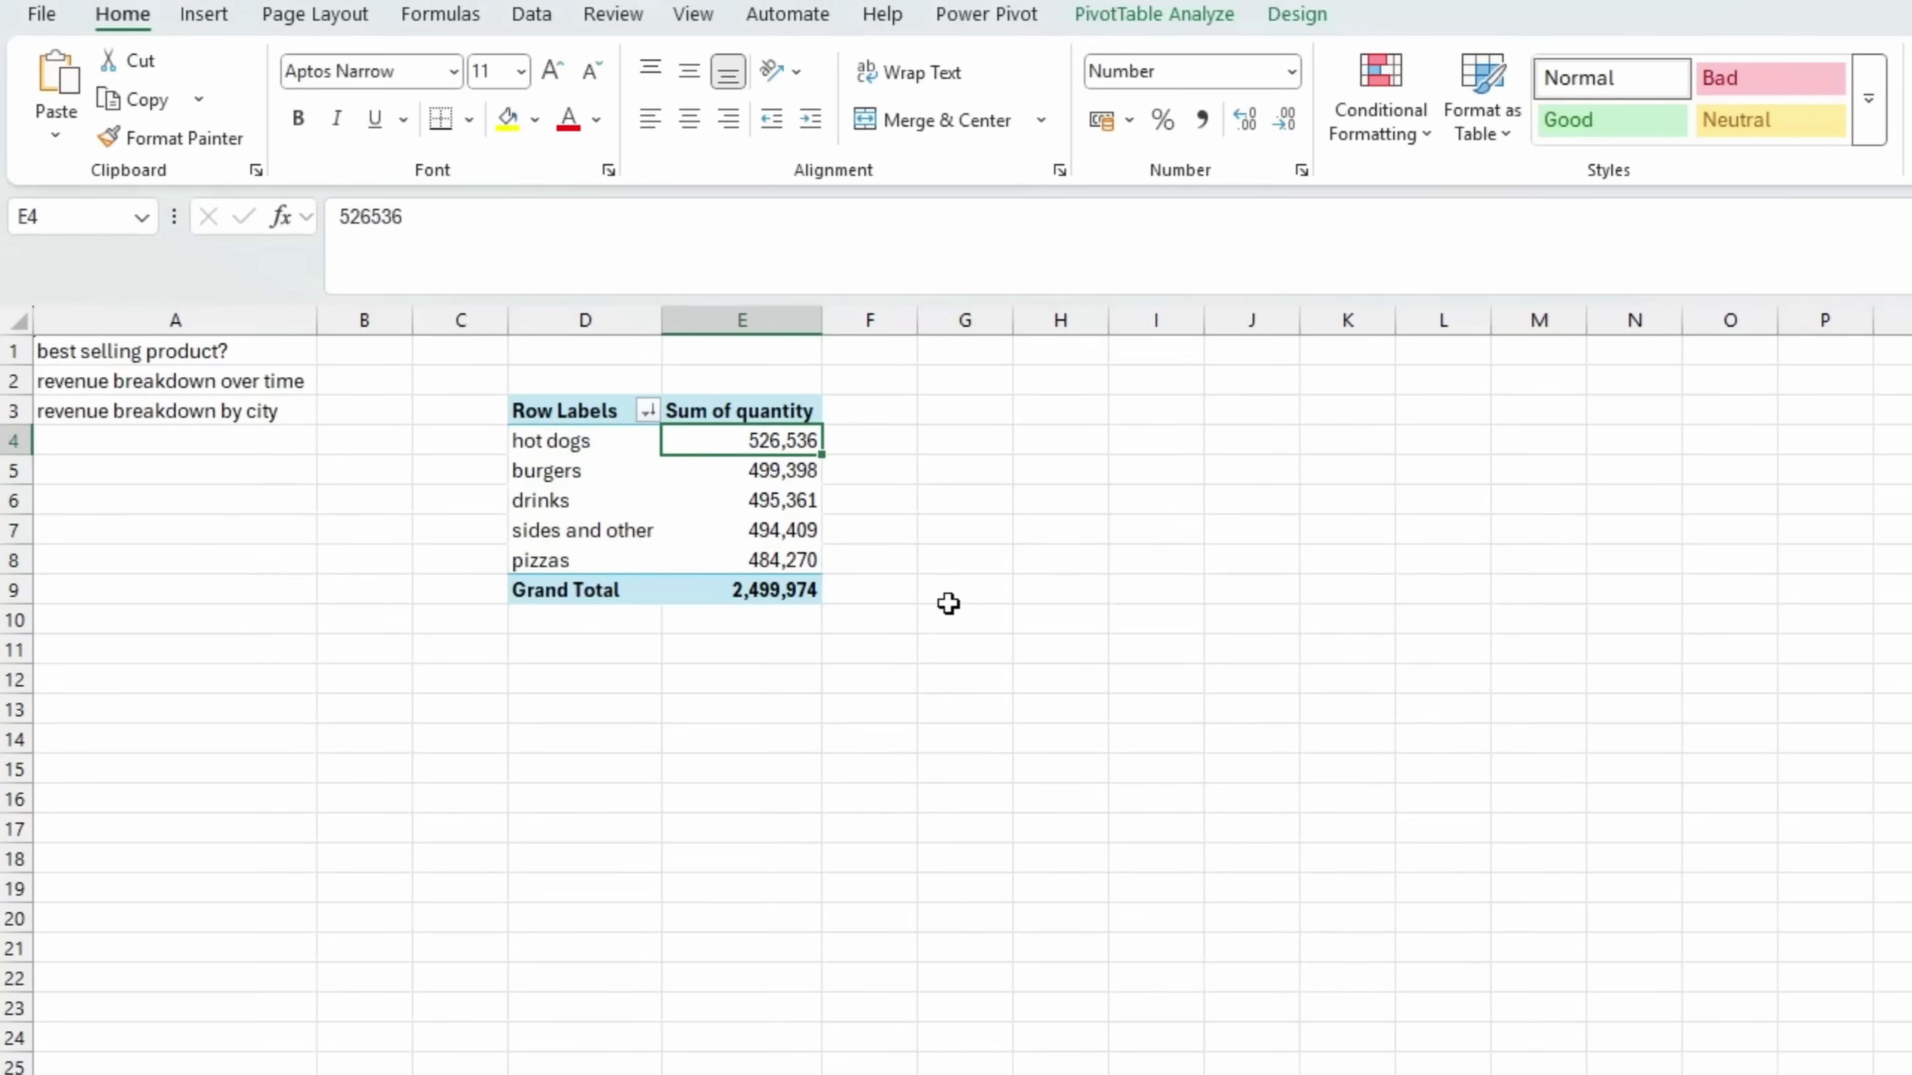
{"action": "left_click", "coordinate": [344, 351]}
{"action": "type", "text": "hot dogs"}
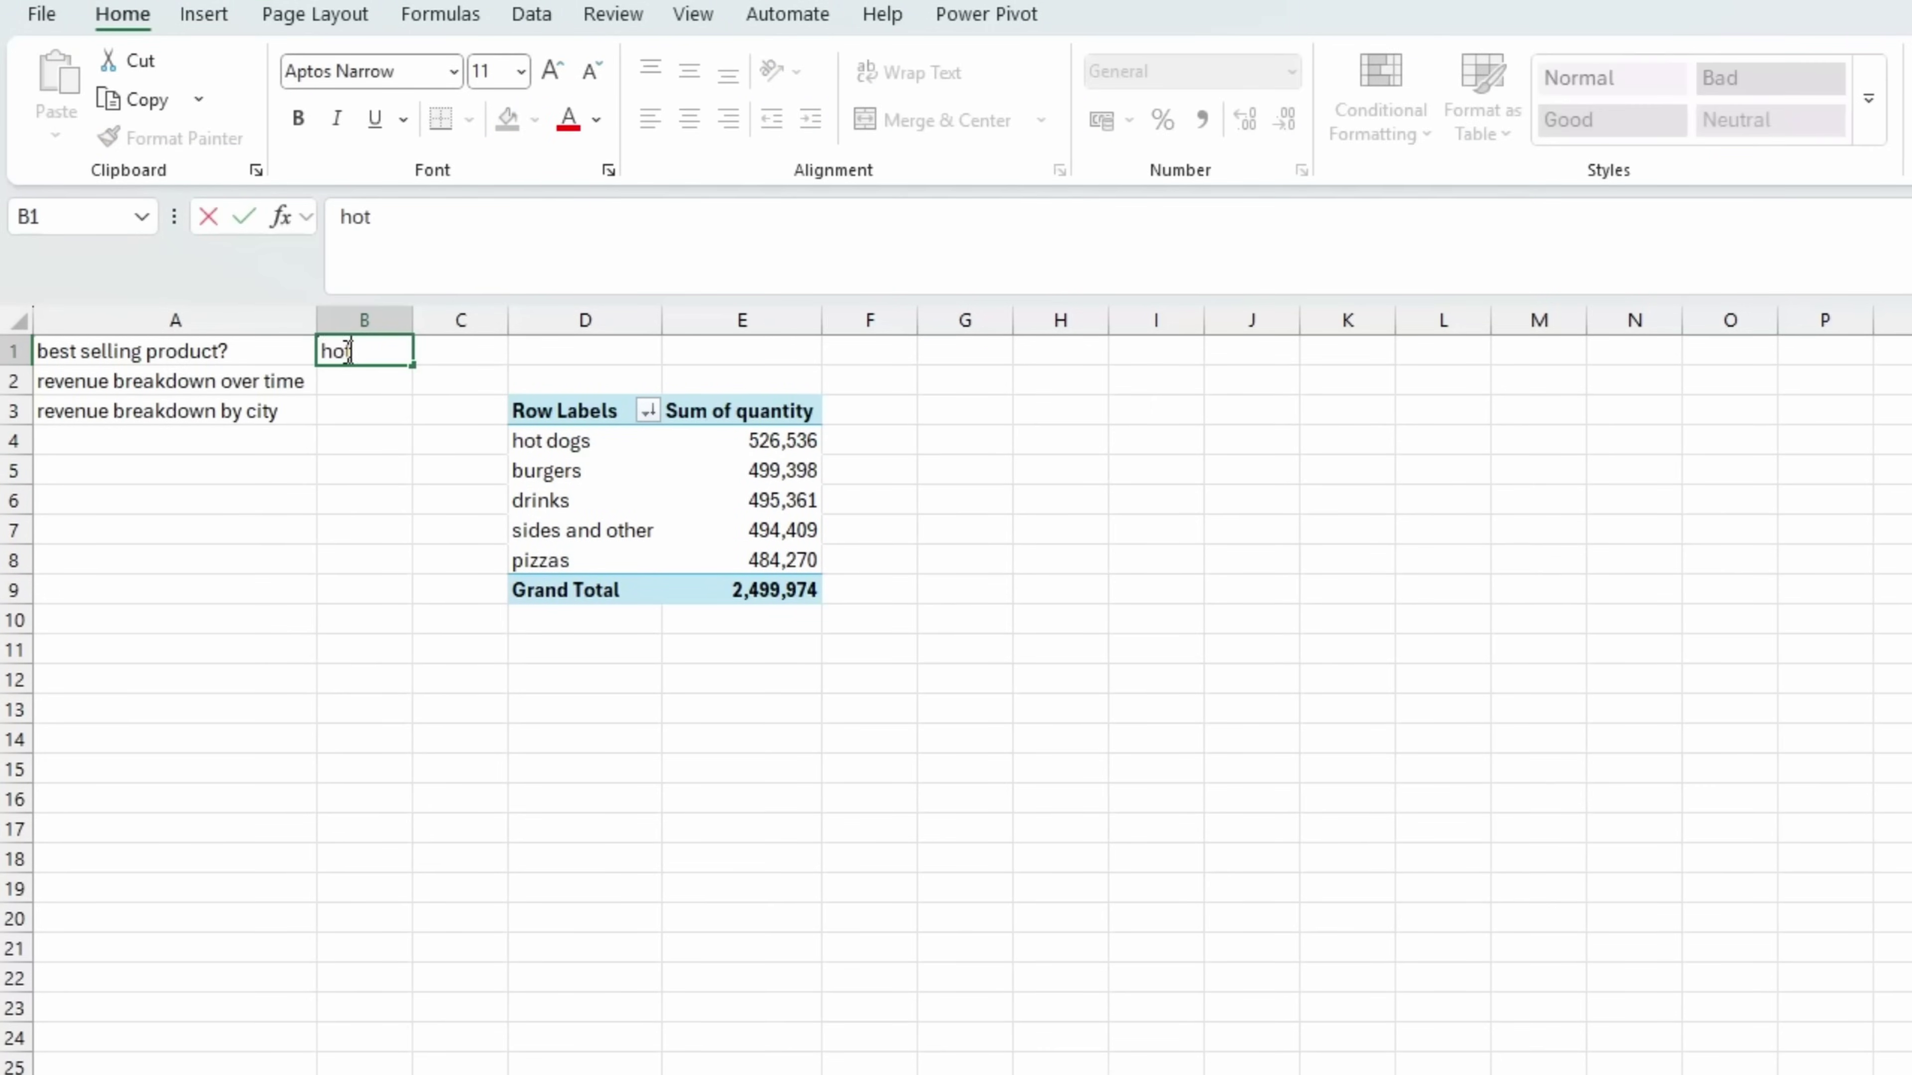
{"action": "key", "text": "Return"}
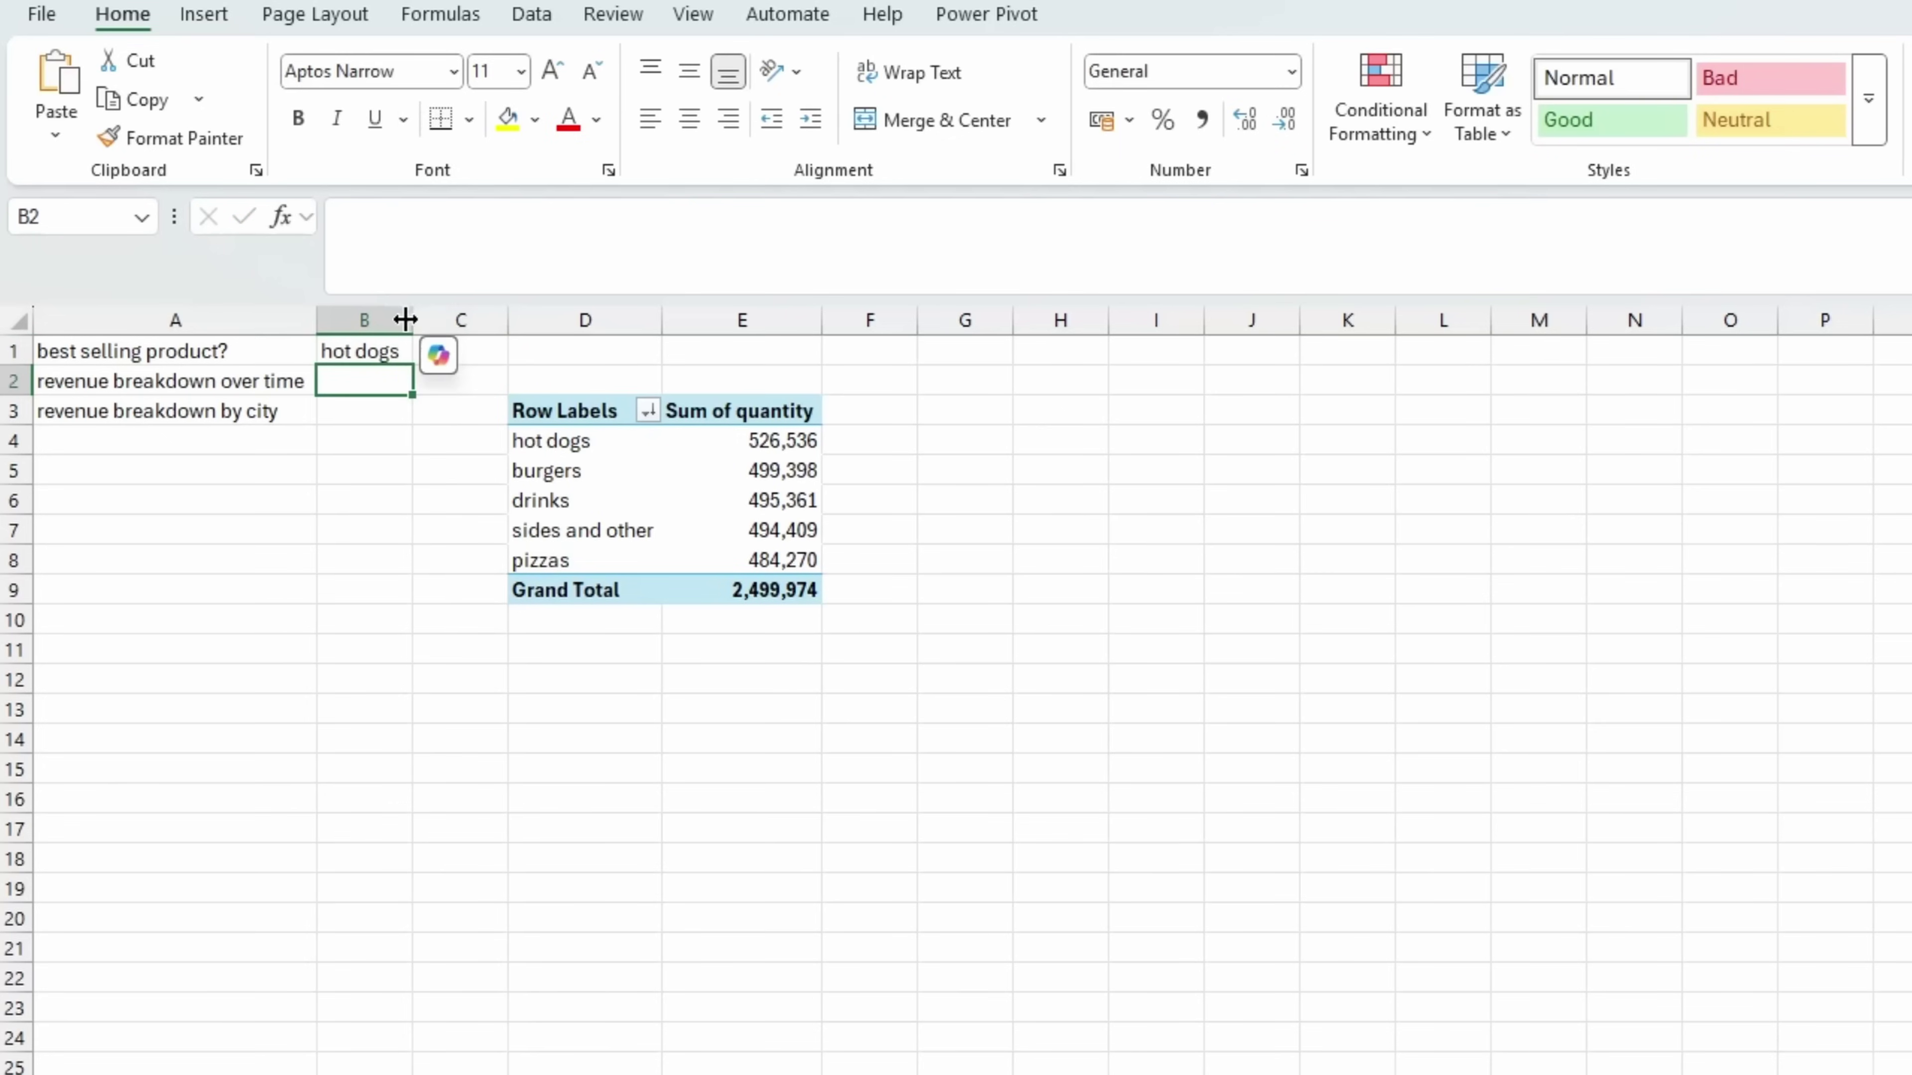
{"action": "left_click_drag", "start_coordinate": [412, 320], "coordinate": [436, 320]}
{"action": "left_click", "coordinate": [781, 556]}
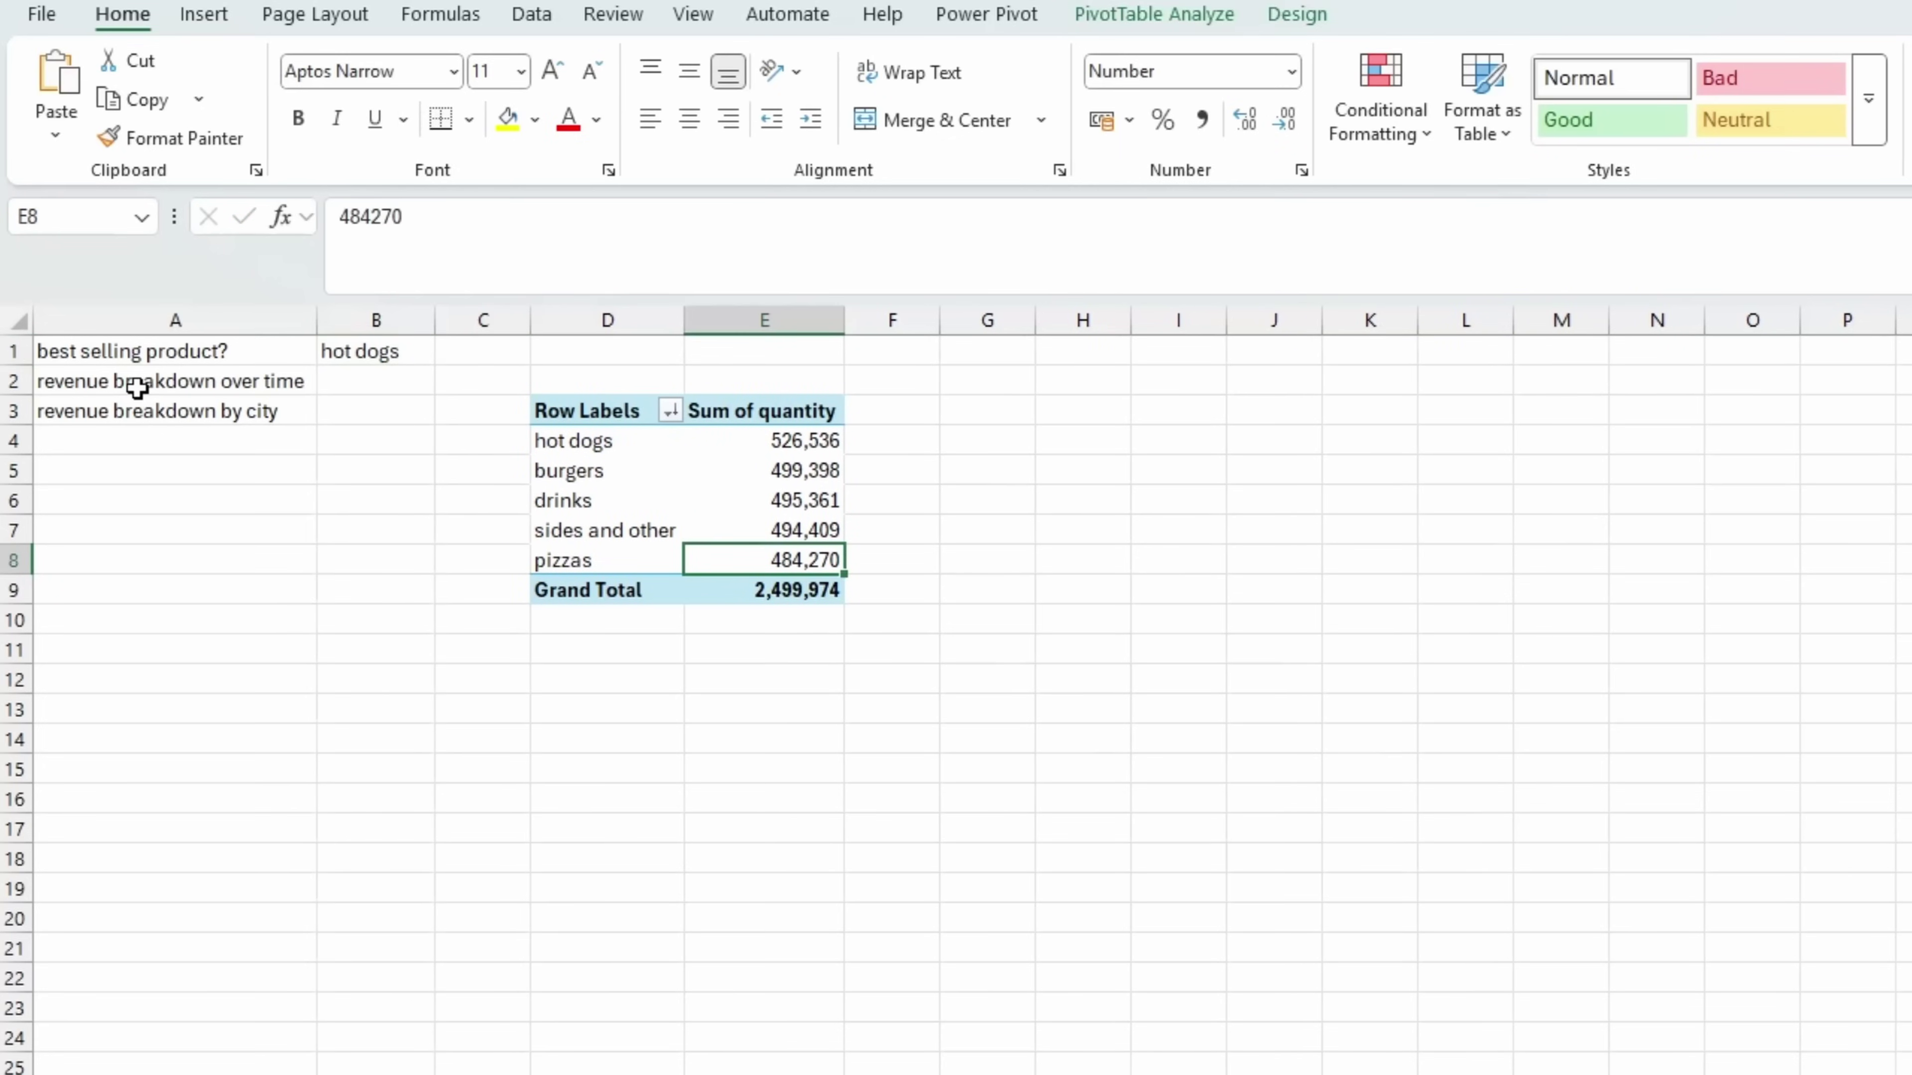
{"action": "left_click", "coordinate": [764, 500]}
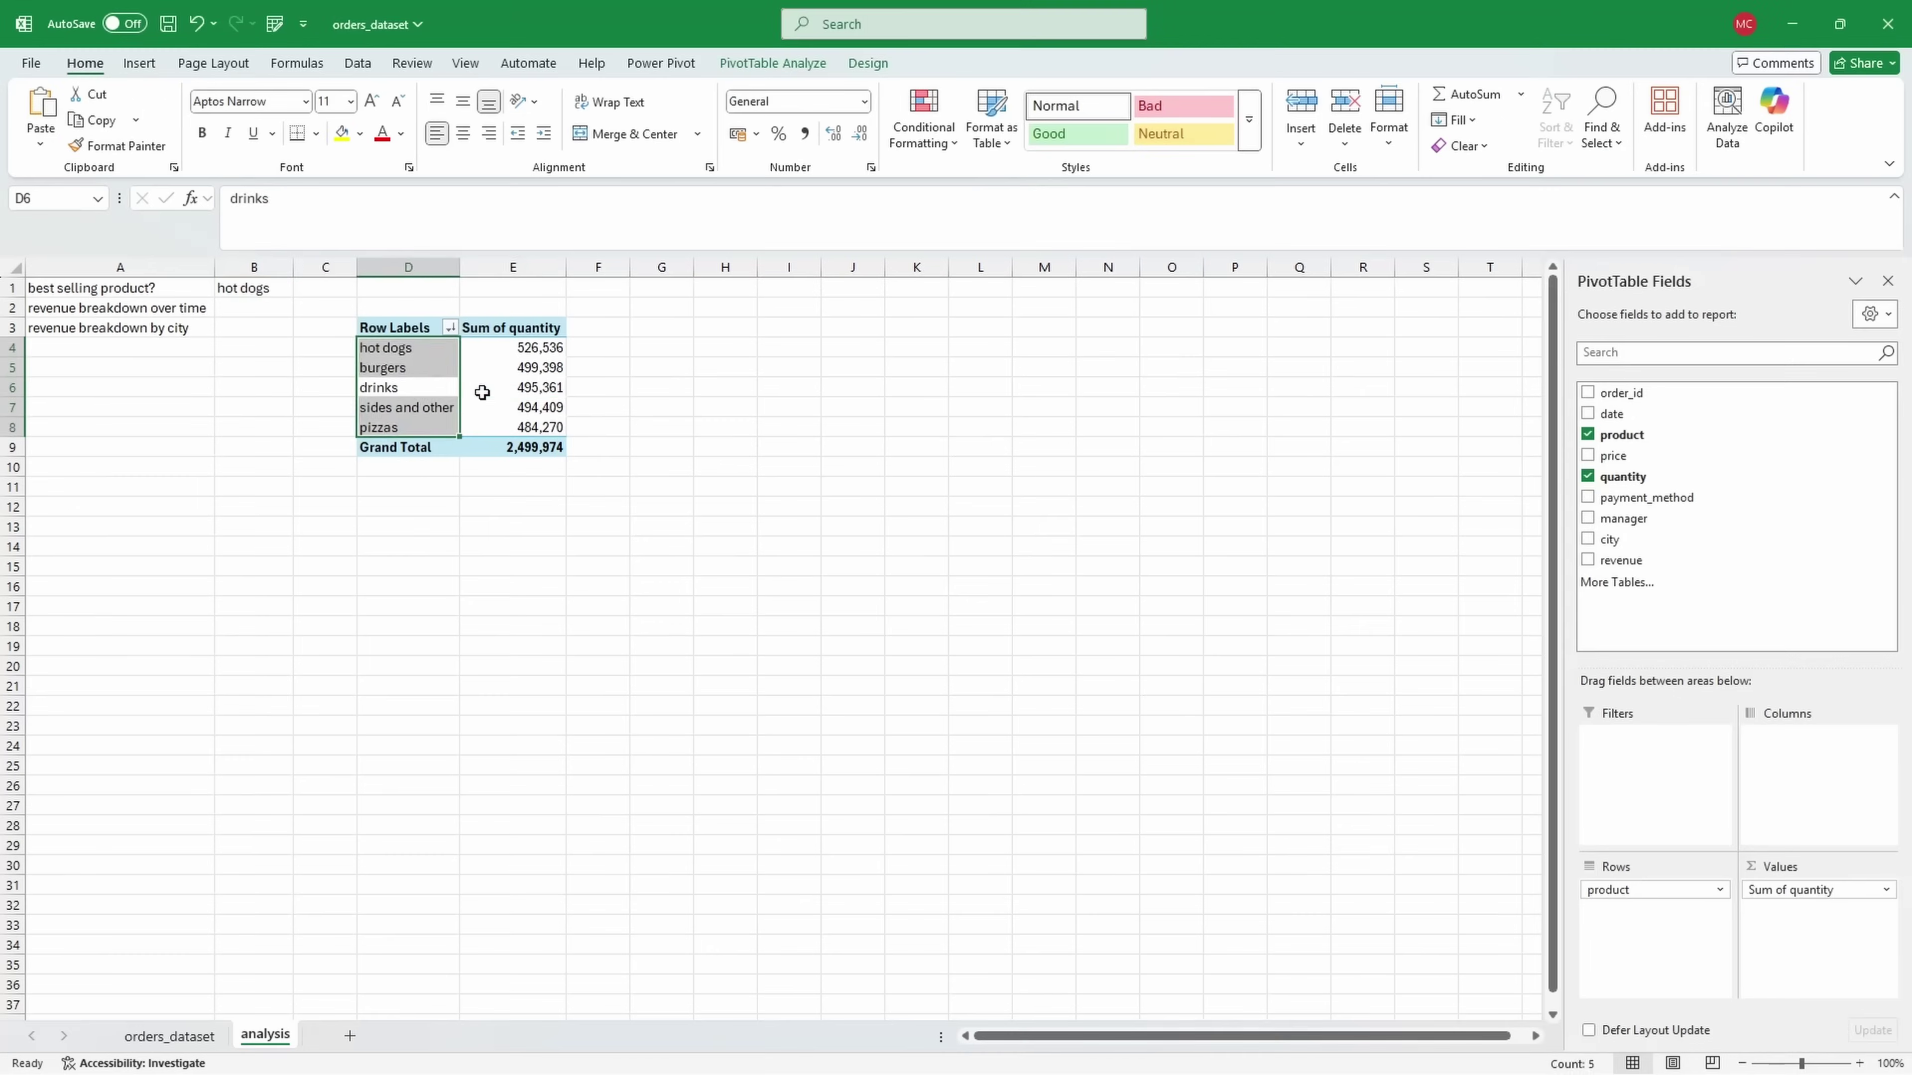
Step: Rebuild the pivot rows by date as years expanded into months, dropping product, quantity and quarters
{"action": "left_click_drag", "start_coordinate": [1797, 883], "coordinate": [1728, 619]}
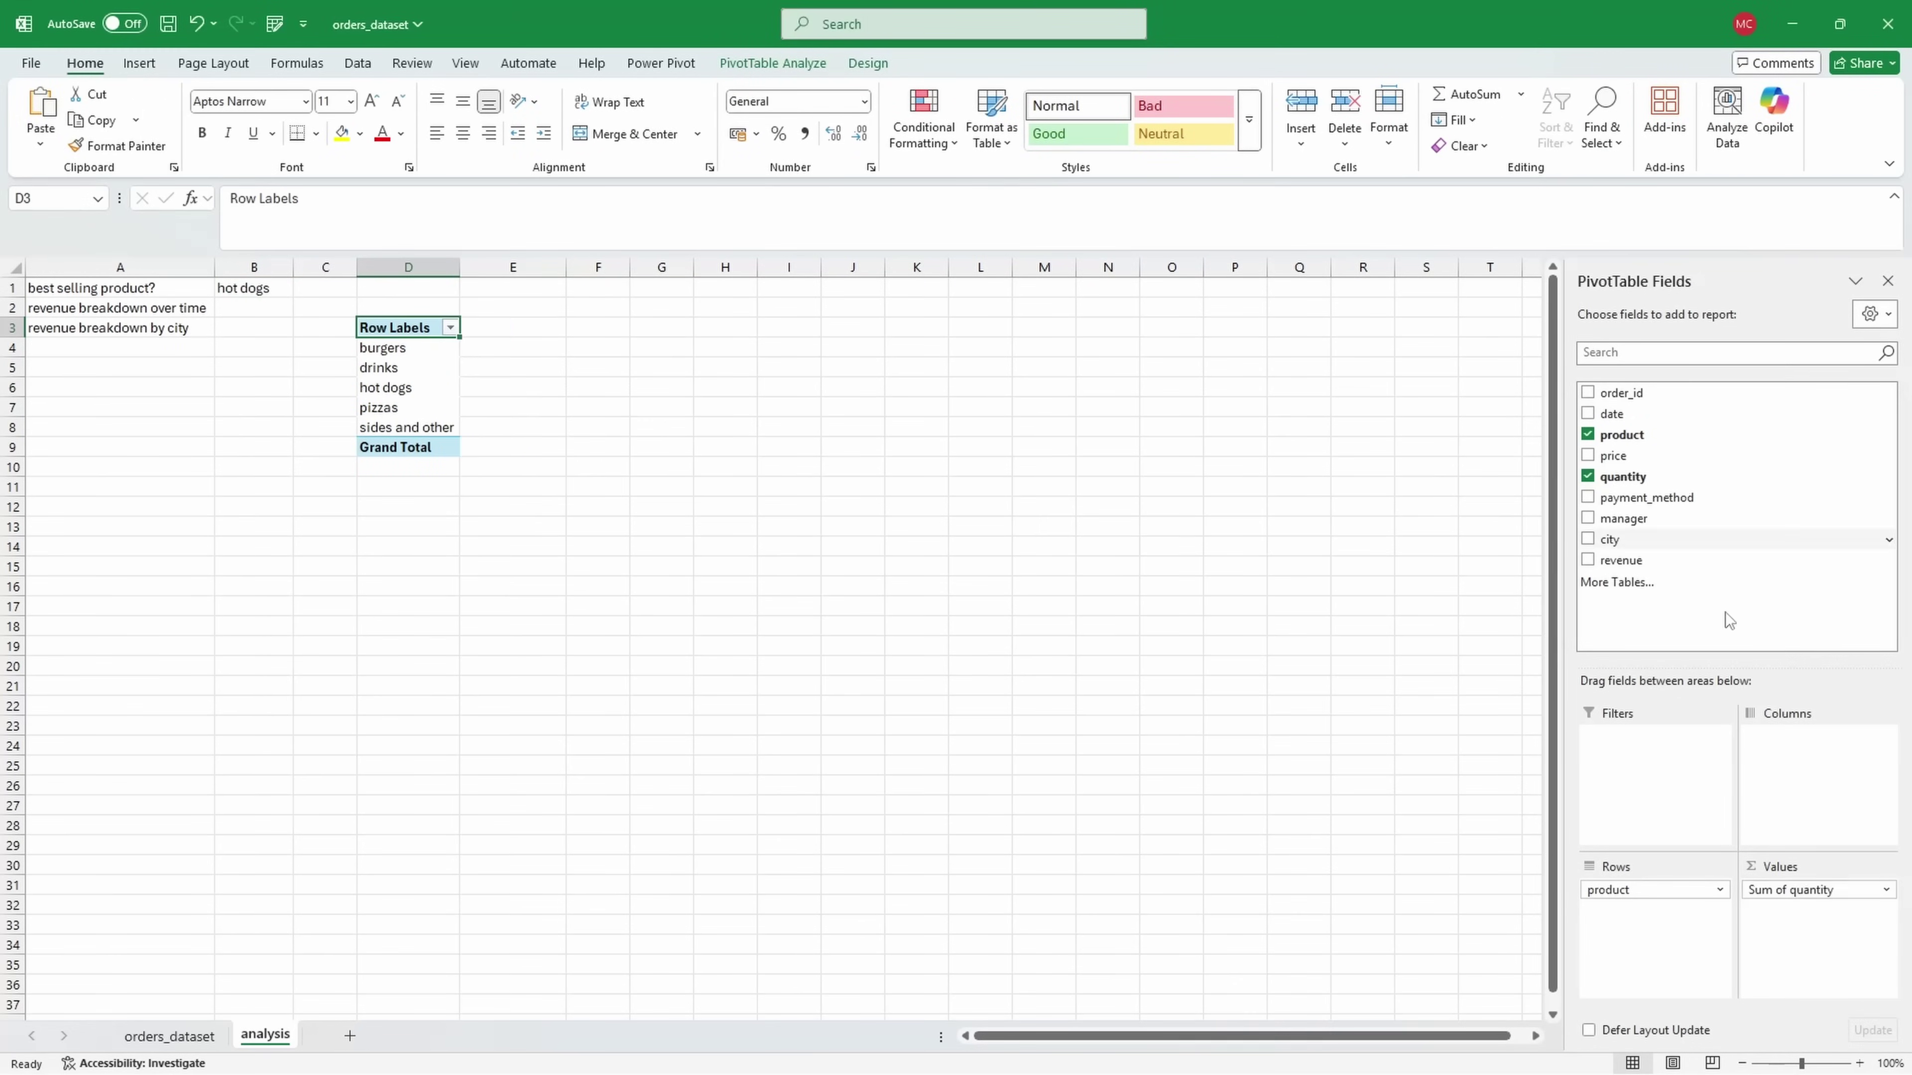
{"action": "left_click_drag", "start_coordinate": [1673, 889], "coordinate": [1694, 542]}
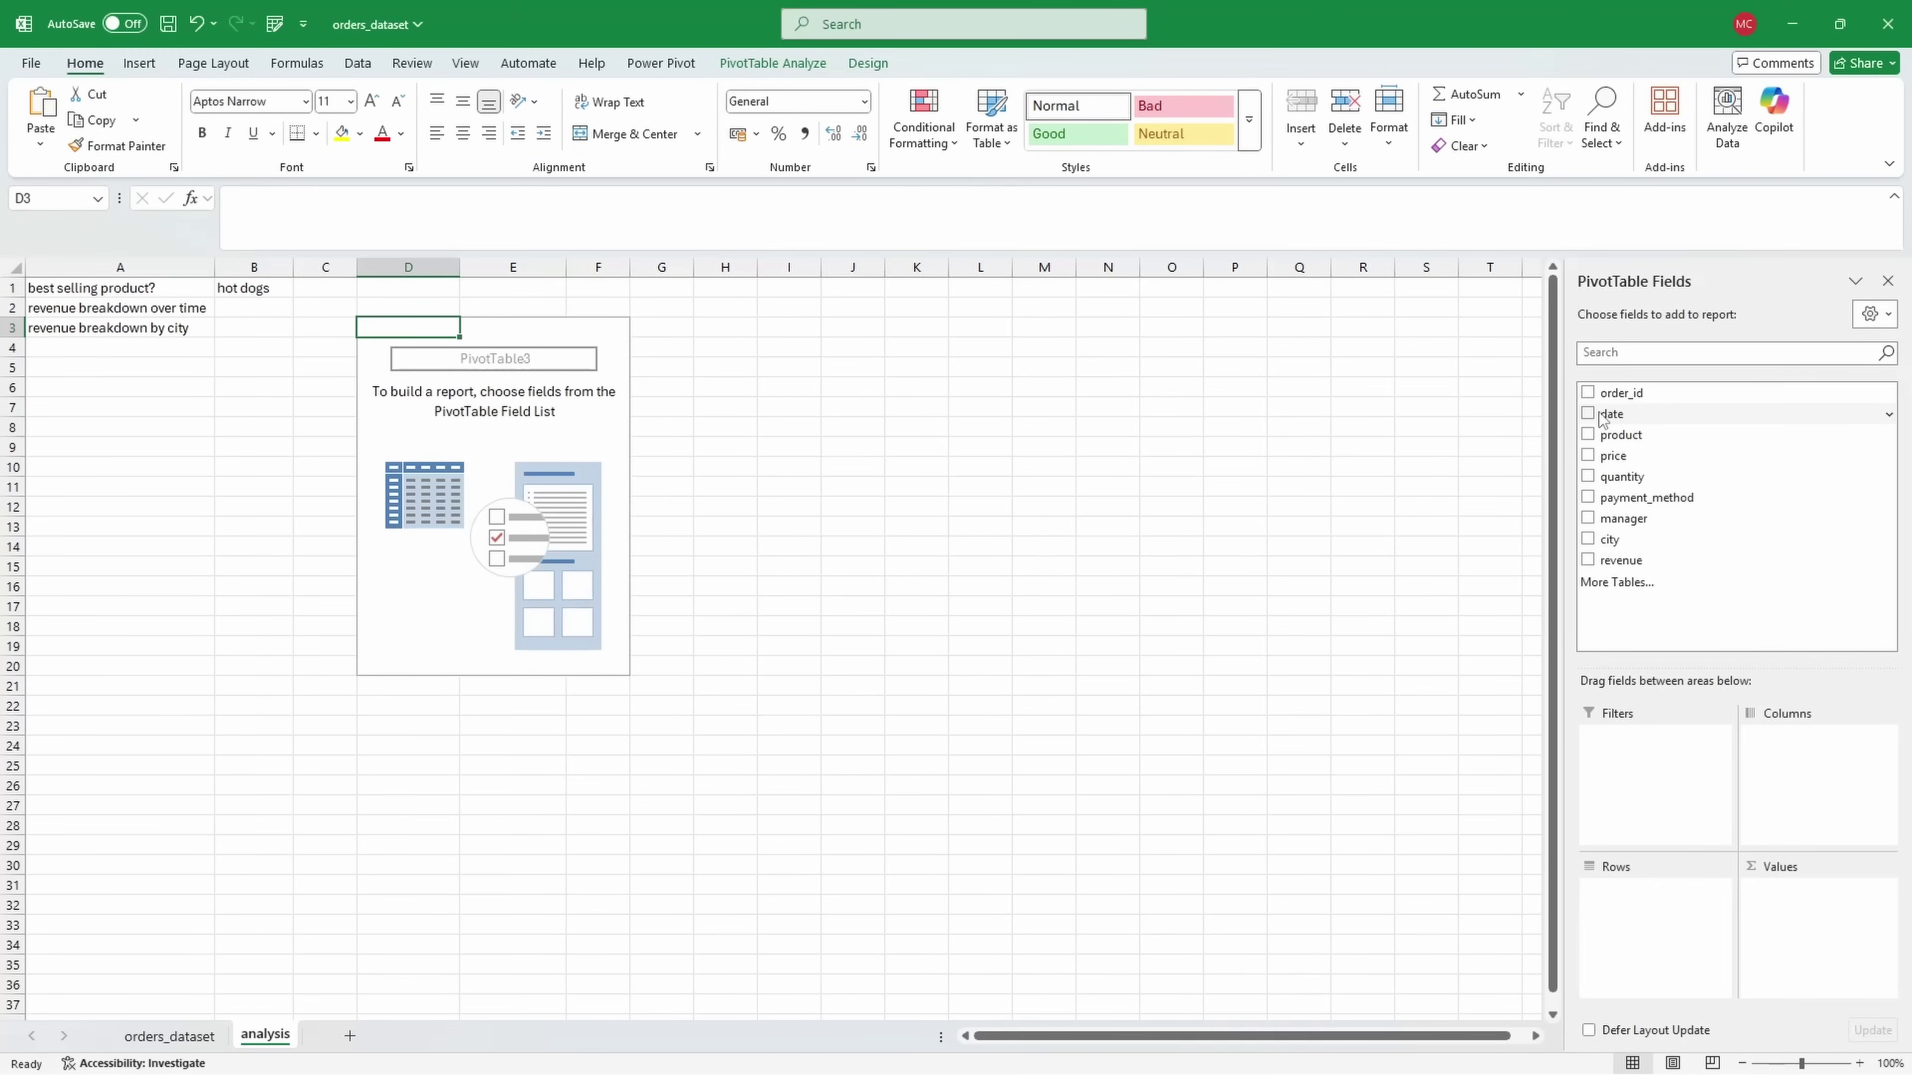
{"action": "left_click_drag", "start_coordinate": [1610, 414], "coordinate": [1615, 925]}
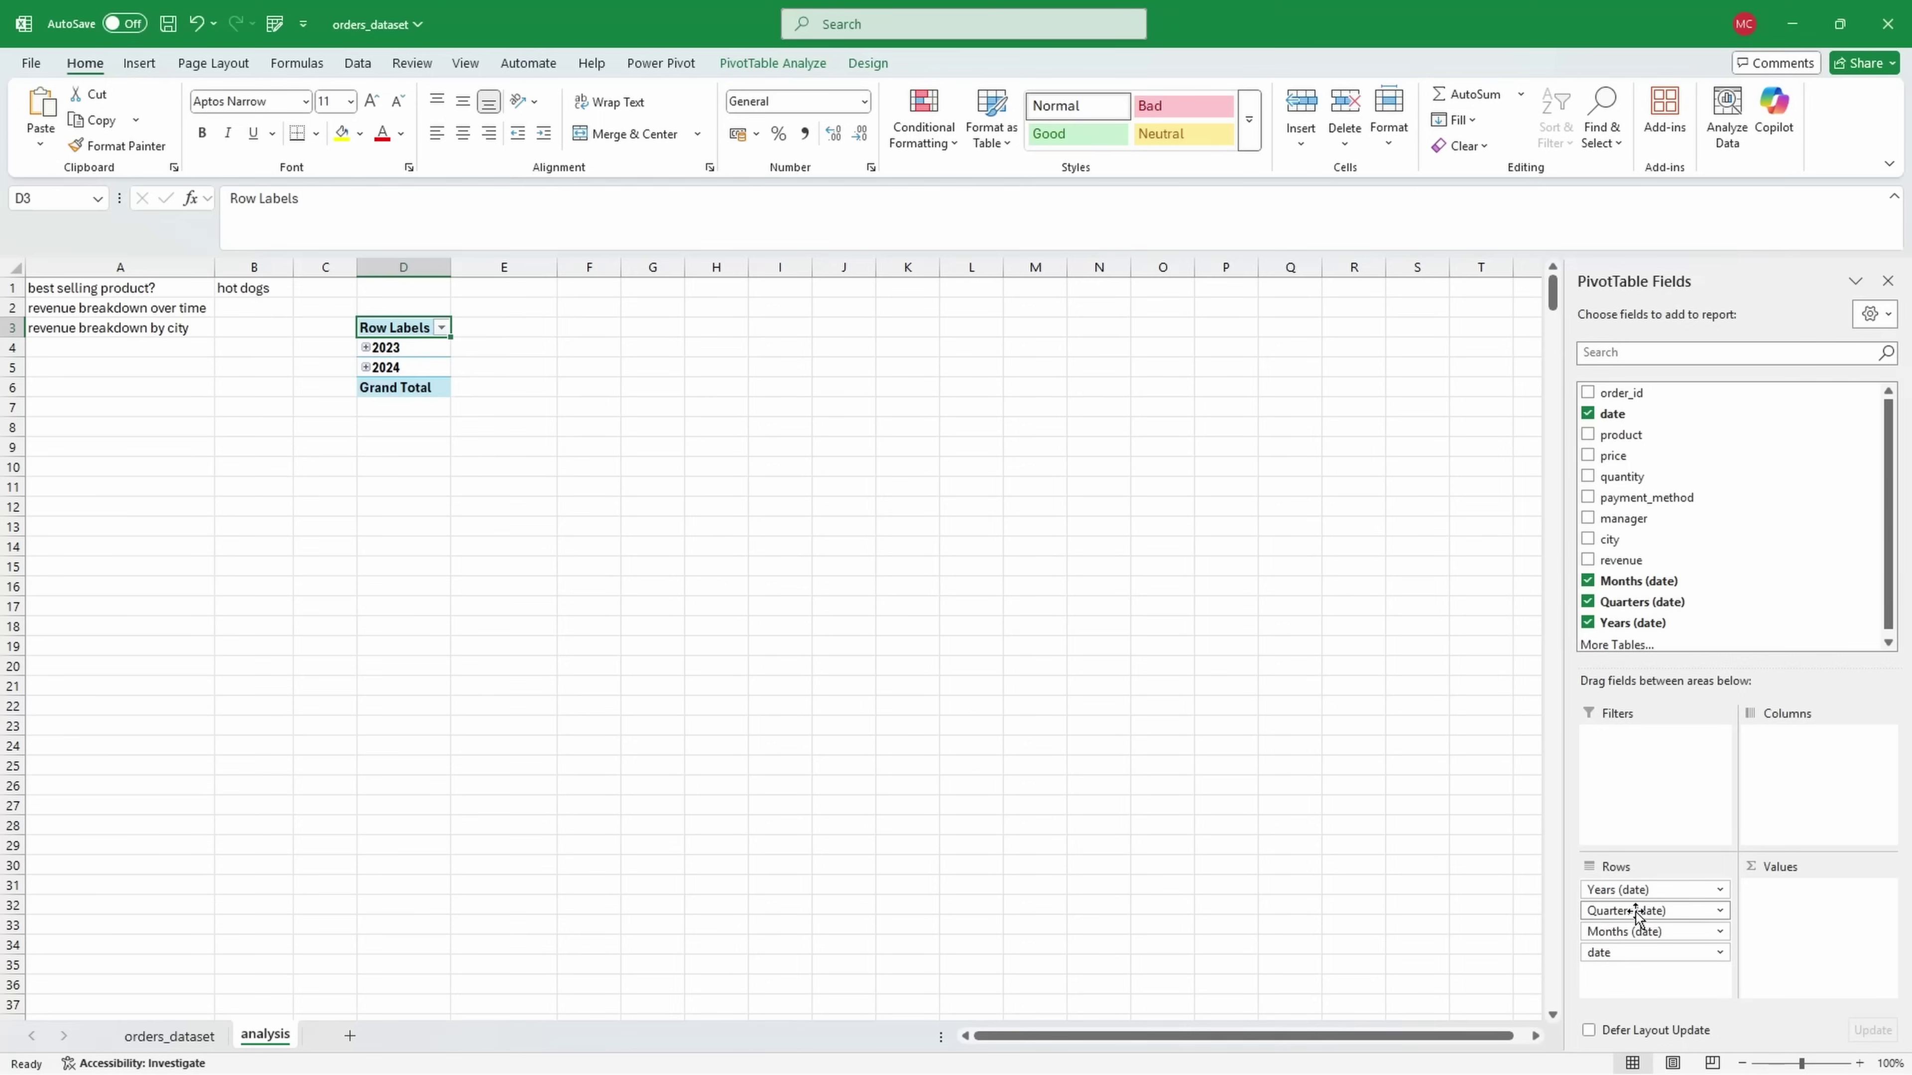
{"action": "left_click_drag", "start_coordinate": [1632, 911], "coordinate": [1317, 539]}
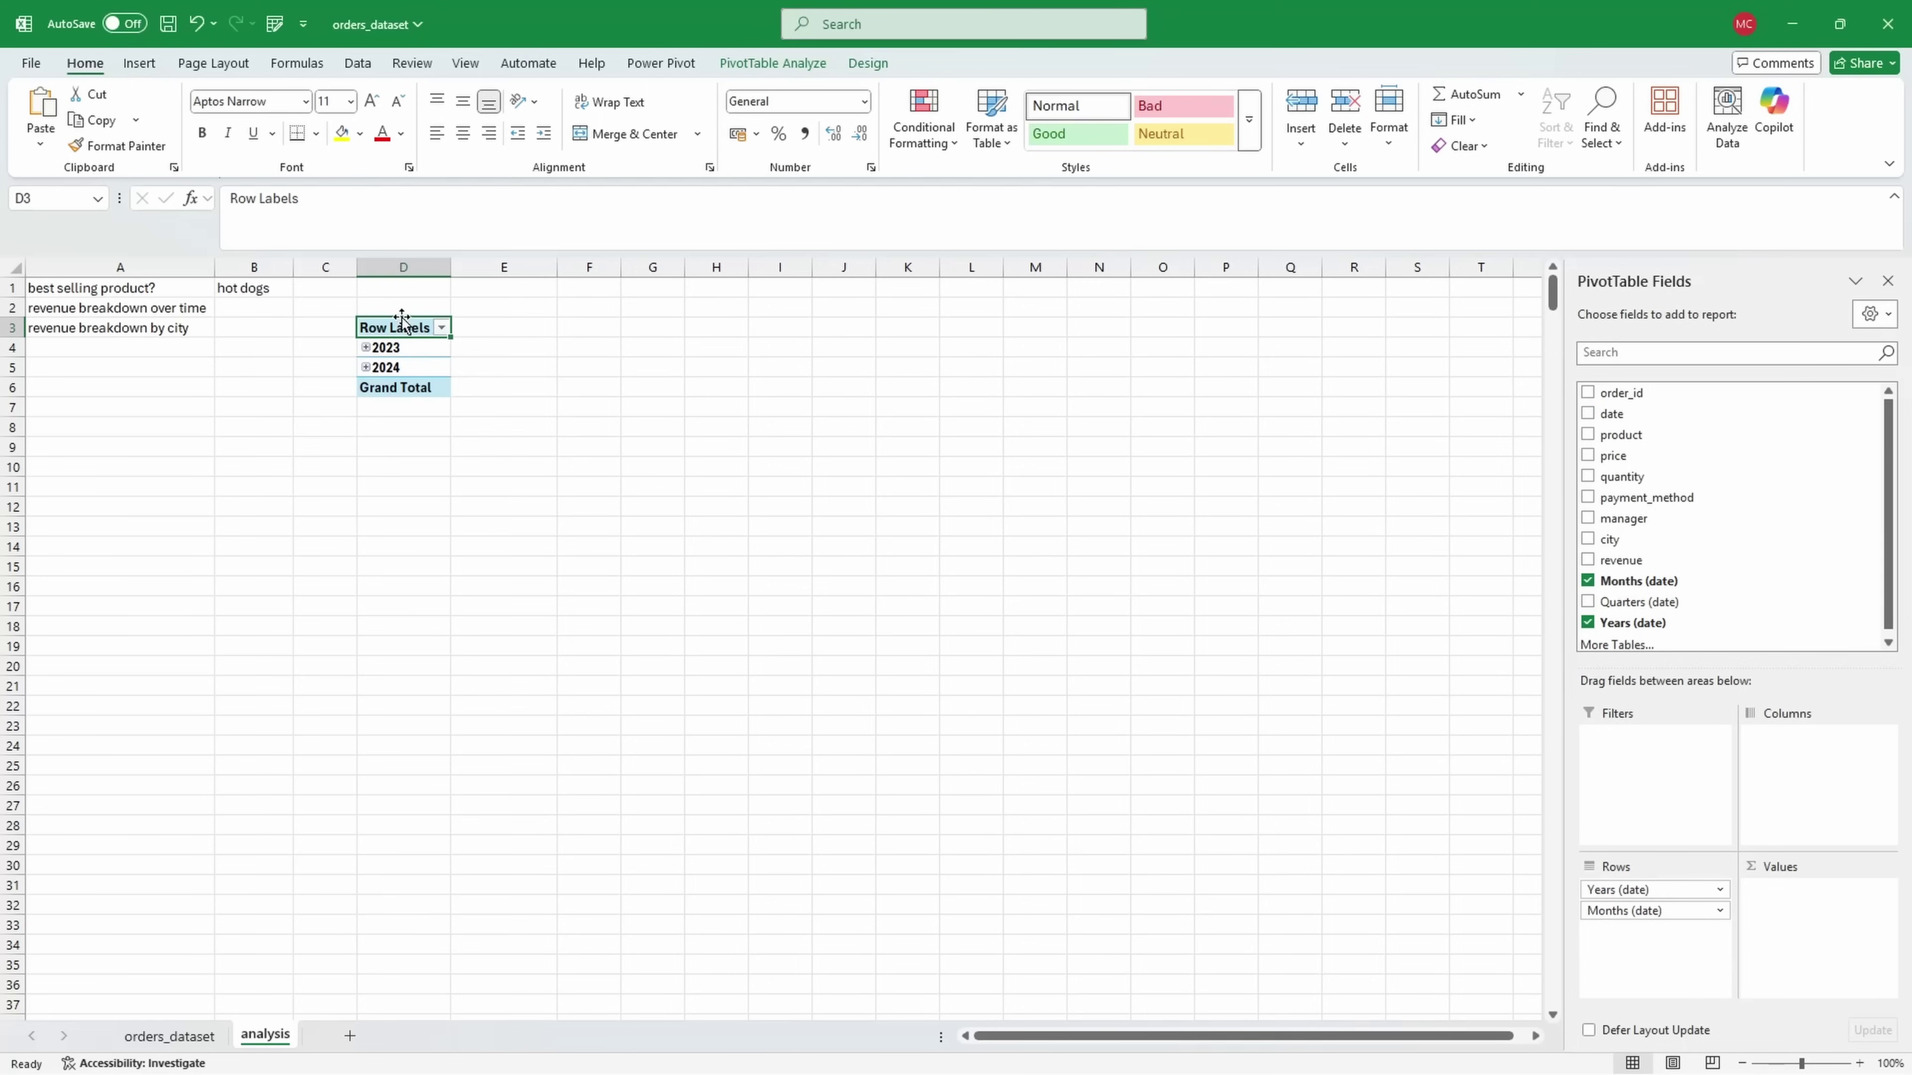
{"action": "right_click", "coordinate": [399, 349]}
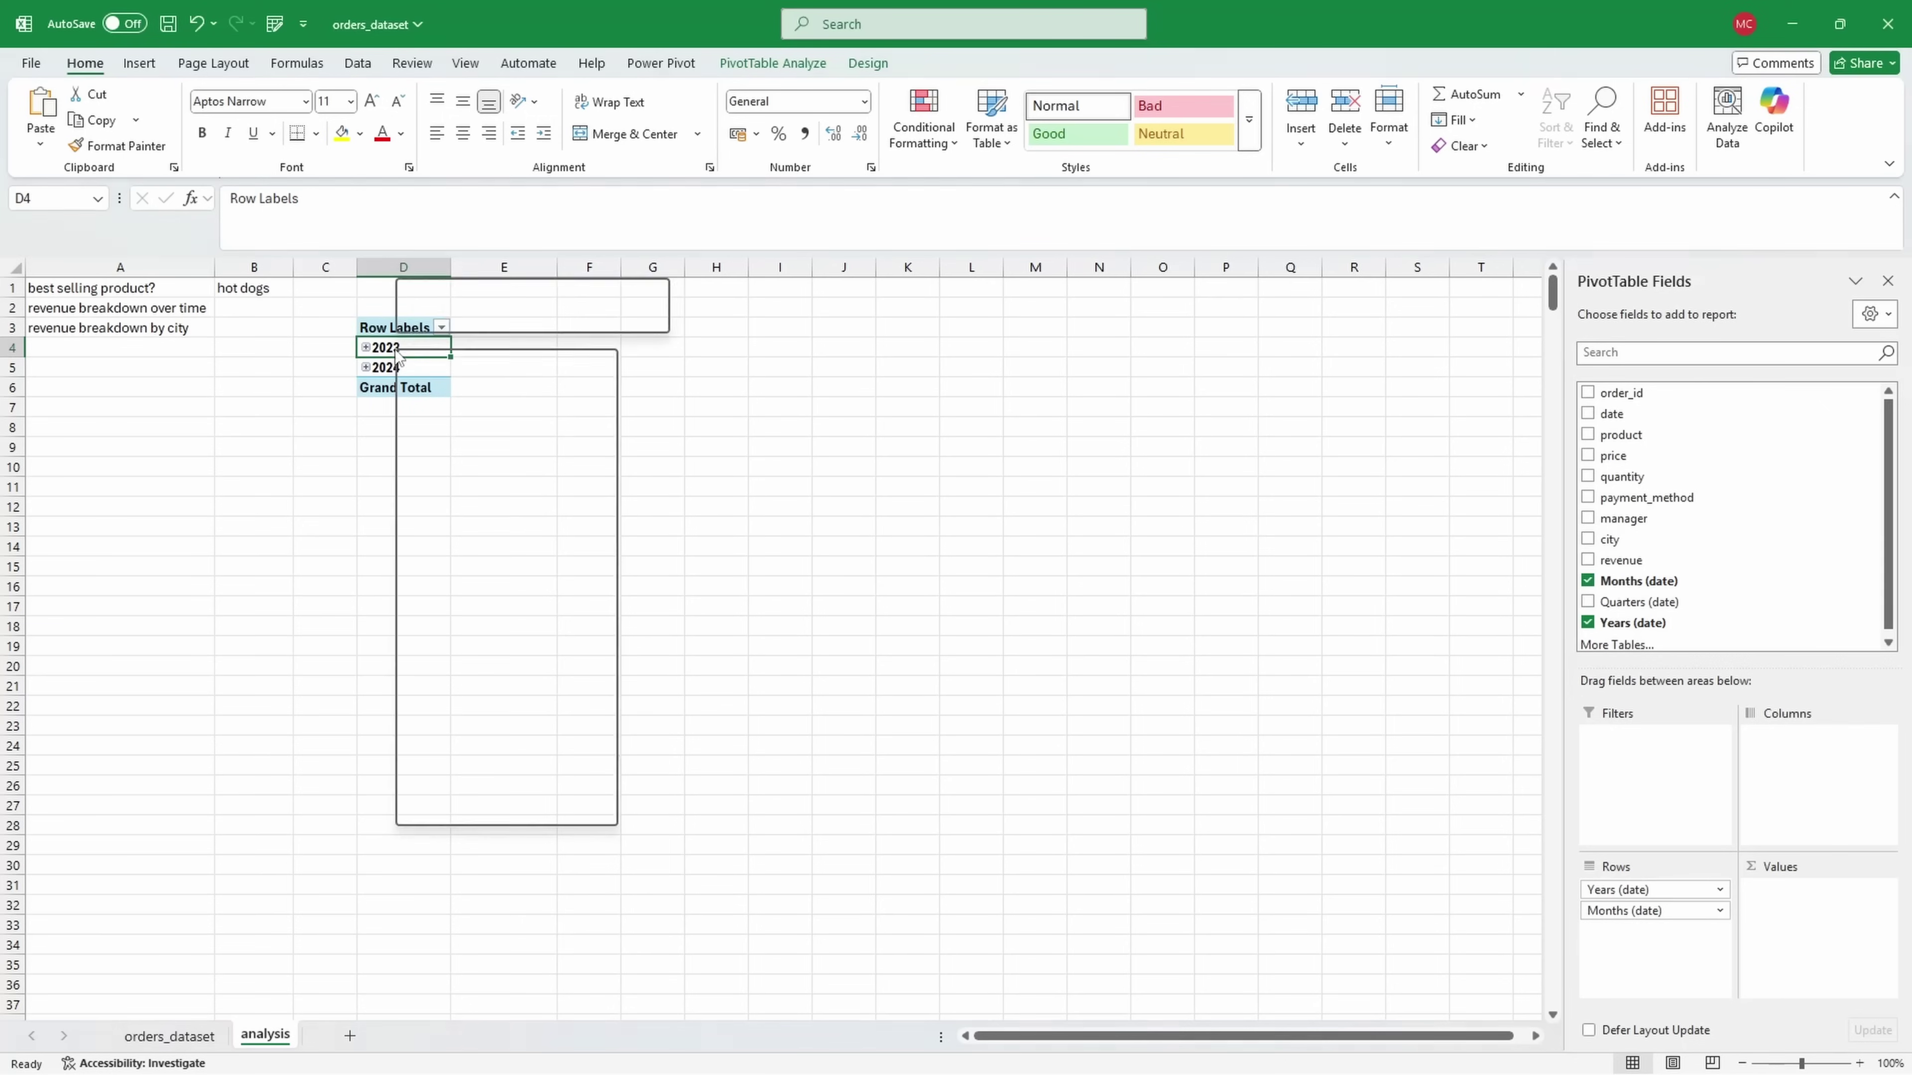
{"action": "mouse_move", "coordinate": [486, 606]}
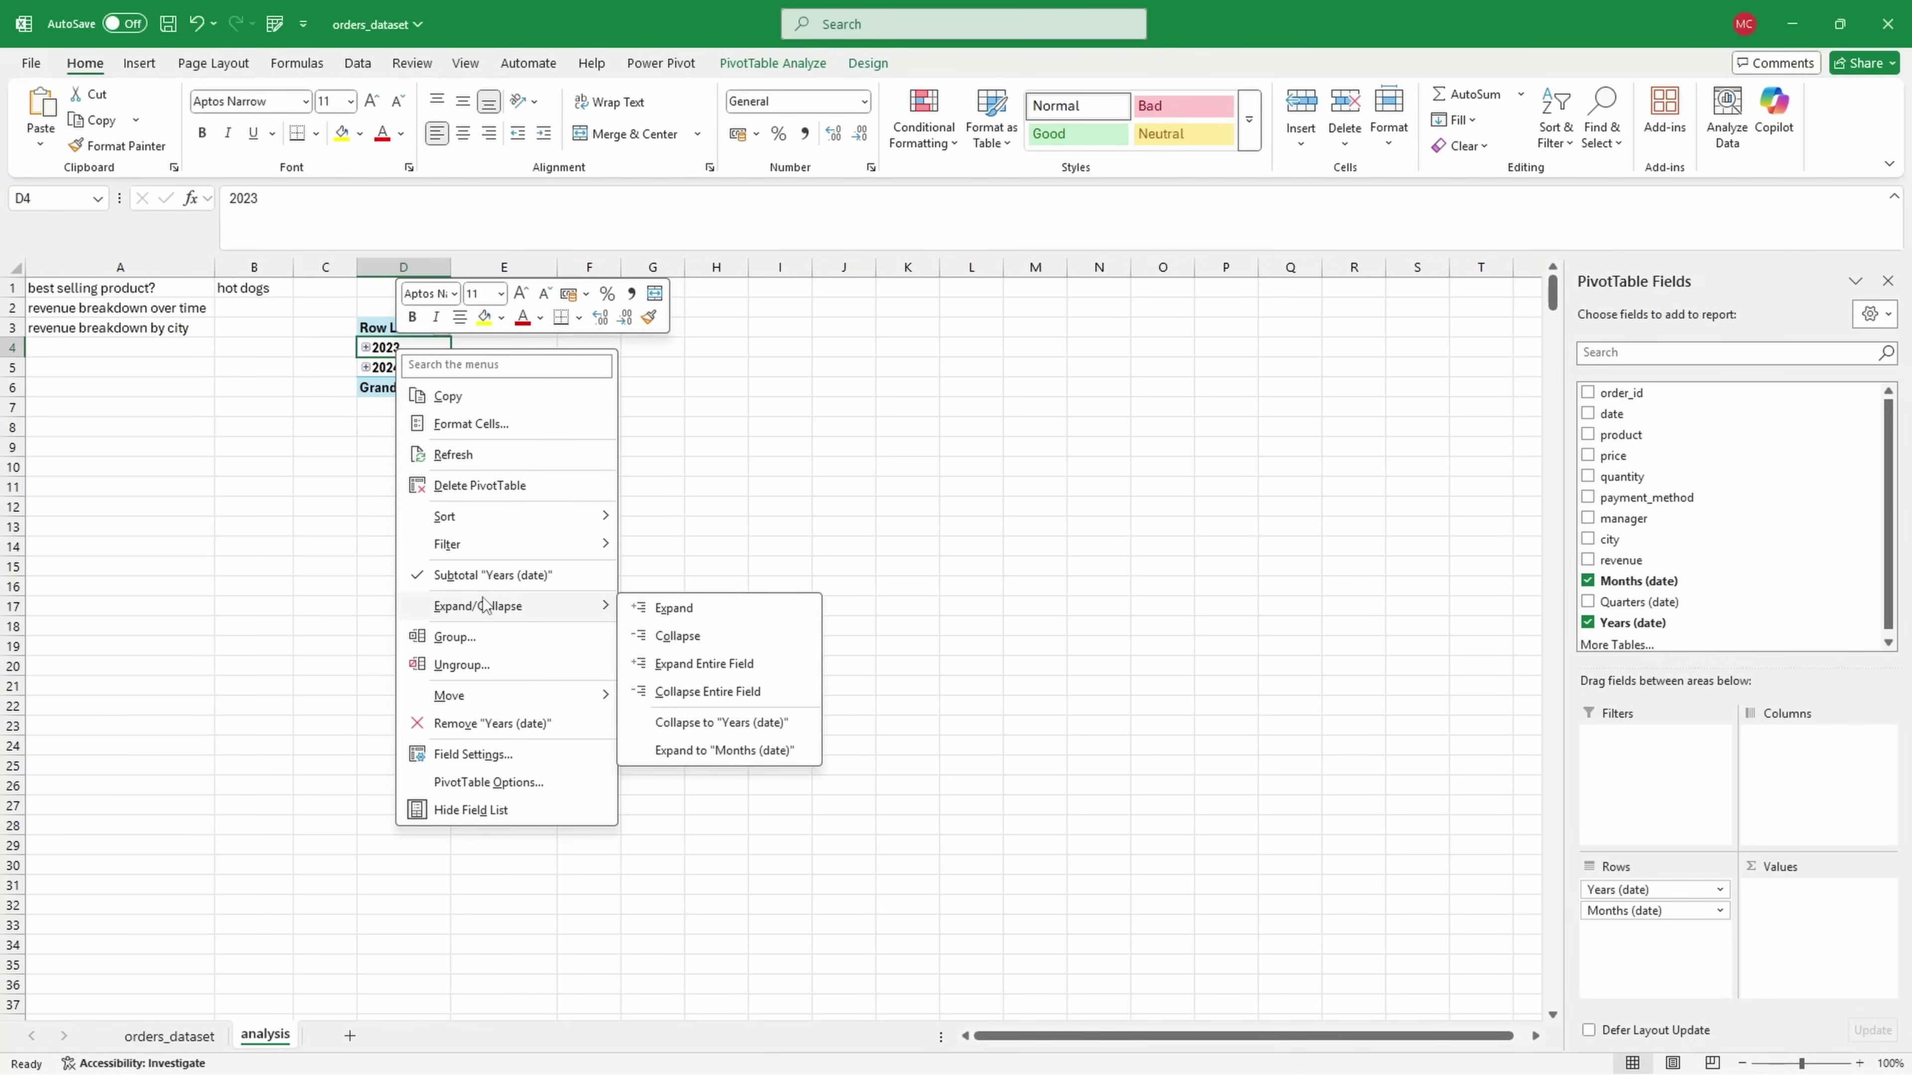
{"action": "left_click", "coordinate": [693, 665]}
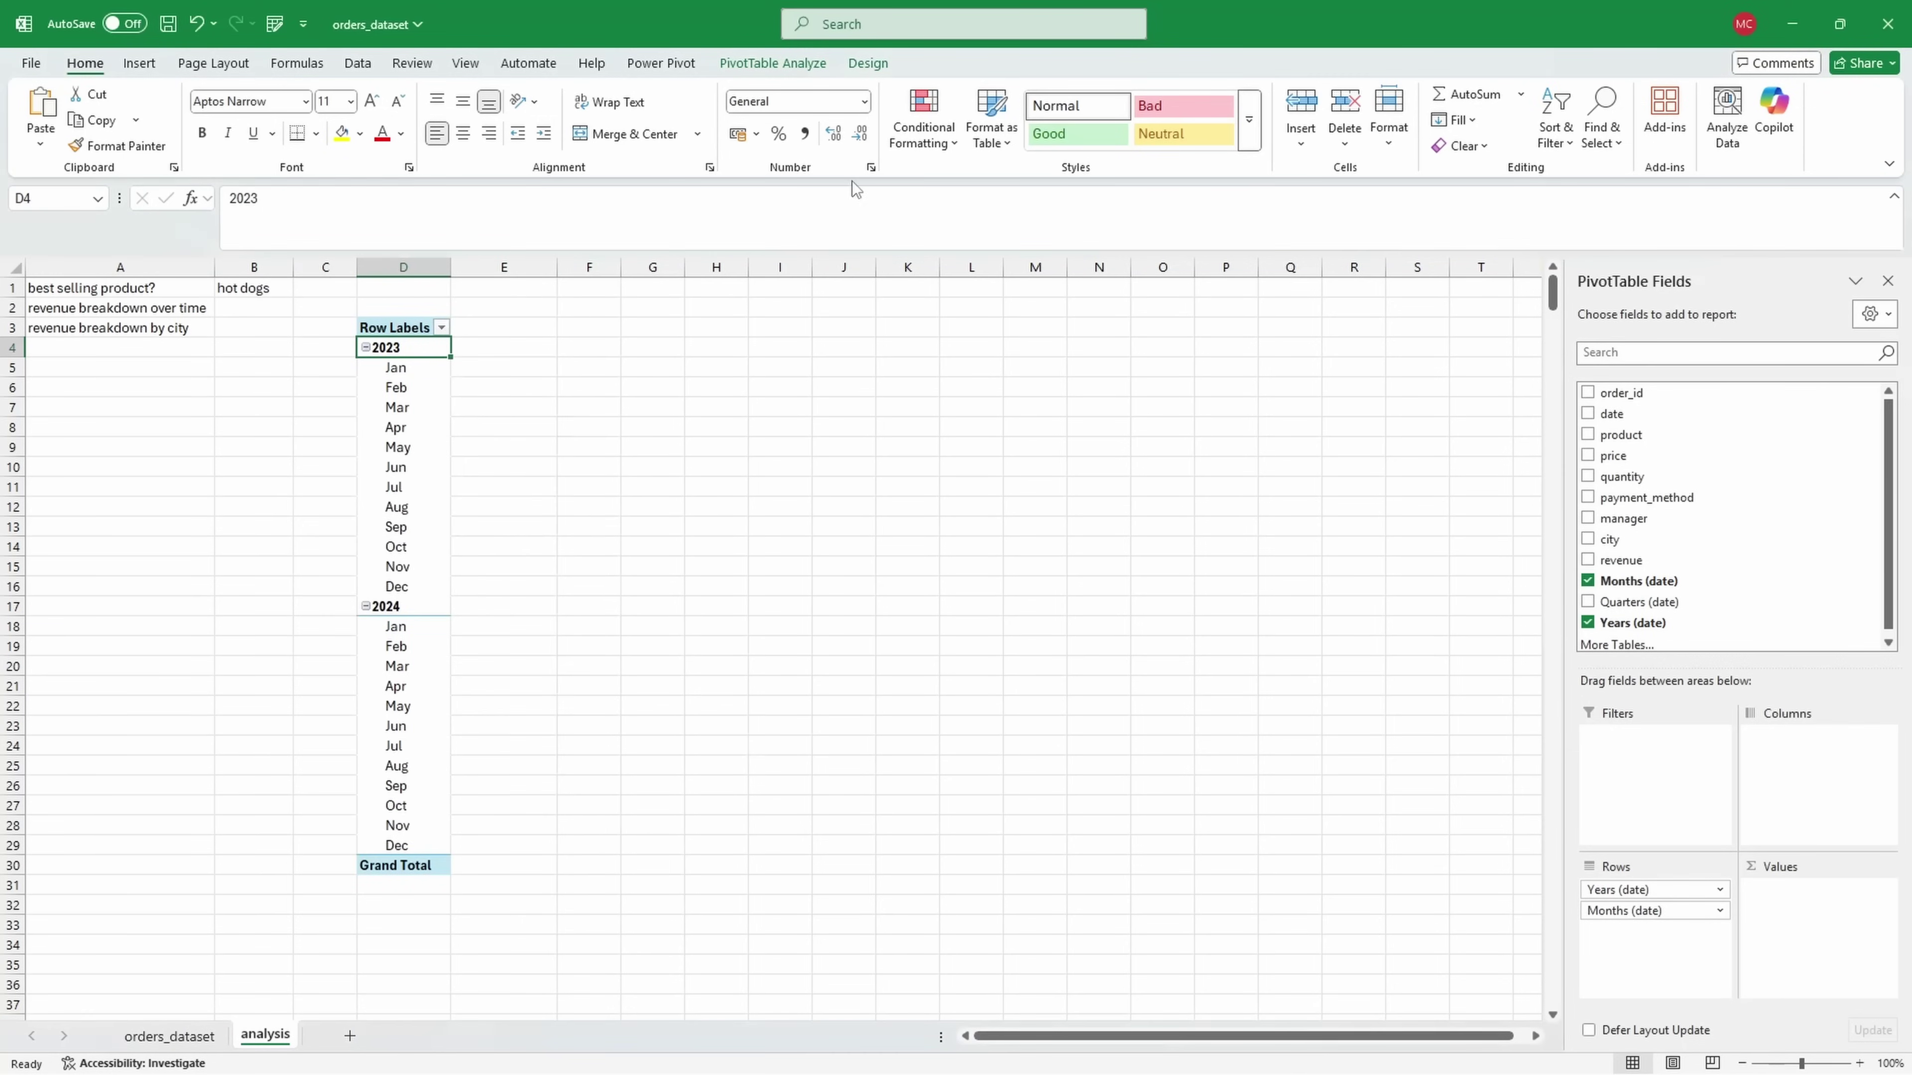
Step: Switch the pivot to tabular layout with grand totals and subtotals turned off
{"action": "left_click", "coordinate": [869, 64]}
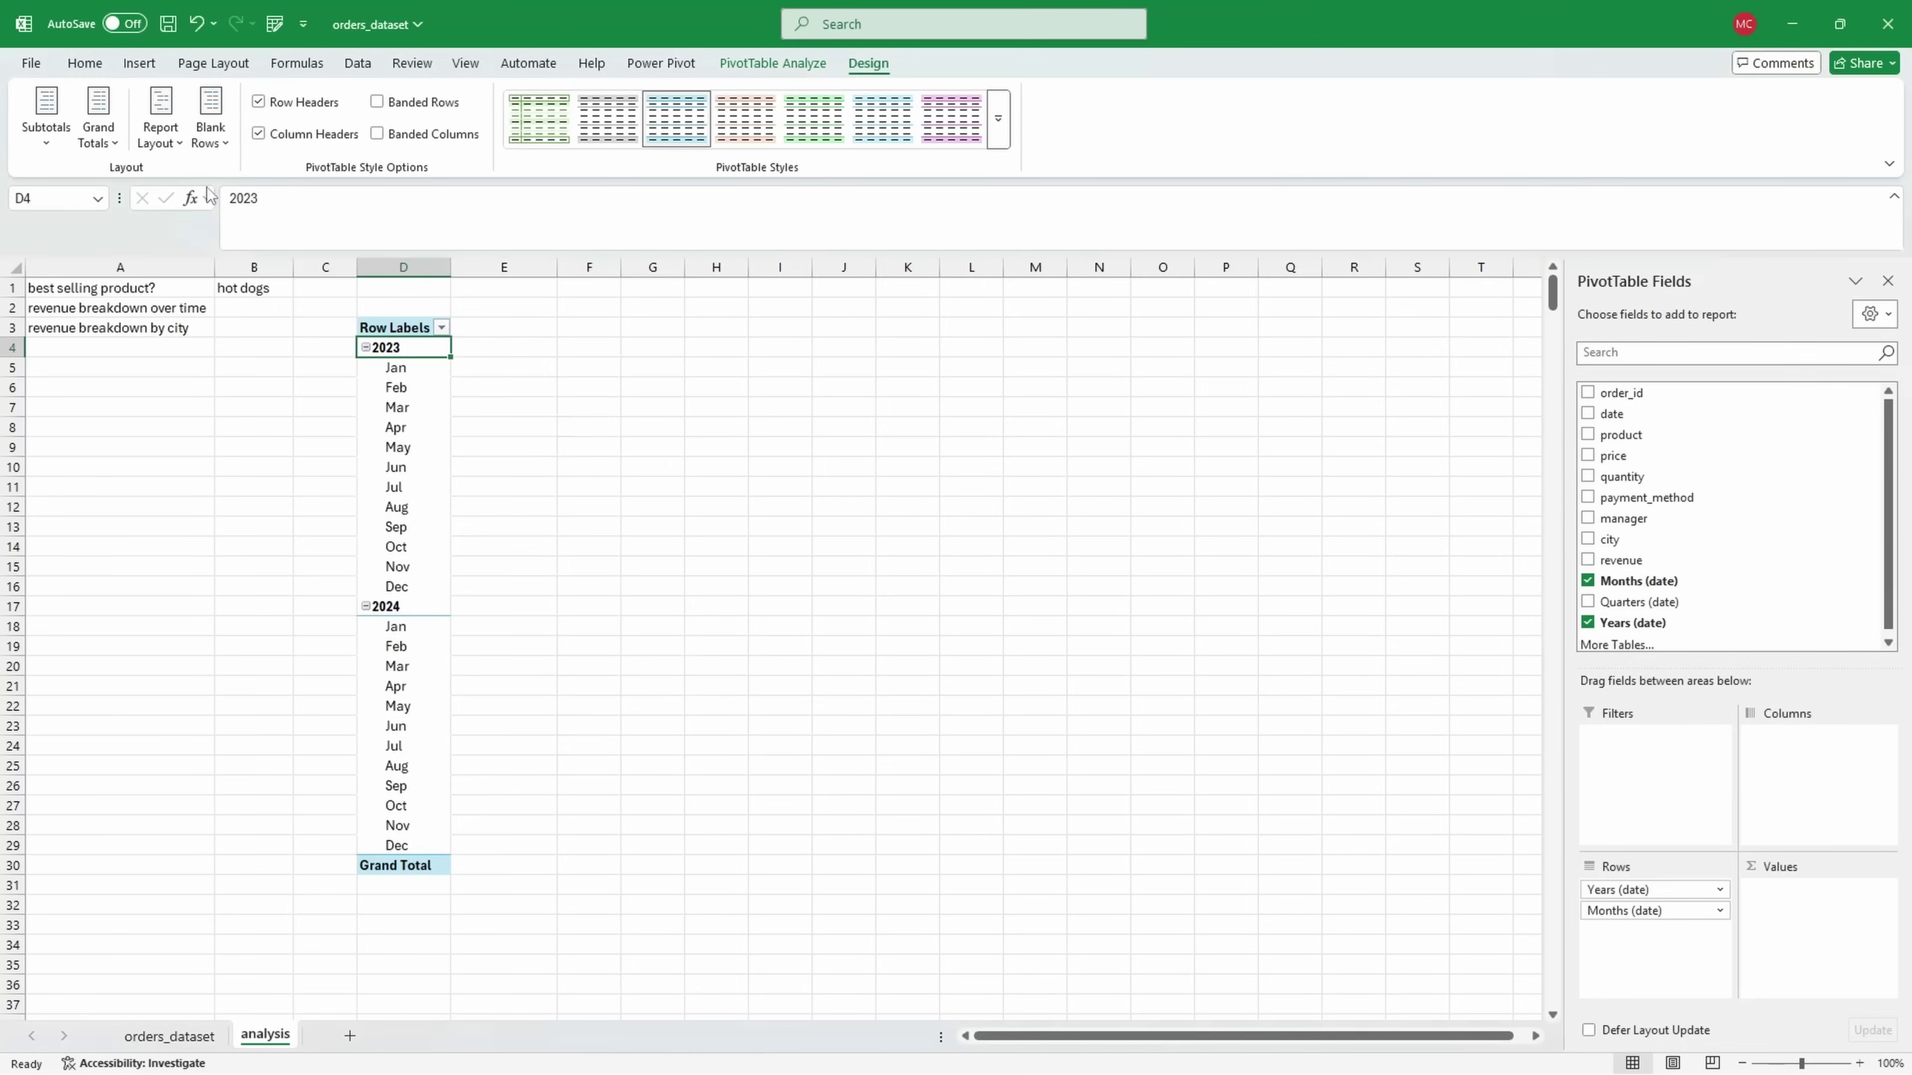
{"action": "left_click", "coordinate": [161, 135]}
{"action": "left_click", "coordinate": [226, 263]}
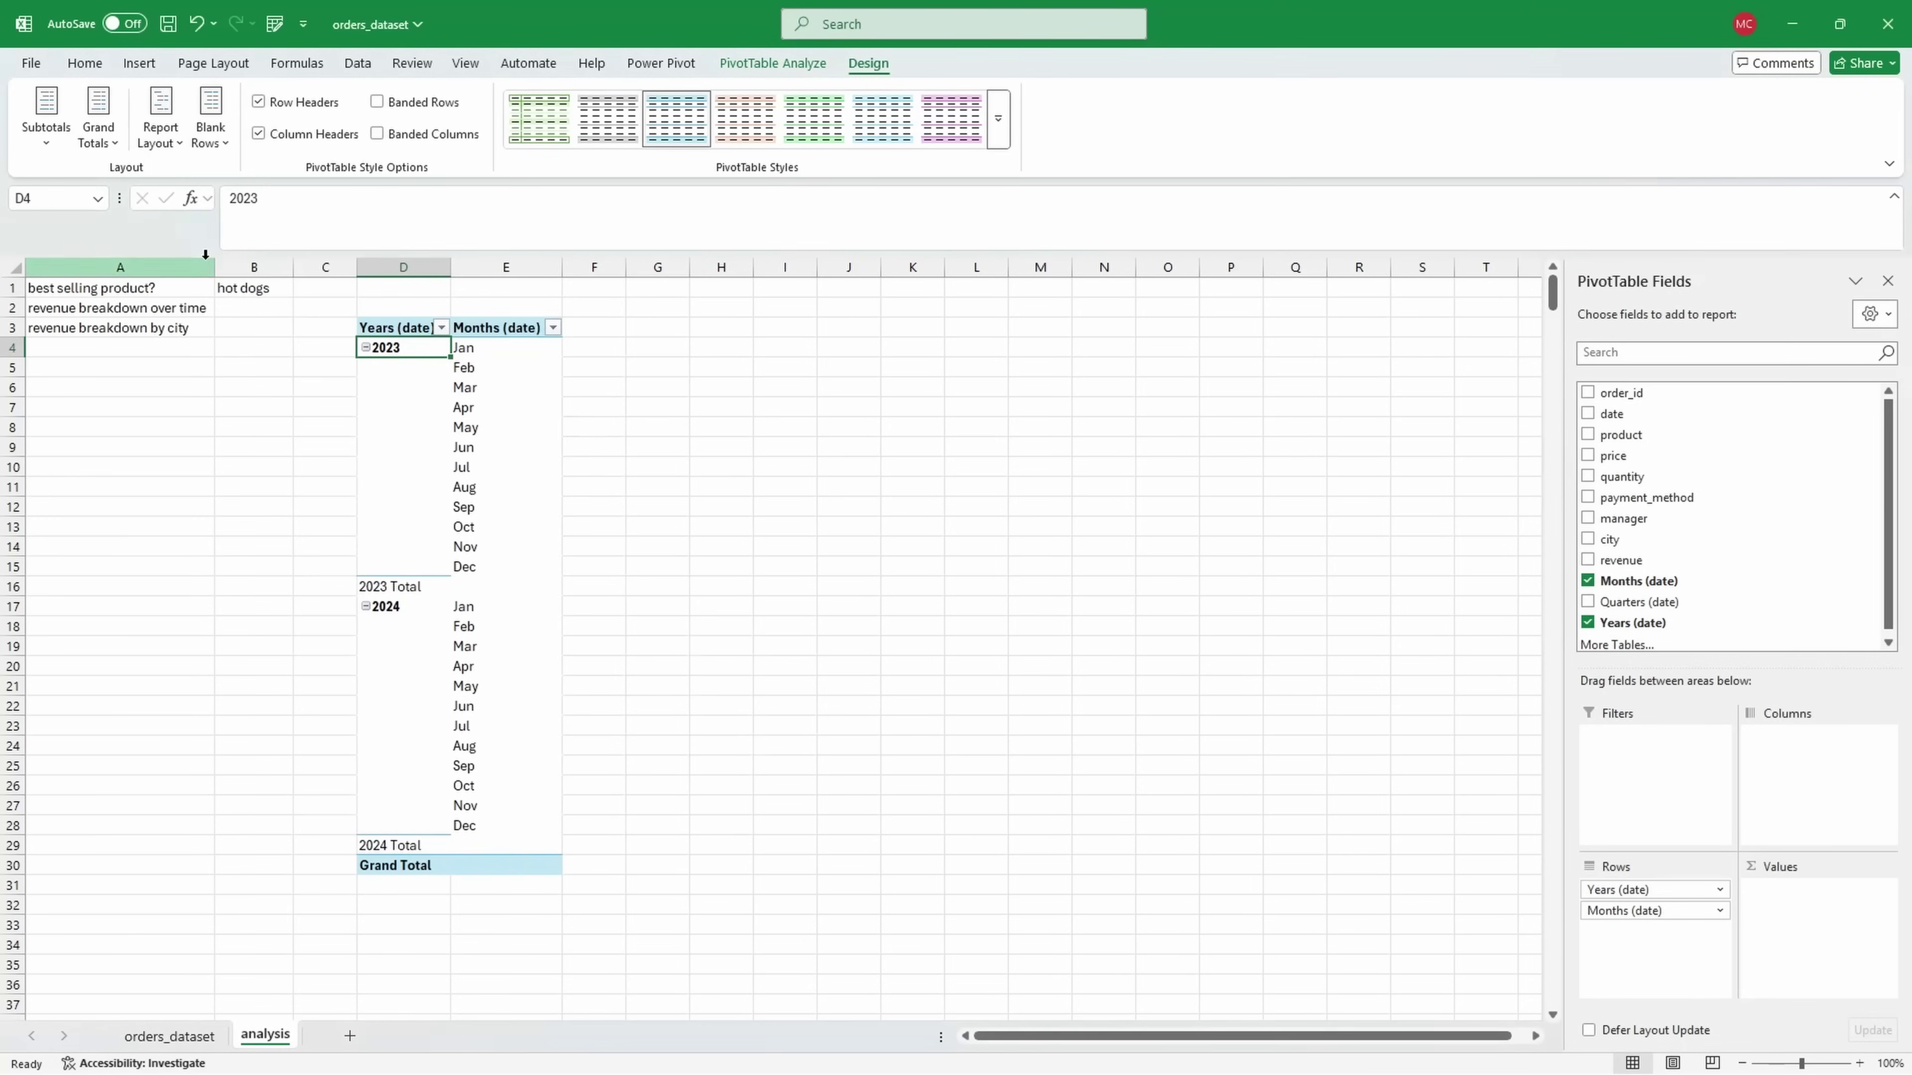
{"action": "left_click", "coordinate": [98, 120]}
{"action": "left_click", "coordinate": [188, 182]}
{"action": "left_click", "coordinate": [46, 121]}
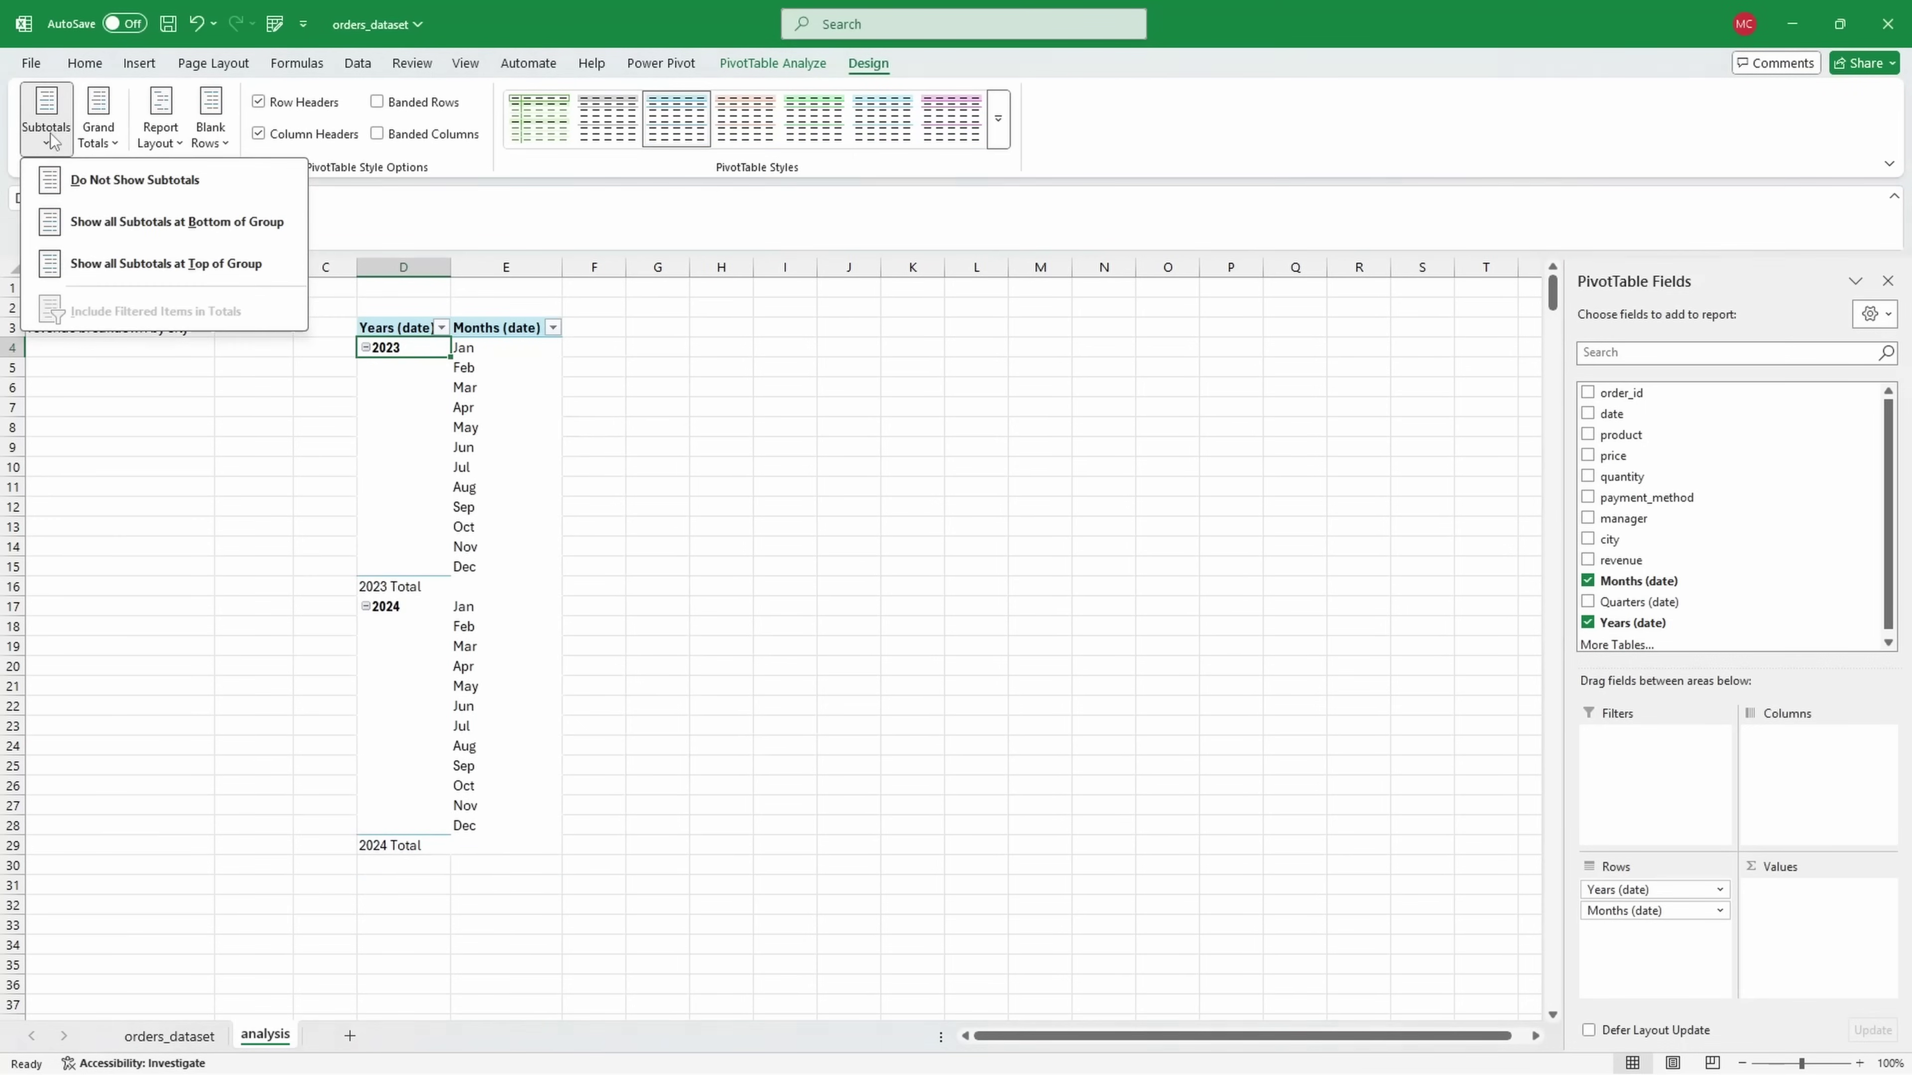
{"action": "left_click", "coordinate": [128, 179]}
{"action": "left_click", "coordinate": [526, 427]}
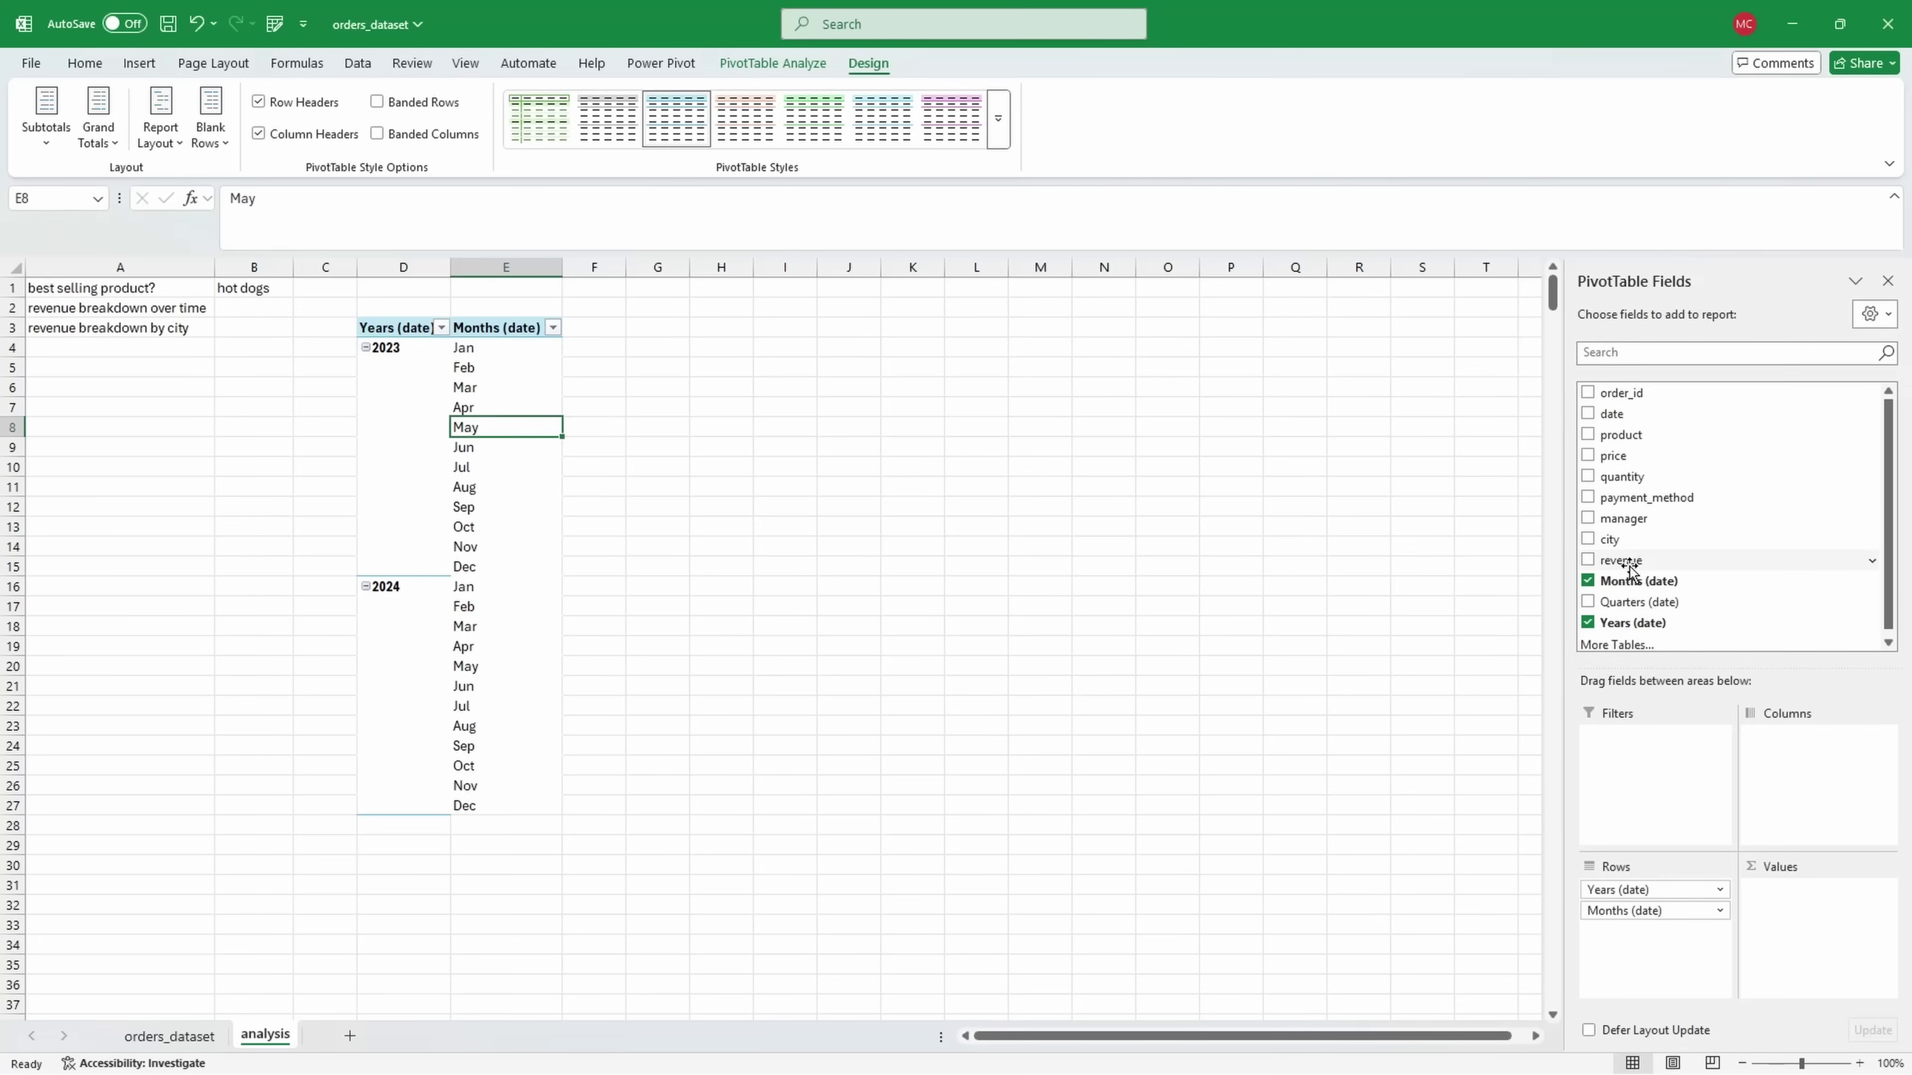
Step: Add Sum of revenue formatted as Number with 0 decimals and a 1000 separator
{"action": "left_click_drag", "start_coordinate": [1620, 560], "coordinate": [1818, 900]}
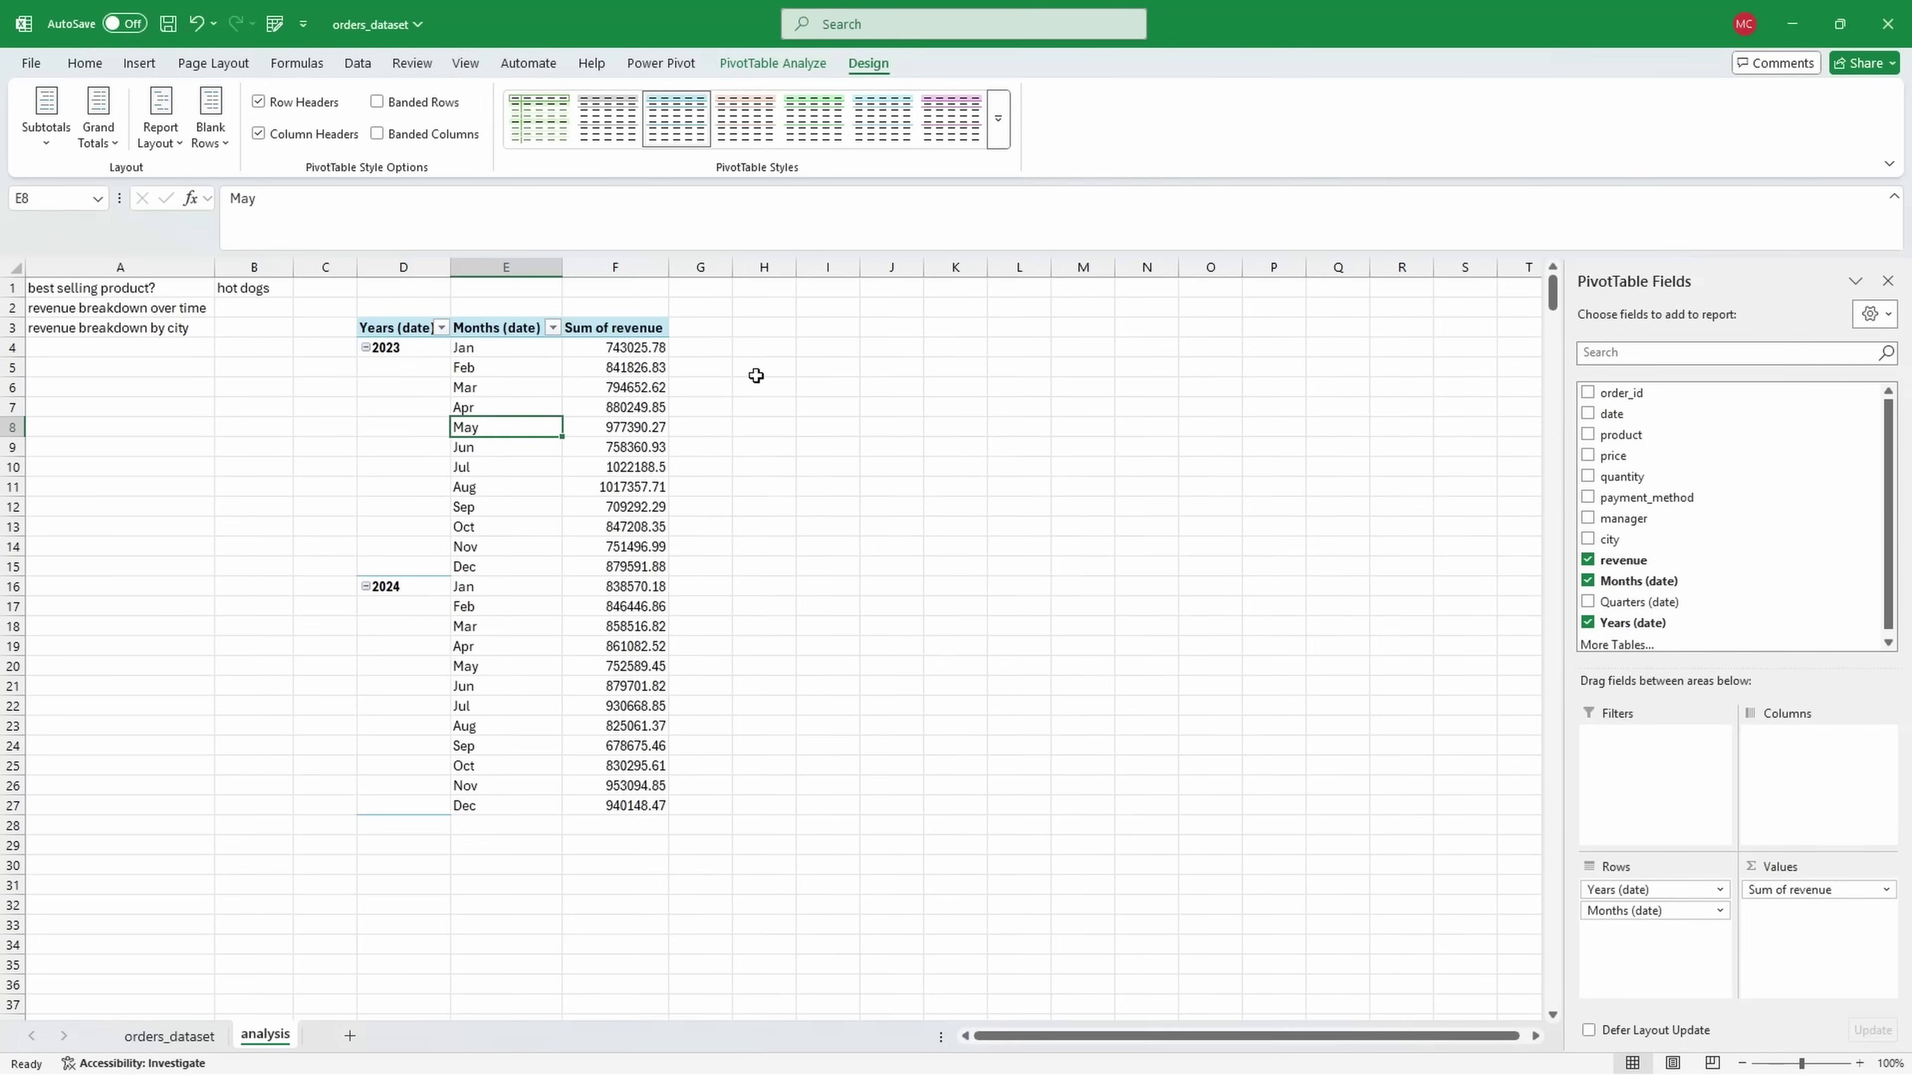
{"action": "left_click", "coordinate": [1885, 889]}
{"action": "left_click", "coordinate": [1795, 873]}
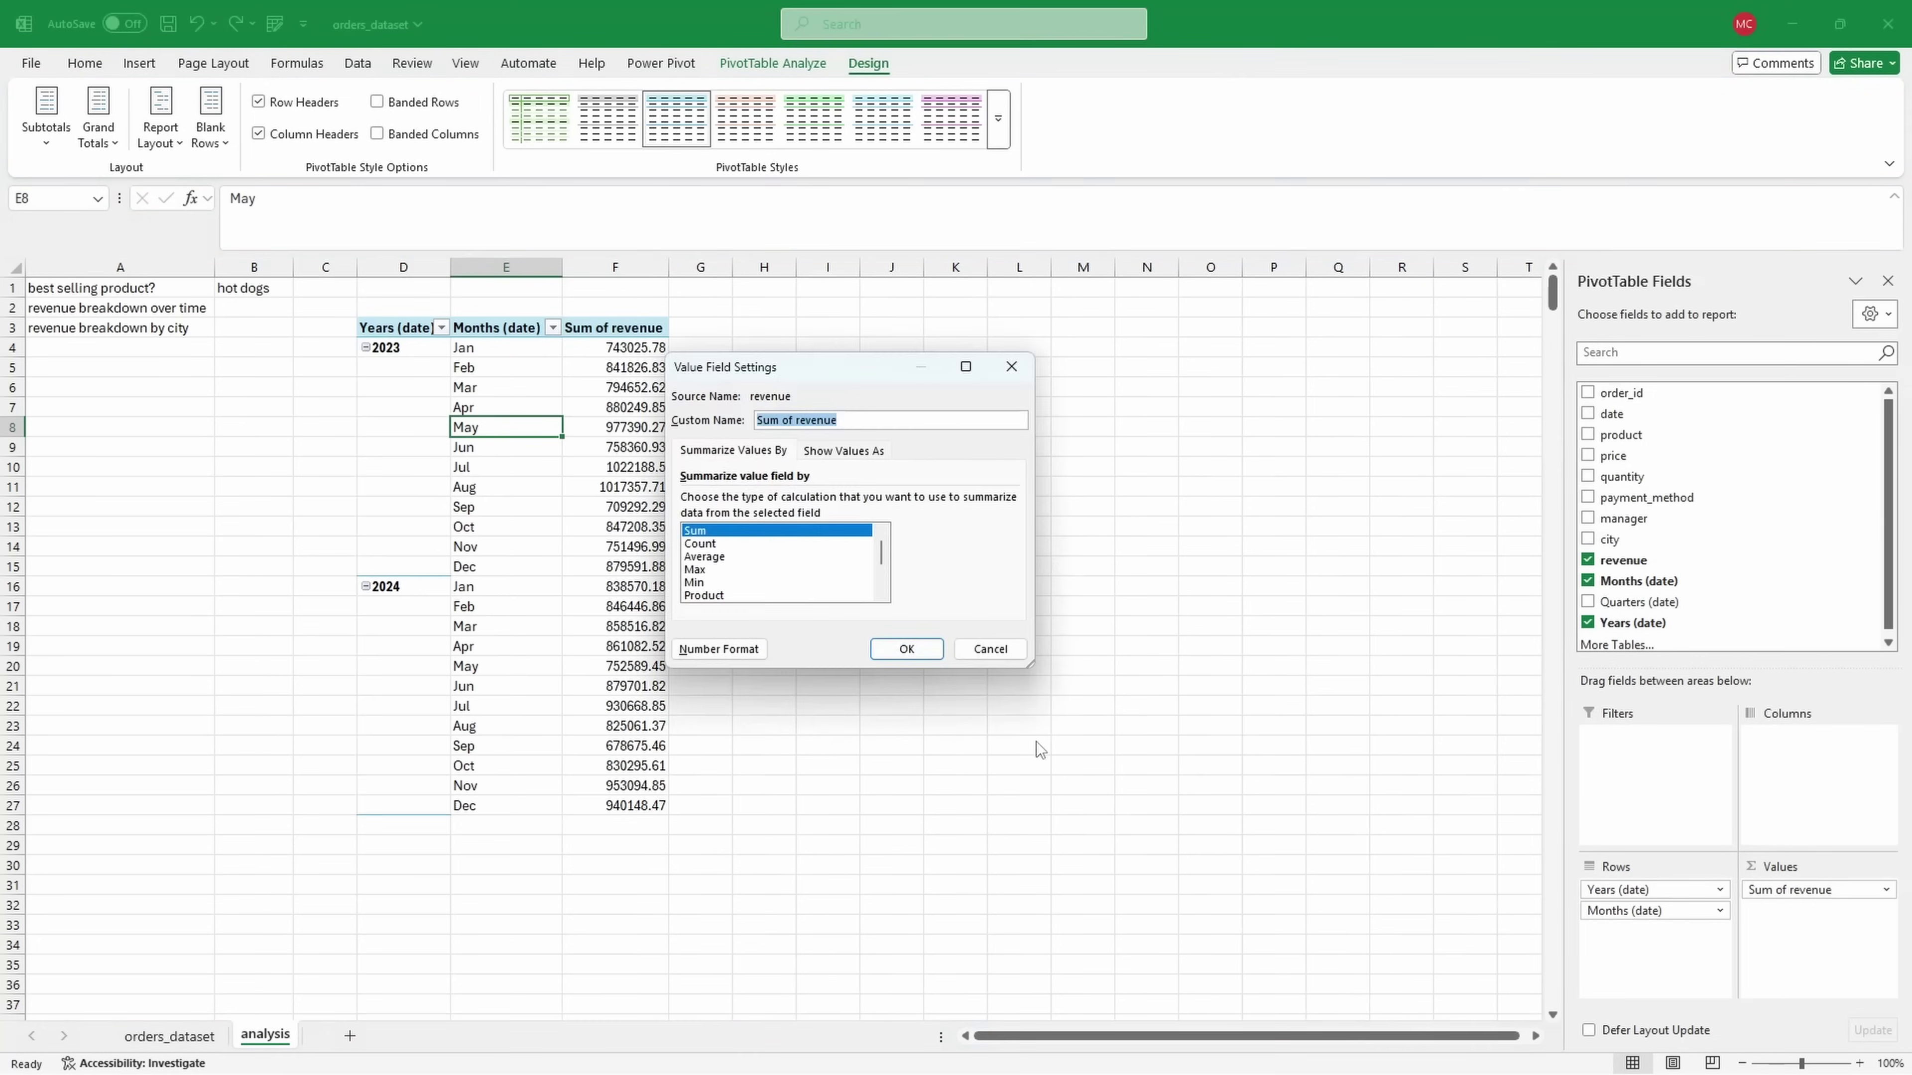
{"action": "left_click", "coordinate": [719, 649]}
{"action": "left_click", "coordinate": [645, 375]}
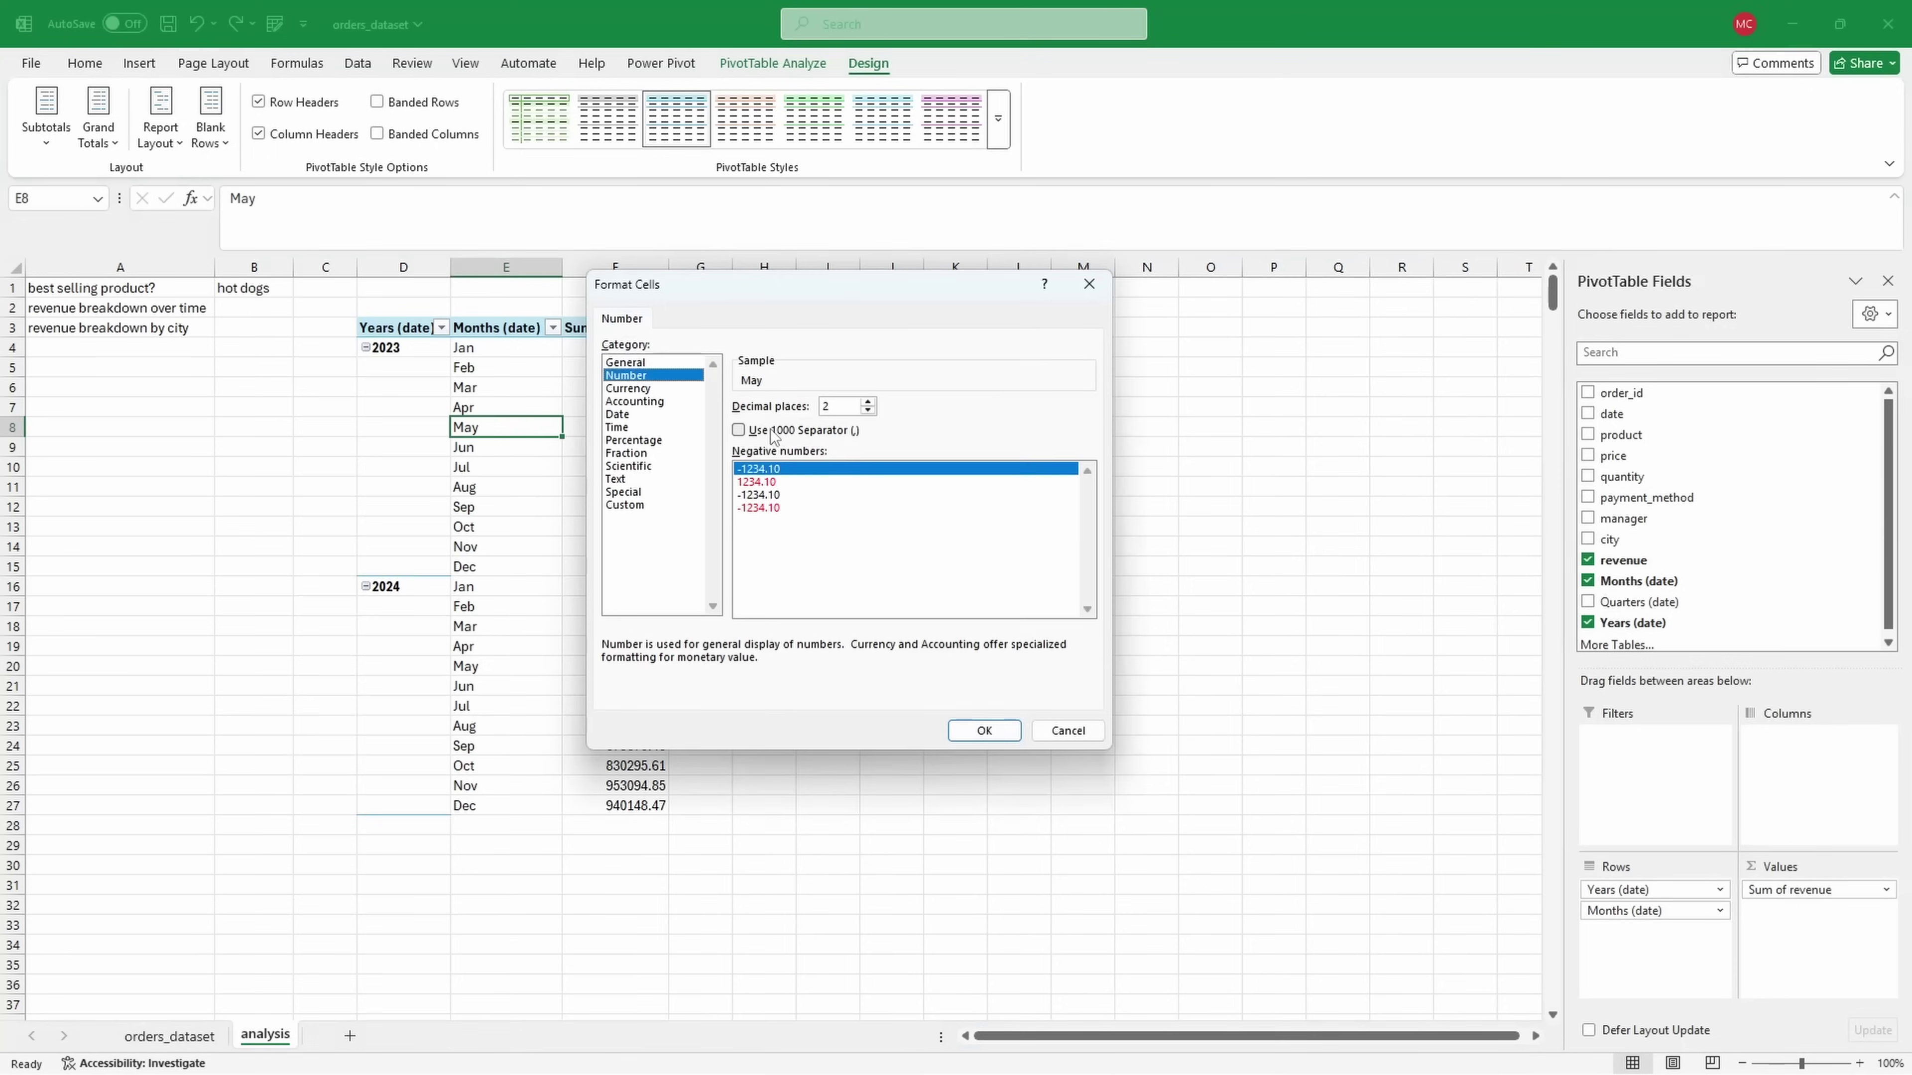
{"action": "left_click", "coordinate": [859, 430]}
{"action": "double_click", "coordinate": [867, 410]}
{"action": "left_click", "coordinate": [983, 731]}
{"action": "left_click", "coordinate": [907, 650]}
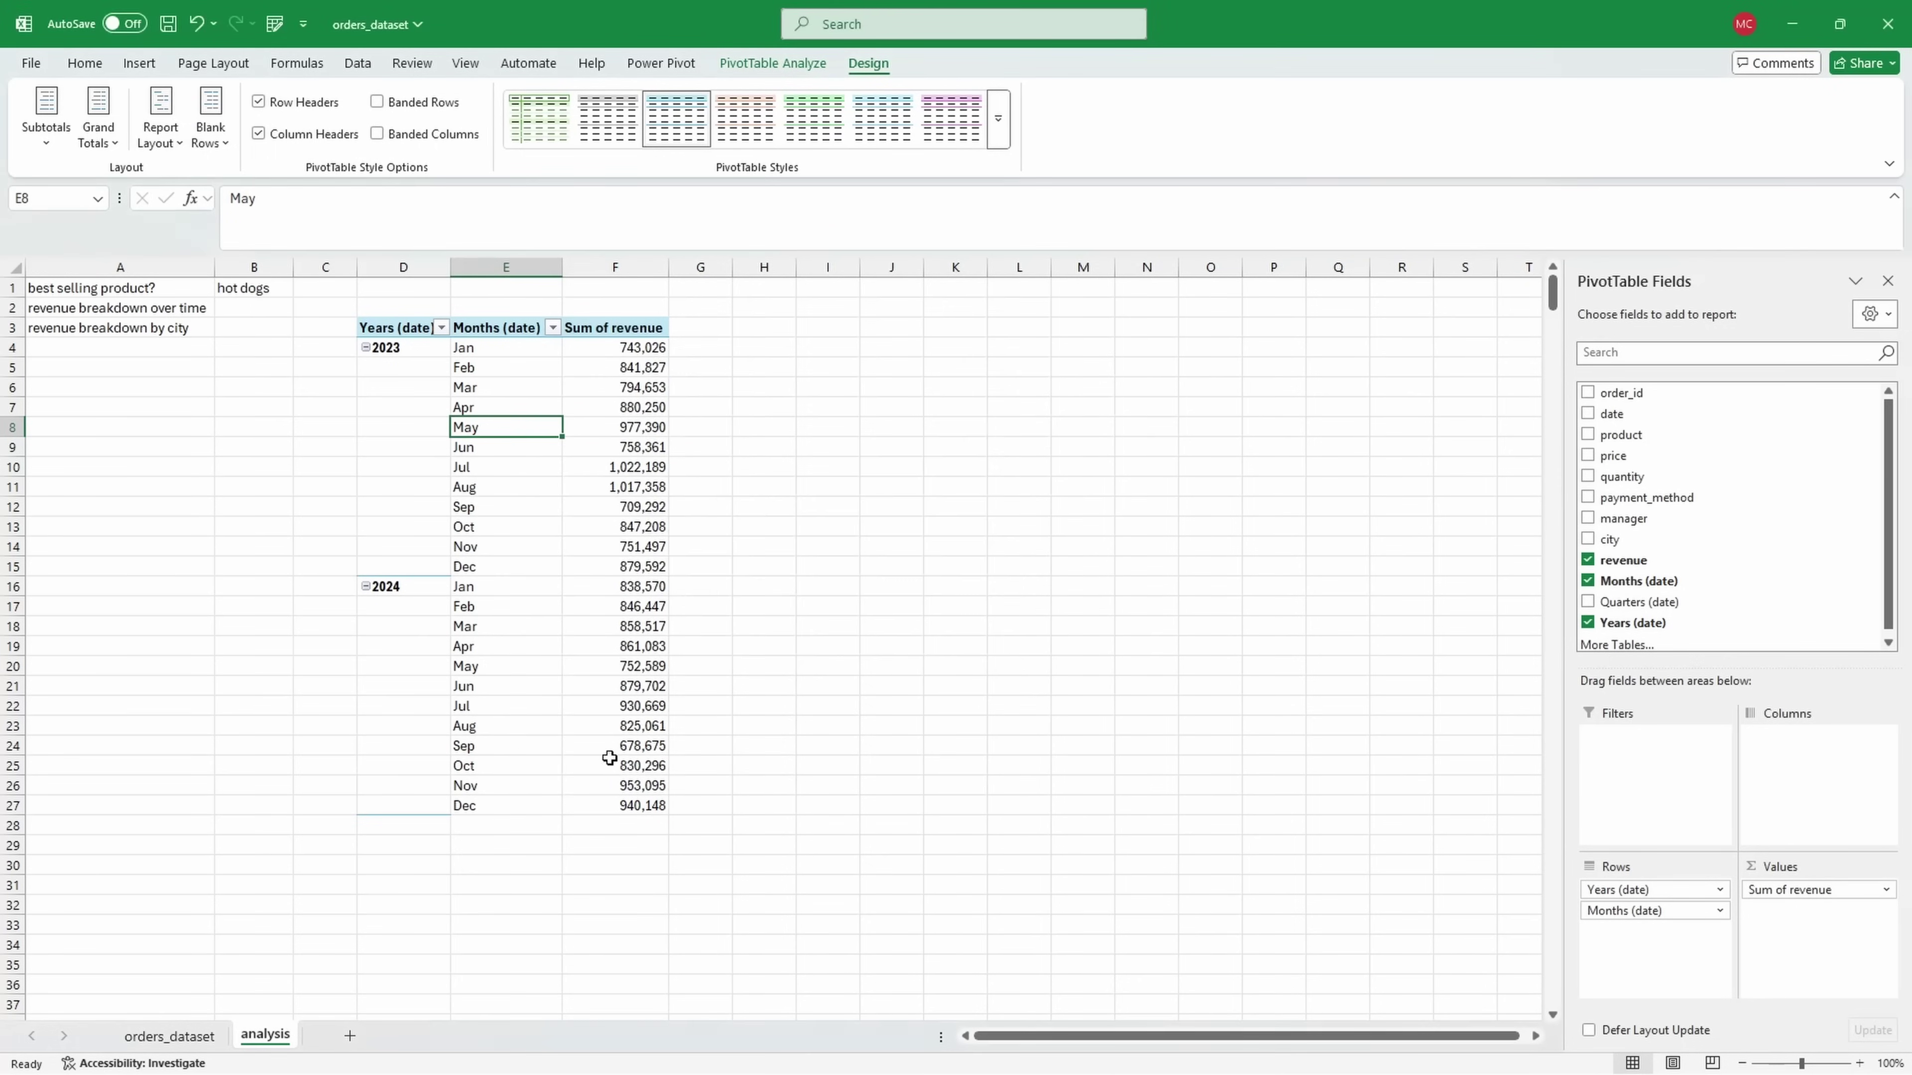
{"action": "left_click", "coordinate": [604, 484]}
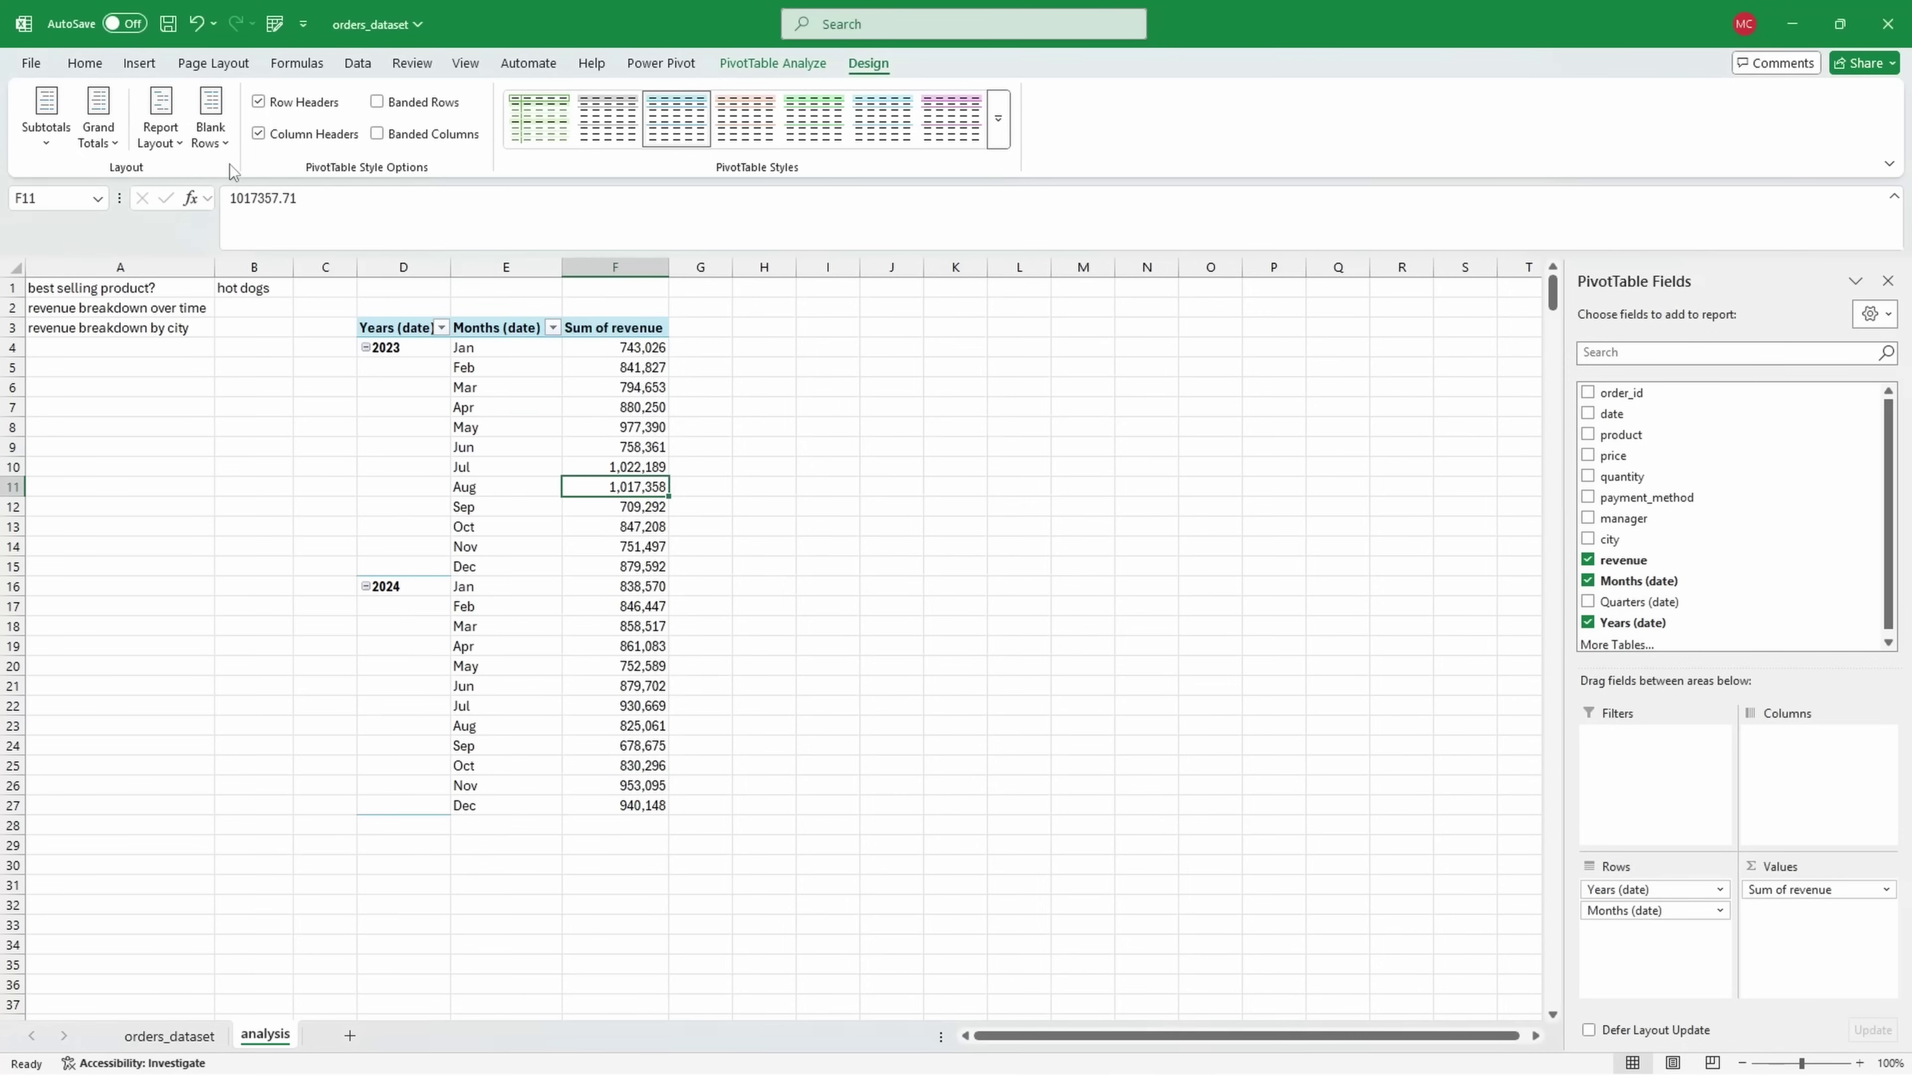
Step: Insert a 2-D line PivotChart of monthly revenue, enlarge it and place it right of the pivot
{"action": "left_click", "coordinate": [140, 64]}
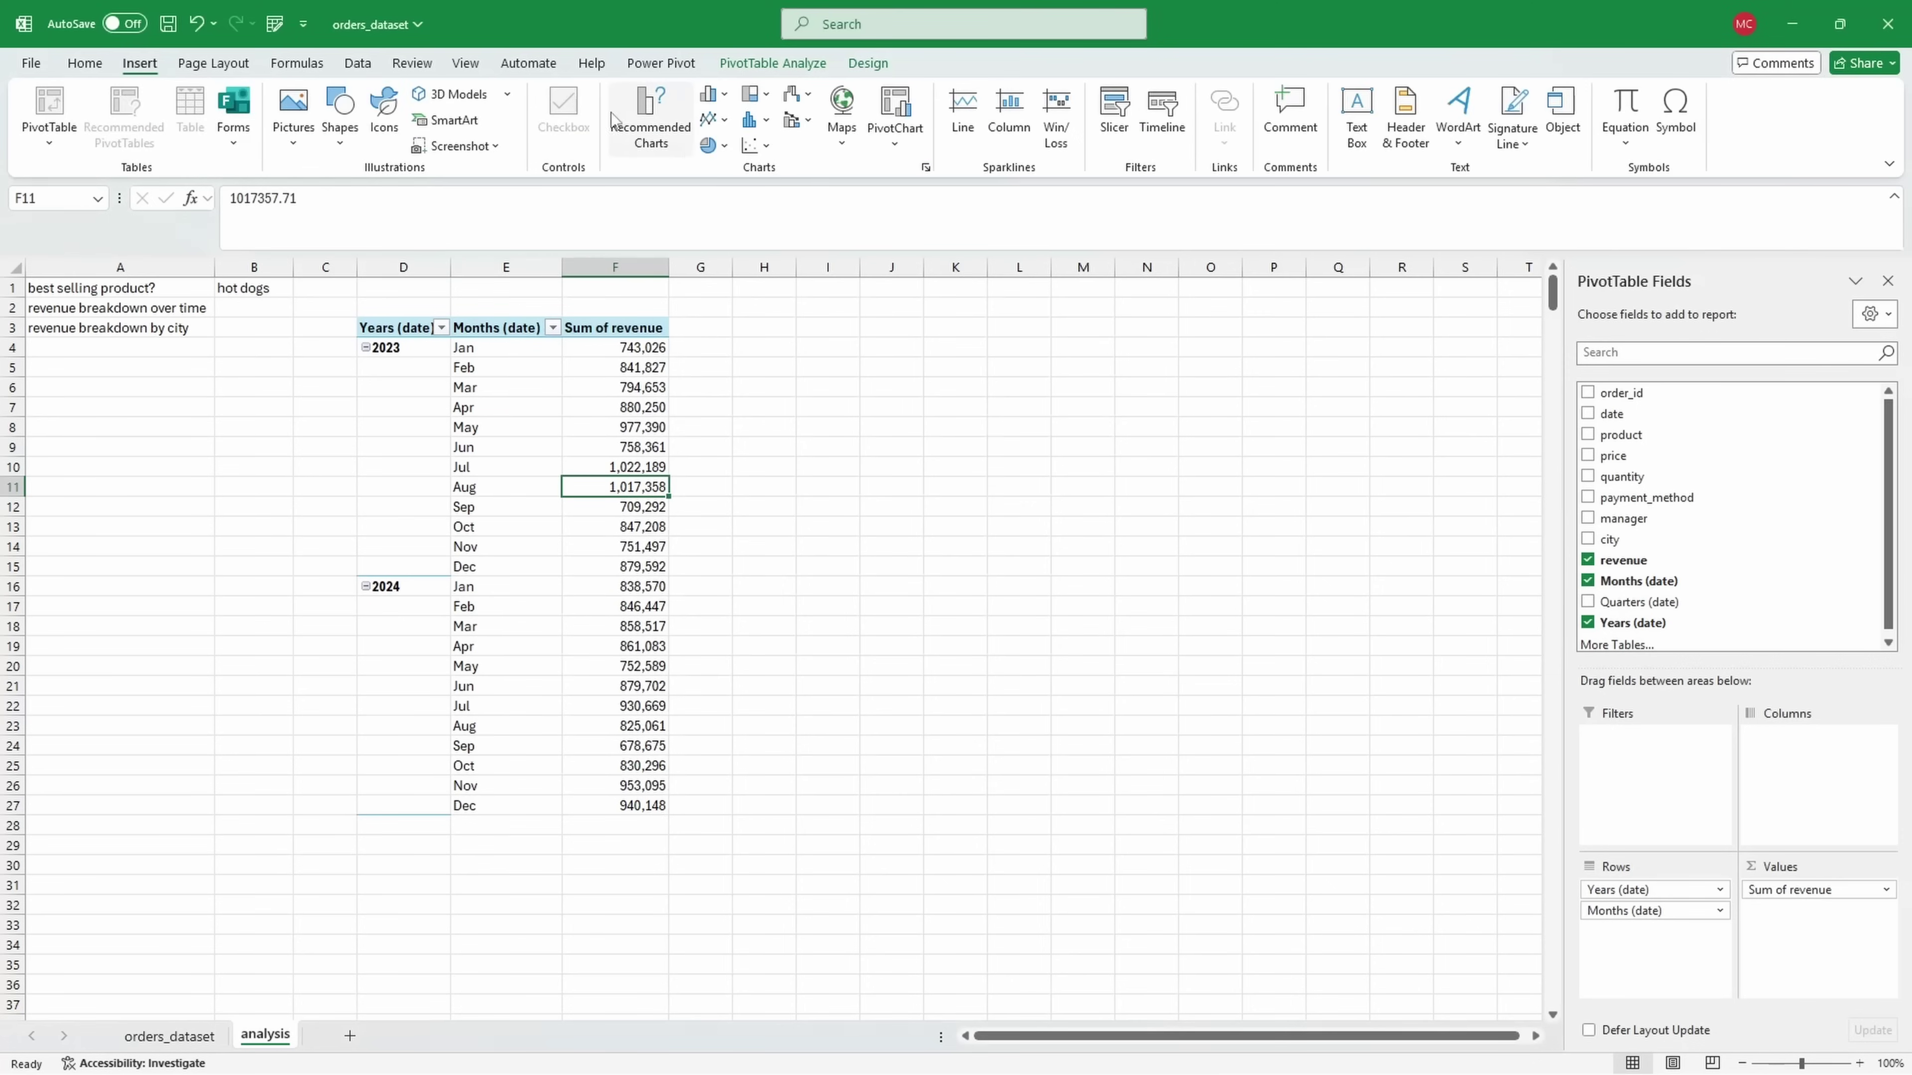
{"action": "left_click", "coordinate": [717, 97]}
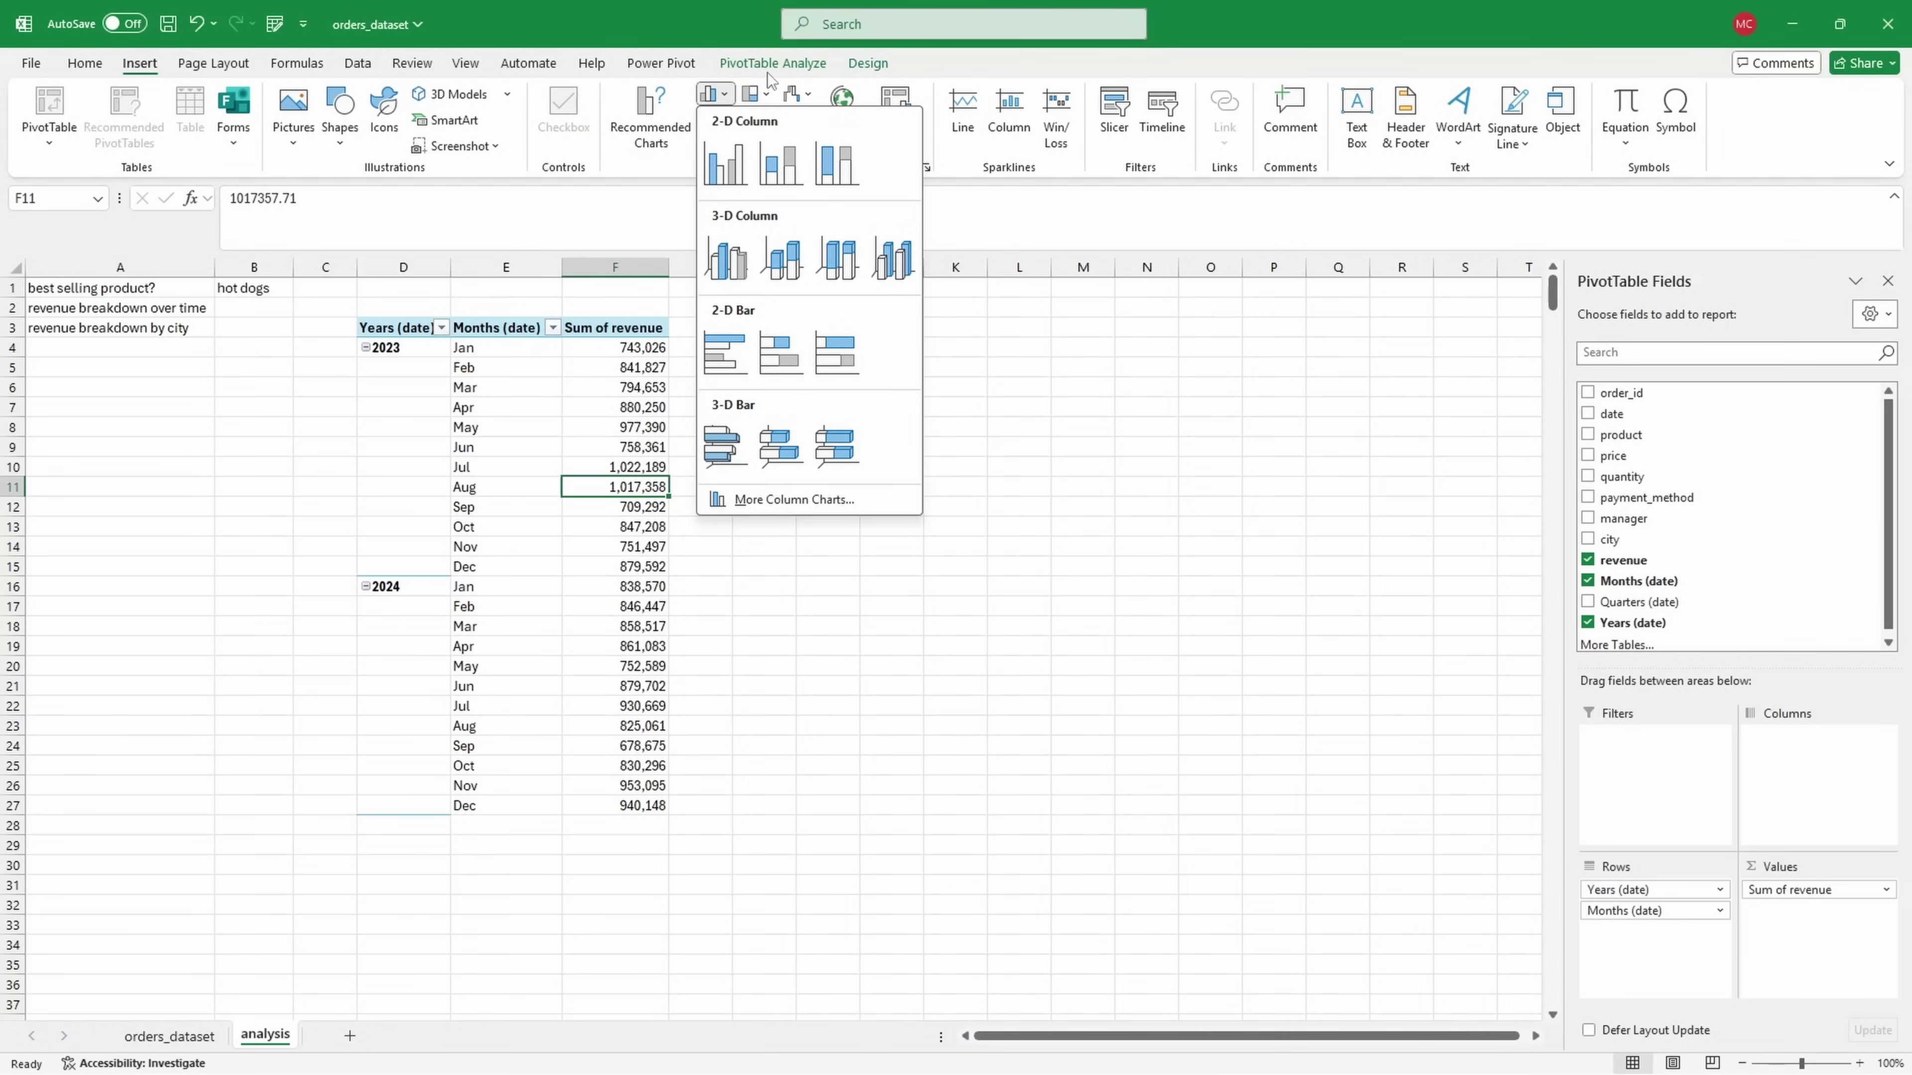
{"action": "key", "text": "Escape"}
{"action": "left_click", "coordinate": [711, 119]}
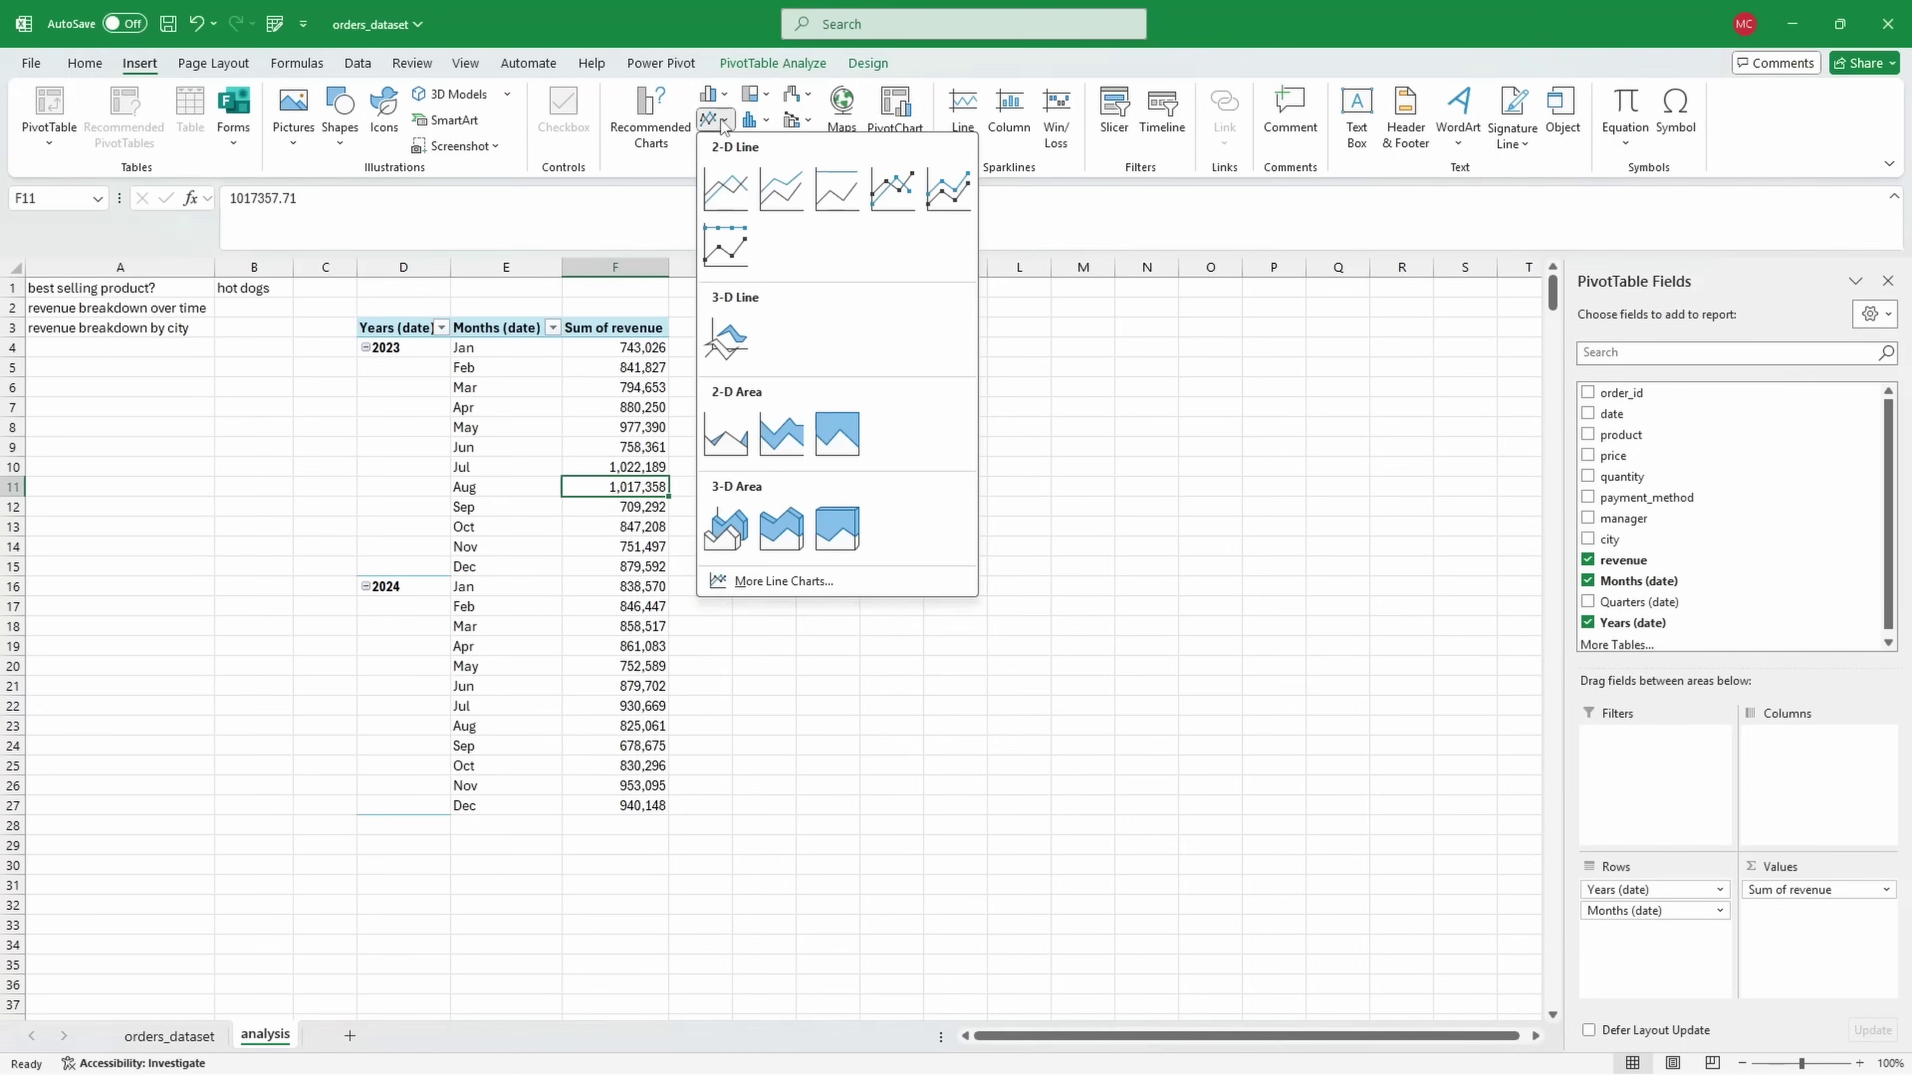
{"action": "left_click", "coordinate": [738, 194]}
{"action": "left_click_drag", "start_coordinate": [853, 534], "coordinate": [973, 384]}
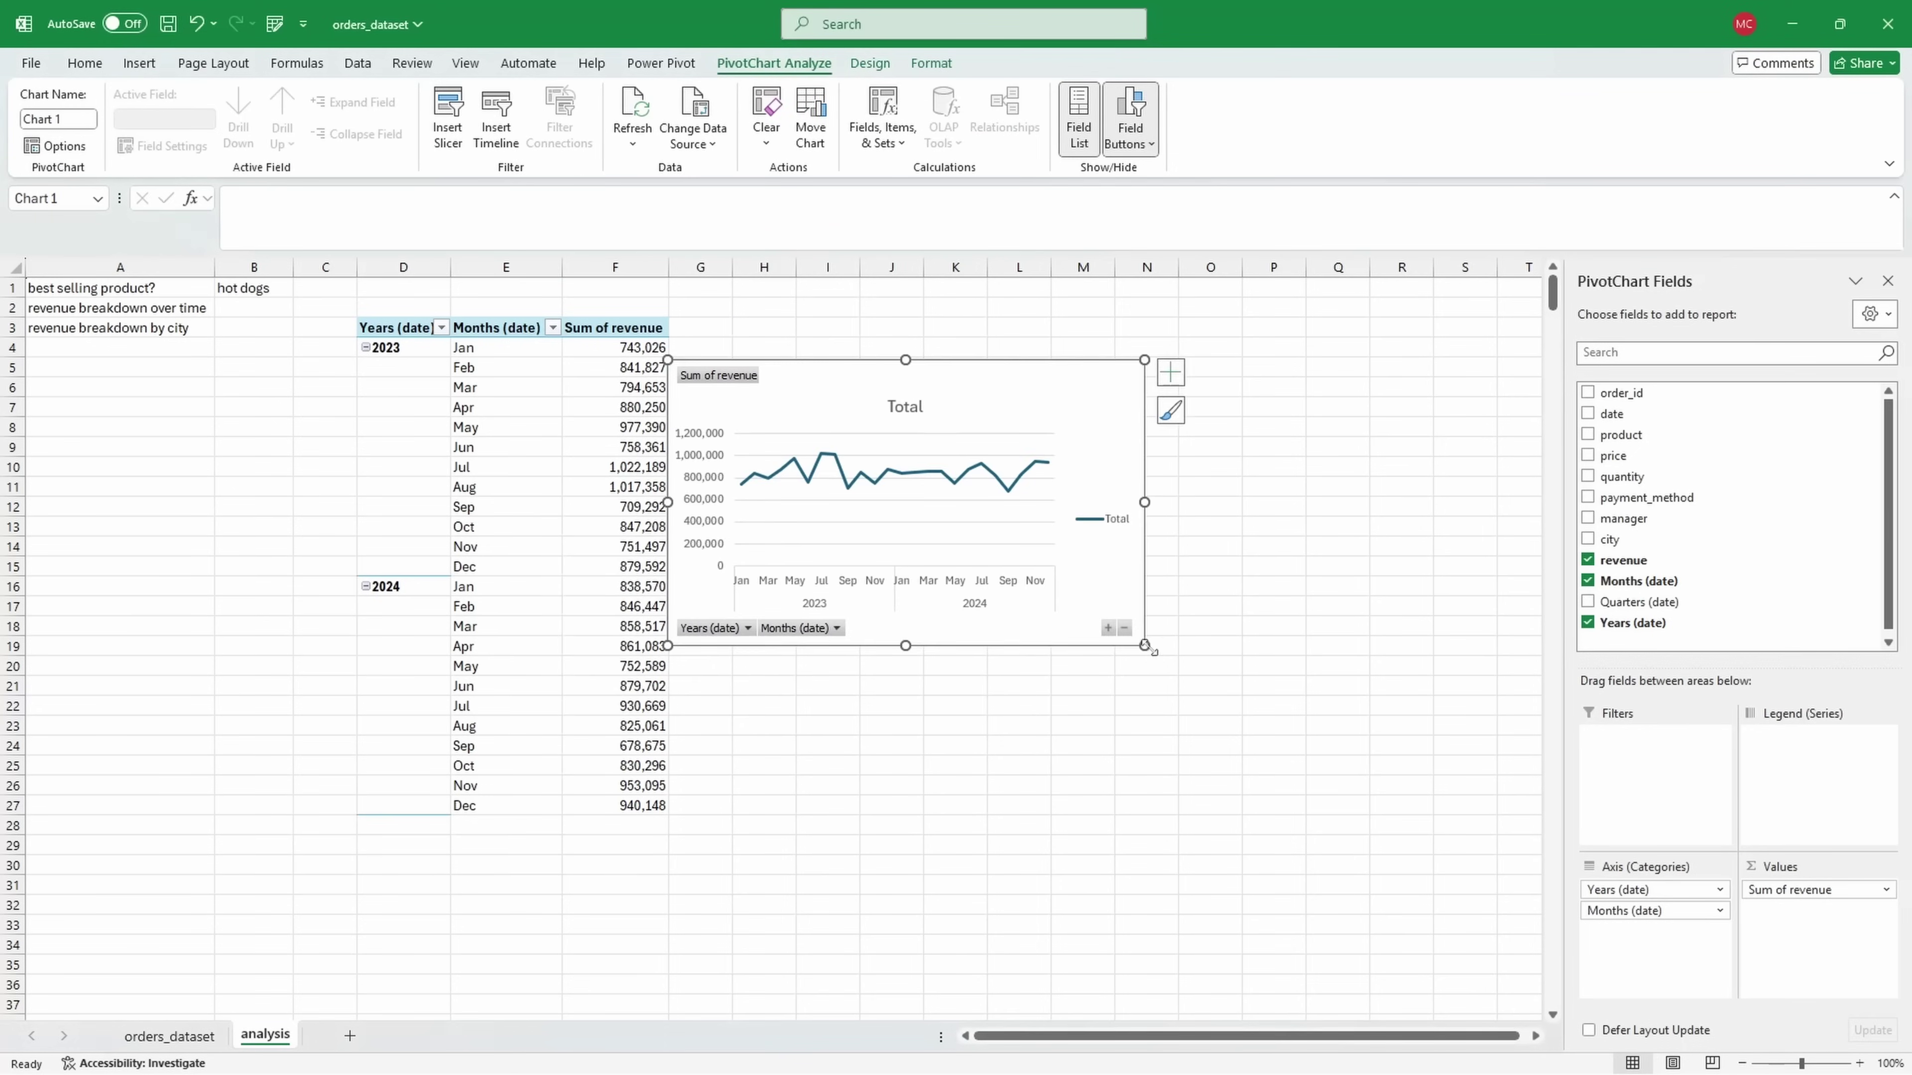
{"action": "left_click_drag", "start_coordinate": [1144, 646], "coordinate": [1314, 727]}
{"action": "left_click_drag", "start_coordinate": [1032, 409], "coordinate": [1111, 388]}
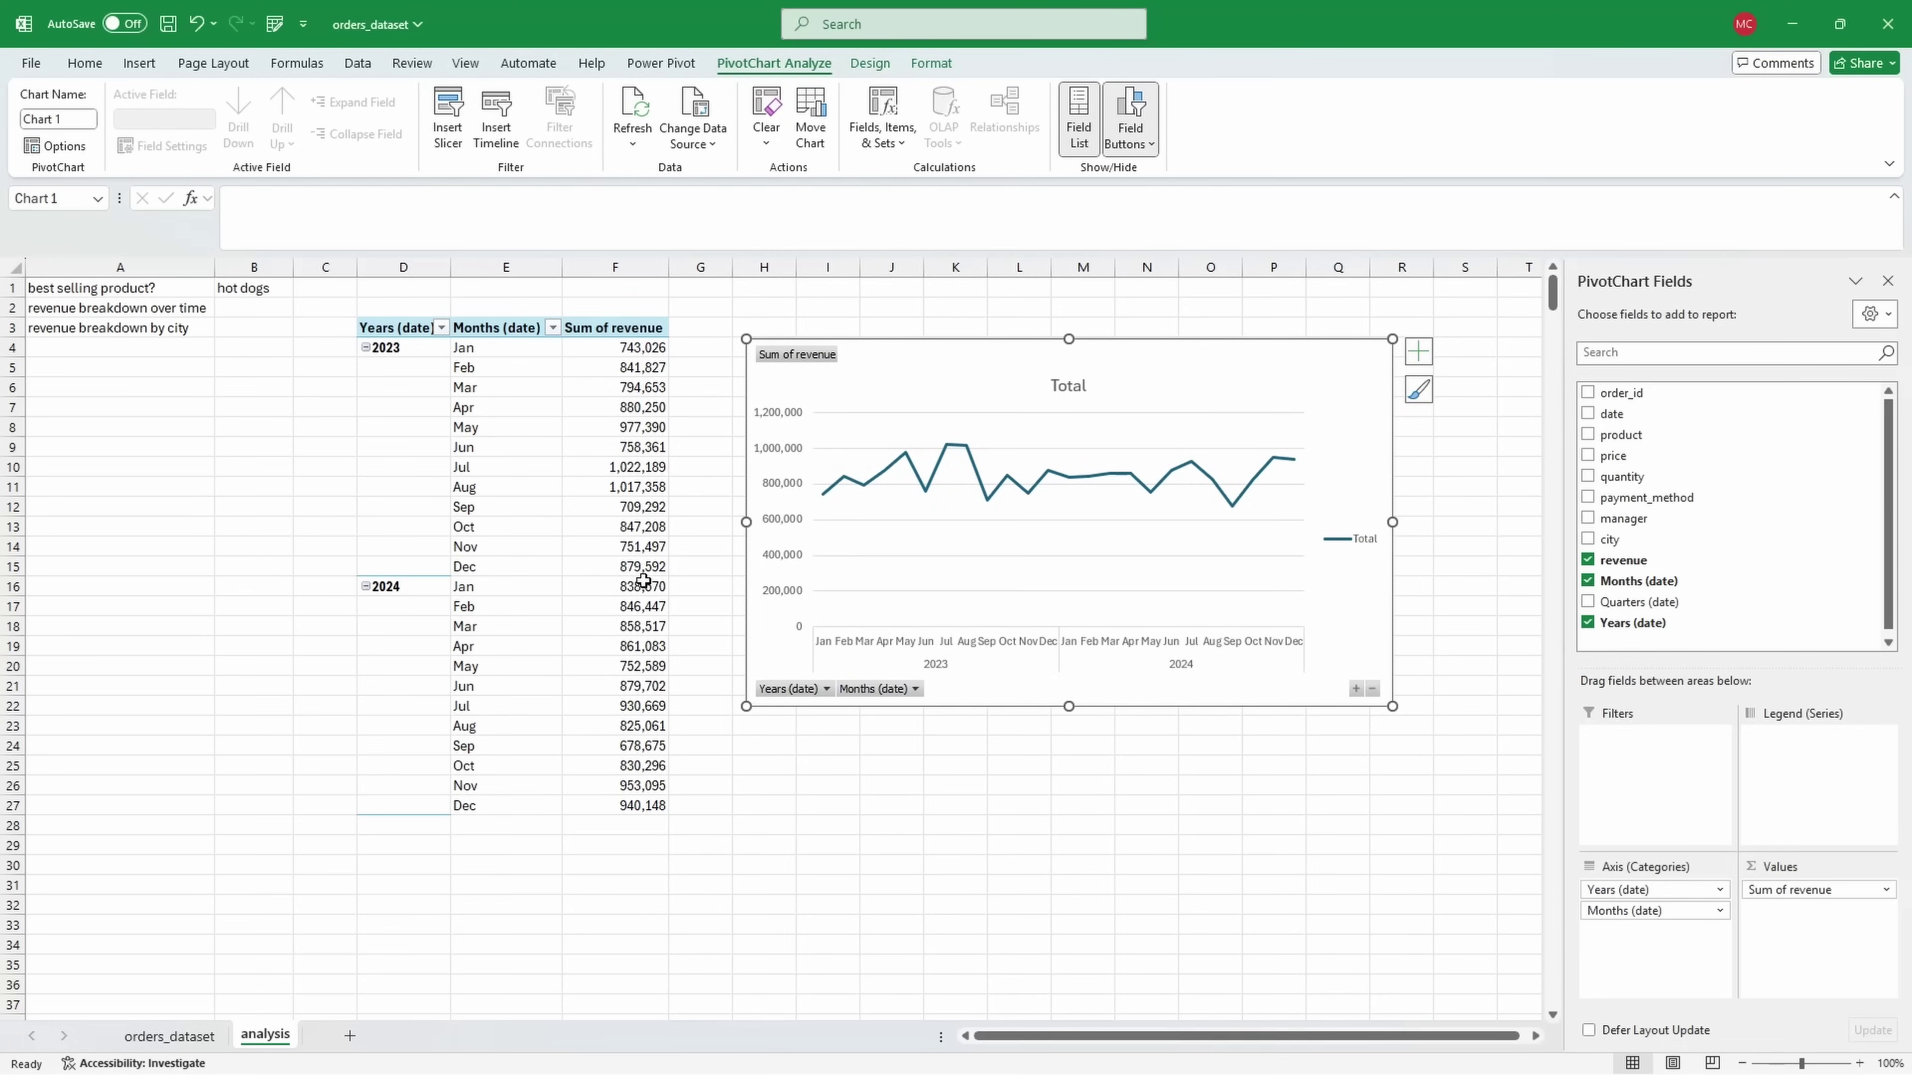
{"action": "key", "text": "Escape"}
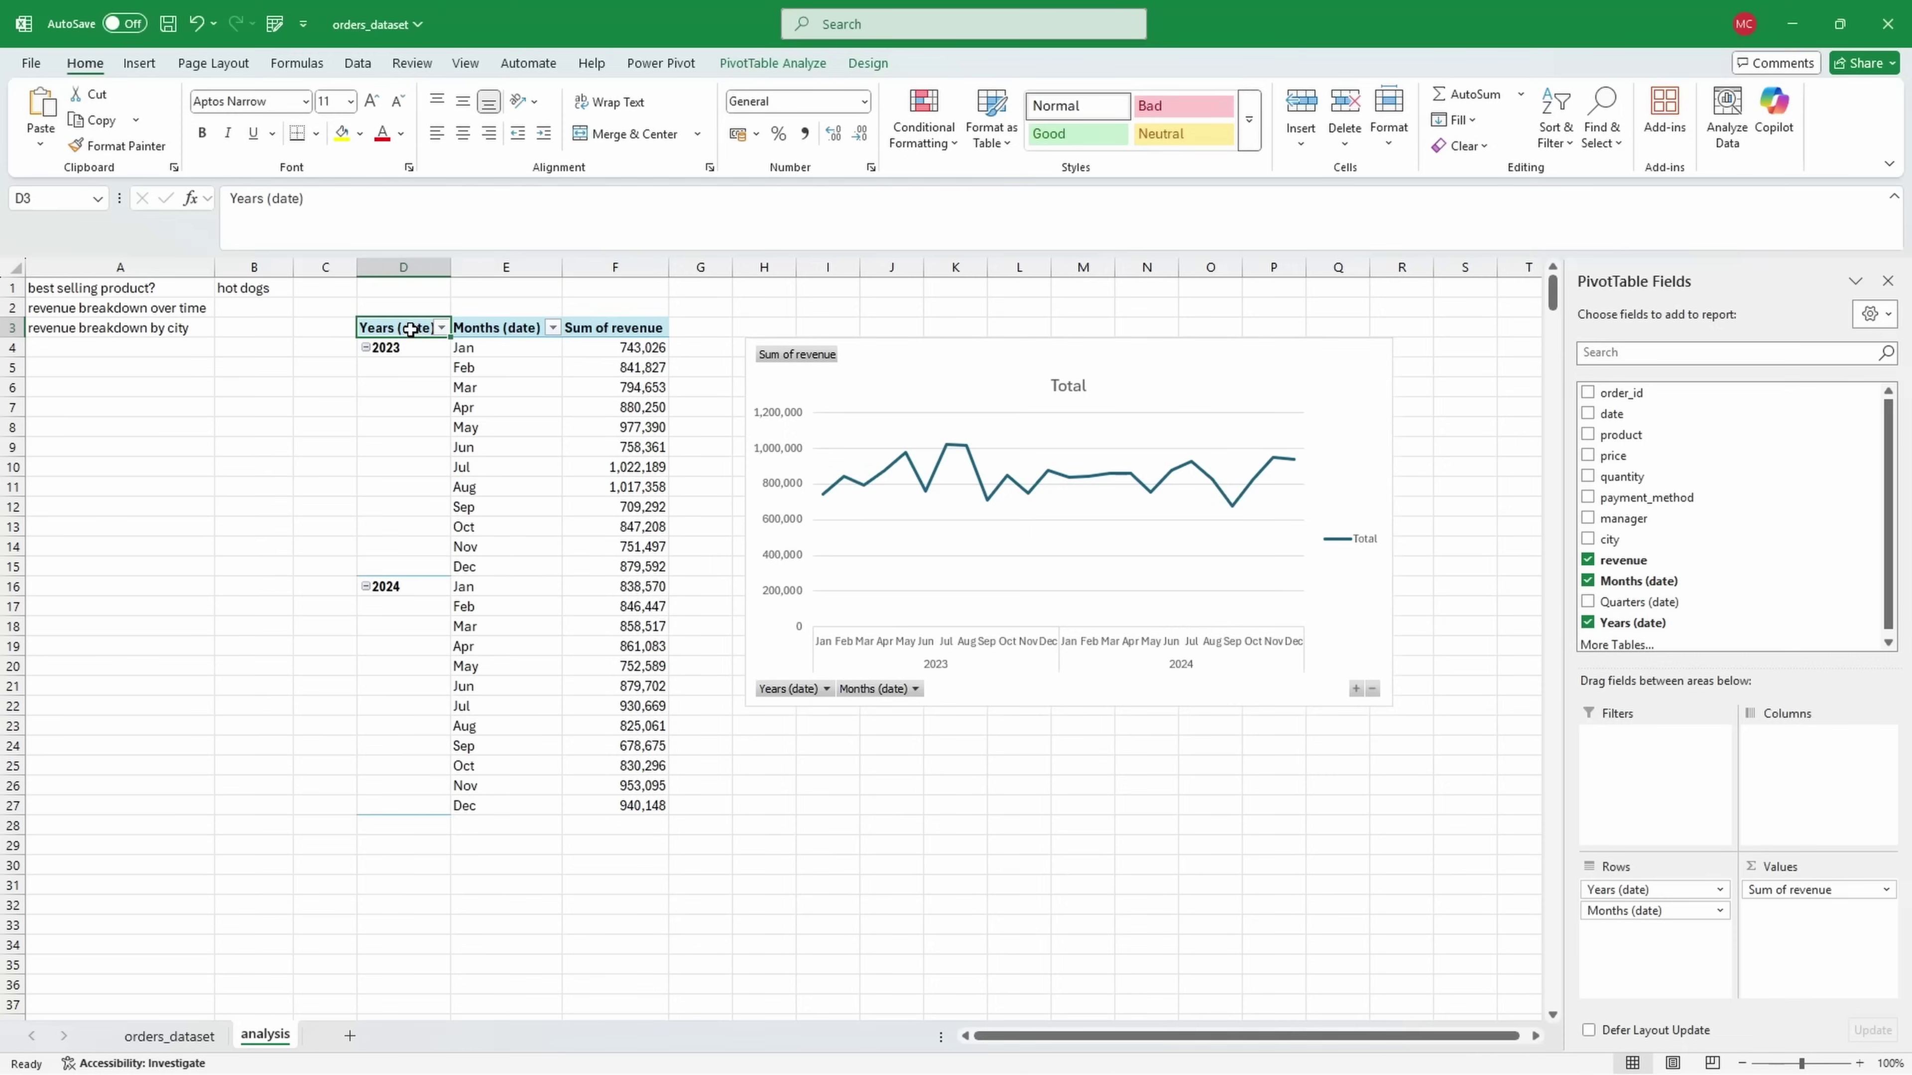
Step: Copy the entire revenue PivotTable and paste the copy at D30
{"action": "left_click", "coordinate": [798, 67]}
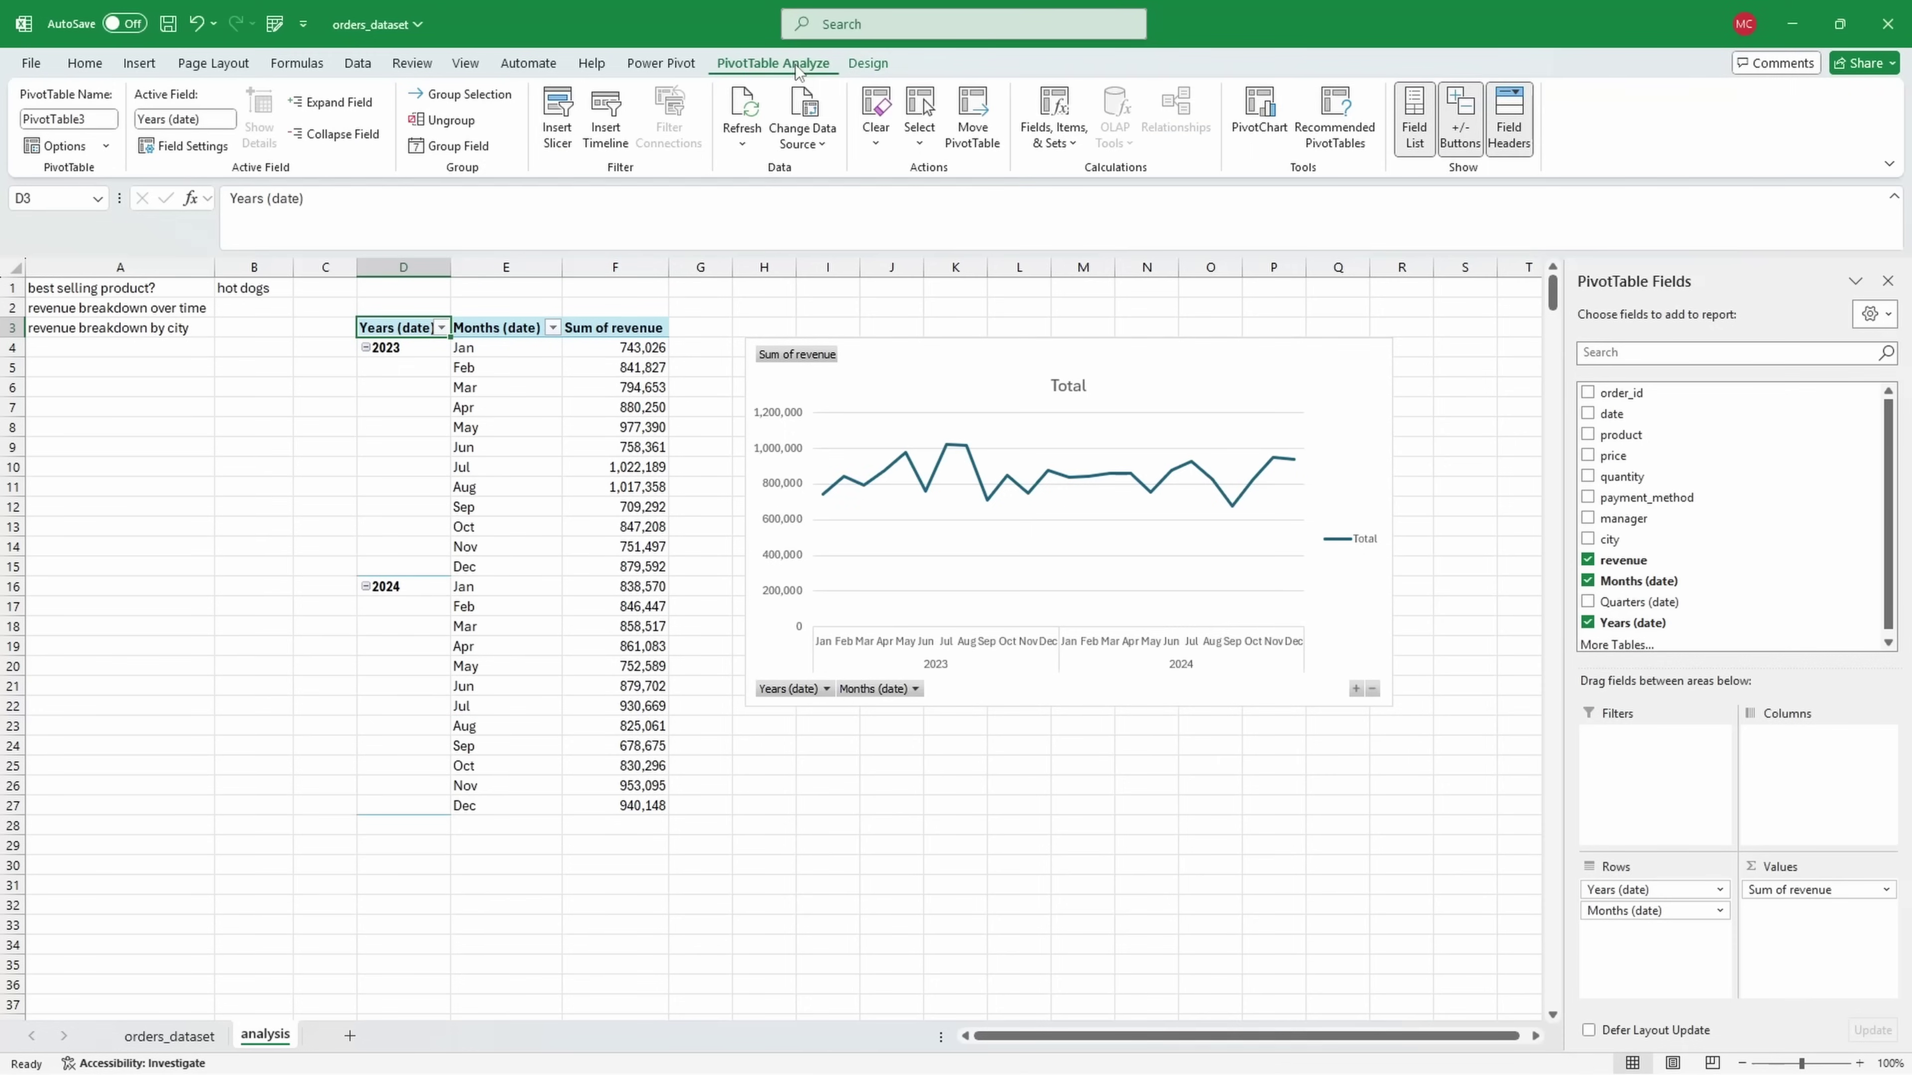
{"action": "left_click", "coordinate": [919, 150]}
{"action": "left_click", "coordinate": [956, 256]}
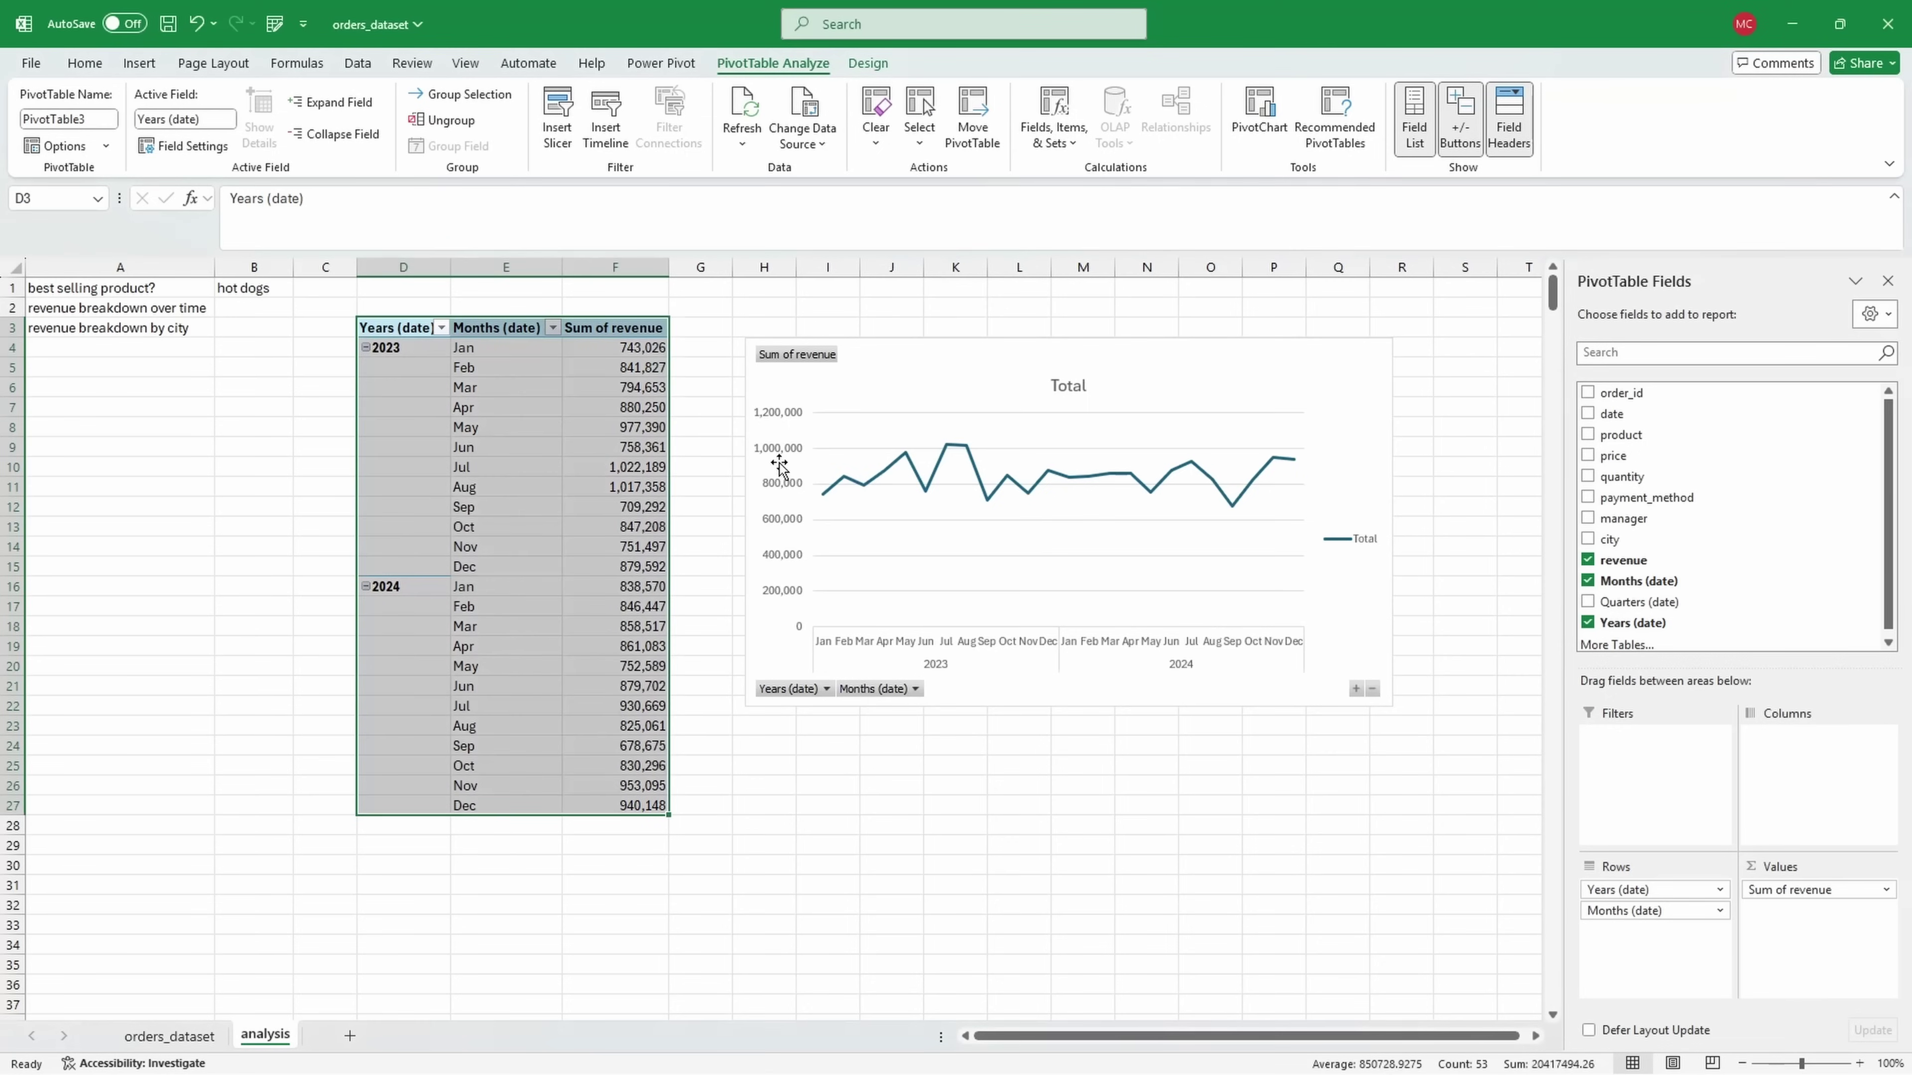
{"action": "key", "text": "ctrl+c"}
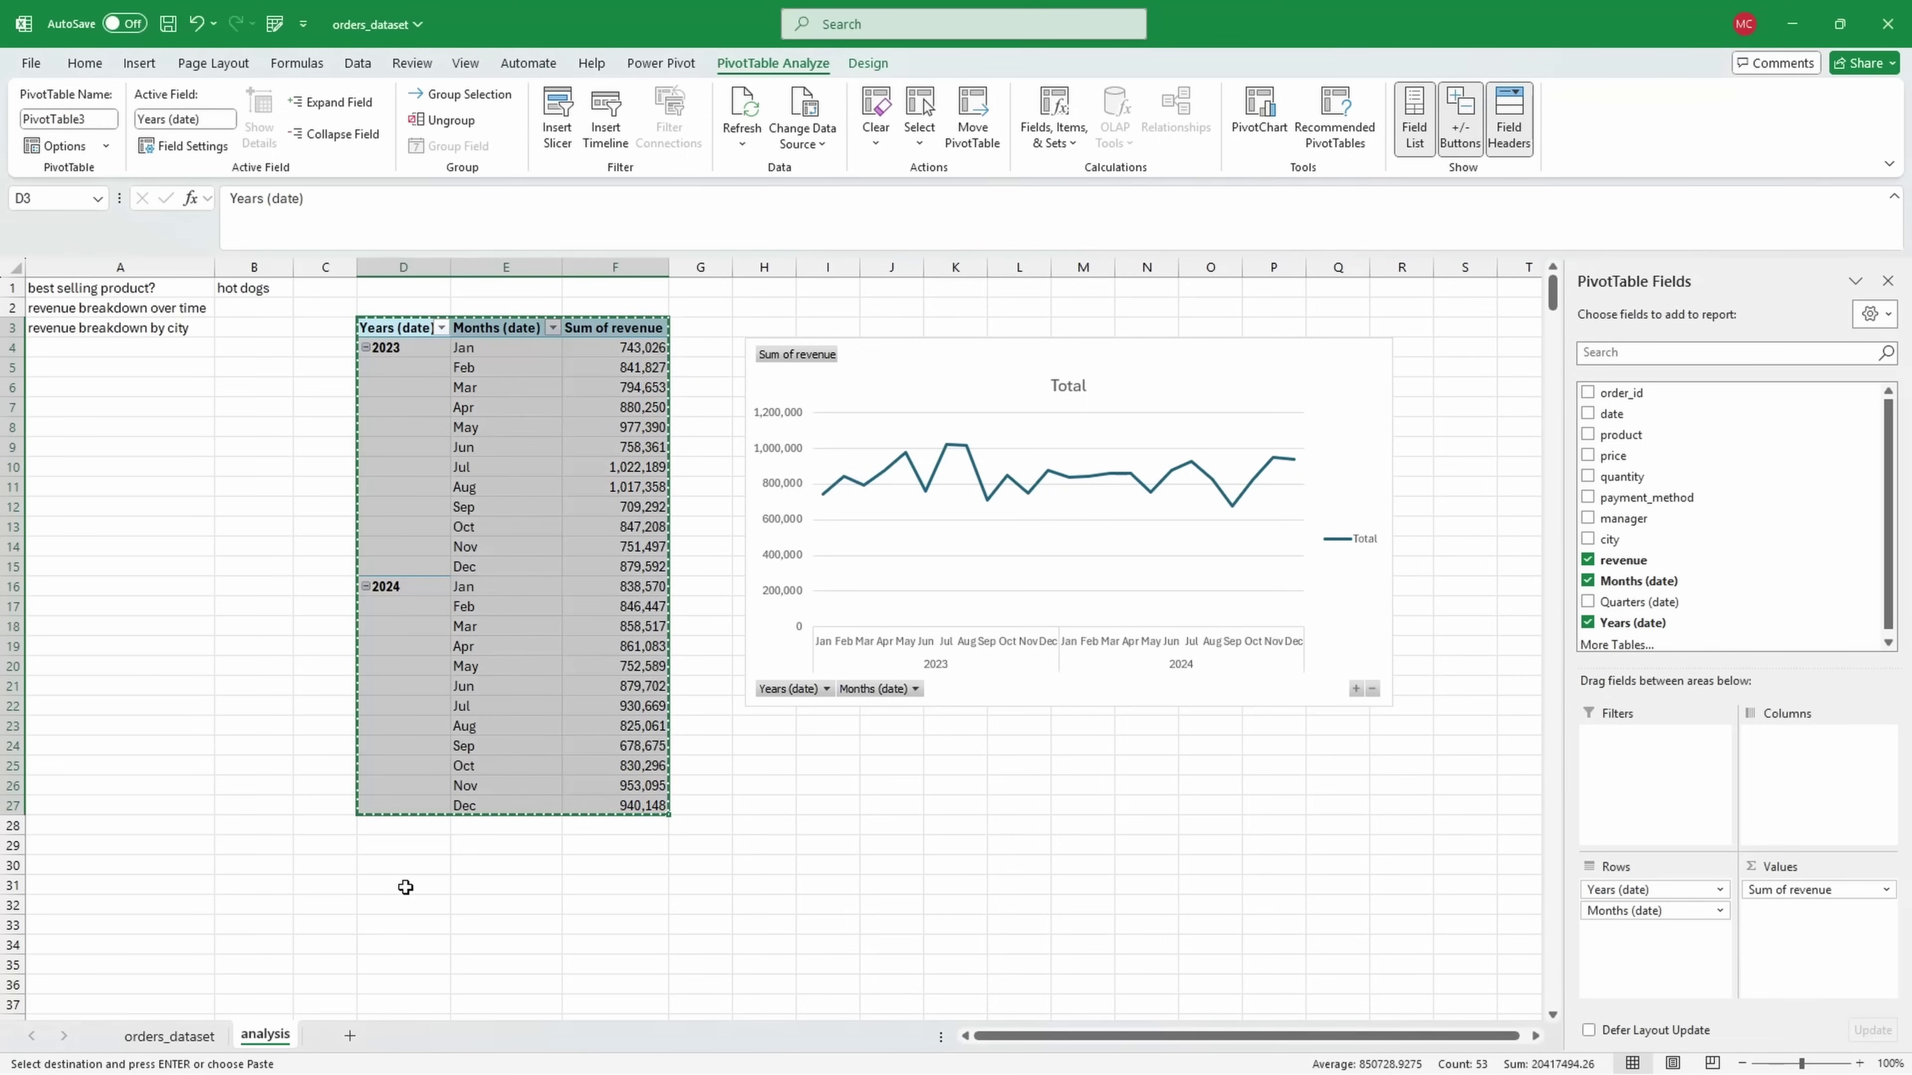
{"action": "left_click", "coordinate": [399, 866]}
{"action": "key", "text": "ctrl+v"}
{"action": "scroll", "coordinate": [731, 844], "scroll_direction": "down", "scroll_amount": 5}
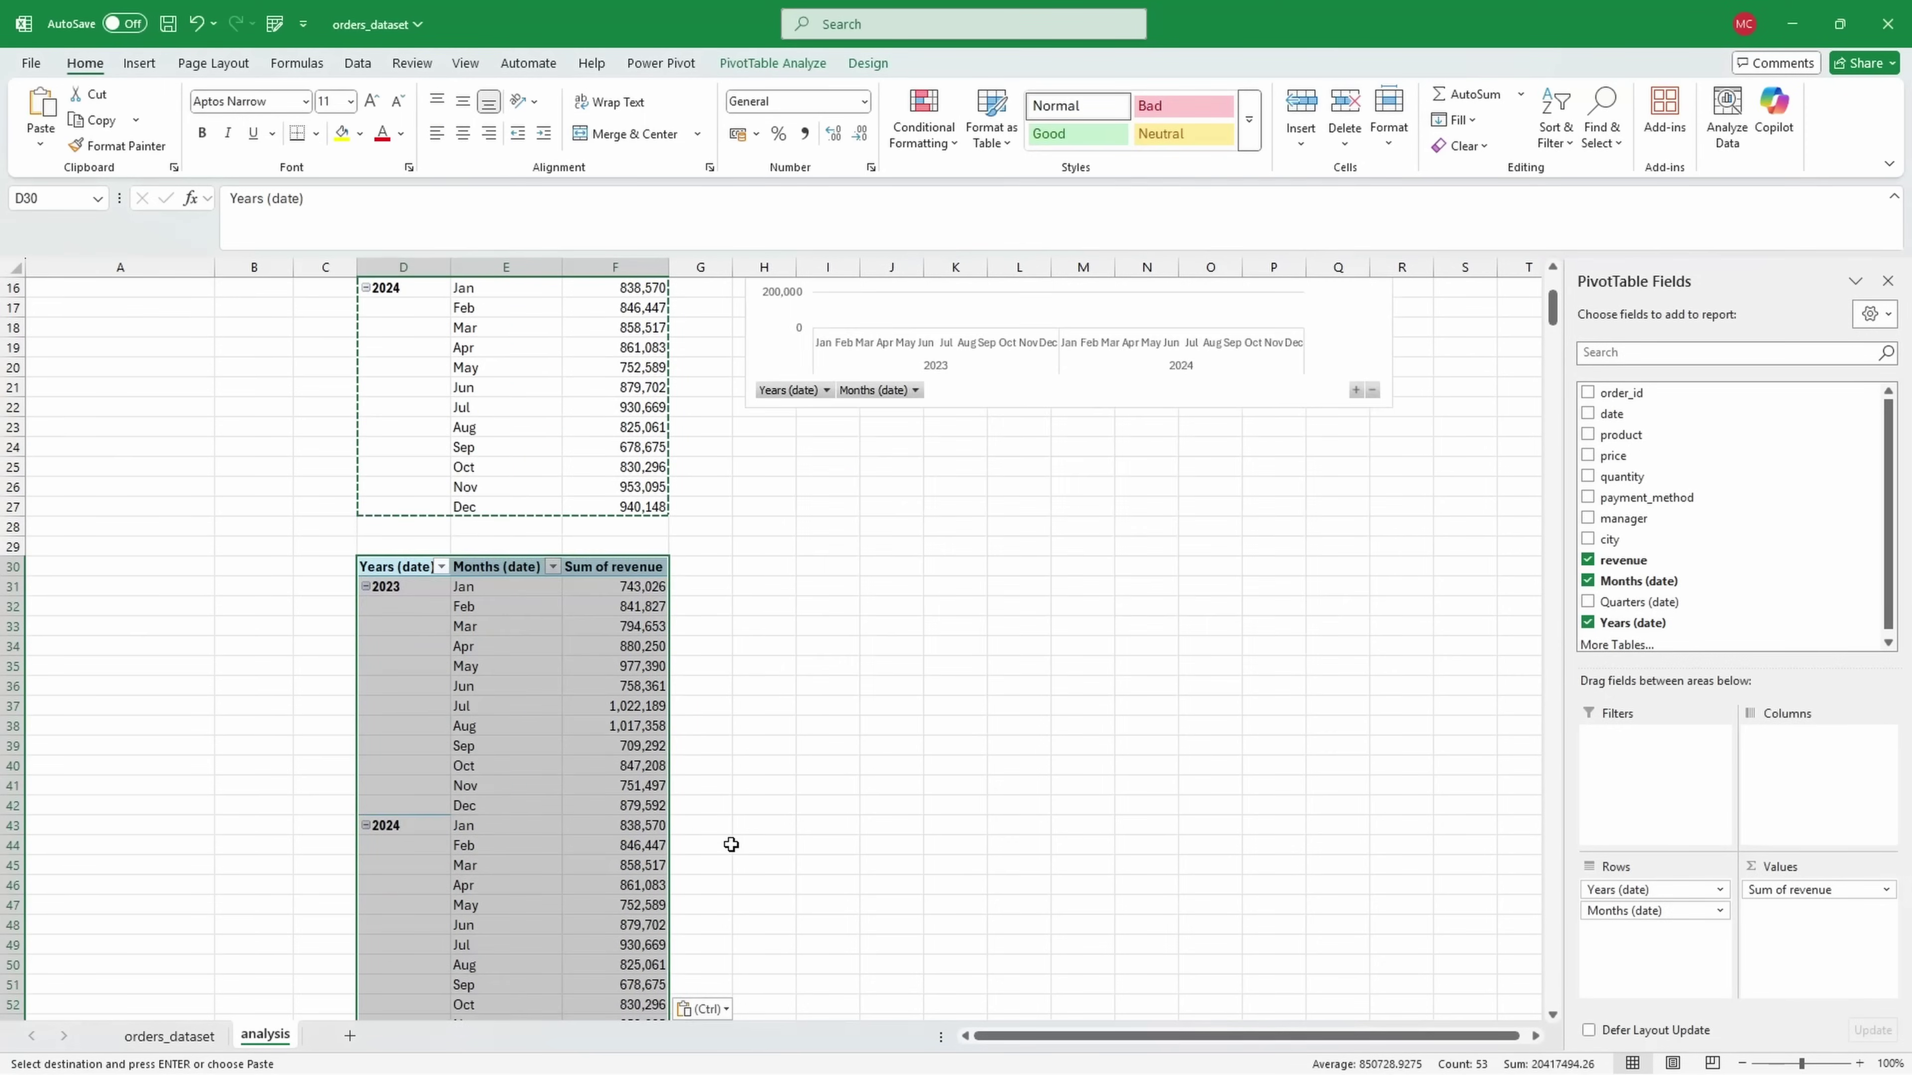
{"action": "scroll", "coordinate": [731, 844], "scroll_direction": "down", "scroll_amount": 3}
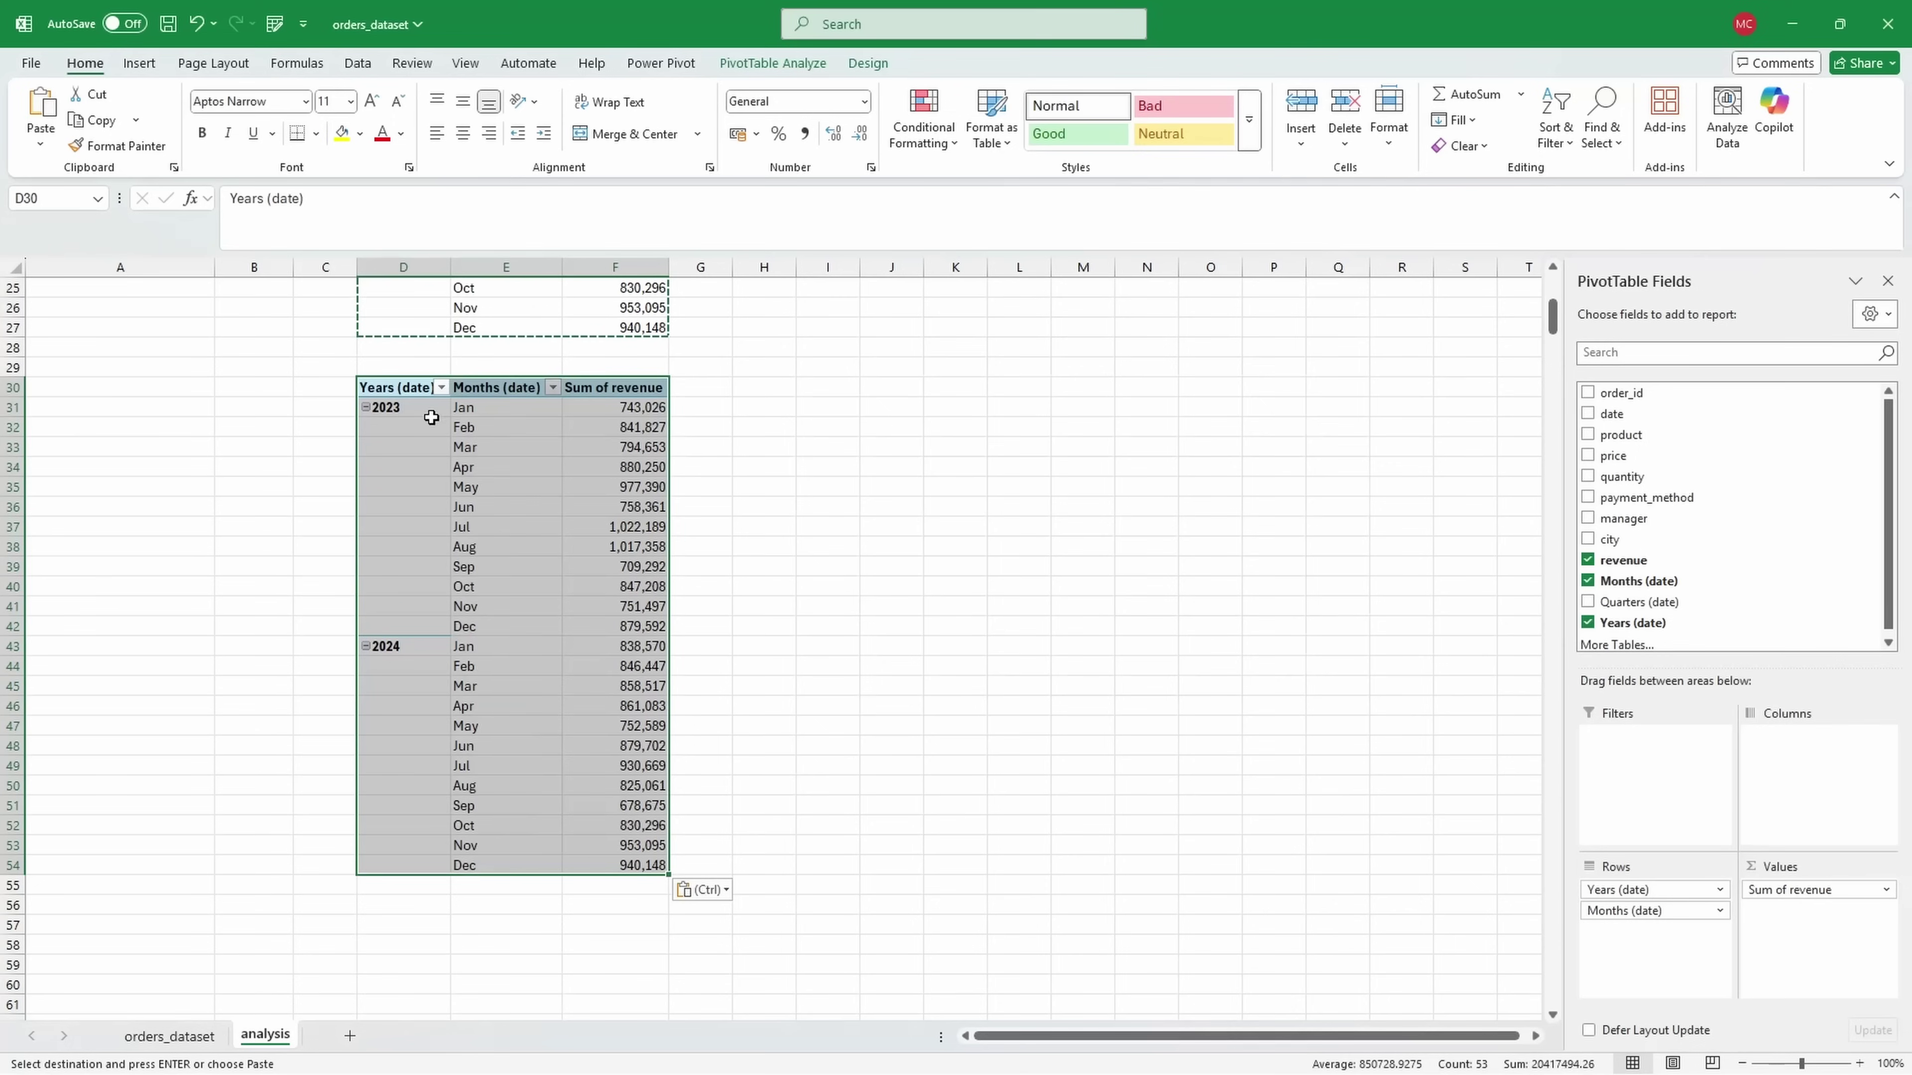
{"action": "key", "text": "Escape"}
{"action": "scroll", "coordinate": [550, 573], "scroll_direction": "up", "scroll_amount": 6}
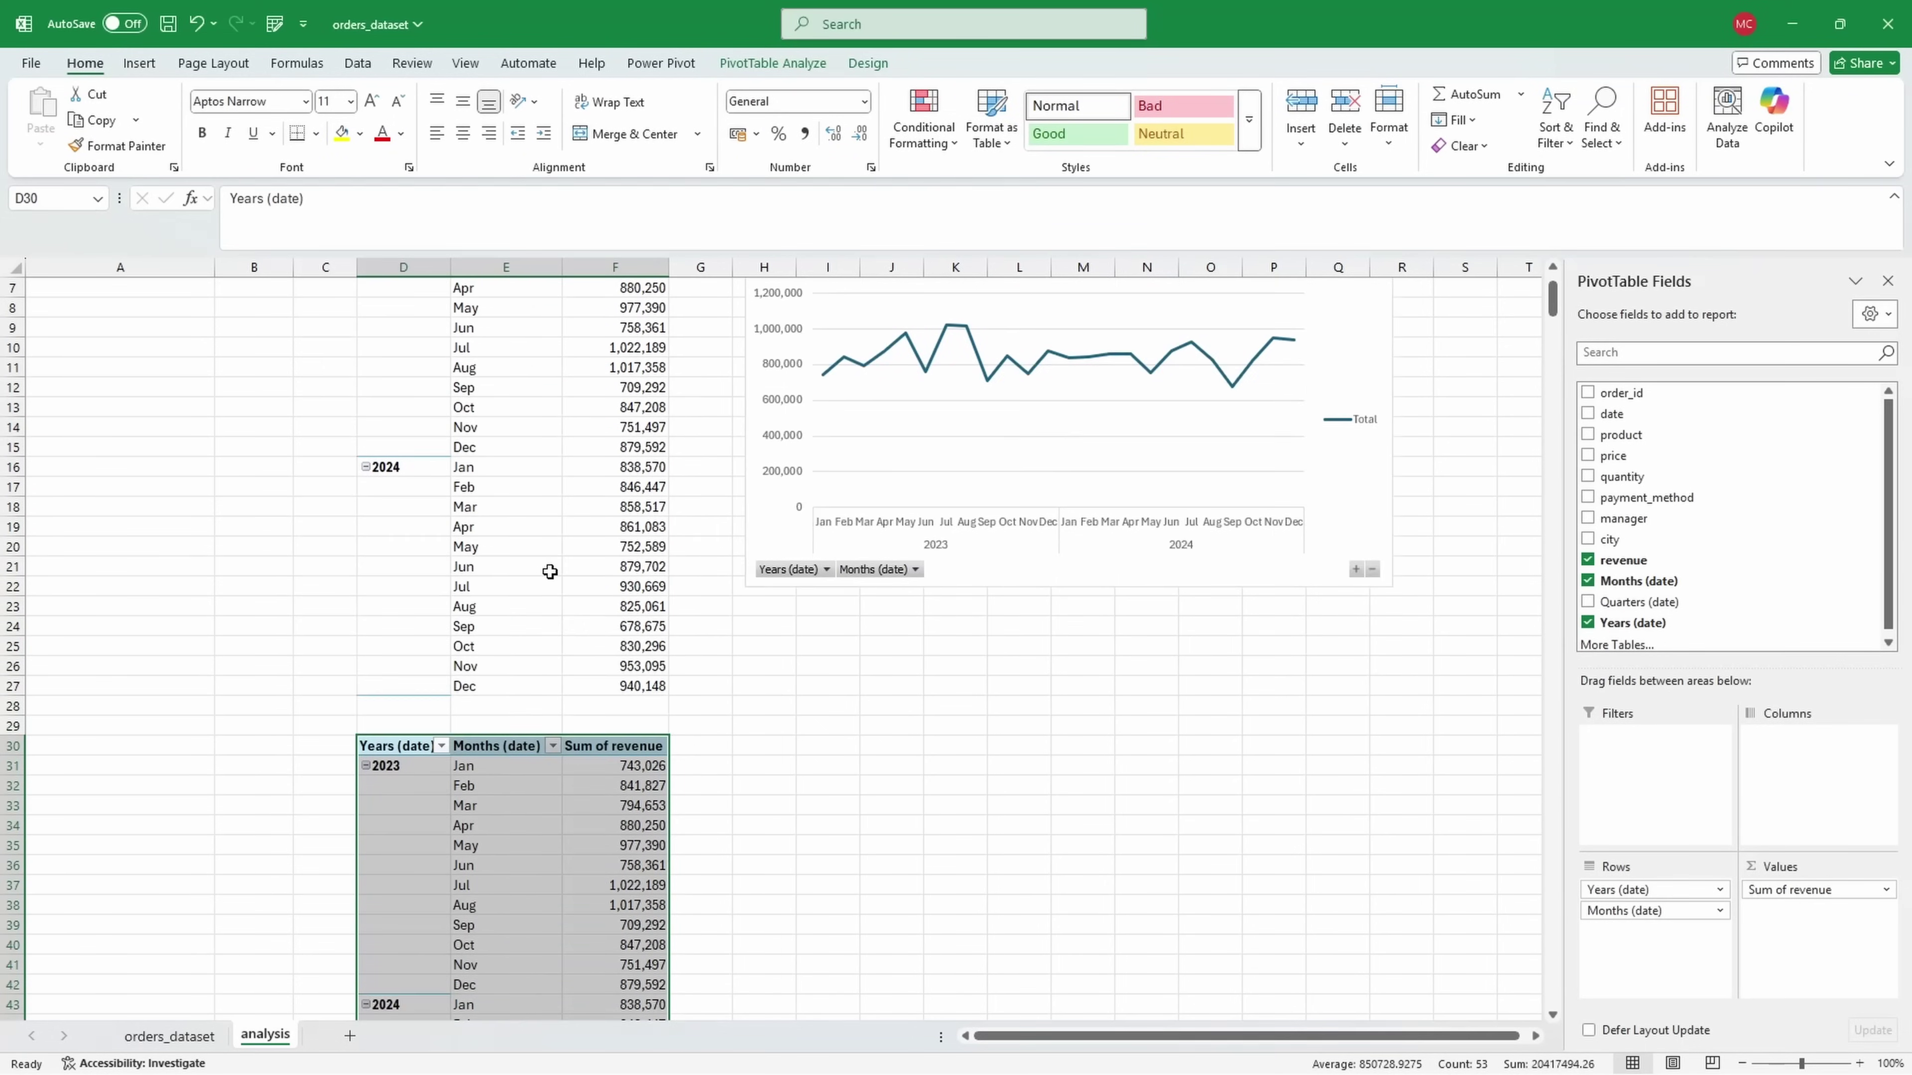
{"action": "scroll", "coordinate": [550, 572], "scroll_direction": "up", "scroll_amount": 2}
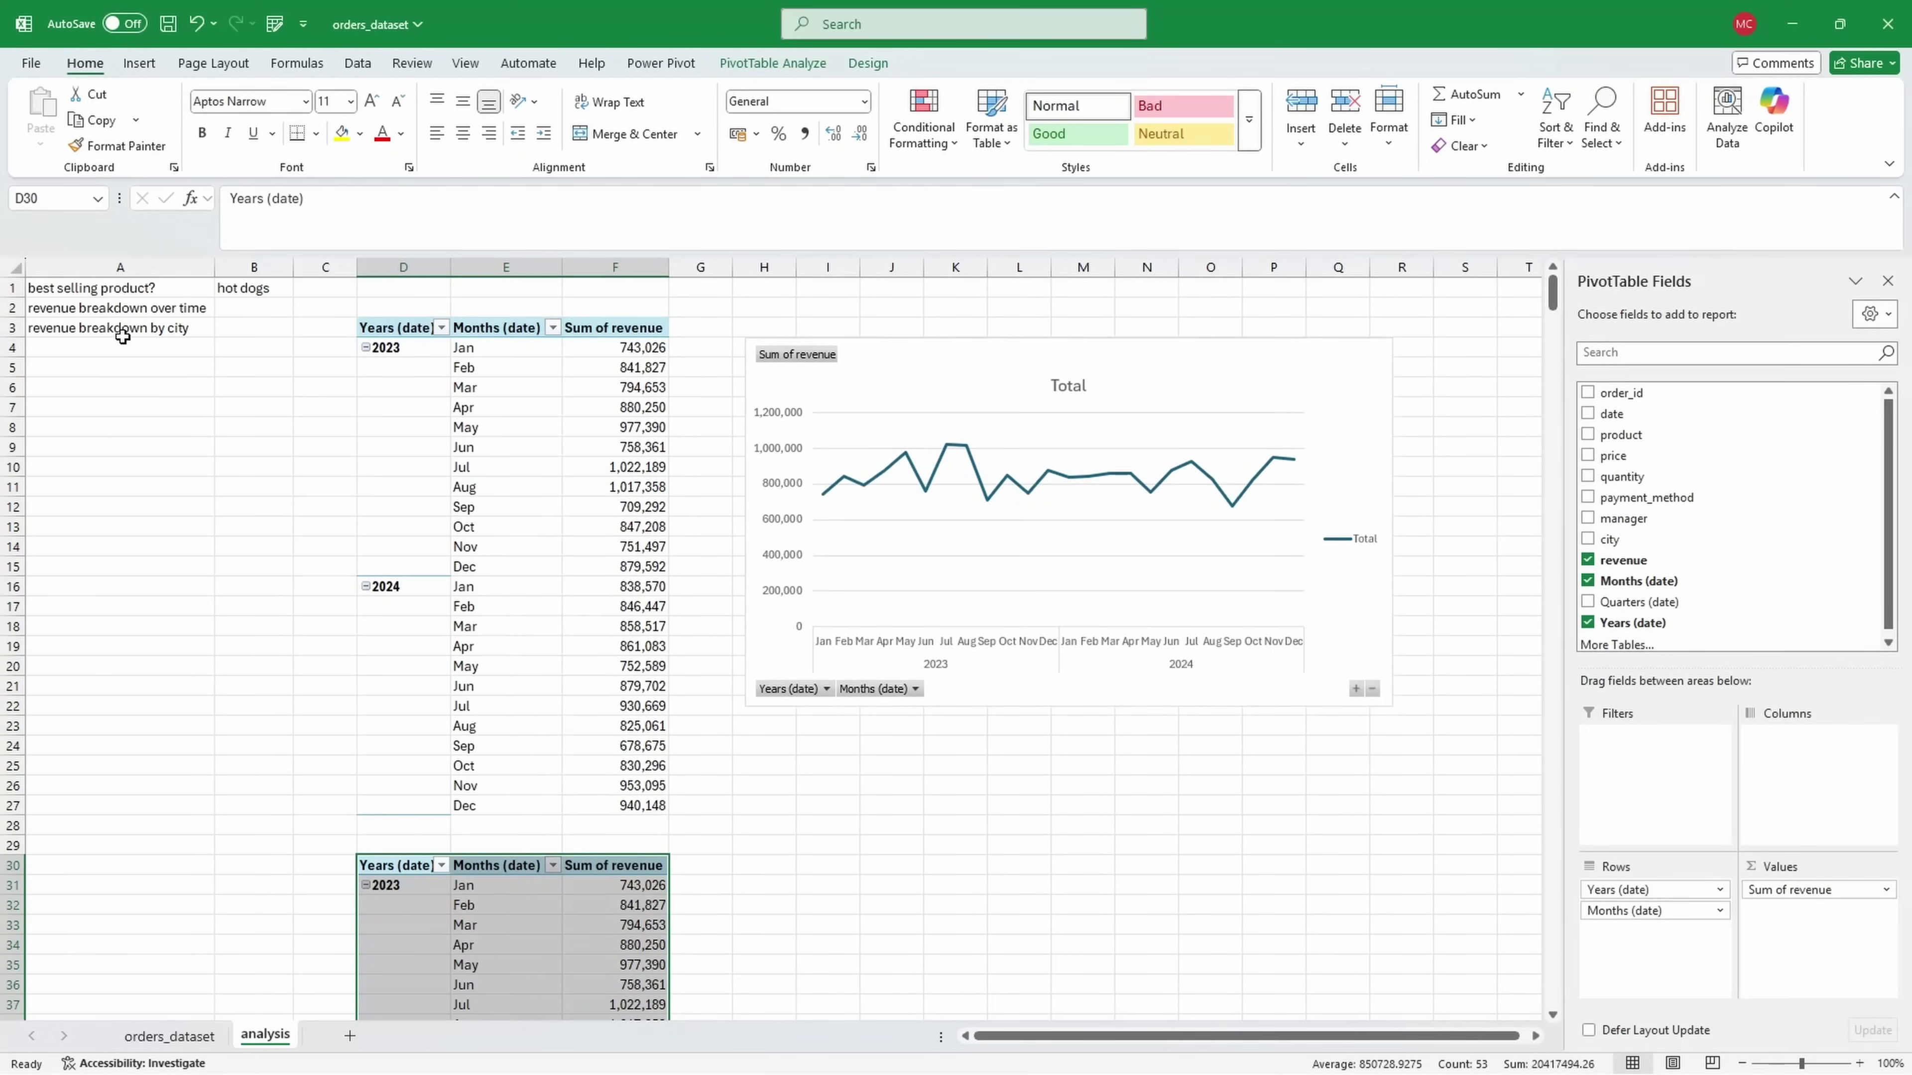
{"action": "scroll", "coordinate": [486, 671], "scroll_direction": "down", "scroll_amount": 7}
Step: Replace the copy's Years and Months rows with city
{"action": "left_click", "coordinate": [523, 586]}
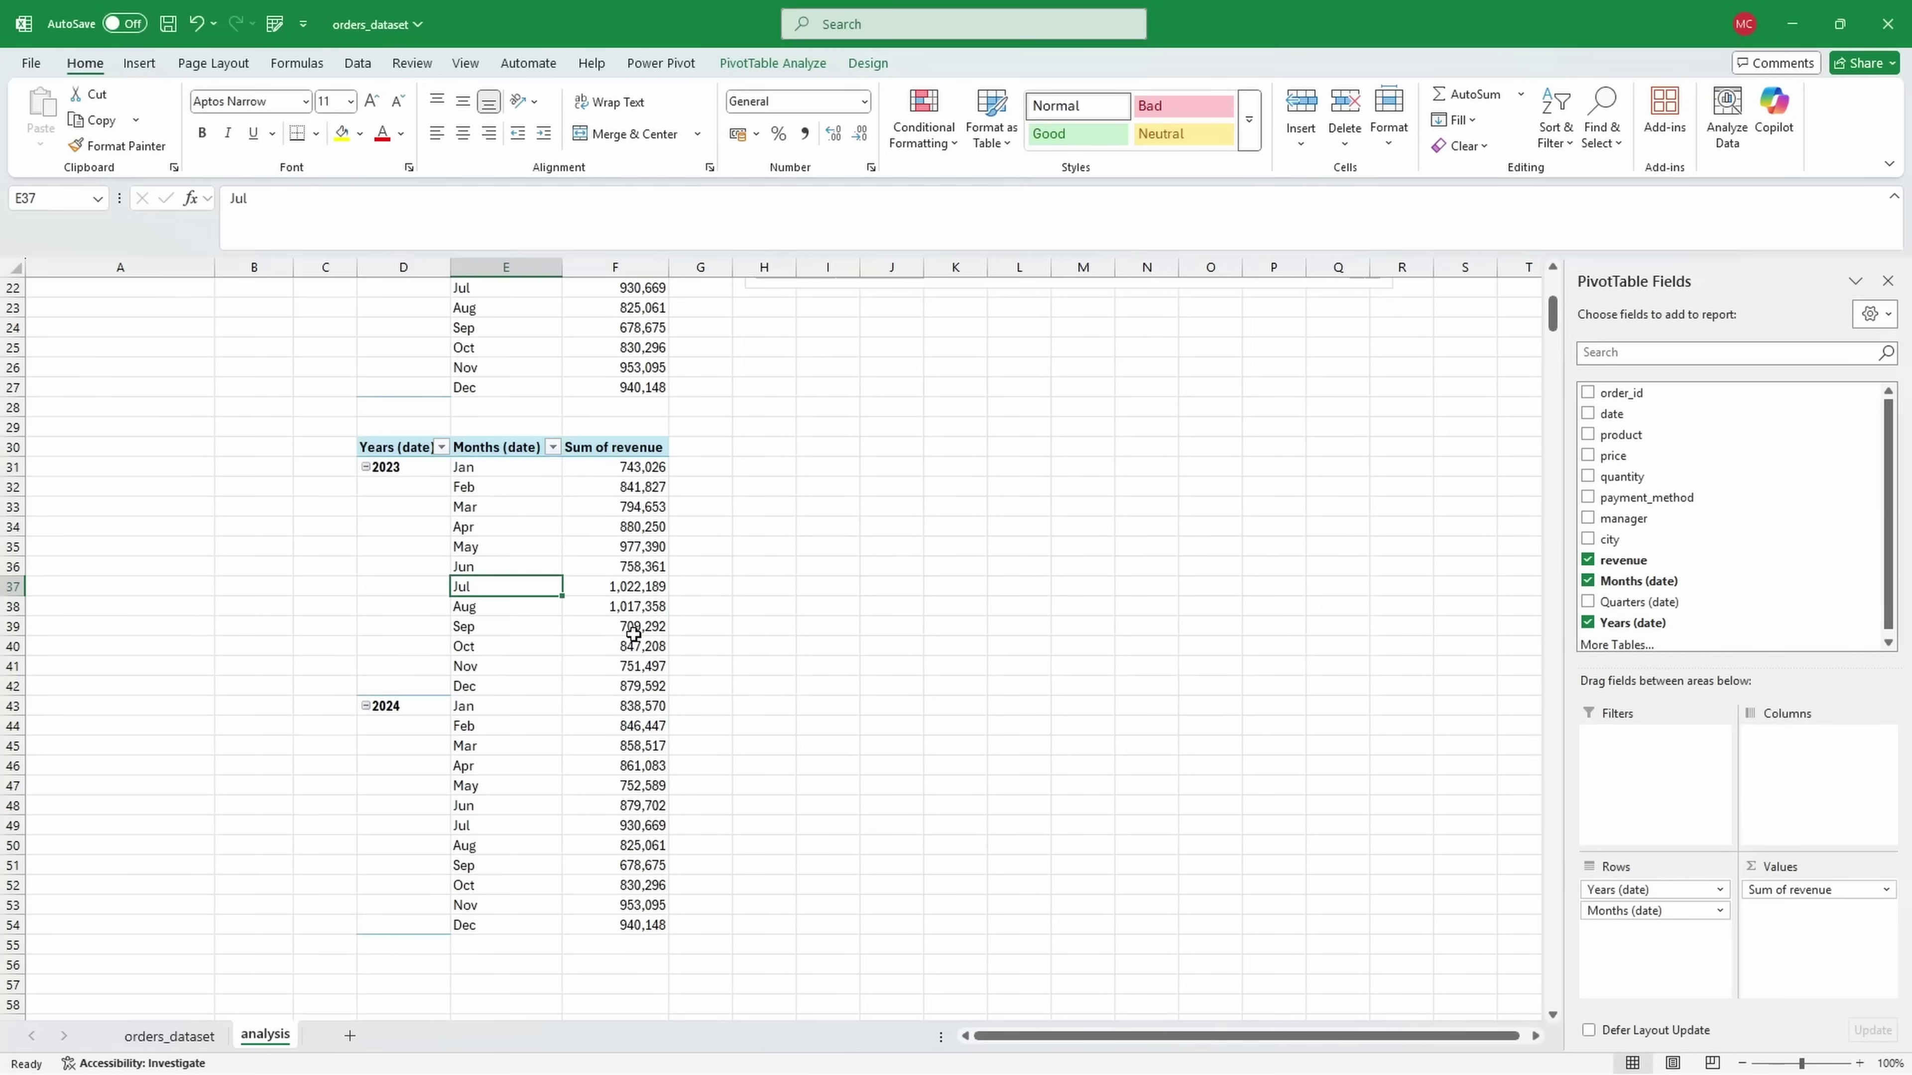
{"action": "left_click", "coordinate": [609, 569]}
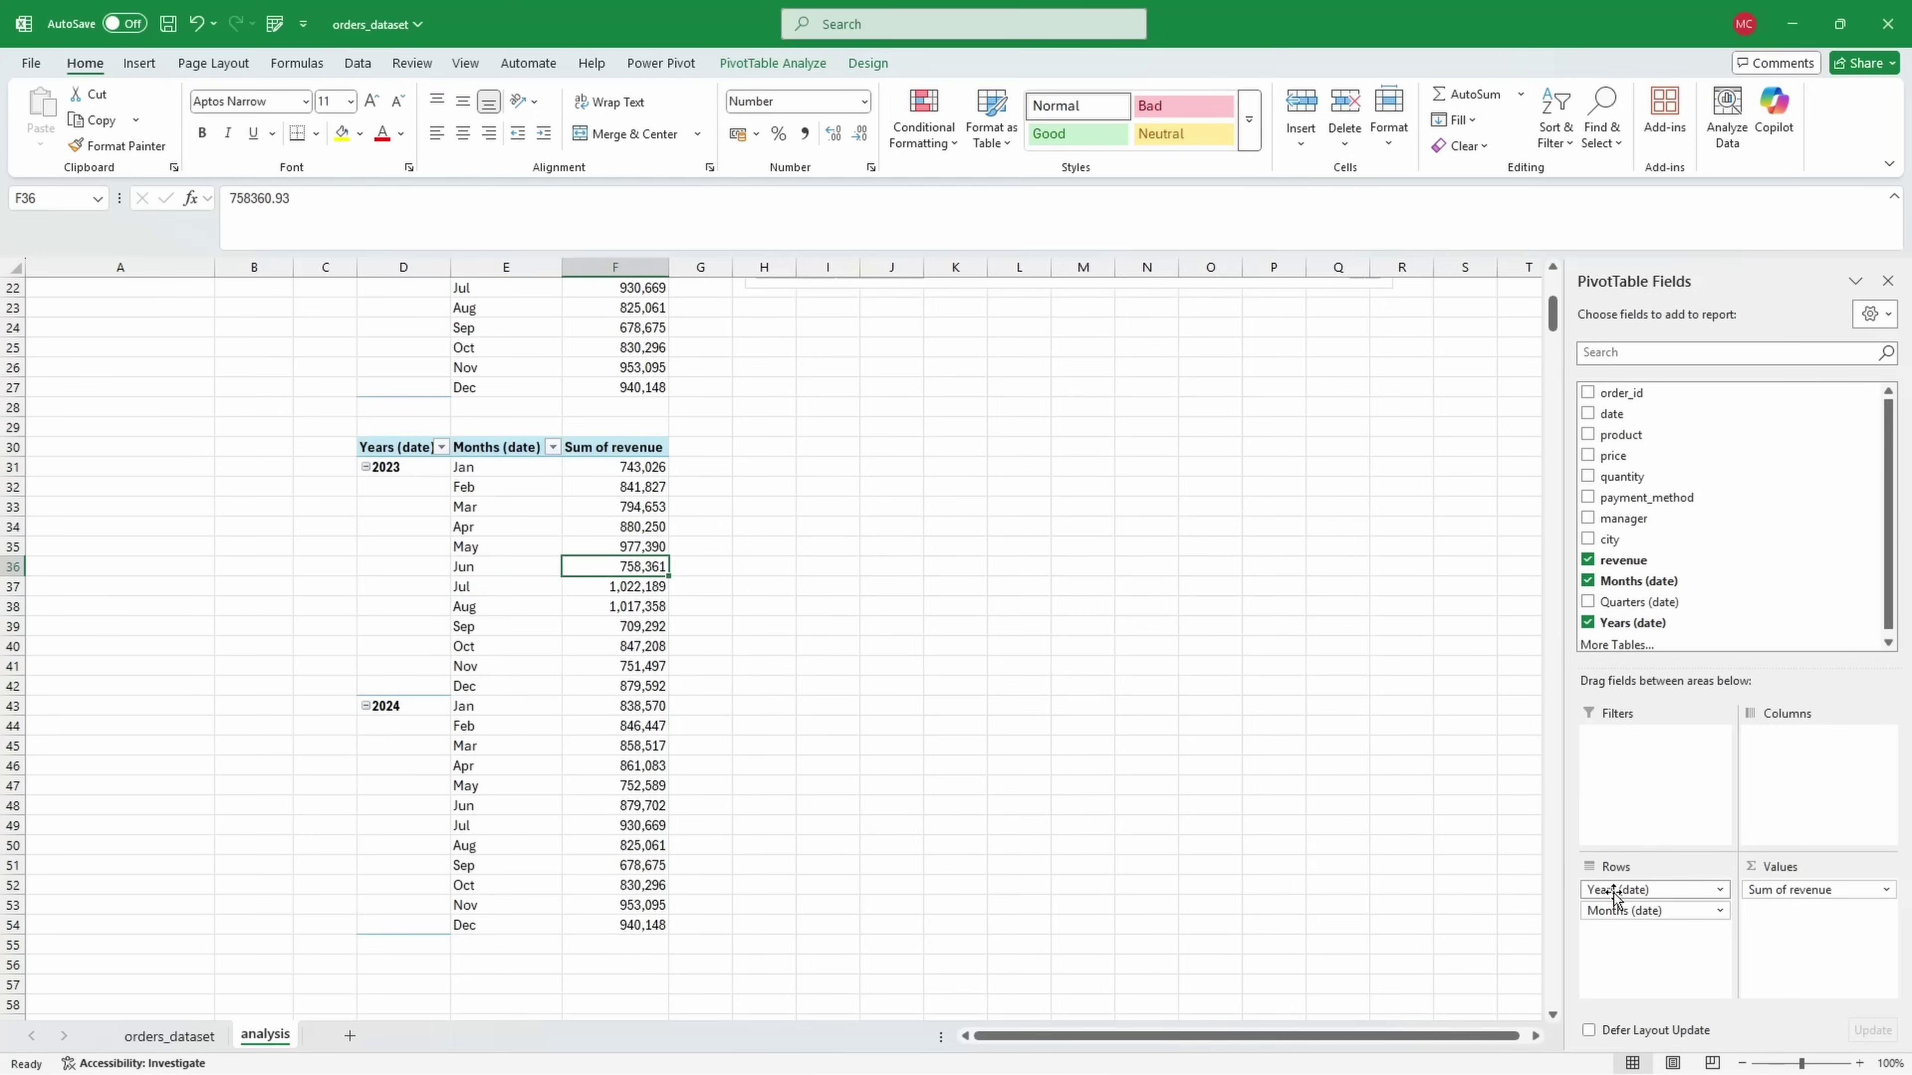
{"action": "left_click_drag", "start_coordinate": [1613, 892], "coordinate": [1648, 573]}
{"action": "left_click_drag", "start_coordinate": [1647, 889], "coordinate": [1672, 501]}
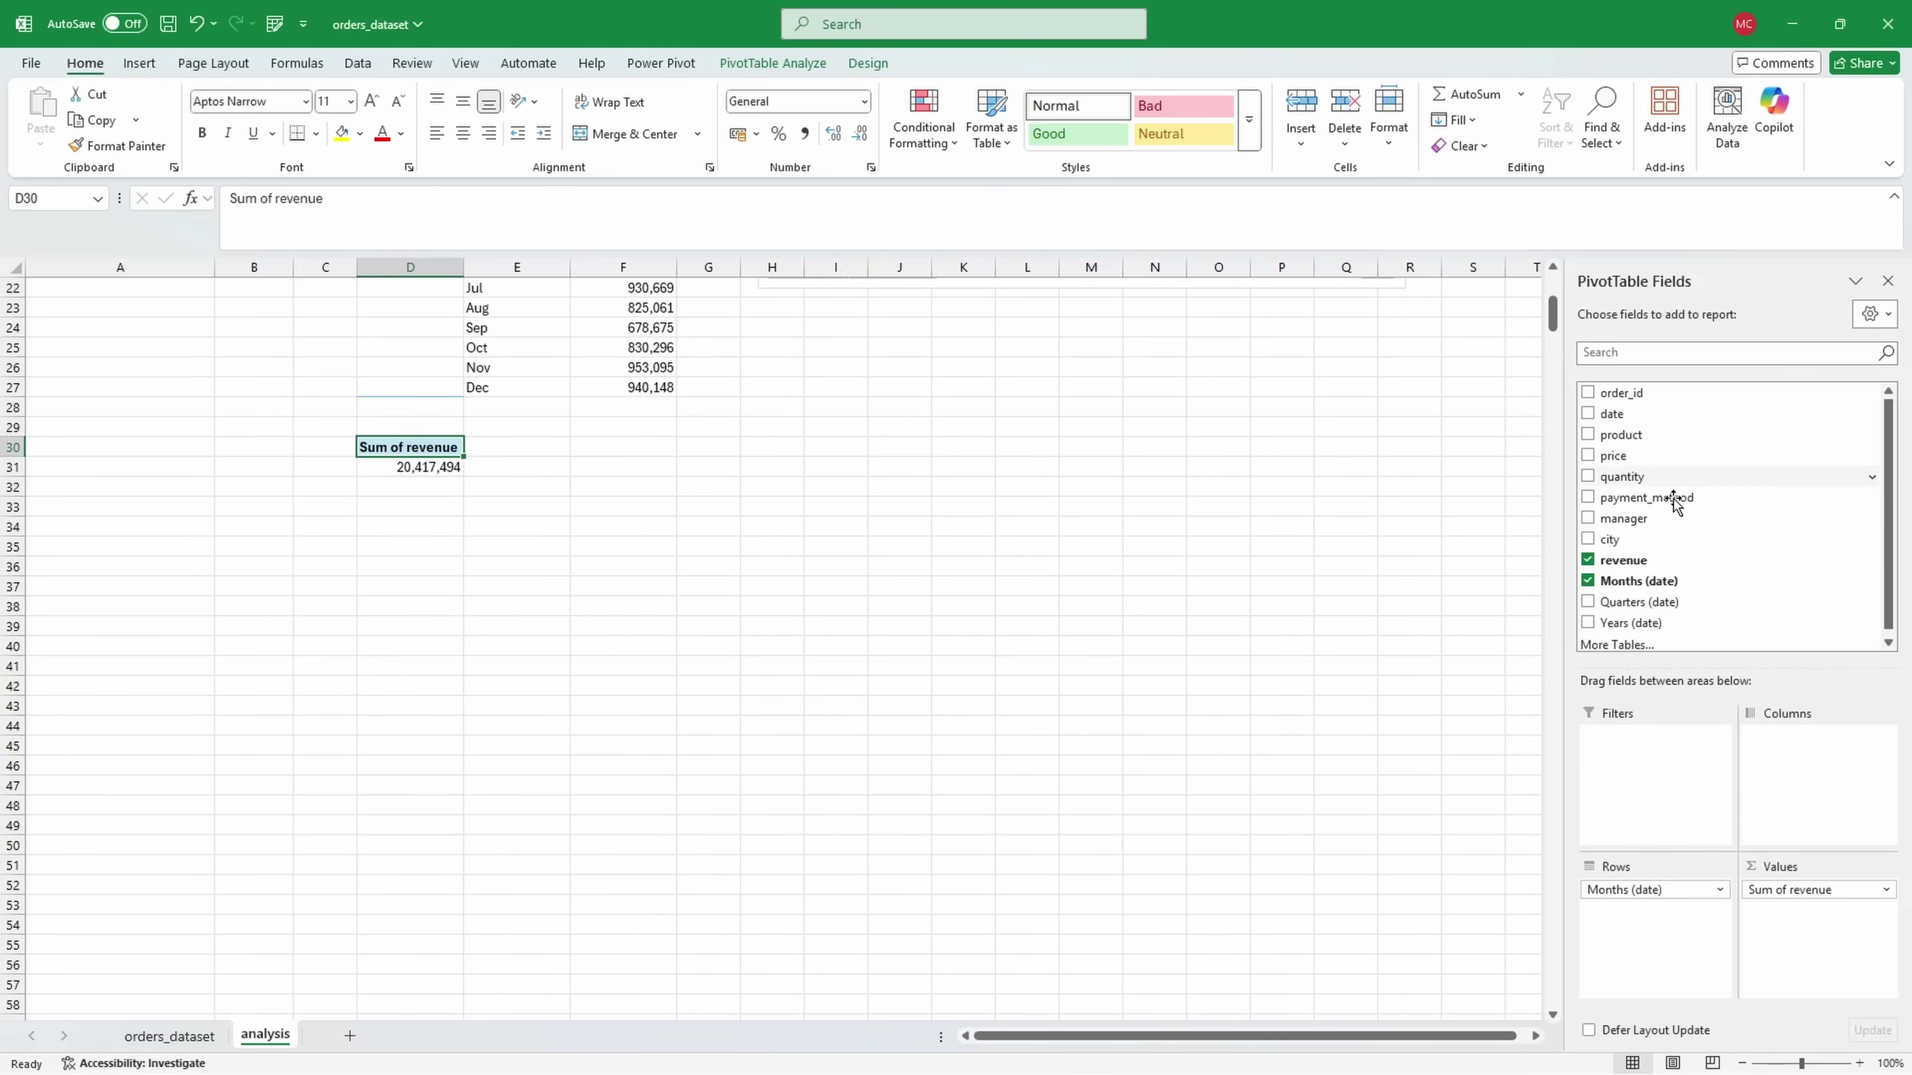
{"action": "left_click", "coordinate": [1646, 543]}
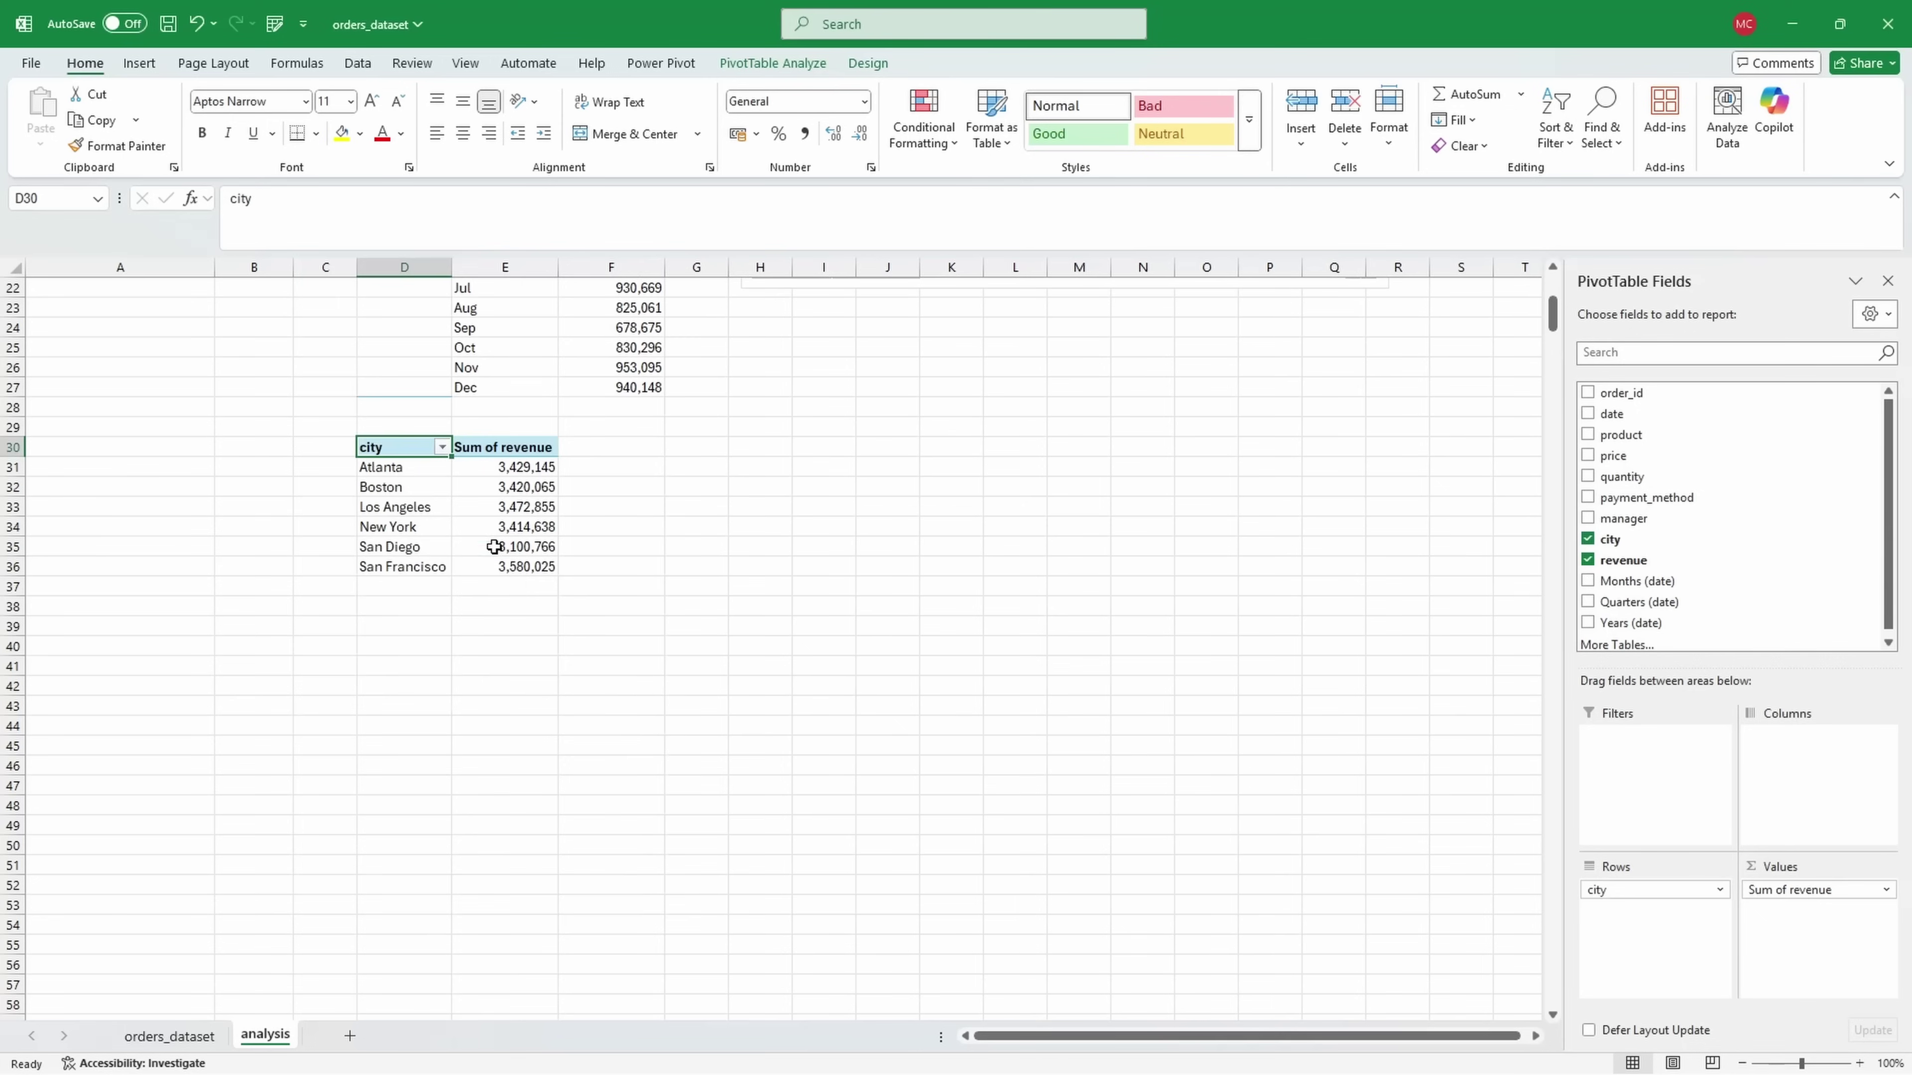
Step: Sort the cities descending by Sum of revenue and check the result in D31:E36
{"action": "left_click", "coordinate": [493, 547]}
{"action": "scroll", "coordinate": [491, 542], "scroll_direction": "up", "scroll_amount": 3}
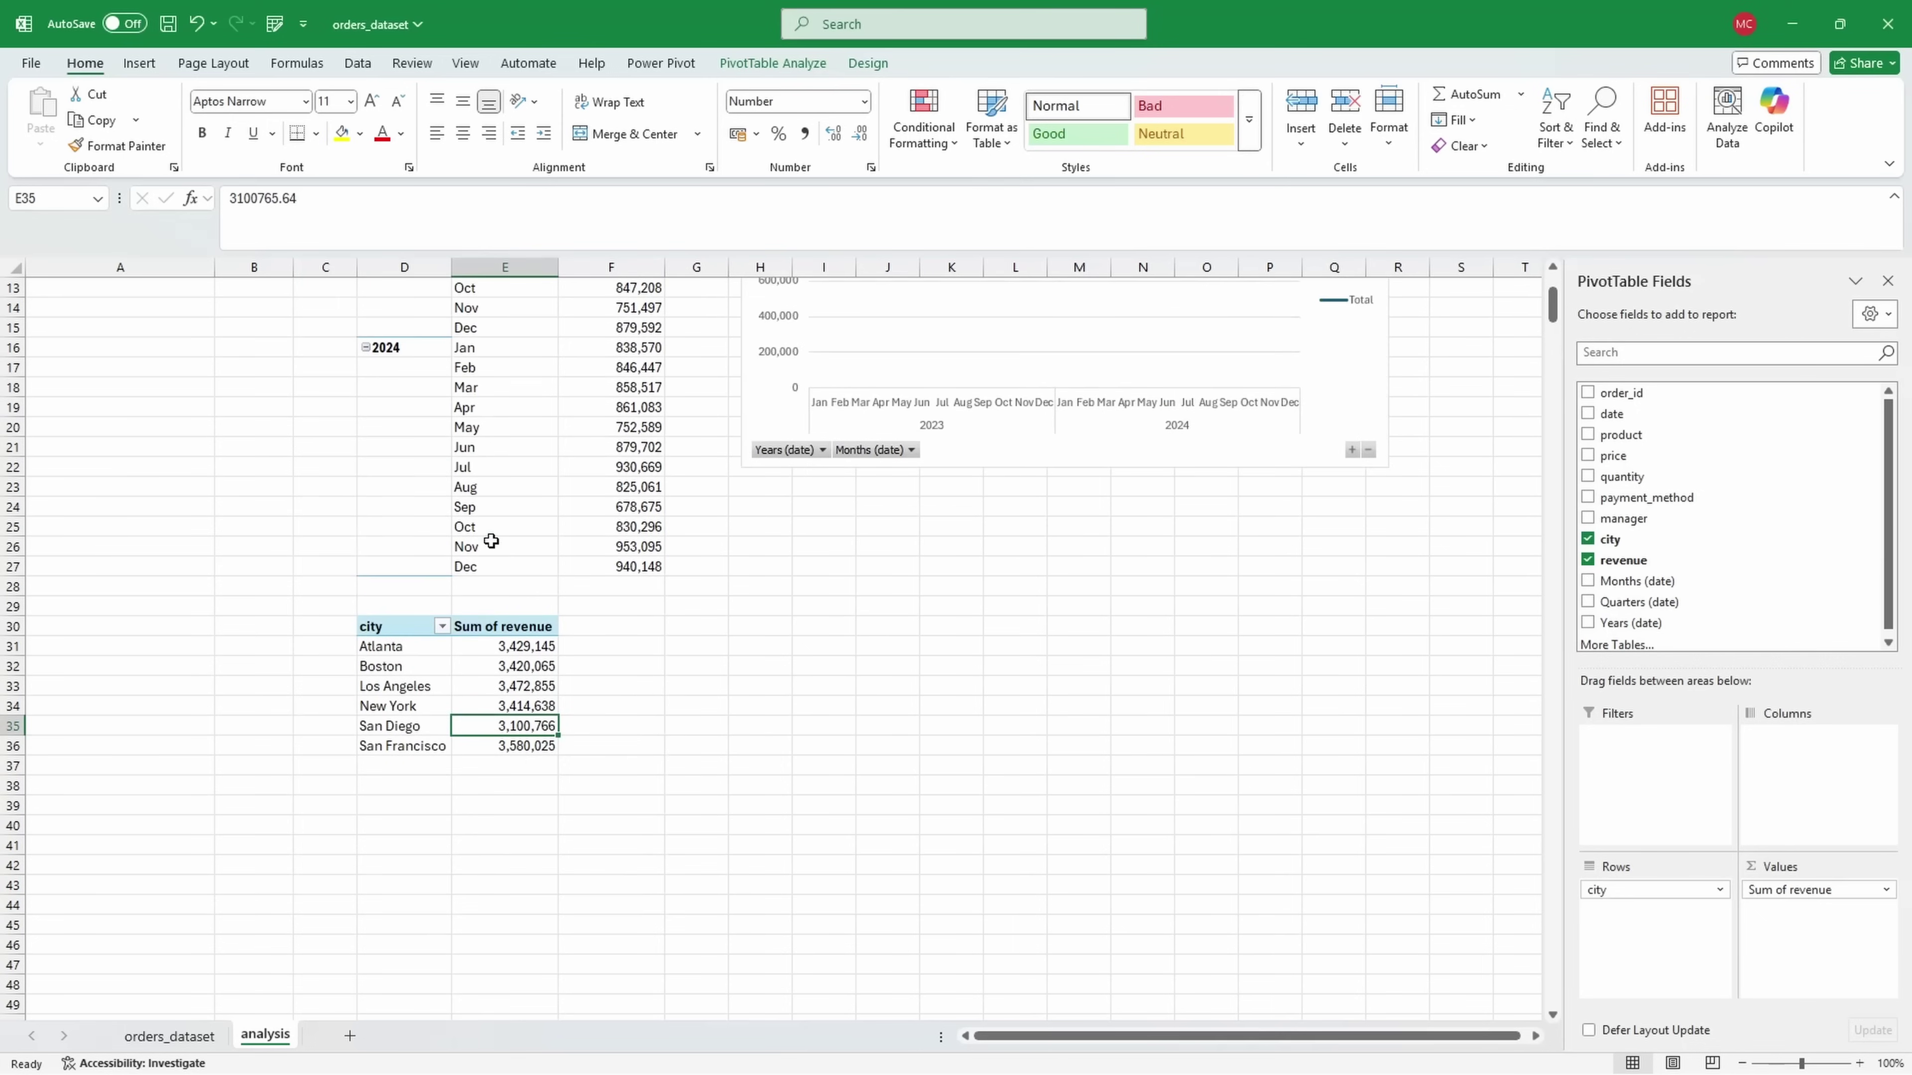
{"action": "left_click", "coordinate": [442, 626]}
{"action": "left_click", "coordinate": [384, 707]}
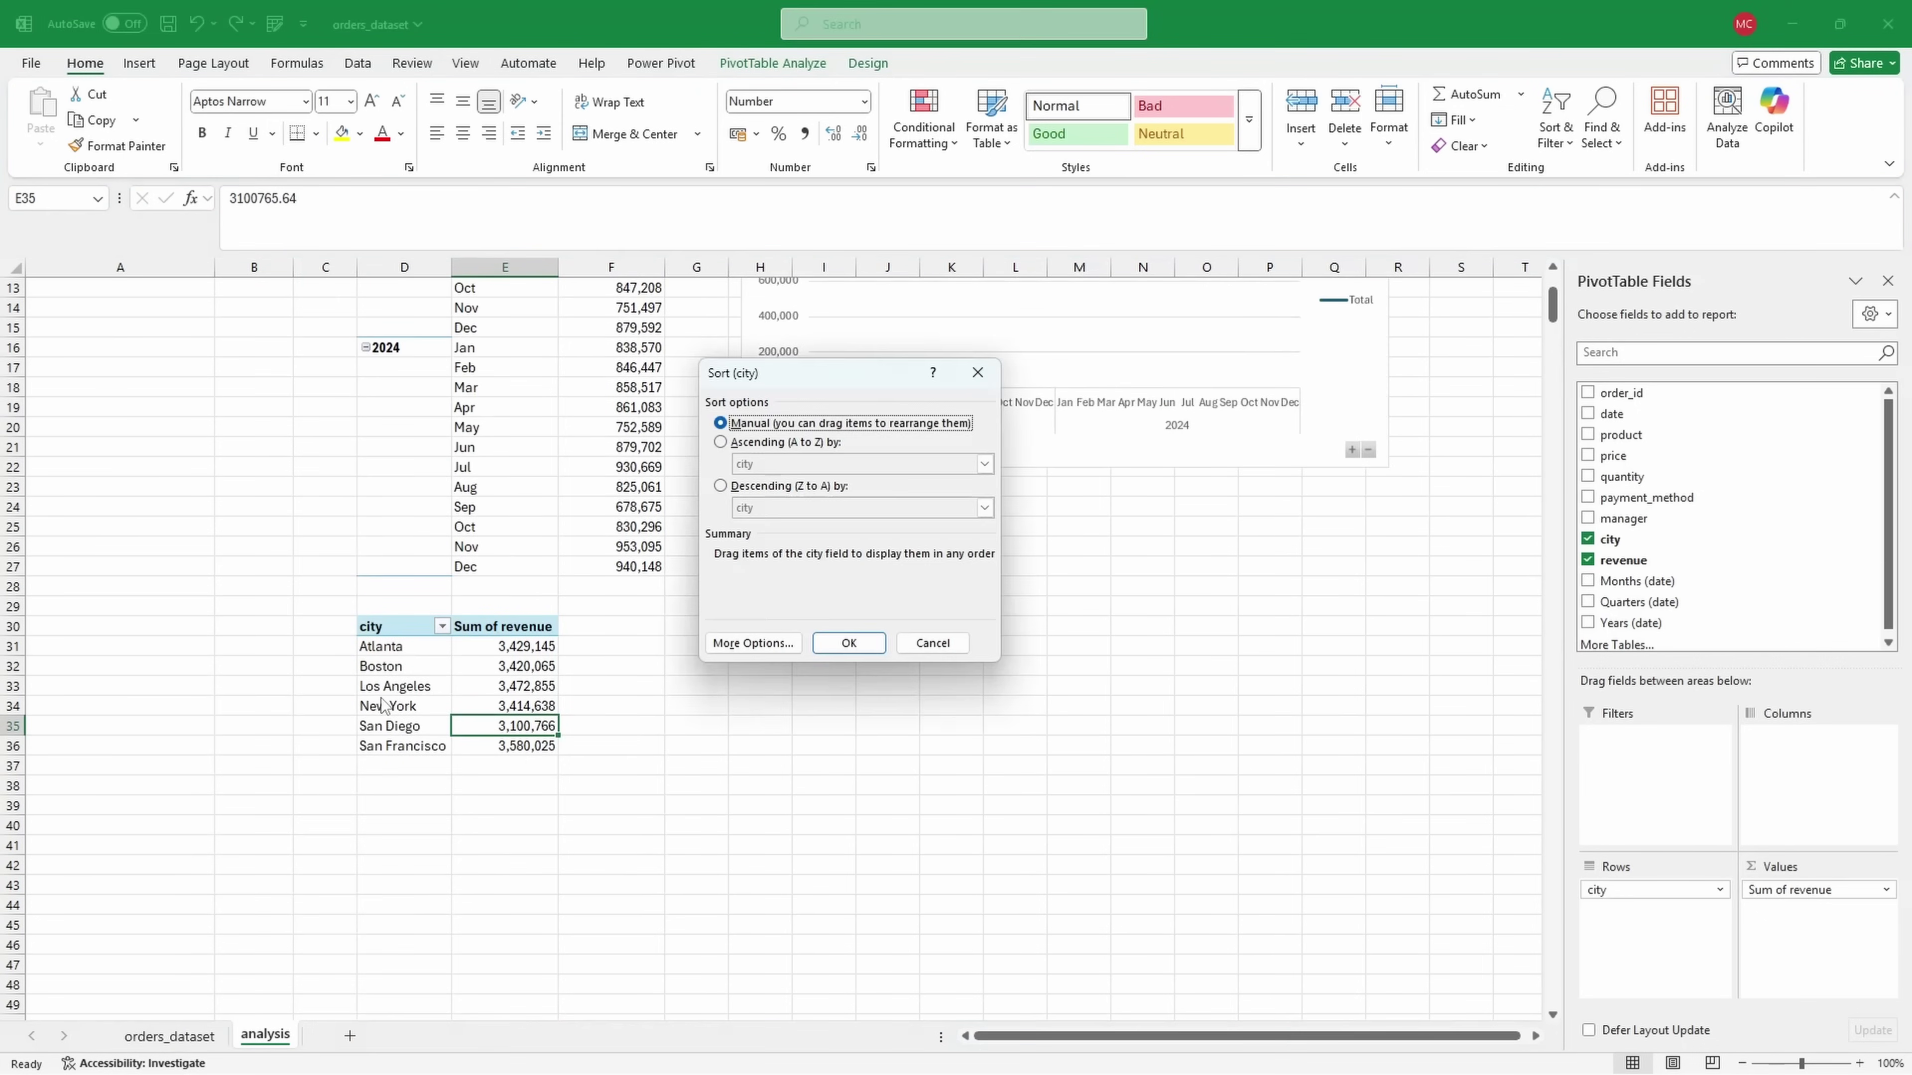
{"action": "left_click", "coordinate": [778, 488]}
{"action": "left_click", "coordinate": [783, 505]}
{"action": "left_click", "coordinate": [789, 534]}
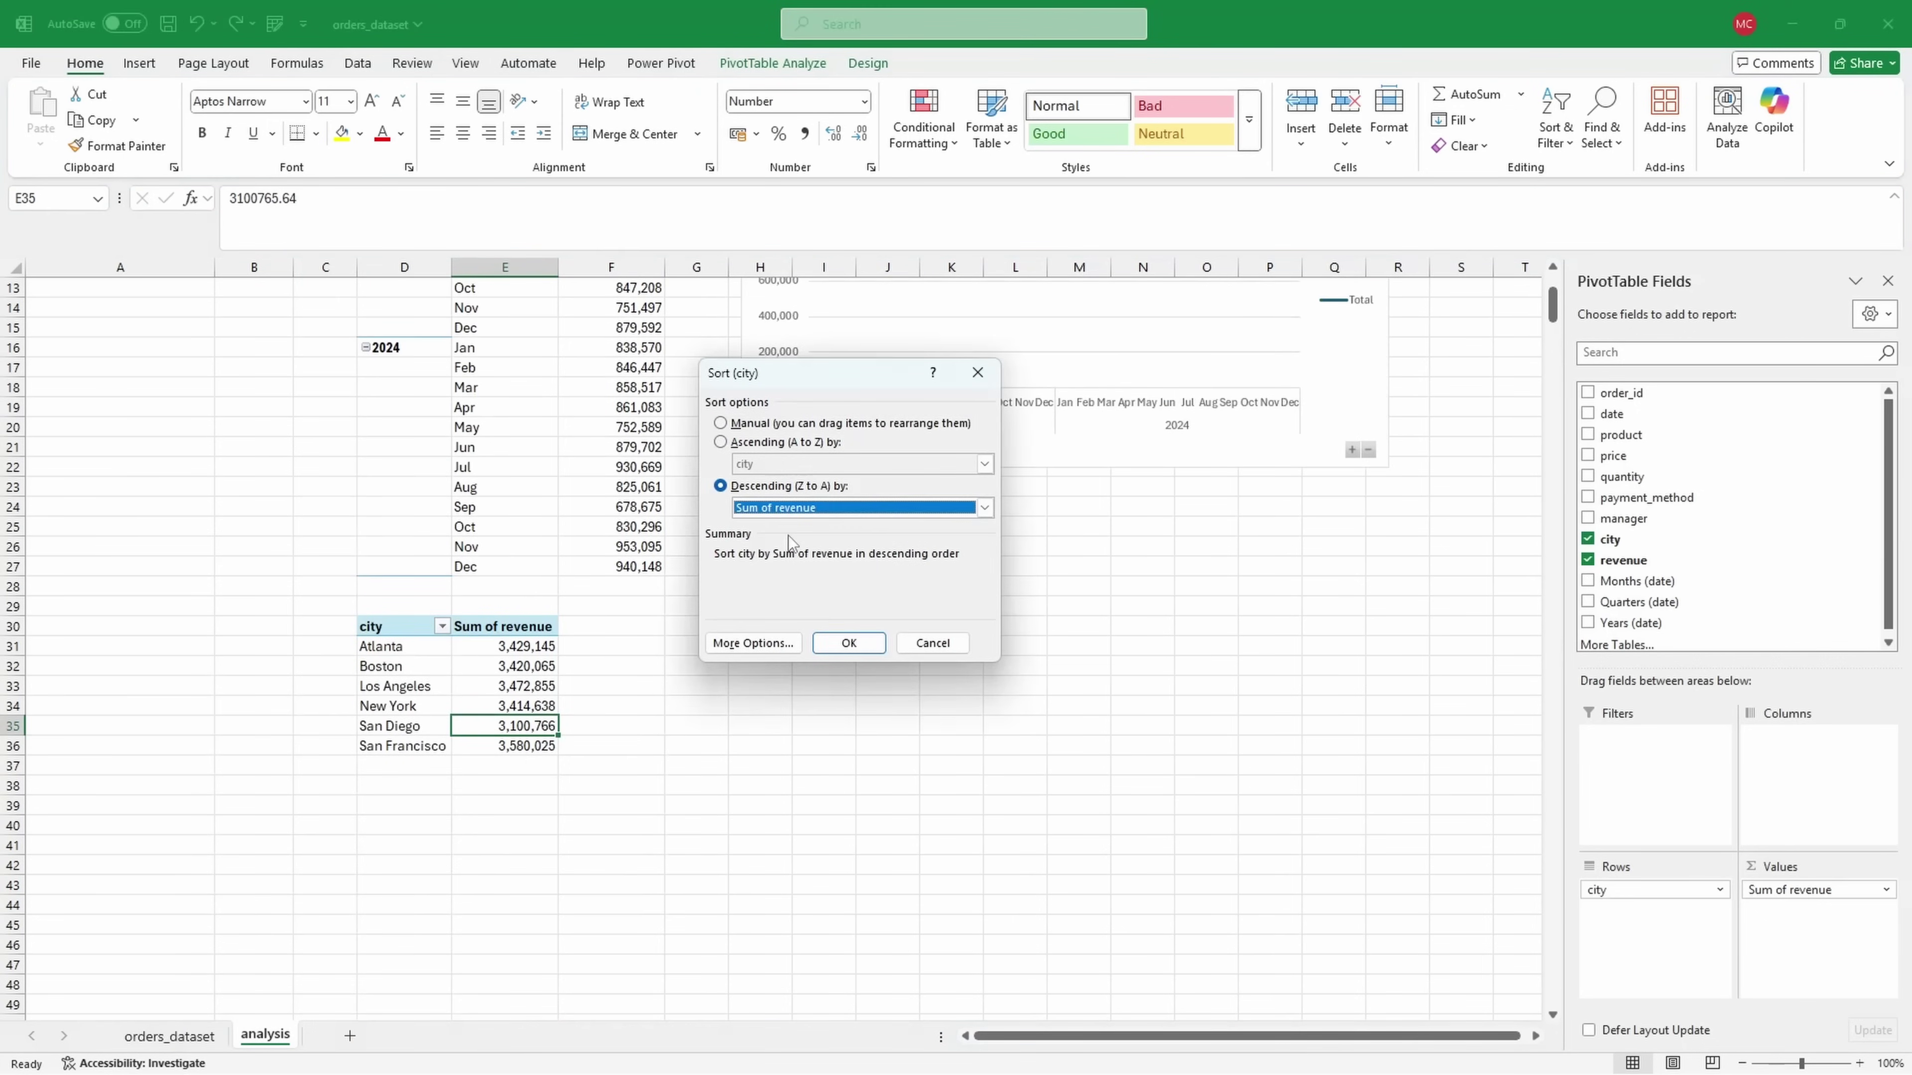
{"action": "left_click", "coordinate": [847, 645]}
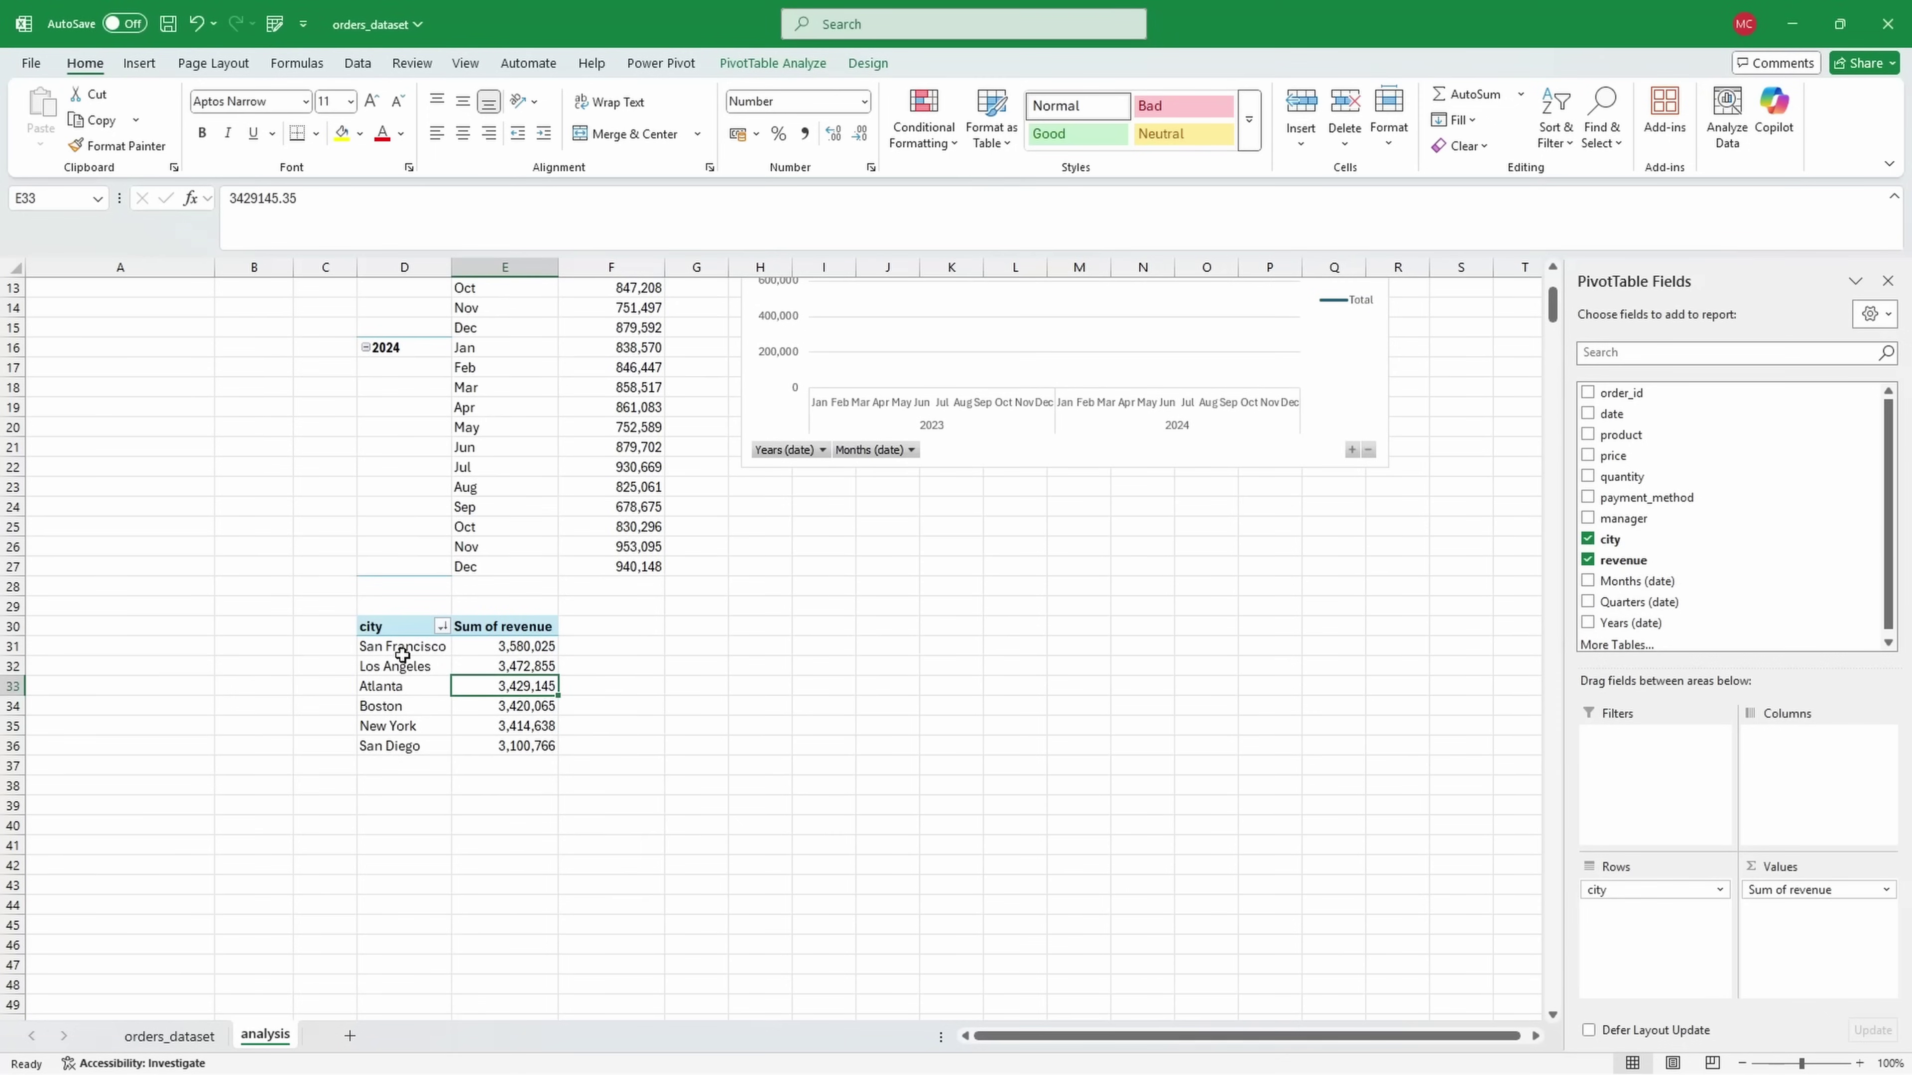
{"action": "left_click_drag", "start_coordinate": [403, 649], "coordinate": [503, 714]}
{"action": "left_click", "coordinate": [503, 714]}
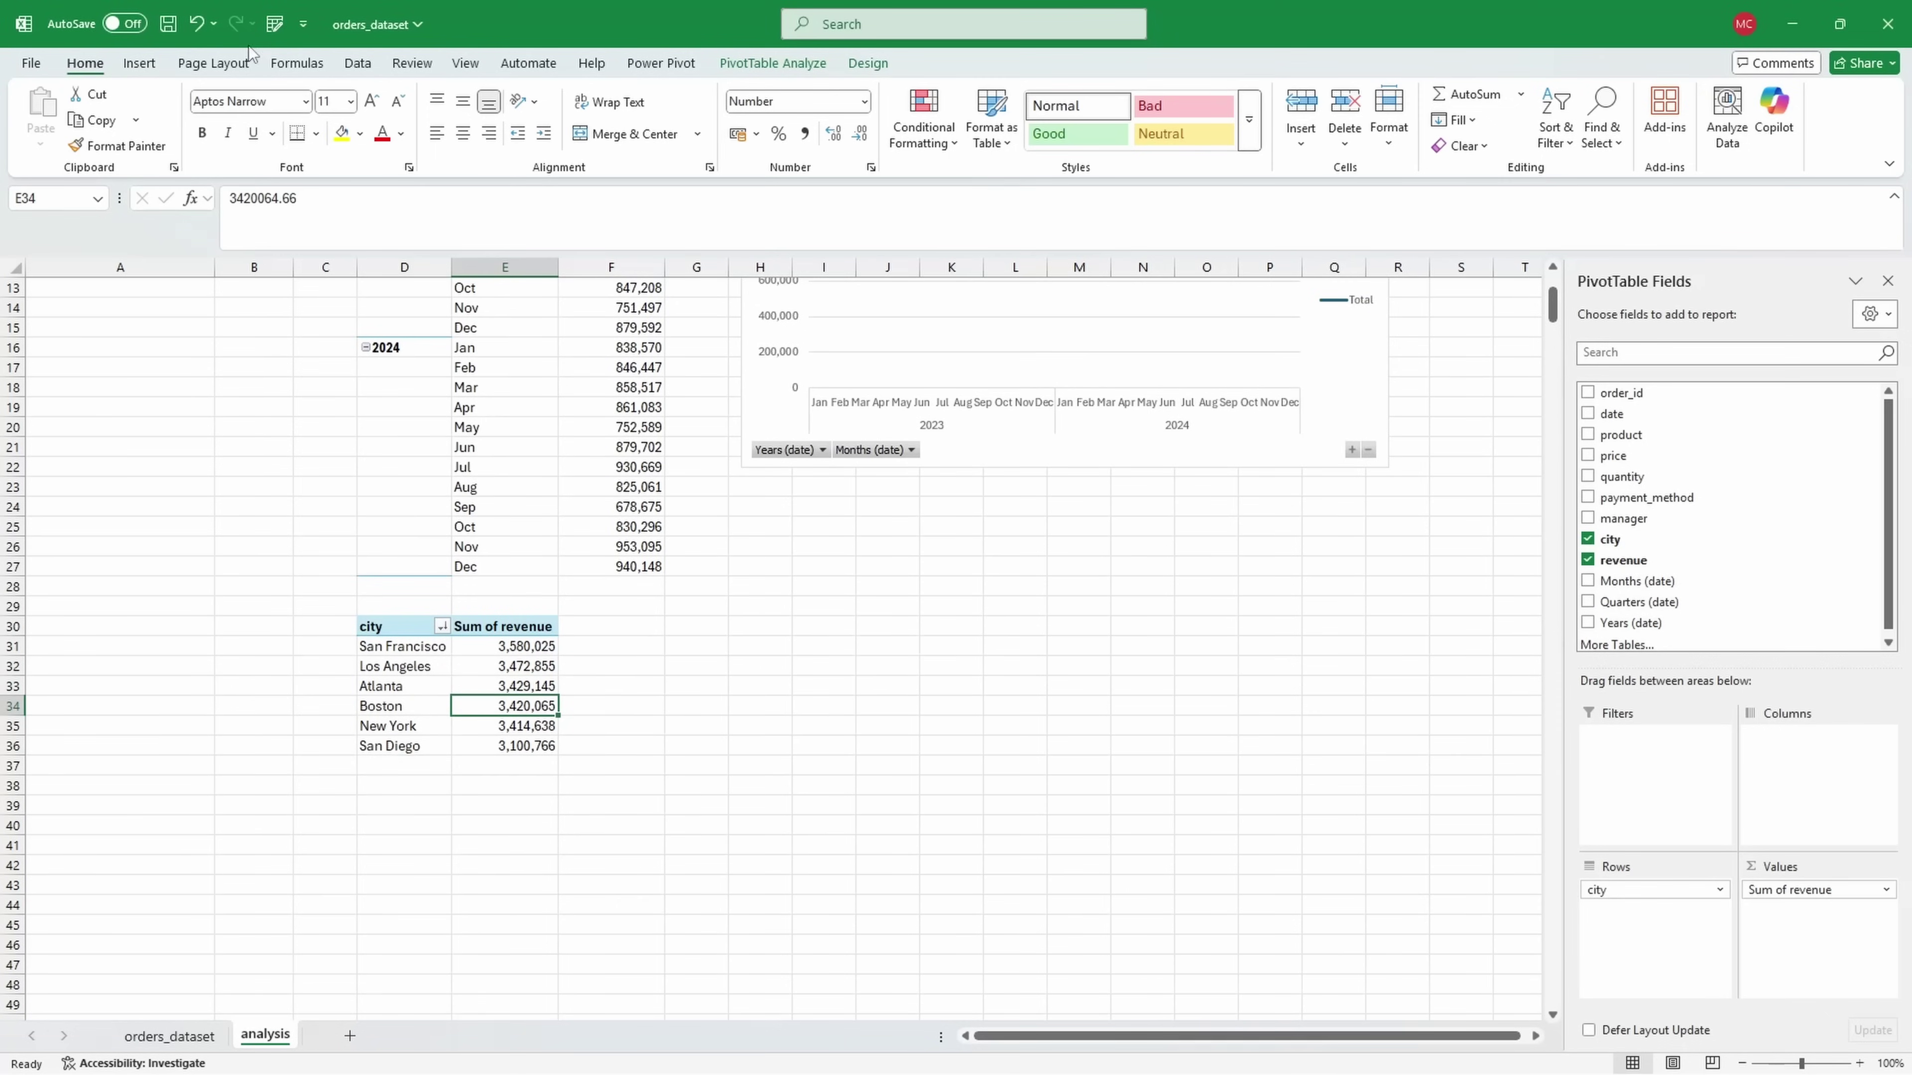
Step: Insert a clustered column chart of revenue by city, moved near G28 and enlarged down to row 45
{"action": "left_click", "coordinate": [139, 63]}
{"action": "left_click", "coordinate": [721, 97]}
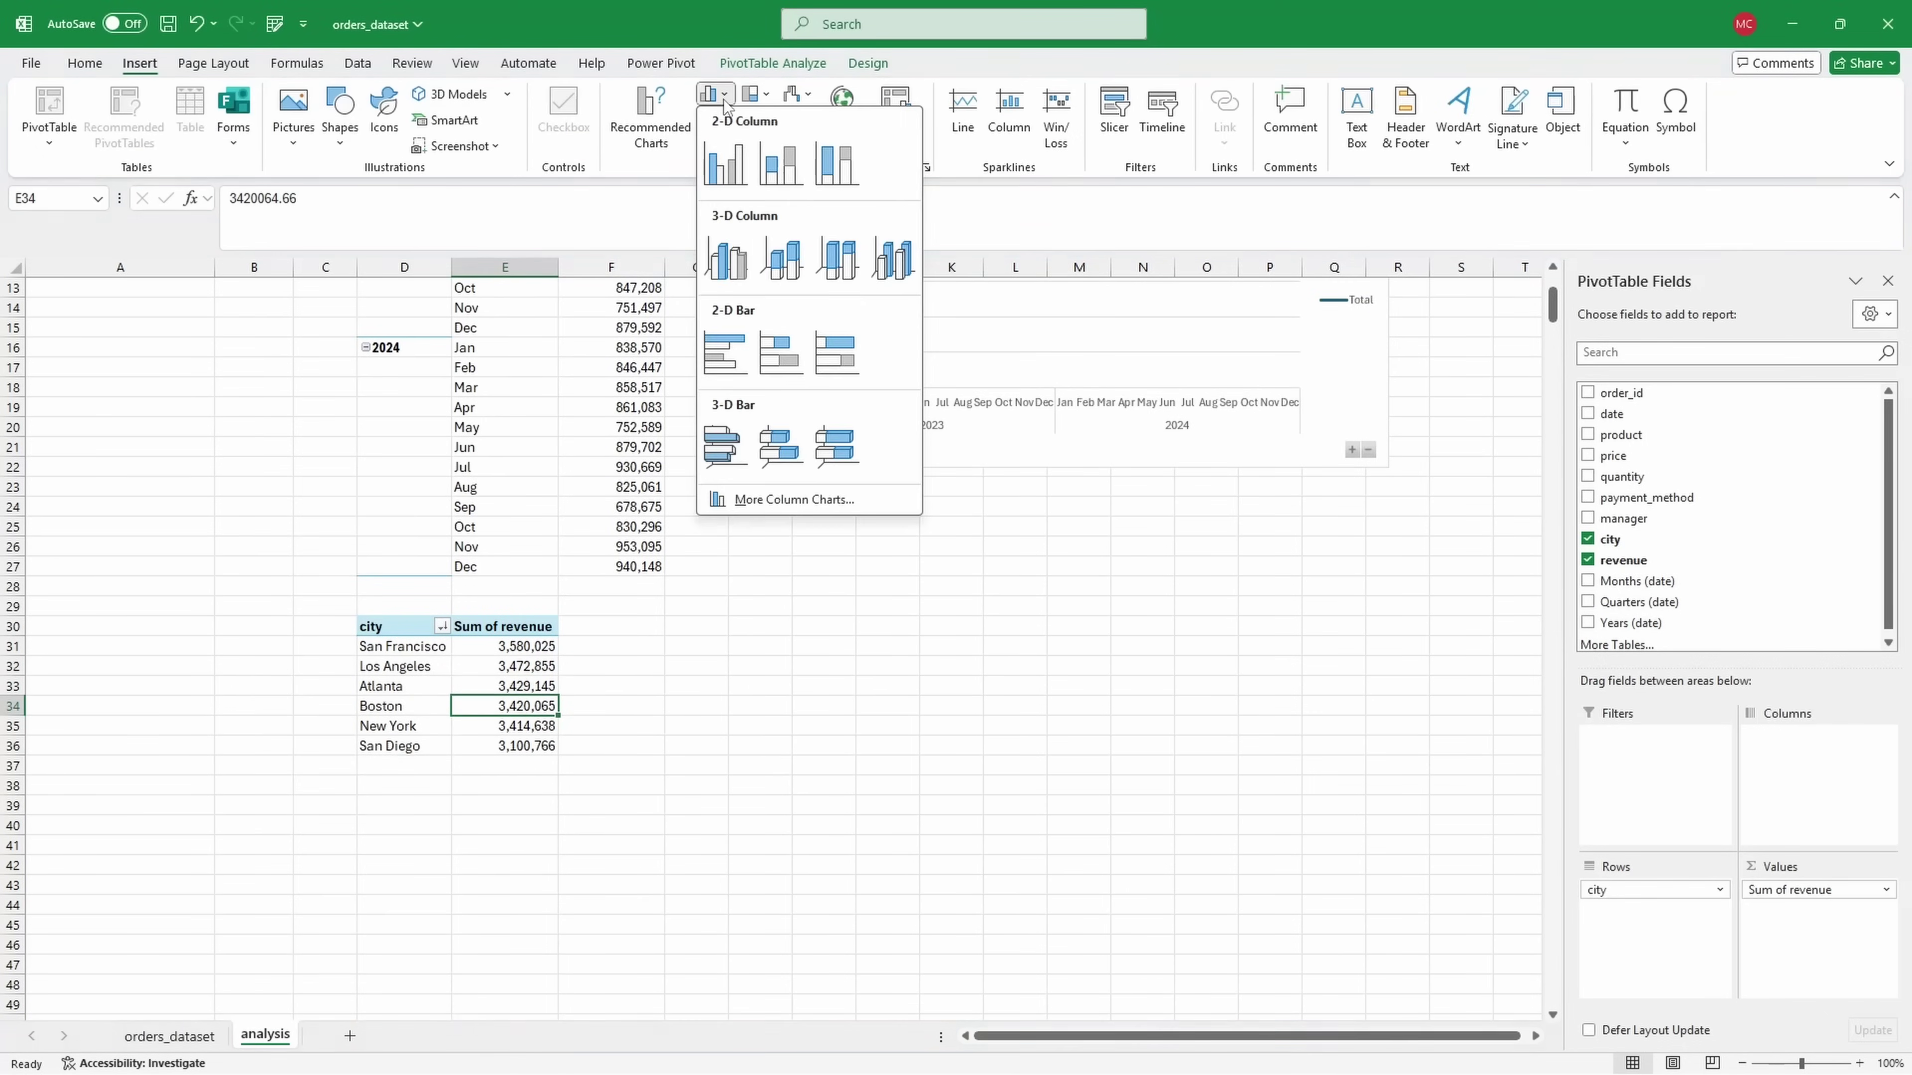
{"action": "left_click", "coordinate": [724, 164]}
{"action": "left_click_drag", "start_coordinate": [818, 503], "coordinate": [961, 563]}
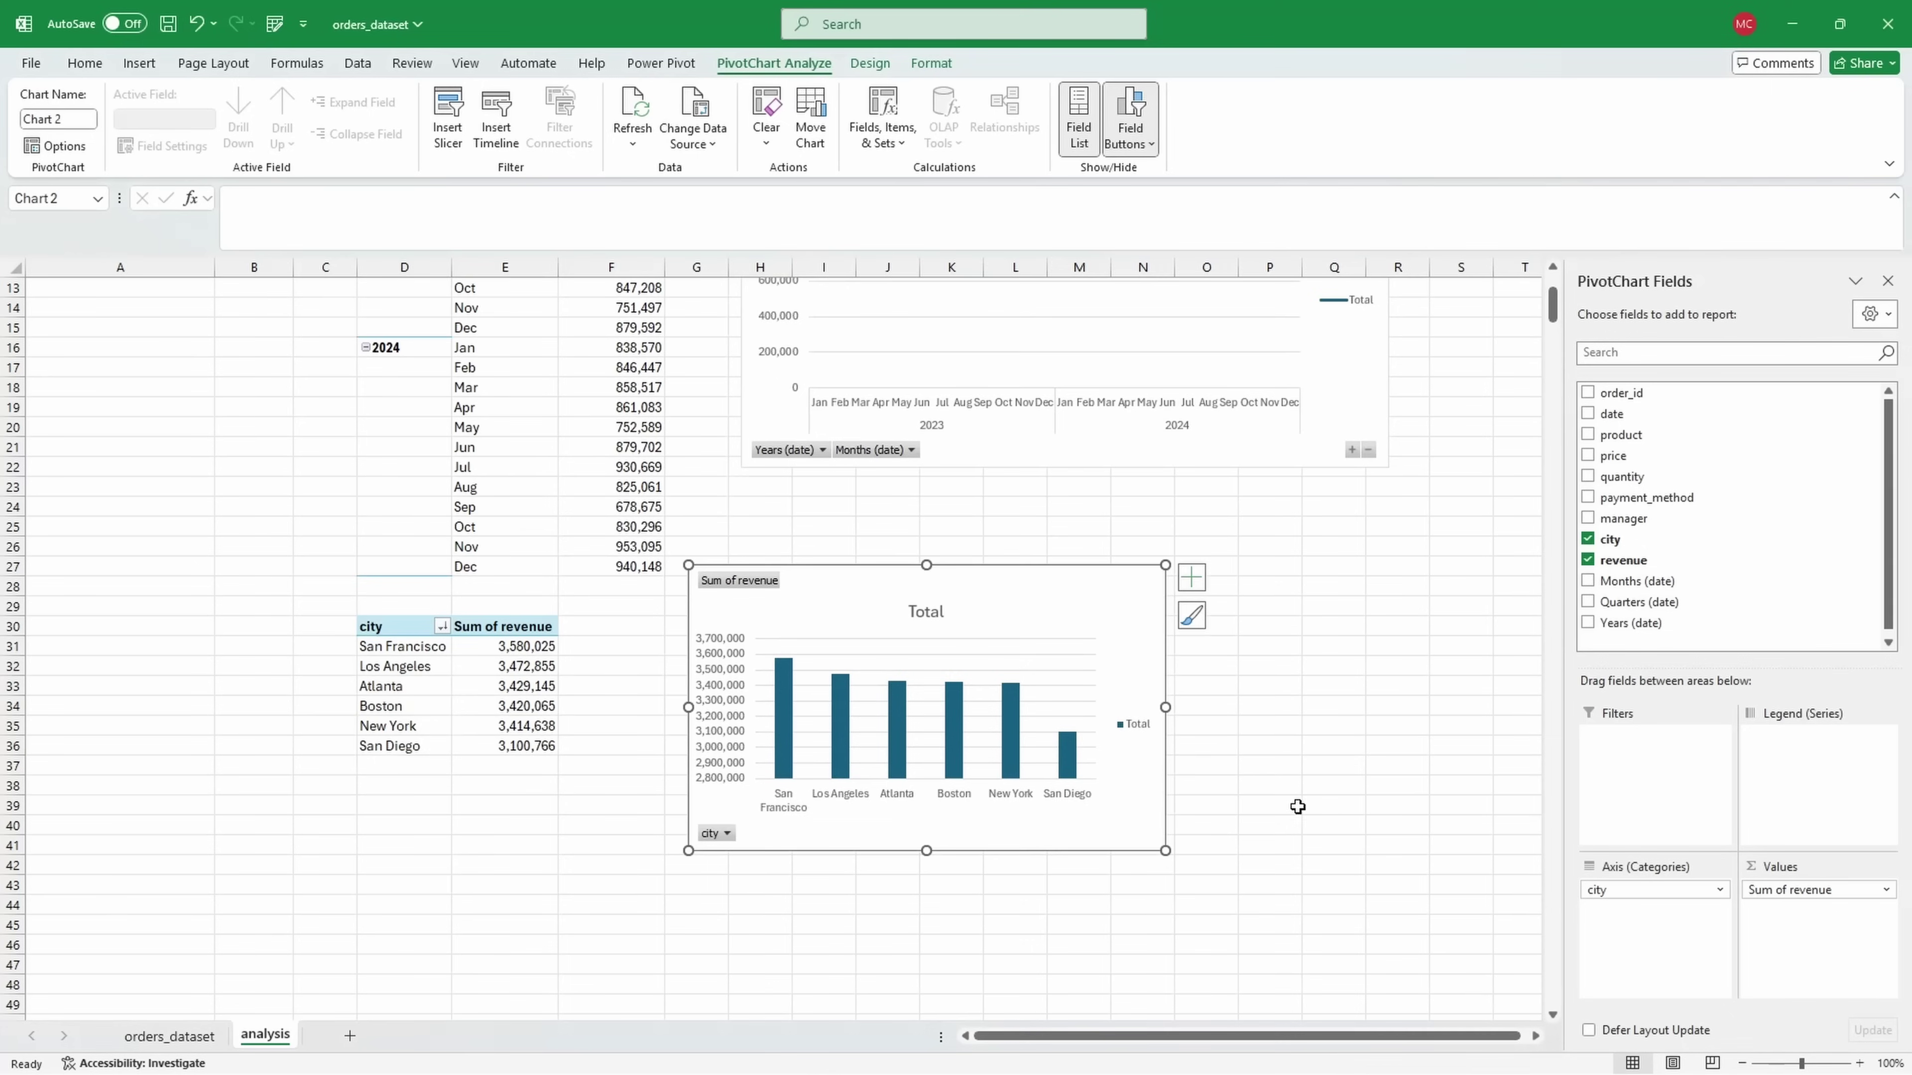
{"action": "left_click_drag", "start_coordinate": [1169, 713], "coordinate": [1316, 713]}
{"action": "left_click_drag", "start_coordinate": [1316, 852], "coordinate": [1316, 931]}
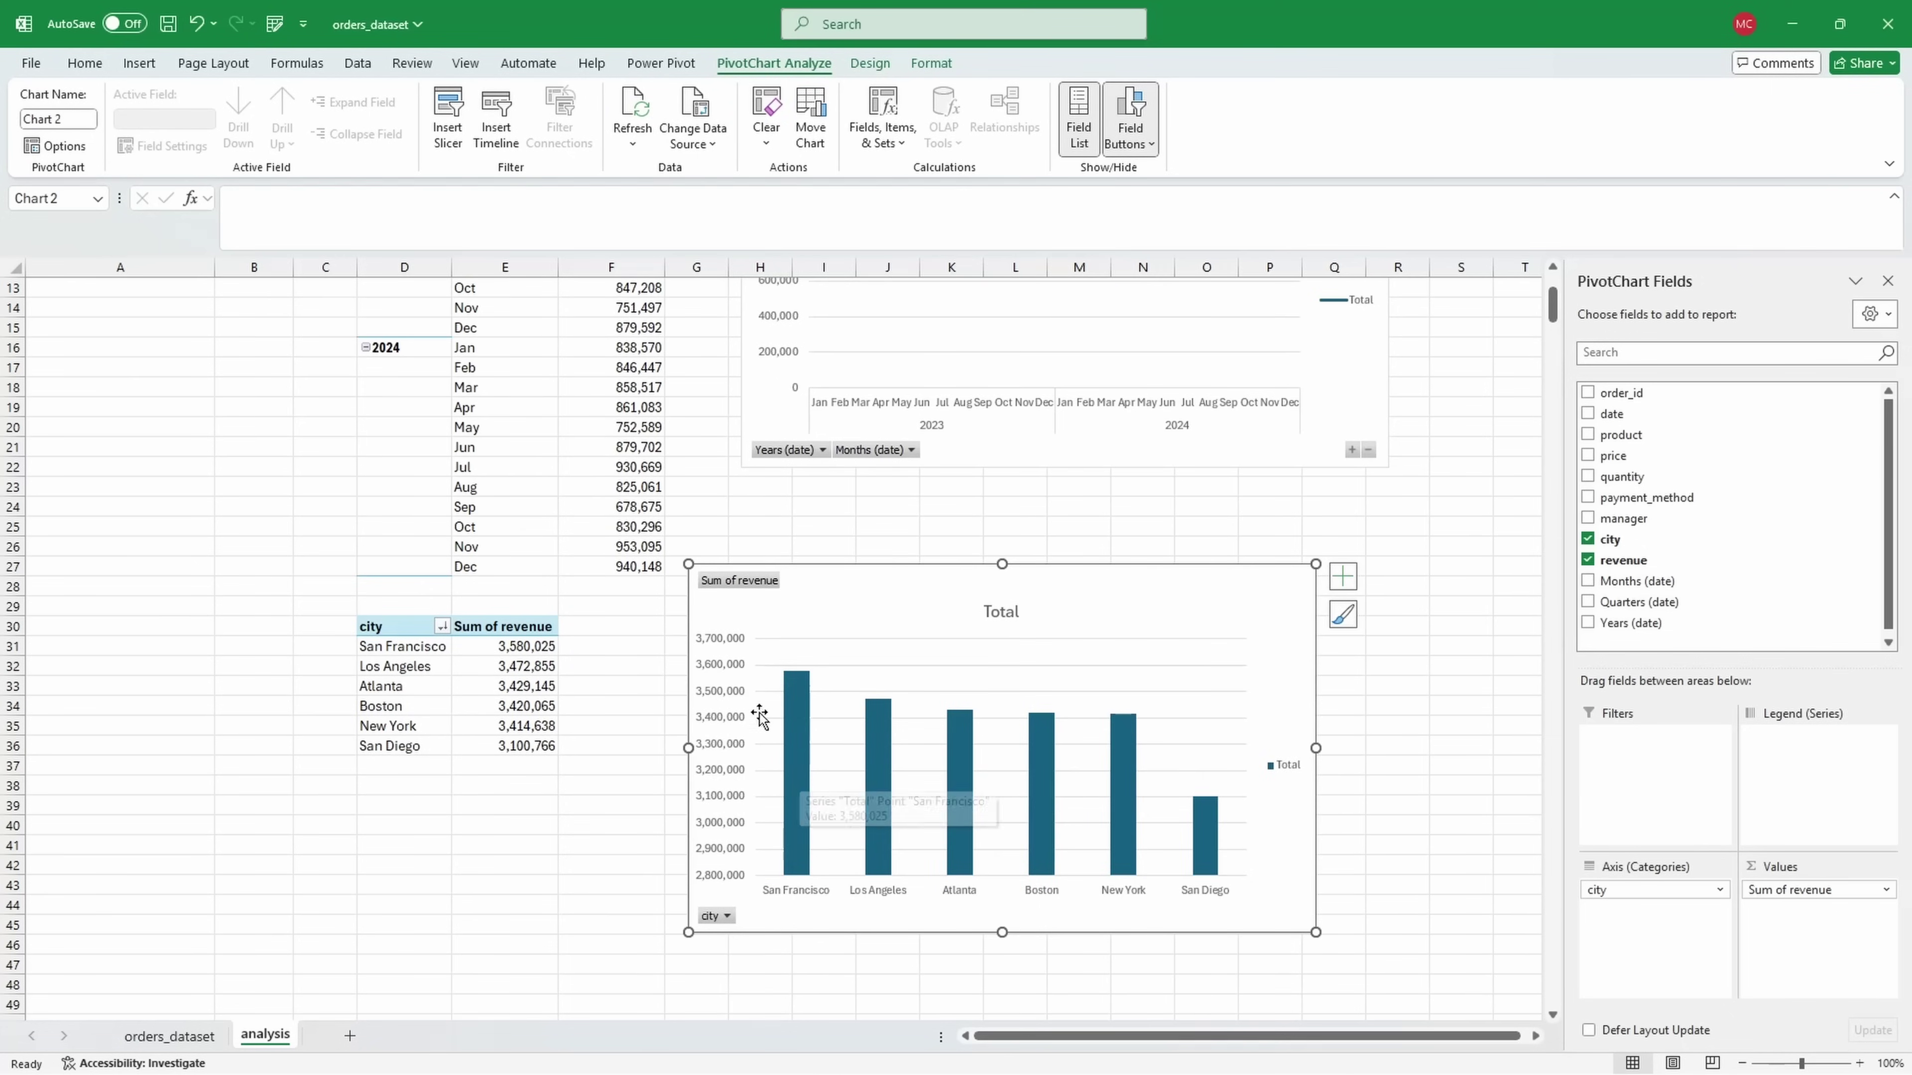
Step: Leave the chart and select the revenue-by-city pivot table
{"action": "scroll", "coordinate": [594, 711], "scroll_direction": "up", "scroll_amount": 4}
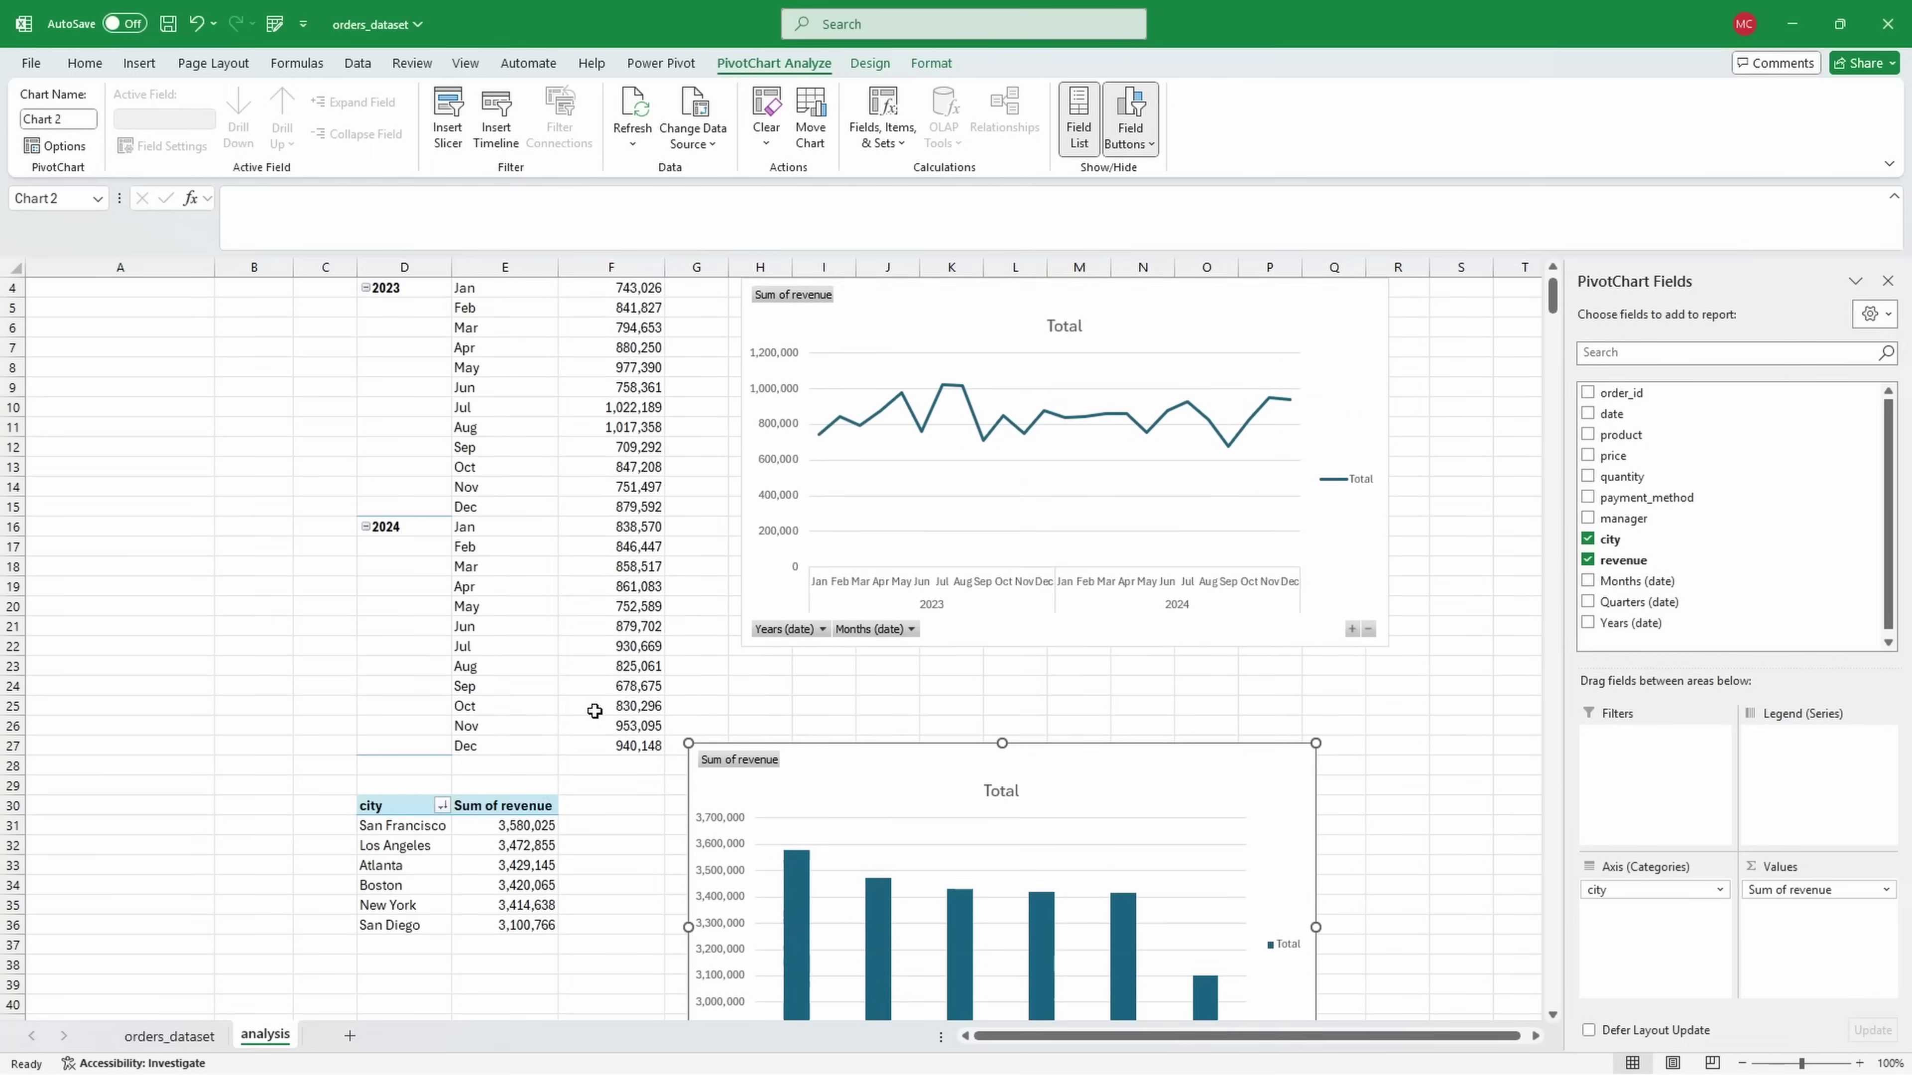
{"action": "left_click_drag", "start_coordinate": [140, 288], "coordinate": [128, 332]}
{"action": "left_click", "coordinate": [120, 367]}
{"action": "left_click", "coordinate": [142, 310]}
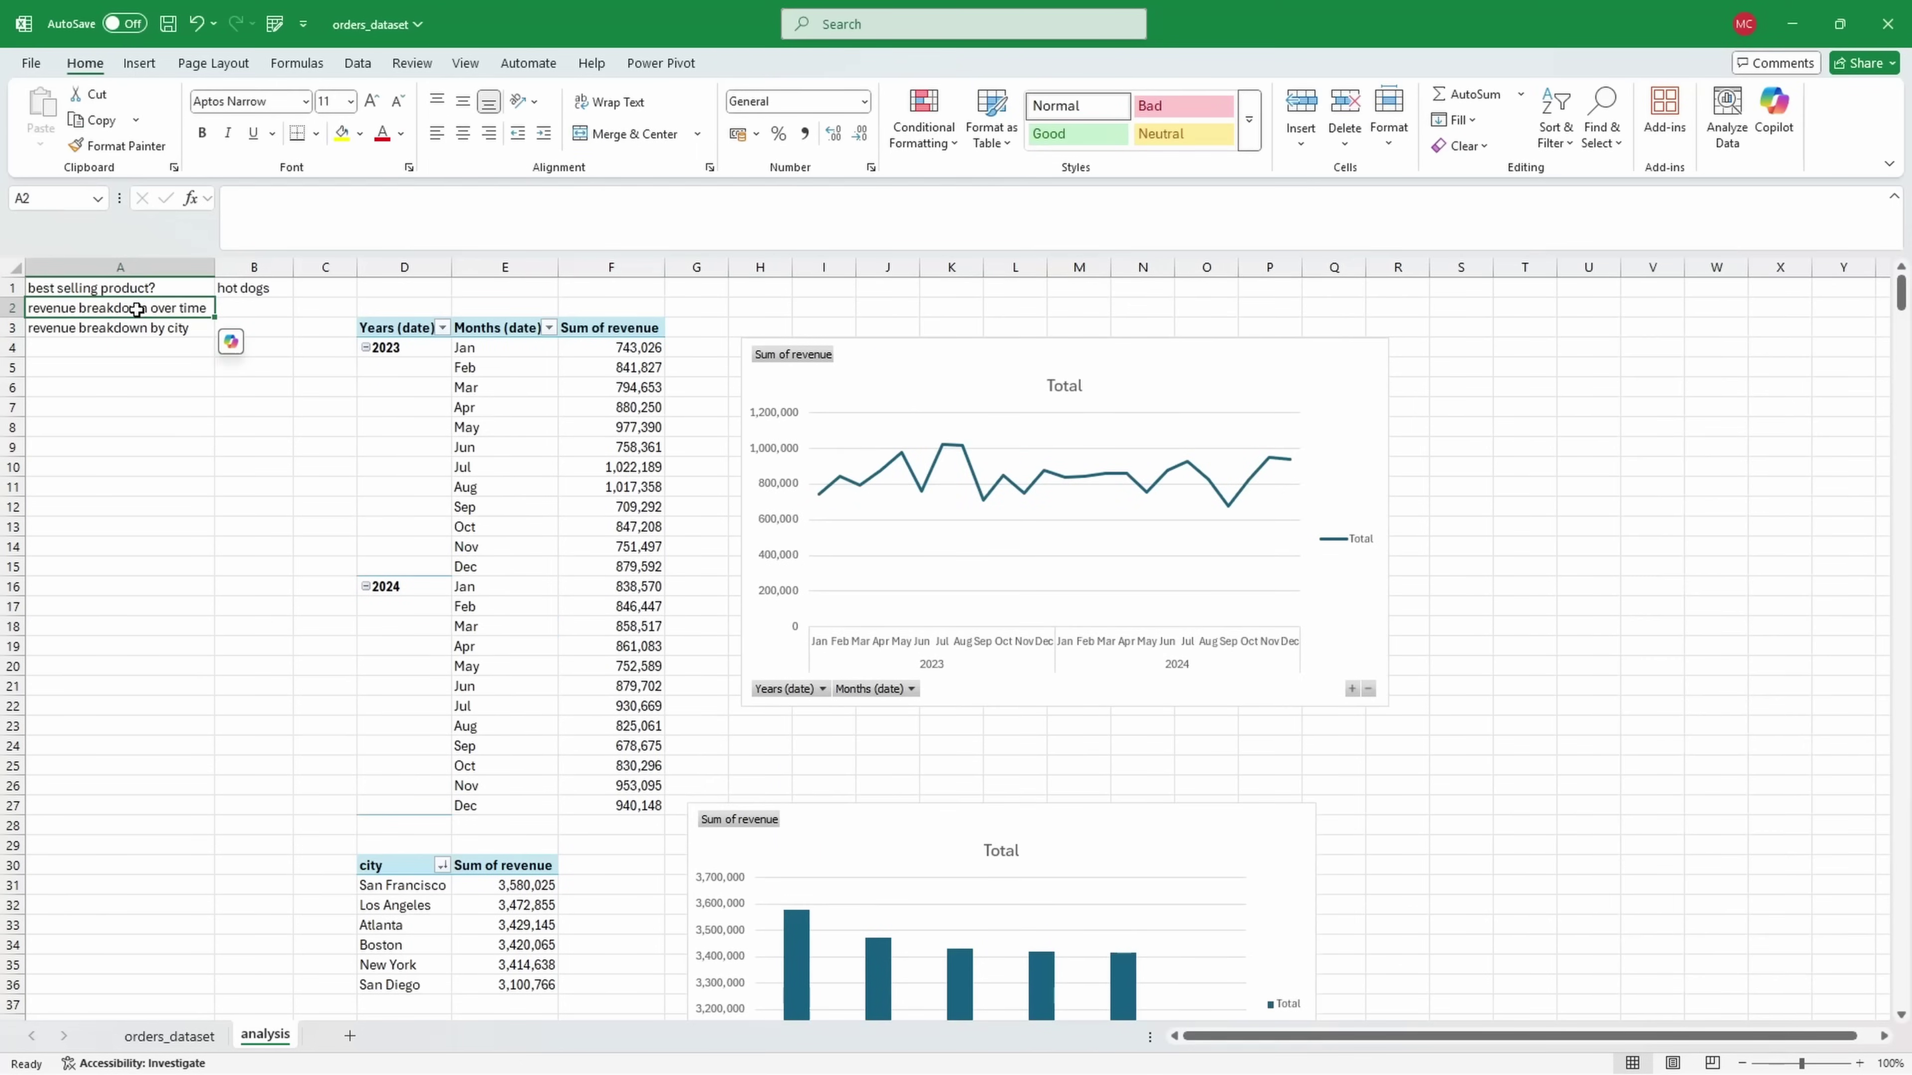
{"action": "scroll", "coordinate": [334, 744], "scroll_direction": "down", "scroll_amount": 5}
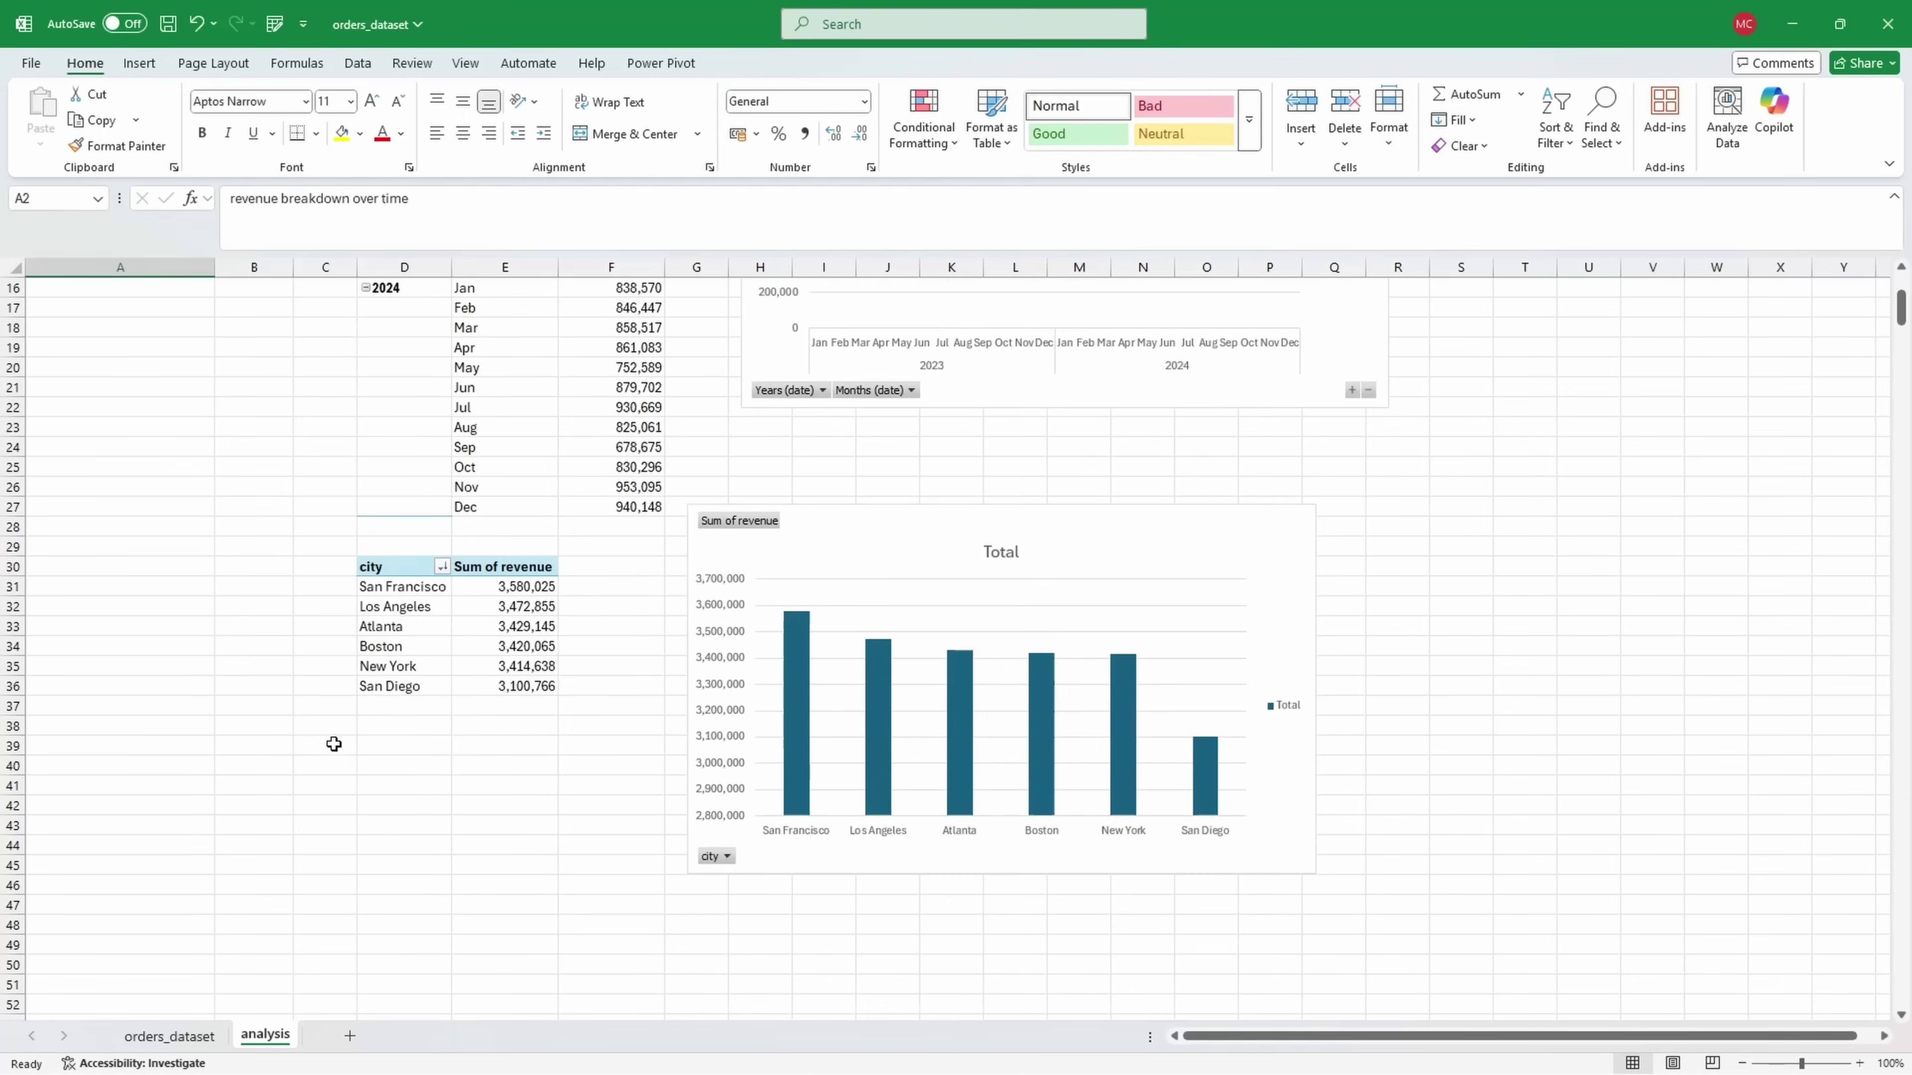
{"action": "left_click", "coordinate": [394, 566]}
Step: Copy the entire city pivot table and paste it at D50
{"action": "left_click", "coordinate": [772, 63]}
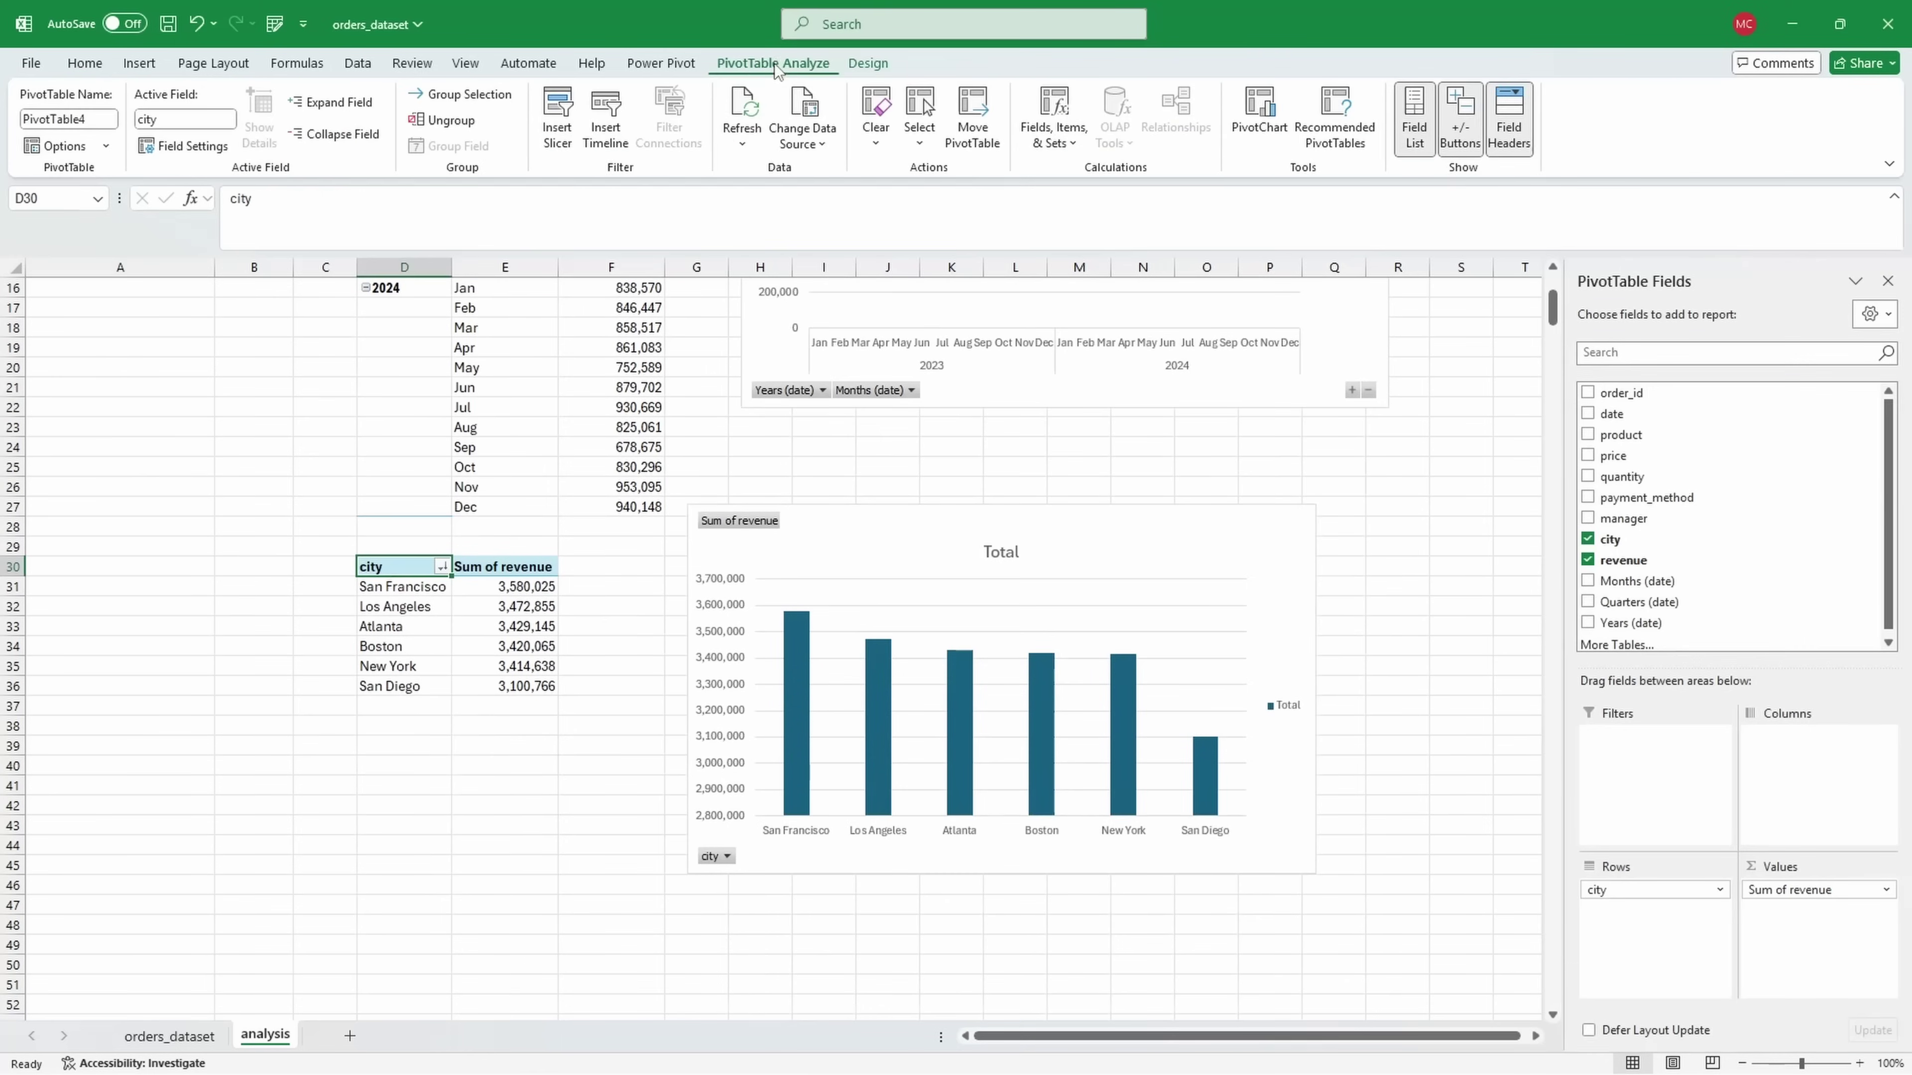
{"action": "left_click", "coordinate": [914, 142]}
{"action": "left_click", "coordinate": [934, 263]}
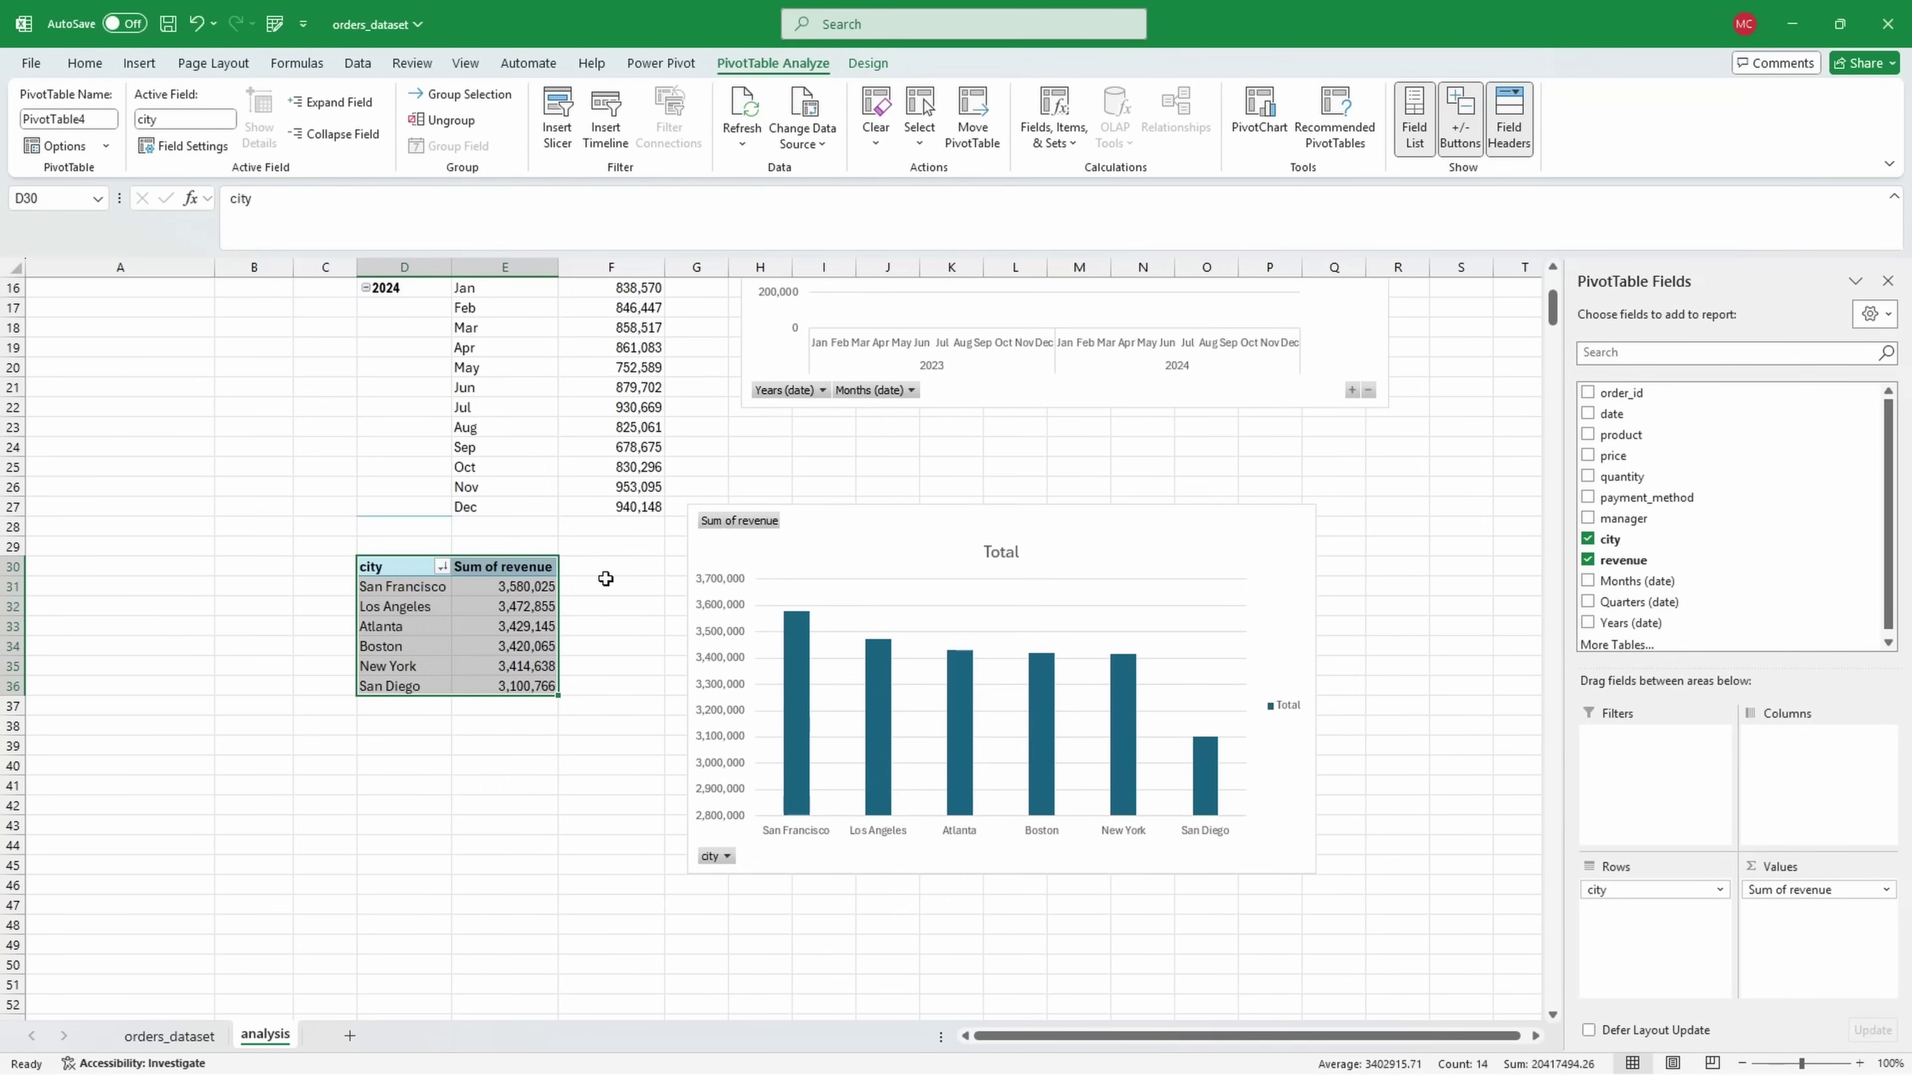
{"action": "key", "text": "ctrl+c"}
{"action": "scroll", "coordinate": [491, 871], "scroll_direction": "down", "scroll_amount": 6}
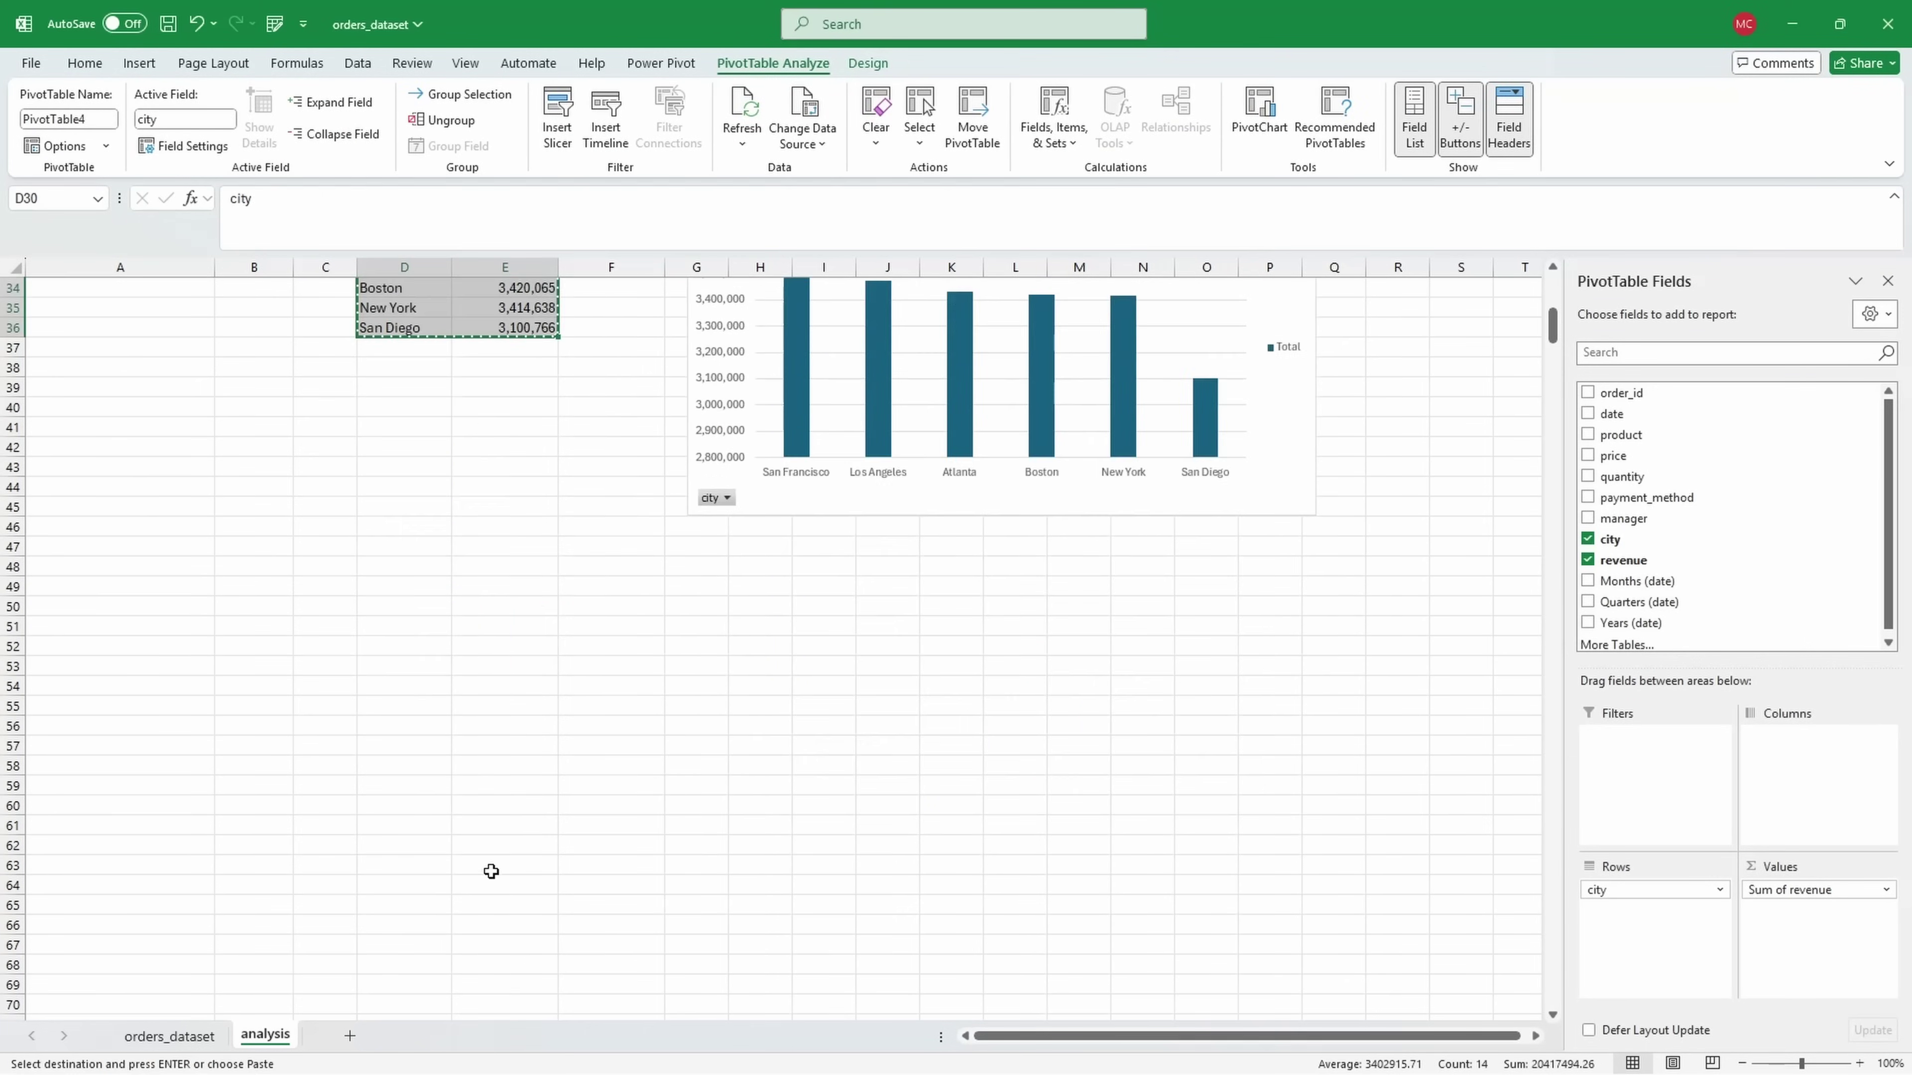
{"action": "left_click", "coordinate": [386, 602]}
{"action": "key", "text": "ctrl+v"}
Step: Put cities in the copy's columns and dates in its rows, expanding every year to months
{"action": "left_click", "coordinate": [511, 703]}
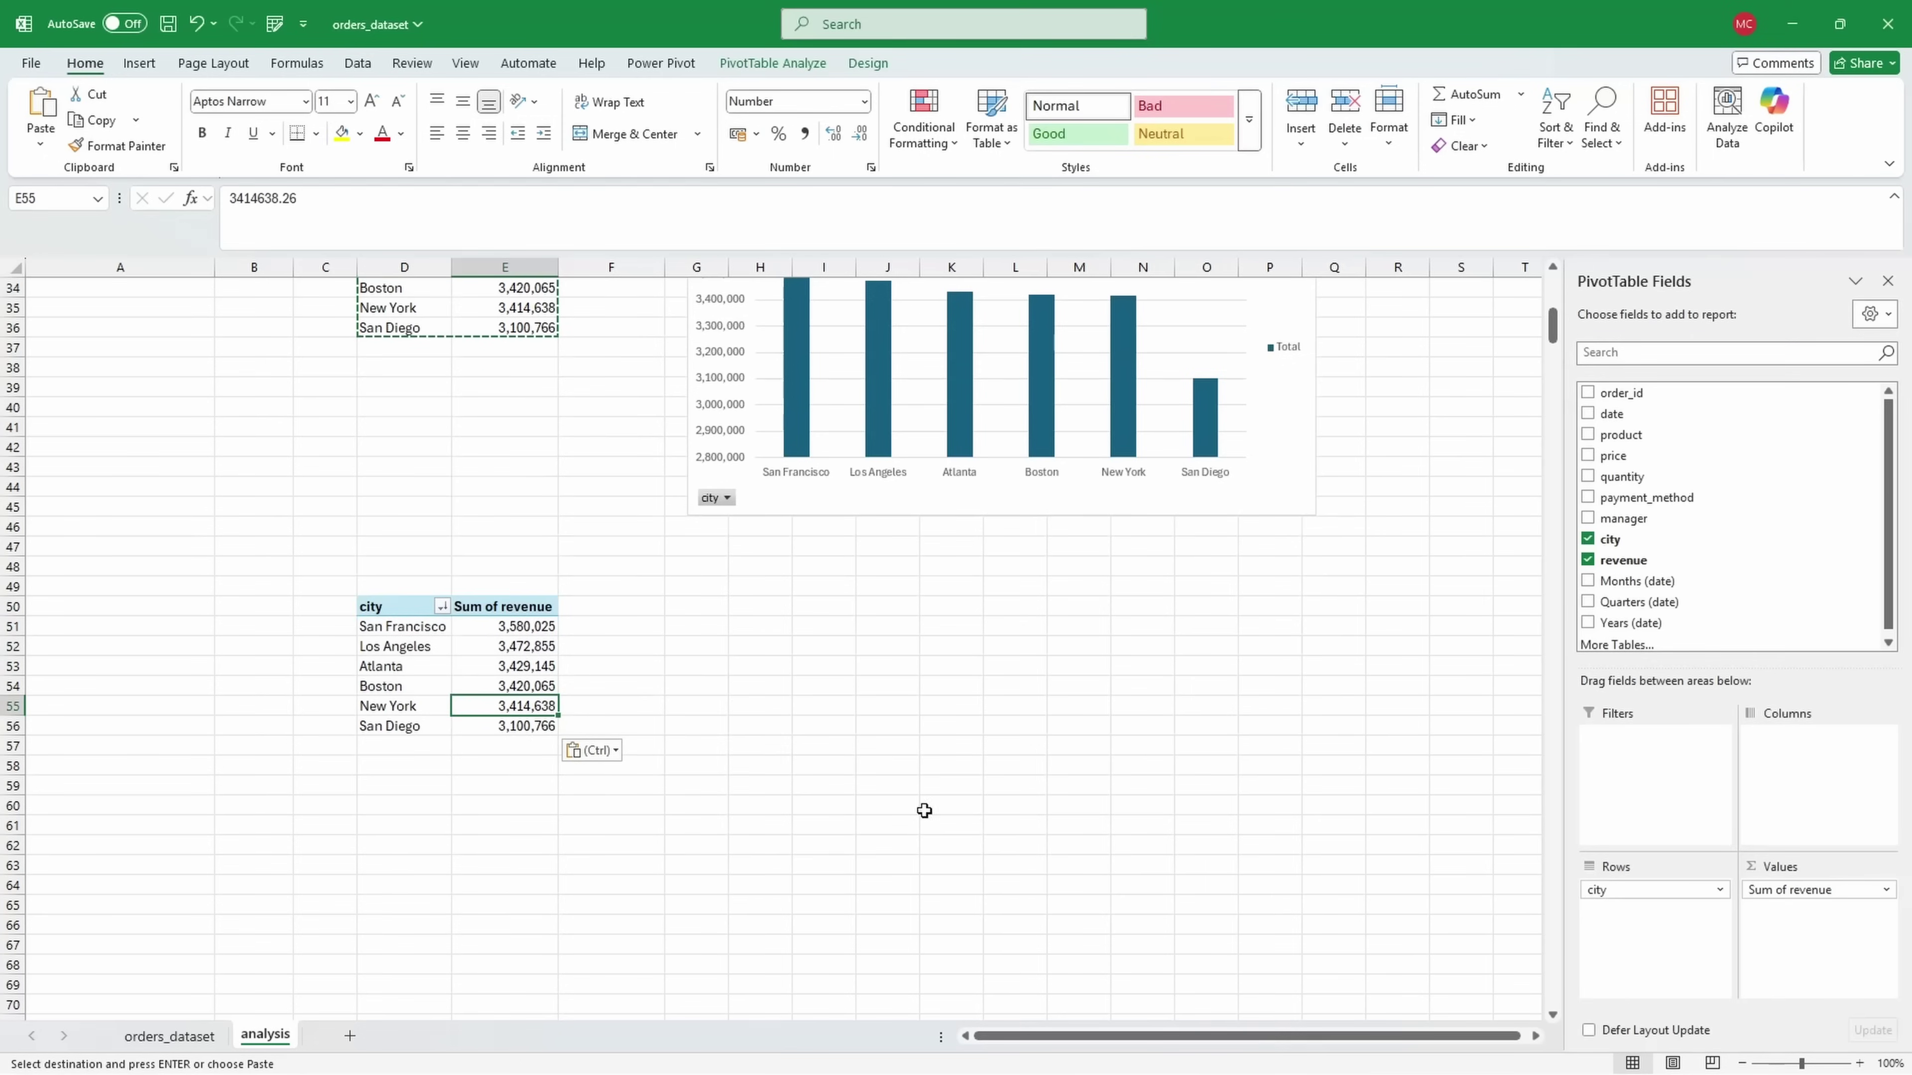
{"action": "left_click_drag", "start_coordinate": [1603, 891], "coordinate": [1844, 769]}
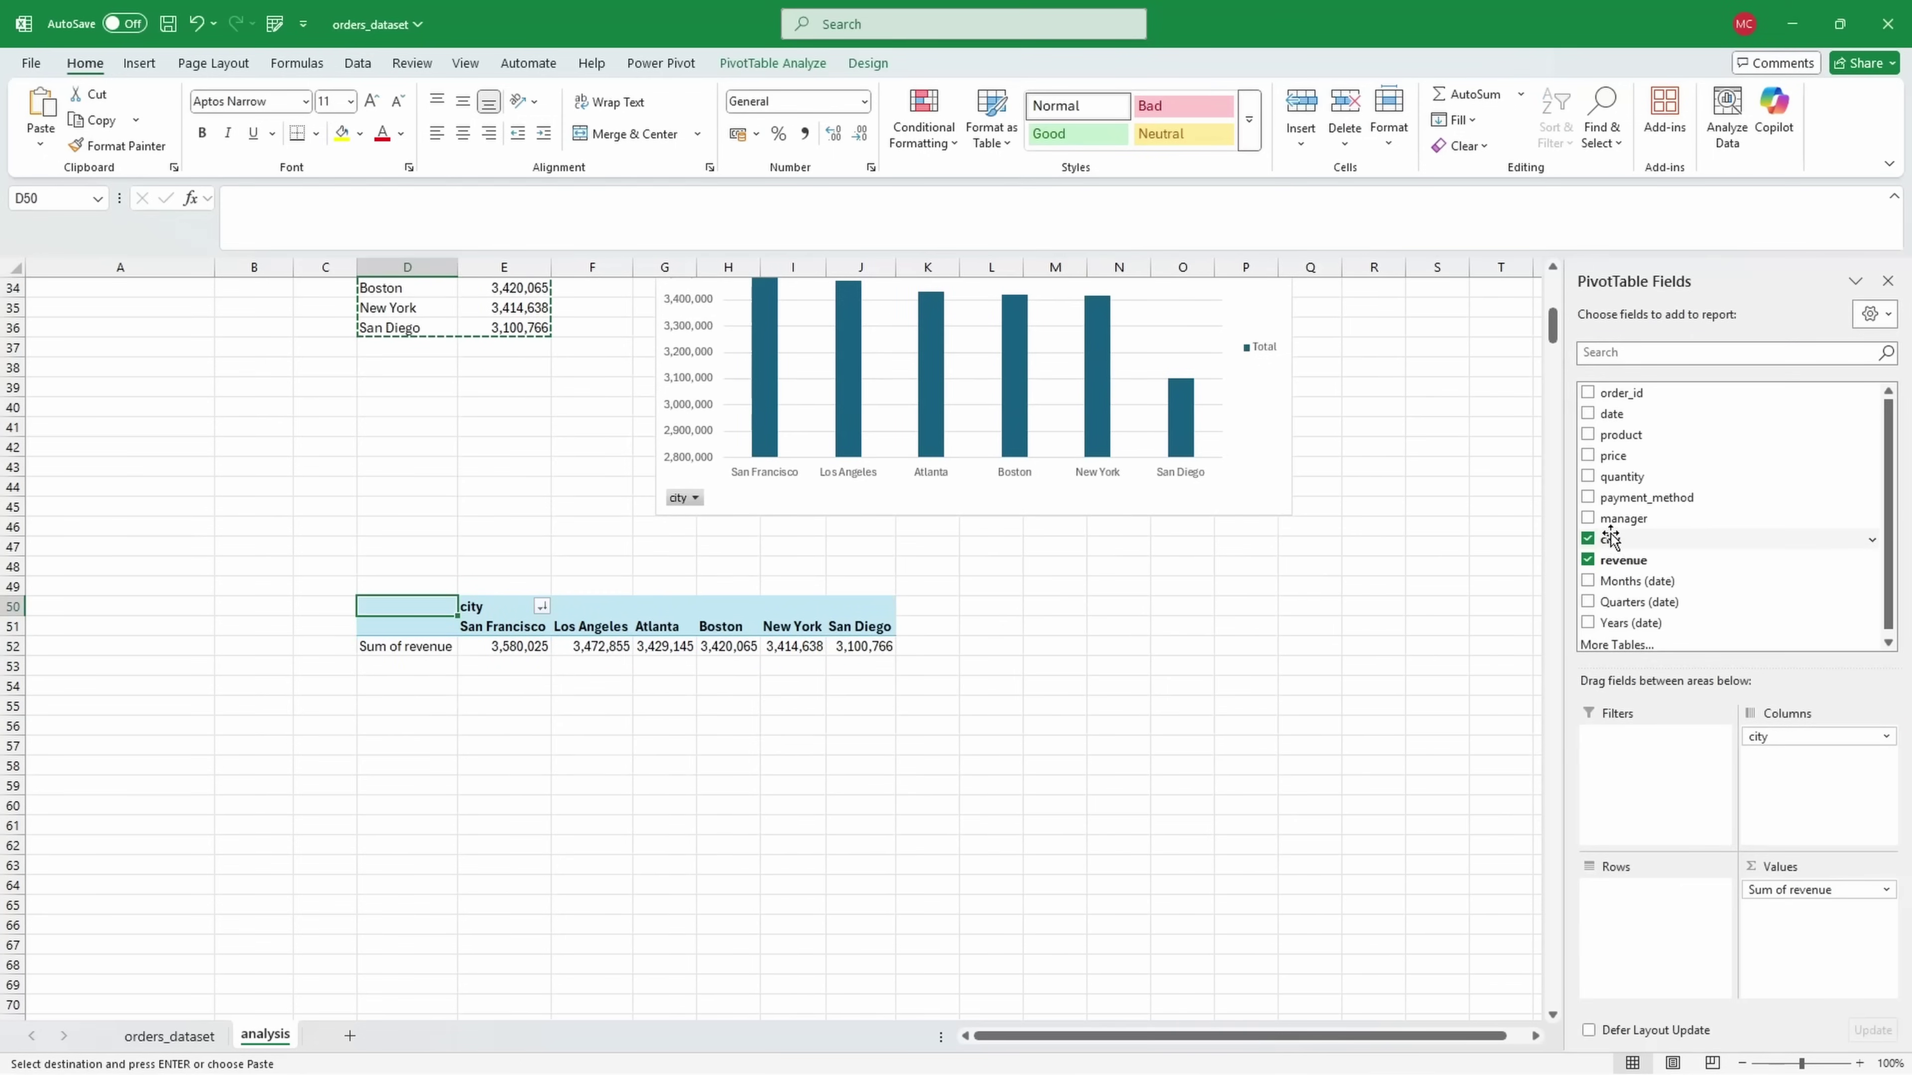
{"action": "left_click_drag", "start_coordinate": [1618, 413], "coordinate": [1649, 574]}
{"action": "right_click", "coordinate": [413, 655]}
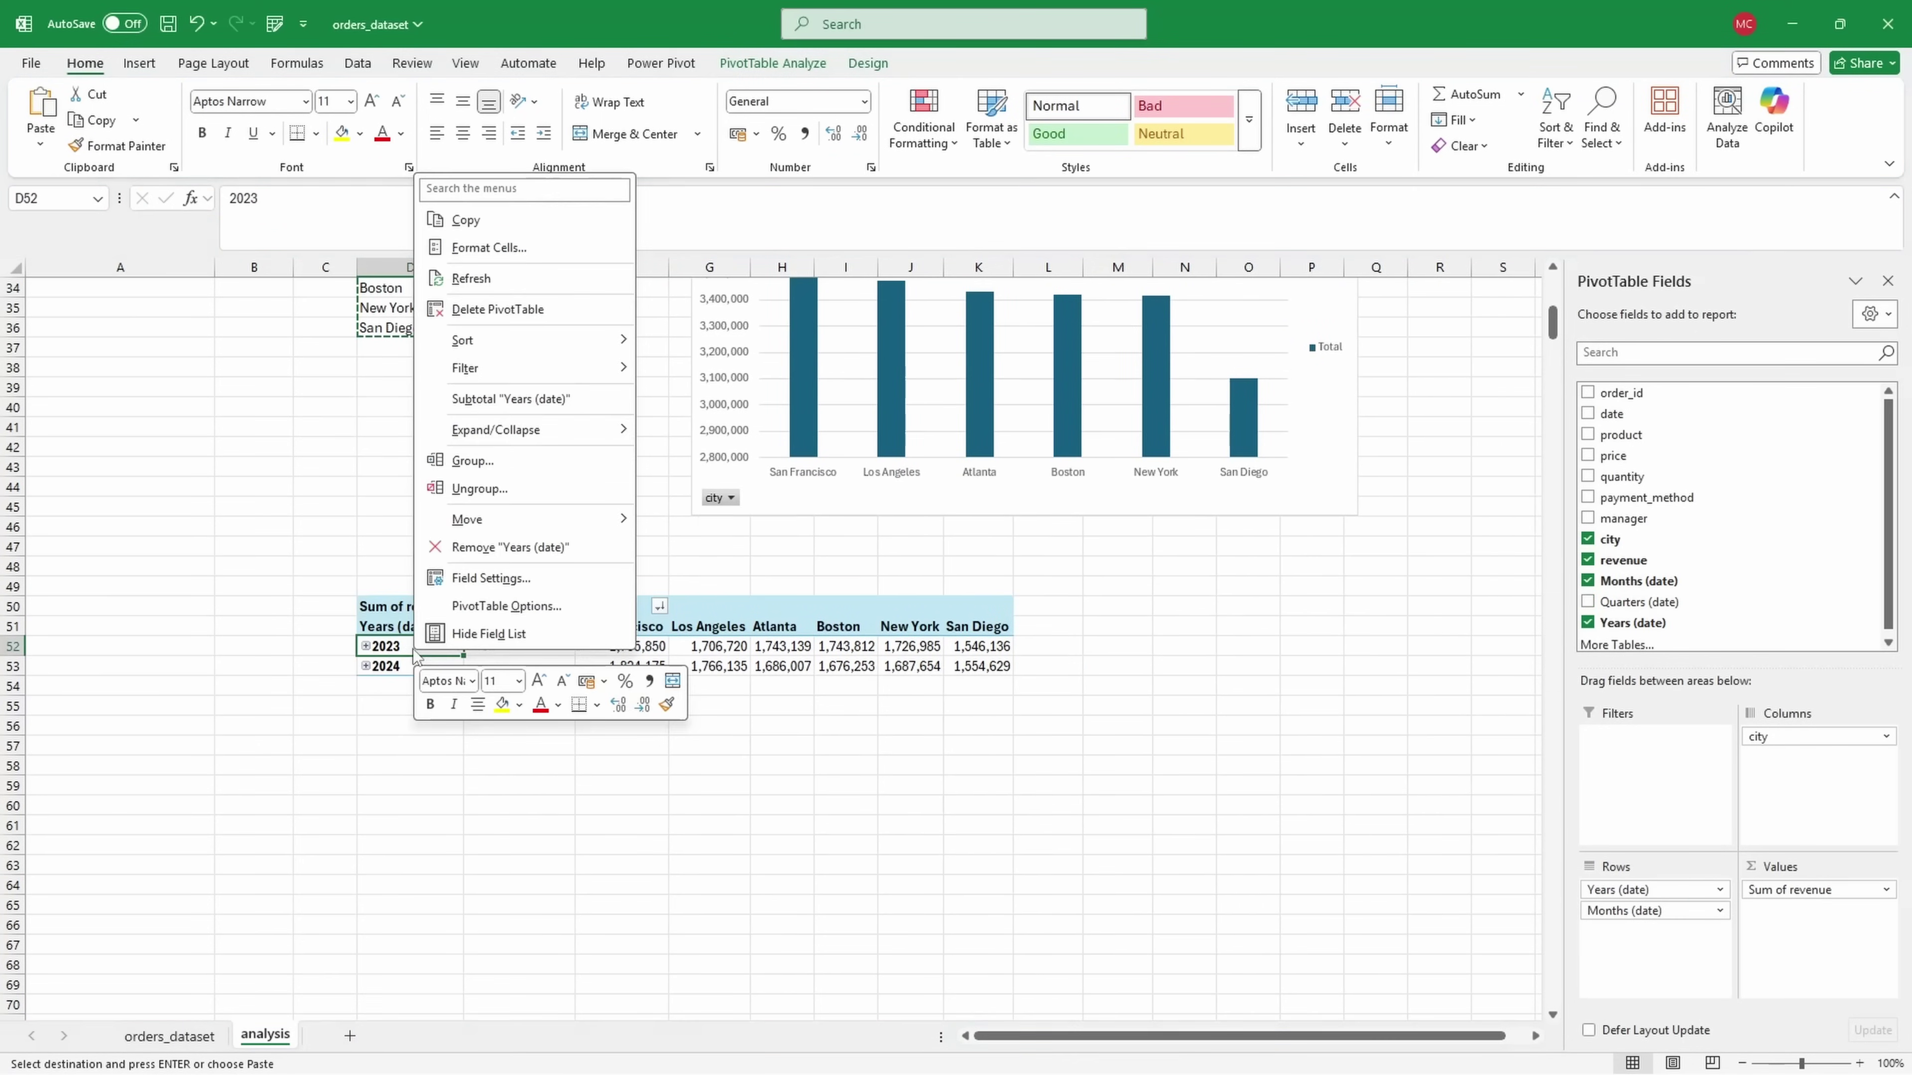
{"action": "mouse_move", "coordinate": [550, 433]}
{"action": "left_click", "coordinate": [693, 491]}
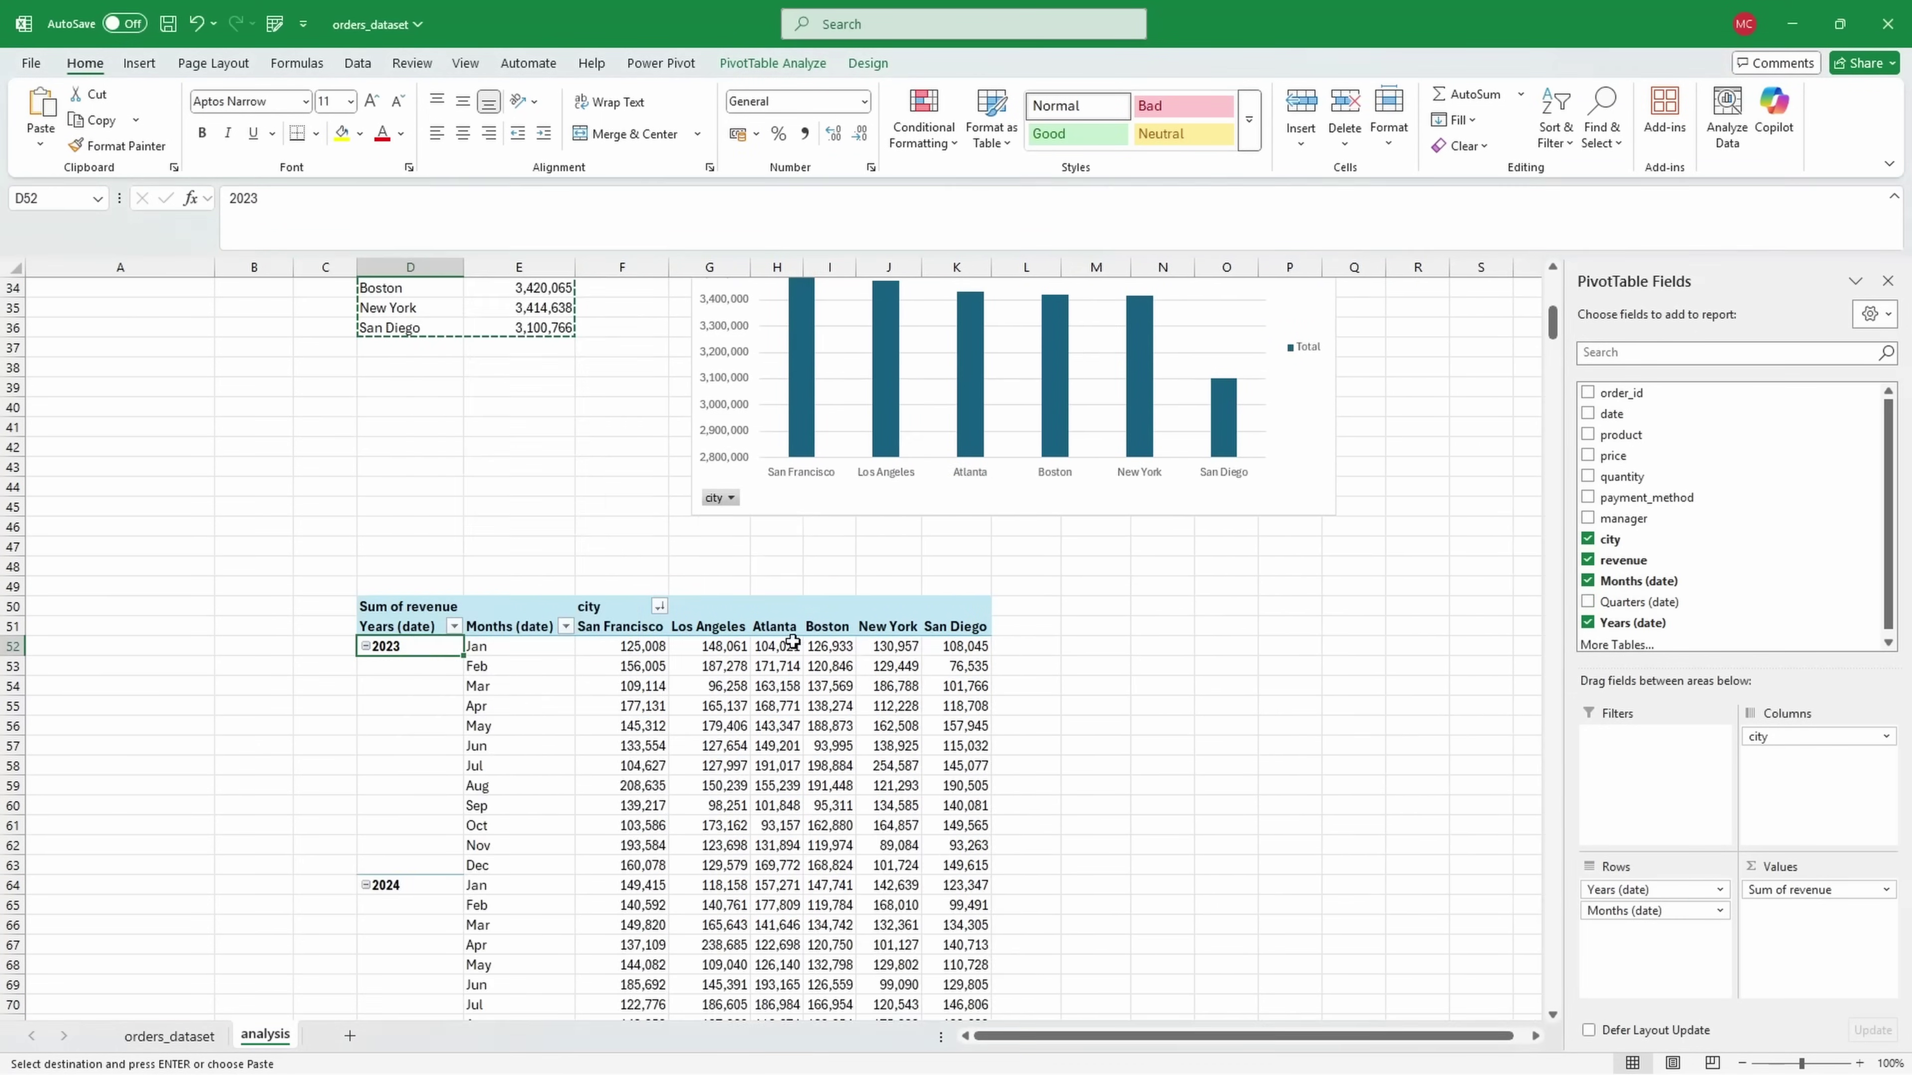
{"action": "scroll", "coordinate": [749, 855], "scroll_direction": "down", "scroll_amount": 4}
{"action": "left_click", "coordinate": [747, 647]}
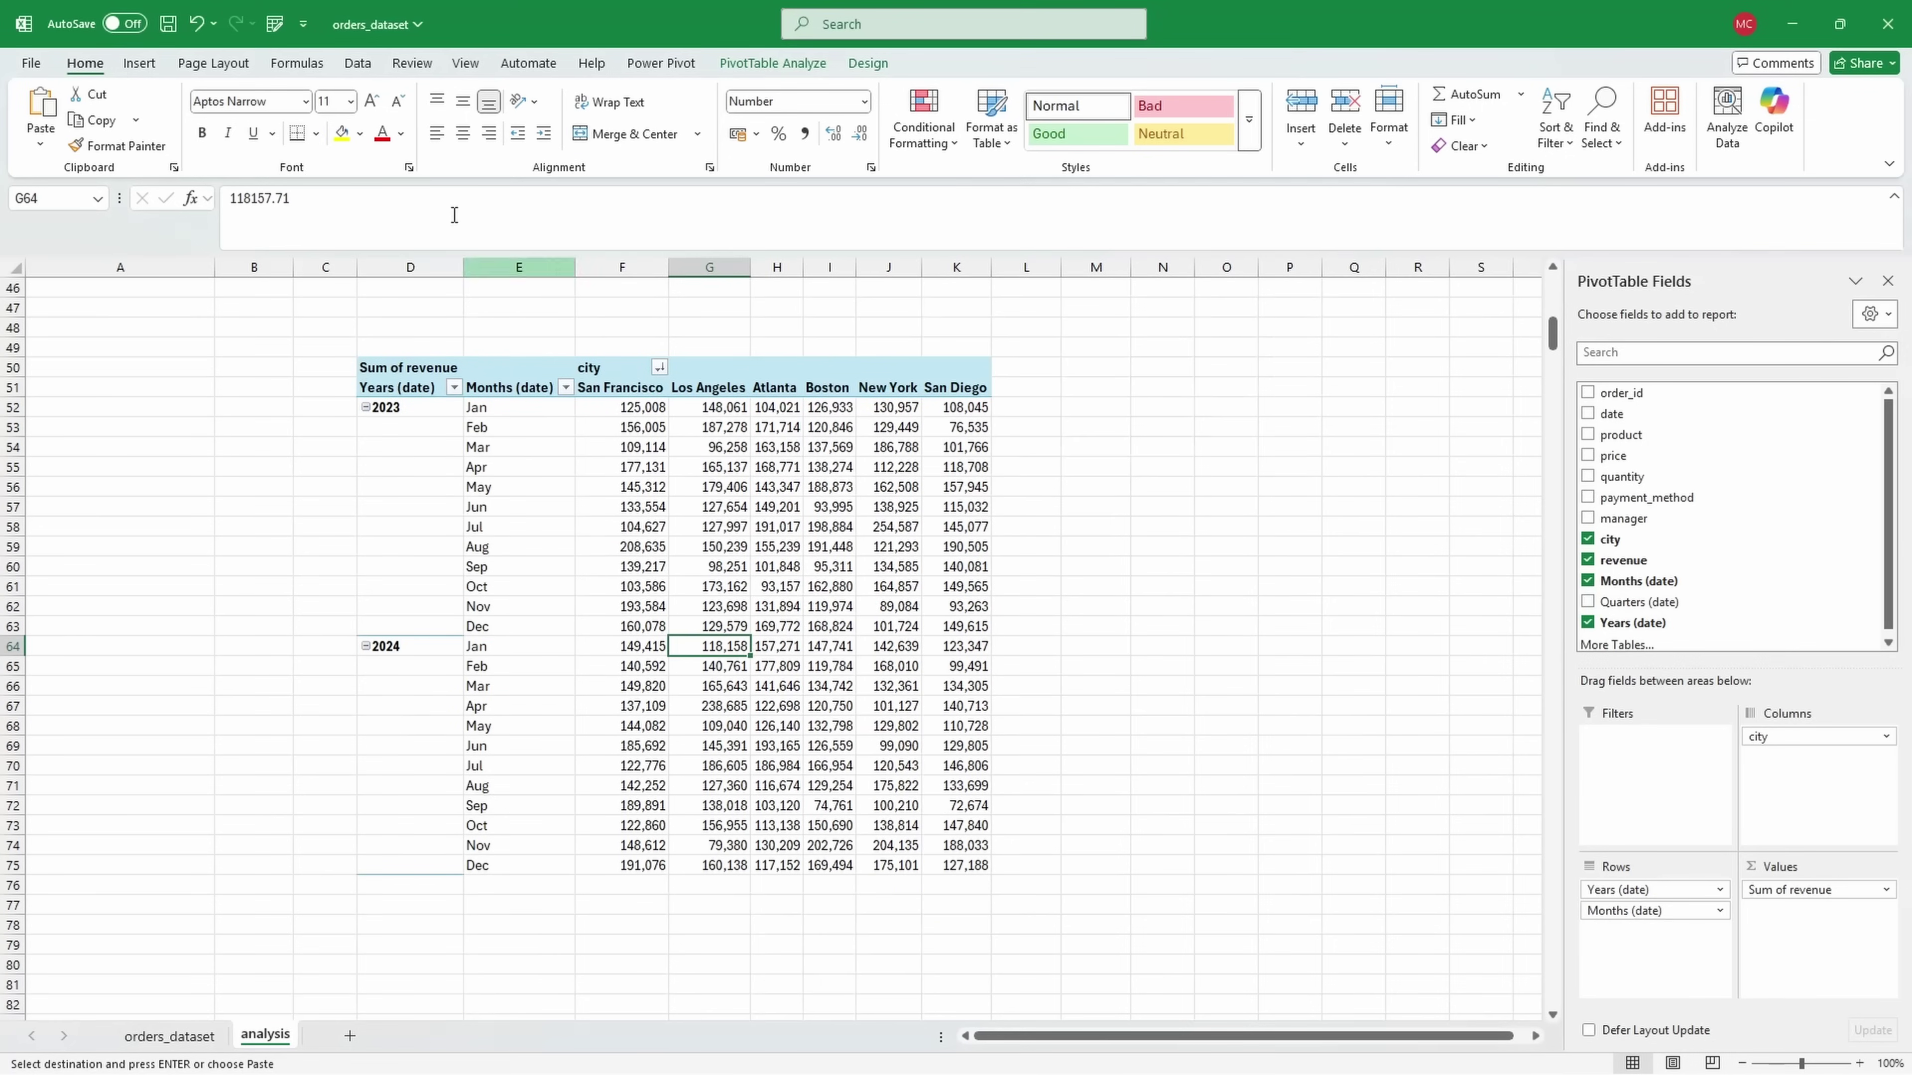
{"action": "scroll", "coordinate": [212, 72], "scroll_direction": "down", "scroll_amount": 1}
Step: Insert a line PivotChart and place it beside the new pivot table, wider and taller
{"action": "left_click", "coordinate": [710, 124]}
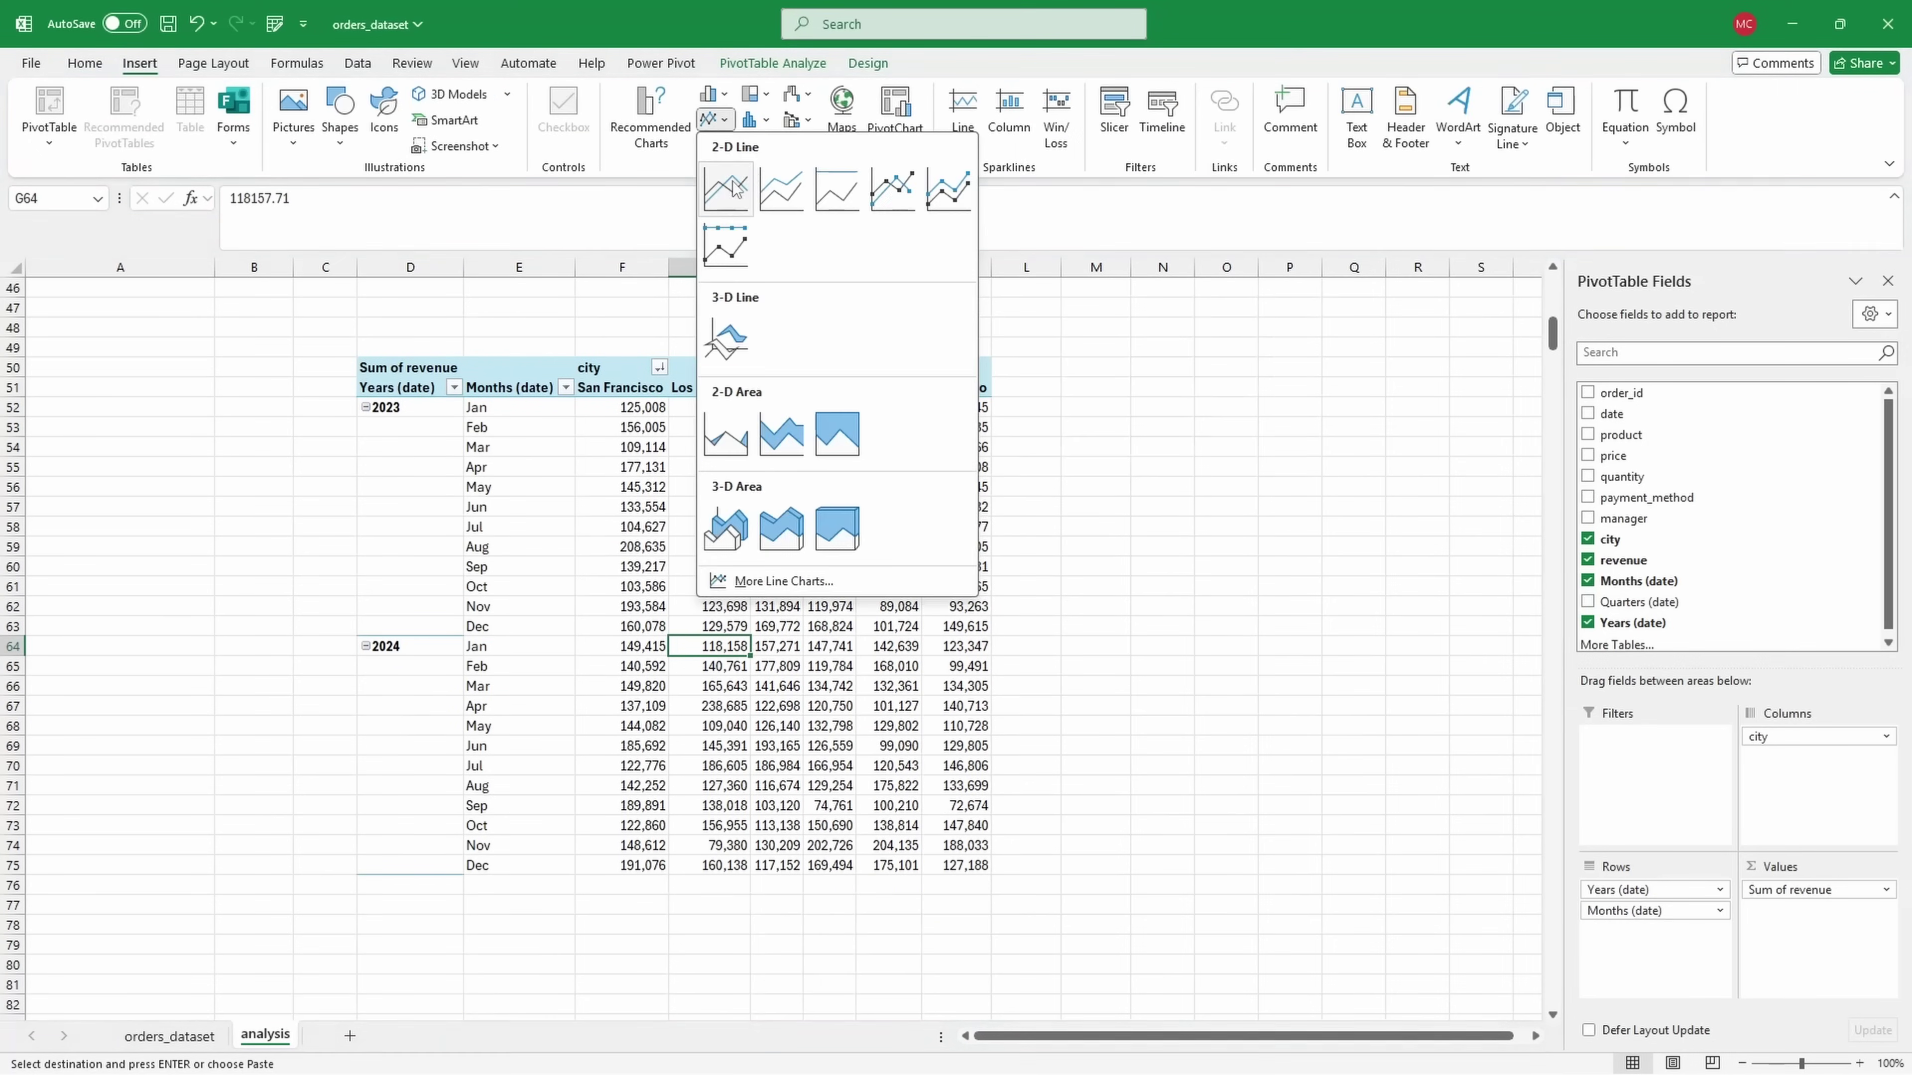
{"action": "left_click", "coordinate": [723, 190]}
{"action": "left_click_drag", "start_coordinate": [826, 517], "coordinate": [1263, 455]}
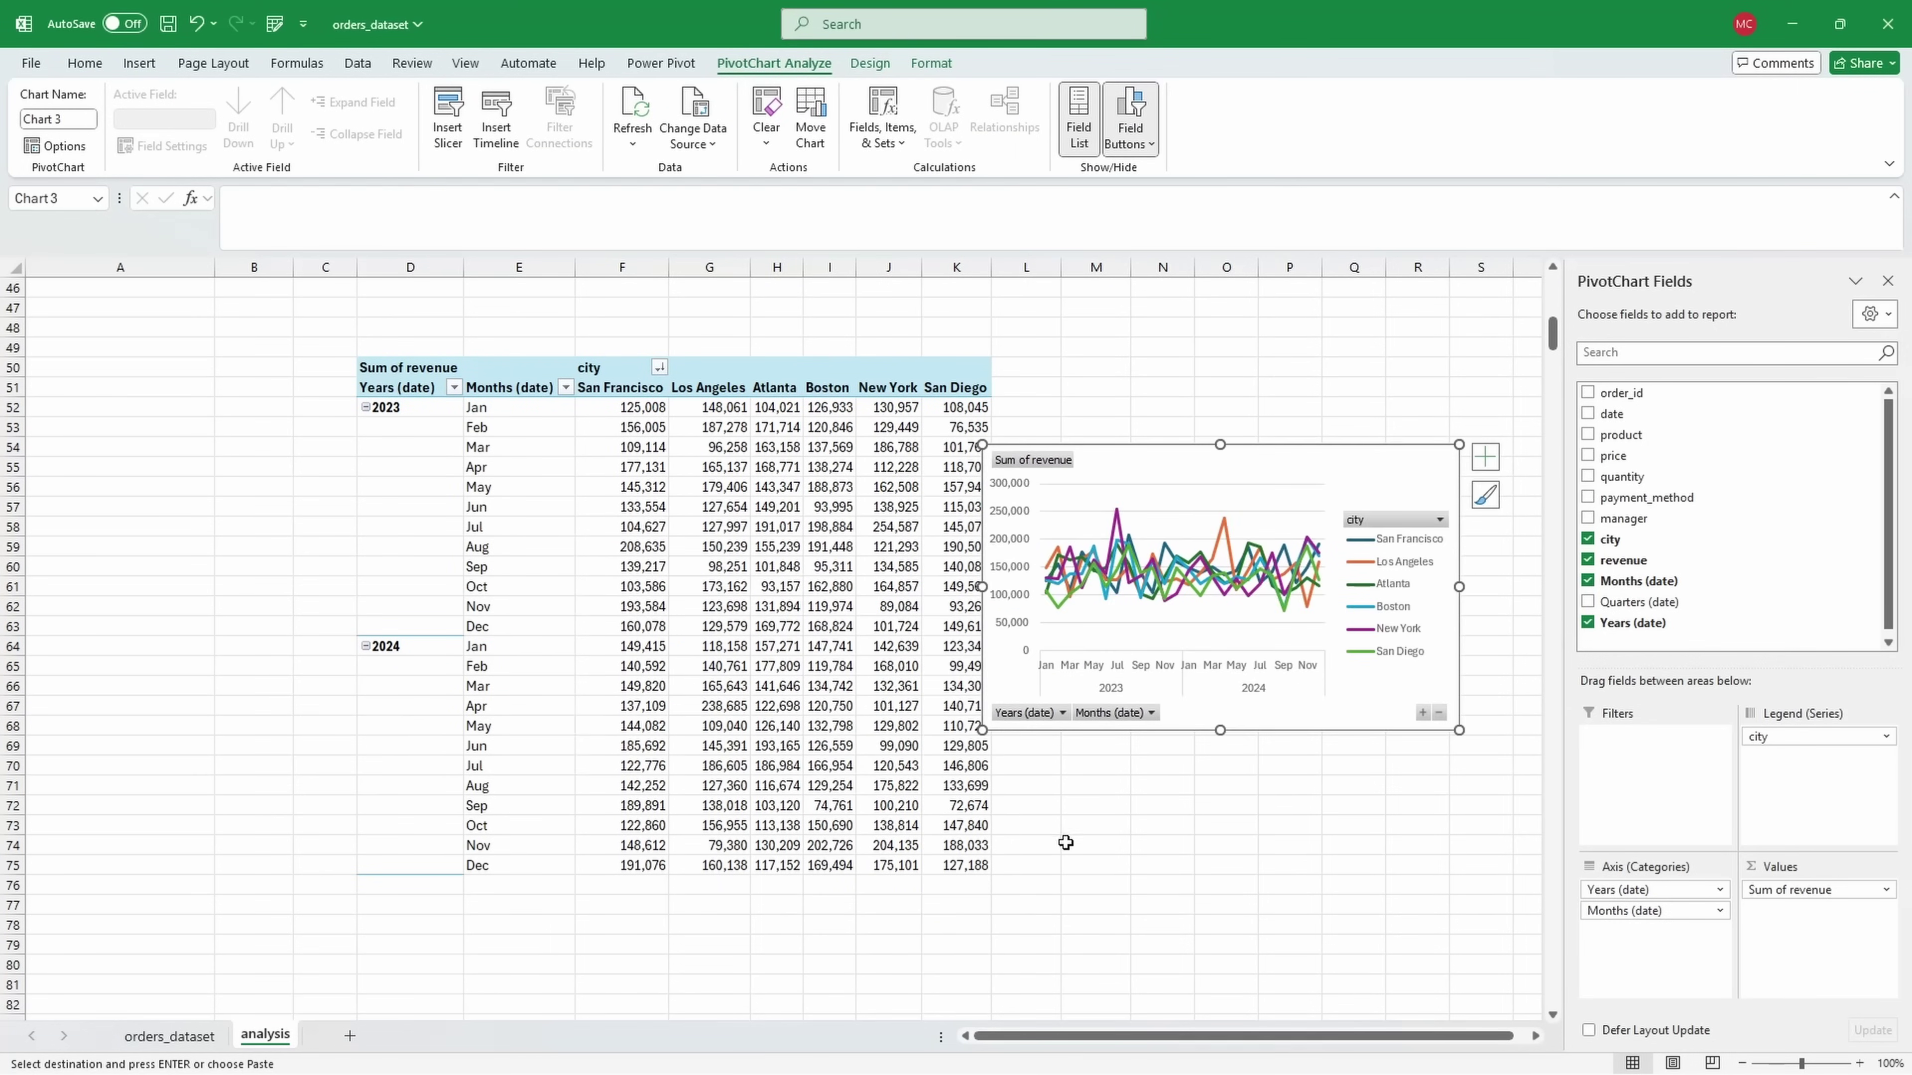
{"action": "scroll", "coordinate": [1097, 1013], "scroll_direction": "right", "scroll_amount": 1}
{"action": "left_click_drag", "start_coordinate": [1051, 517], "coordinate": [1079, 506]}
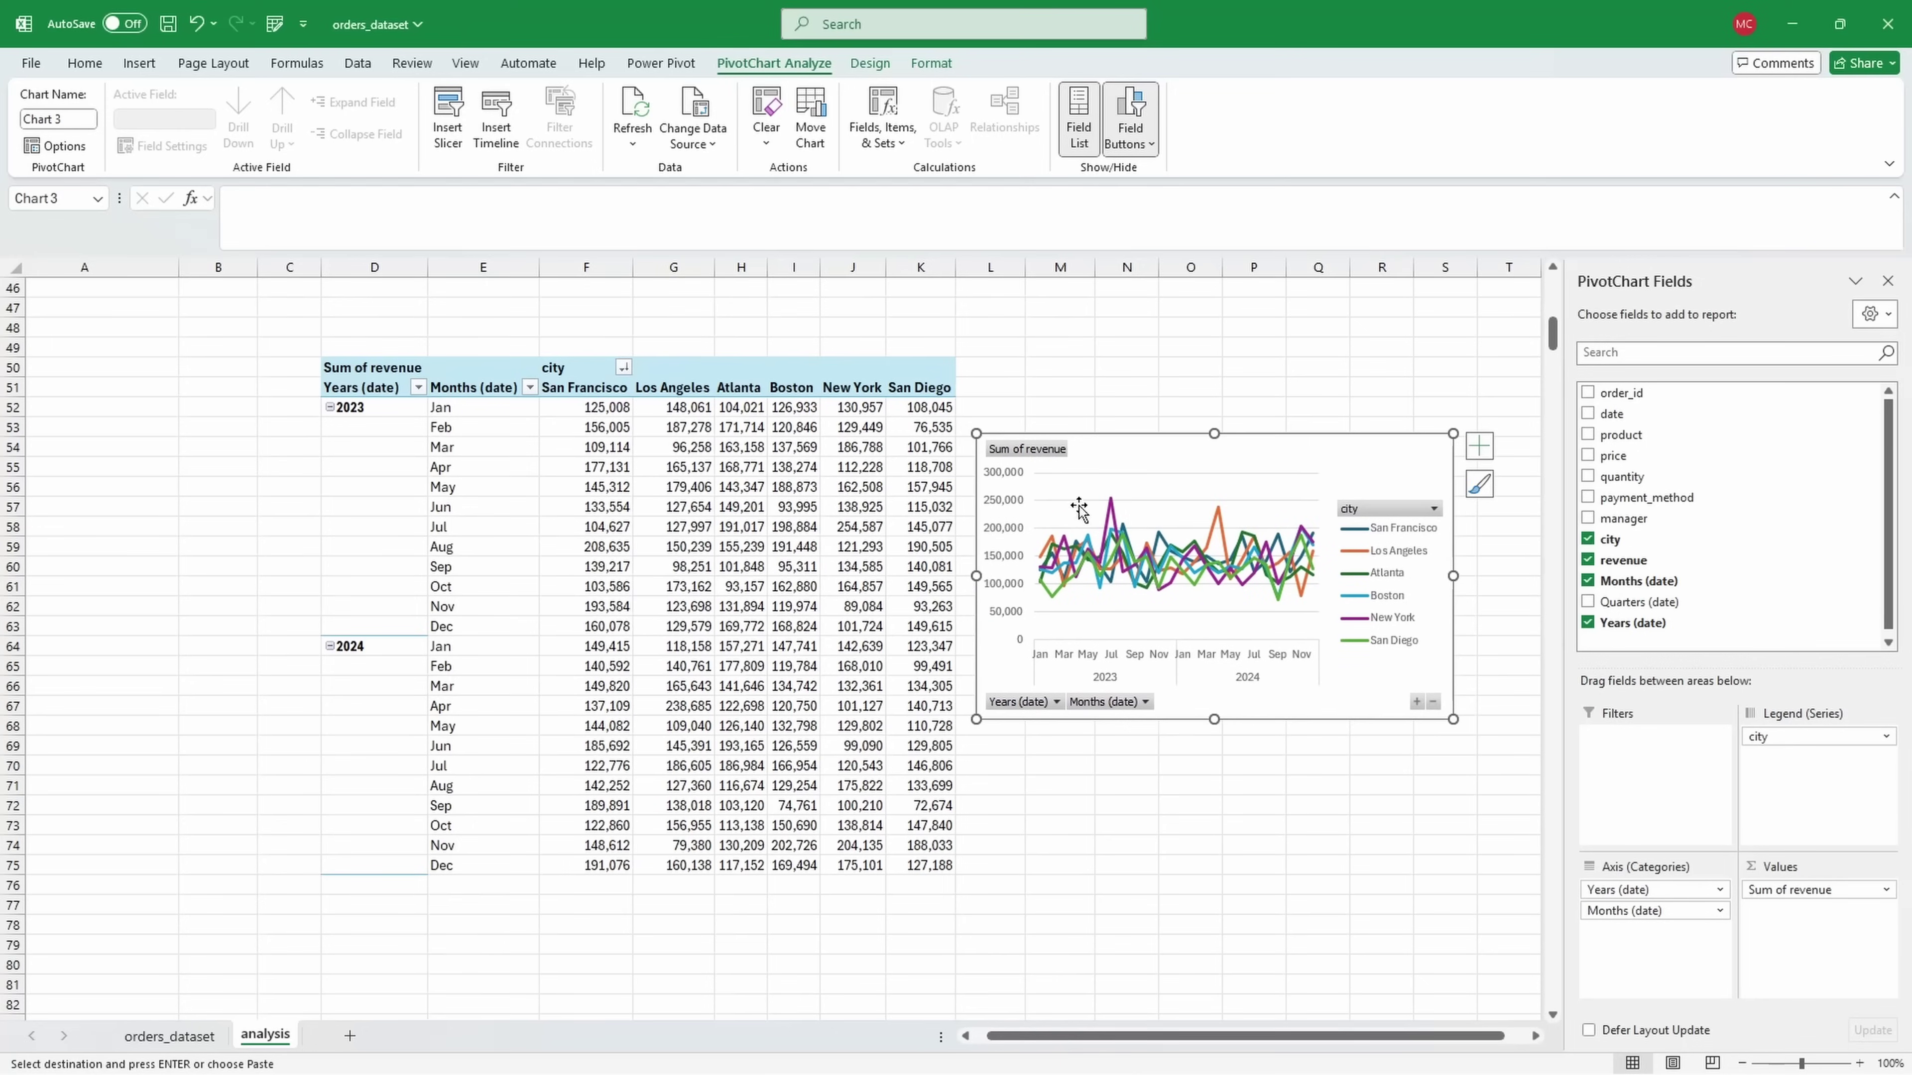
{"action": "left_click_drag", "start_coordinate": [975, 577], "coordinate": [422, 577]}
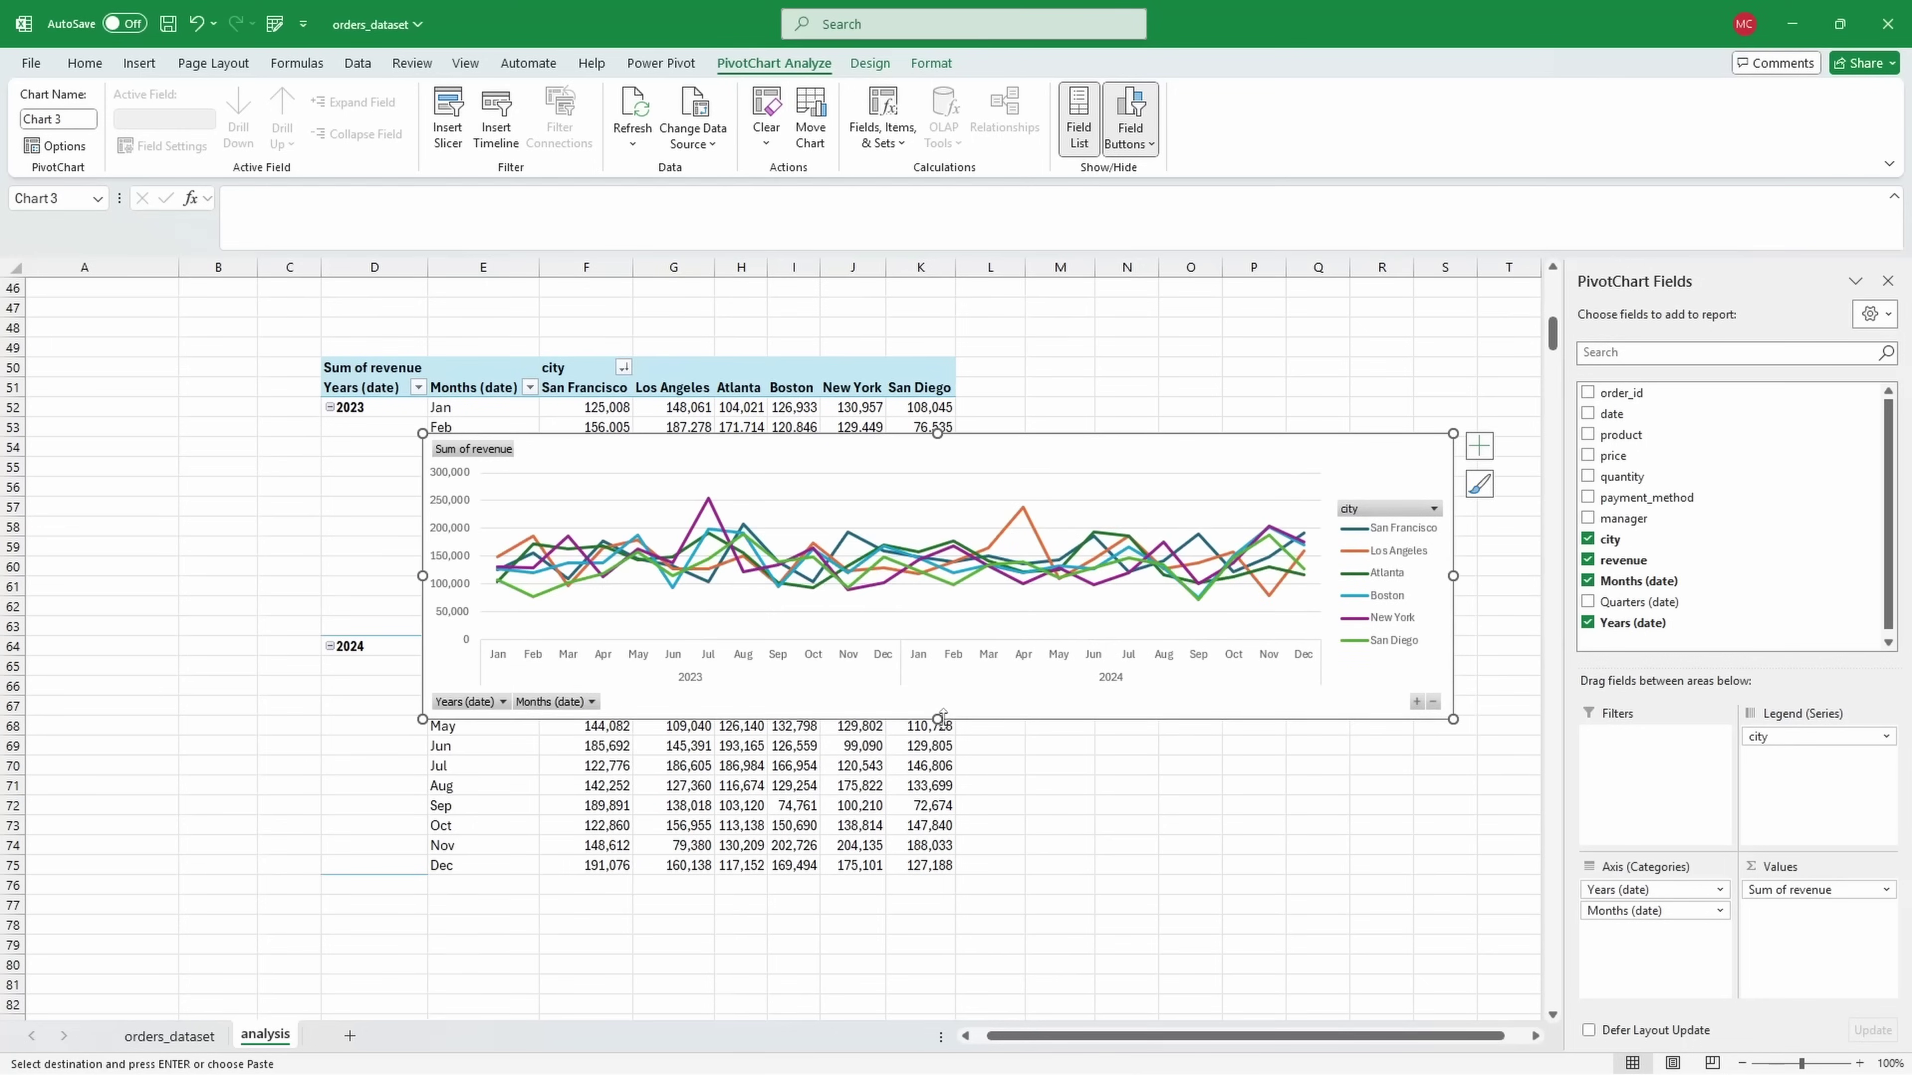
{"action": "left_click_drag", "start_coordinate": [938, 719], "coordinate": [939, 915]}
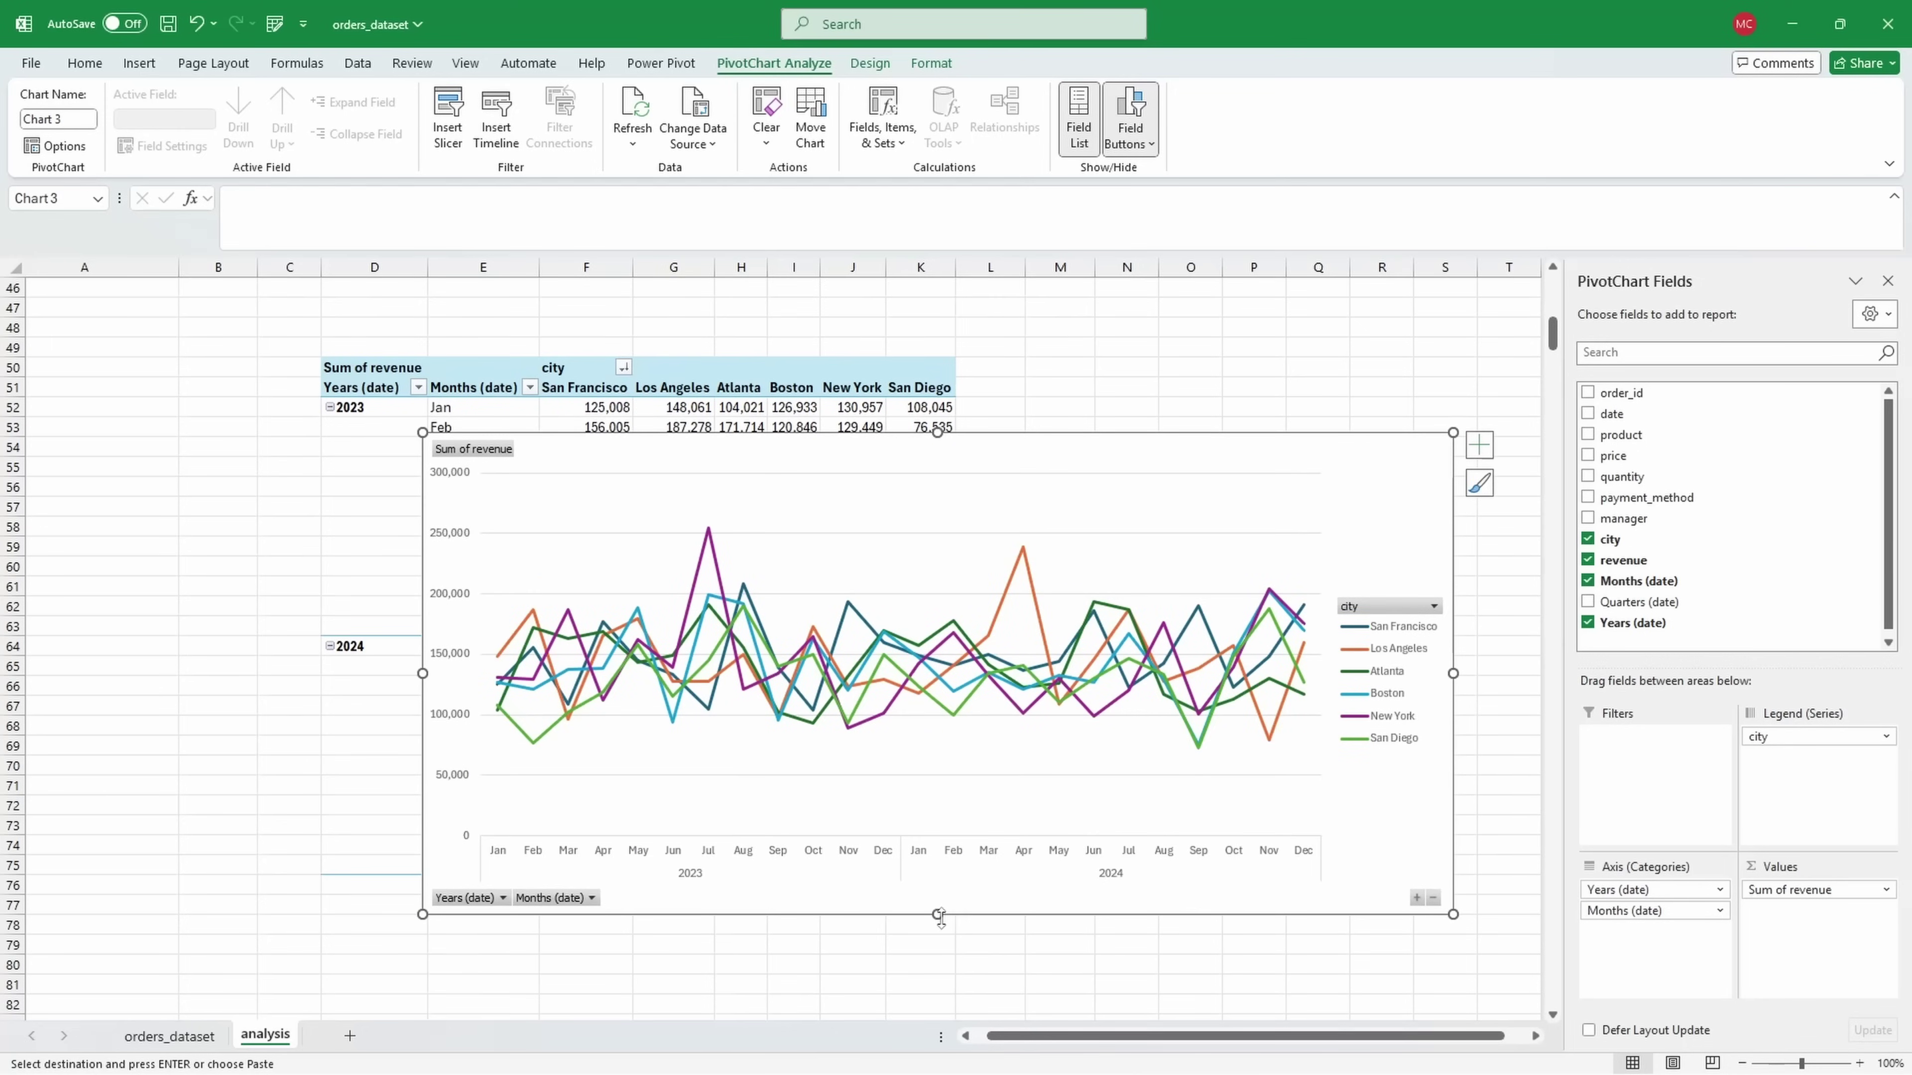
Step: Return to the top of the sheet and select the question notes in A1:A3
{"action": "scroll", "coordinate": [354, 776], "scroll_direction": "up", "scroll_amount": 15}
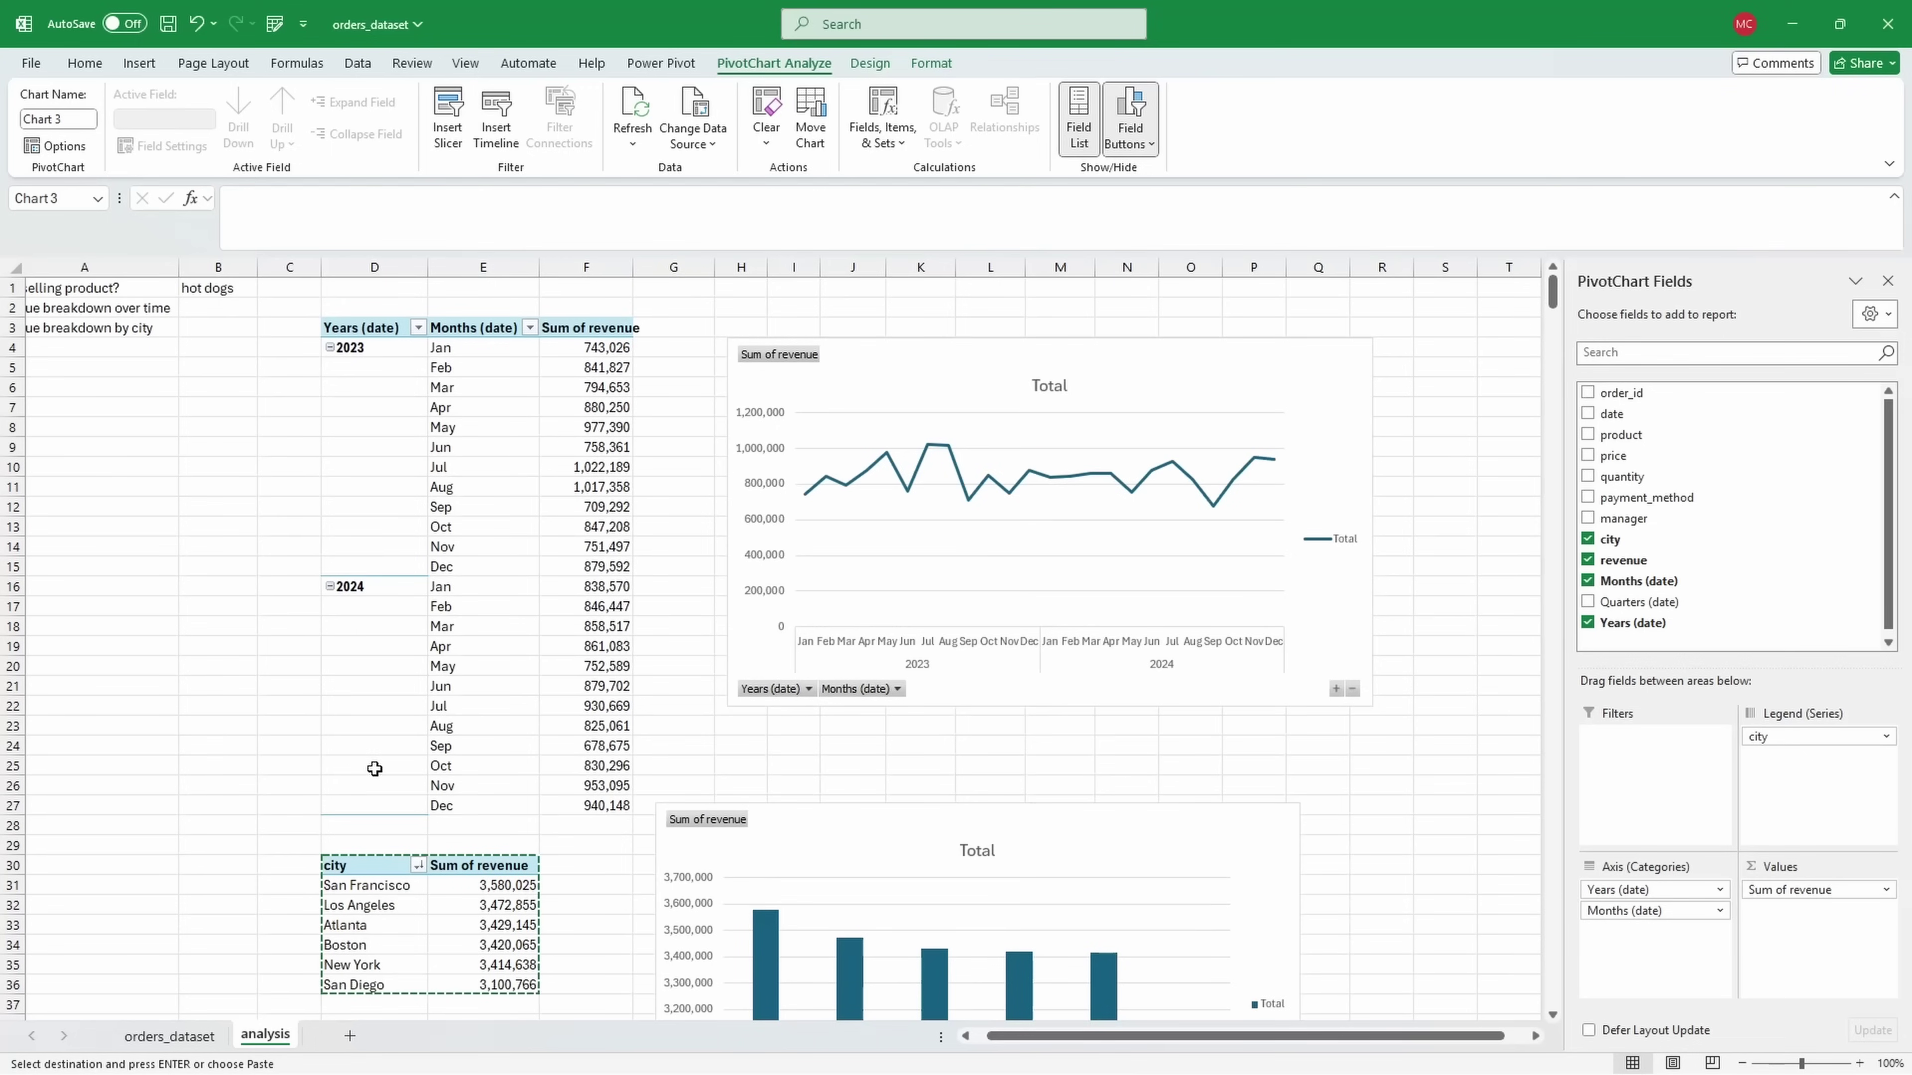
{"action": "scroll", "coordinate": [888, 982], "scroll_direction": "left", "scroll_amount": 1}
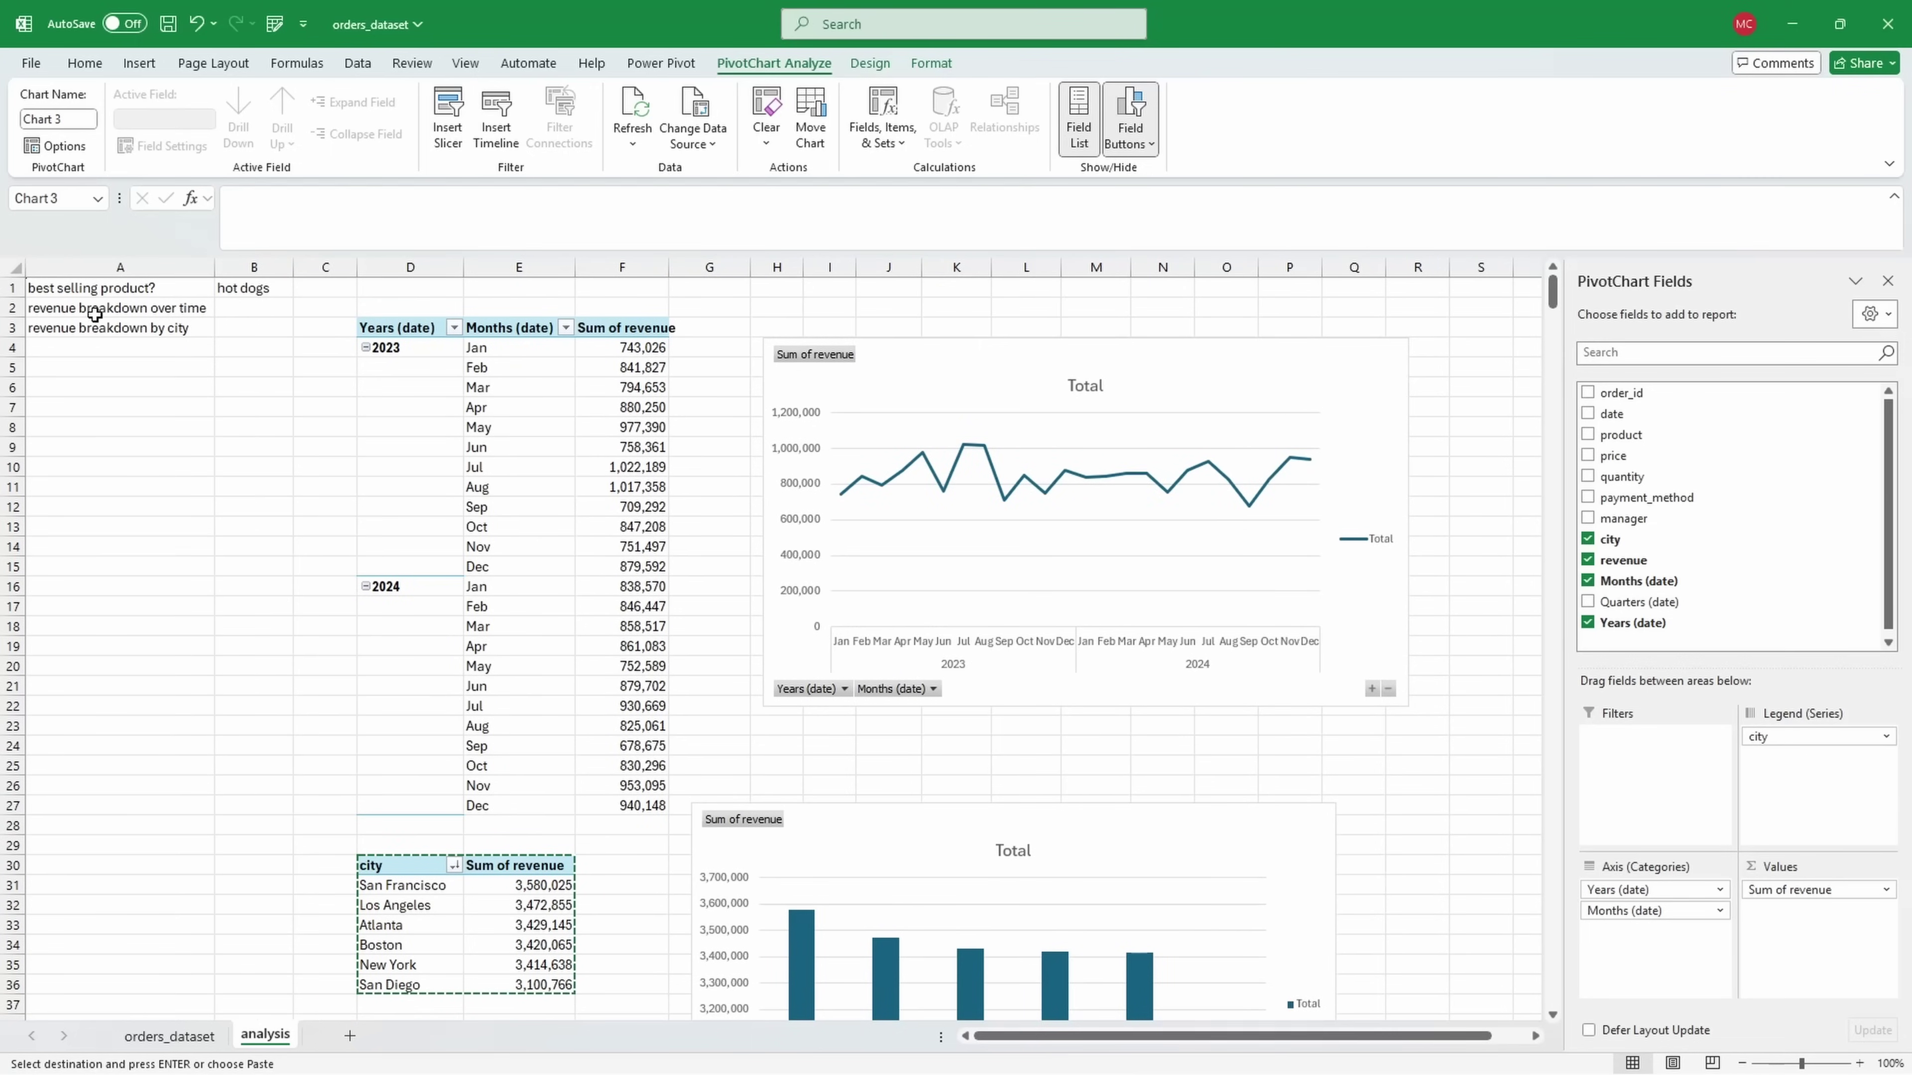
{"action": "left_click_drag", "start_coordinate": [95, 290], "coordinate": [98, 327]}
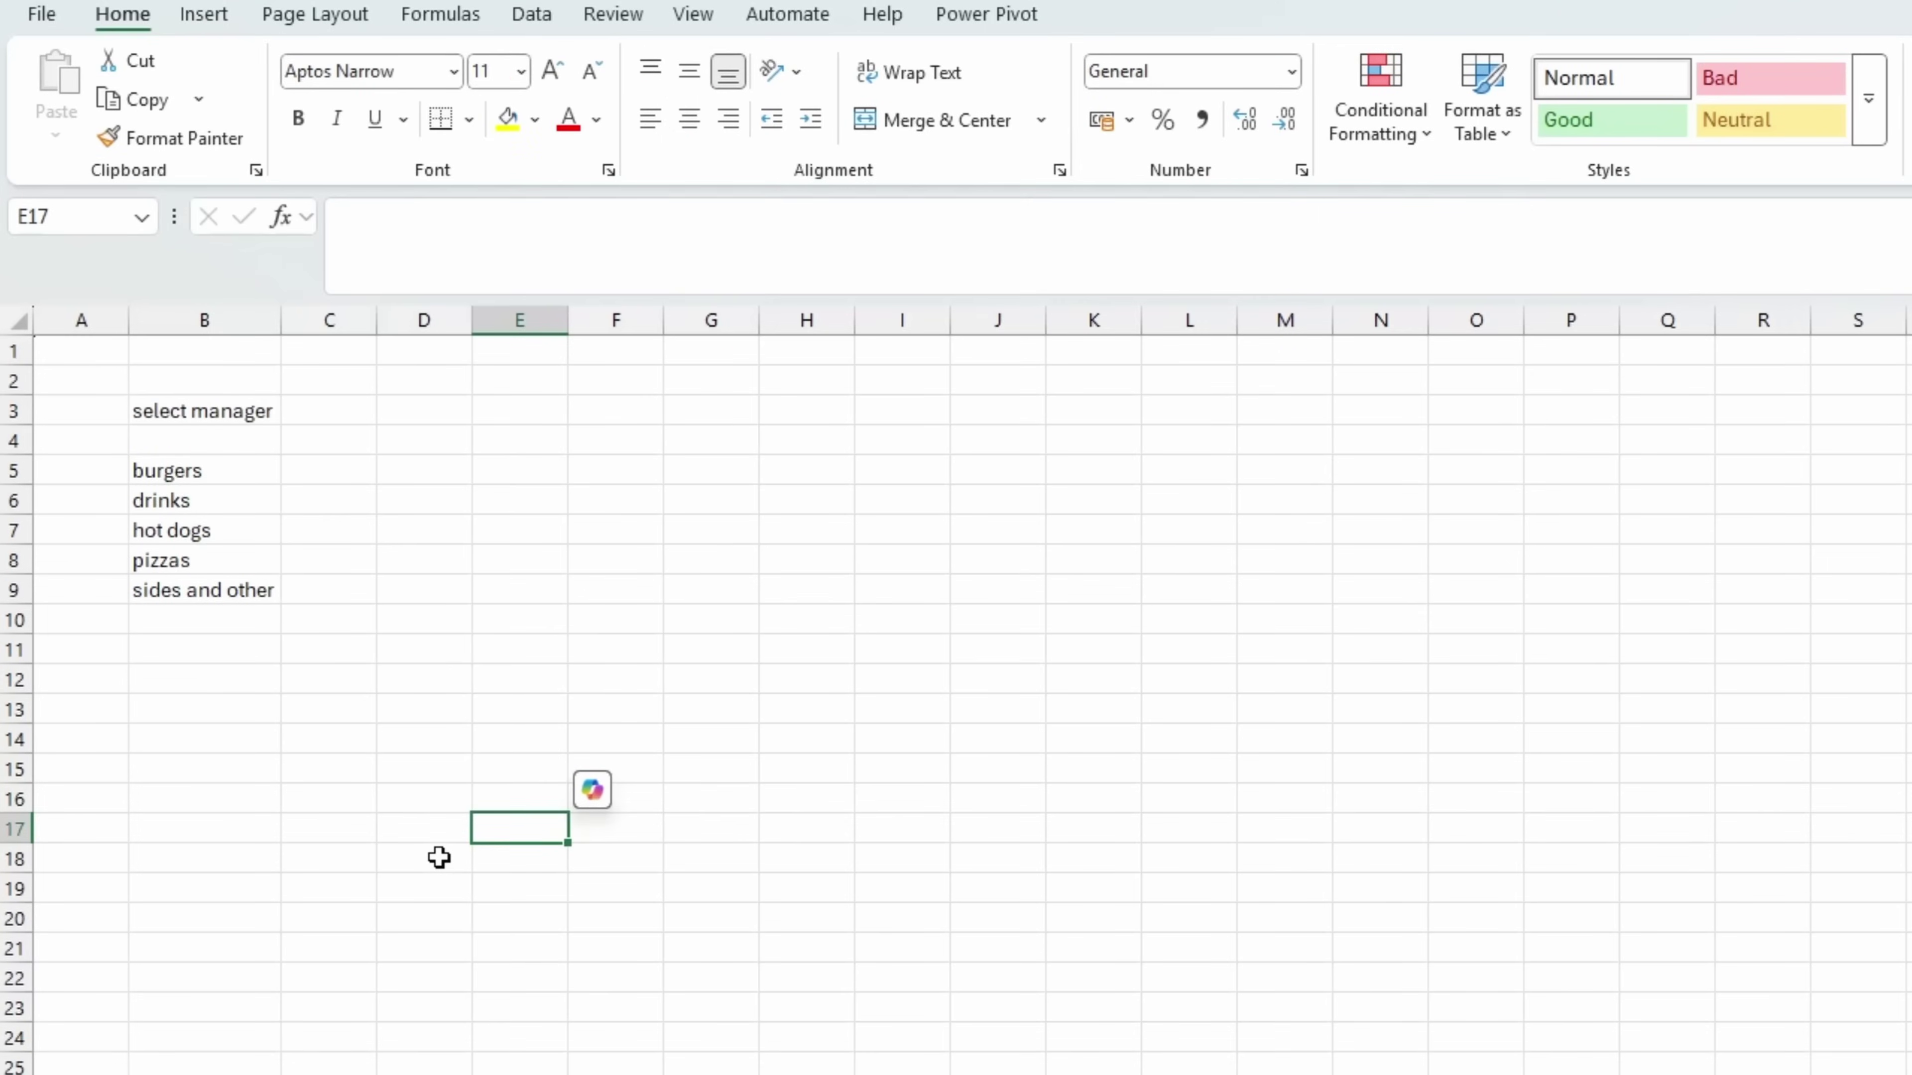
Step: Select C5:C9 beside the five products and drag column C's header border wider
{"action": "left_click", "coordinate": [337, 414]}
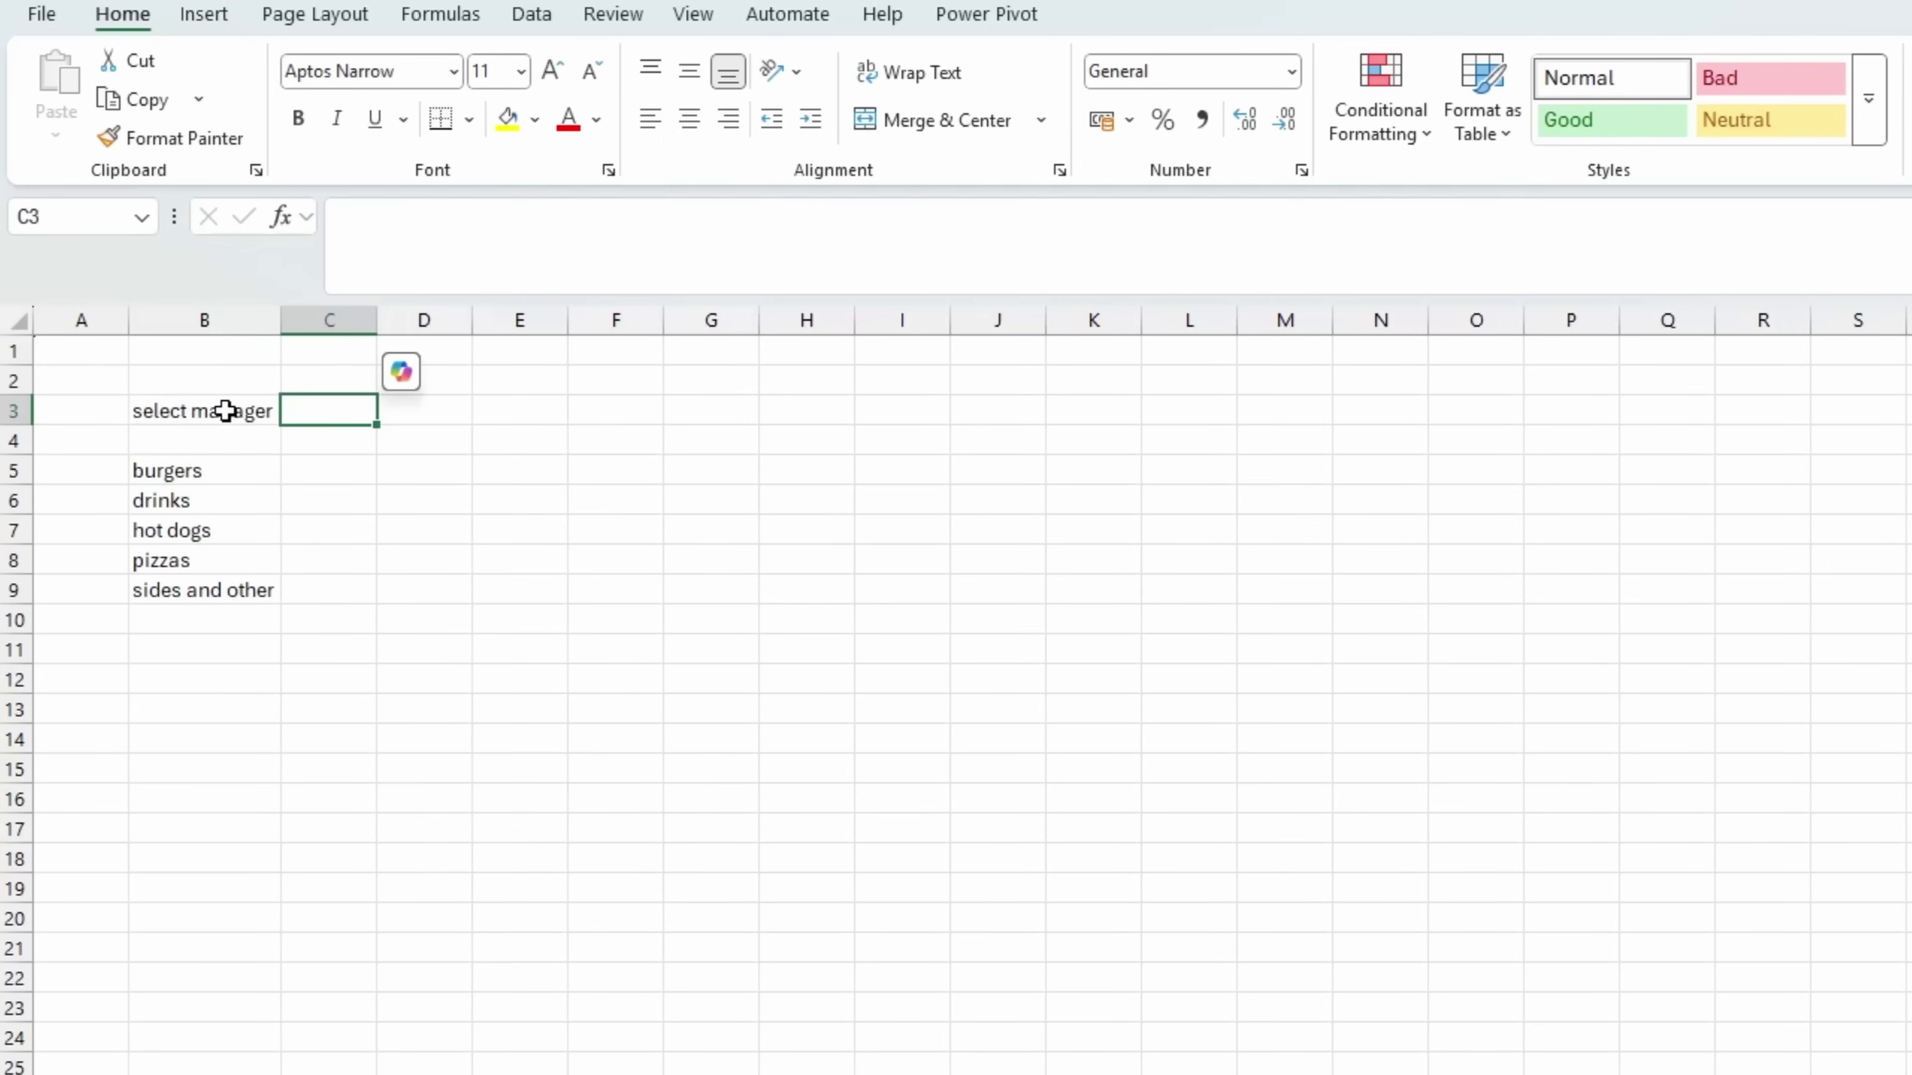
{"action": "left_click", "coordinate": [226, 411]}
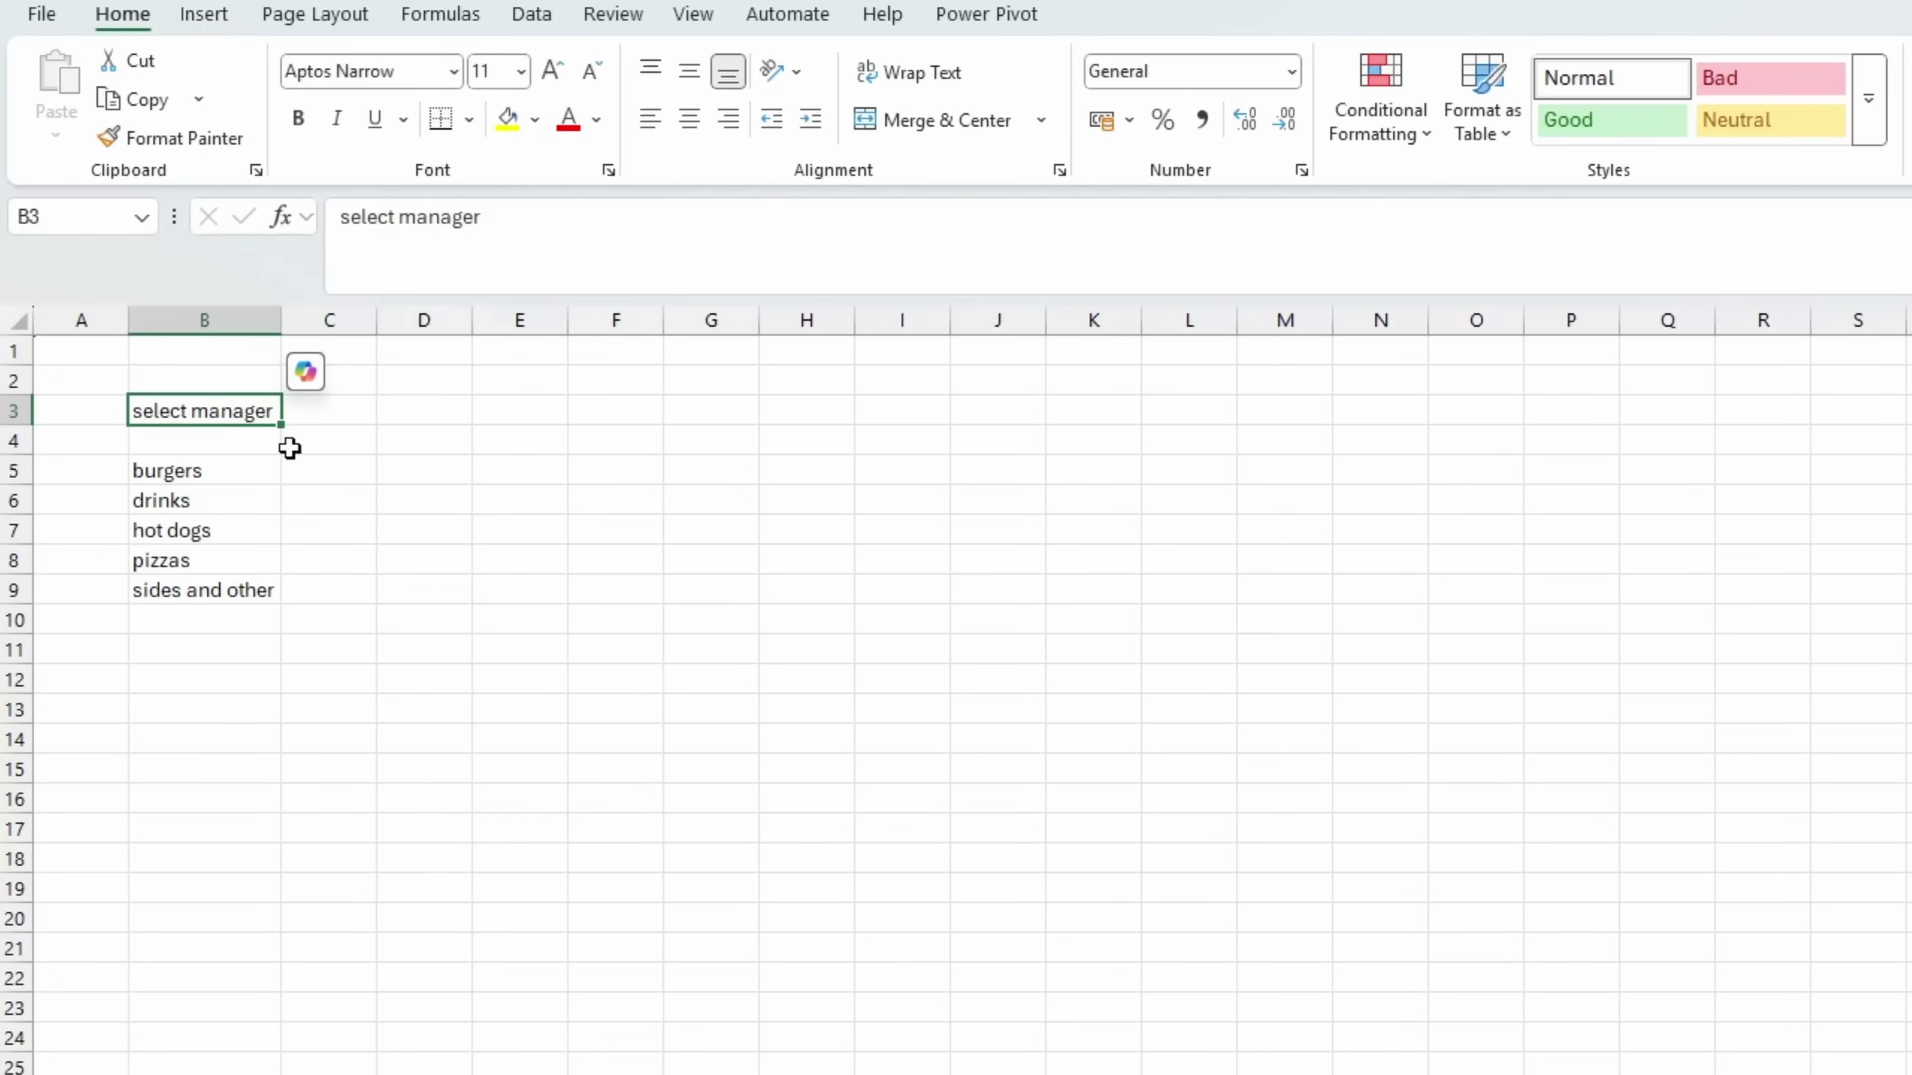
{"action": "left_click", "coordinate": [333, 413]}
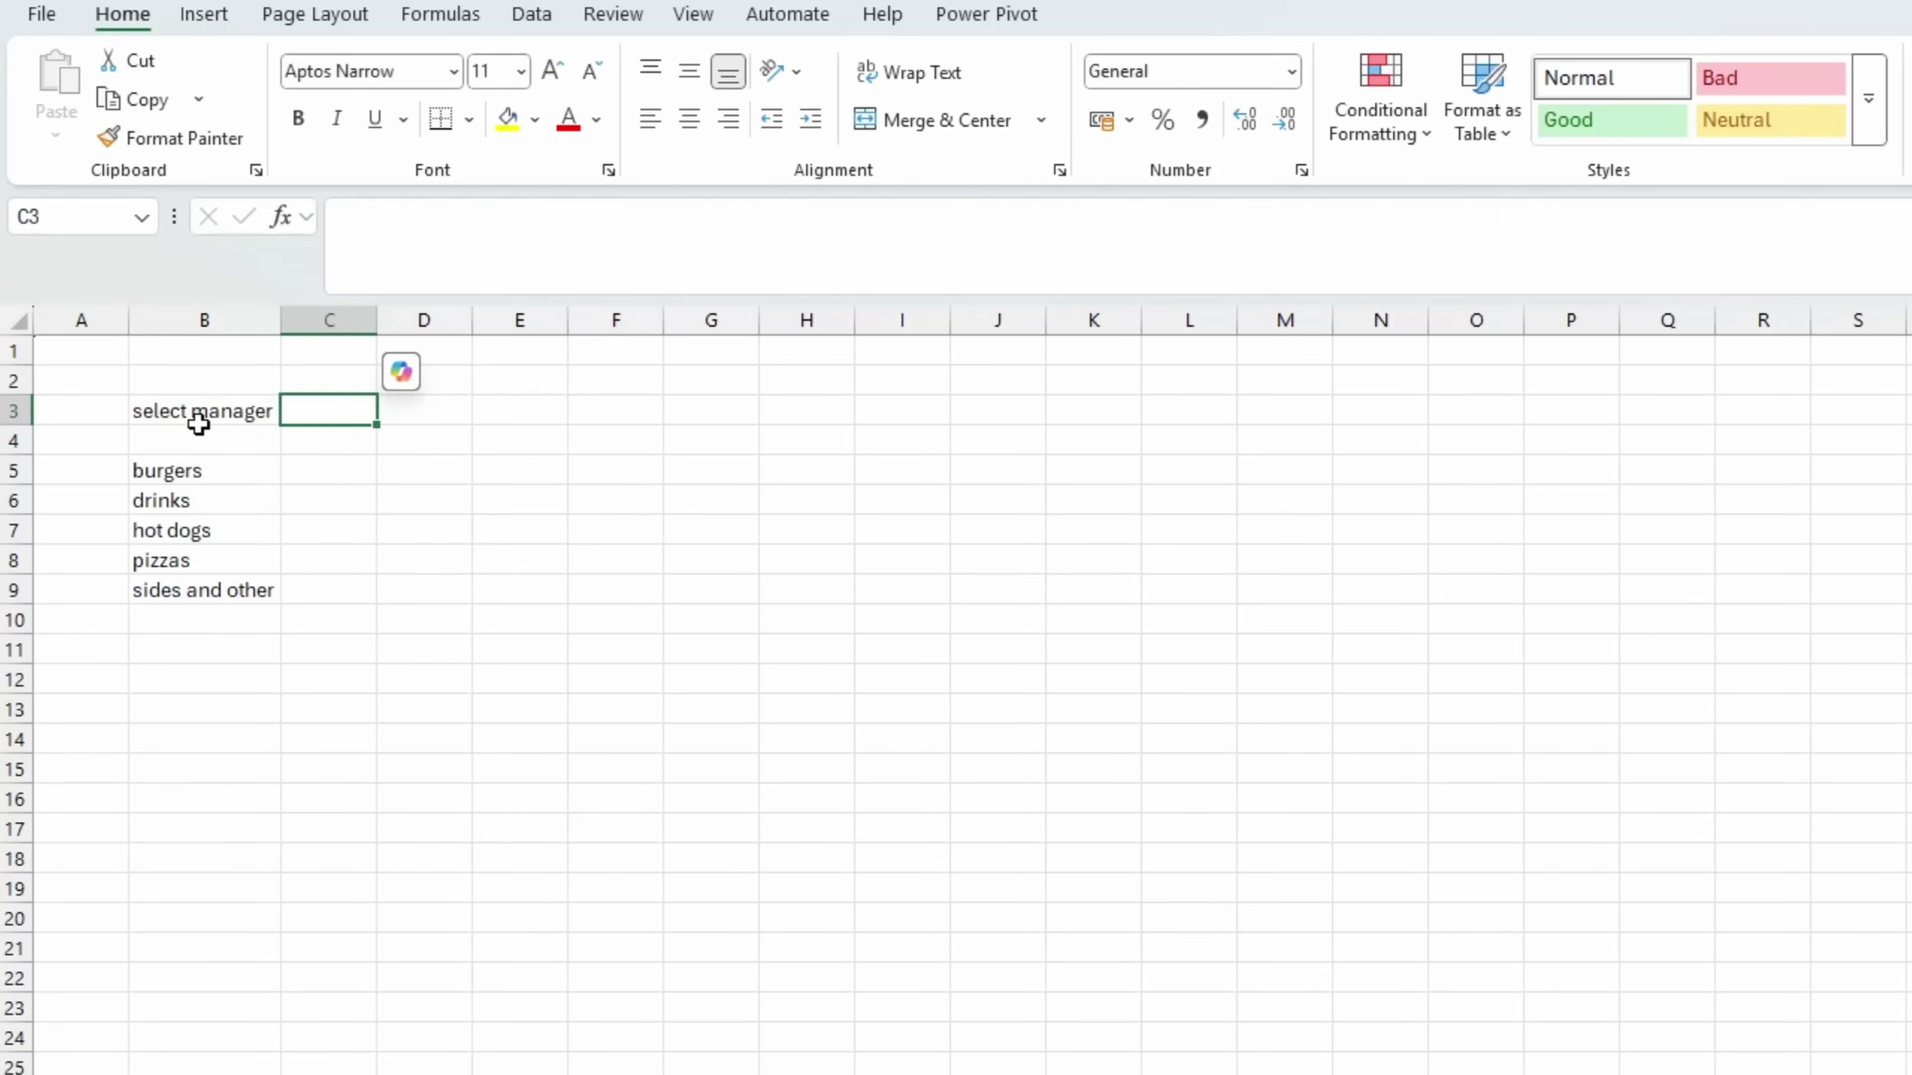
{"action": "left_click_drag", "start_coordinate": [316, 469], "coordinate": [318, 599]}
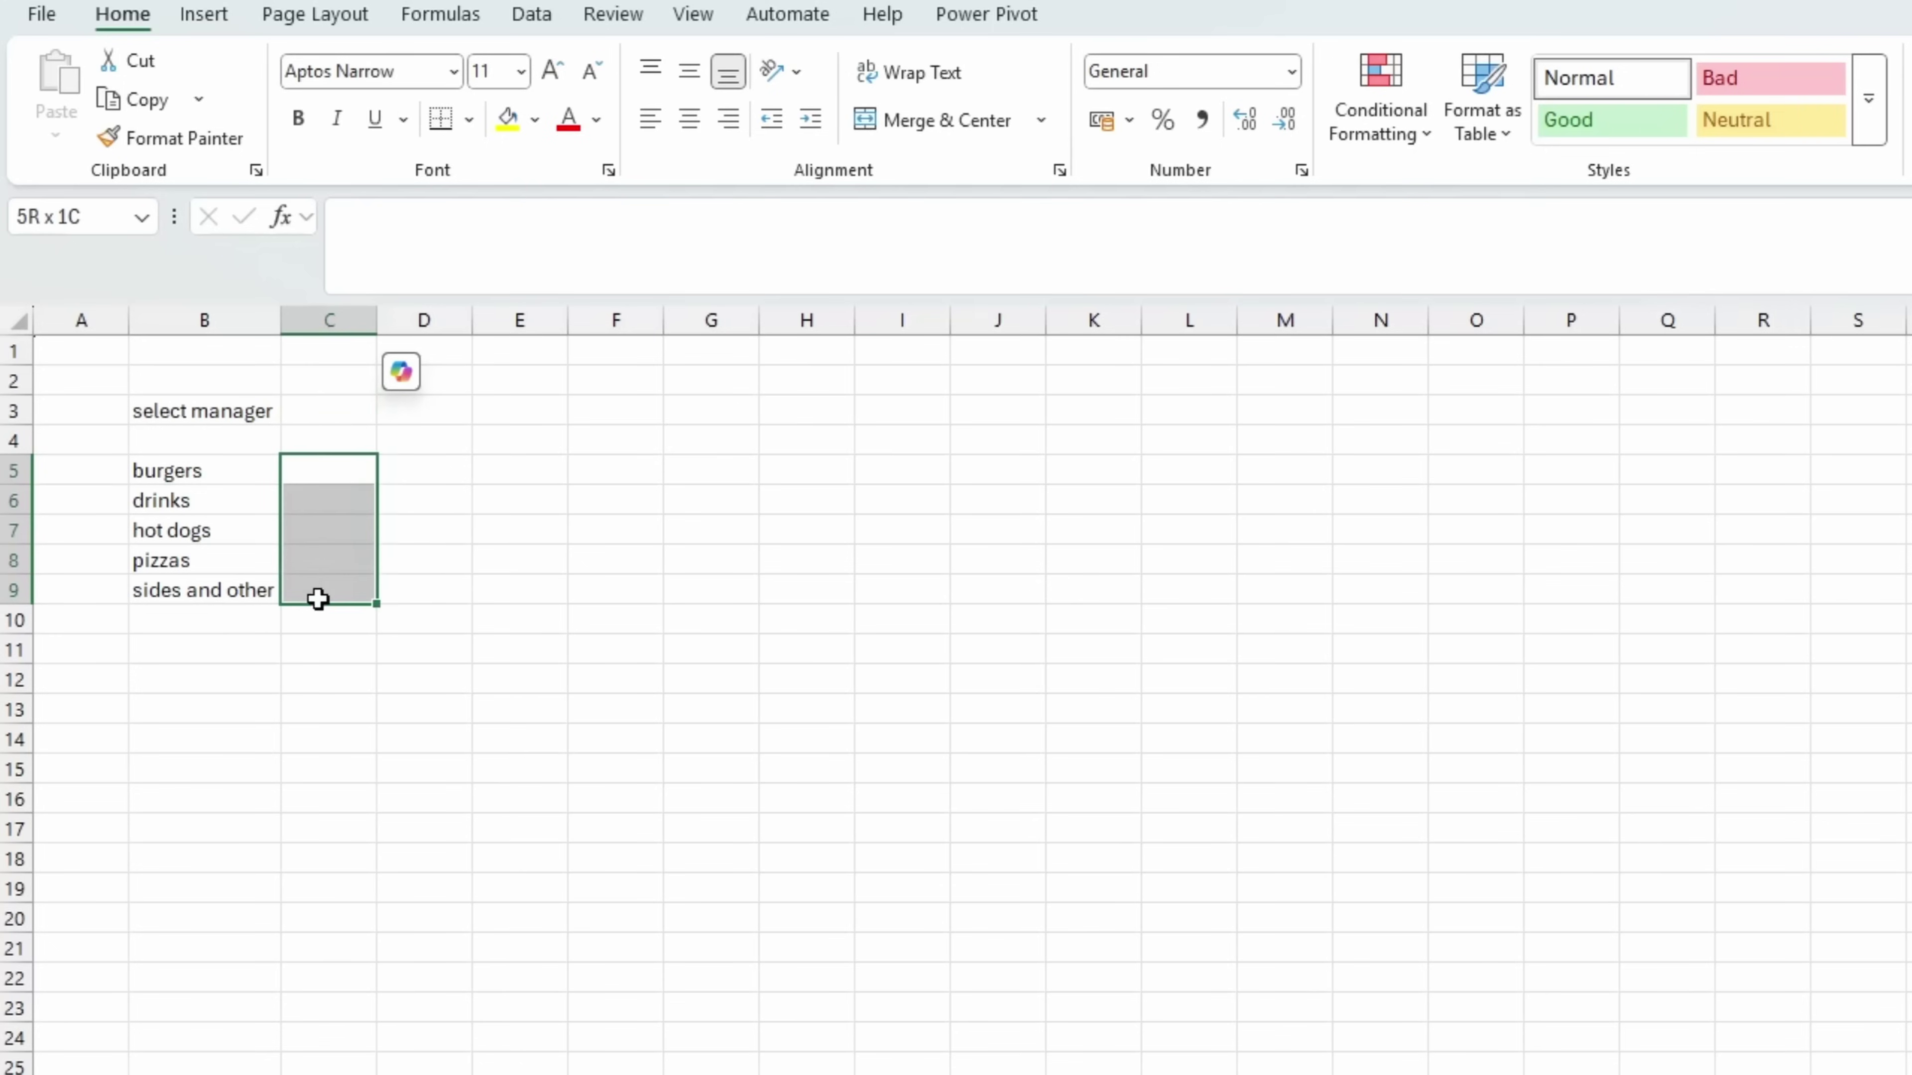
{"action": "left_click_drag", "start_coordinate": [377, 322], "coordinate": [495, 323]}
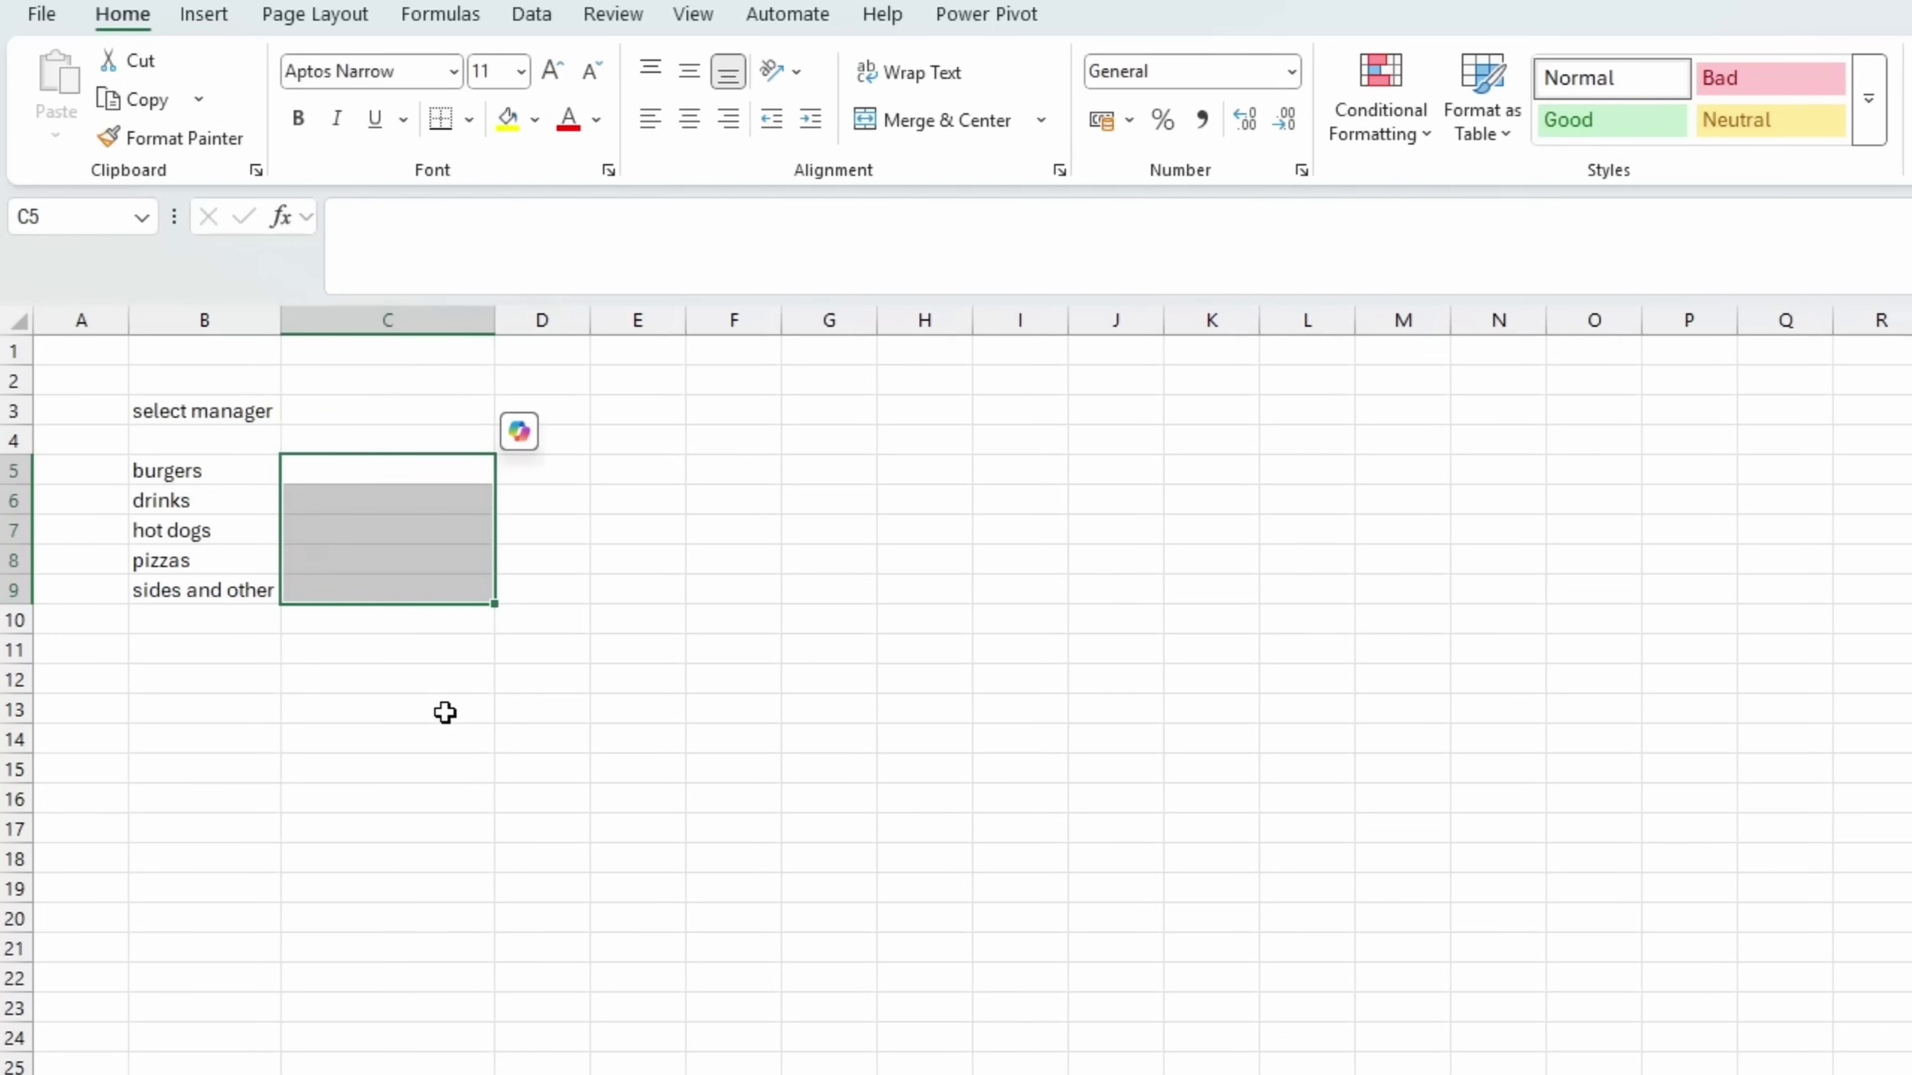
{"action": "left_click", "coordinate": [442, 734]}
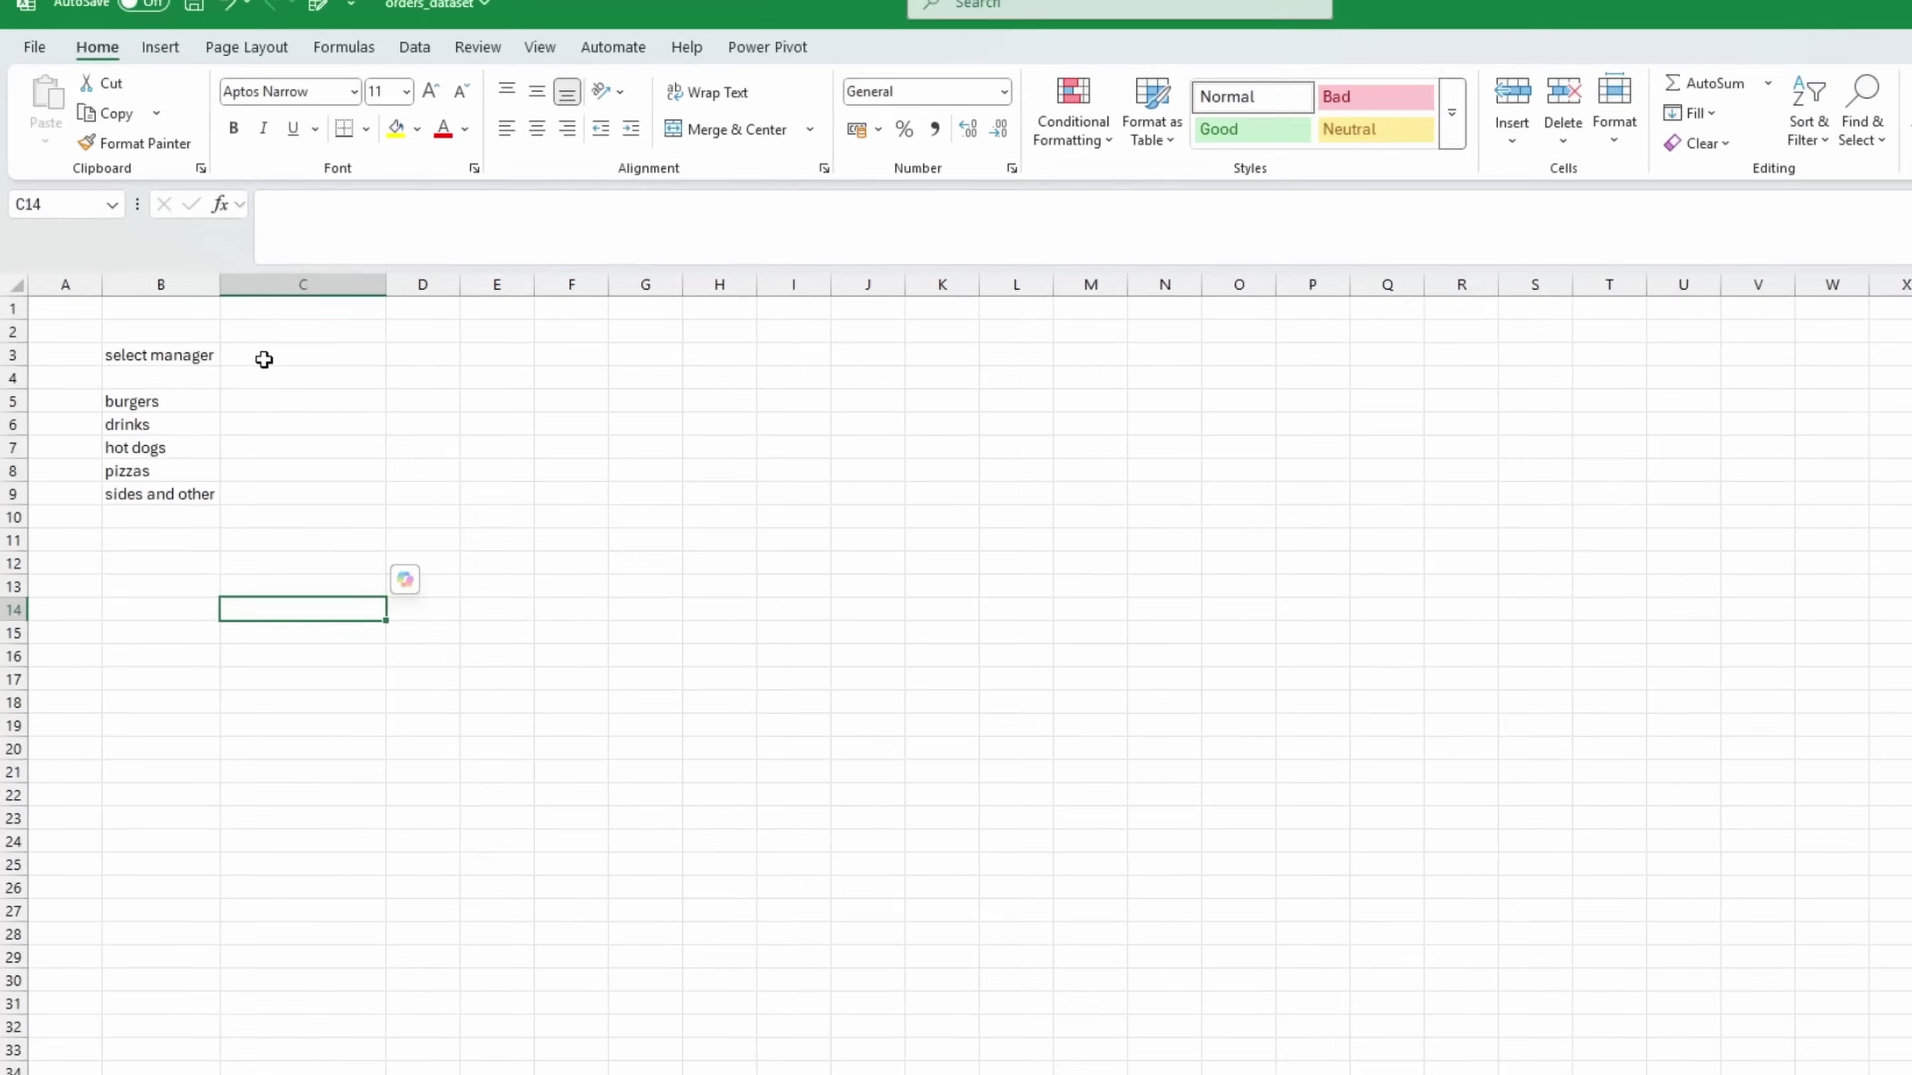
{"action": "left_click", "coordinate": [261, 357]}
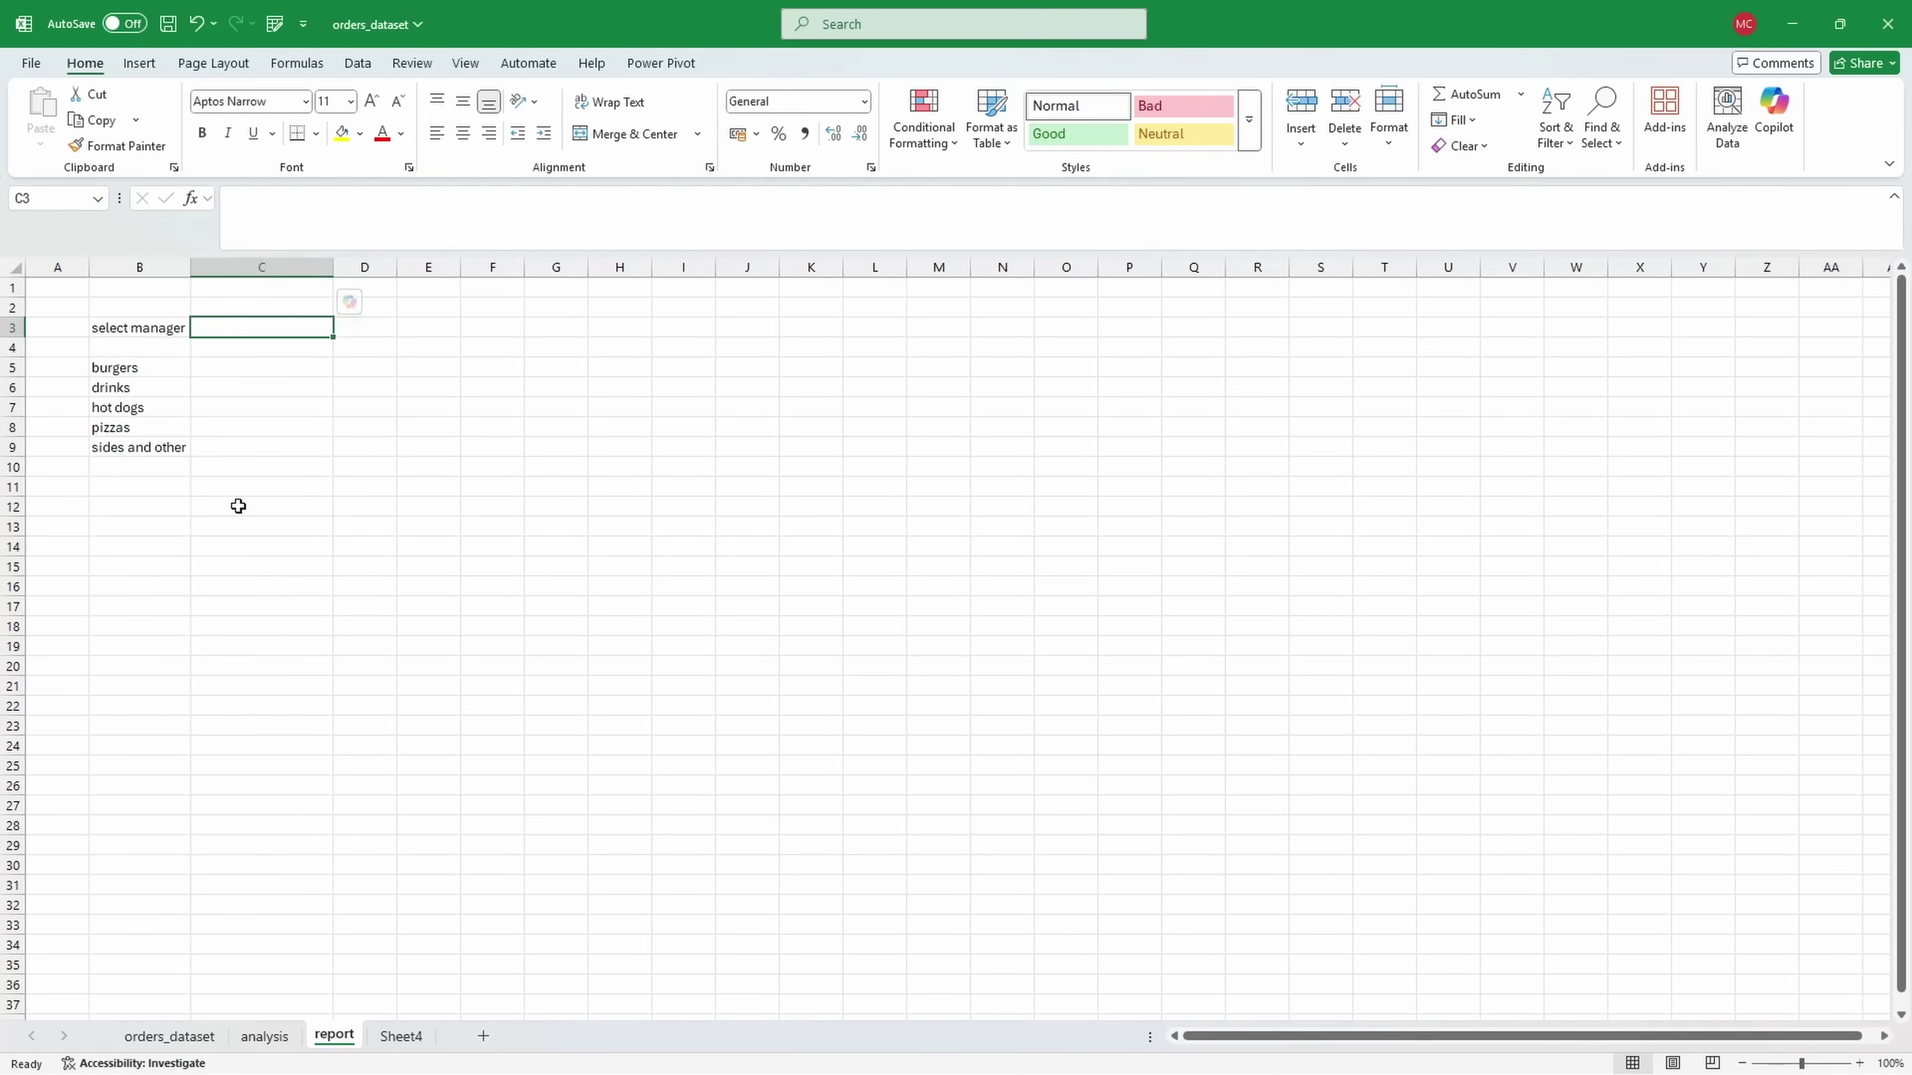
{"action": "left_click", "coordinate": [400, 1036]}
Step: Swap the Sheet4 pivot rows from product to manager and select the six manager names
{"action": "left_click", "coordinate": [104, 409]}
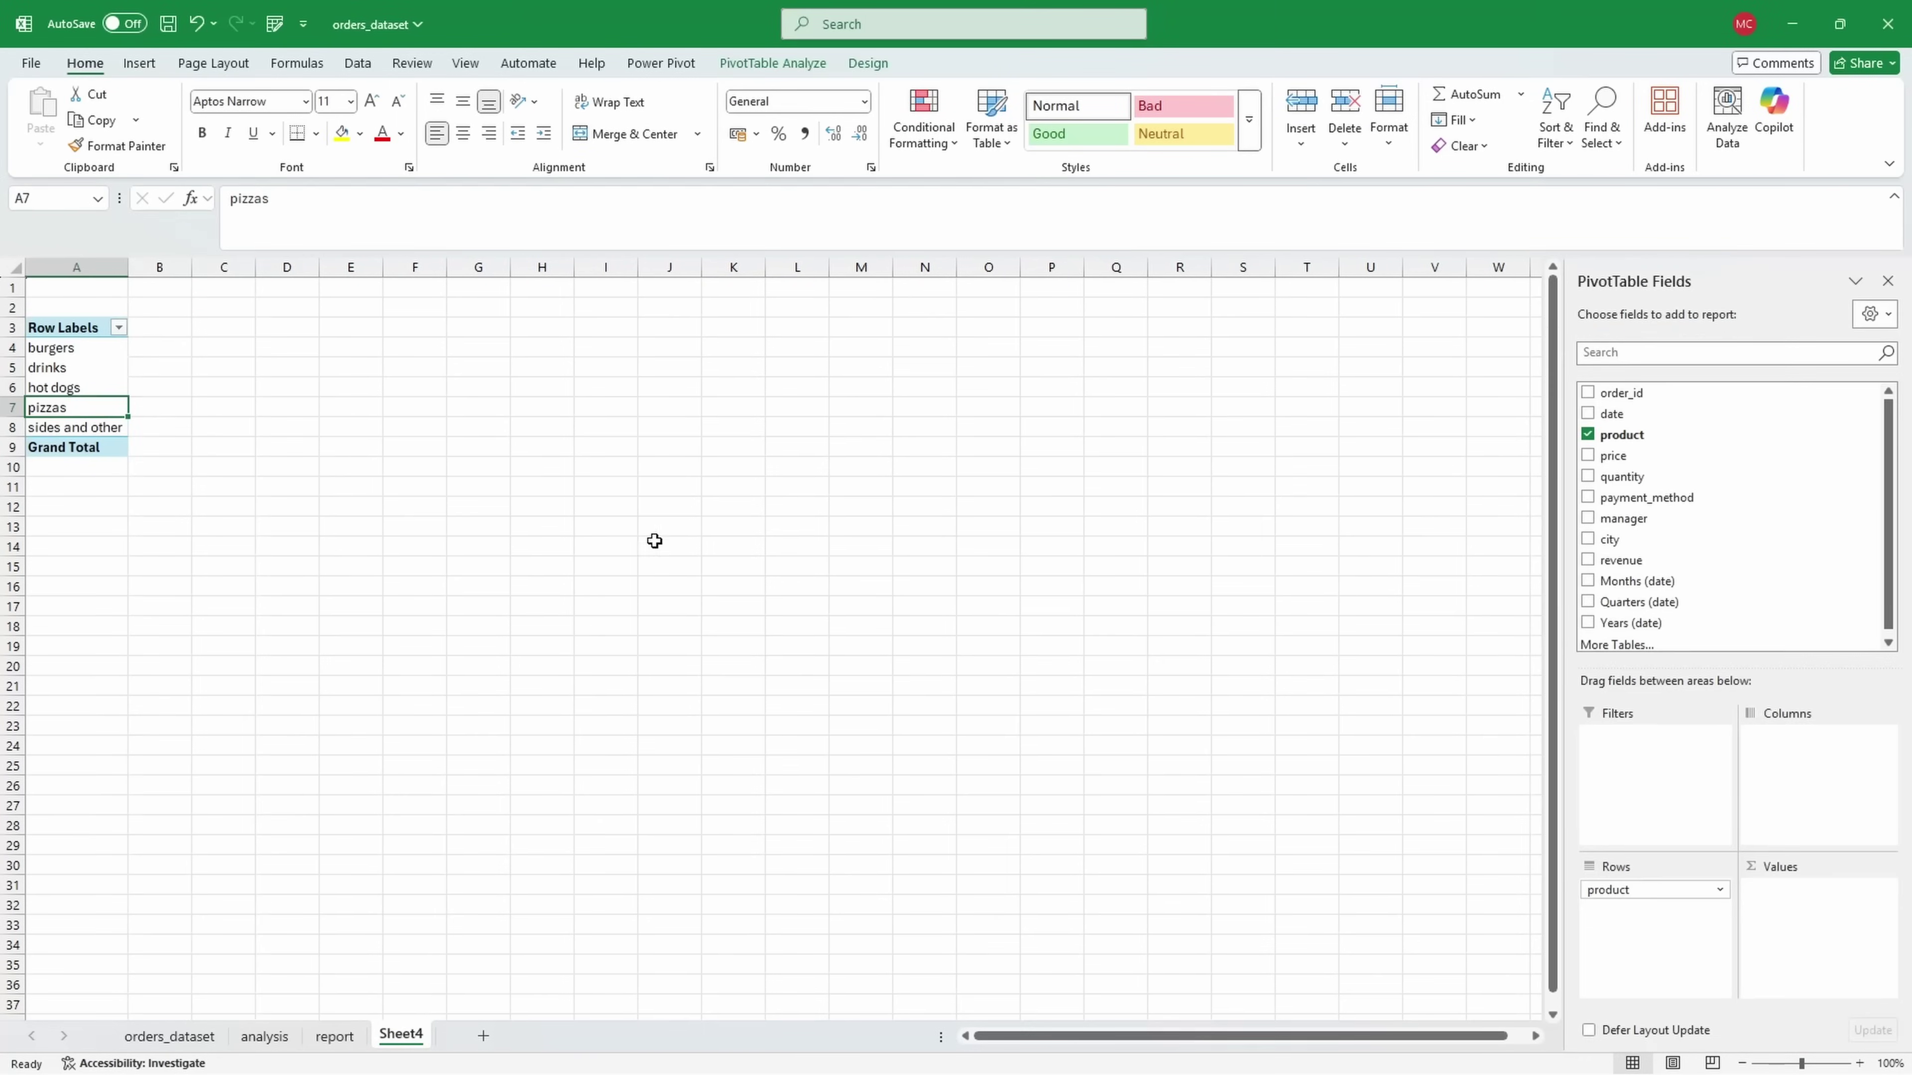
{"action": "left_click_drag", "start_coordinate": [1618, 889], "coordinate": [1667, 580]}
{"action": "left_click", "coordinate": [1652, 520]}
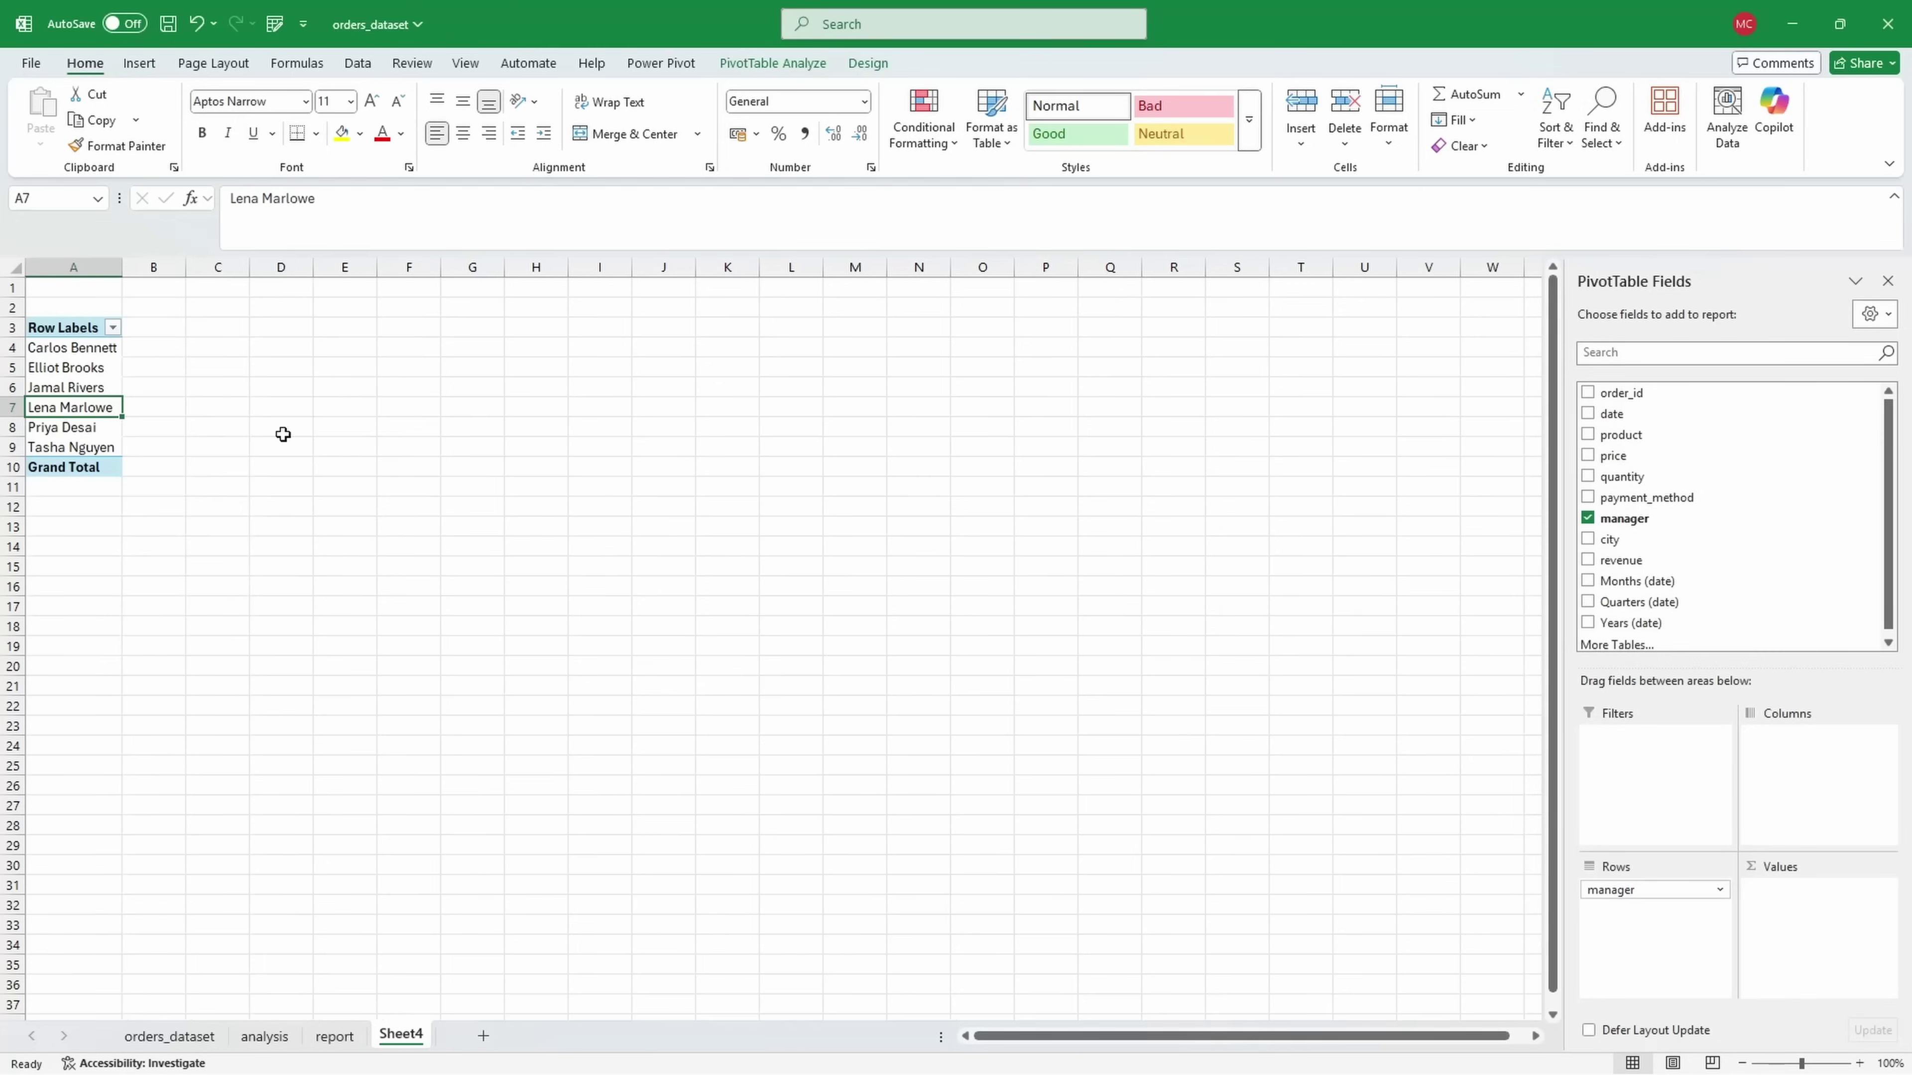
{"action": "left_click_drag", "start_coordinate": [105, 347], "coordinate": [97, 446]}
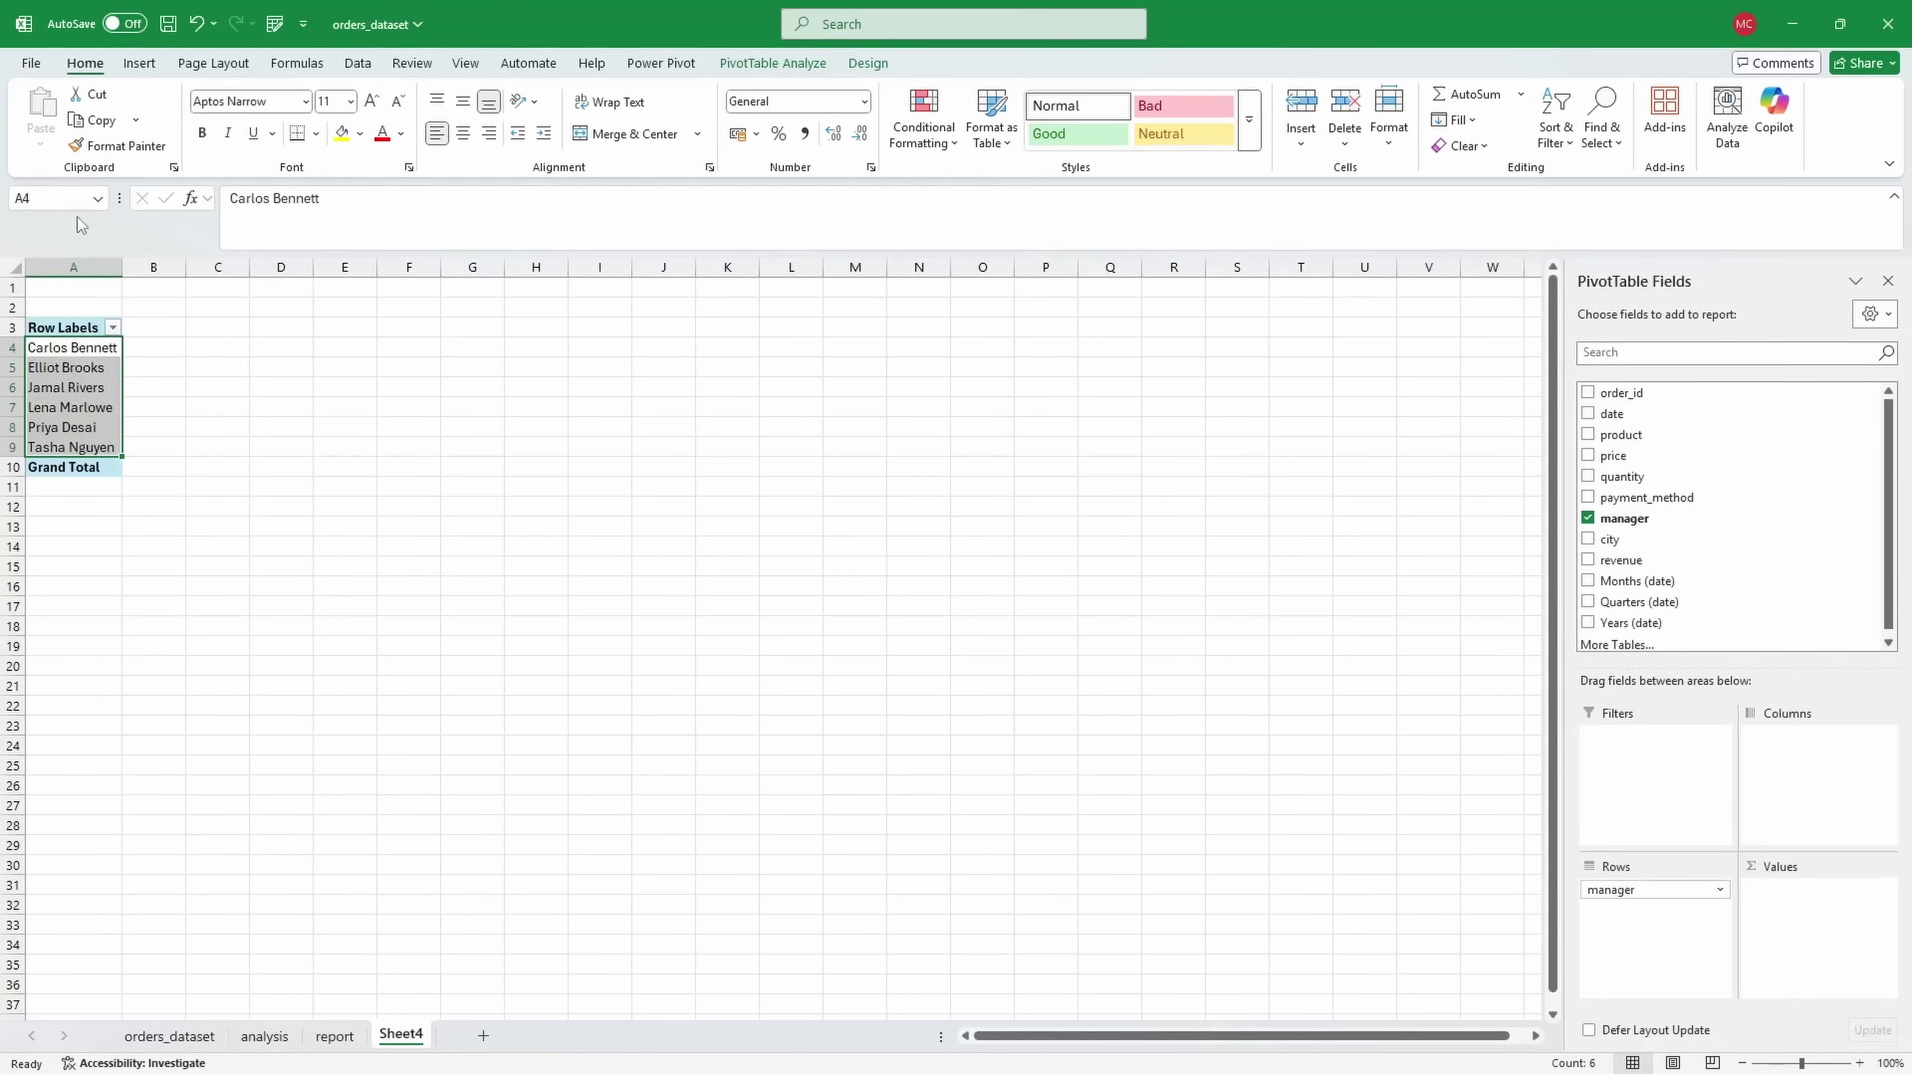
Step: Give C3 a List data validation with source Sheet4!$A$4:$A$9
{"action": "left_click", "coordinate": [339, 1036]}
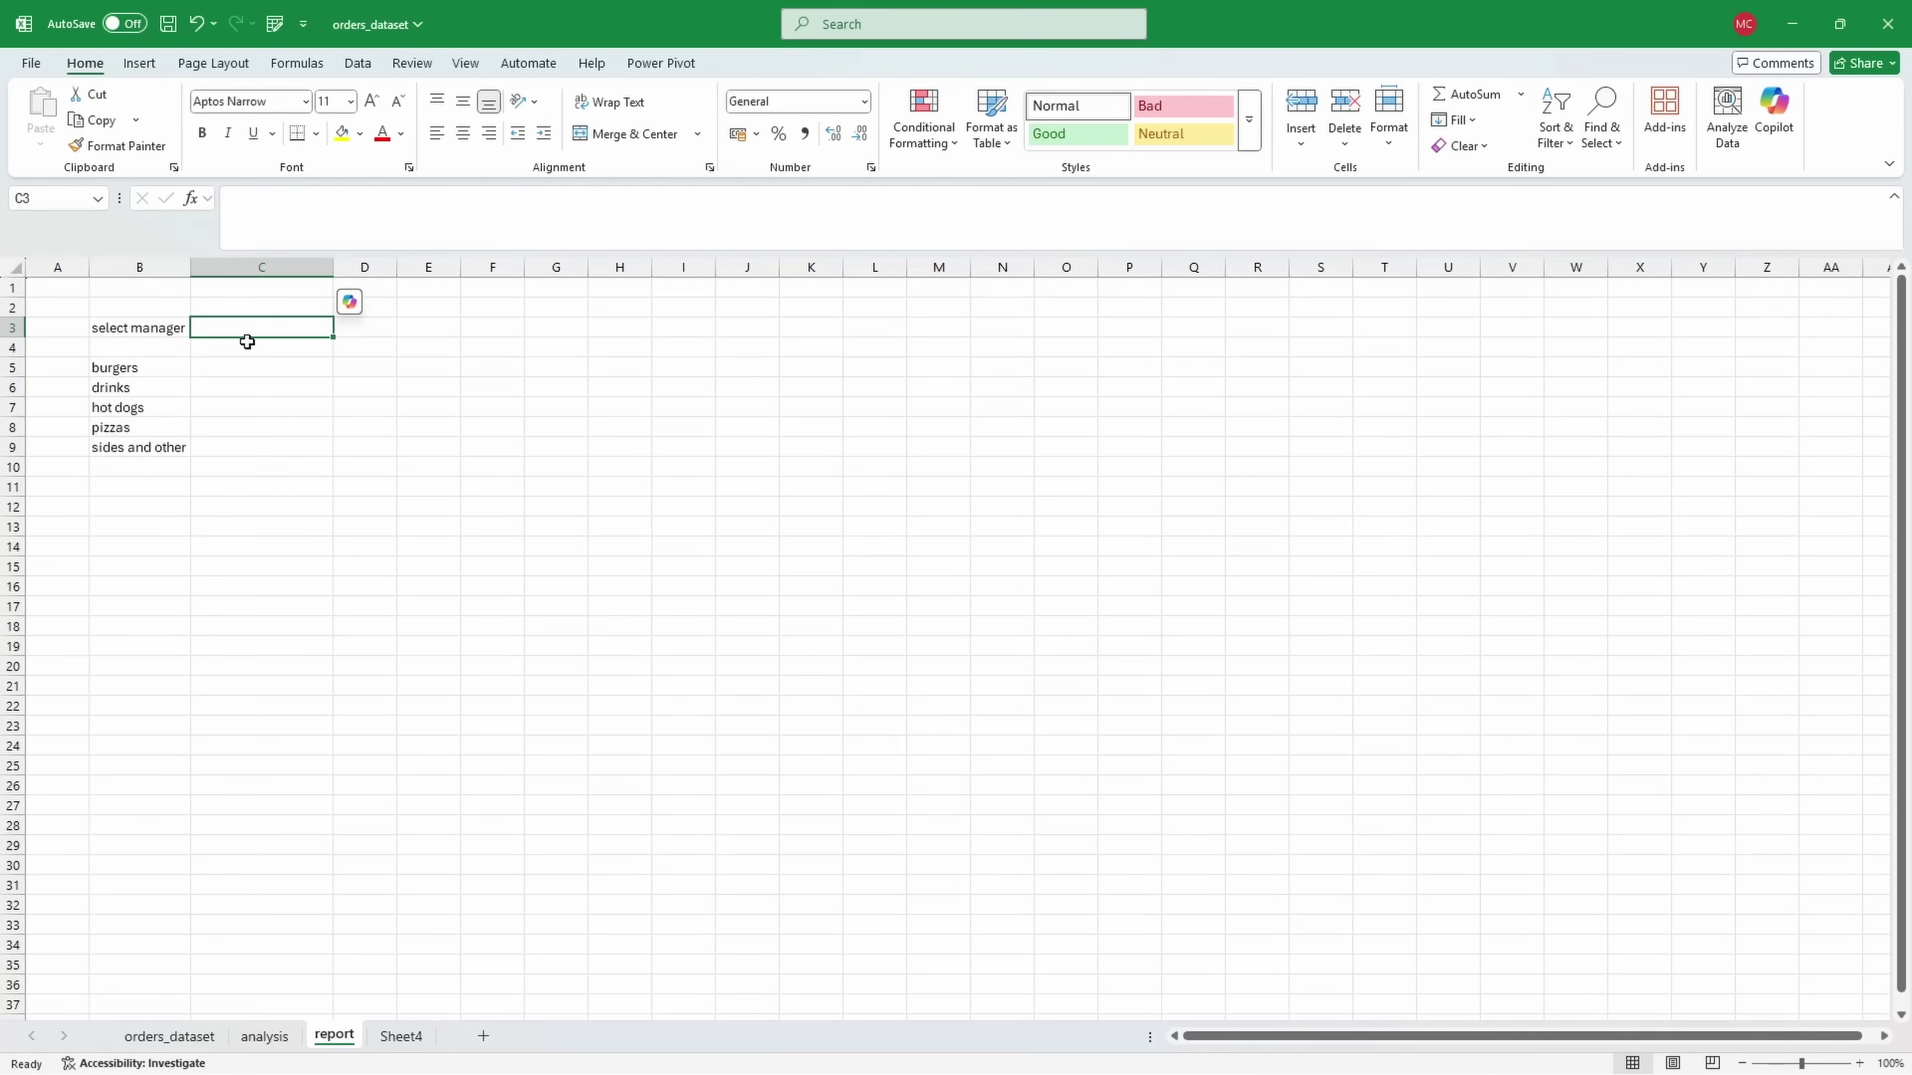
{"action": "left_click", "coordinate": [358, 64]}
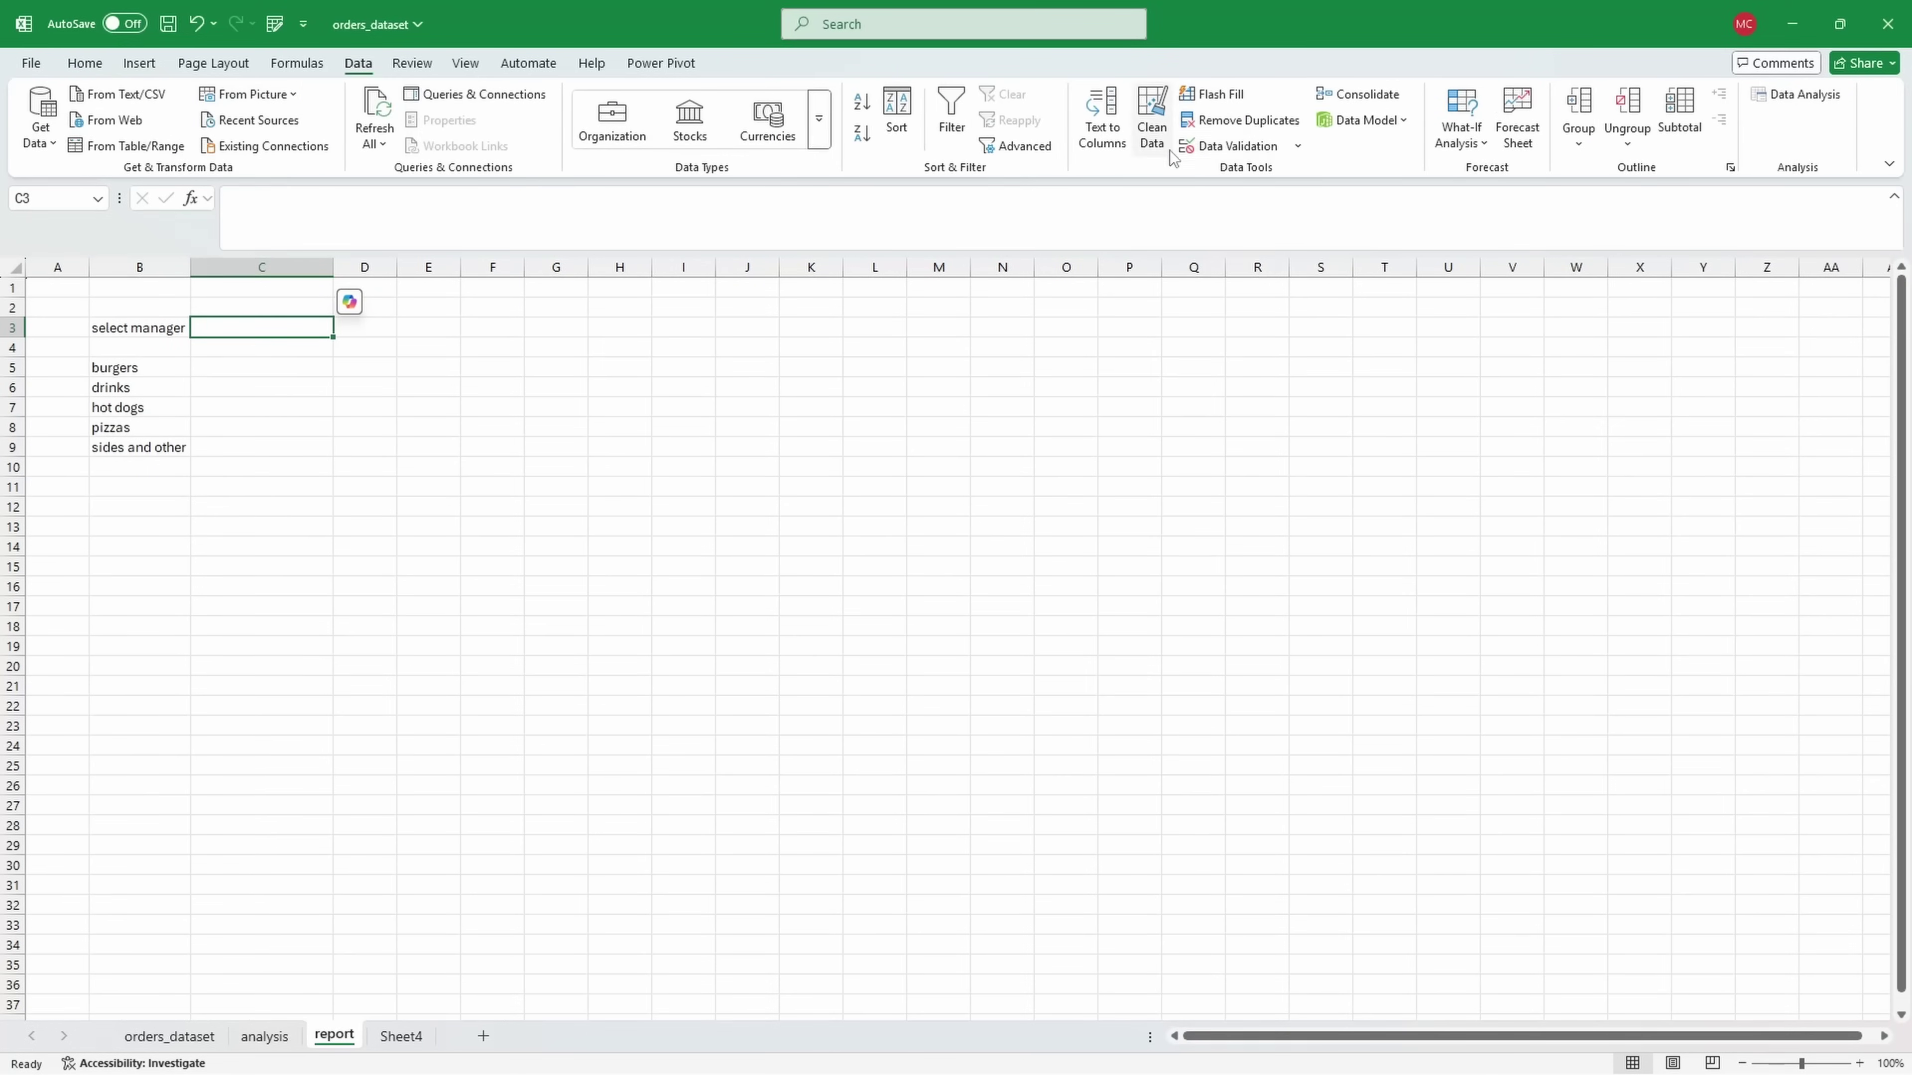
{"action": "left_click", "coordinate": [1246, 149]}
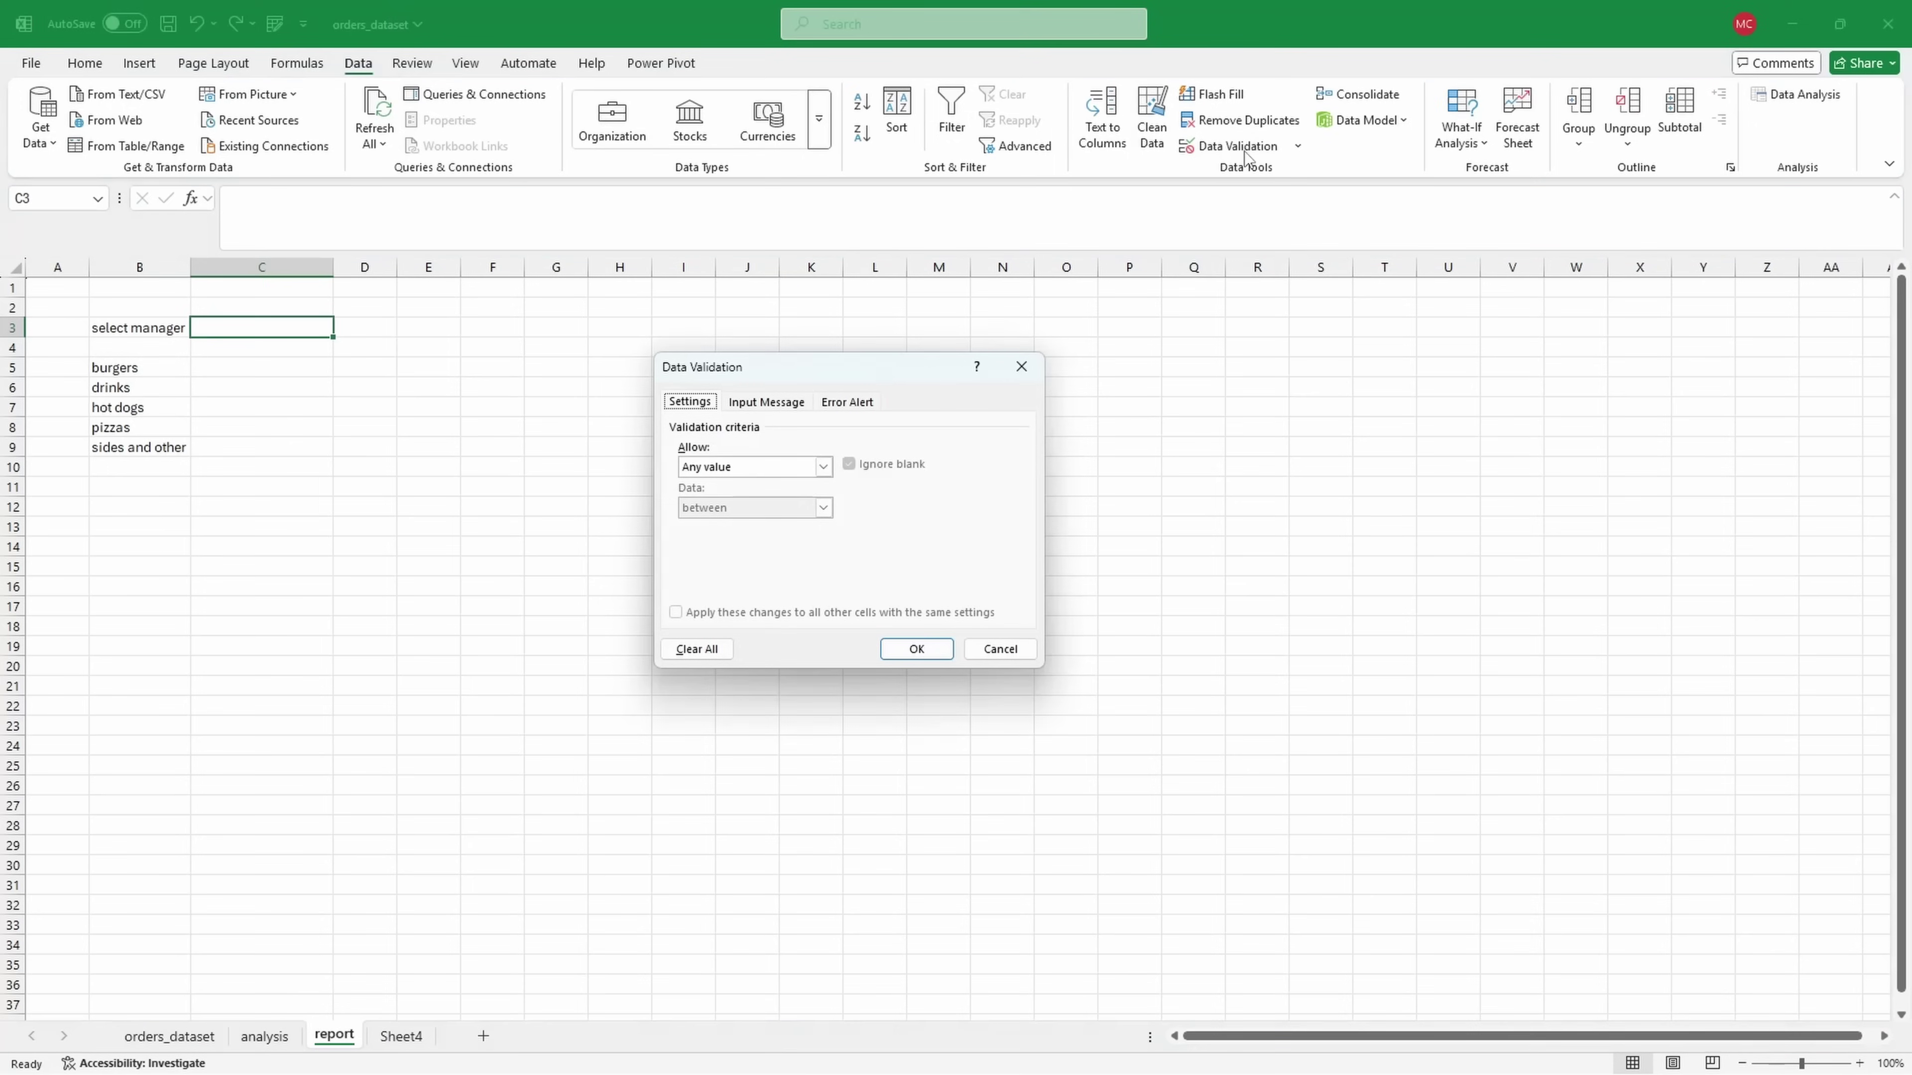
{"action": "left_click", "coordinate": [823, 468]}
{"action": "left_click", "coordinate": [757, 529]}
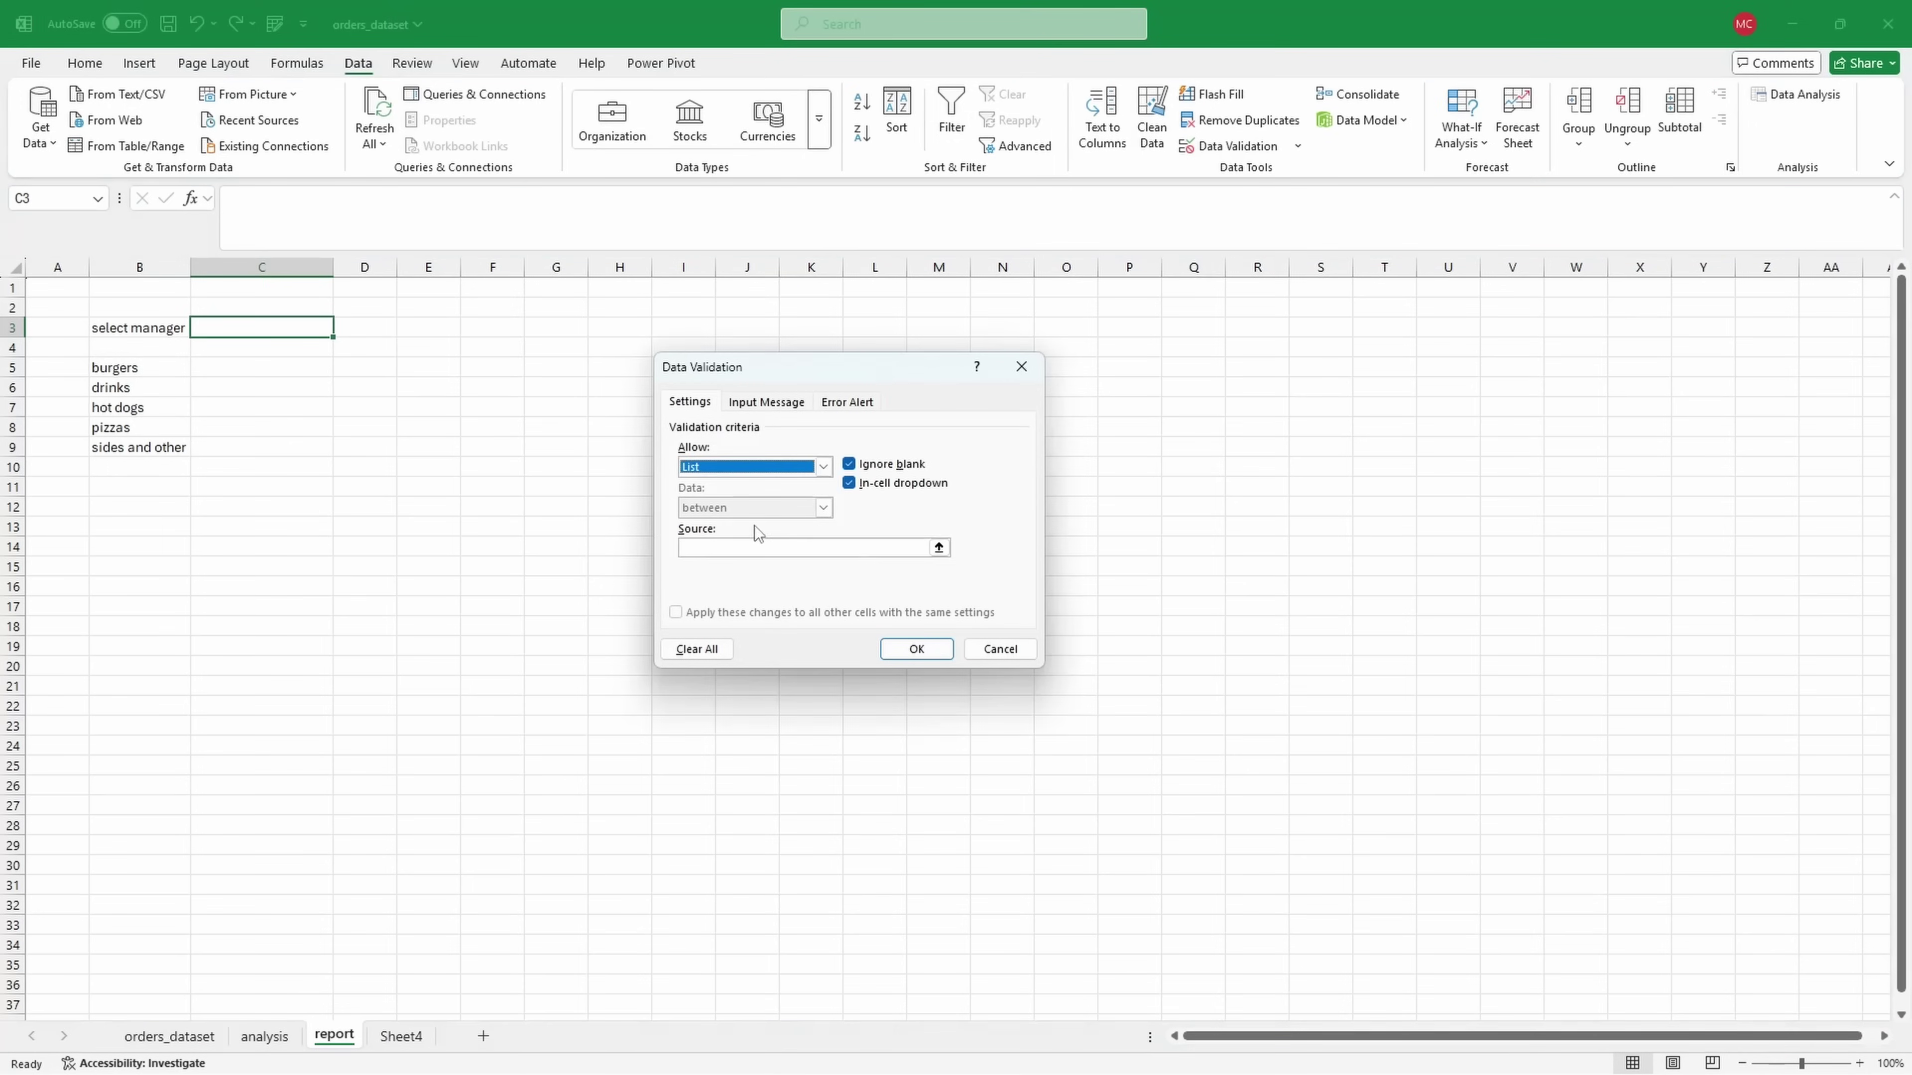
{"action": "left_click", "coordinate": [938, 548]}
{"action": "left_click", "coordinate": [401, 1036]}
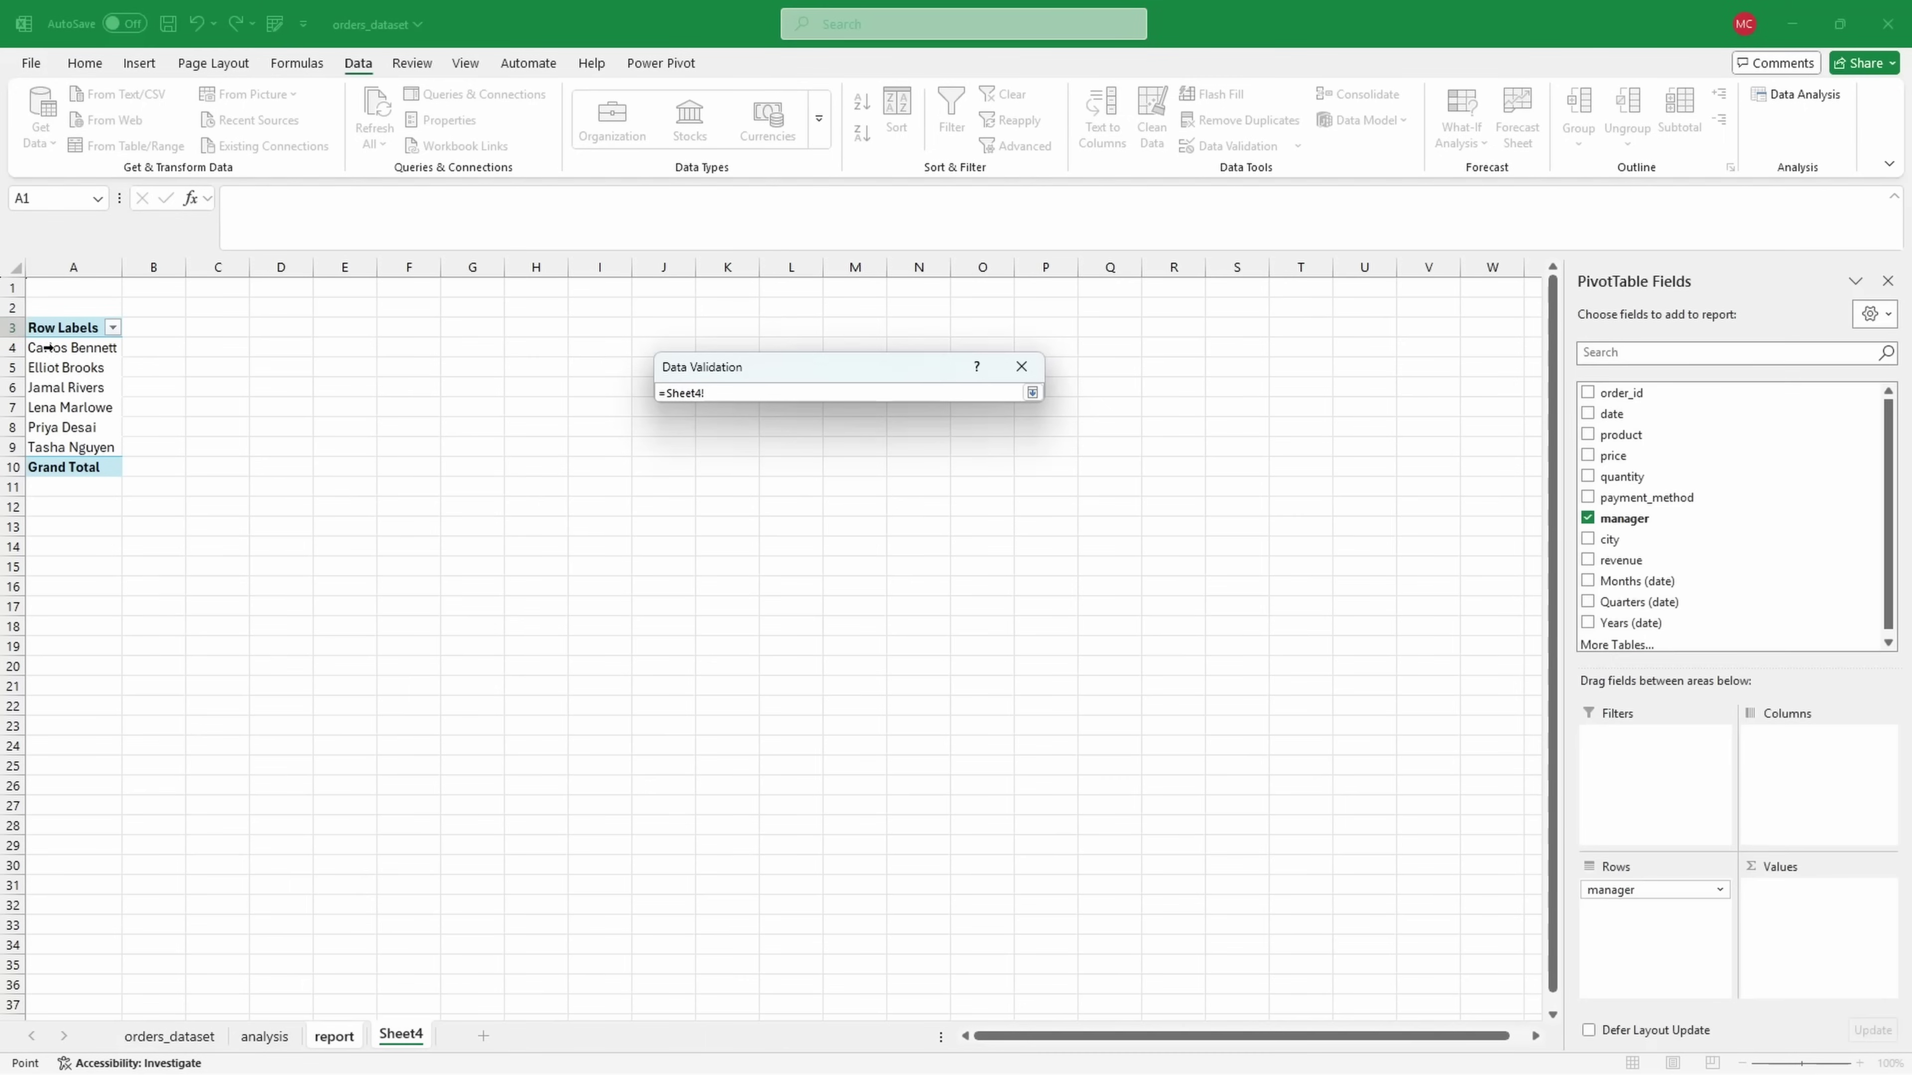
{"action": "left_click_drag", "start_coordinate": [49, 347], "coordinate": [72, 447]}
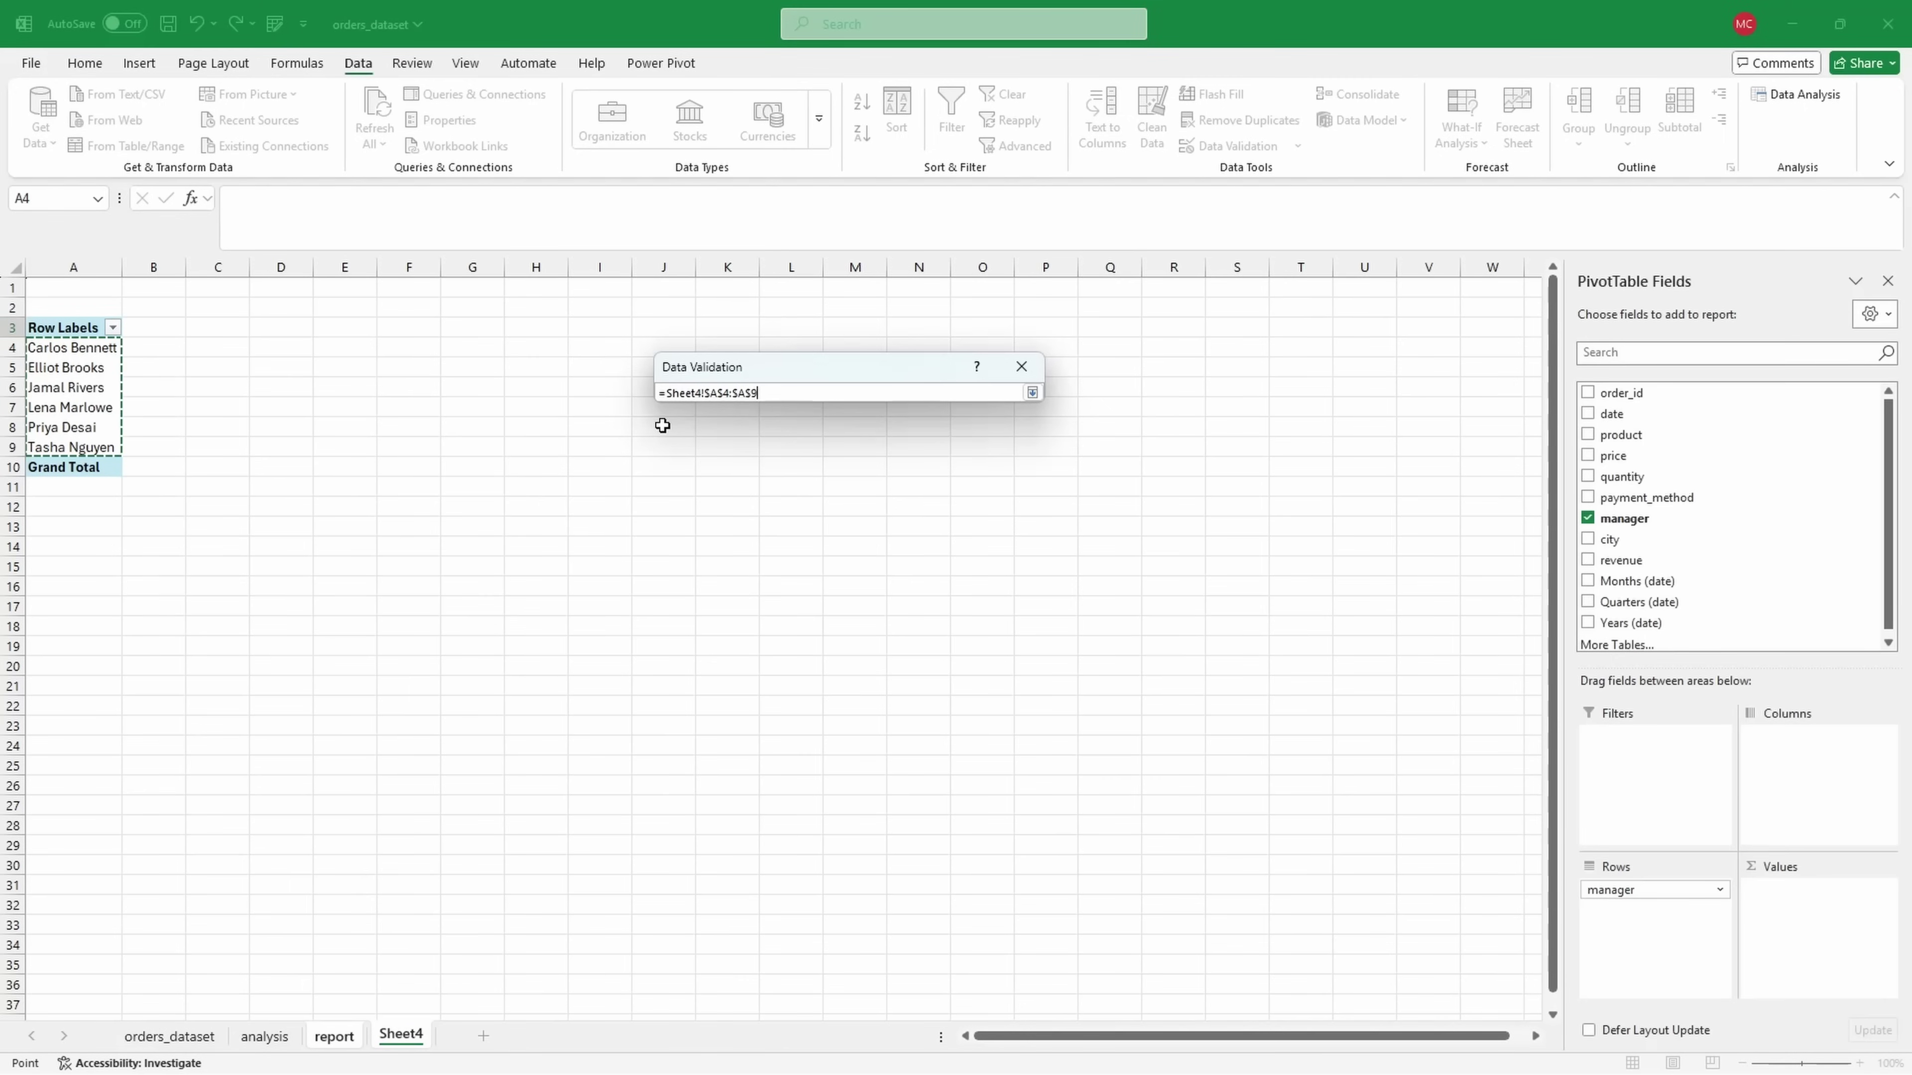
{"action": "key", "text": "Return"}
{"action": "left_click", "coordinate": [934, 644]}
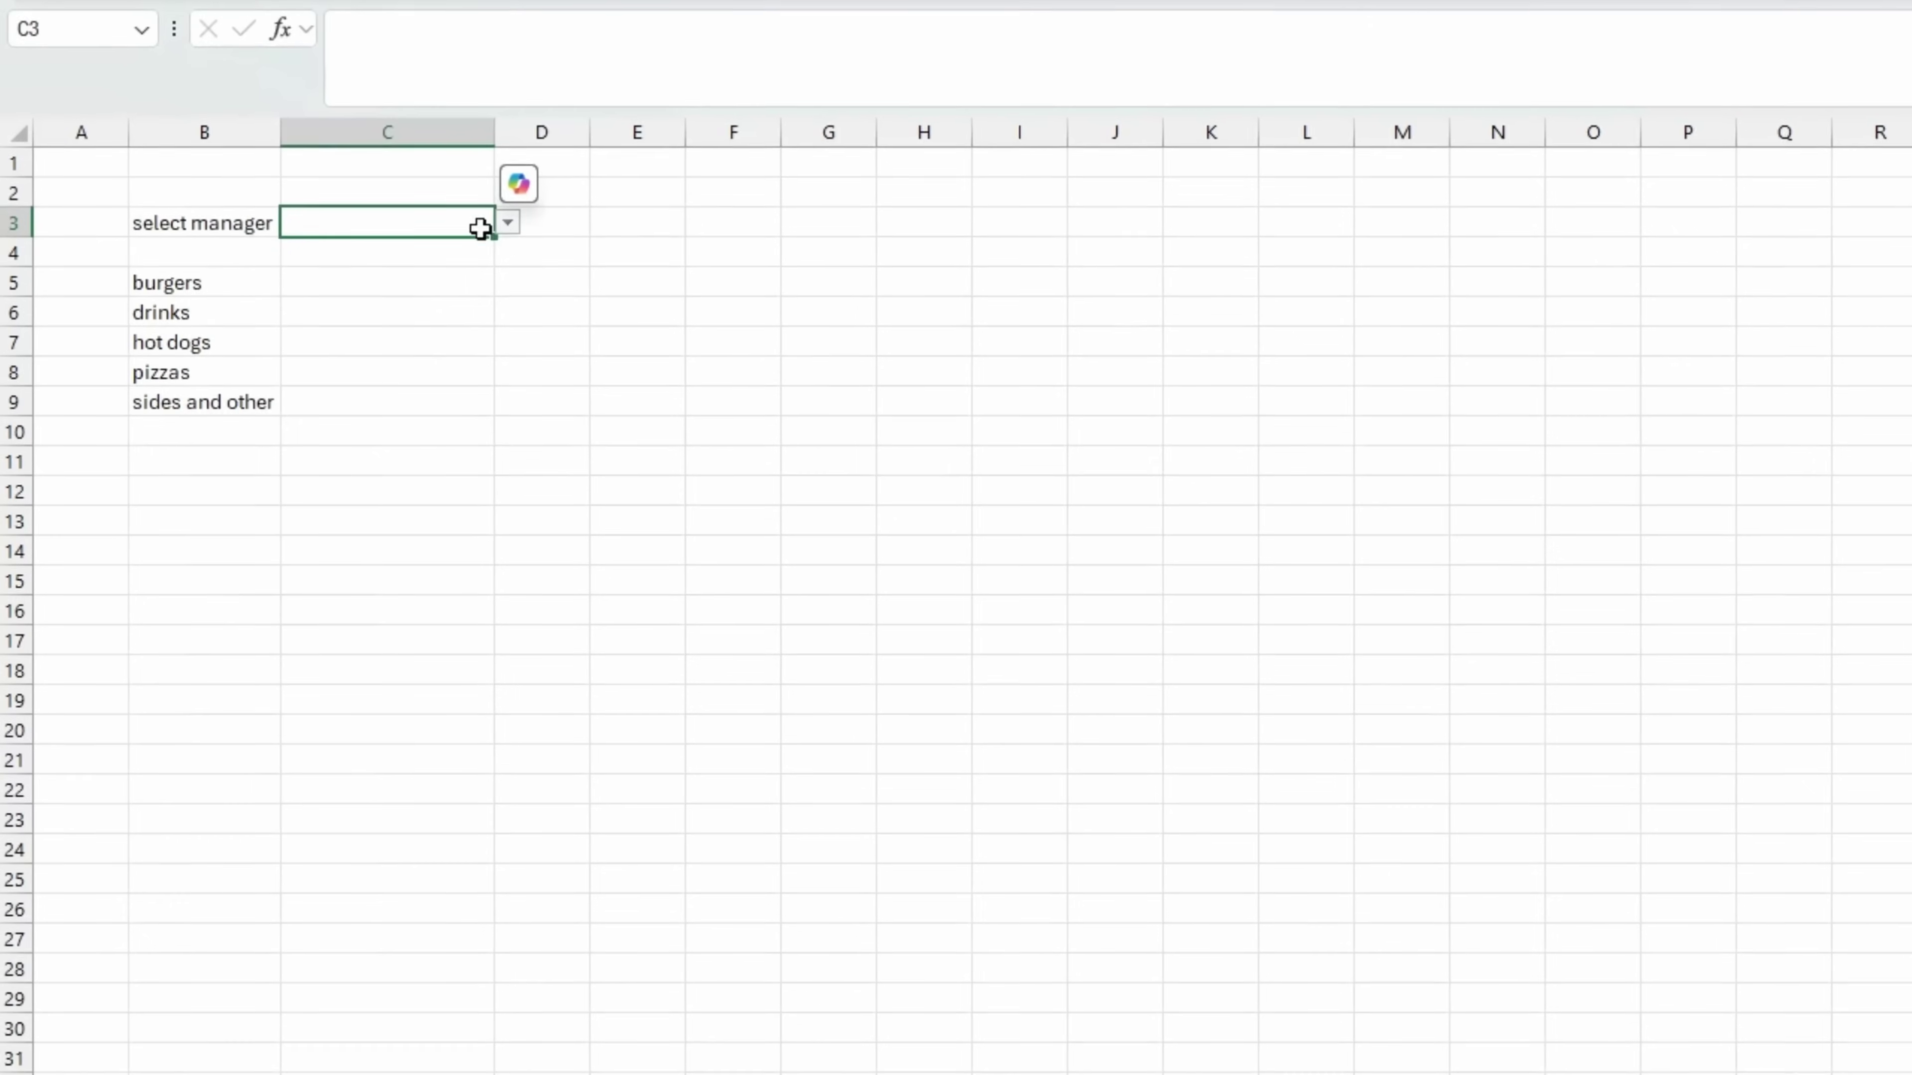
Step: Choose one manager from C3's dropdown and move to the burgers row
{"action": "left_click", "coordinate": [342, 328]}
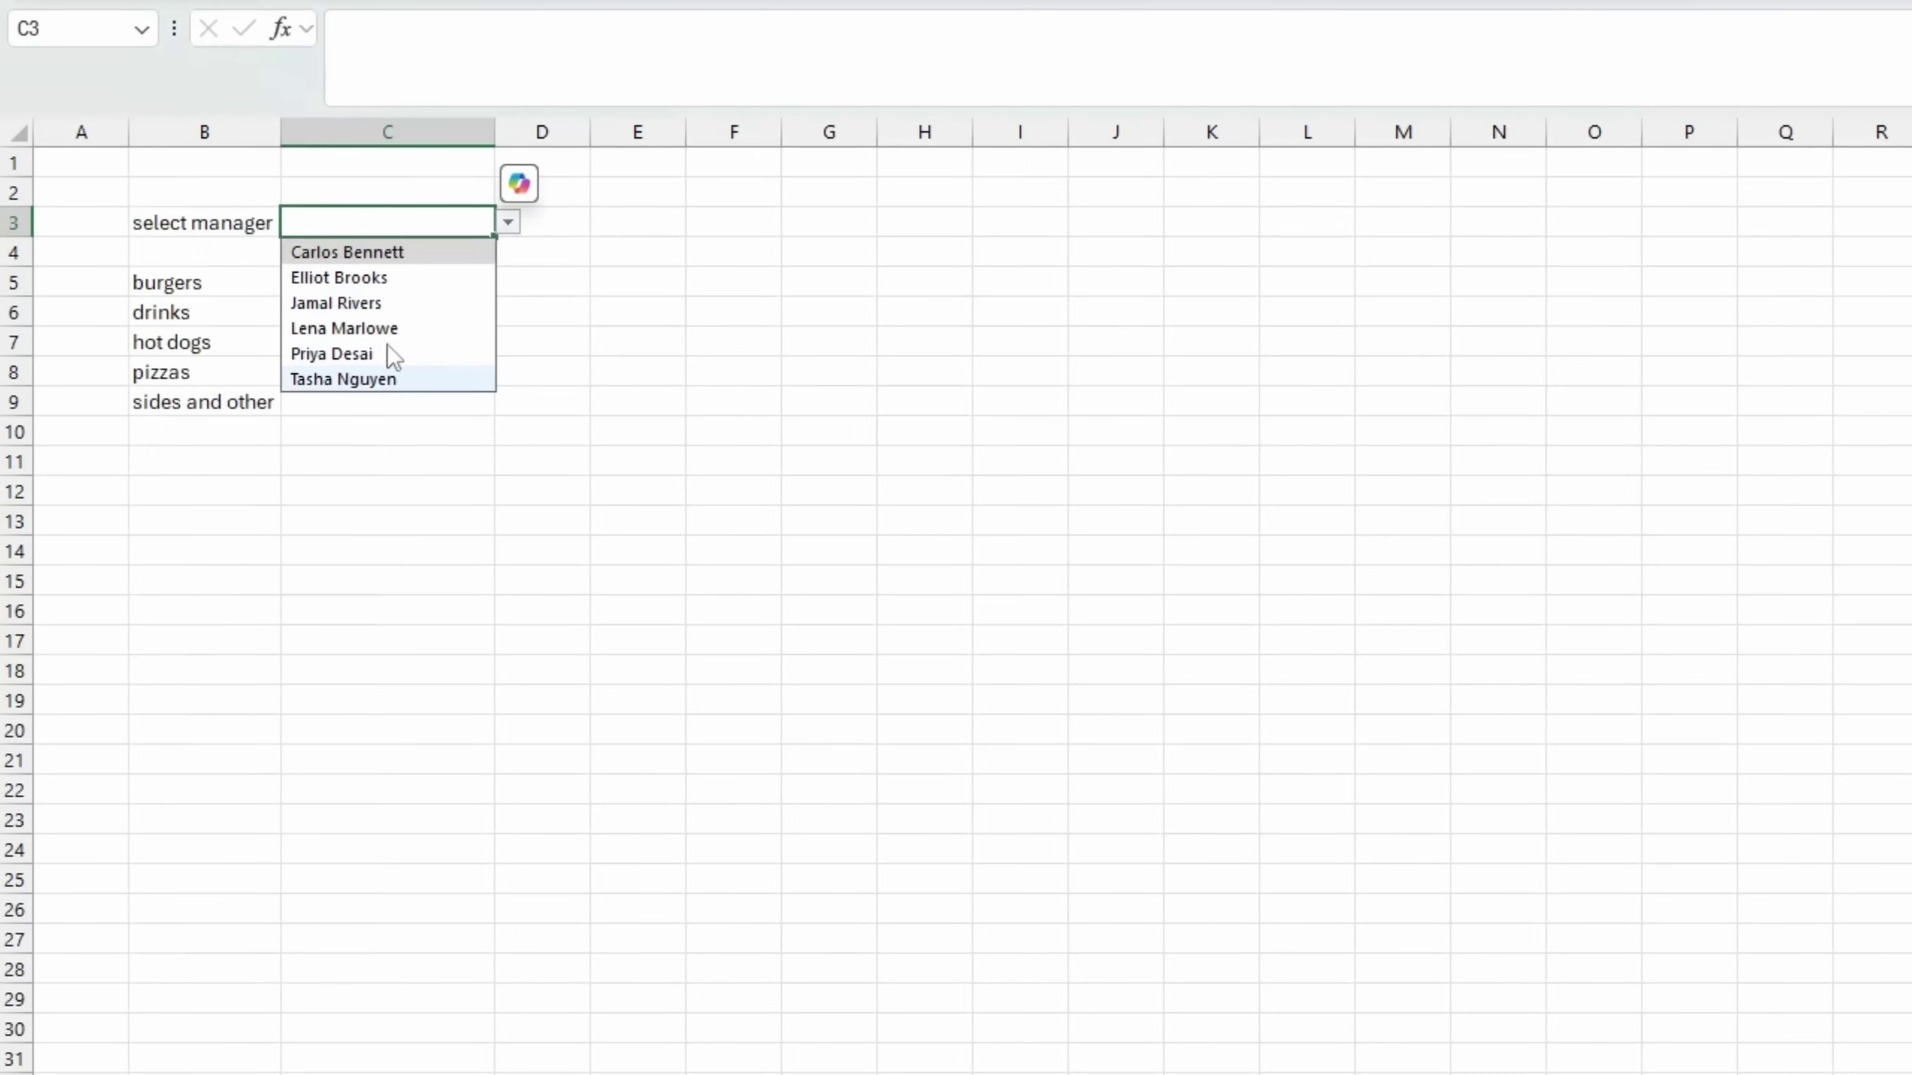
{"action": "left_click", "coordinate": [368, 327]}
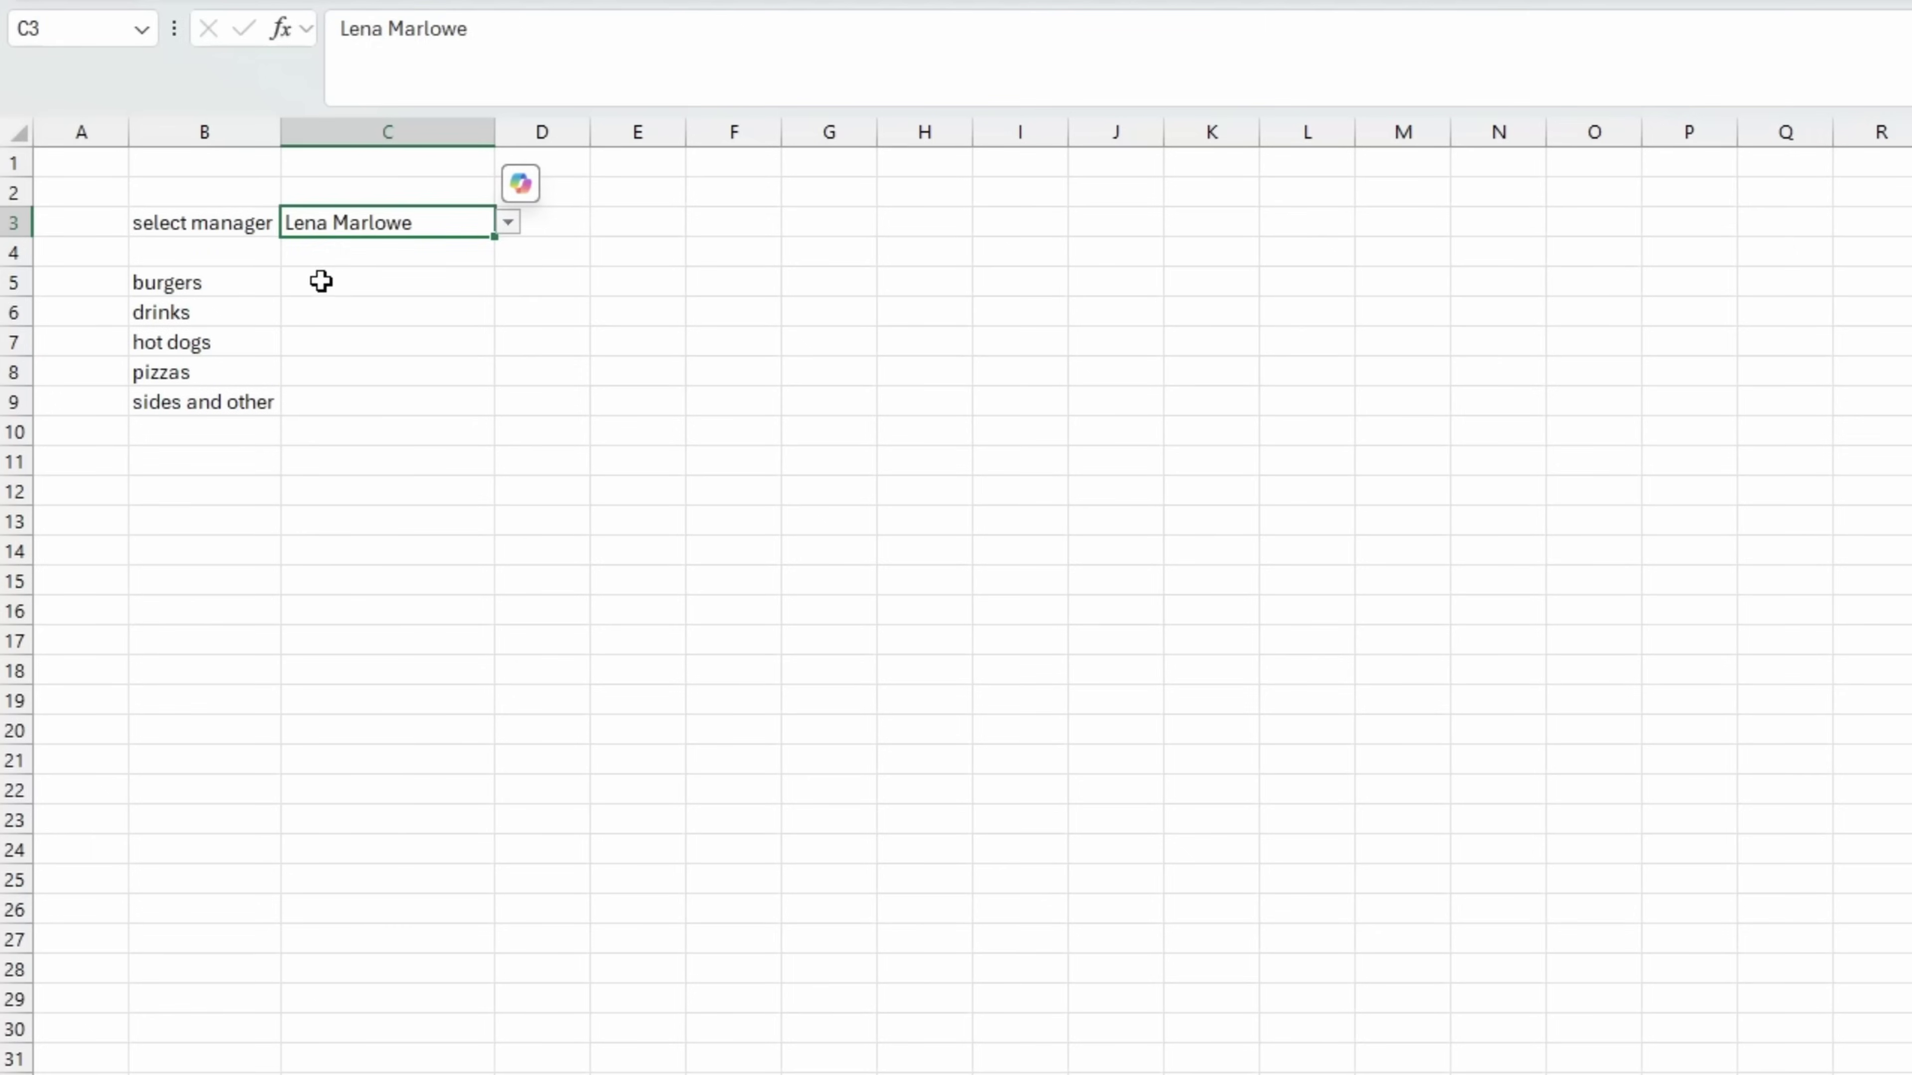
{"action": "left_click_drag", "start_coordinate": [320, 282], "coordinate": [329, 393]}
{"action": "left_click", "coordinate": [343, 282]}
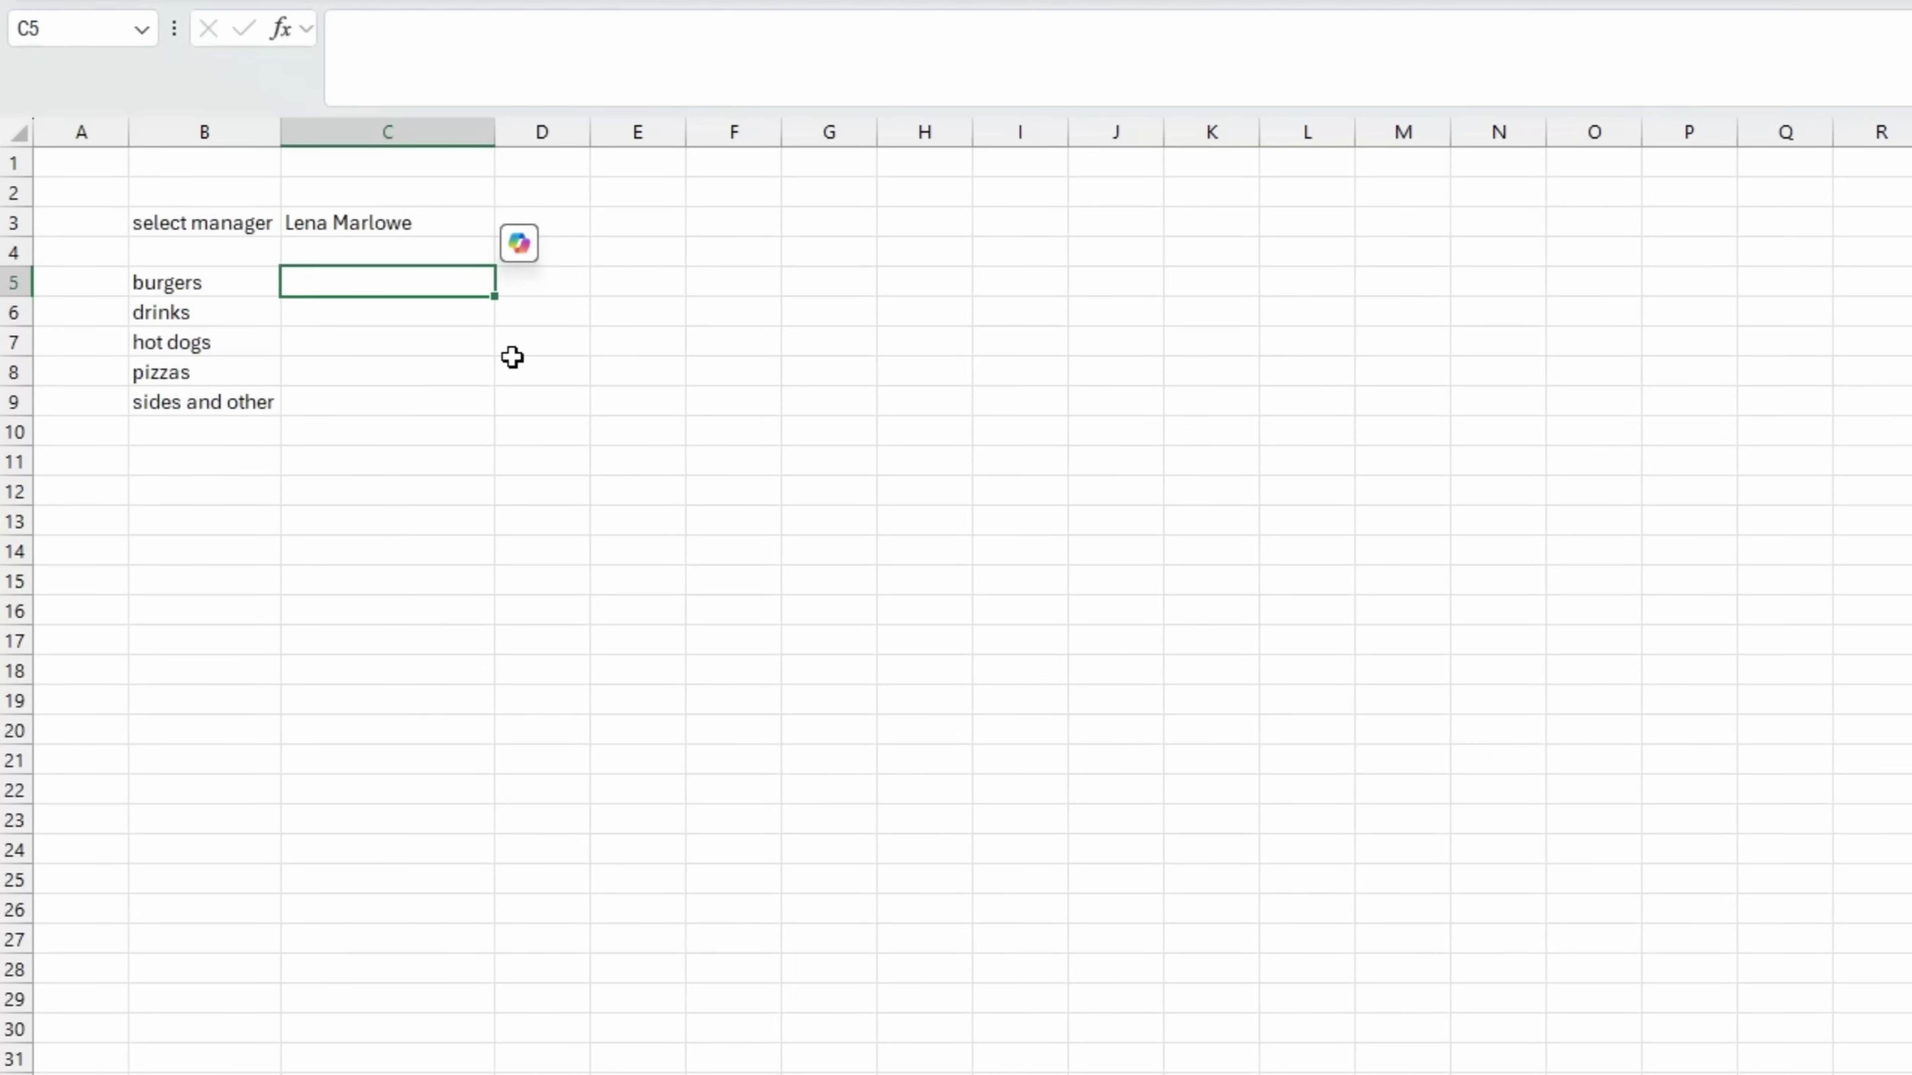
{"action": "left_click", "coordinate": [382, 225]}
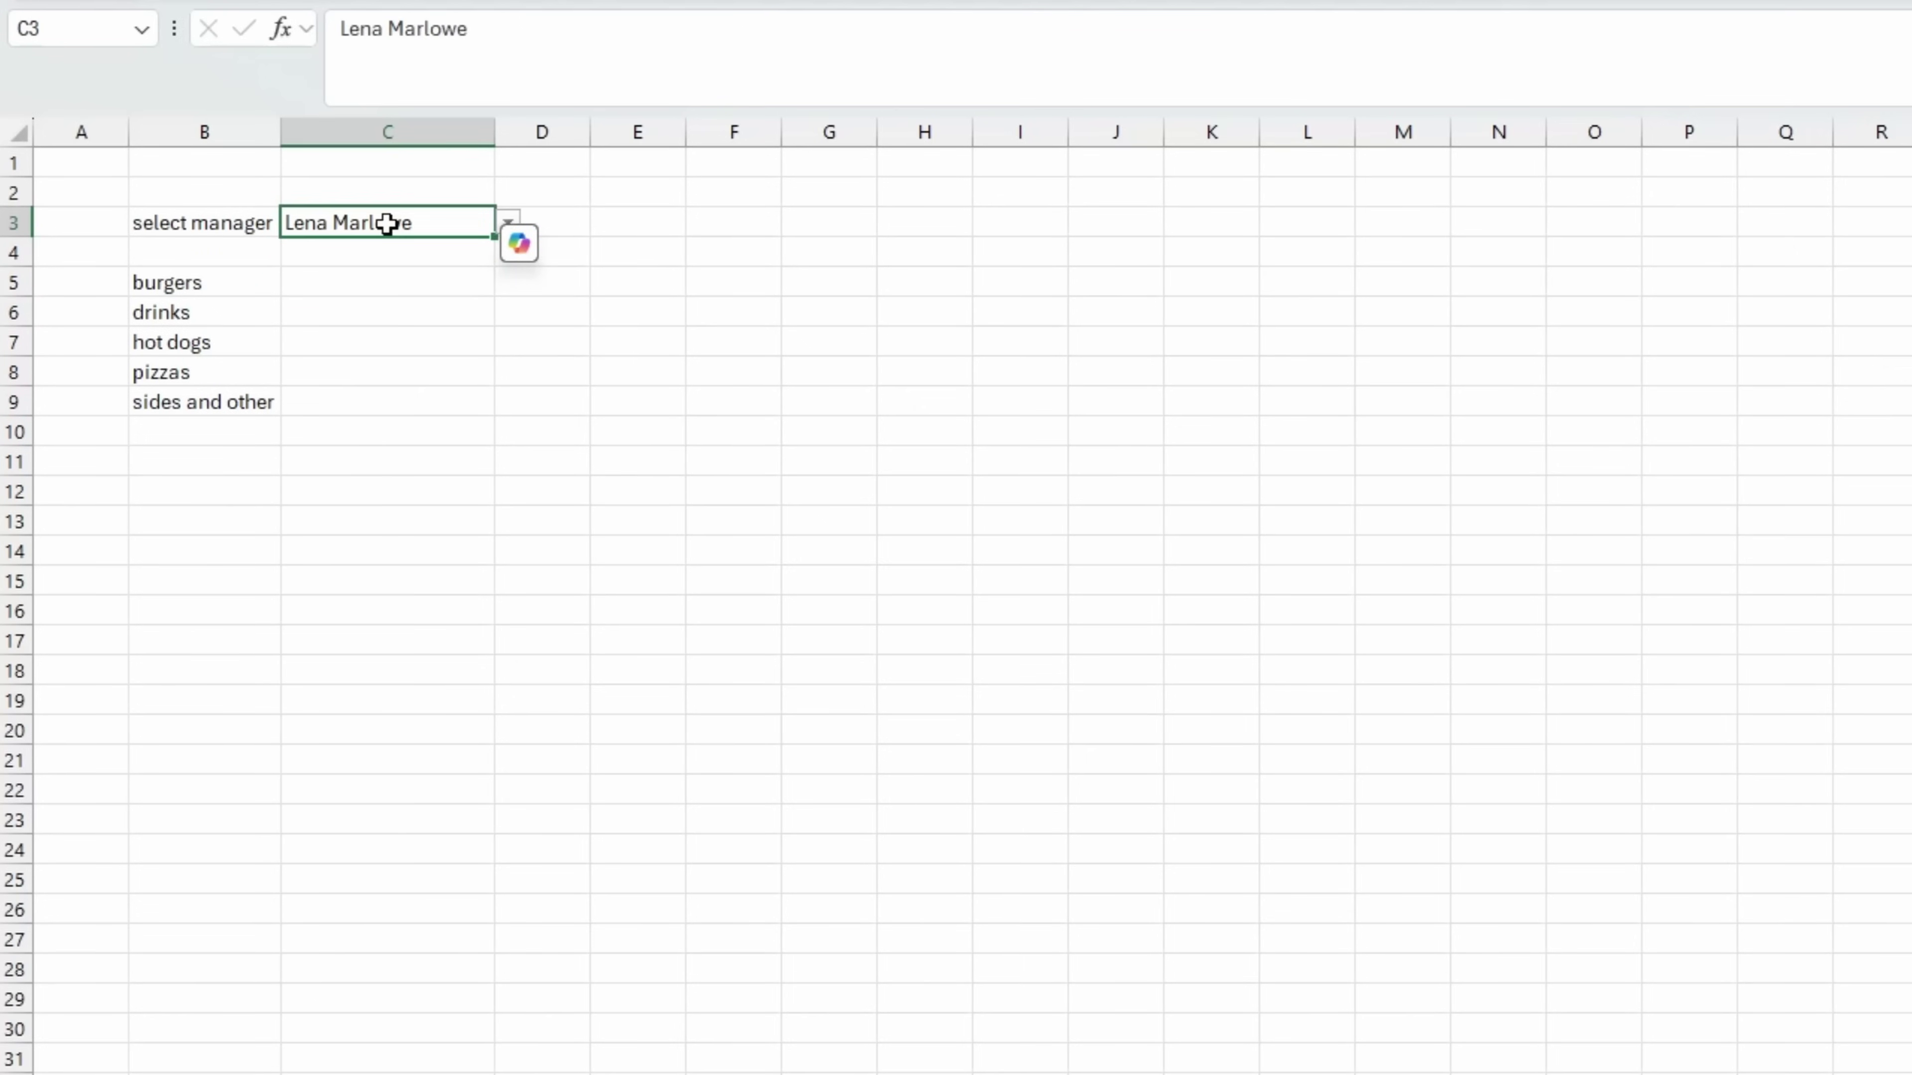
{"action": "left_click", "coordinate": [212, 292]}
Step: Start =SUMIFS in C5 with the orders revenue column as the sum range
{"action": "left_click", "coordinate": [350, 290]}
{"action": "type", "text": "="}
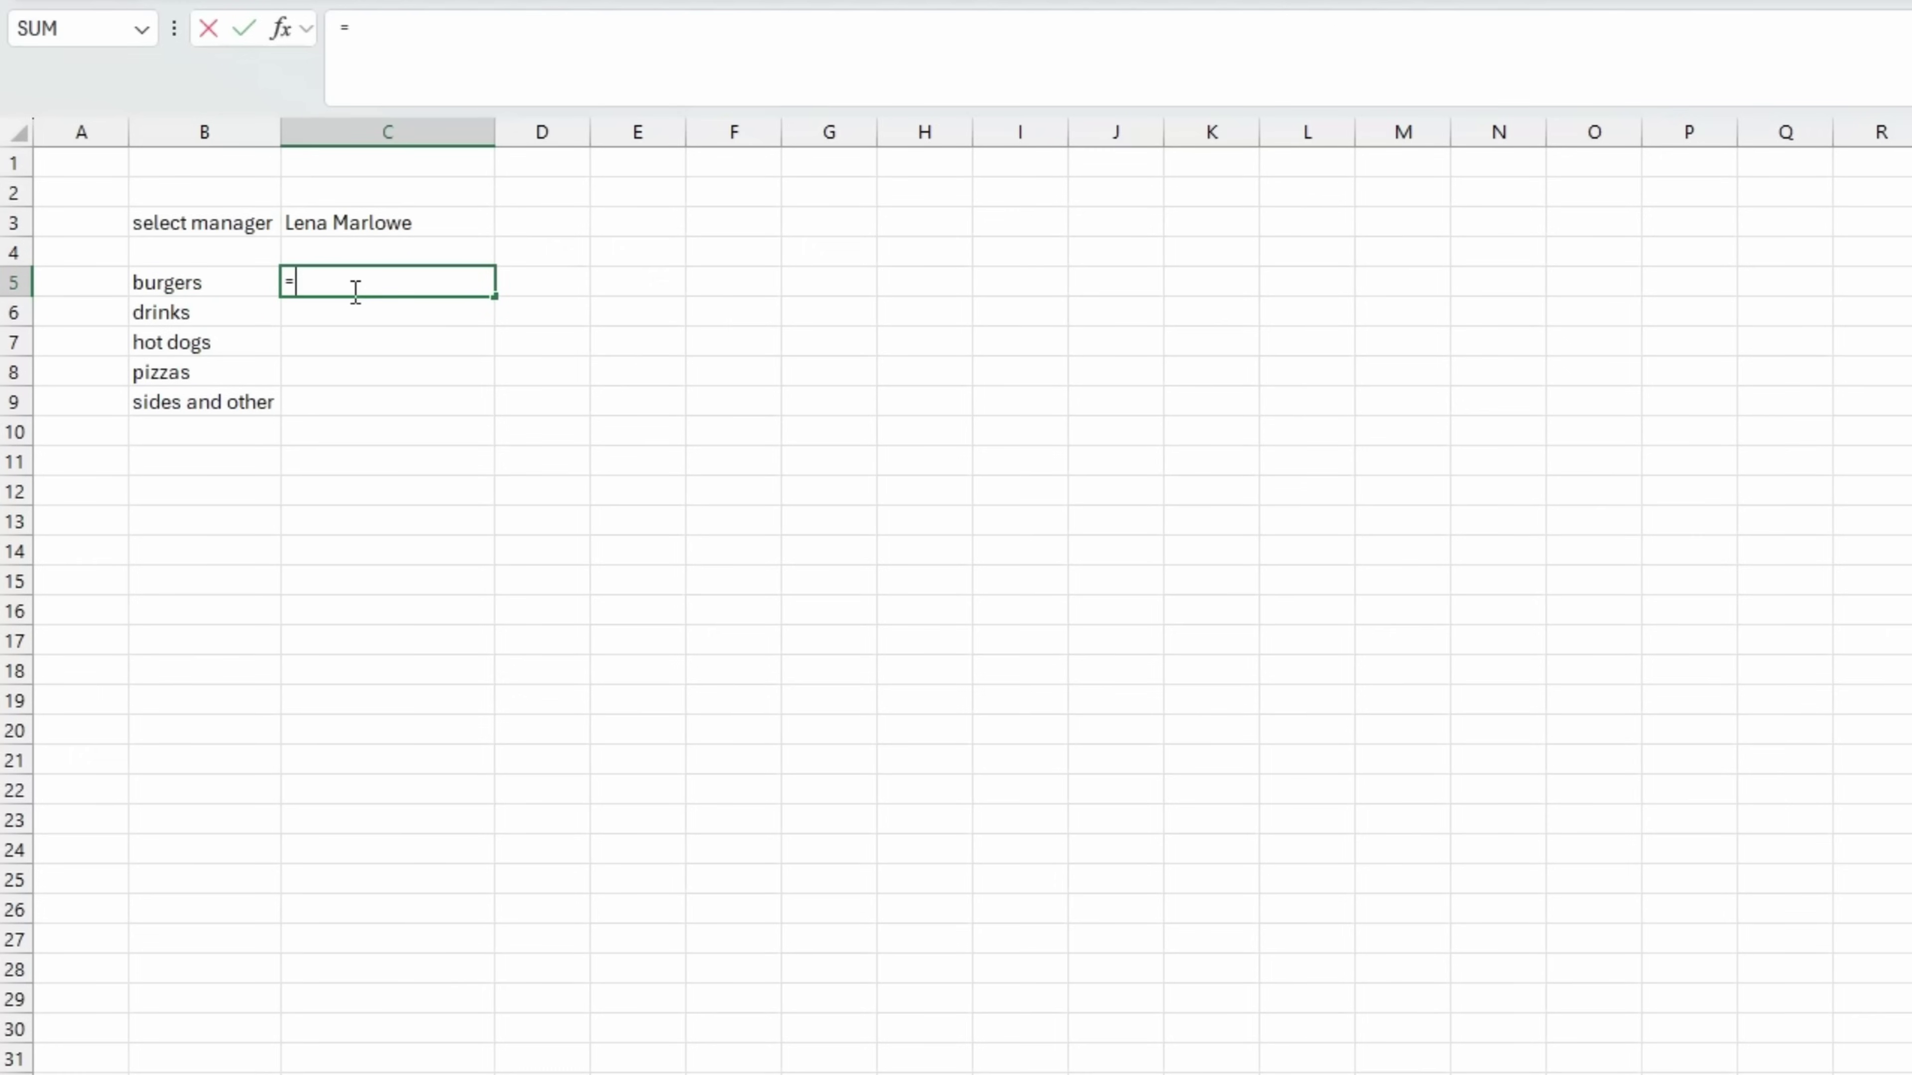
{"action": "type", "text": "sumifs"}
{"action": "key", "text": "Tab"}
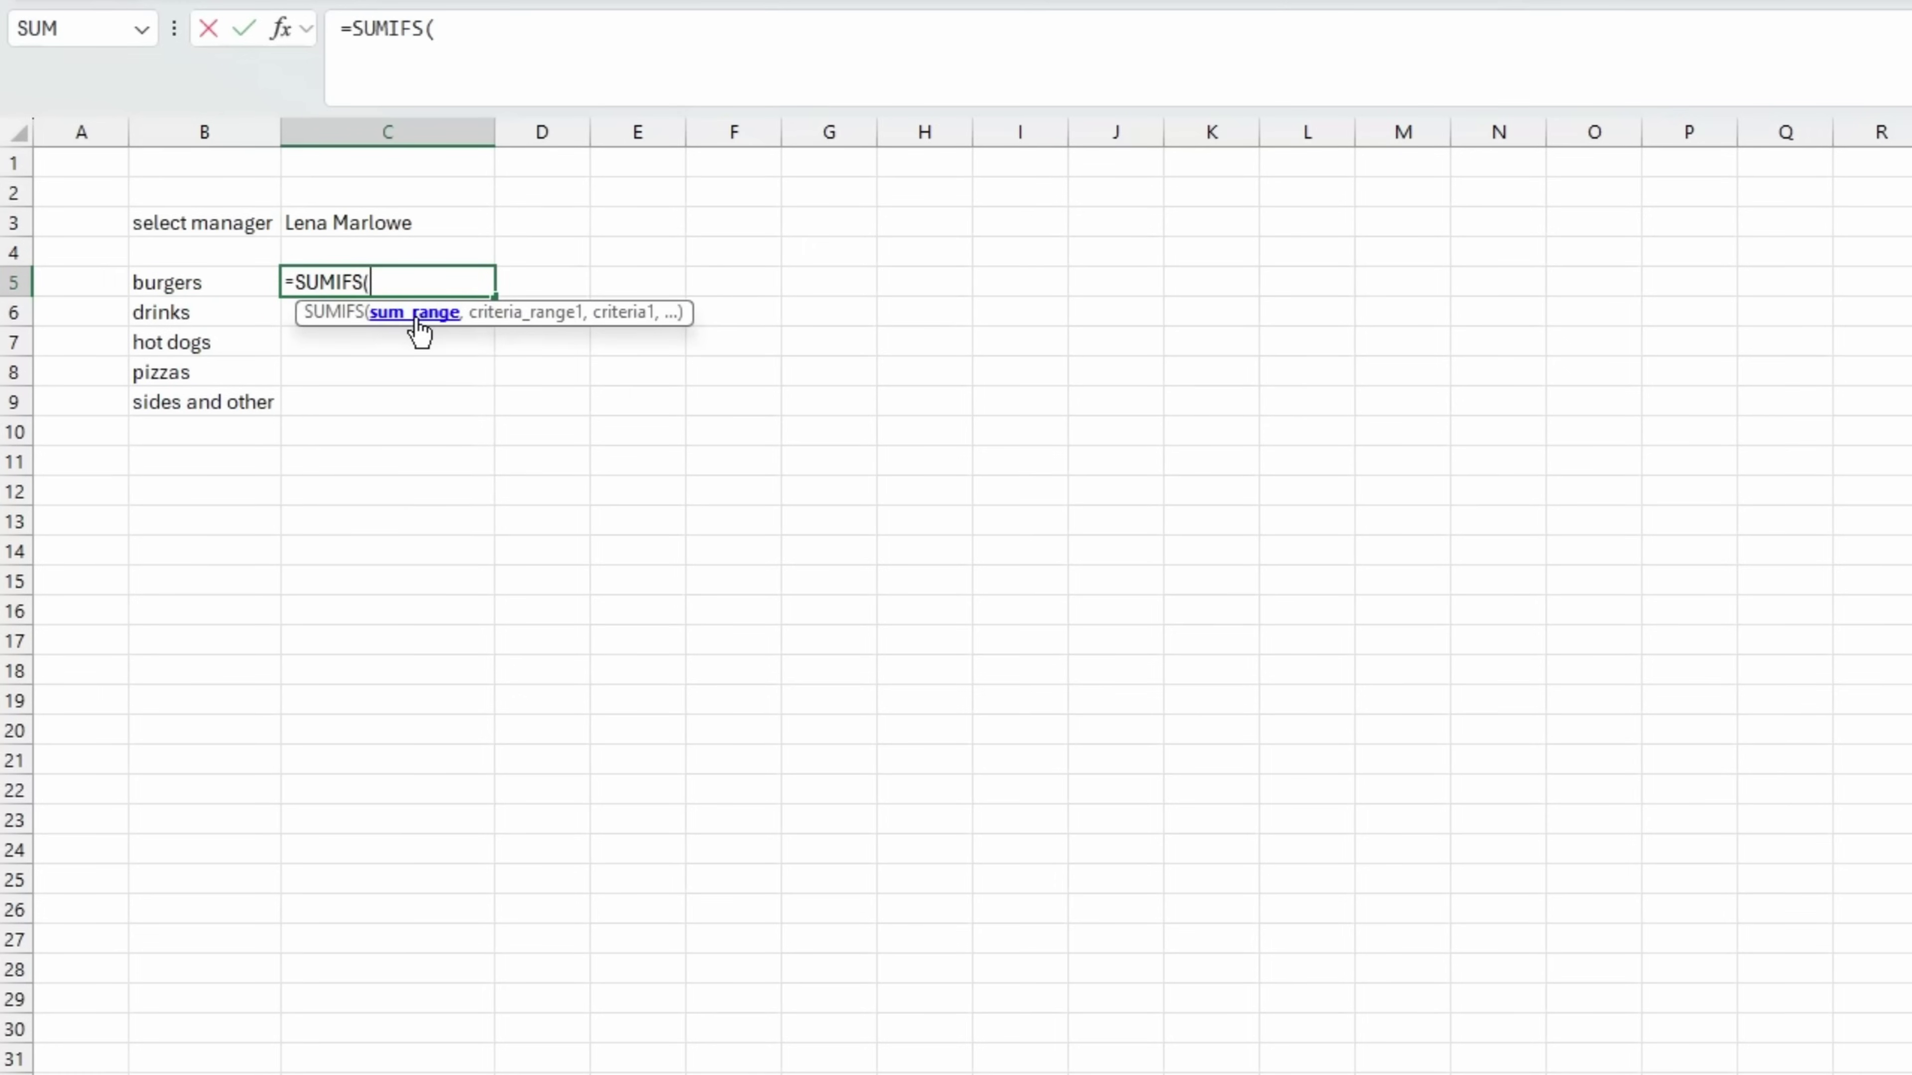
{"action": "key", "text": "ctrl+Page_Down"}
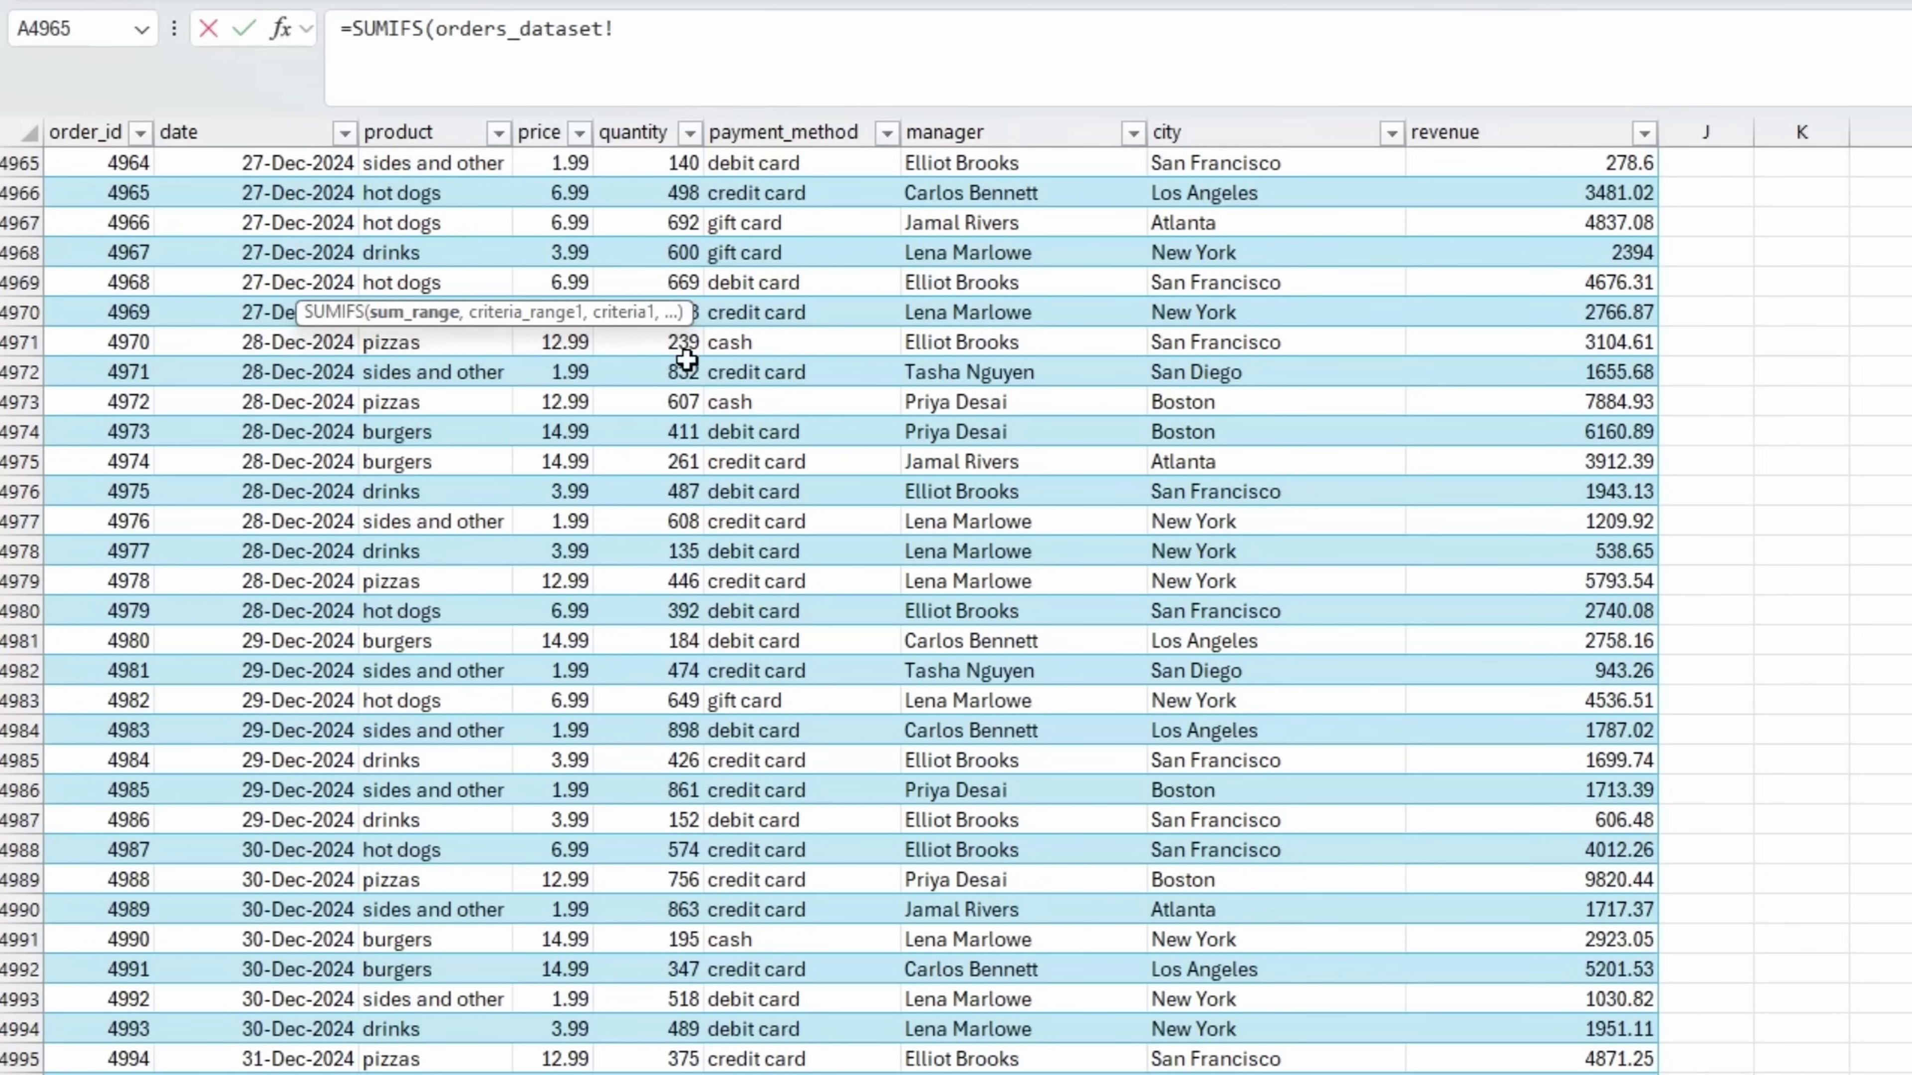
{"action": "left_click", "coordinate": [1051, 359]}
{"action": "key", "text": "ctrl+Up"}
{"action": "key", "text": "Right"}
{"action": "key", "text": "Right"}
{"action": "key", "text": "Right"}
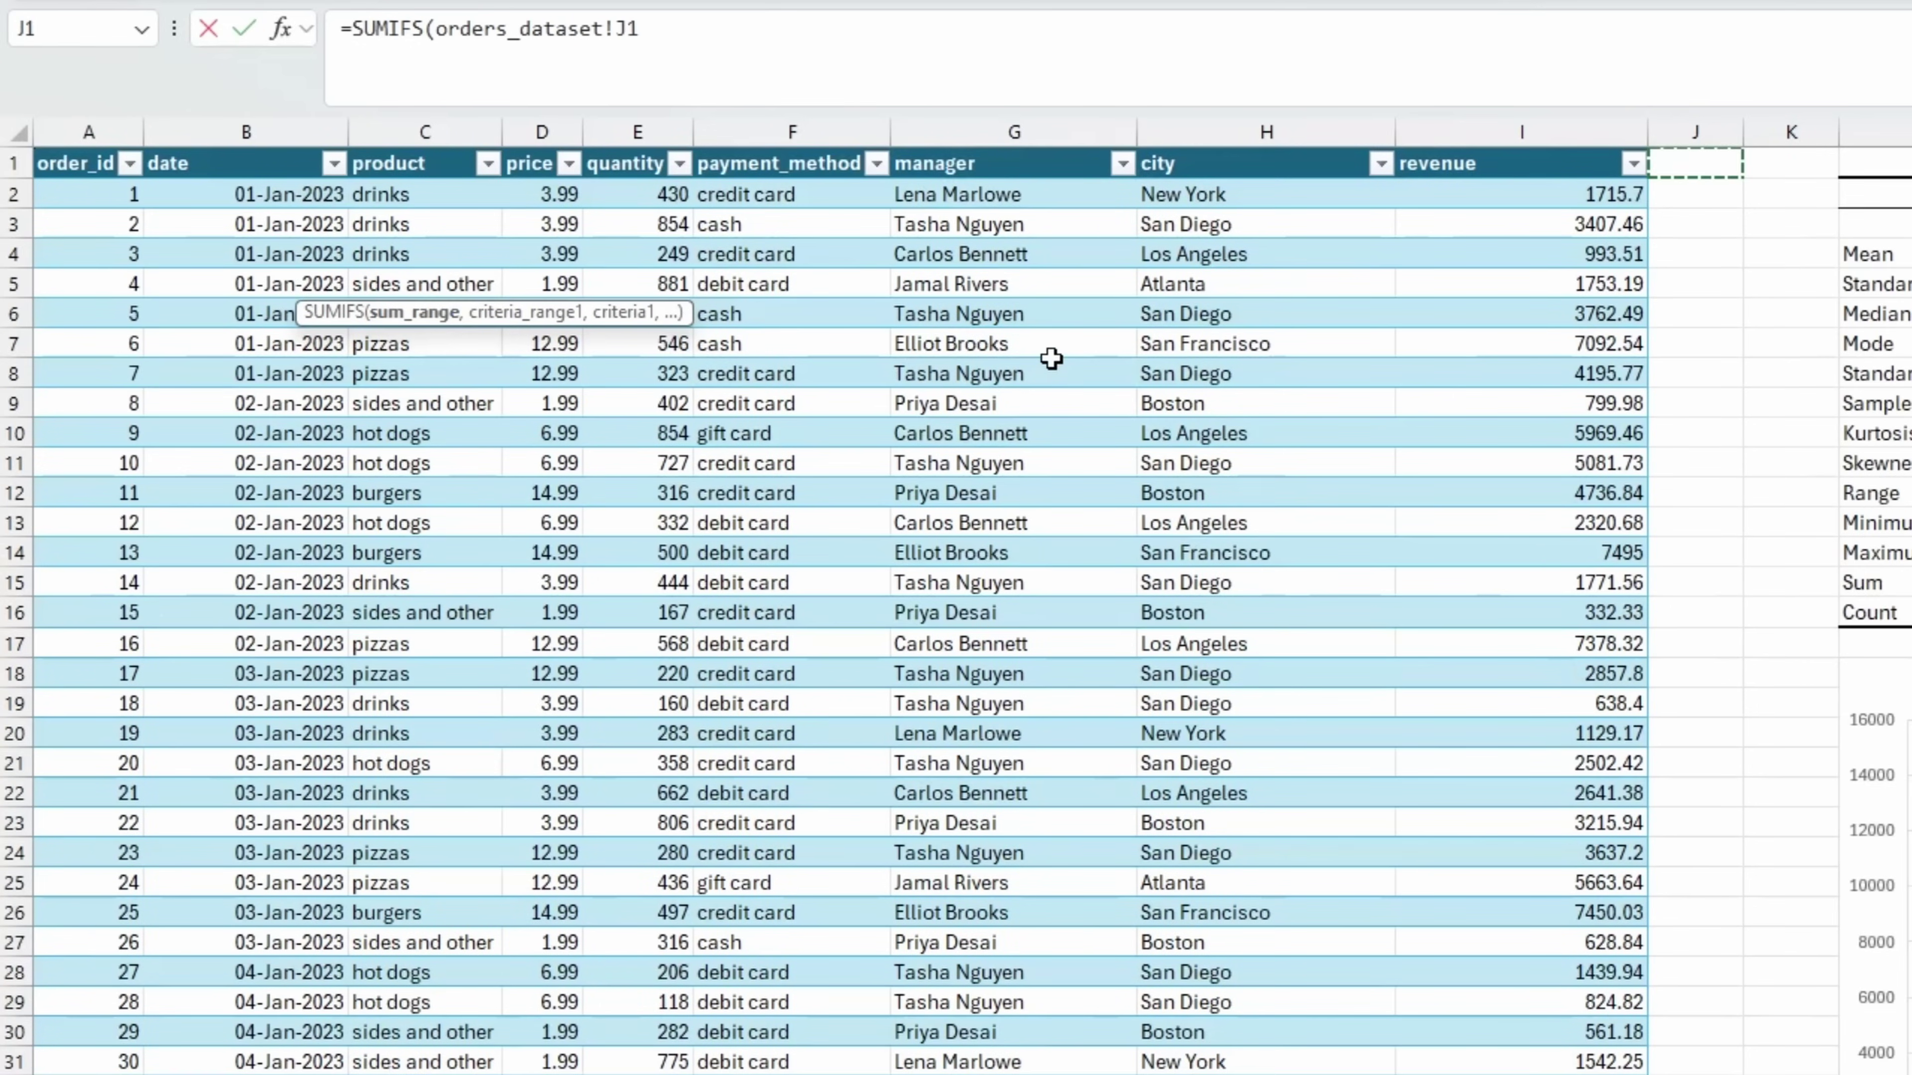
{"action": "key", "text": "Down"}
{"action": "key", "text": "Left"}
{"action": "key", "text": "ctrl+shift+Down"}
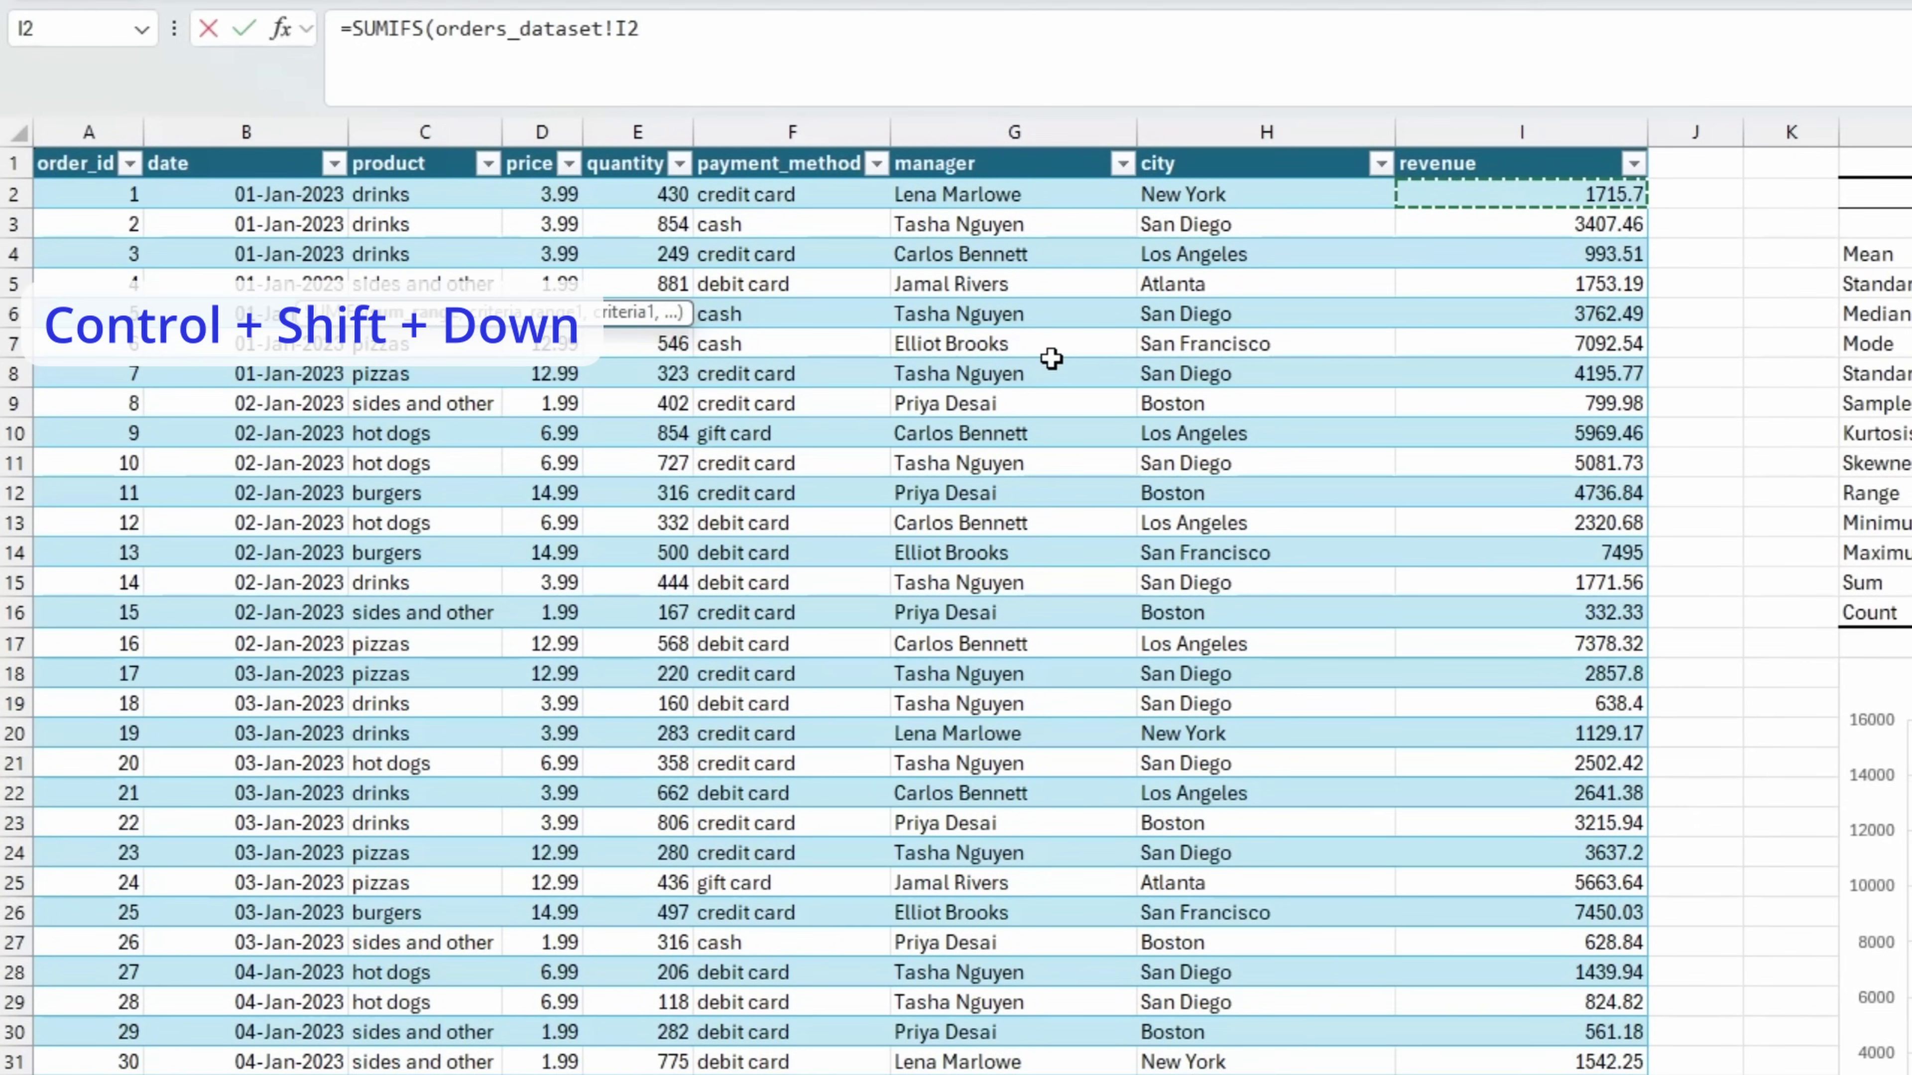
{"action": "type", "text": ","}
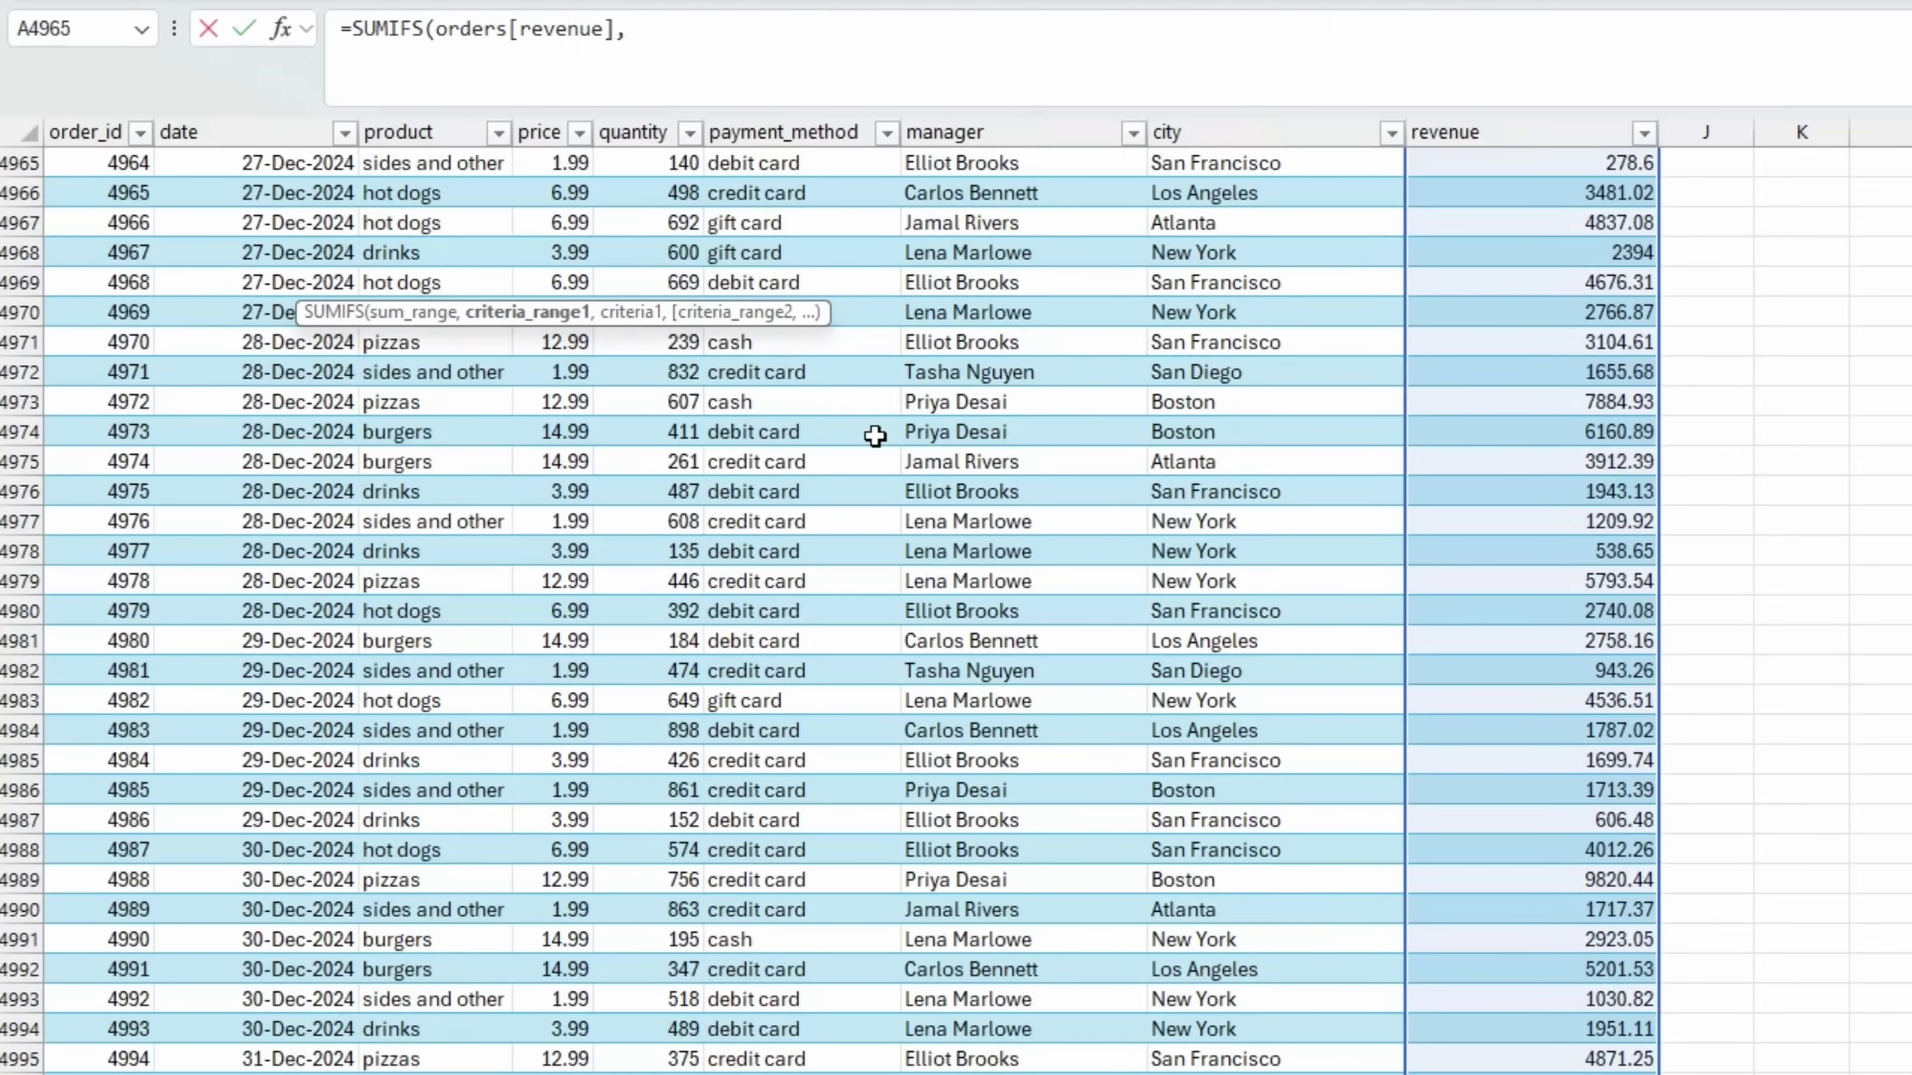
Step: Add the orders manager column as a criteria range matched to absolute report!$C$3
{"action": "key", "text": "ctrl+Up"}
{"action": "key", "text": "Right"}
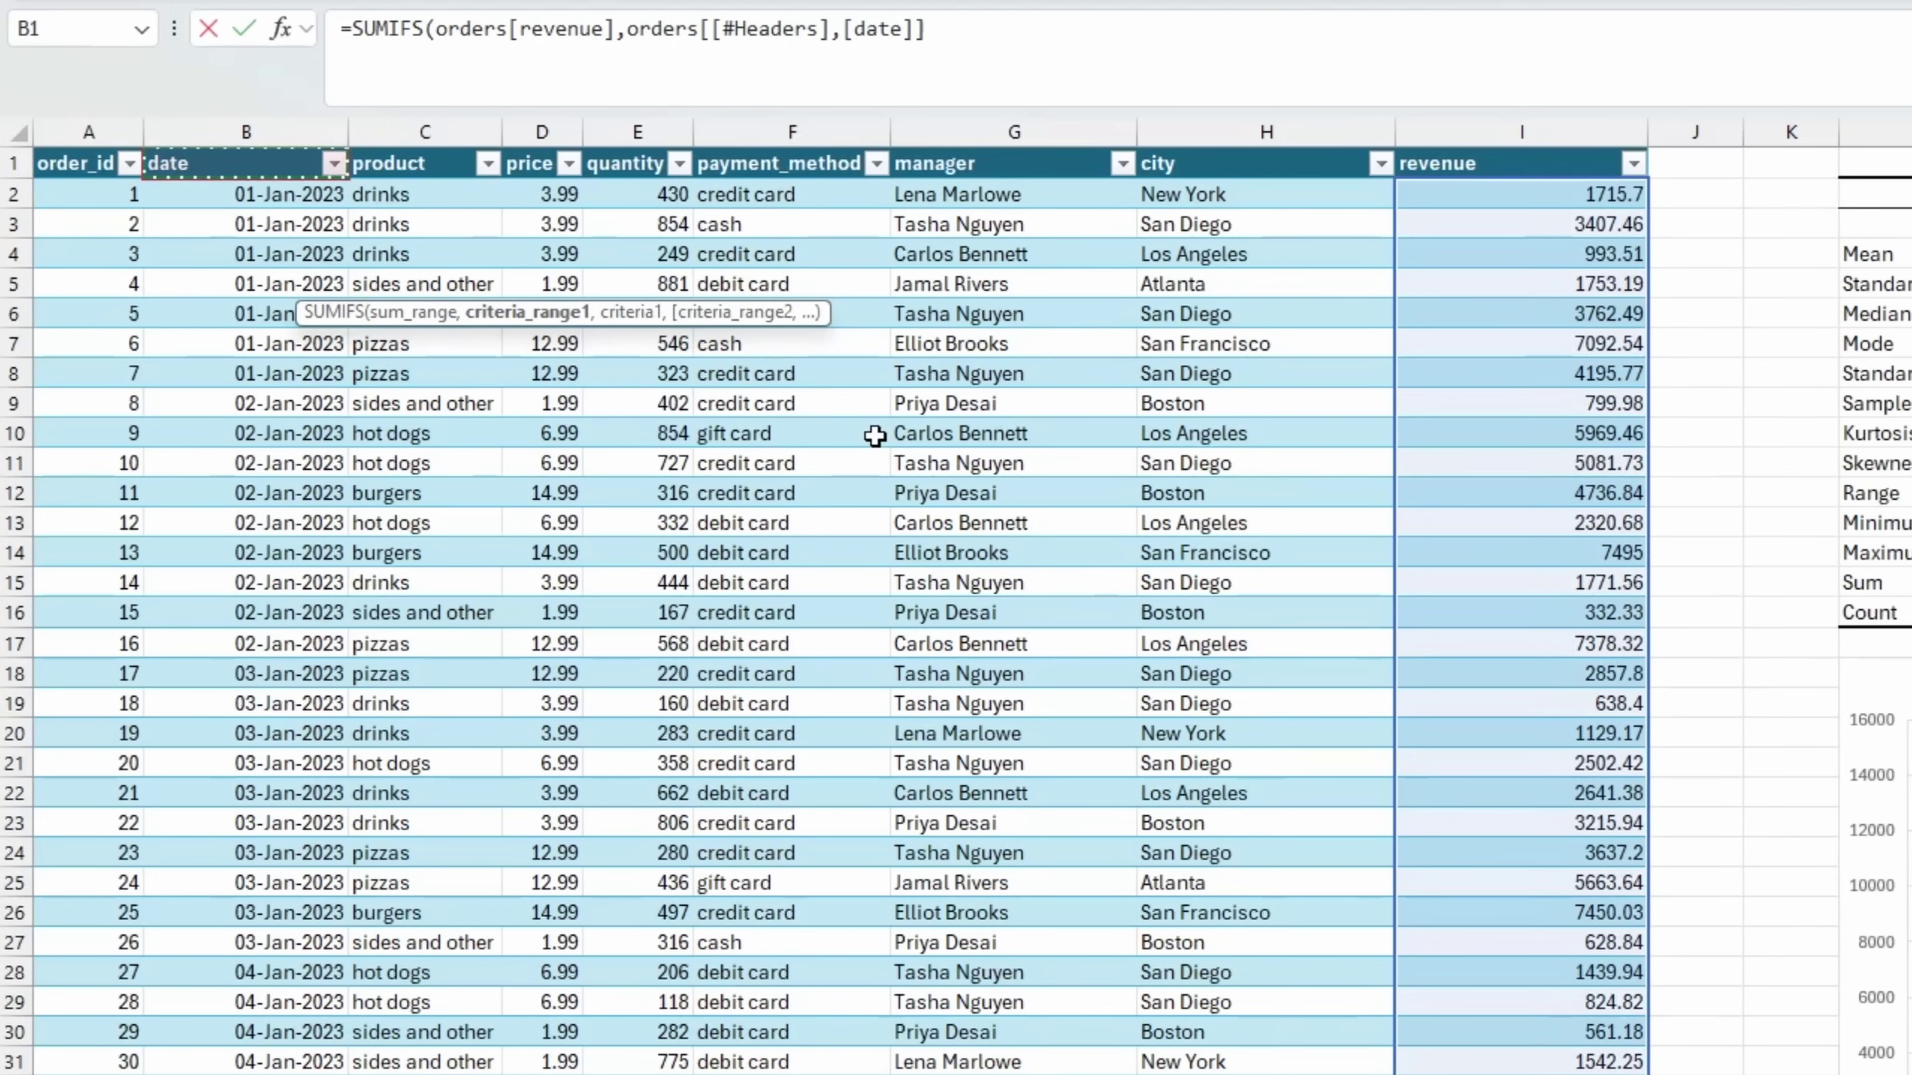
{"action": "key", "text": "Right"}
{"action": "key", "text": "Right"}
{"action": "key", "text": "Down"}
{"action": "key", "text": "Right"}
{"action": "key", "text": "Right"}
{"action": "key", "text": "Right"}
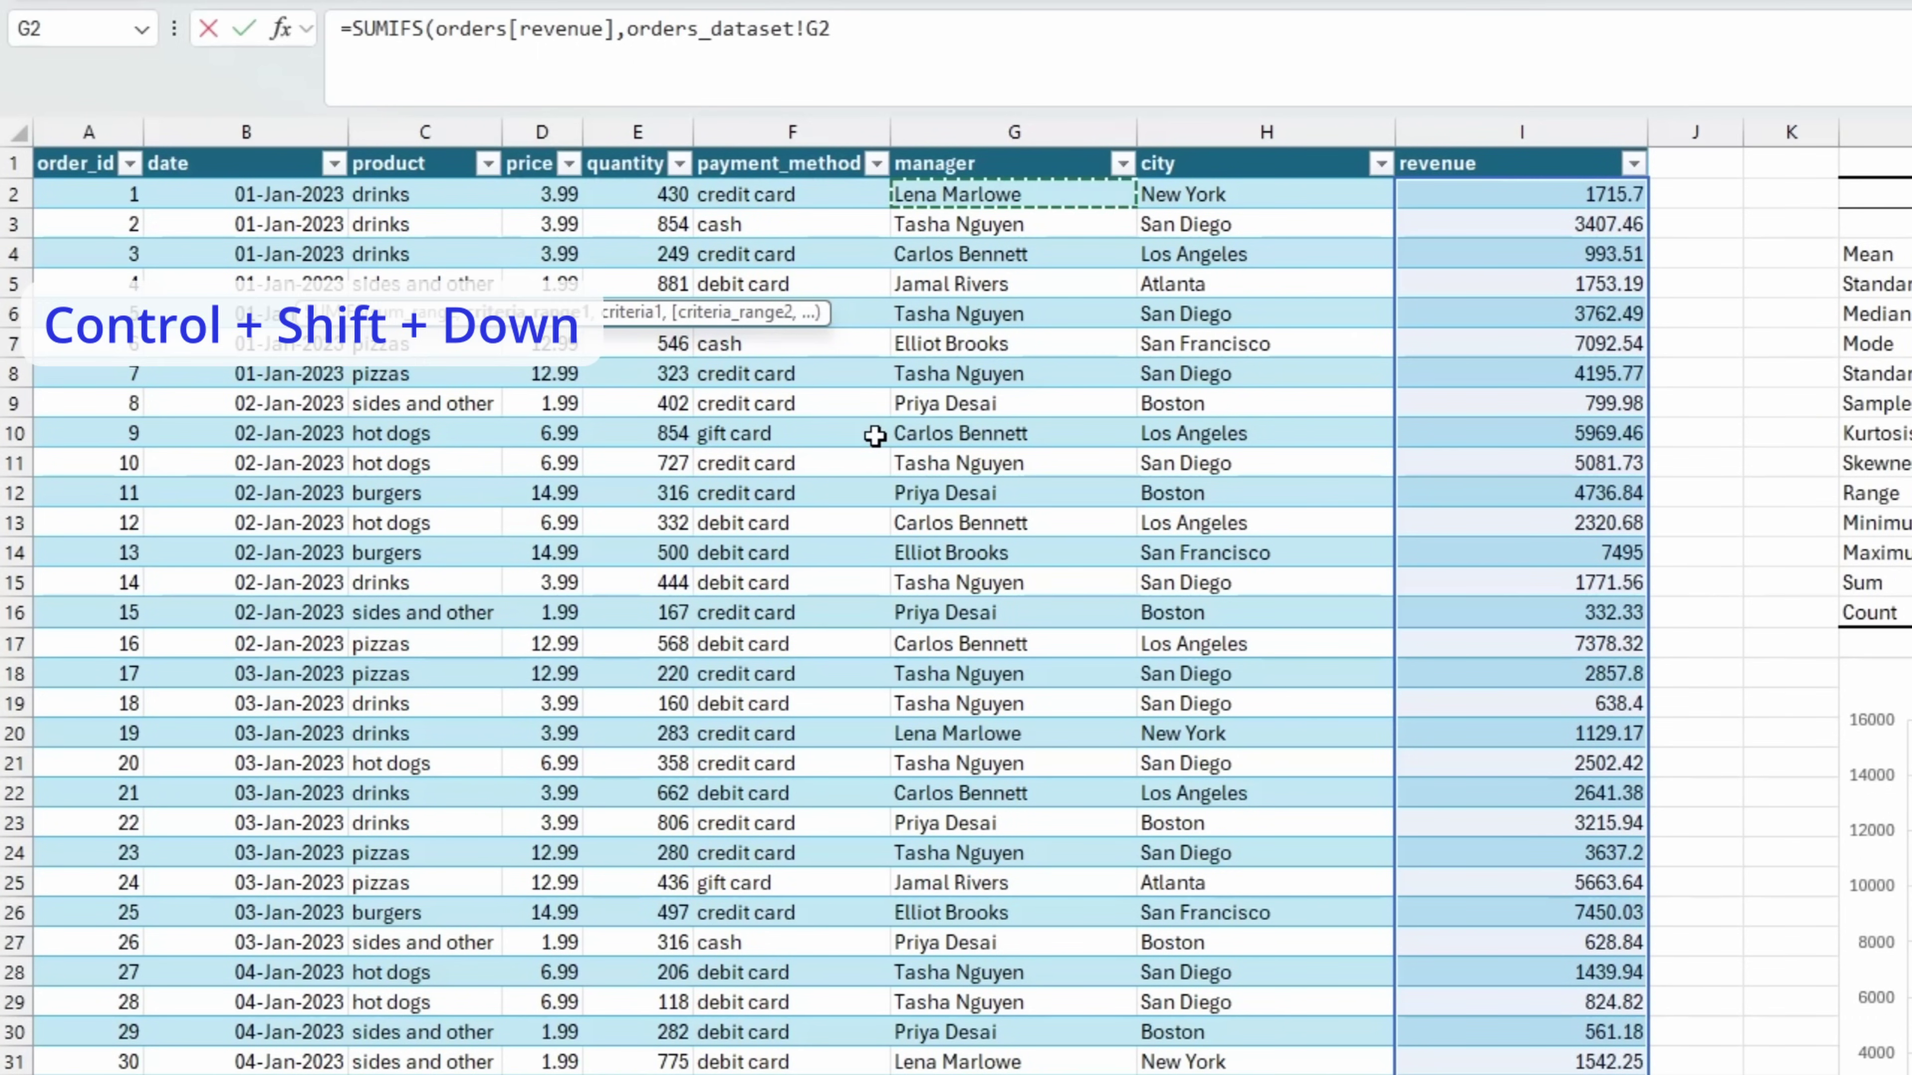
{"action": "key", "text": "ctrl+shift+Down"}
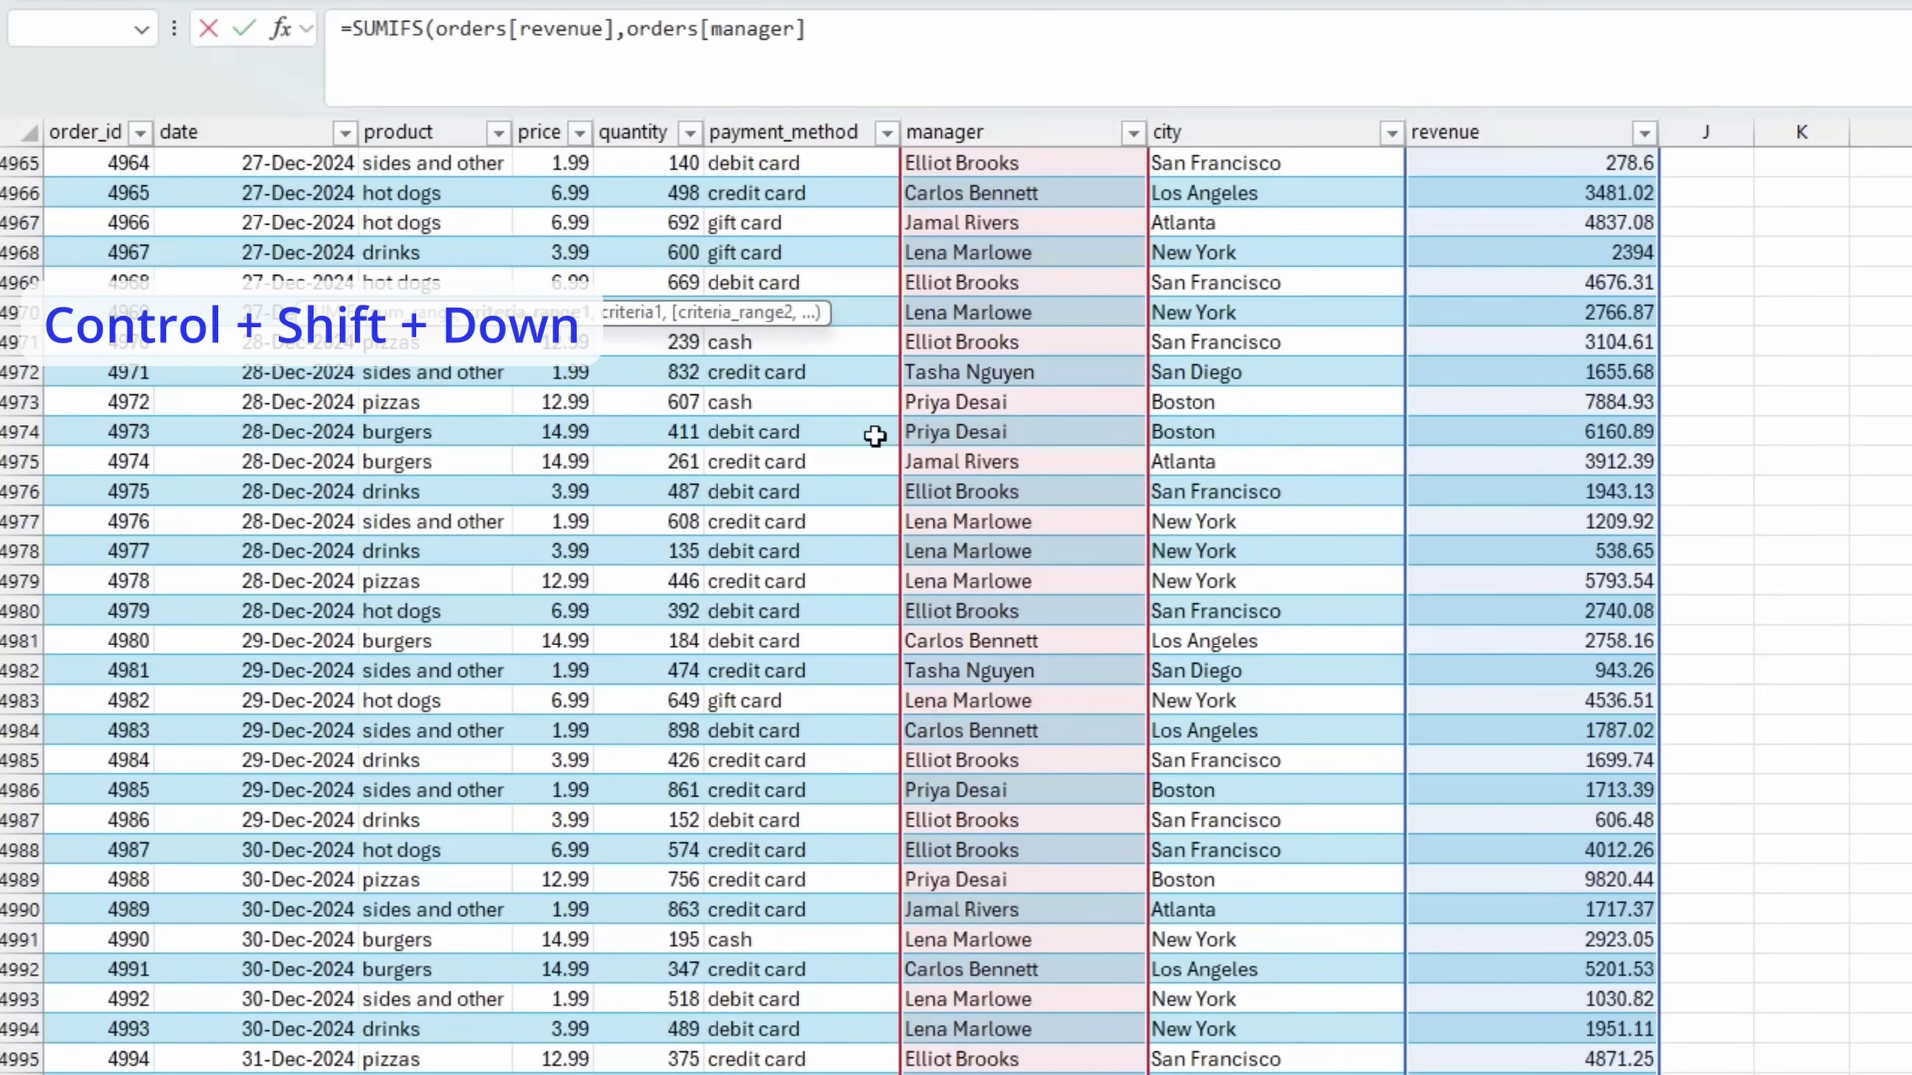
{"action": "type", "text": ","}
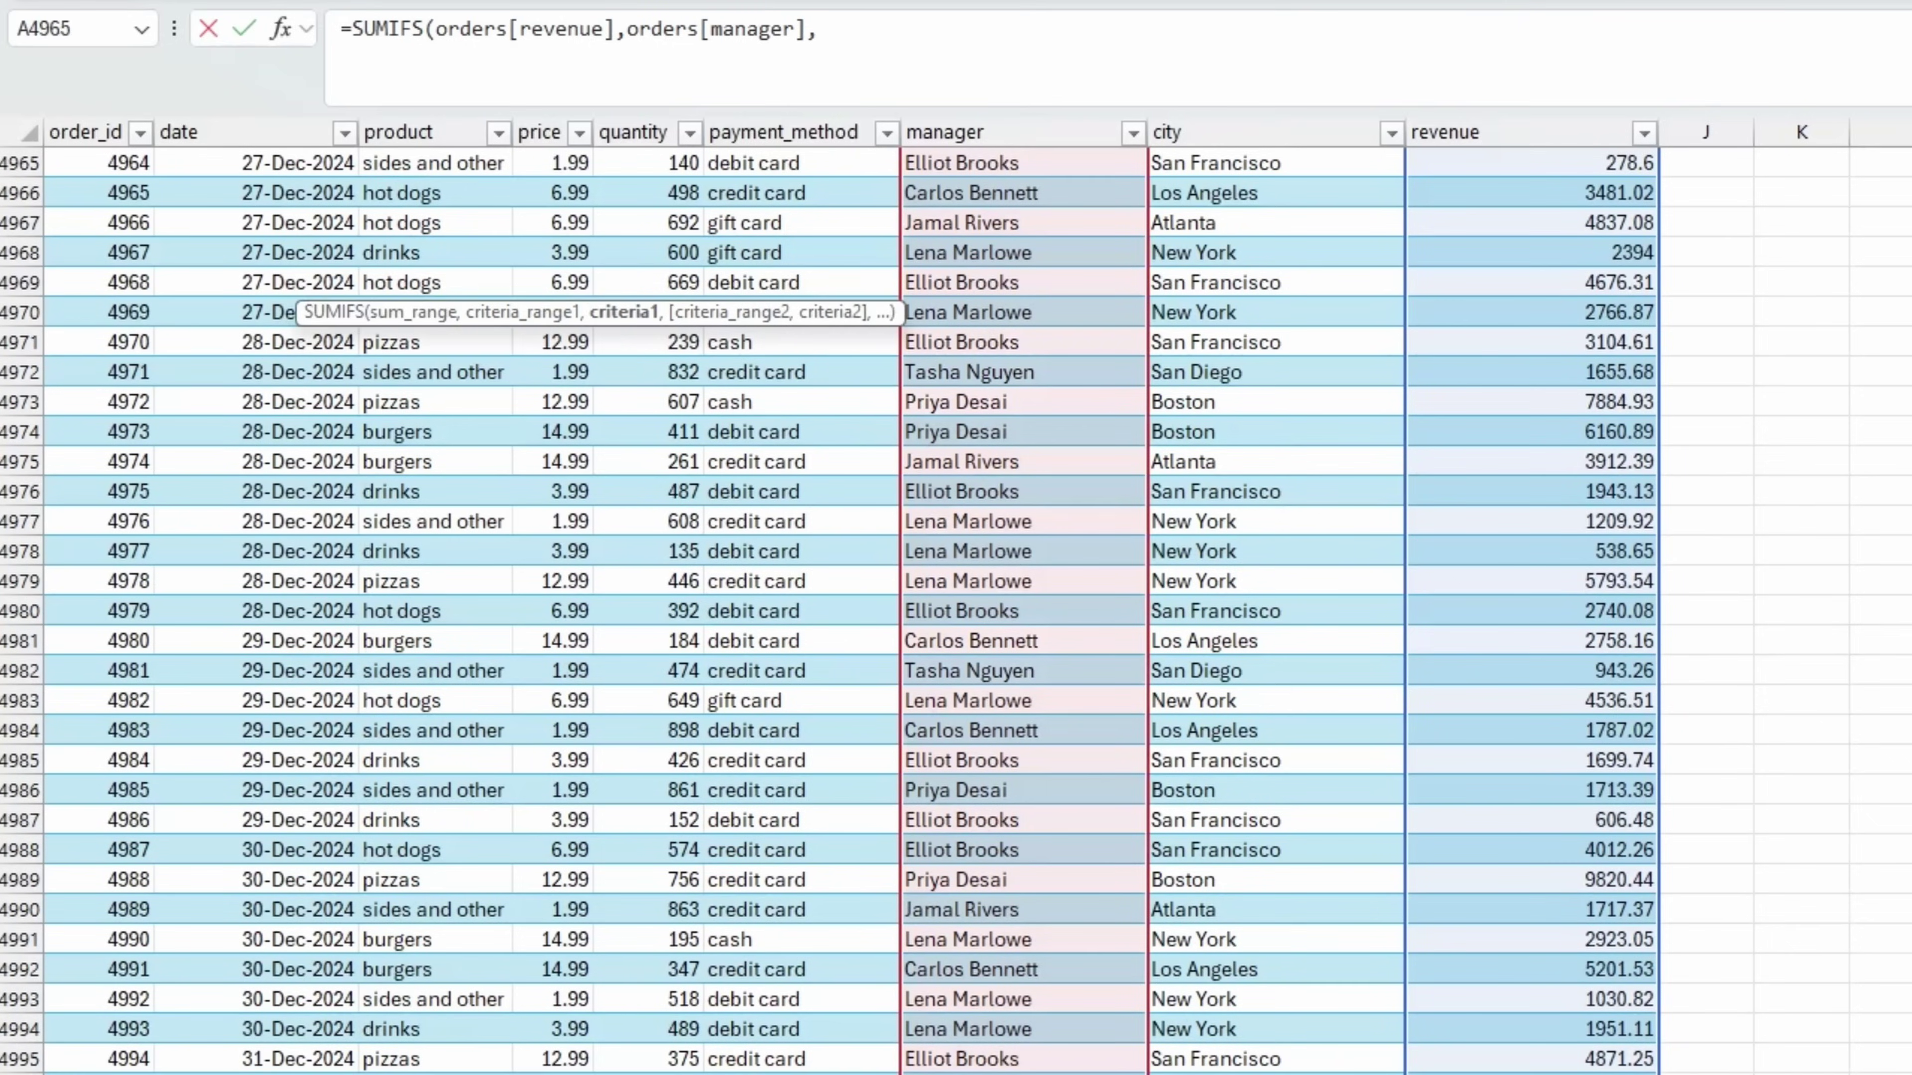
{"action": "key", "text": "ctrl+Page_Up"}
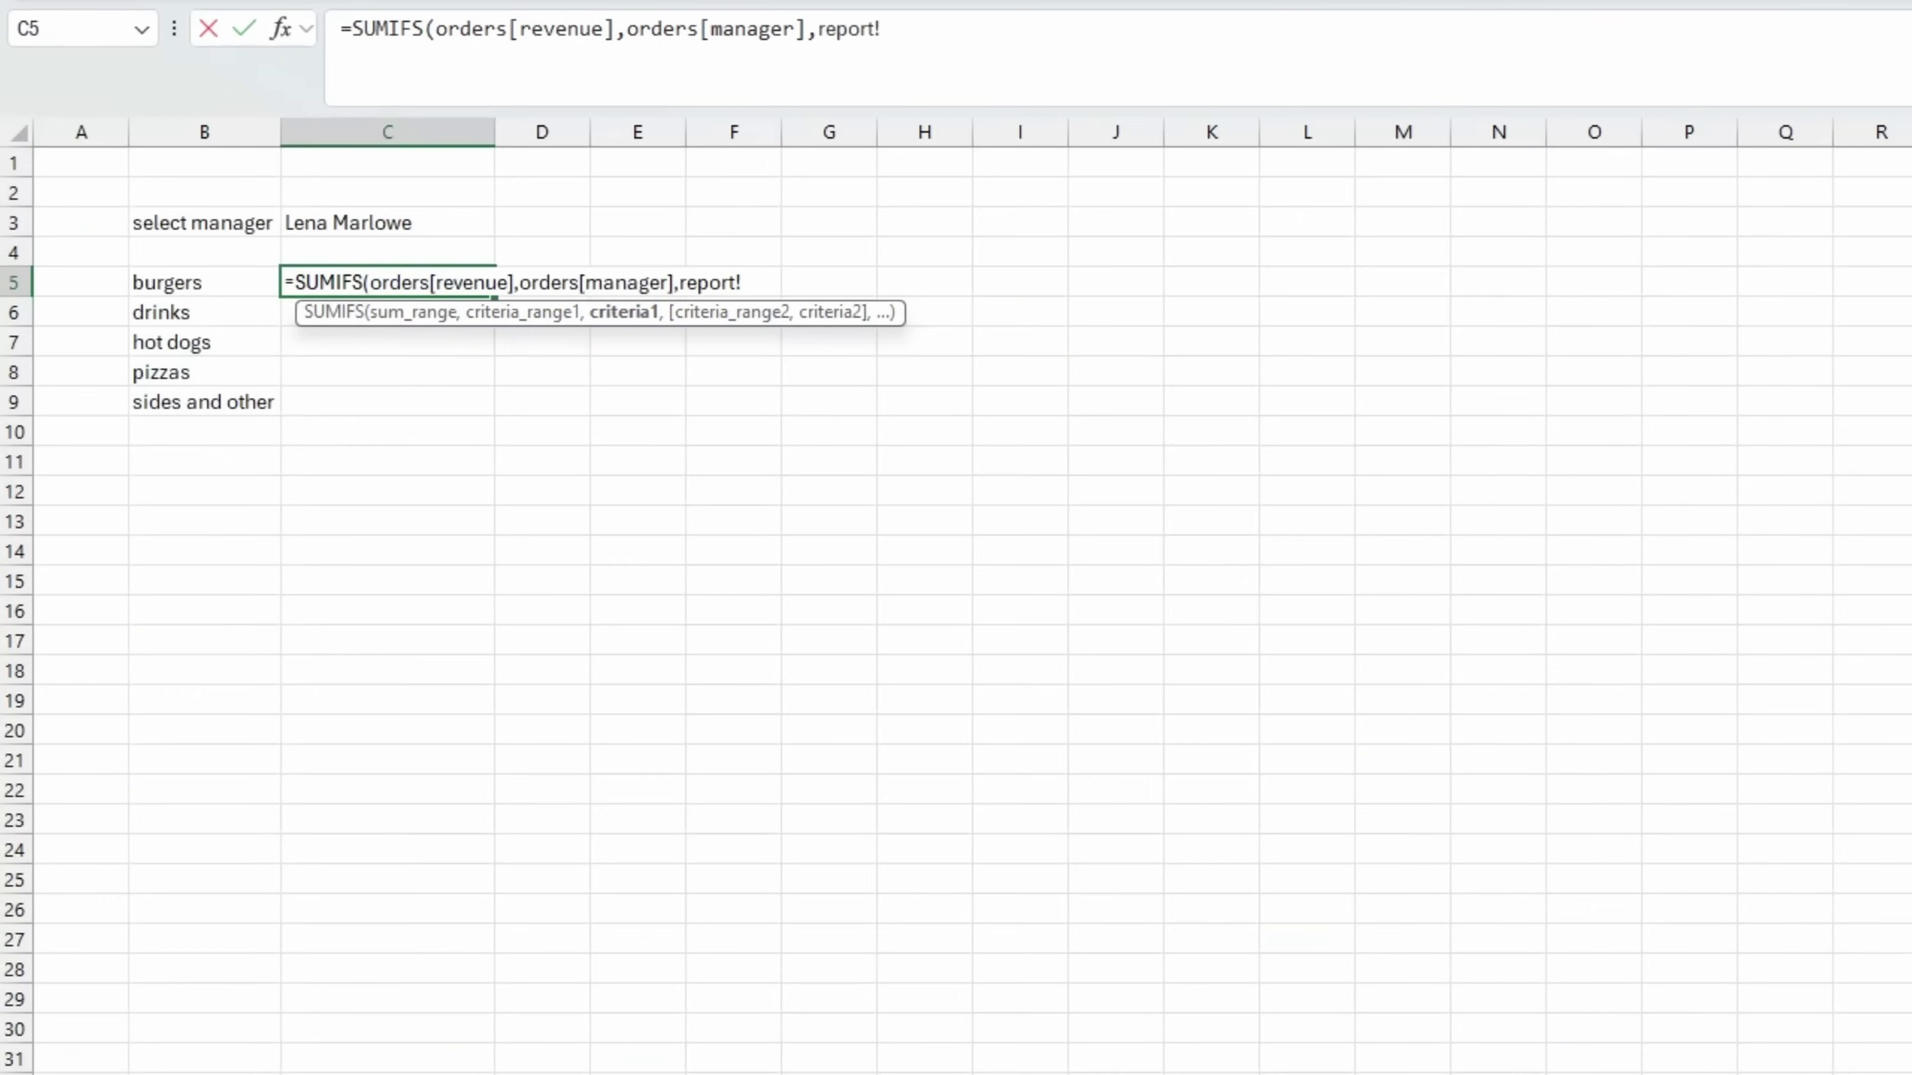
{"action": "left_click", "coordinate": [400, 222]}
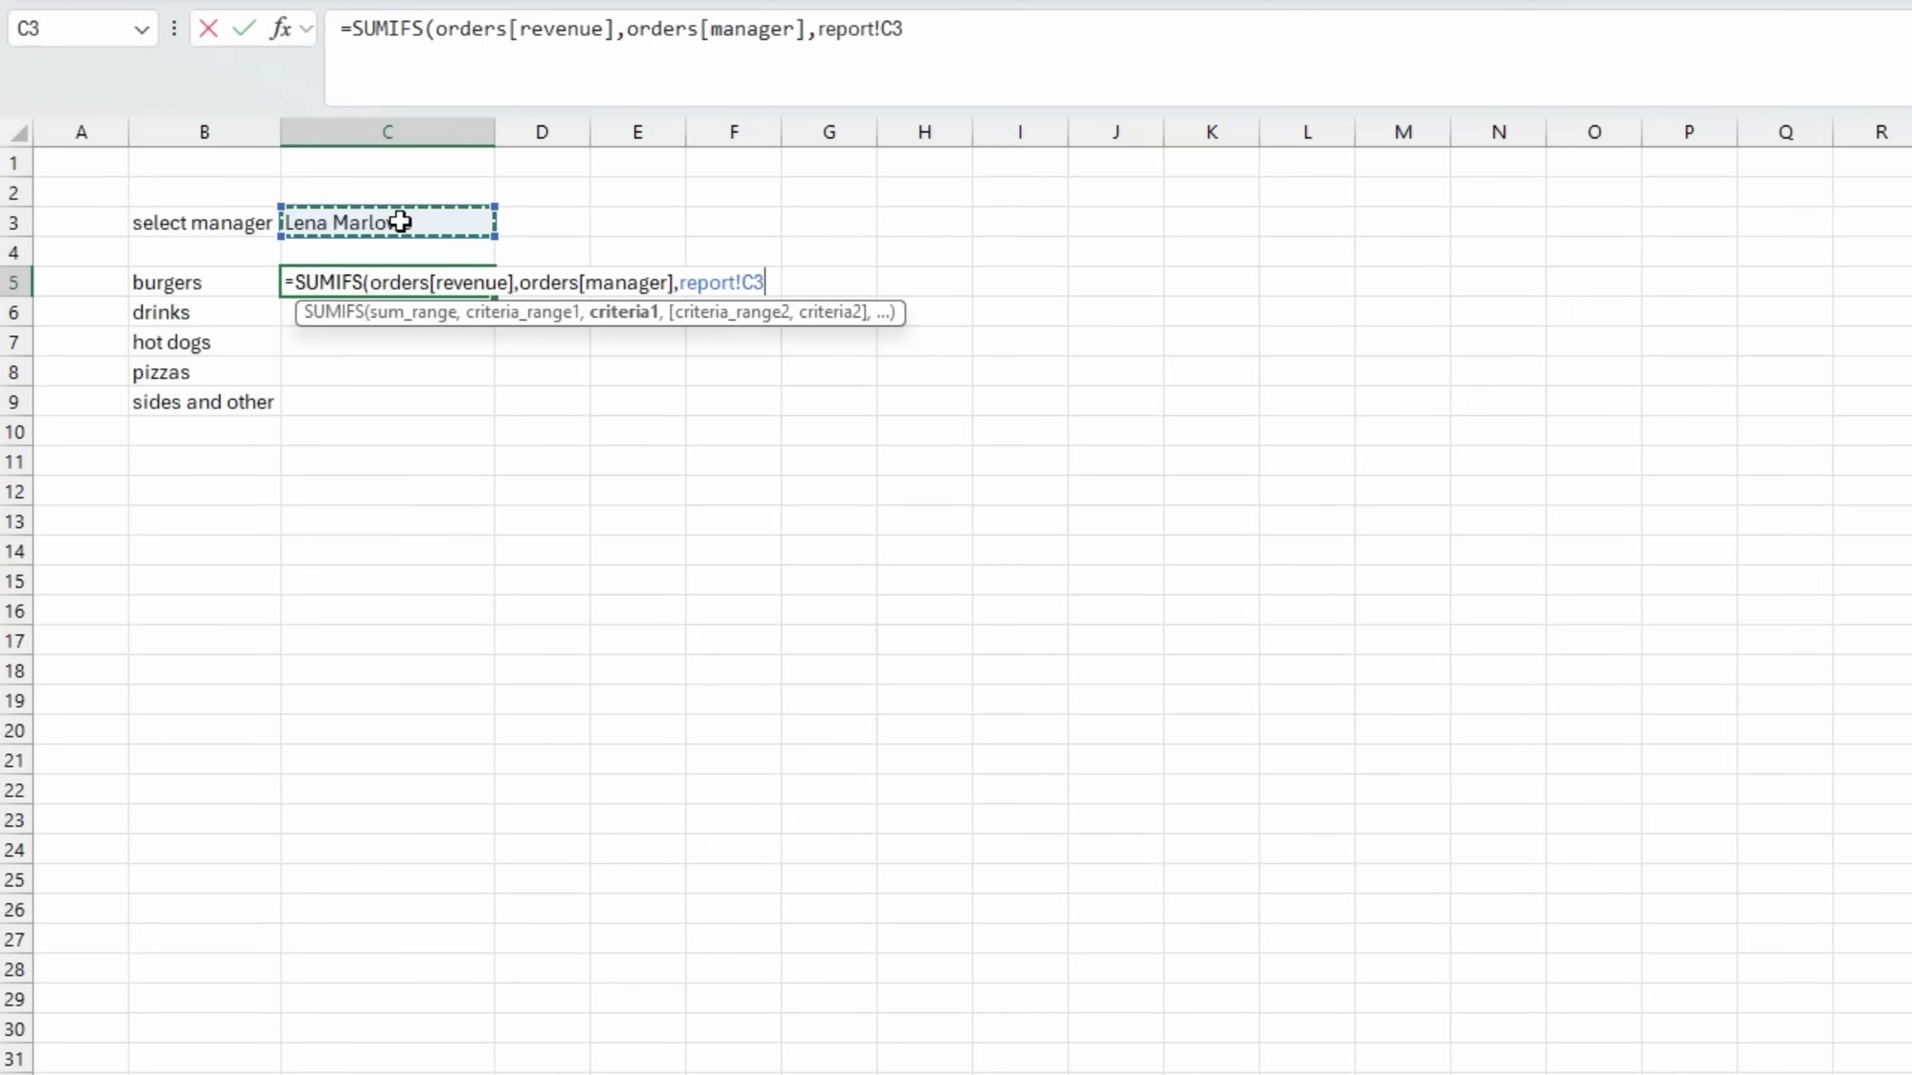
{"action": "key", "text": "F4"}
{"action": "type", "text": ","}
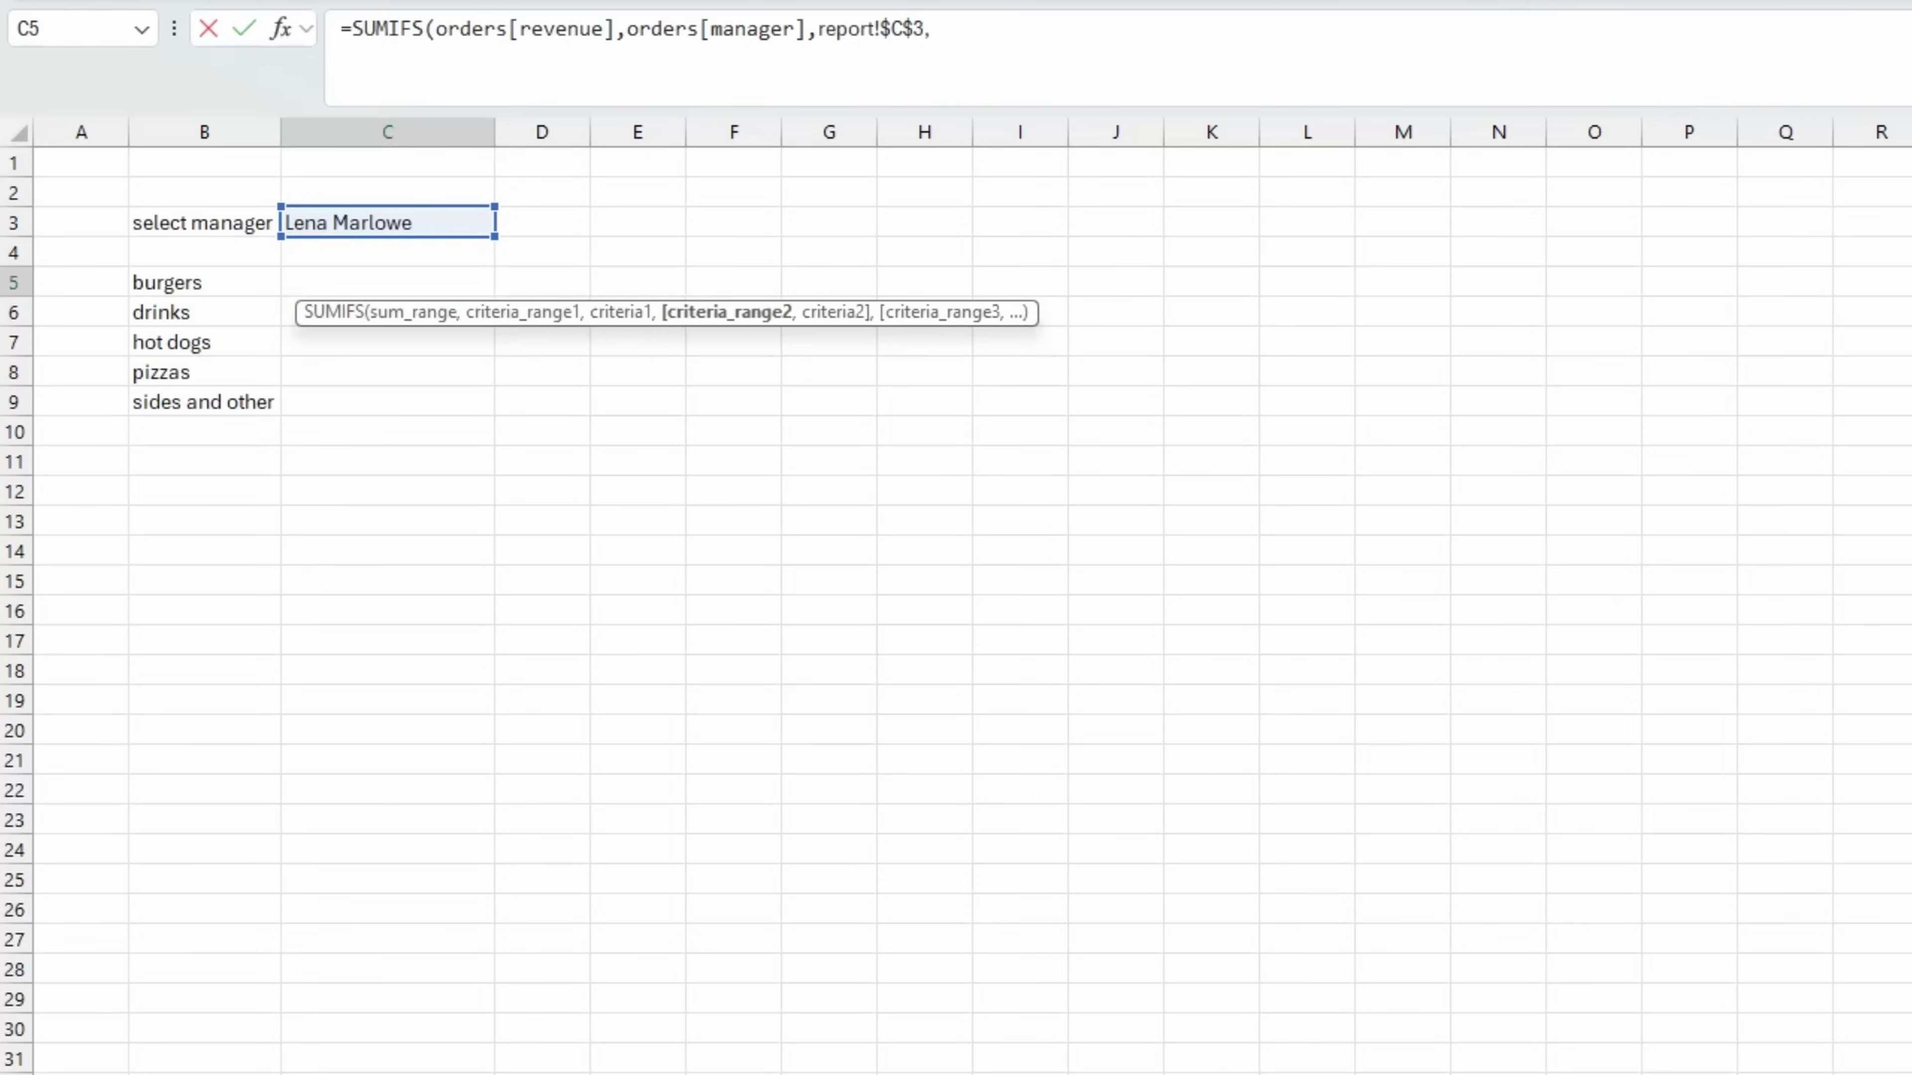
Step: Add the orders product column matched to report!$B5, close the formula and commit it
{"action": "key", "text": "ctrl+Page_Down"}
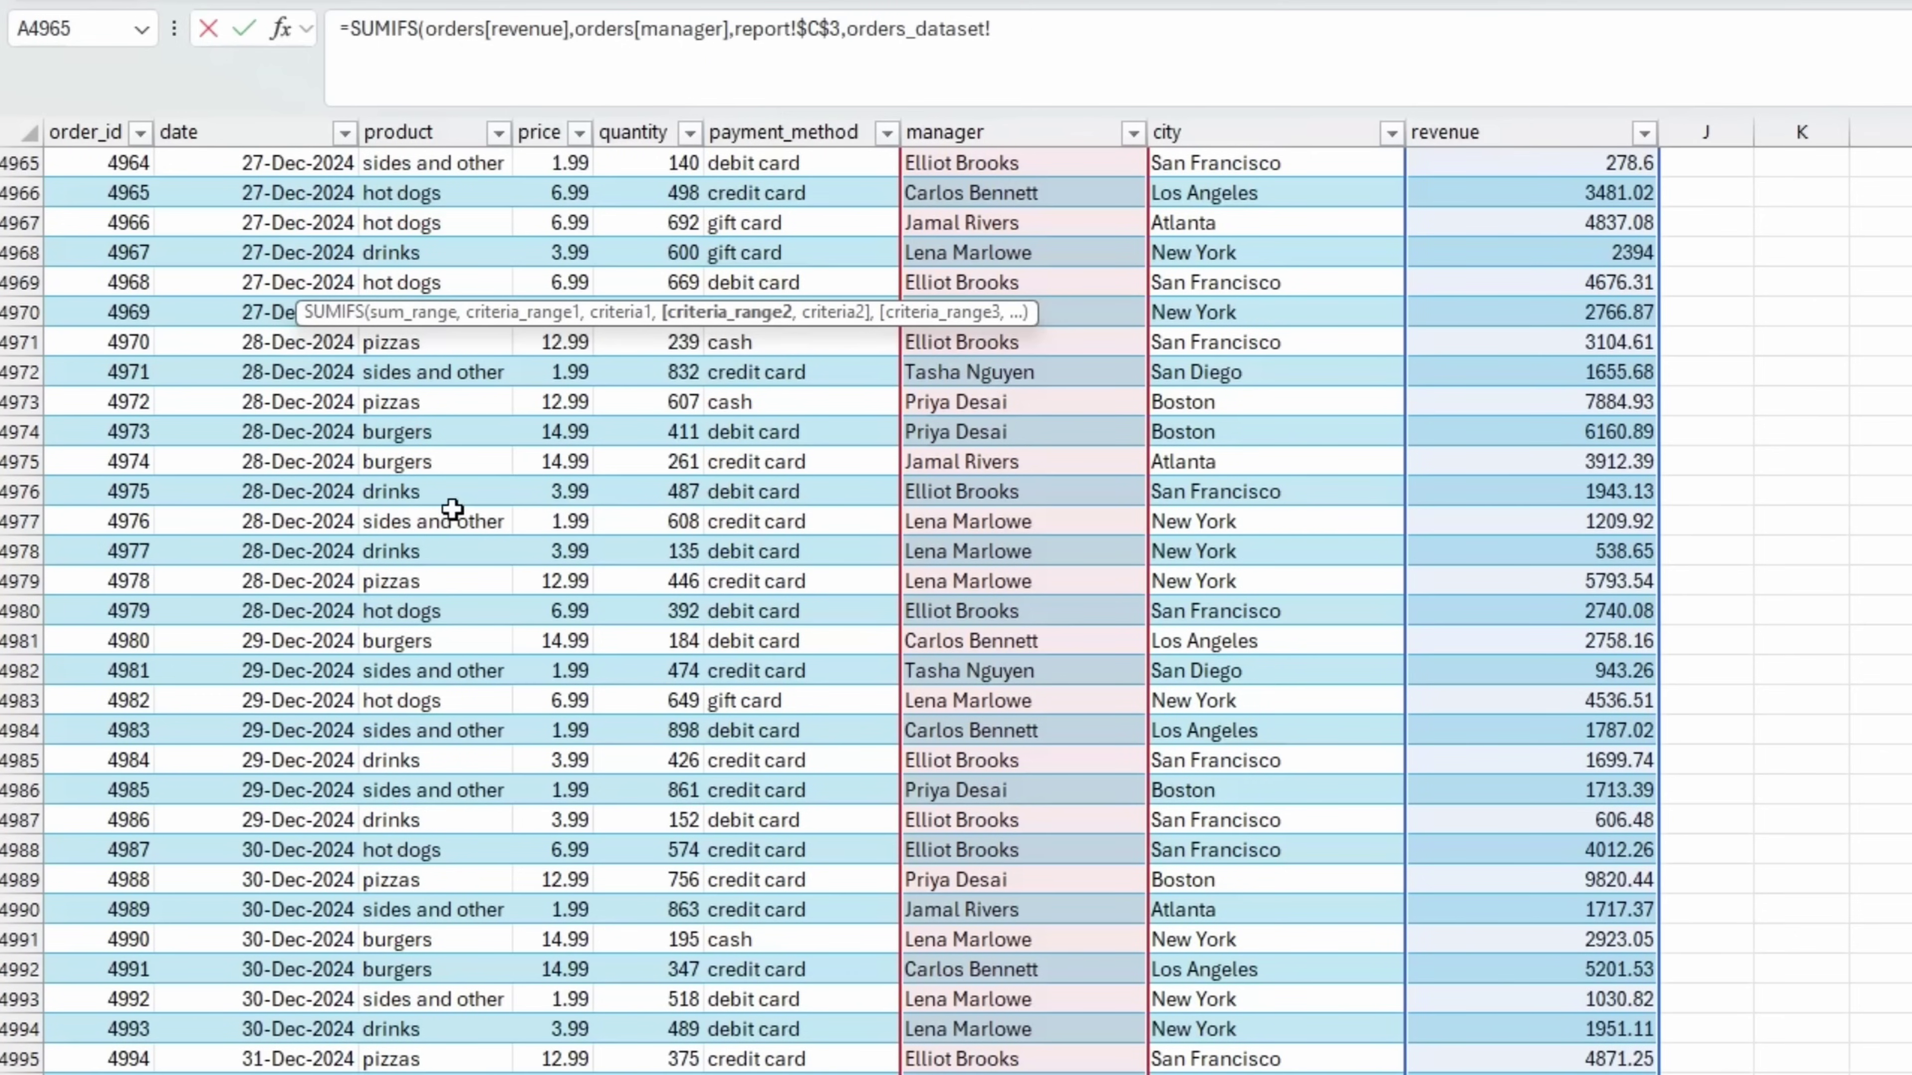
{"action": "left_click", "coordinate": [420, 502]}
{"action": "key", "text": "ctrl+Up"}
{"action": "key", "text": "Down"}
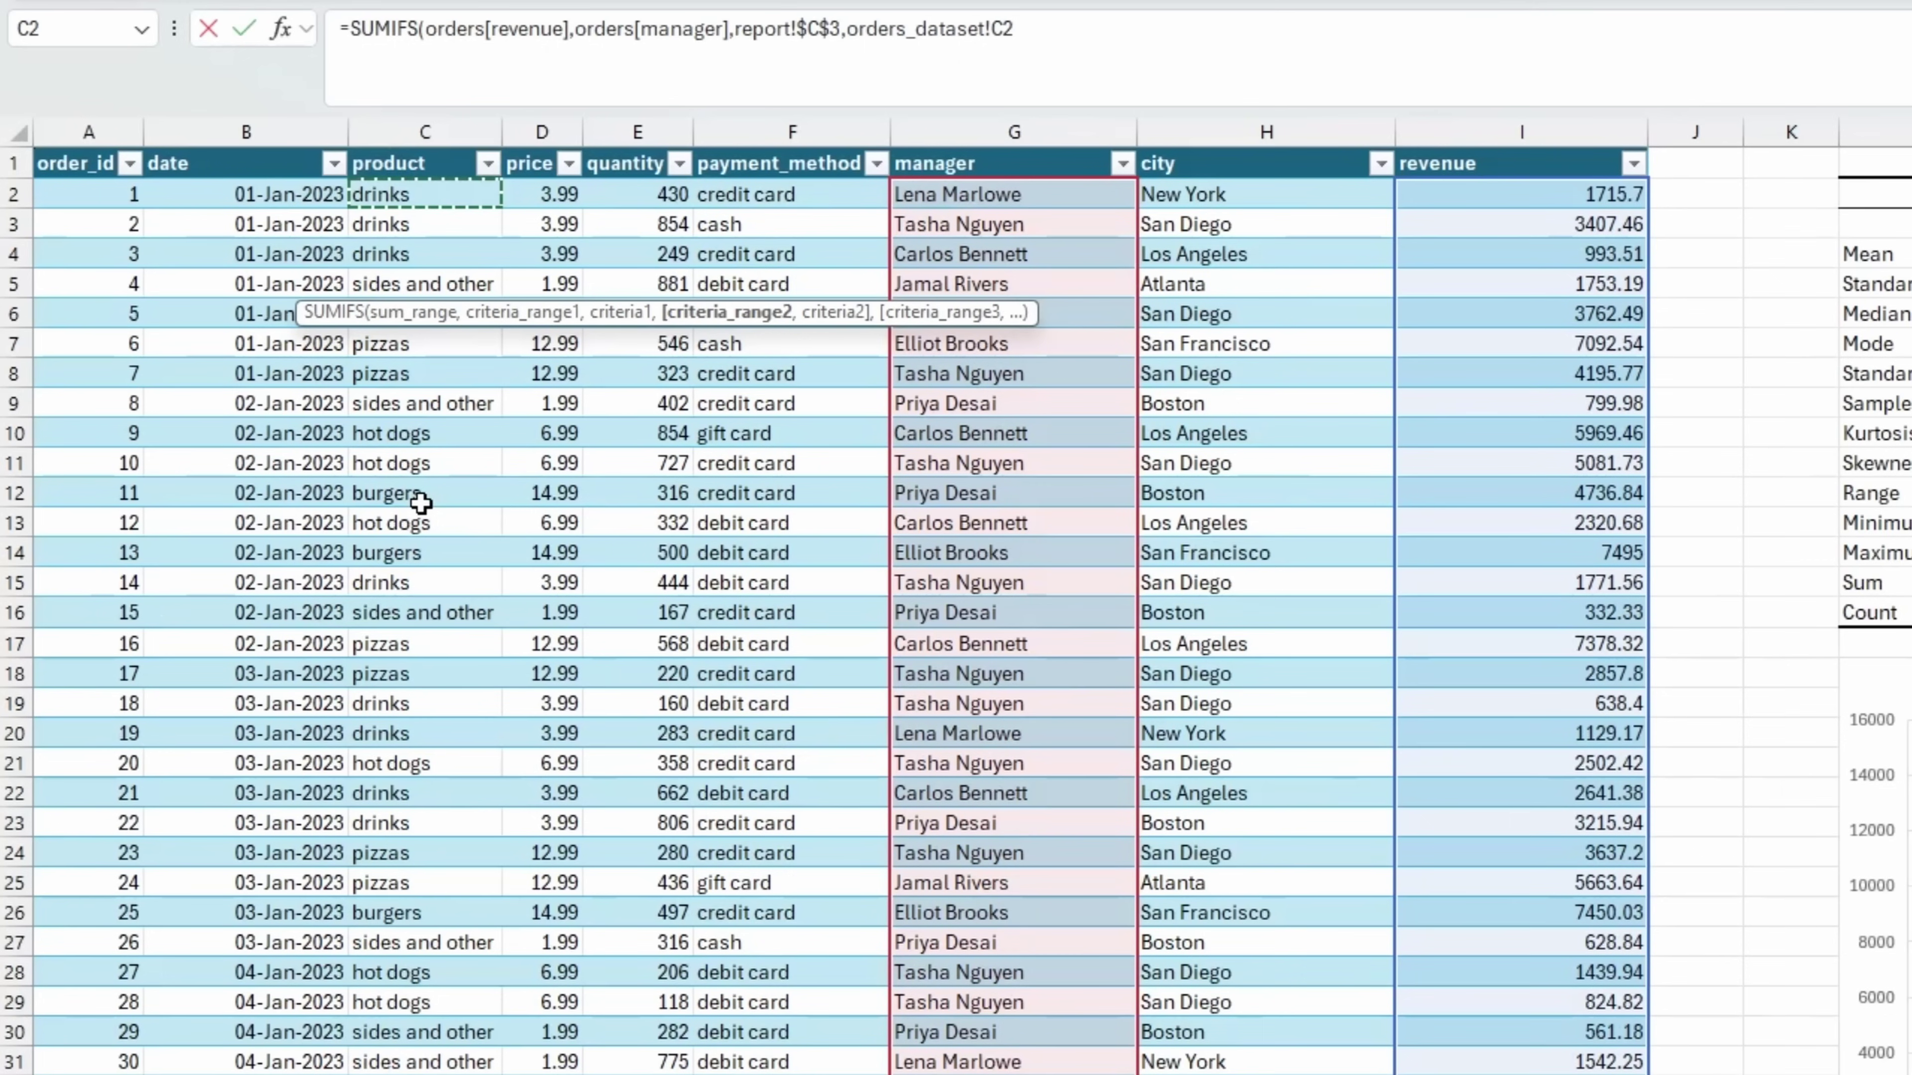
{"action": "key", "text": "ctrl+shift+Down"}
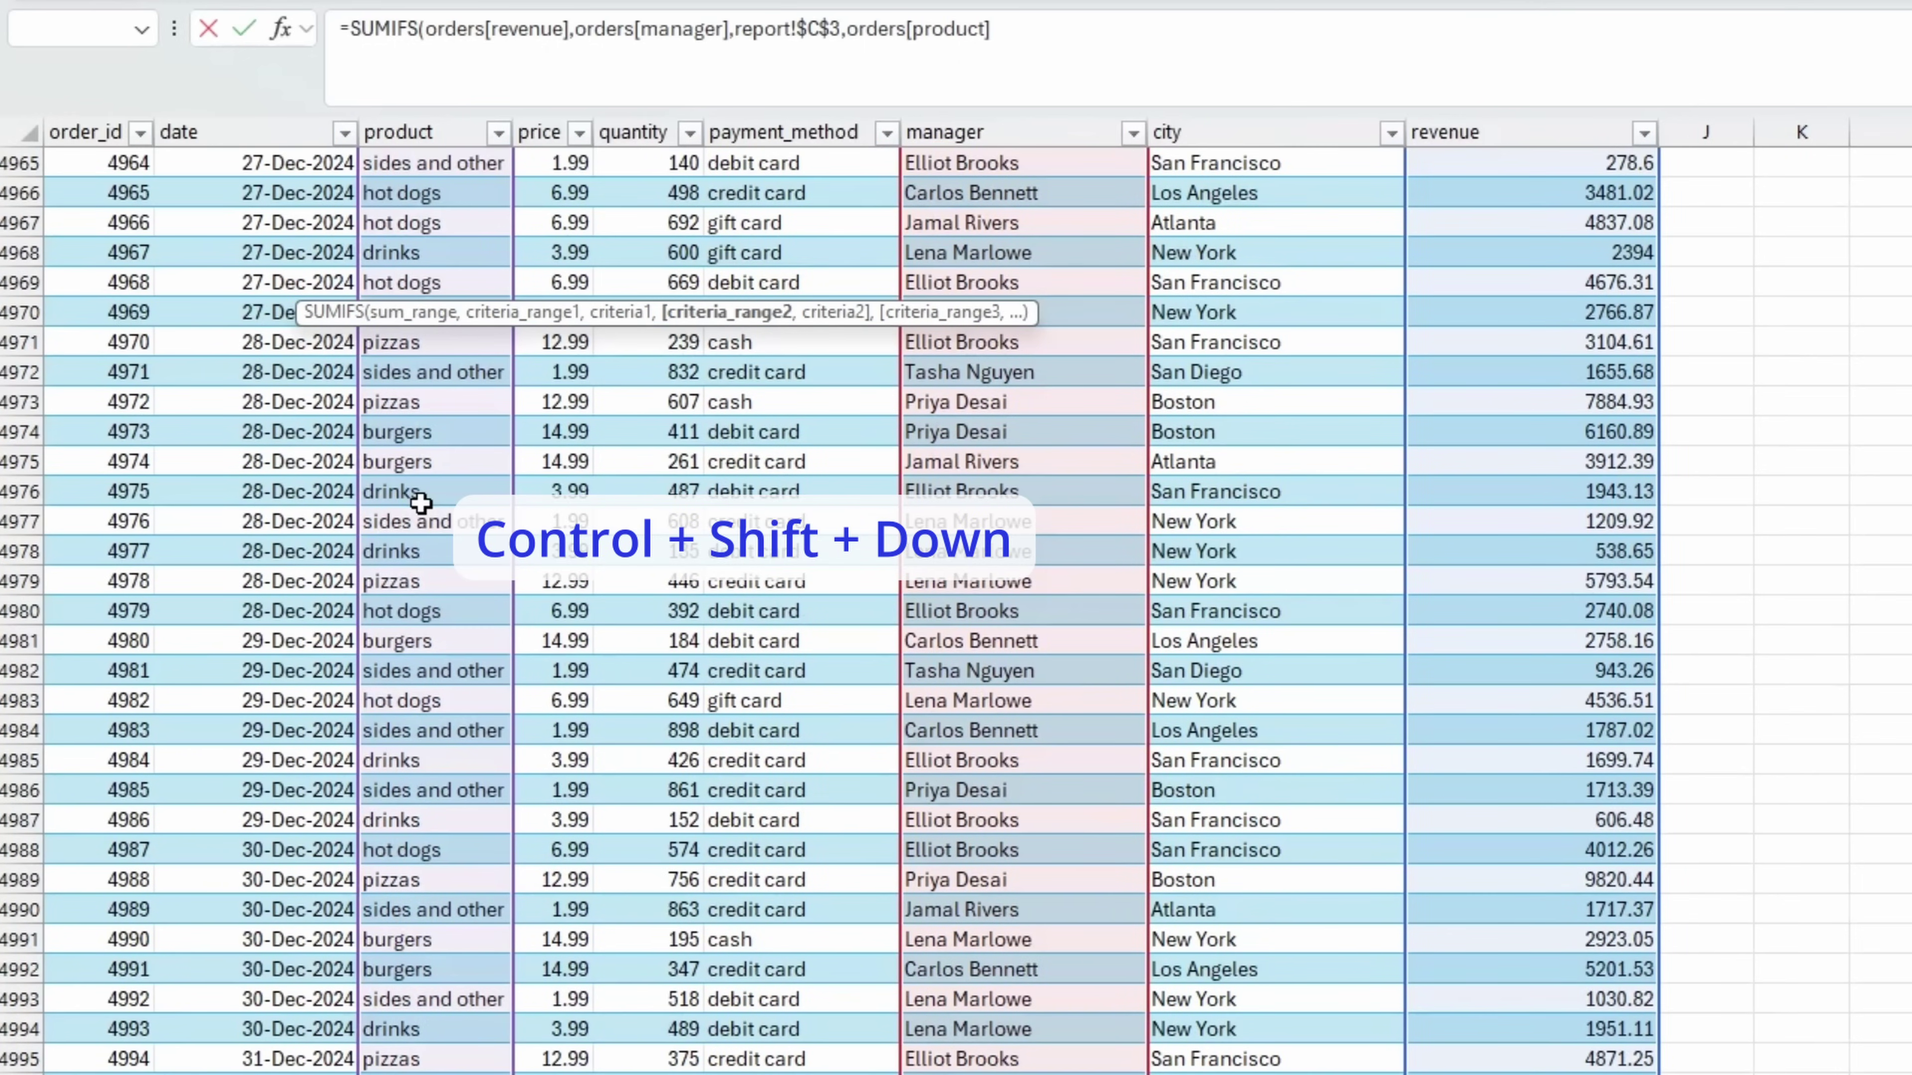
{"action": "type", "text": ","}
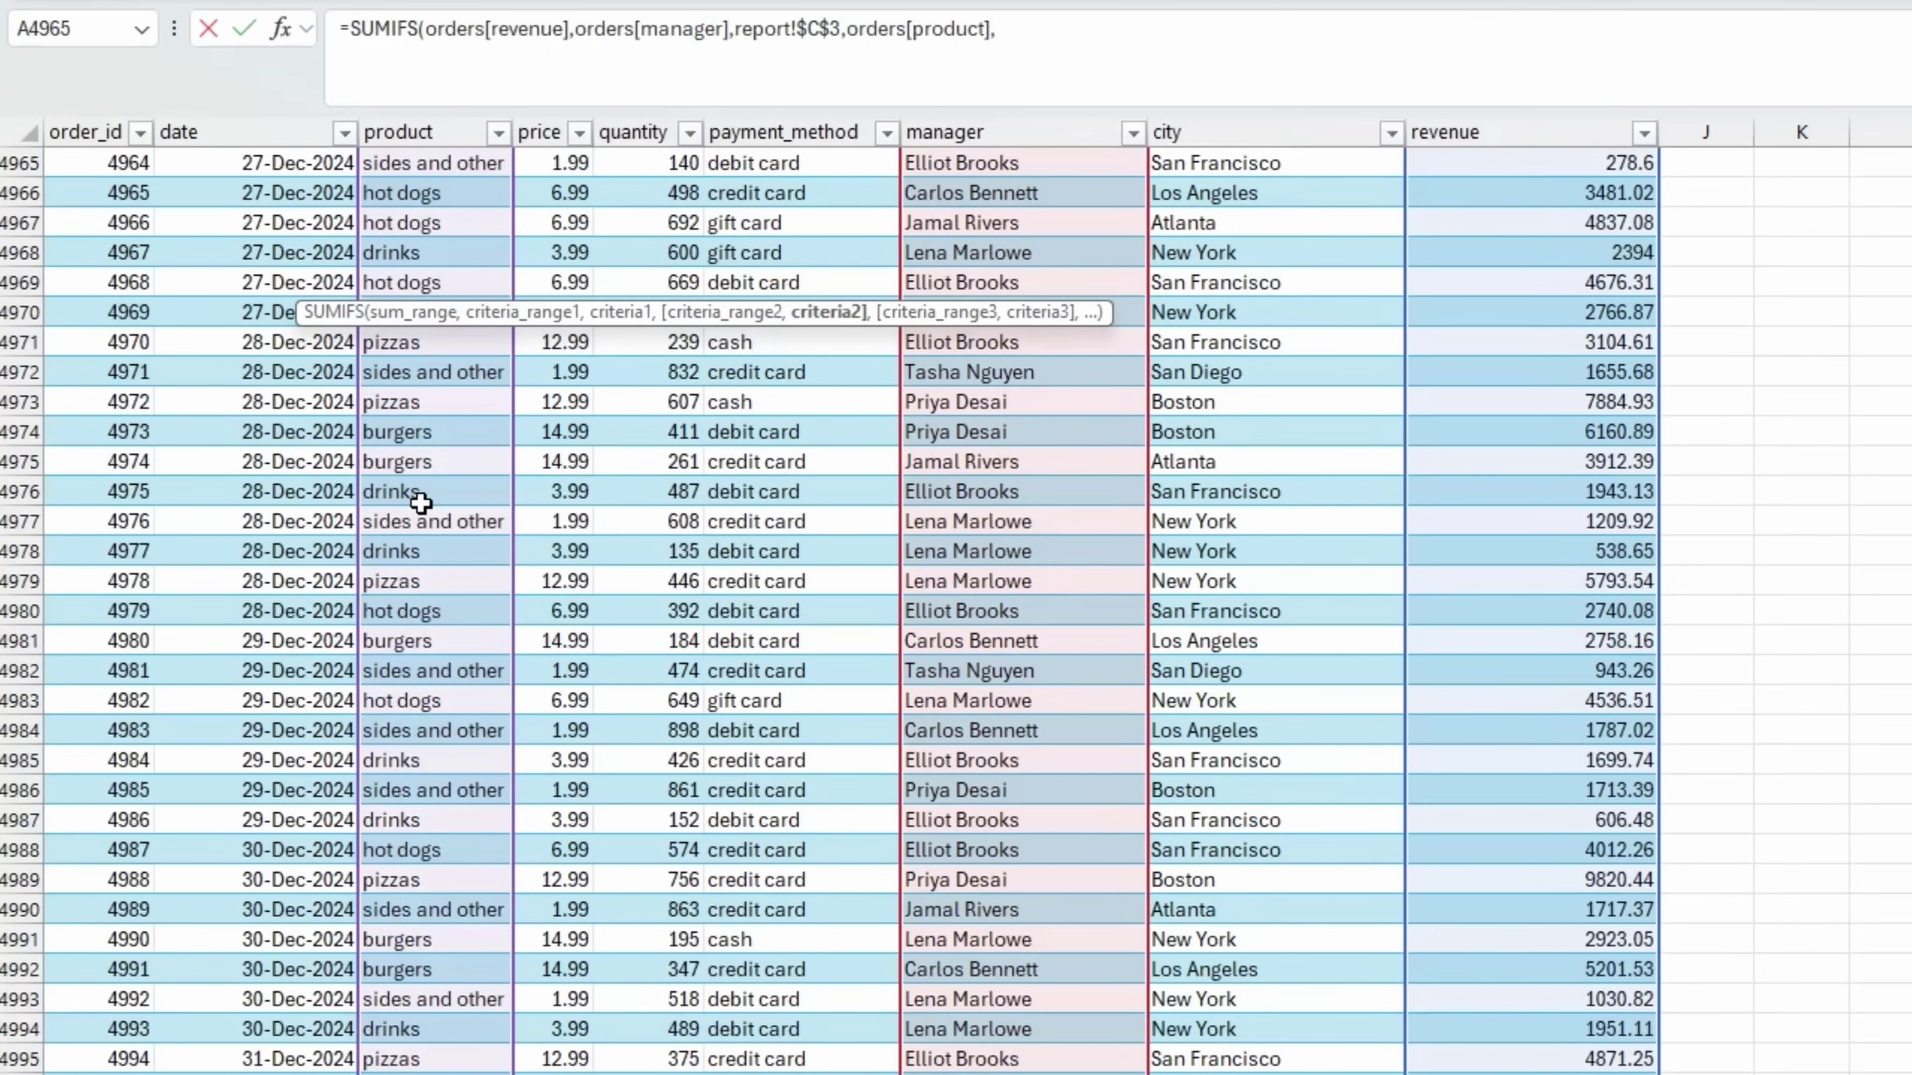
{"action": "key", "text": "ctrl+Page_Up"}
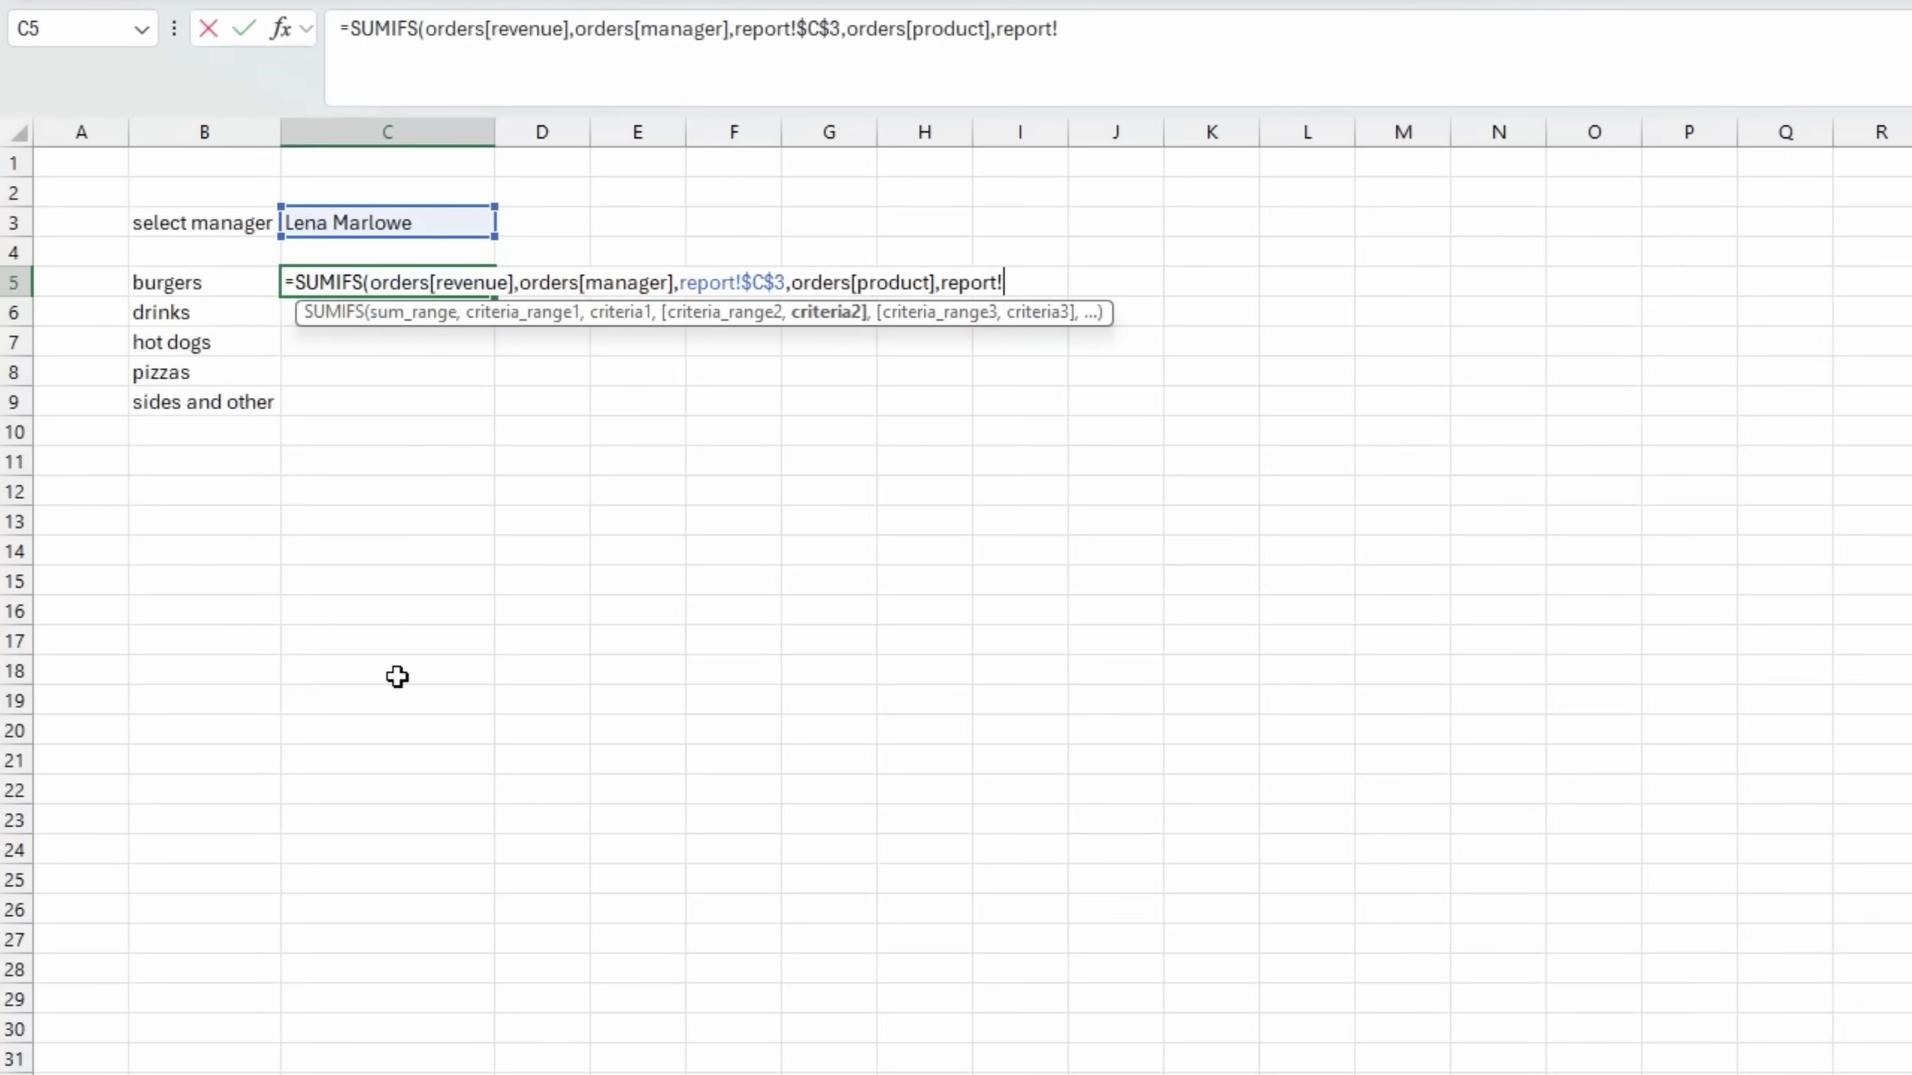
{"action": "left_click", "coordinate": [195, 288]}
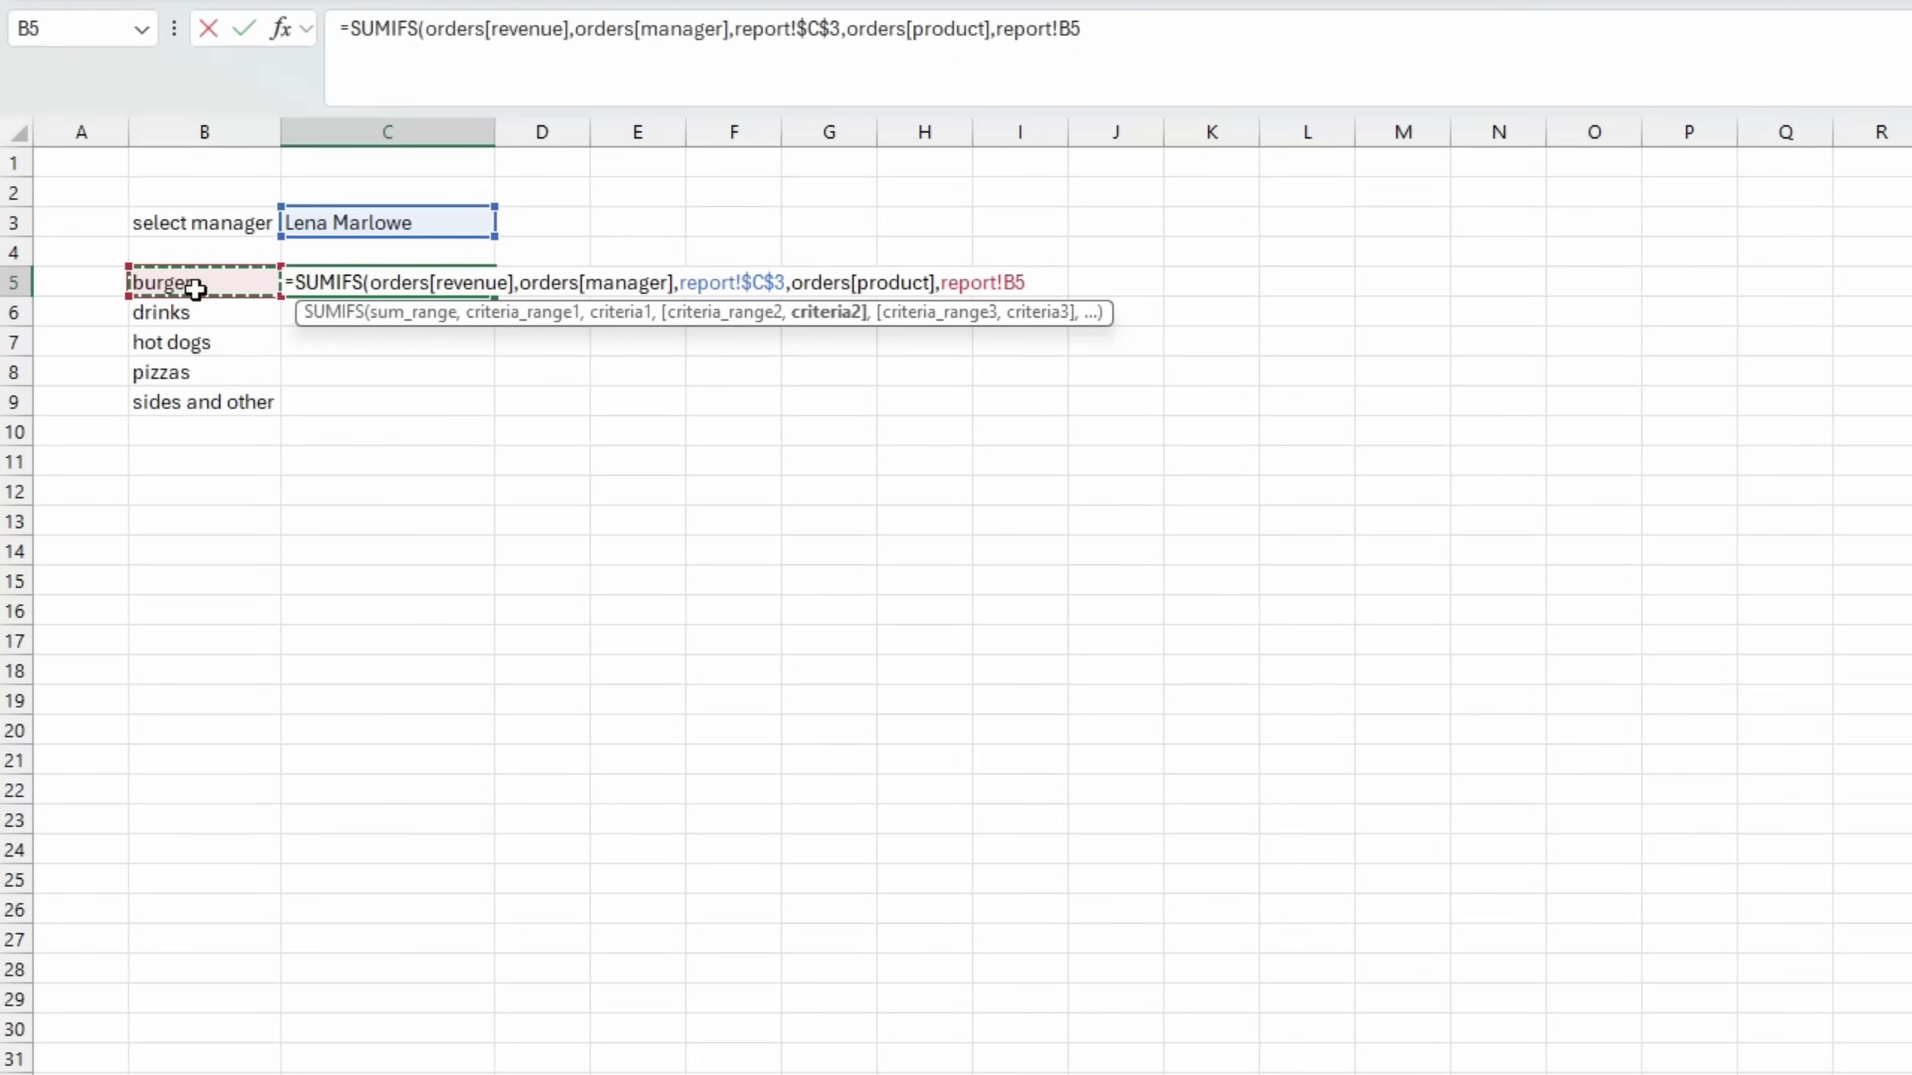
{"action": "key", "text": "F4"}
{"action": "key", "text": "F4"}
{"action": "left_click", "coordinate": [1106, 30]}
{"action": "type", "text": ")"}
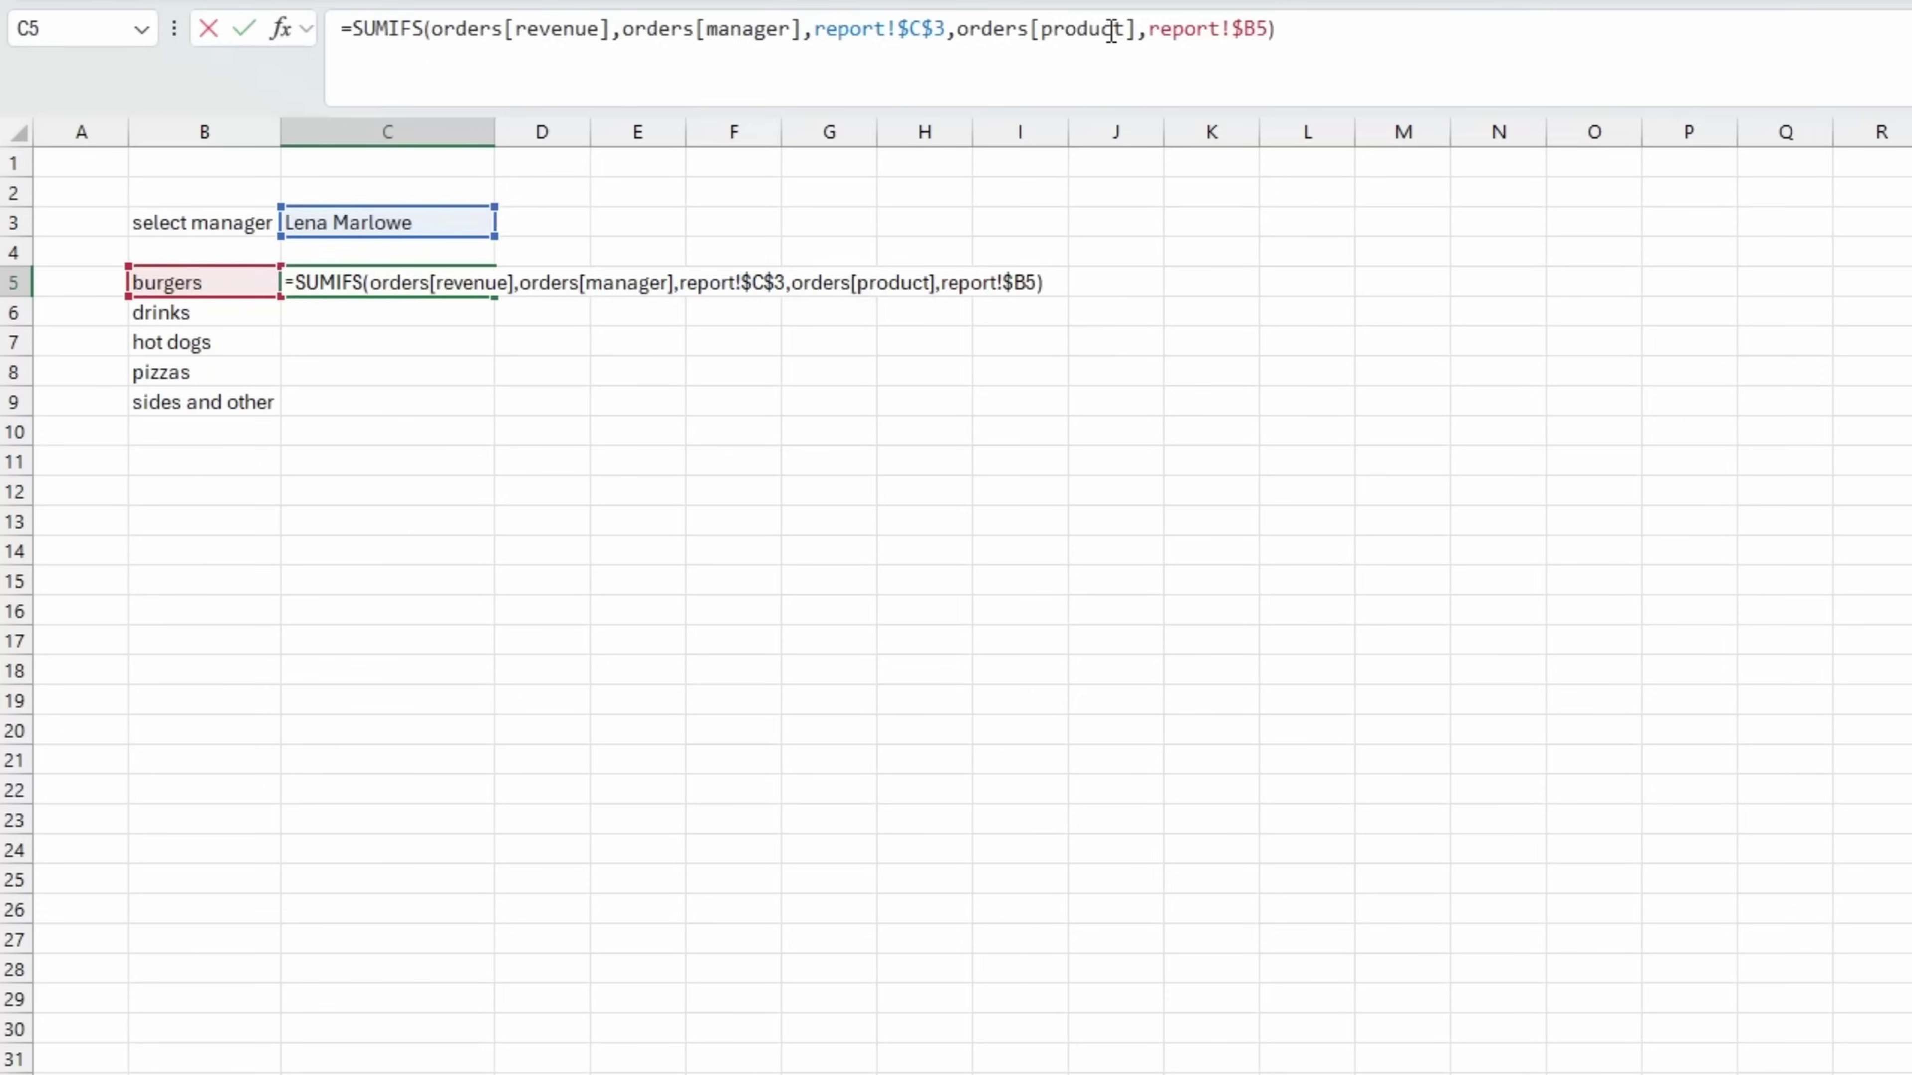
{"action": "key", "text": "Return"}
Step: Fill the C5 SUMIFS down through C9 for every product
{"action": "left_click", "coordinate": [410, 287]}
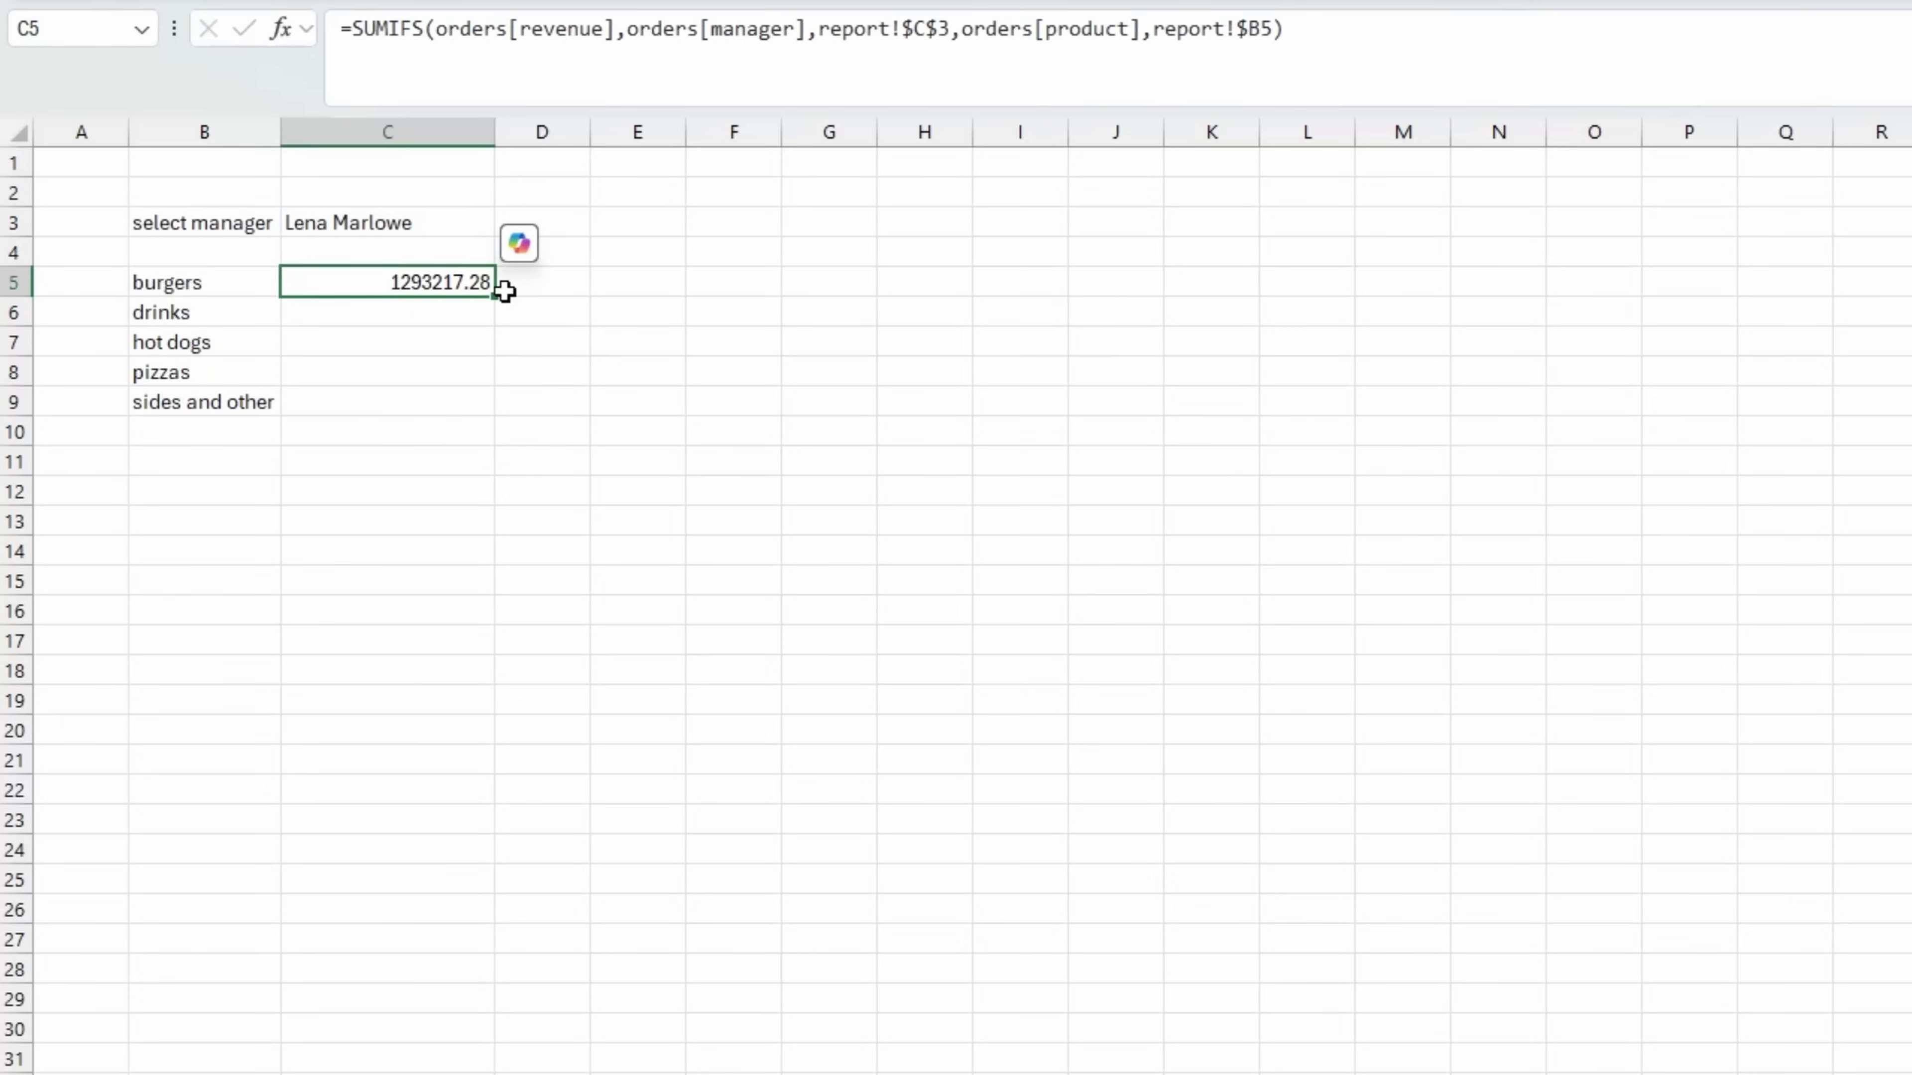
{"action": "left_click_drag", "start_coordinate": [496, 300], "coordinate": [486, 409]}
{"action": "left_click", "coordinate": [445, 576]}
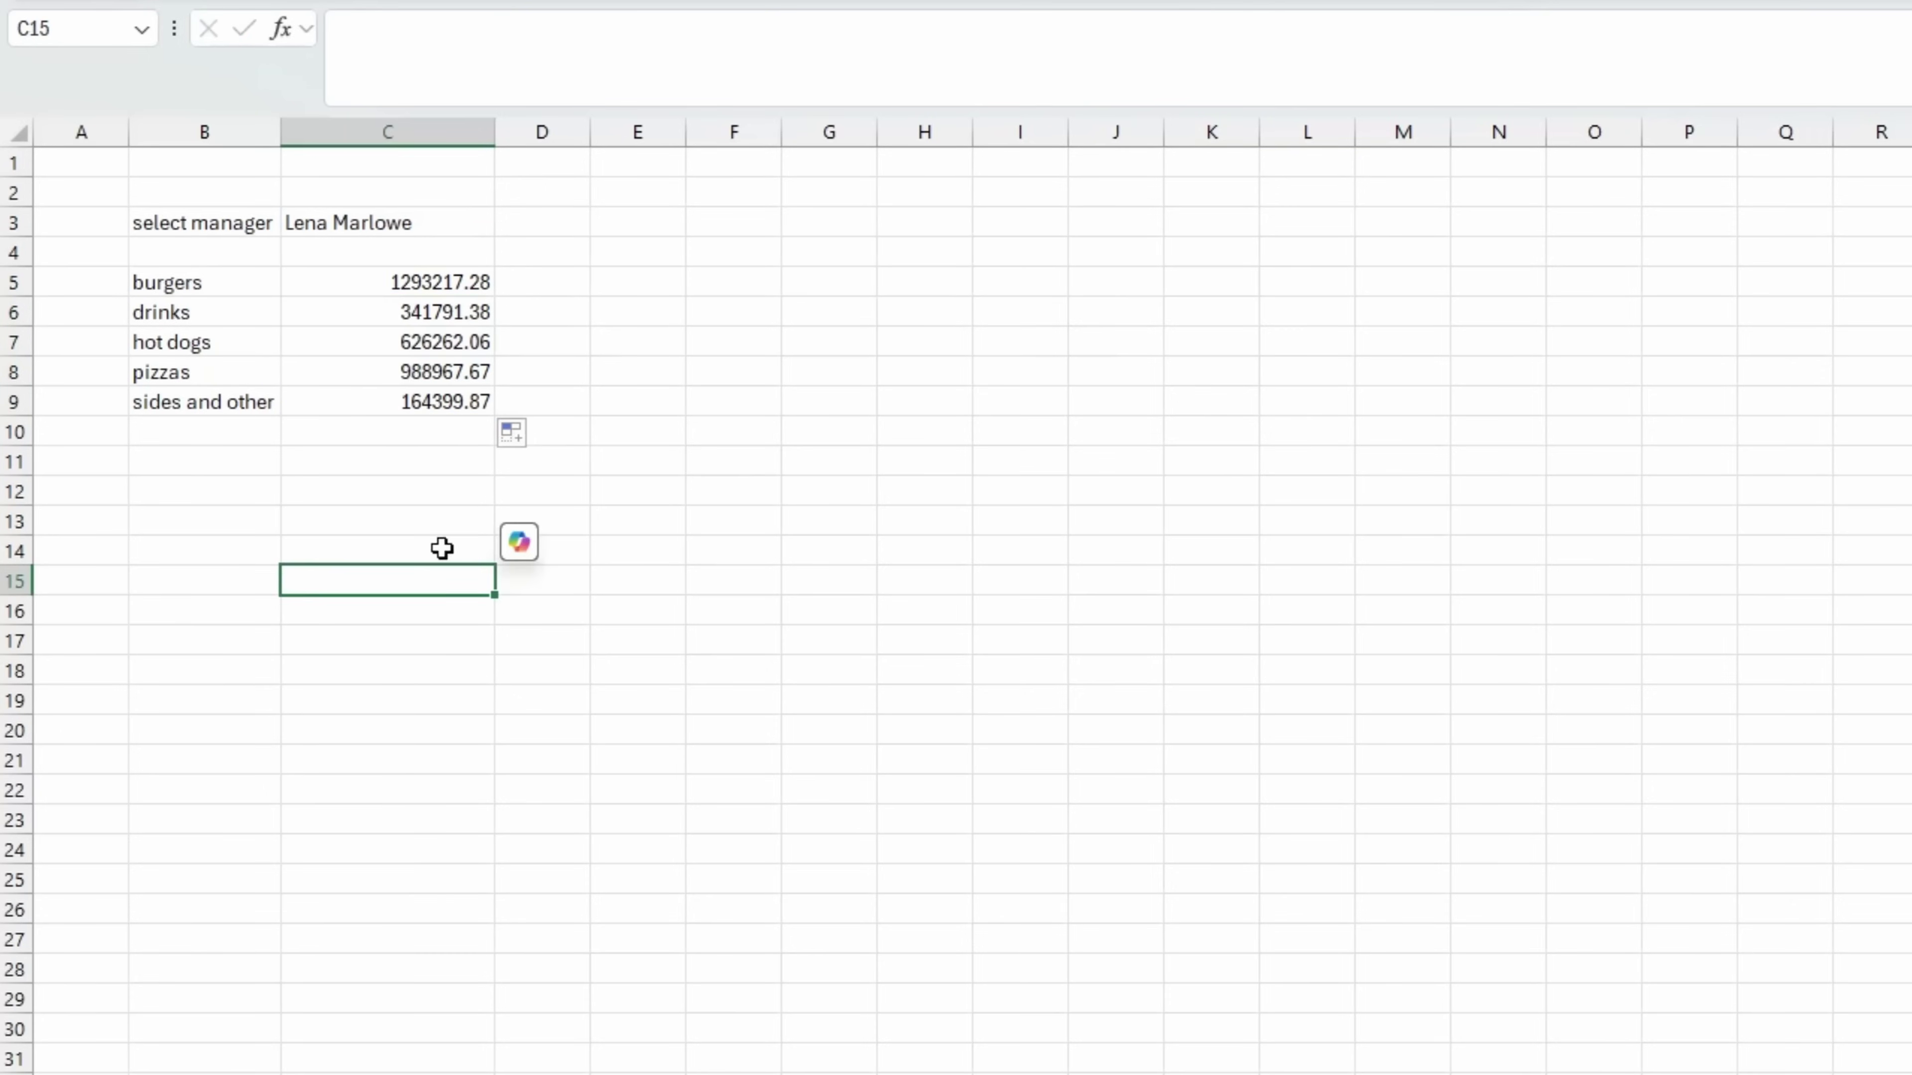
{"action": "left_click", "coordinate": [378, 277]}
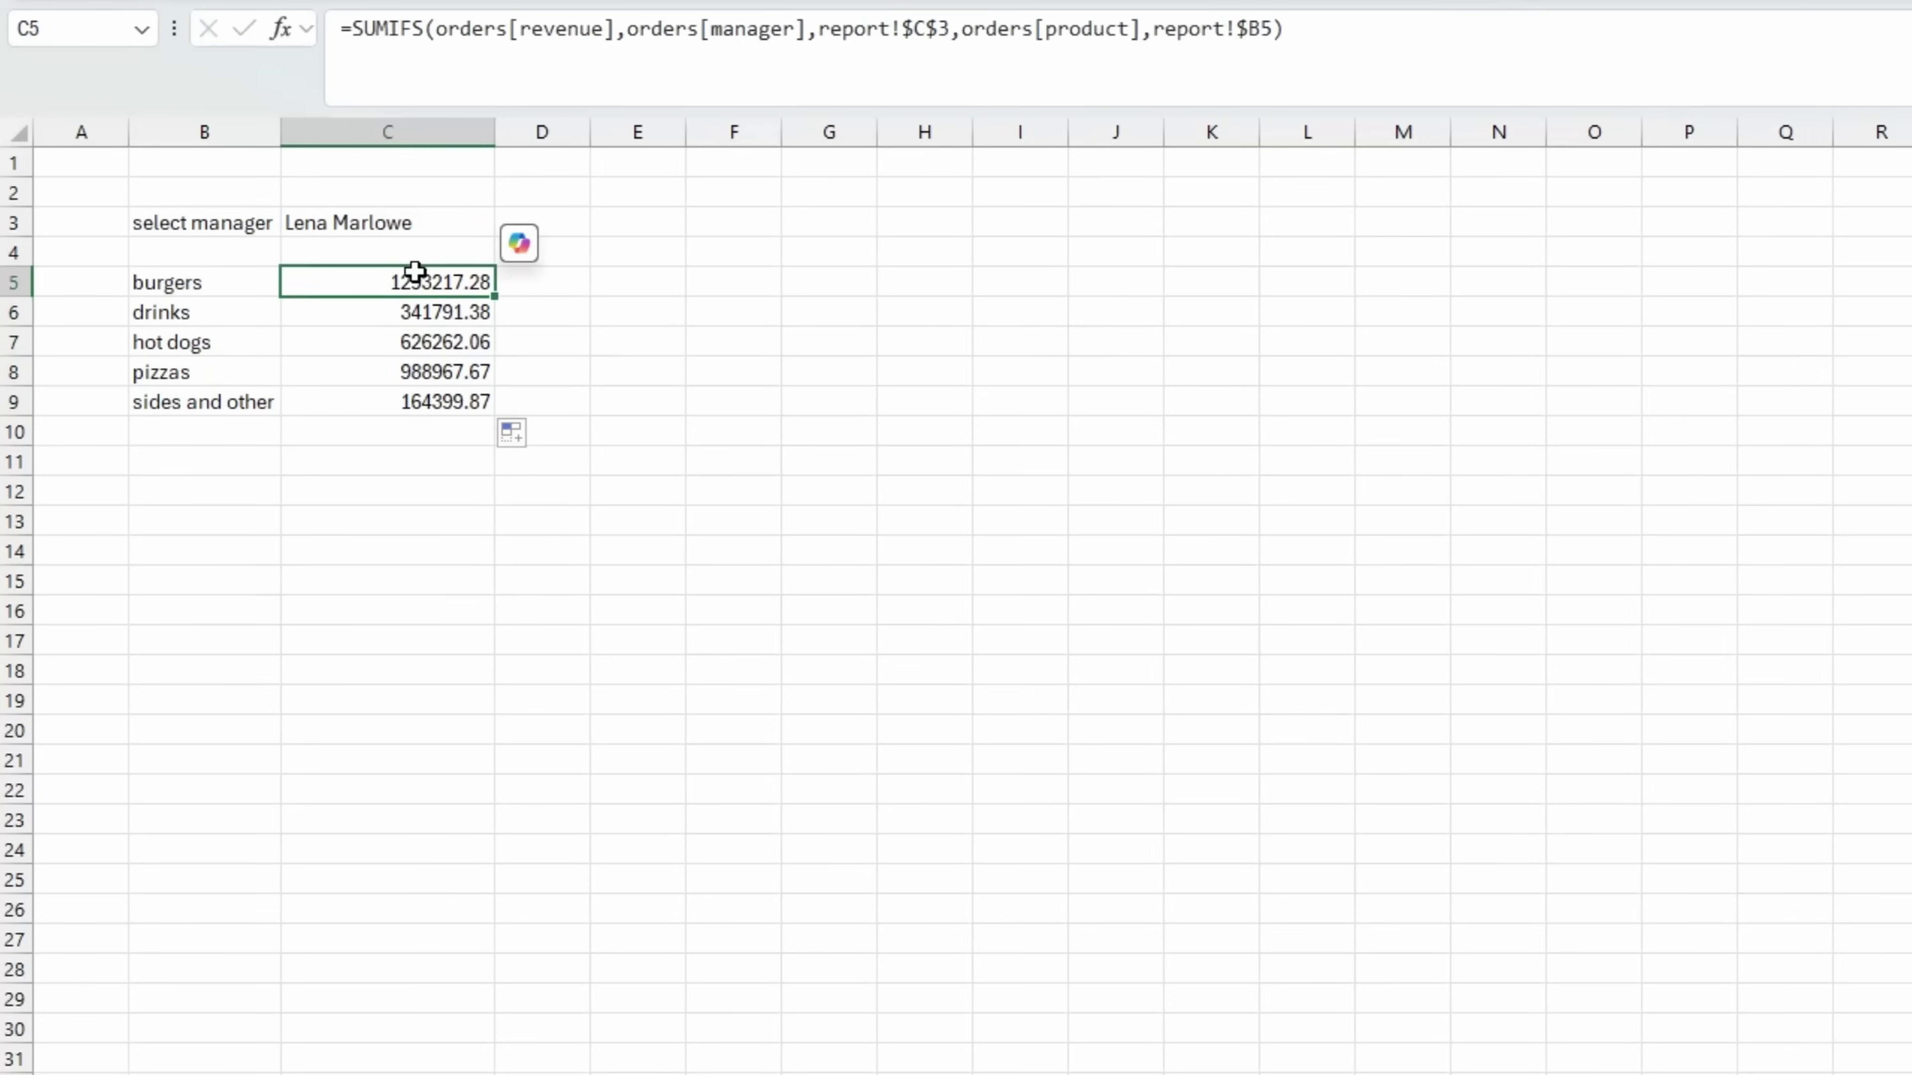
{"action": "key", "text": "F2"}
{"action": "key", "text": "F2"}
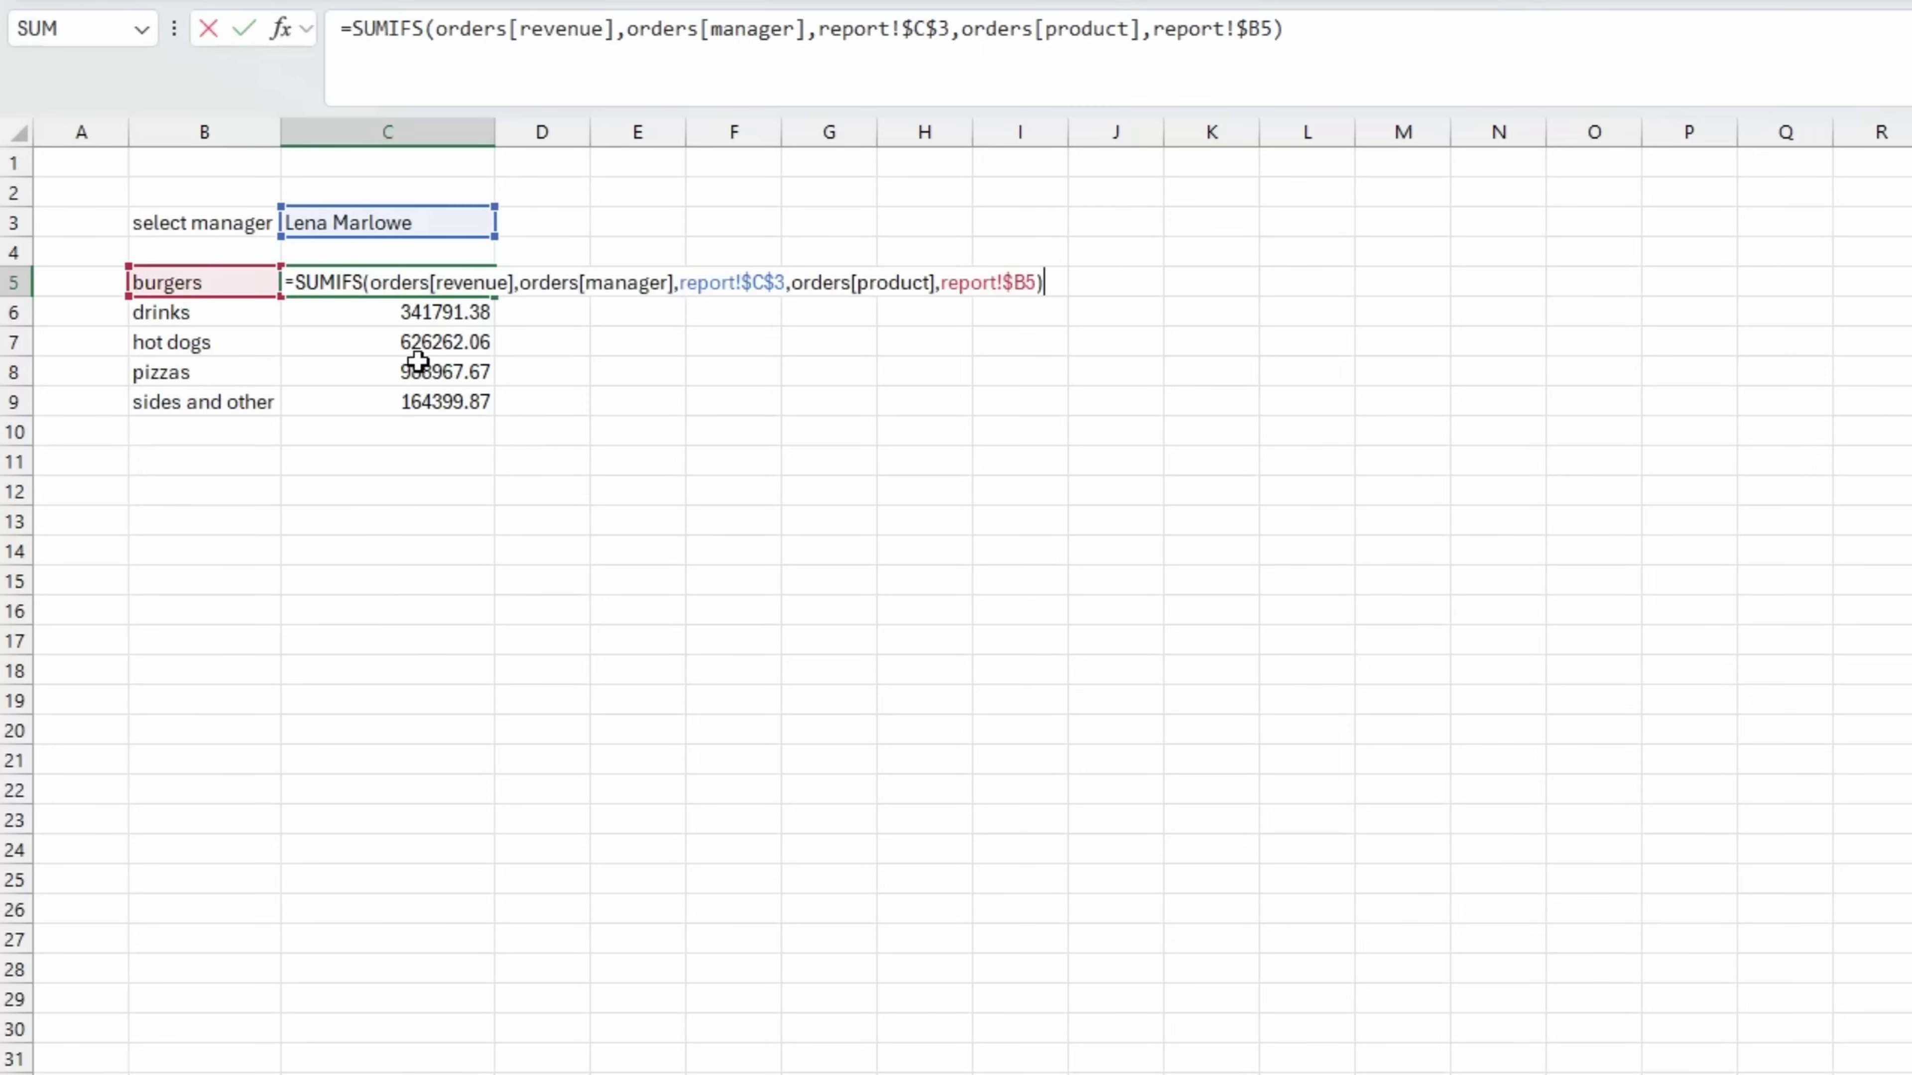
{"action": "key", "text": "ctrl+Return"}
Step: Inspect each formula in C6:C9 to confirm it references its own product
{"action": "left_click", "coordinate": [362, 312]}
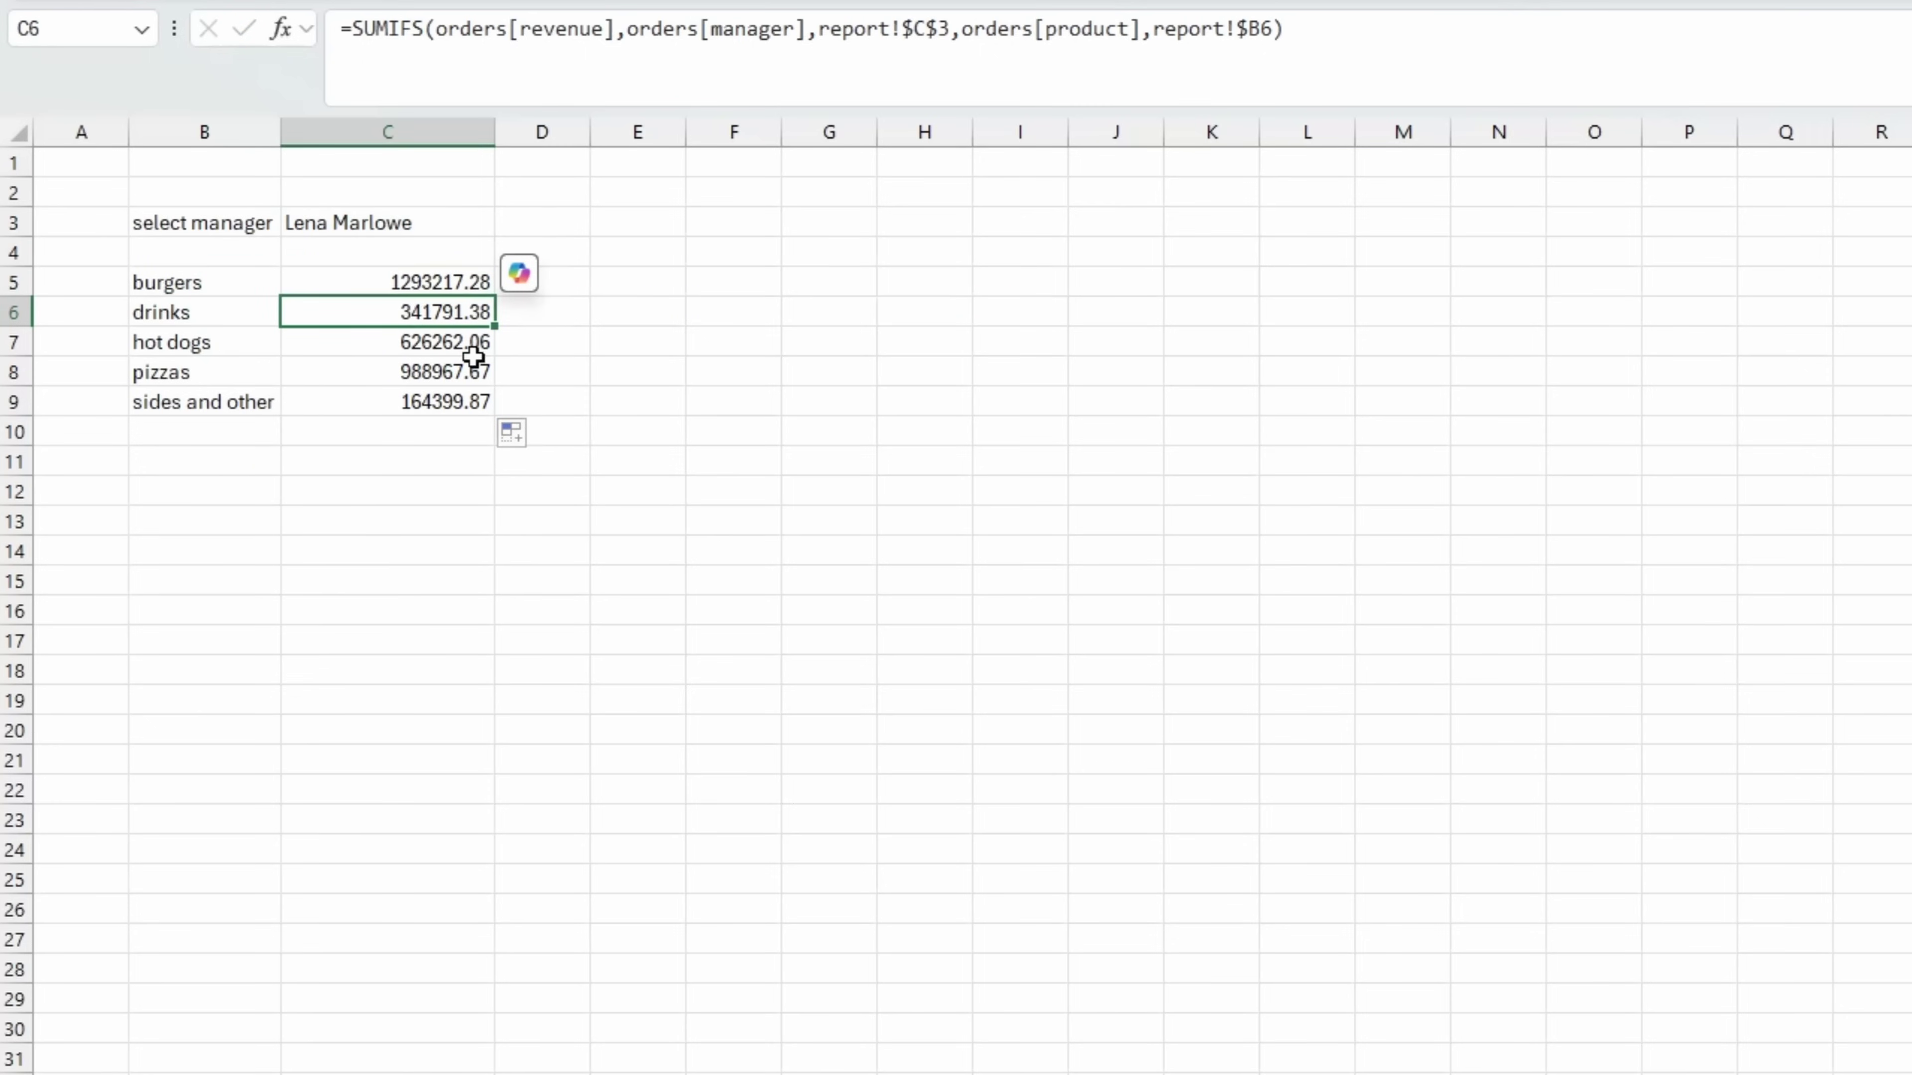
{"action": "key", "text": "F2"}
{"action": "key", "text": "Escape"}
{"action": "key", "text": "Down"}
{"action": "key", "text": "F2"}
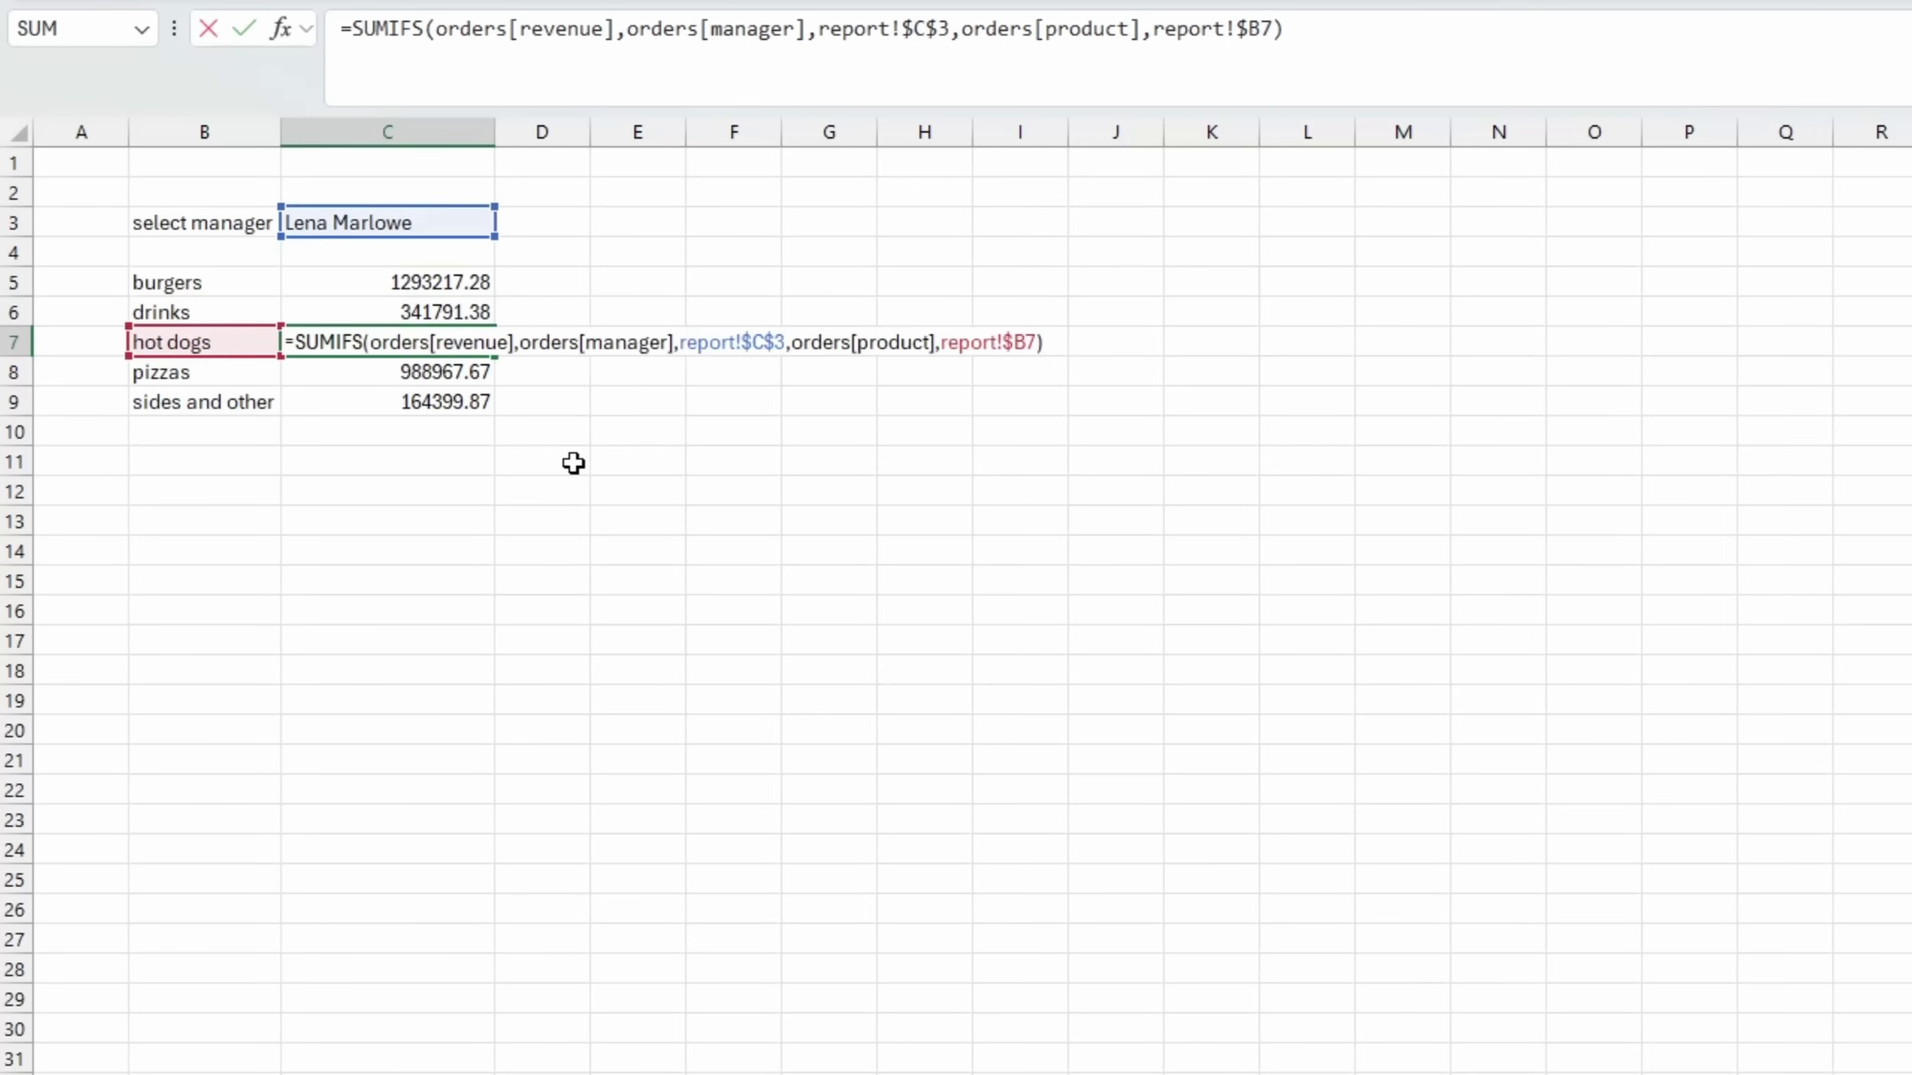
{"action": "key", "text": "ctrl+Return"}
{"action": "key", "text": "Down"}
{"action": "key", "text": "F2"}
{"action": "key", "text": "Escape"}
{"action": "key", "text": "Down"}
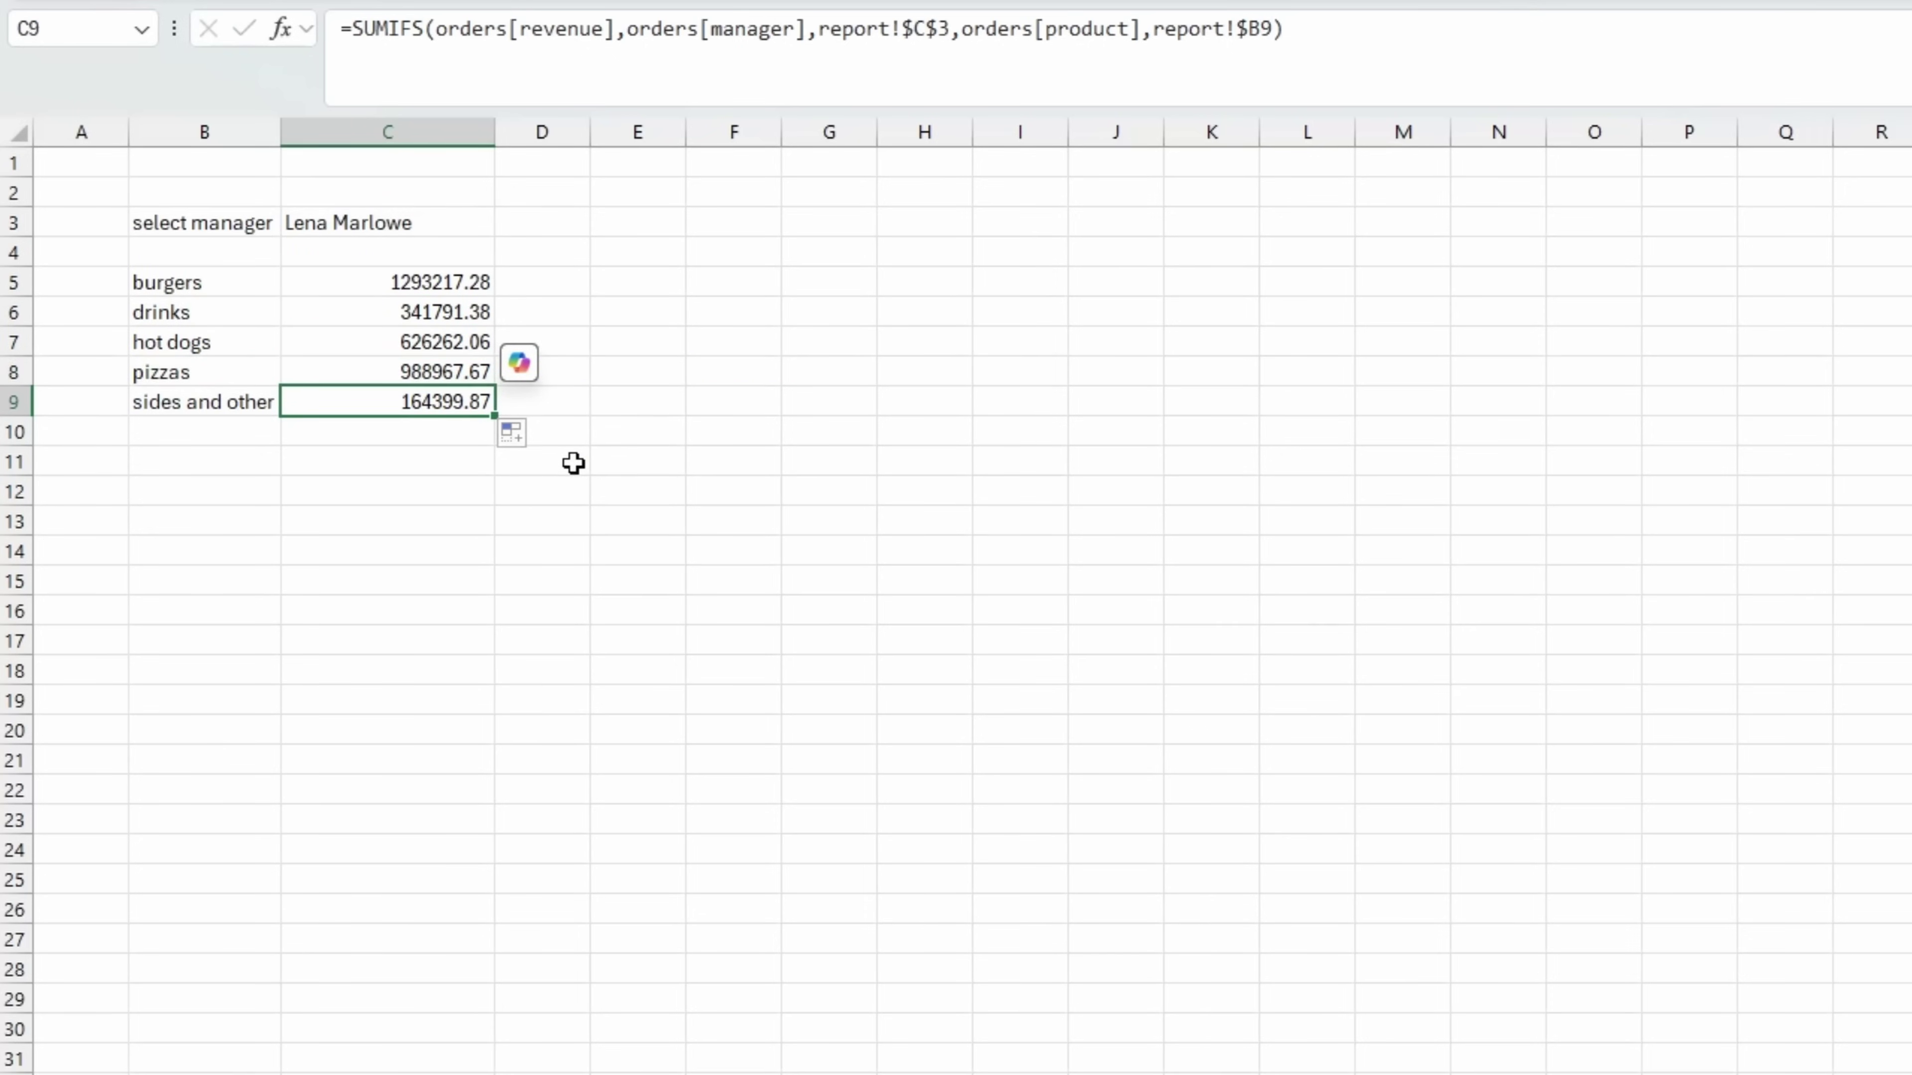
{"action": "key", "text": "F2"}
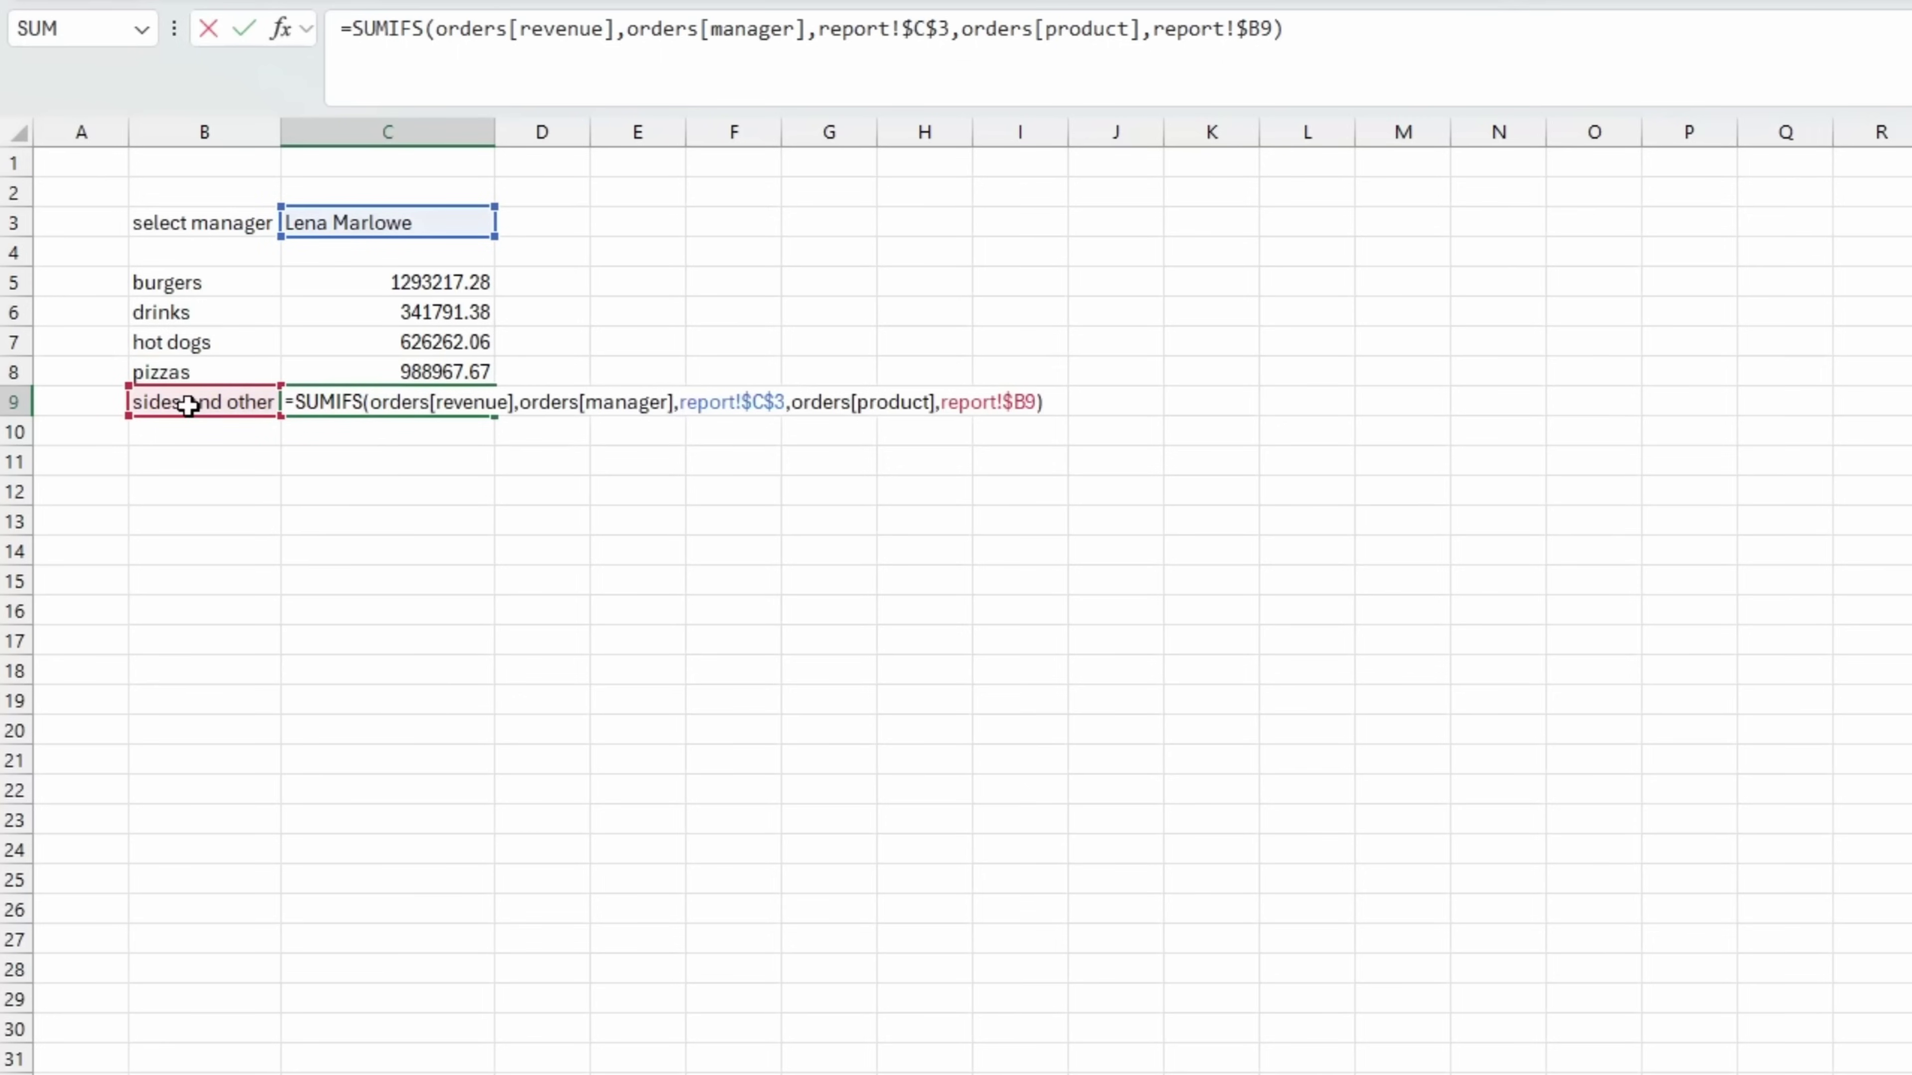
{"action": "key", "text": "ctrl+Return"}
{"action": "key", "text": "Up"}
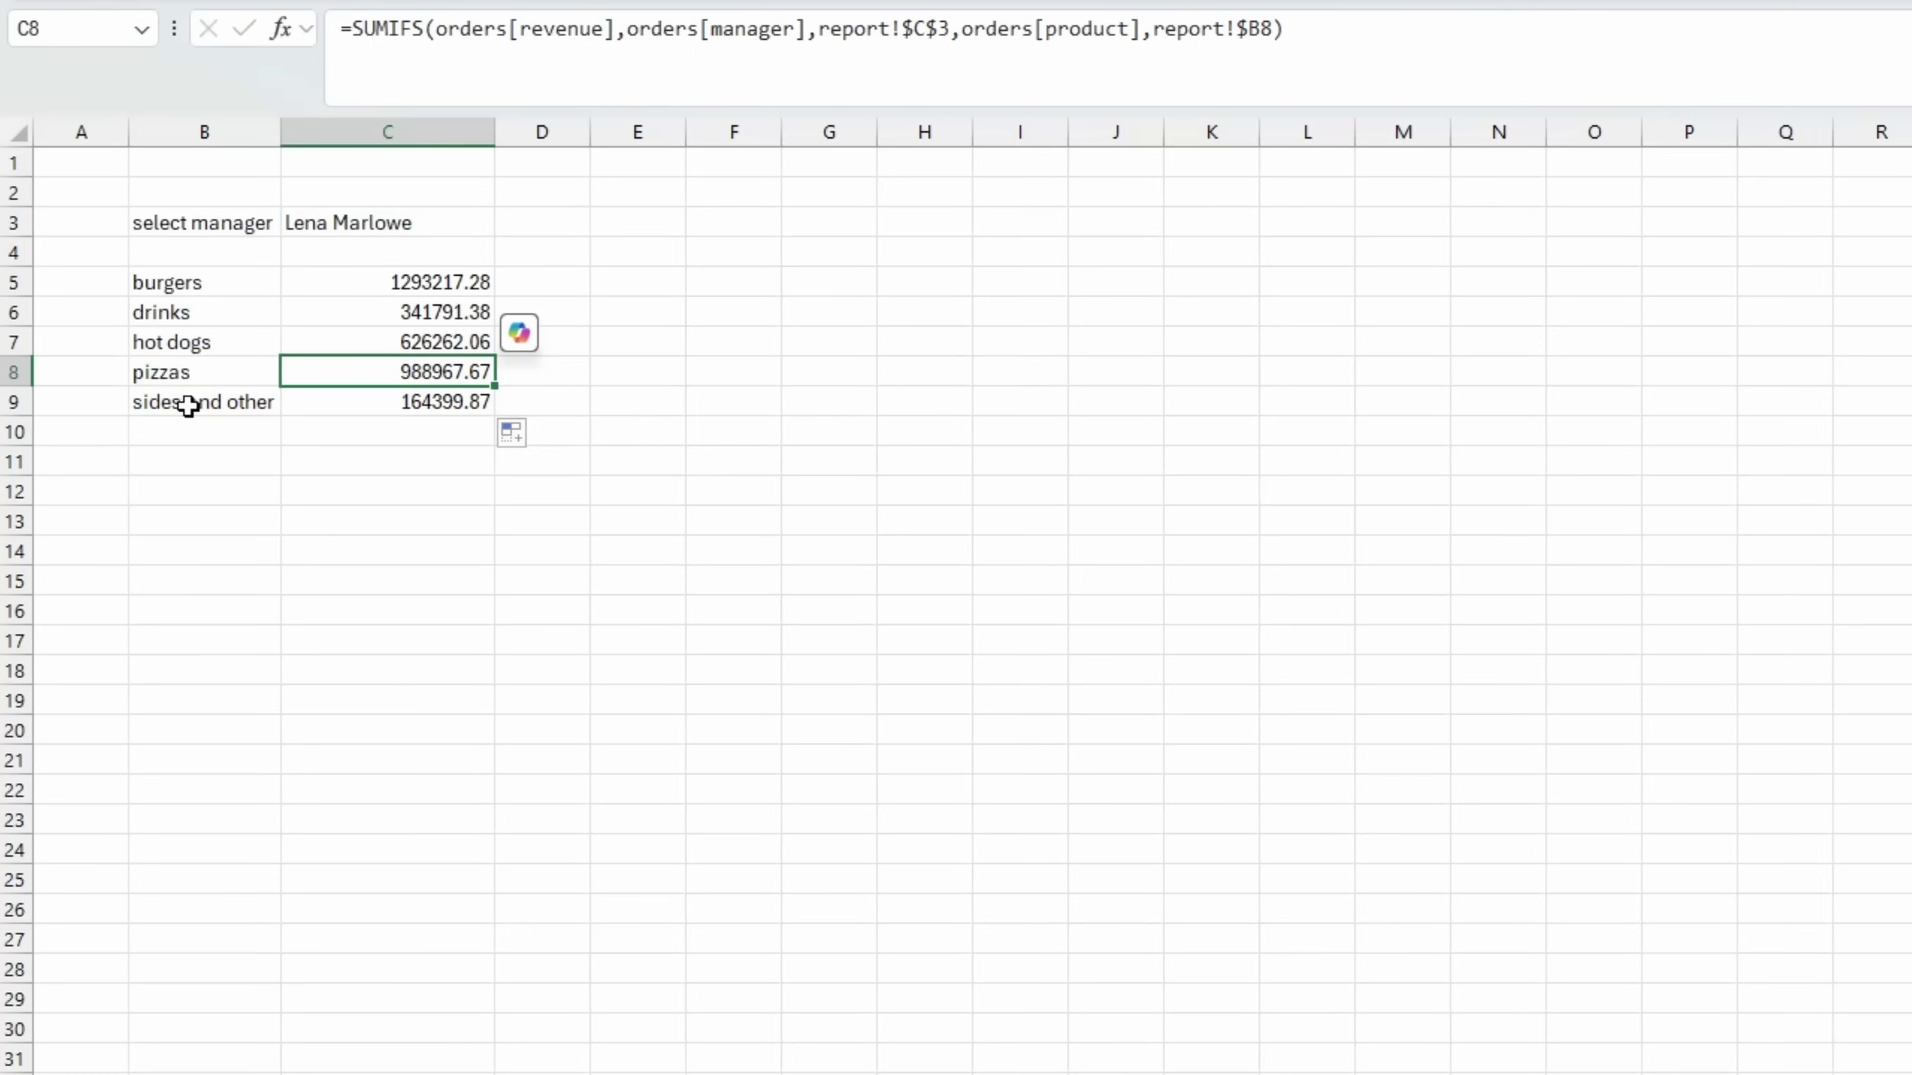
{"action": "key", "text": "F2"}
{"action": "key", "text": "ctrl+Return"}
Step: Enter a 'total' label in B10 and =SUM(C5:C9) in C10
{"action": "left_click", "coordinate": [178, 423]}
{"action": "type", "text": "total"}
{"action": "key", "text": "Return"}
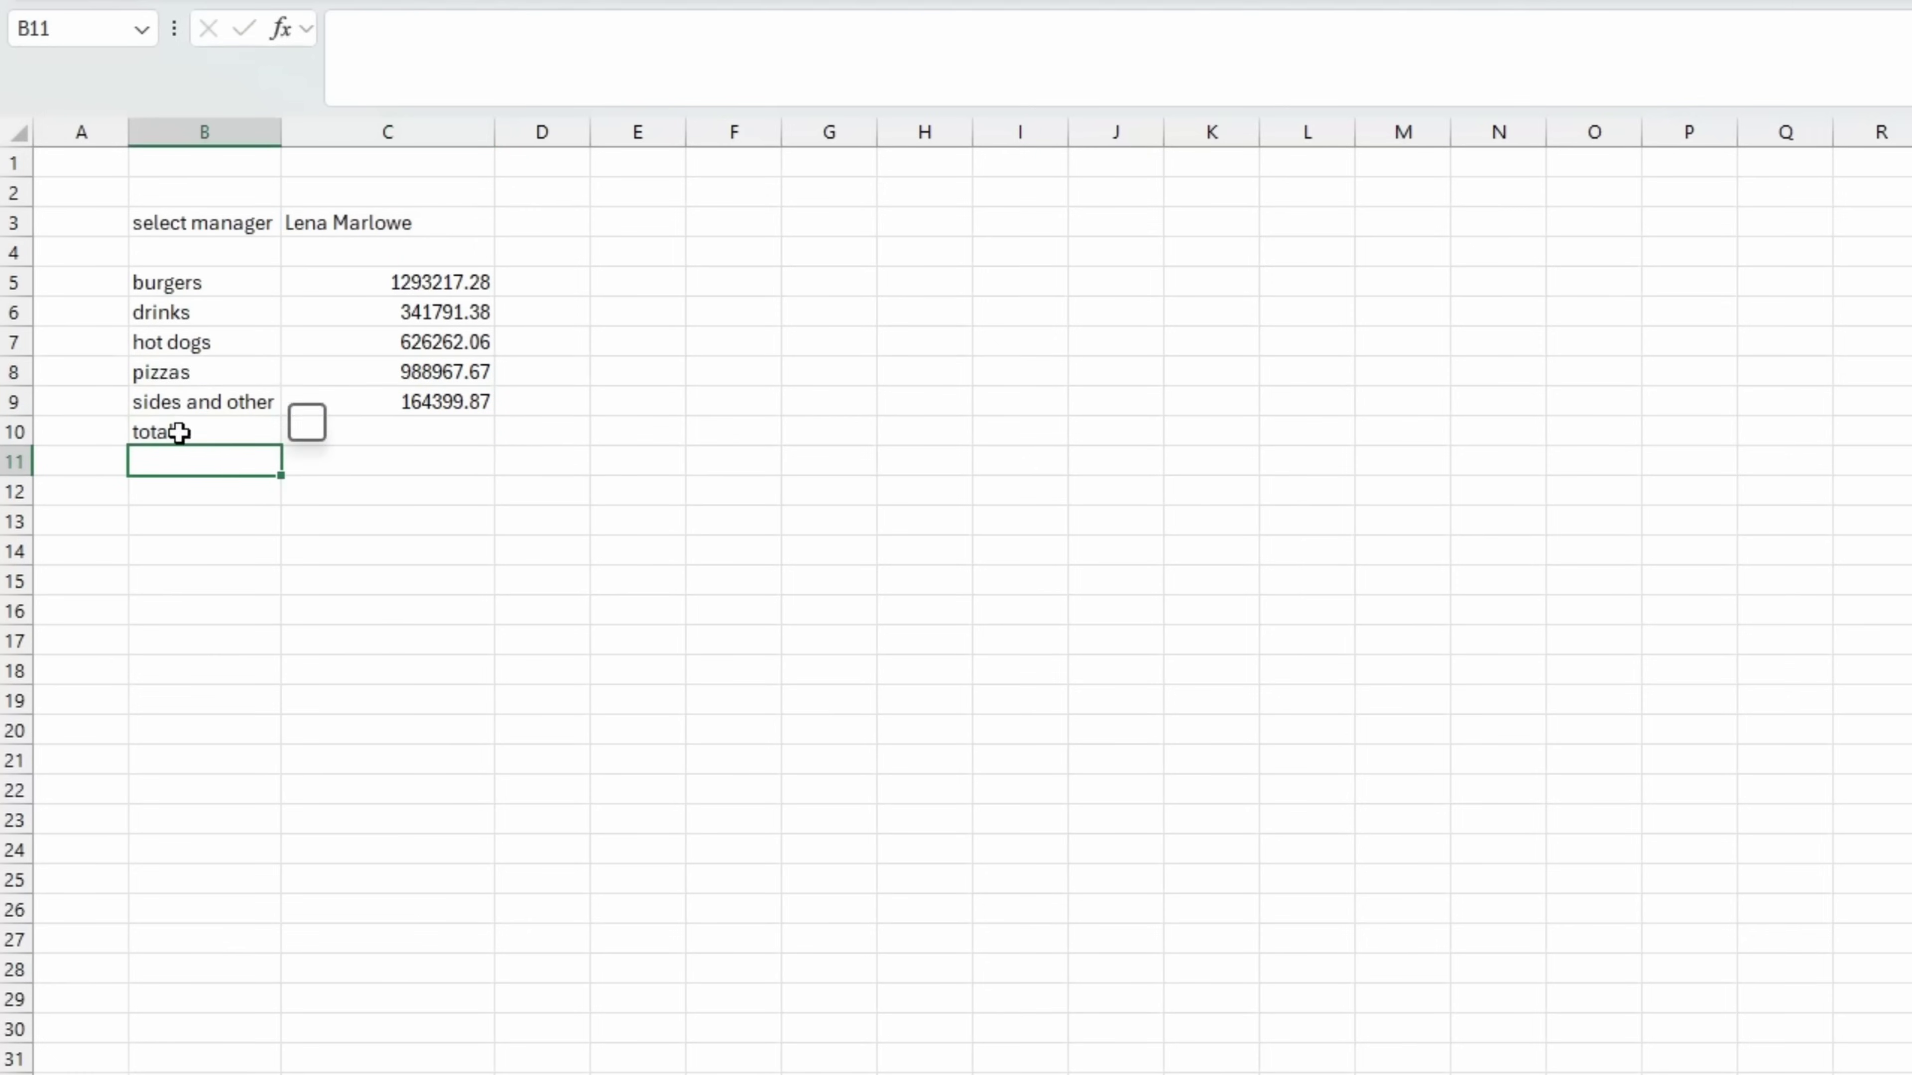
{"action": "left_click", "coordinate": [371, 431]}
{"action": "type", "text": "=sum"}
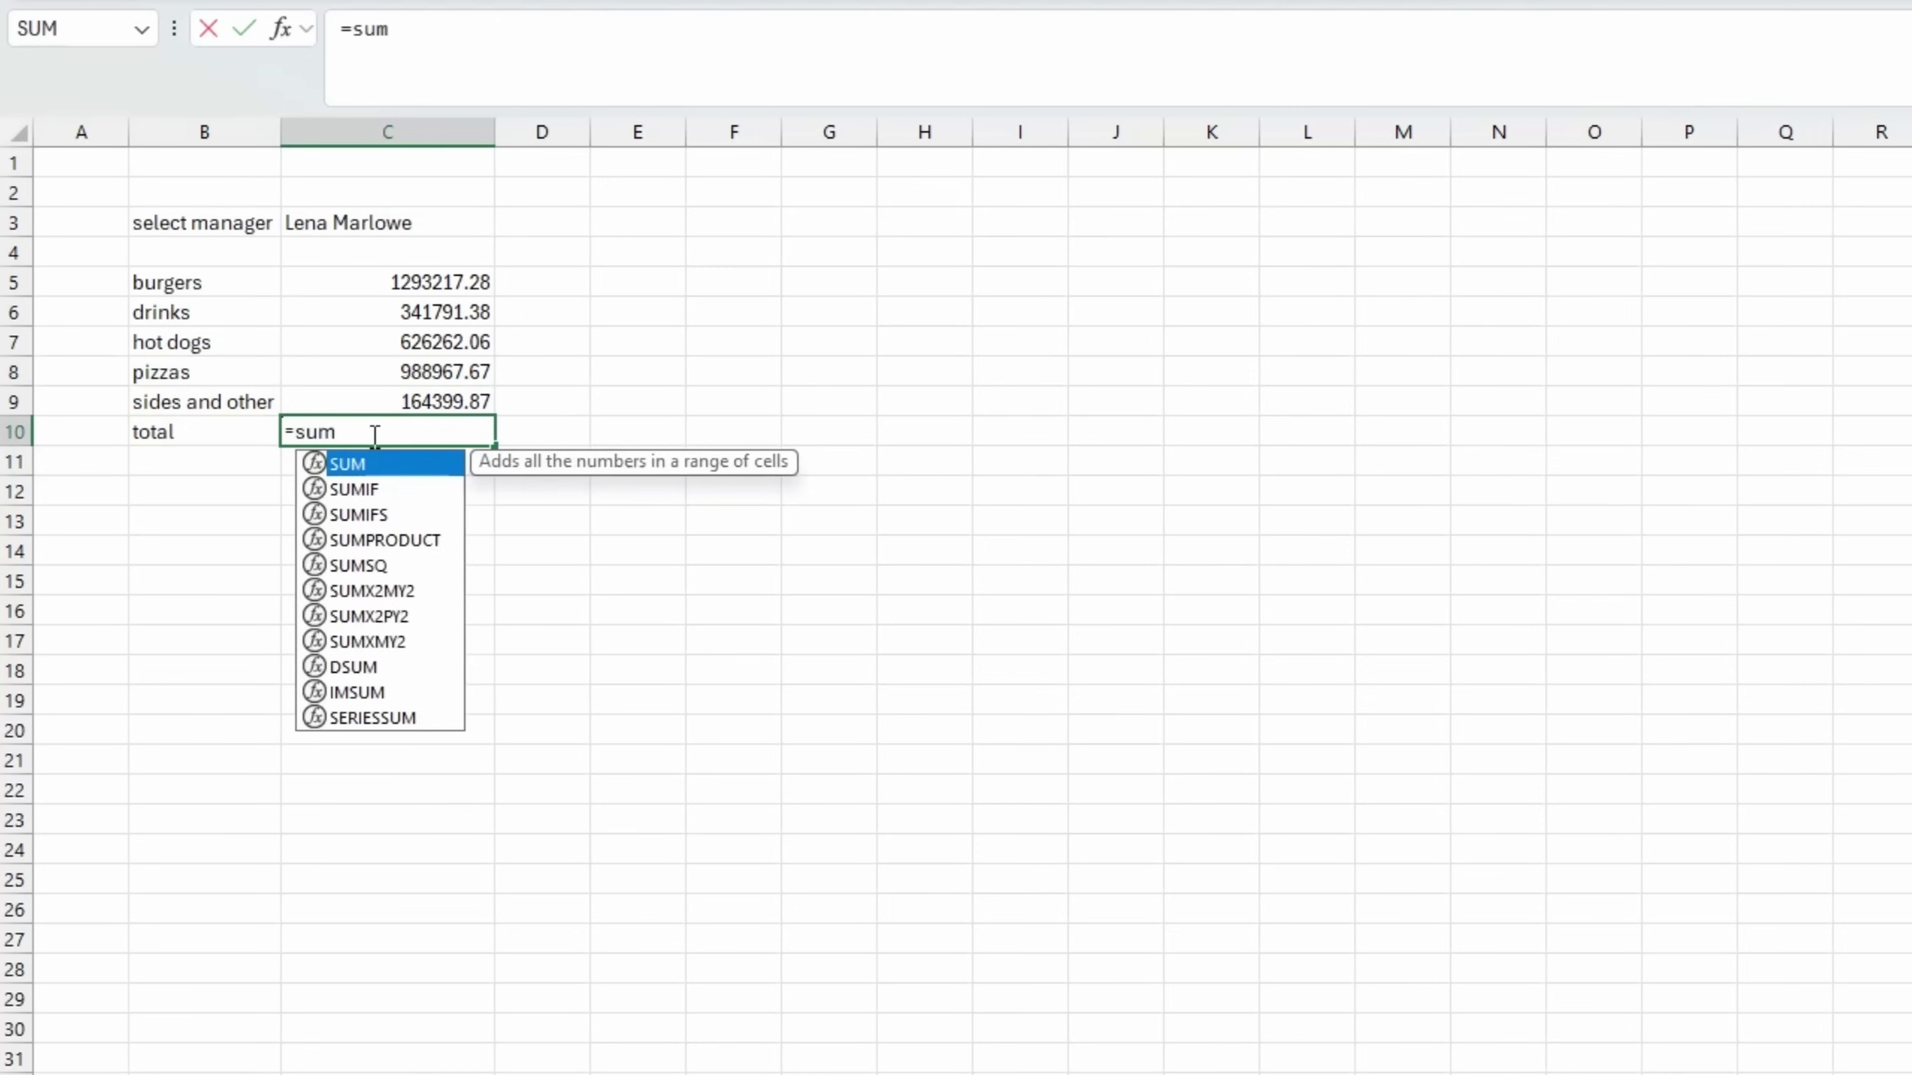
{"action": "key", "text": "Tab"}
{"action": "left_click_drag", "start_coordinate": [406, 401], "coordinate": [481, 285]}
{"action": "key", "text": "Return"}
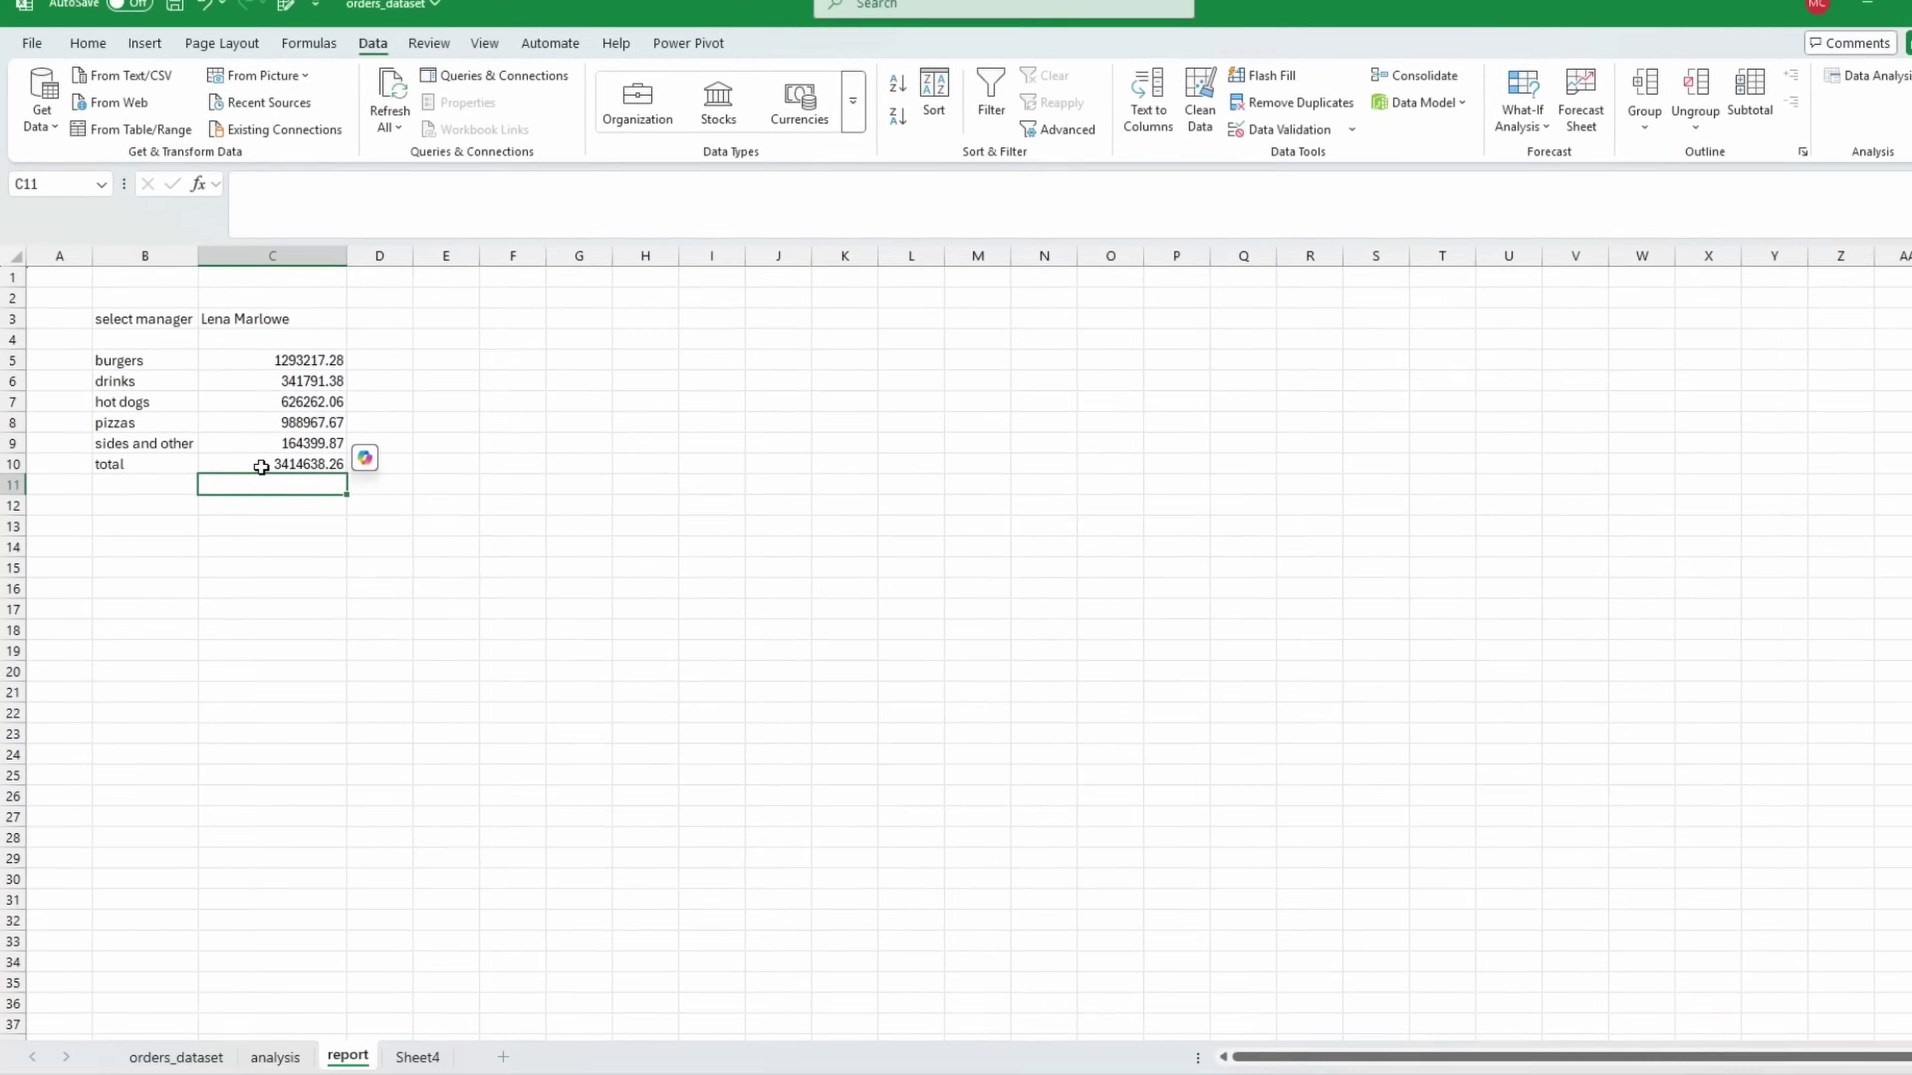
Step: Make the total row B10:C10 bold
{"action": "left_click_drag", "start_coordinate": [164, 466], "coordinate": [231, 463]}
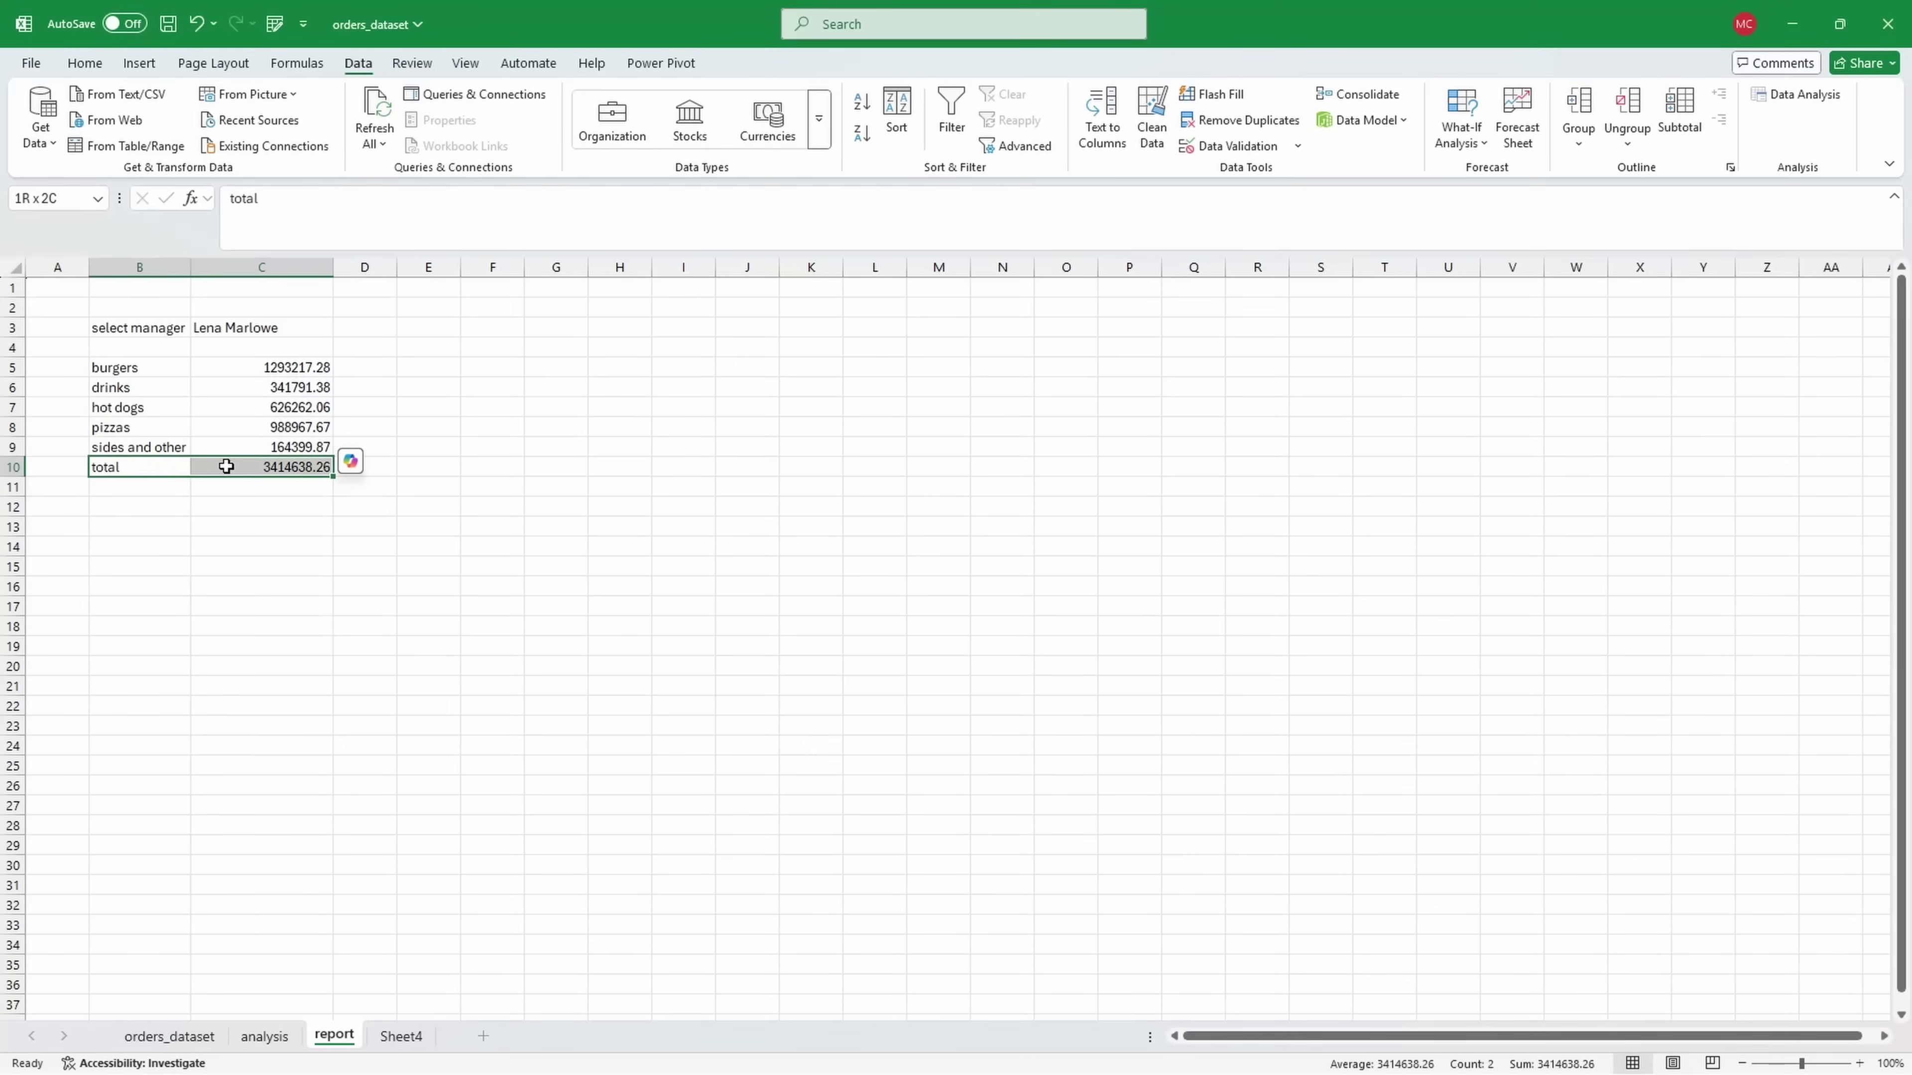
{"action": "left_click", "coordinate": [88, 64]}
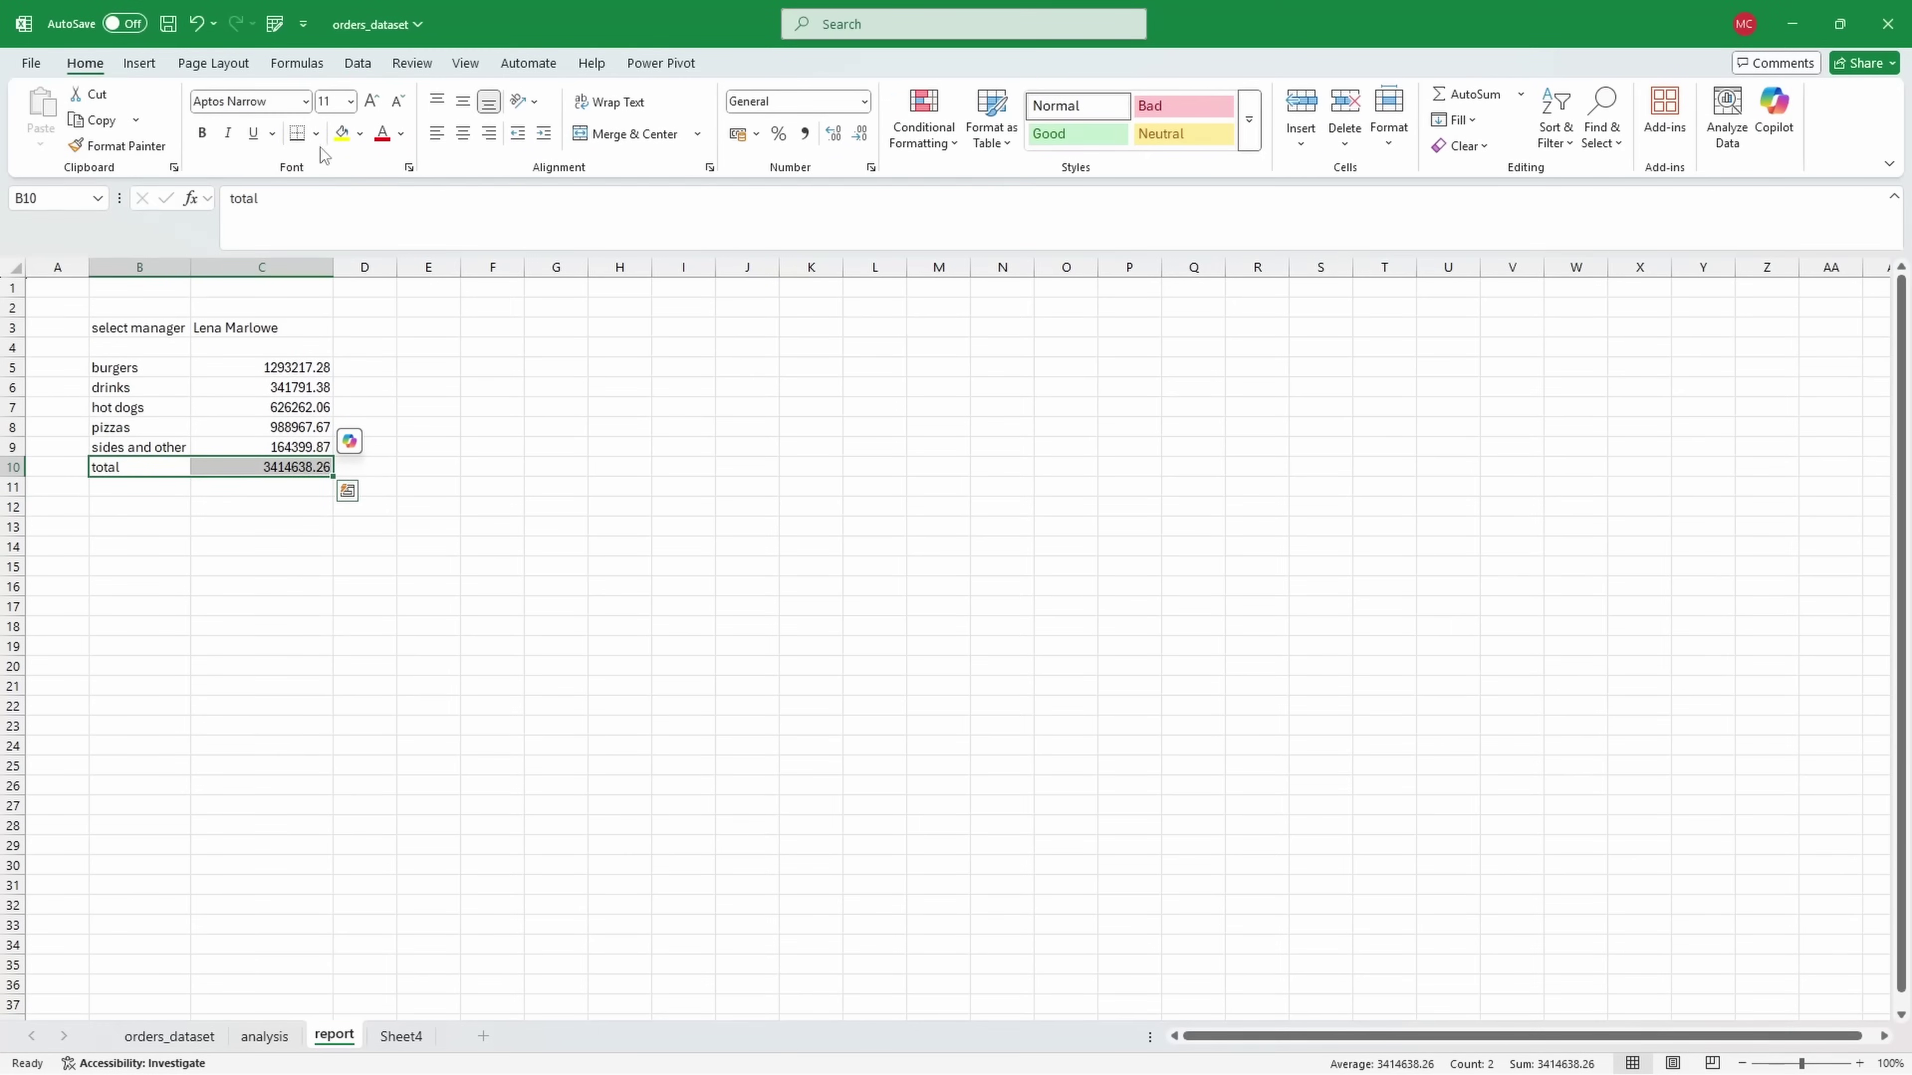
{"action": "left_click", "coordinate": [202, 132]}
{"action": "left_click", "coordinate": [278, 667]}
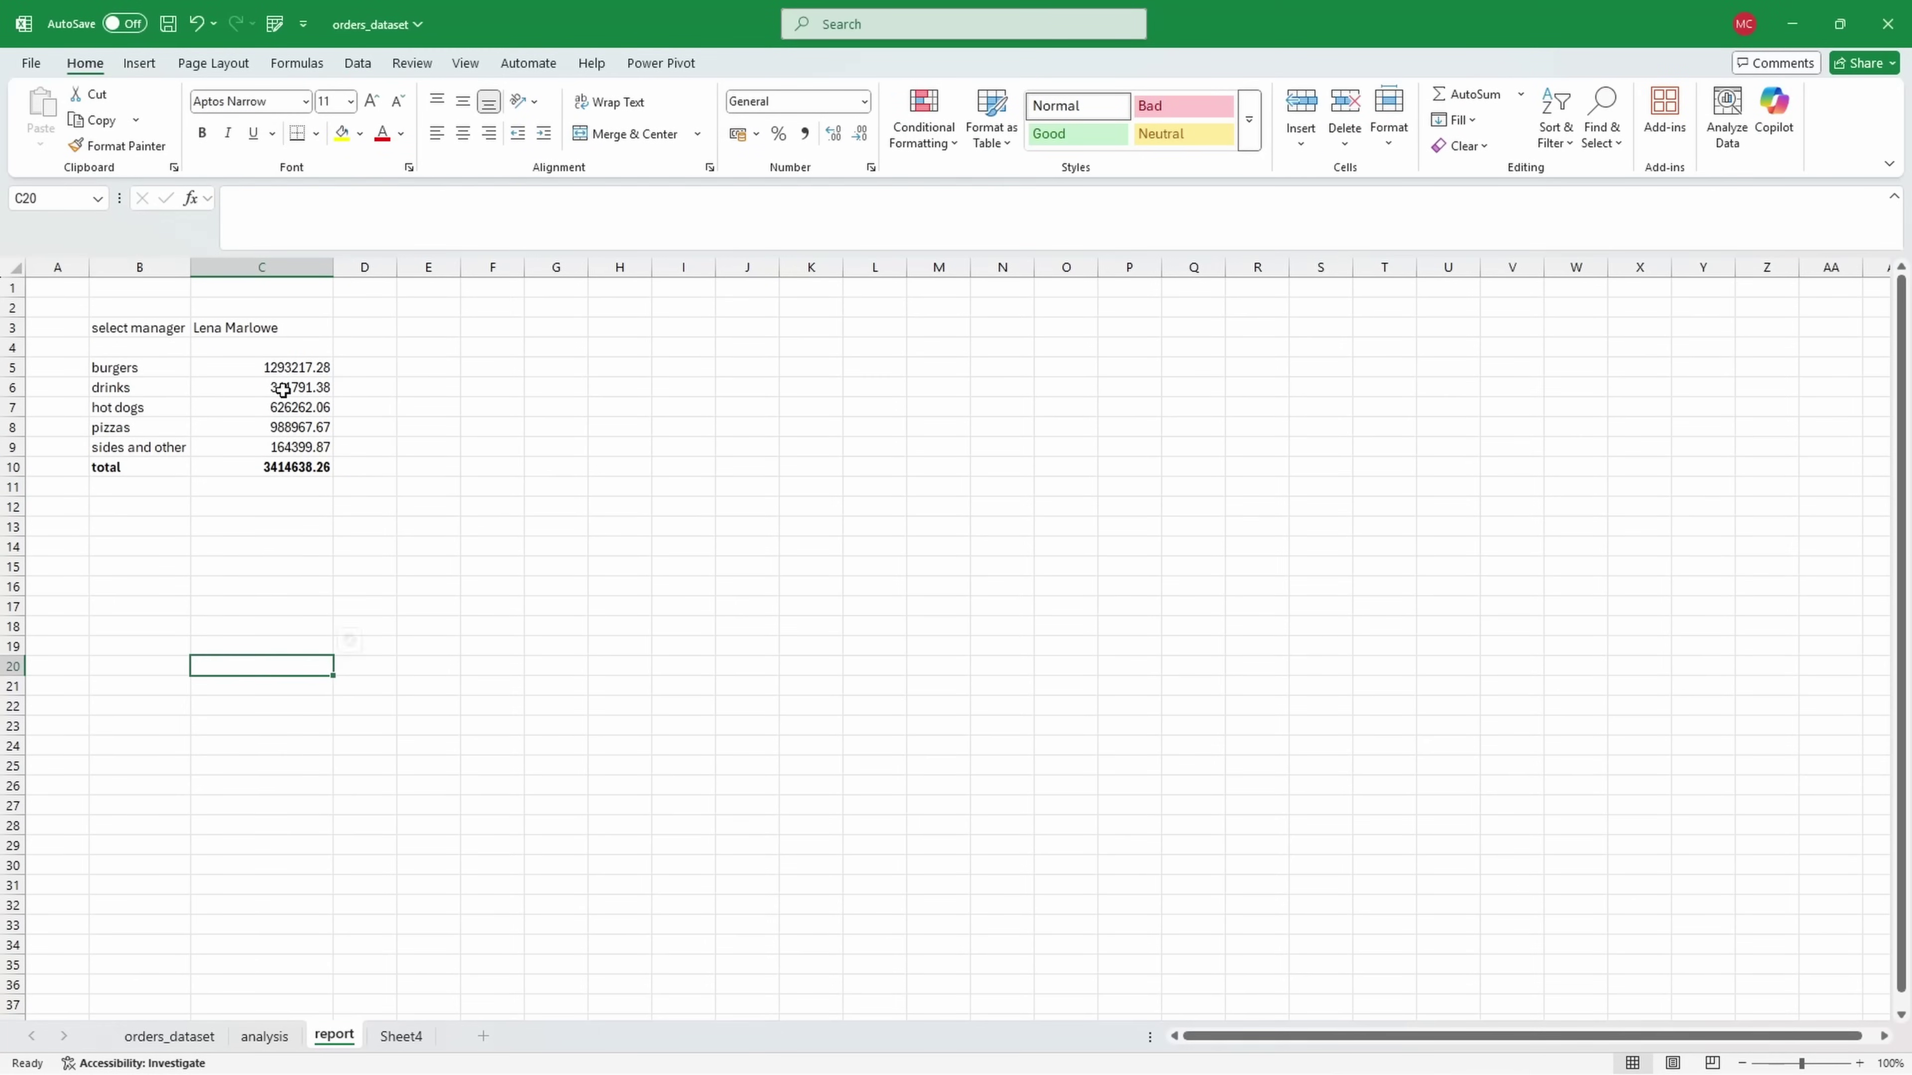
Step: Format C5:C10 with Comma Style and no decimal places
{"action": "left_click_drag", "start_coordinate": [281, 369], "coordinate": [301, 467]}
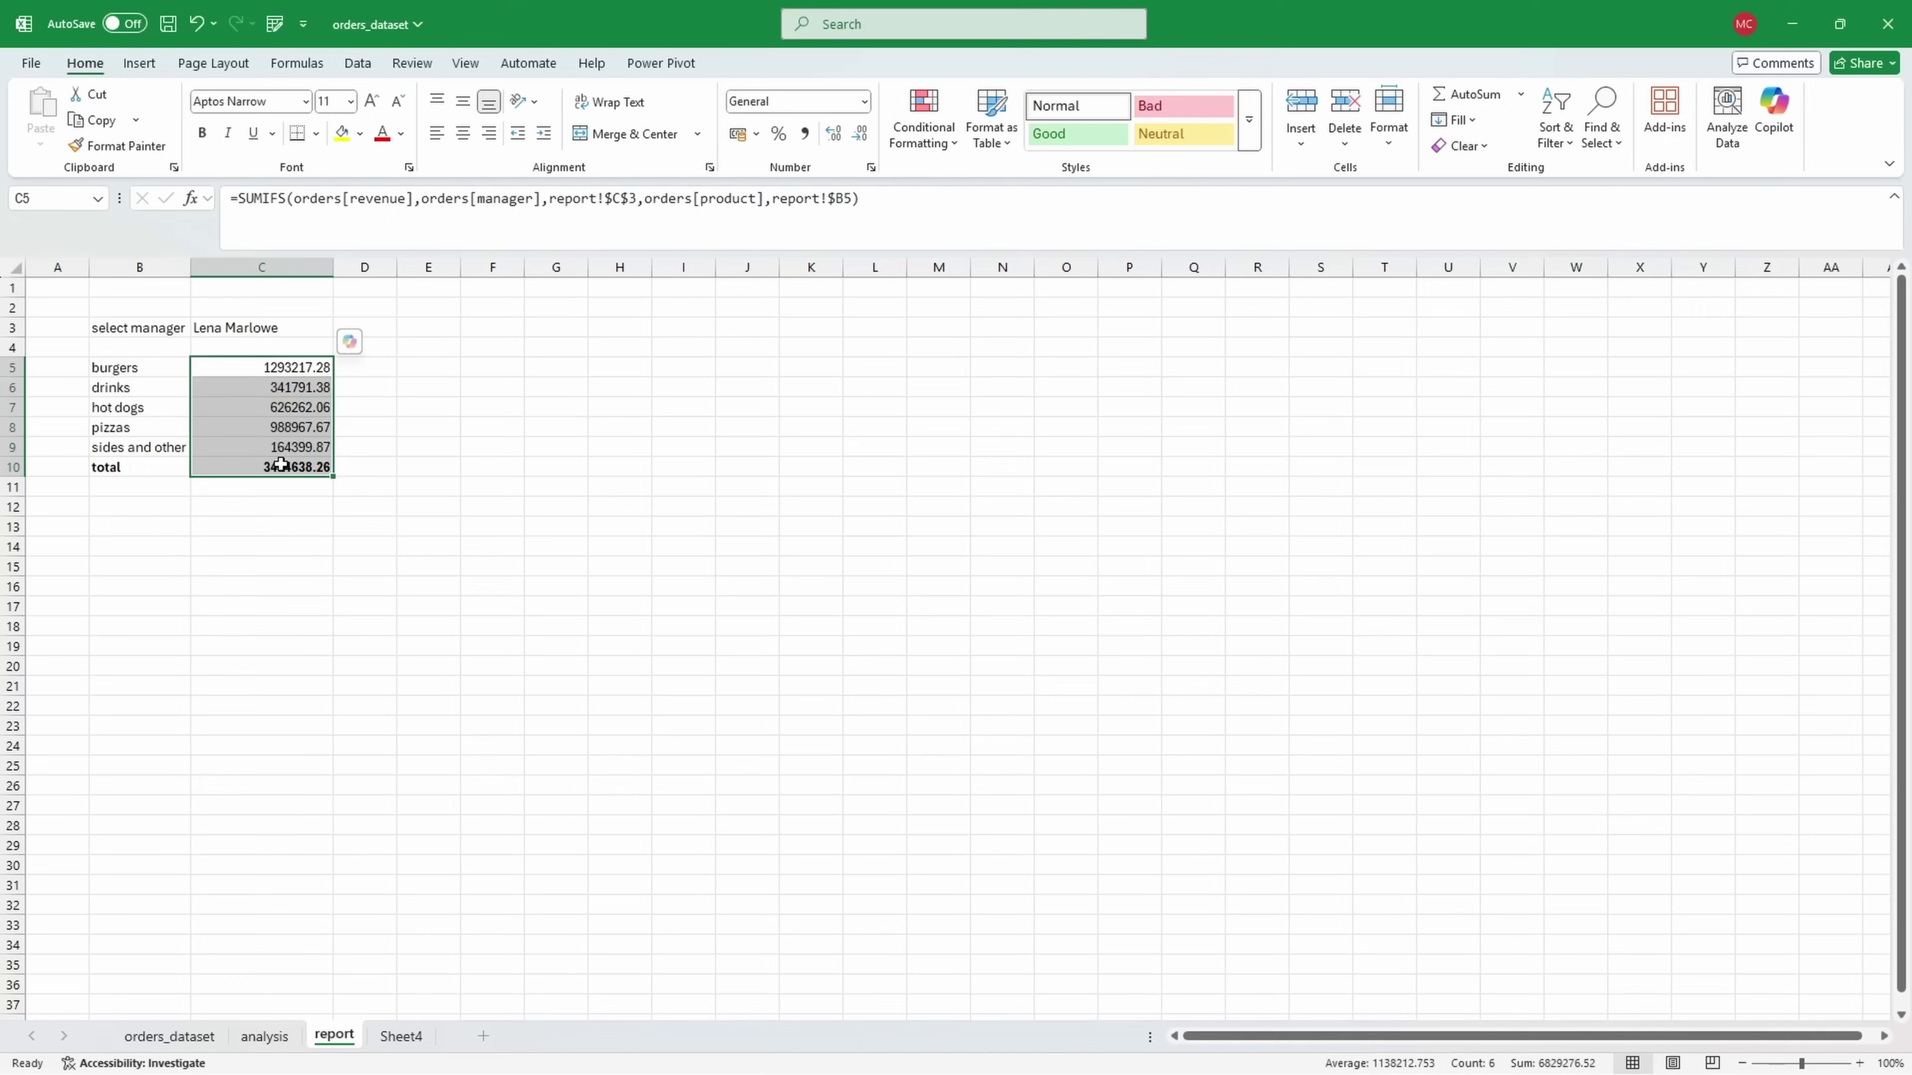
{"action": "left_click", "coordinate": [812, 135]}
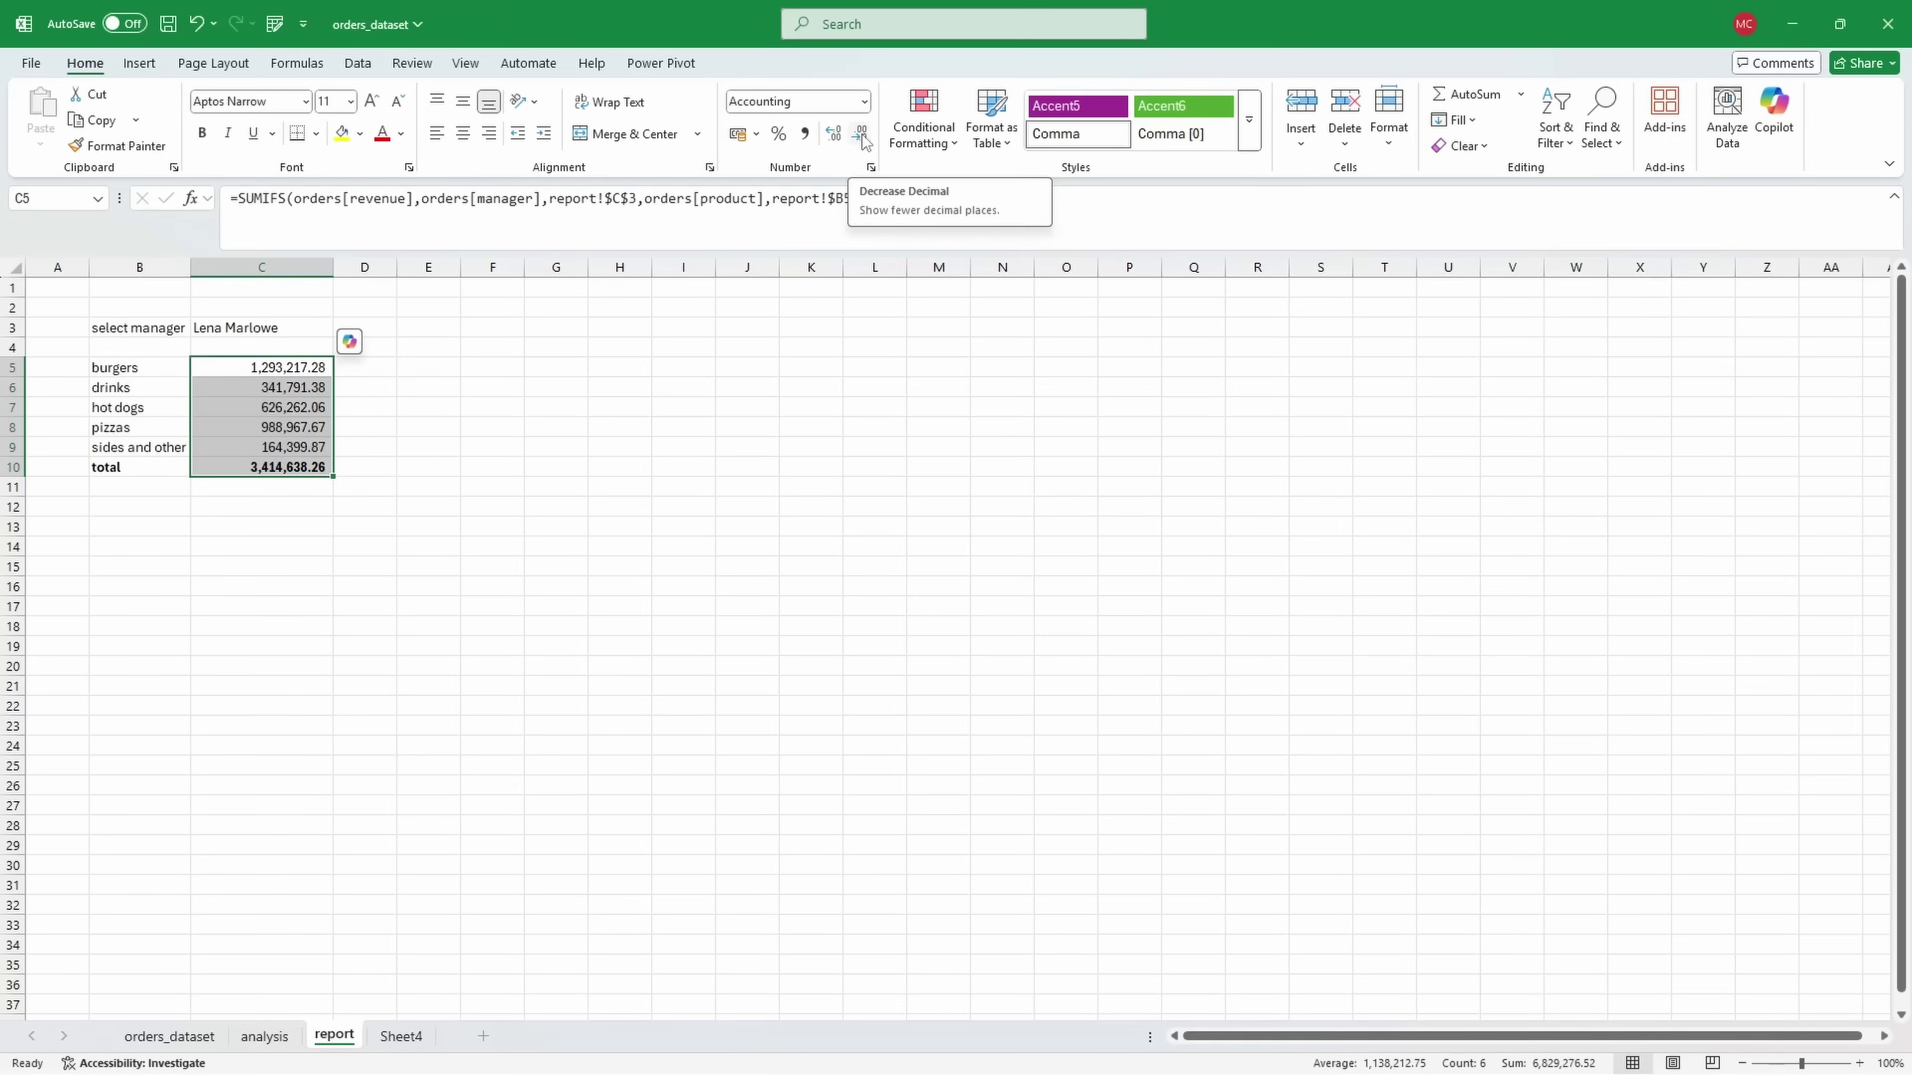
{"action": "left_click", "coordinate": [865, 140]}
{"action": "left_click", "coordinate": [864, 140]}
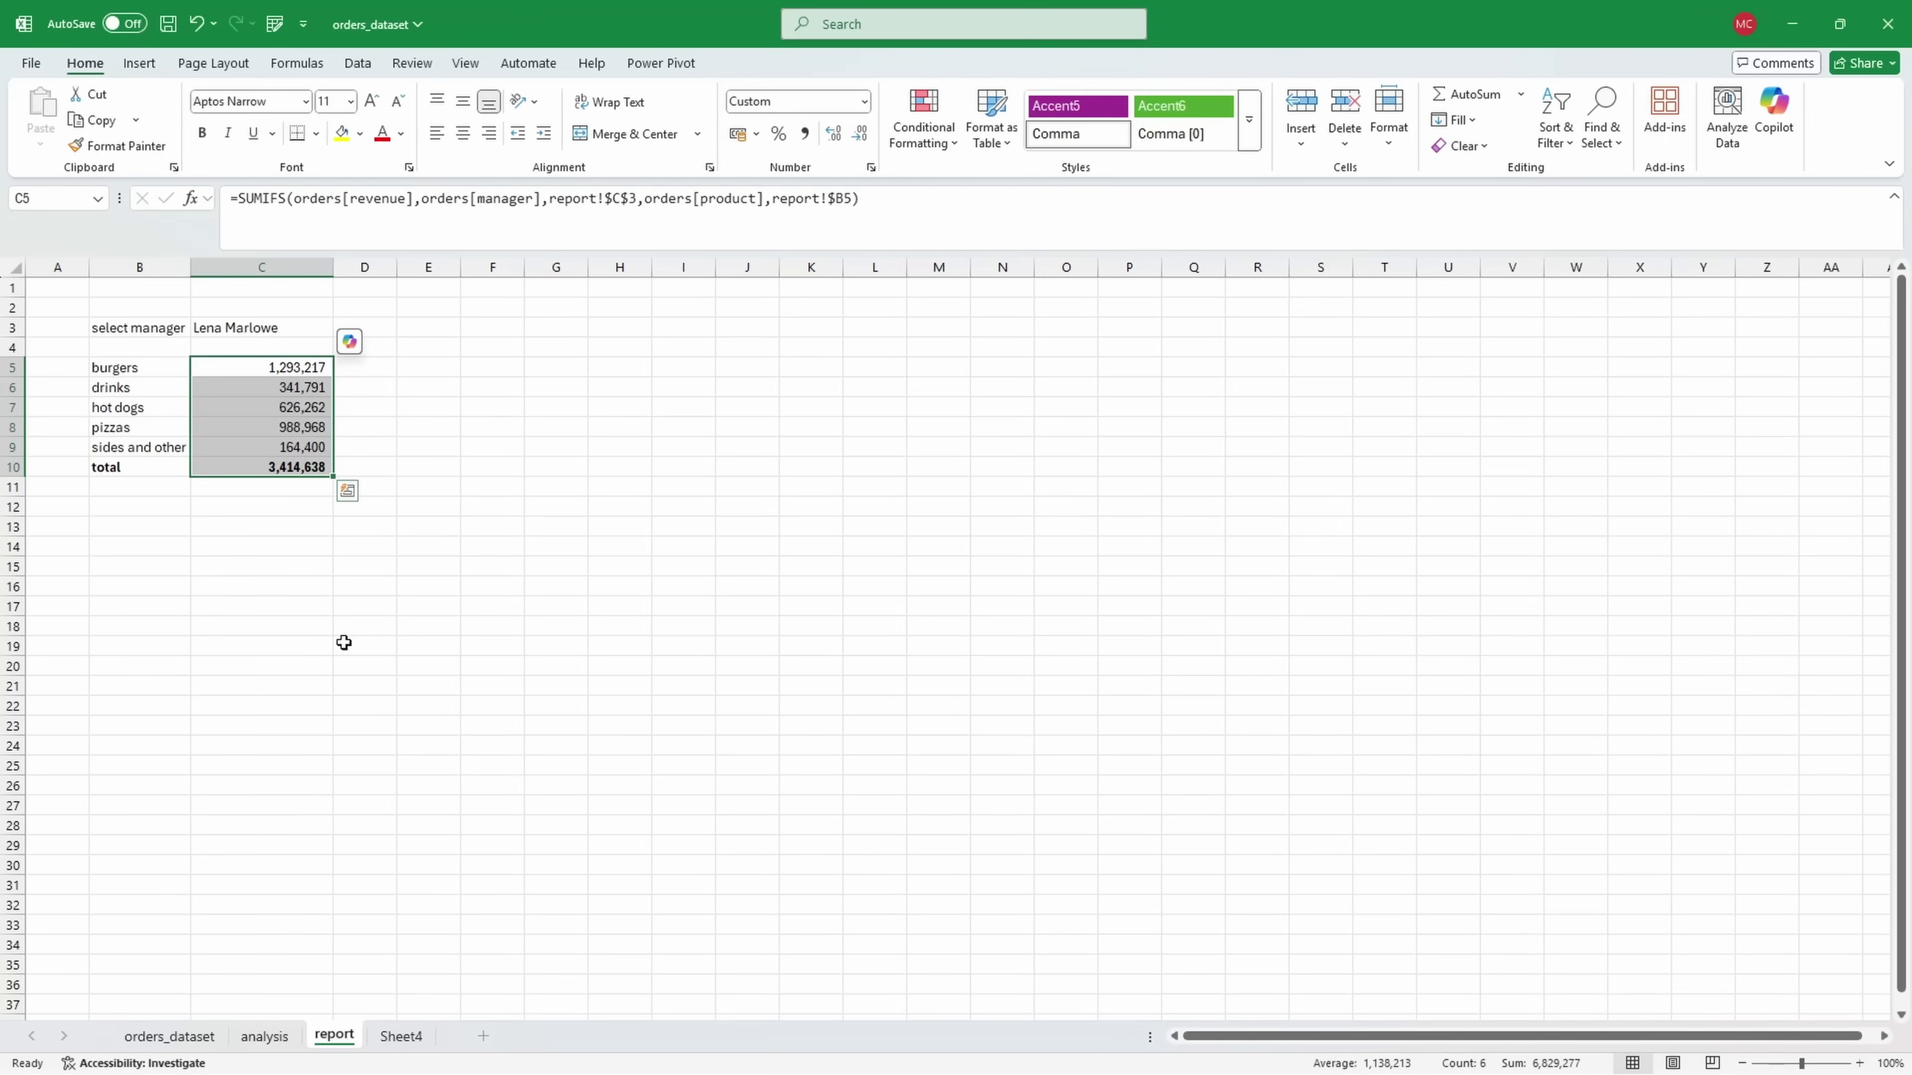
{"action": "left_click", "coordinate": [200, 546]}
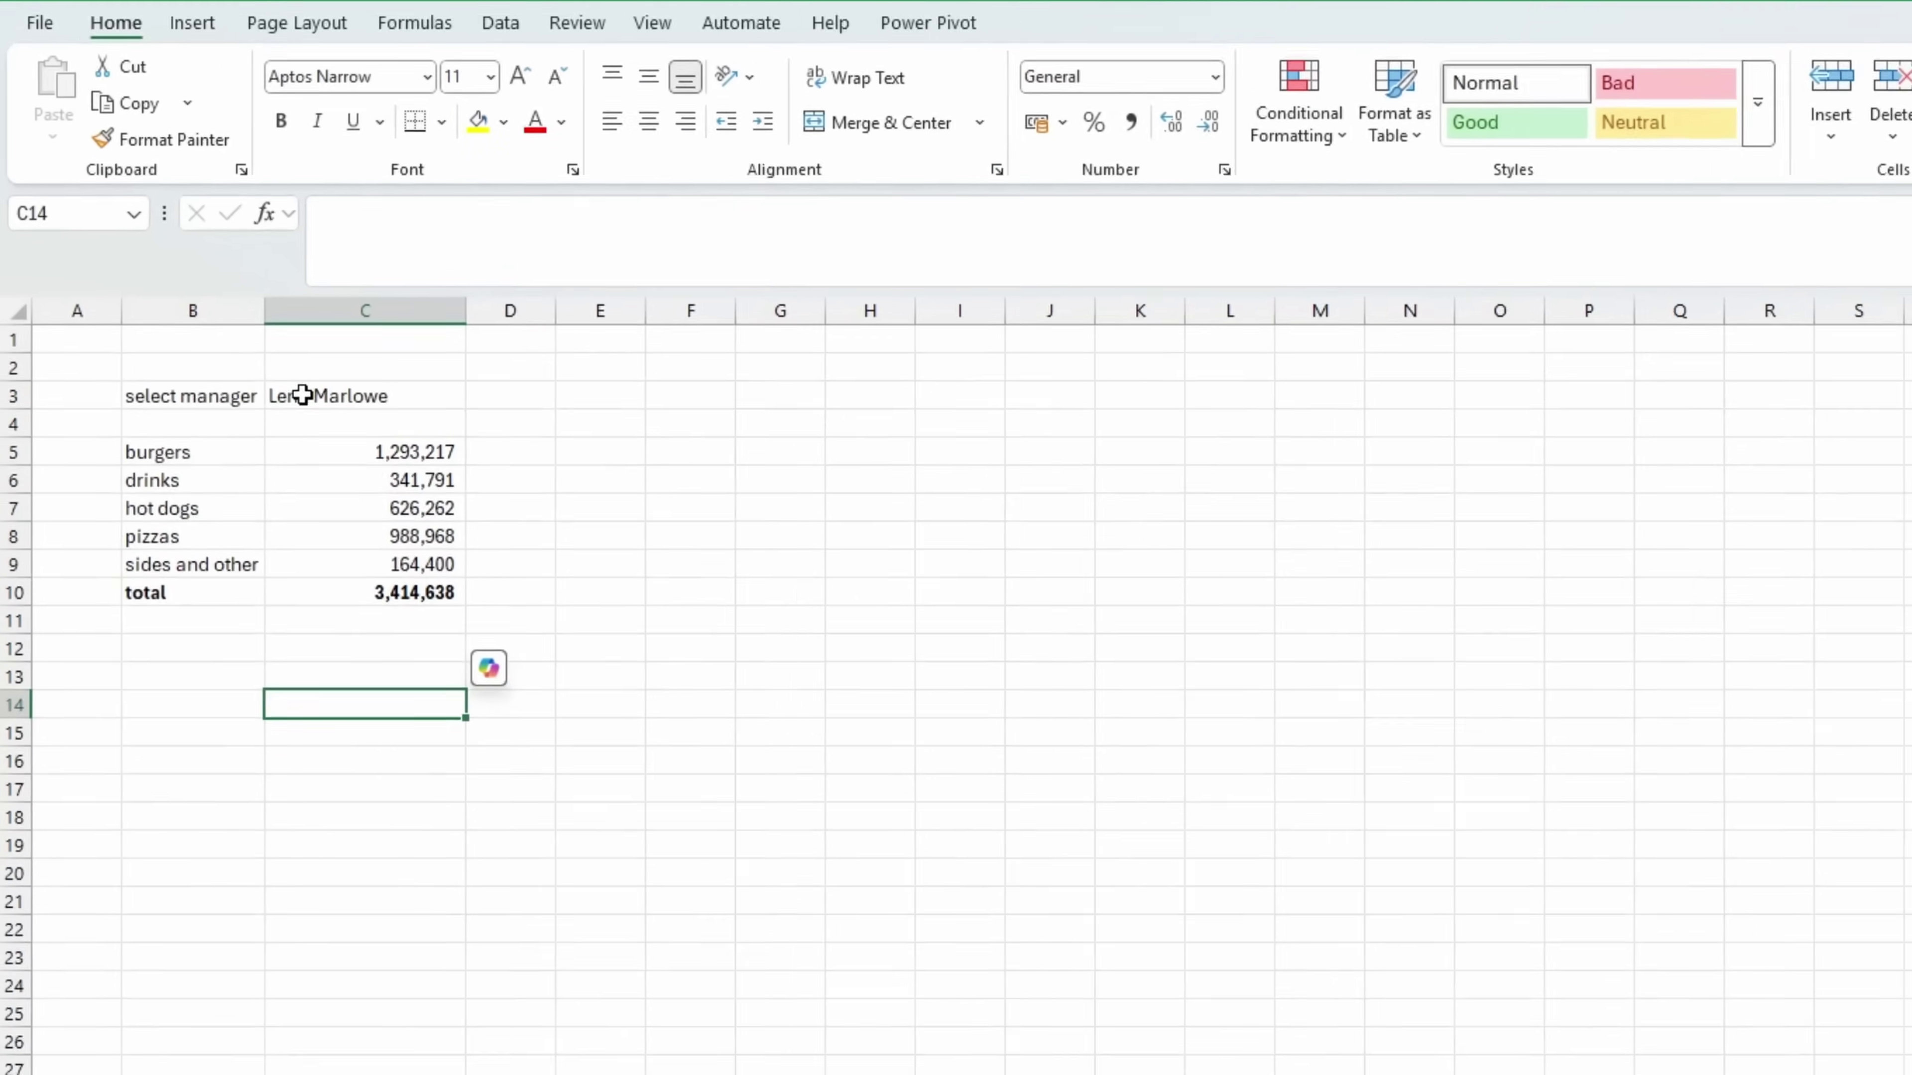
Step: Pick several different managers from C3's dropdown to compare their product revenues
{"action": "left_click", "coordinate": [299, 333]}
{"action": "left_click", "coordinate": [508, 412]}
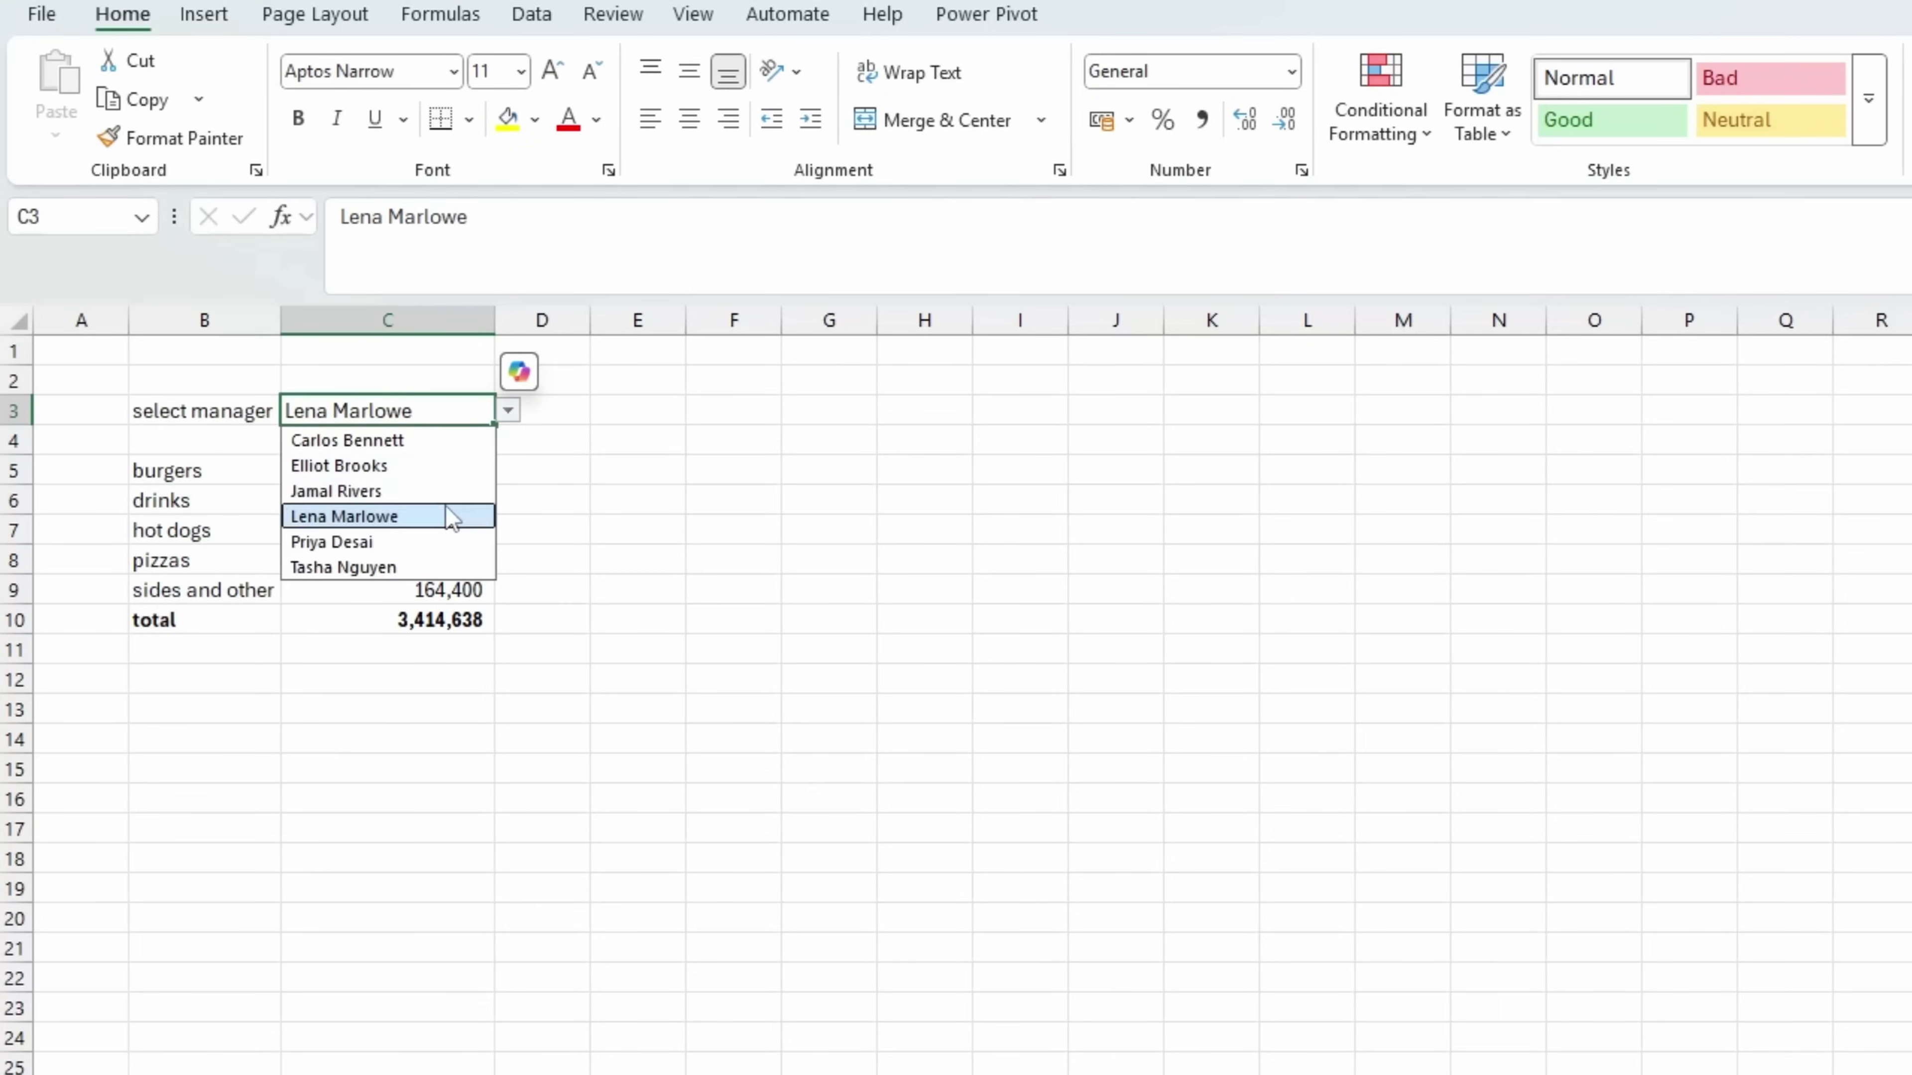
{"action": "left_click", "coordinate": [418, 545]}
{"action": "left_click", "coordinate": [508, 411]}
{"action": "left_click", "coordinate": [467, 463]}
{"action": "left_click", "coordinate": [508, 411]}
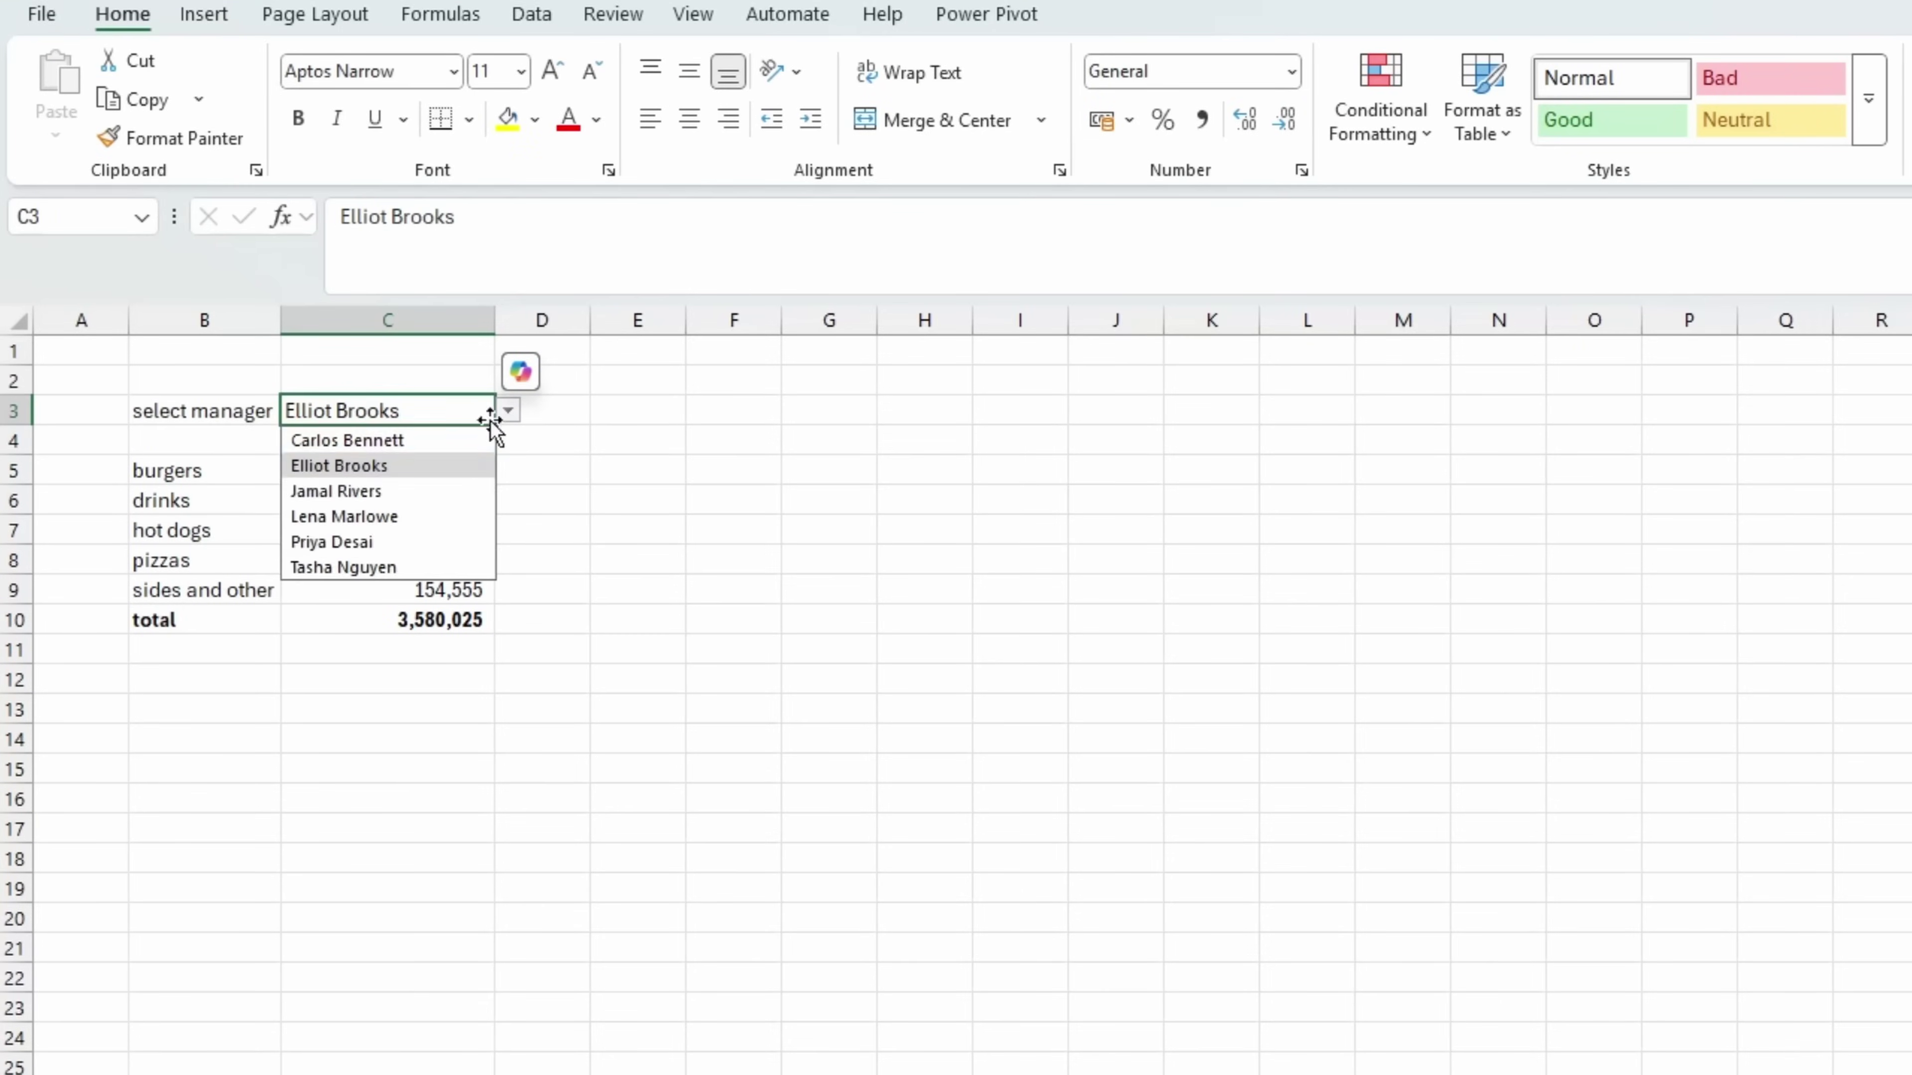
{"action": "left_click", "coordinate": [482, 440]}
Step: Settle on a new manager totalling 3,420,065 and select the revenues C5:C9
{"action": "left_click", "coordinate": [508, 411]}
{"action": "left_click", "coordinate": [444, 516]}
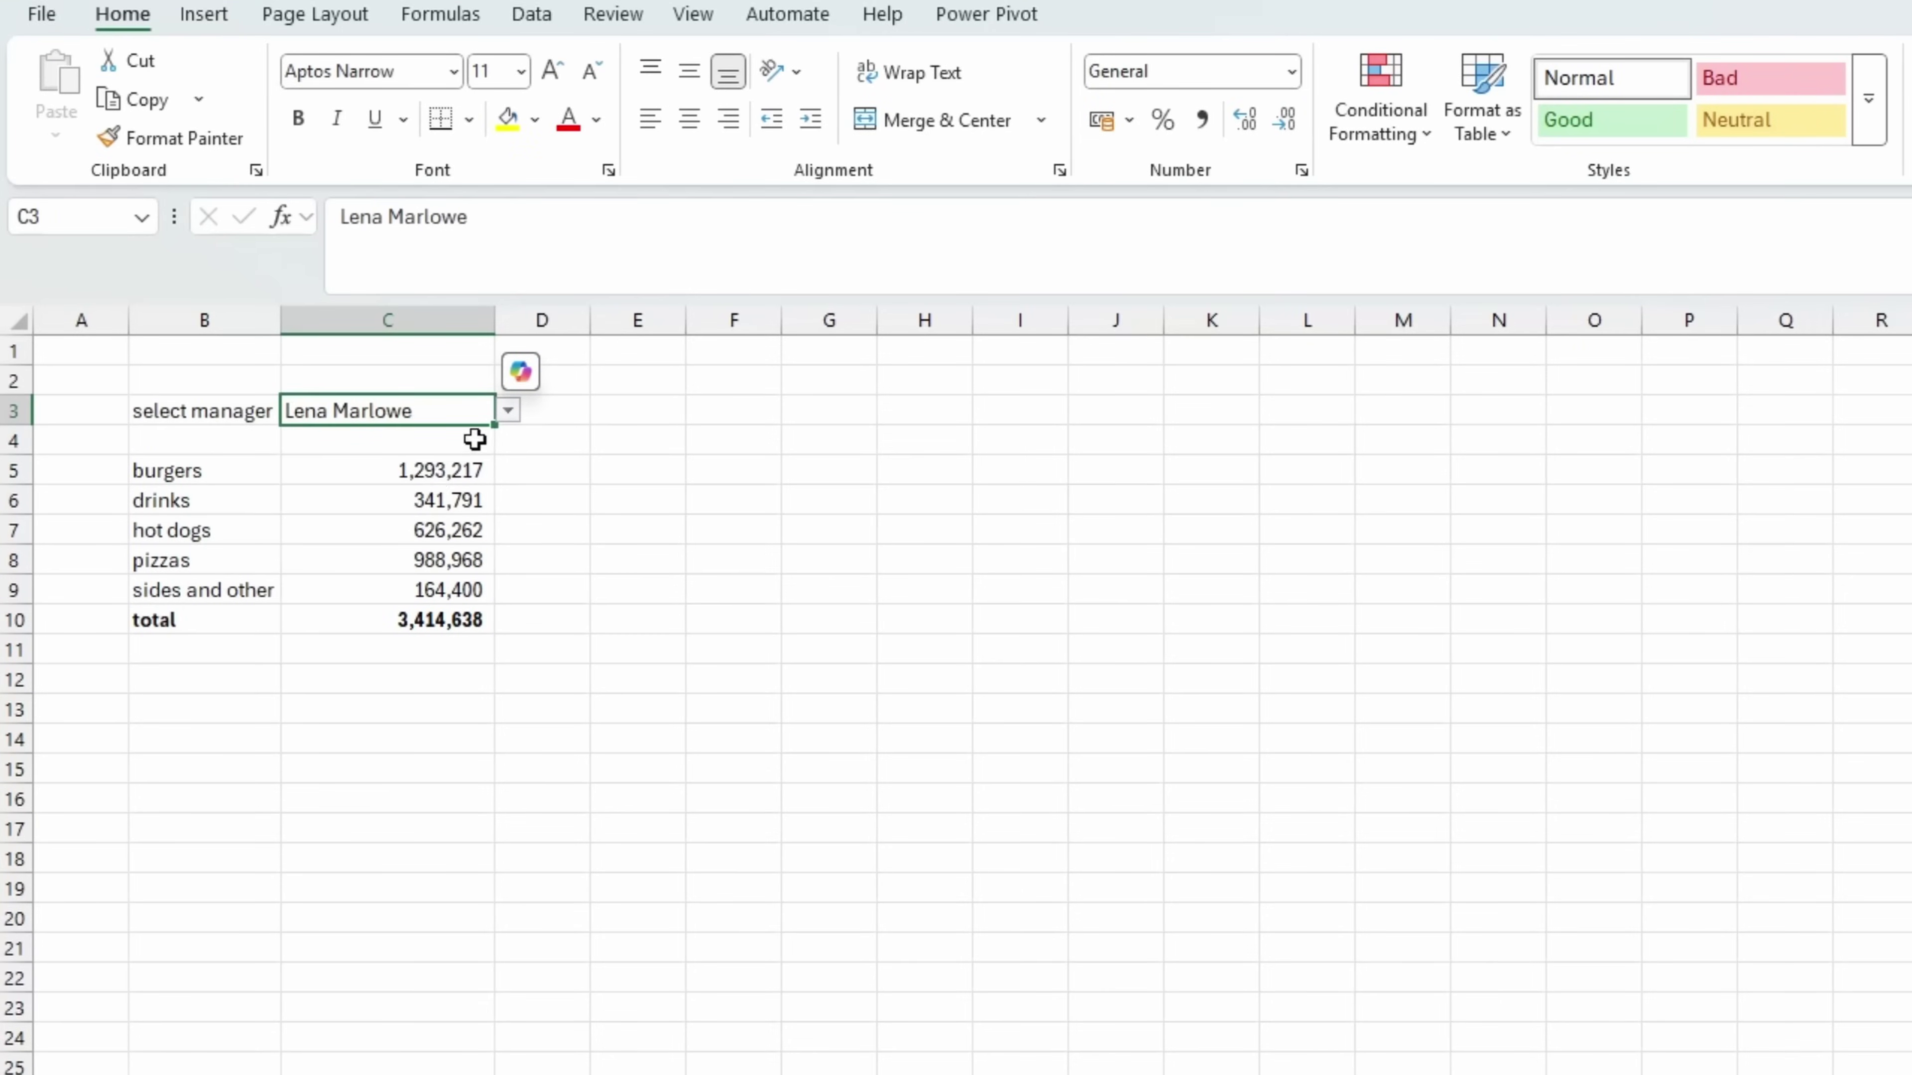
{"action": "left_click", "coordinate": [507, 412]}
{"action": "left_click", "coordinate": [419, 544]}
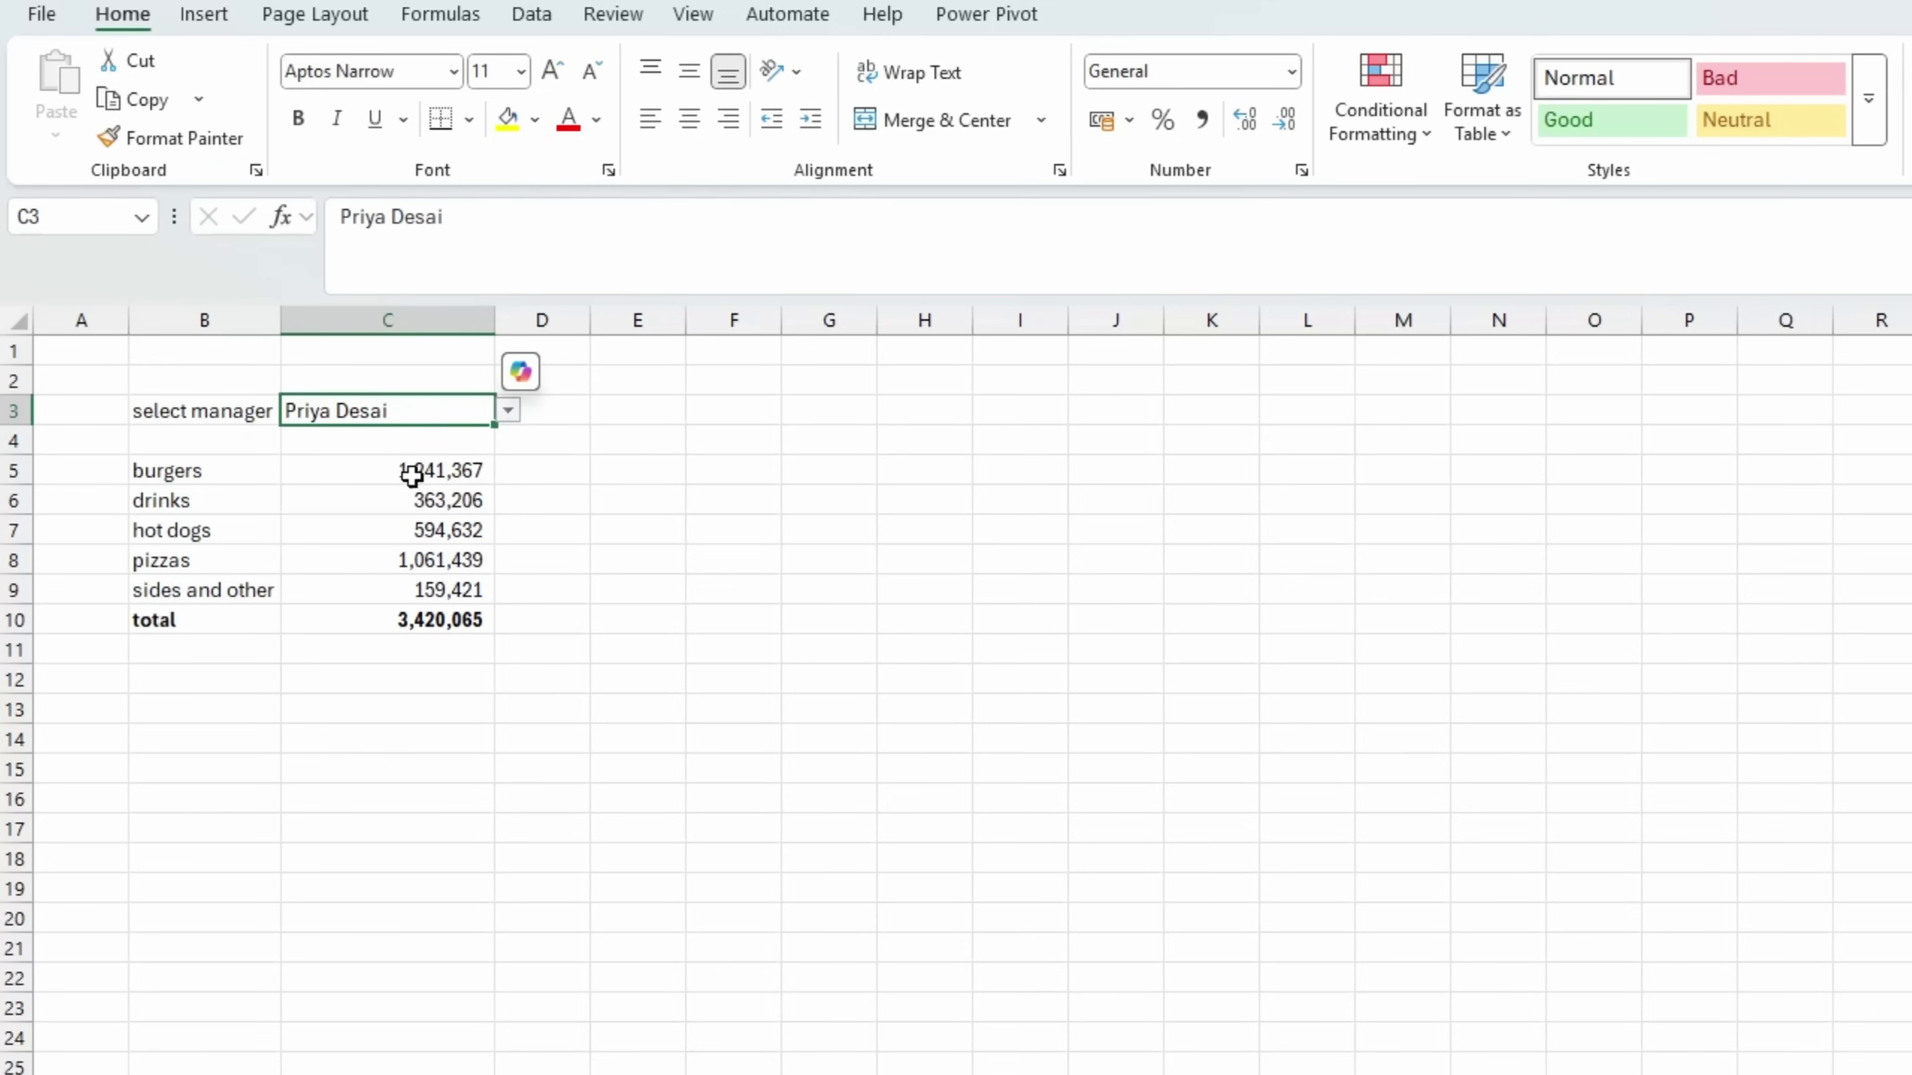
{"action": "left_click_drag", "start_coordinate": [350, 474], "coordinate": [338, 591]}
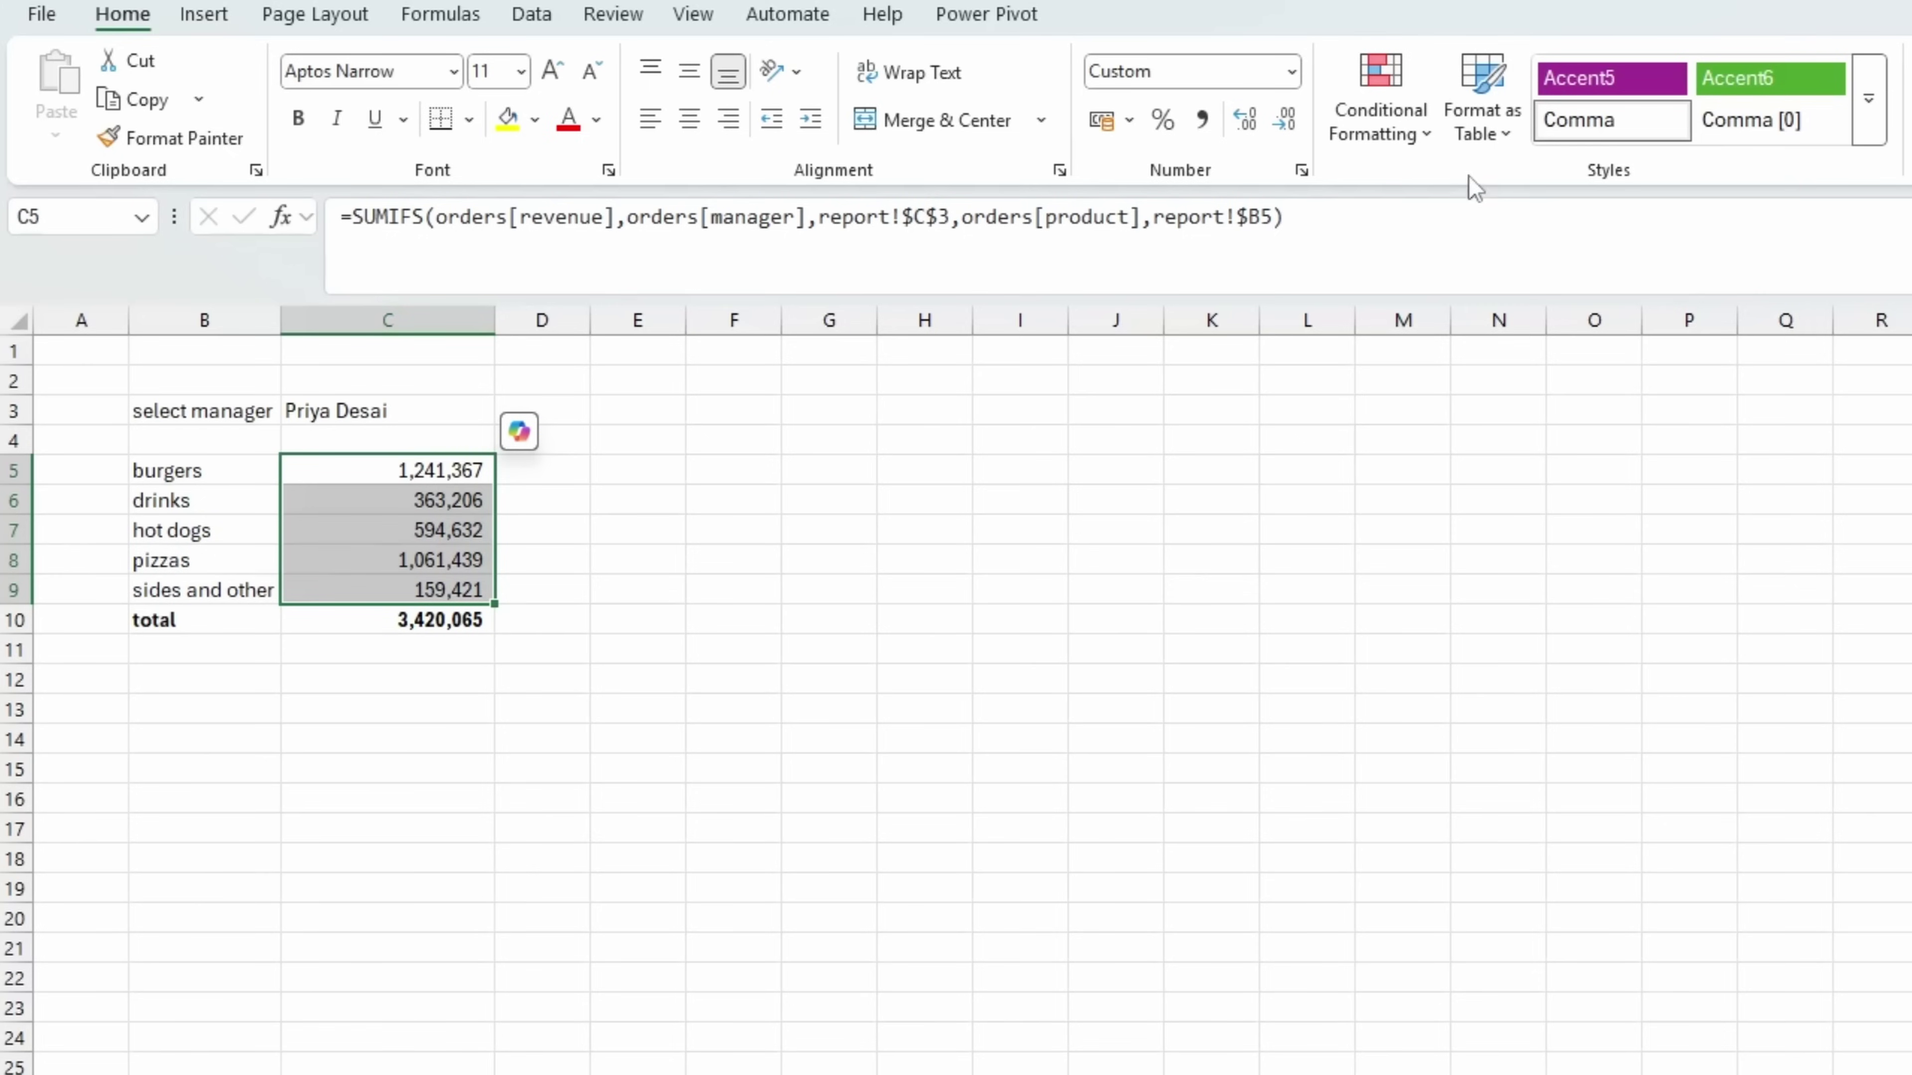
Step: Apply orange gradient fill data bars to the selected product revenues
{"action": "left_click", "coordinate": [1404, 137]}
{"action": "mouse_move", "coordinate": [1430, 335]}
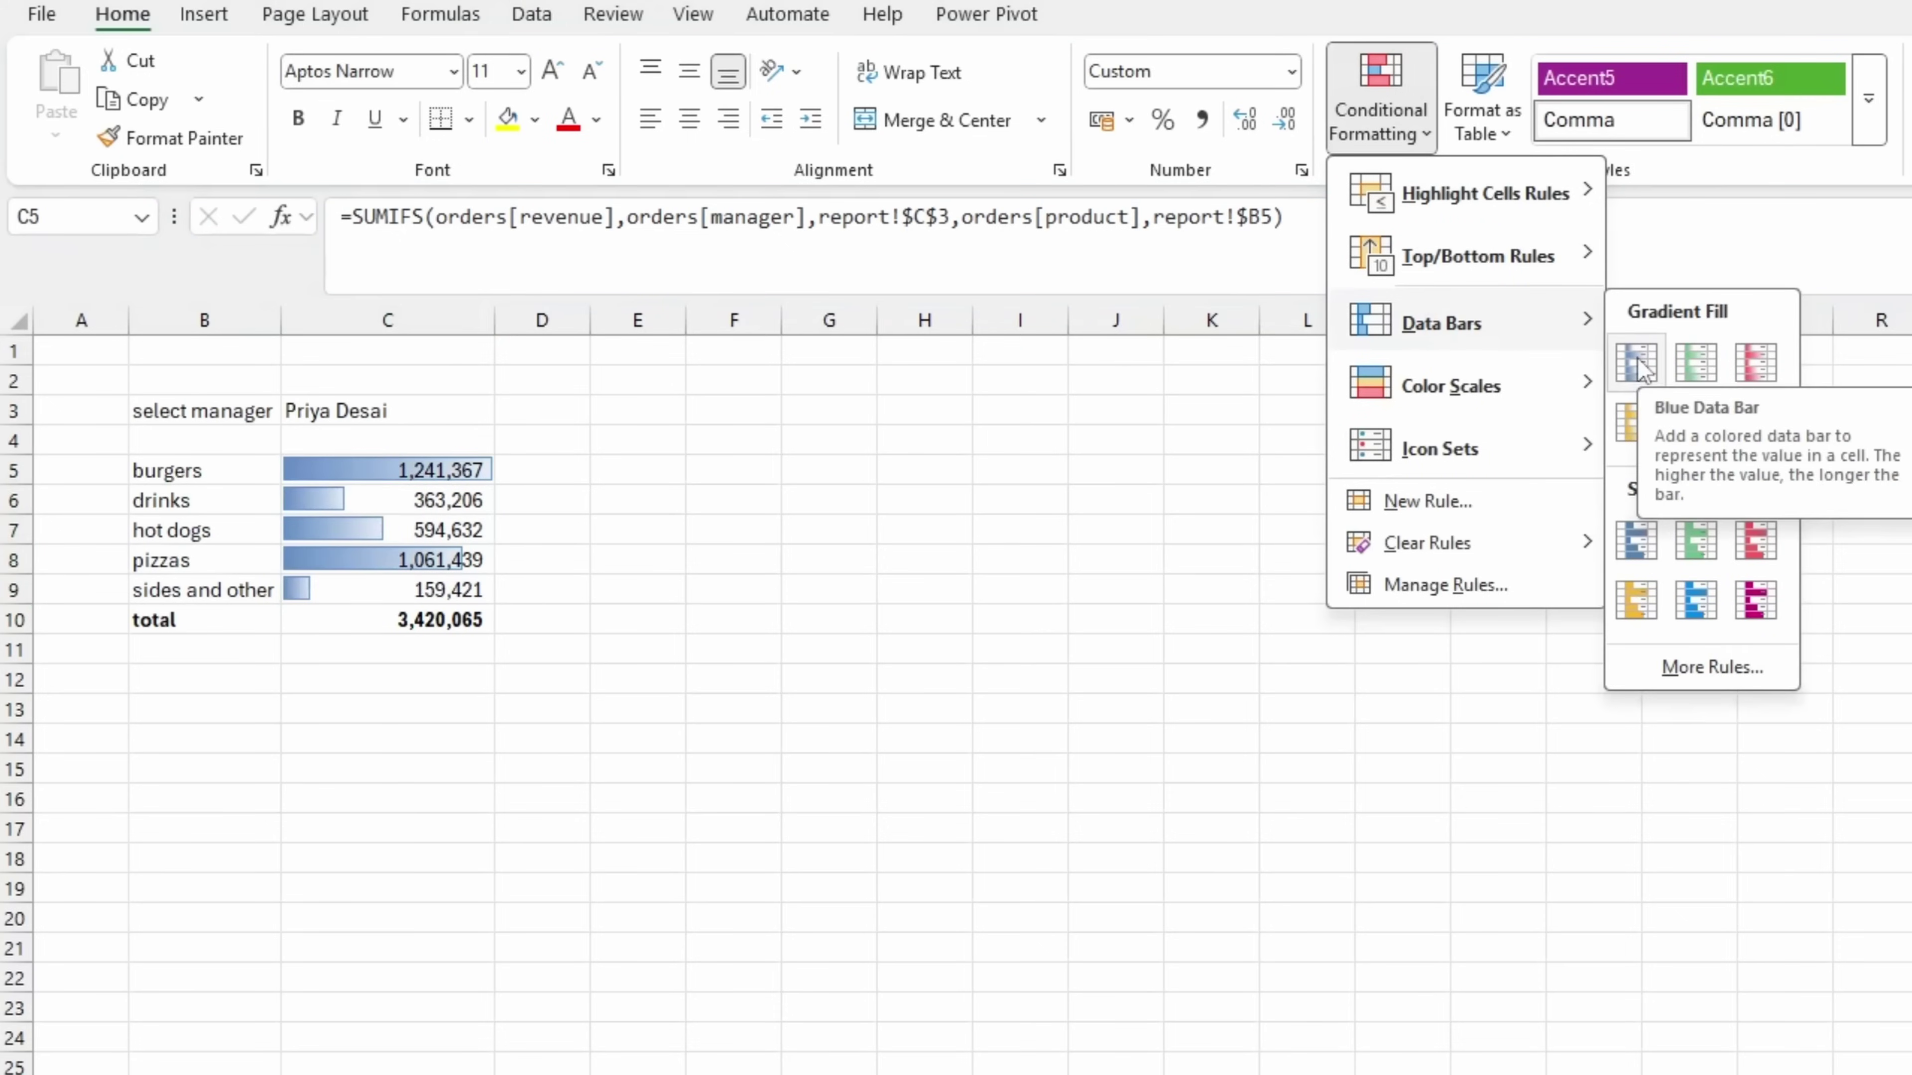
{"action": "left_click", "coordinate": [1631, 424]}
{"action": "left_click", "coordinate": [778, 603]}
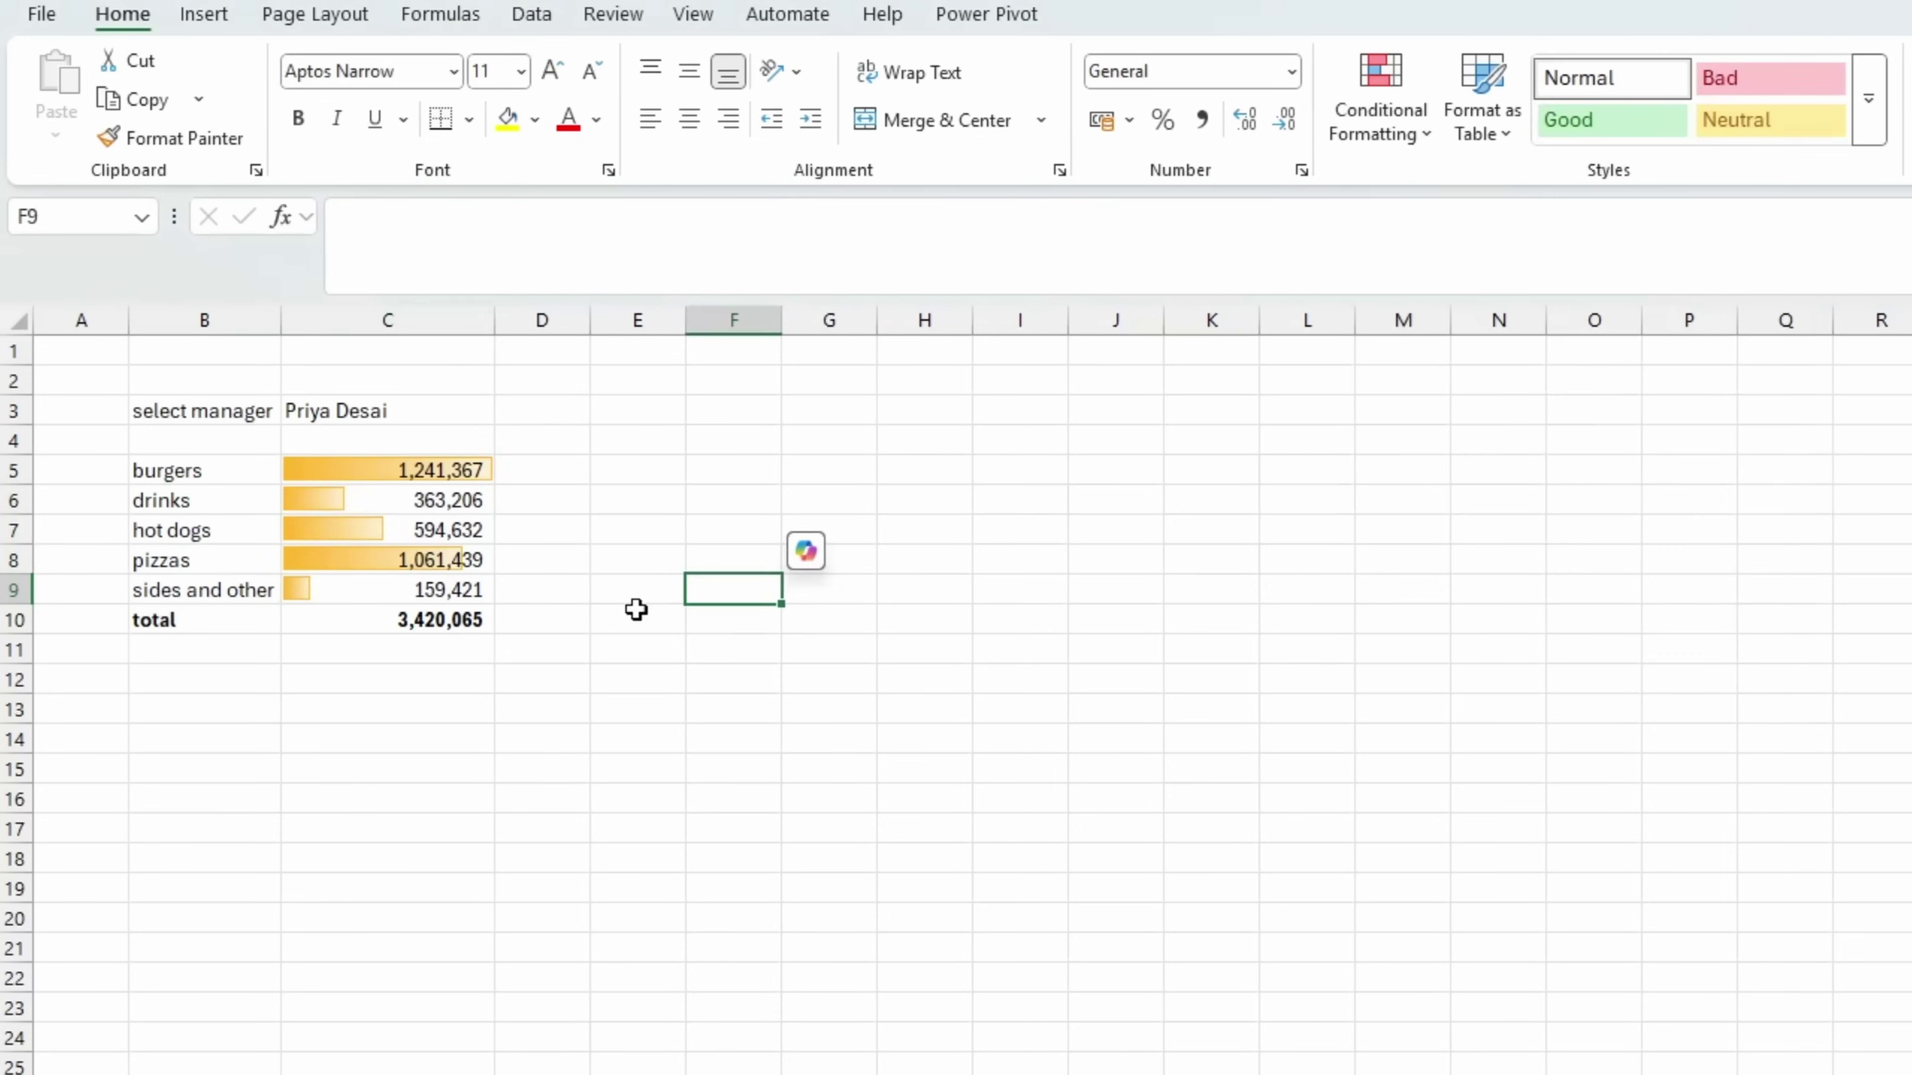
Step: Switch between managers in C3 to check that the data bars update
{"action": "left_click", "coordinate": [384, 414]}
{"action": "left_click", "coordinate": [508, 410]}
{"action": "left_click", "coordinate": [439, 469]}
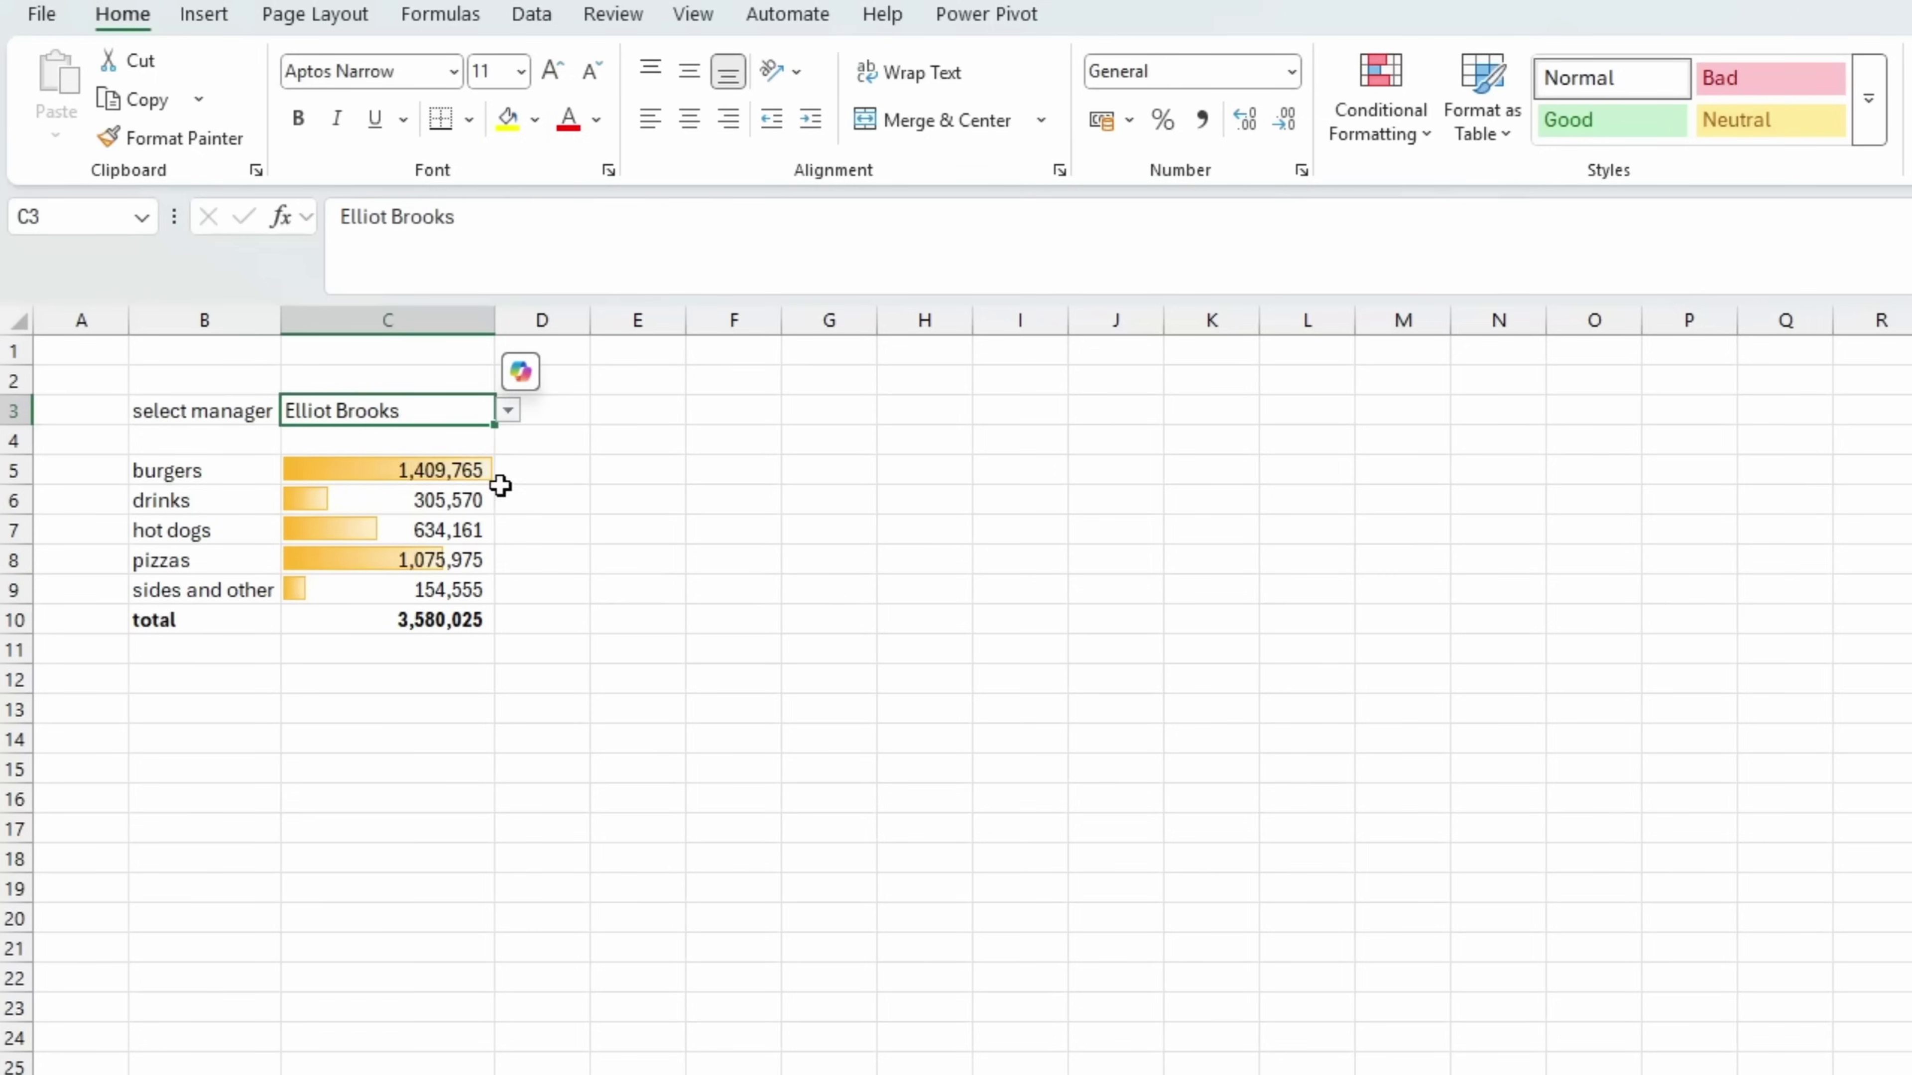
{"action": "left_click", "coordinate": [508, 412]}
{"action": "left_click", "coordinate": [452, 490]}
{"action": "left_click", "coordinate": [508, 410]}
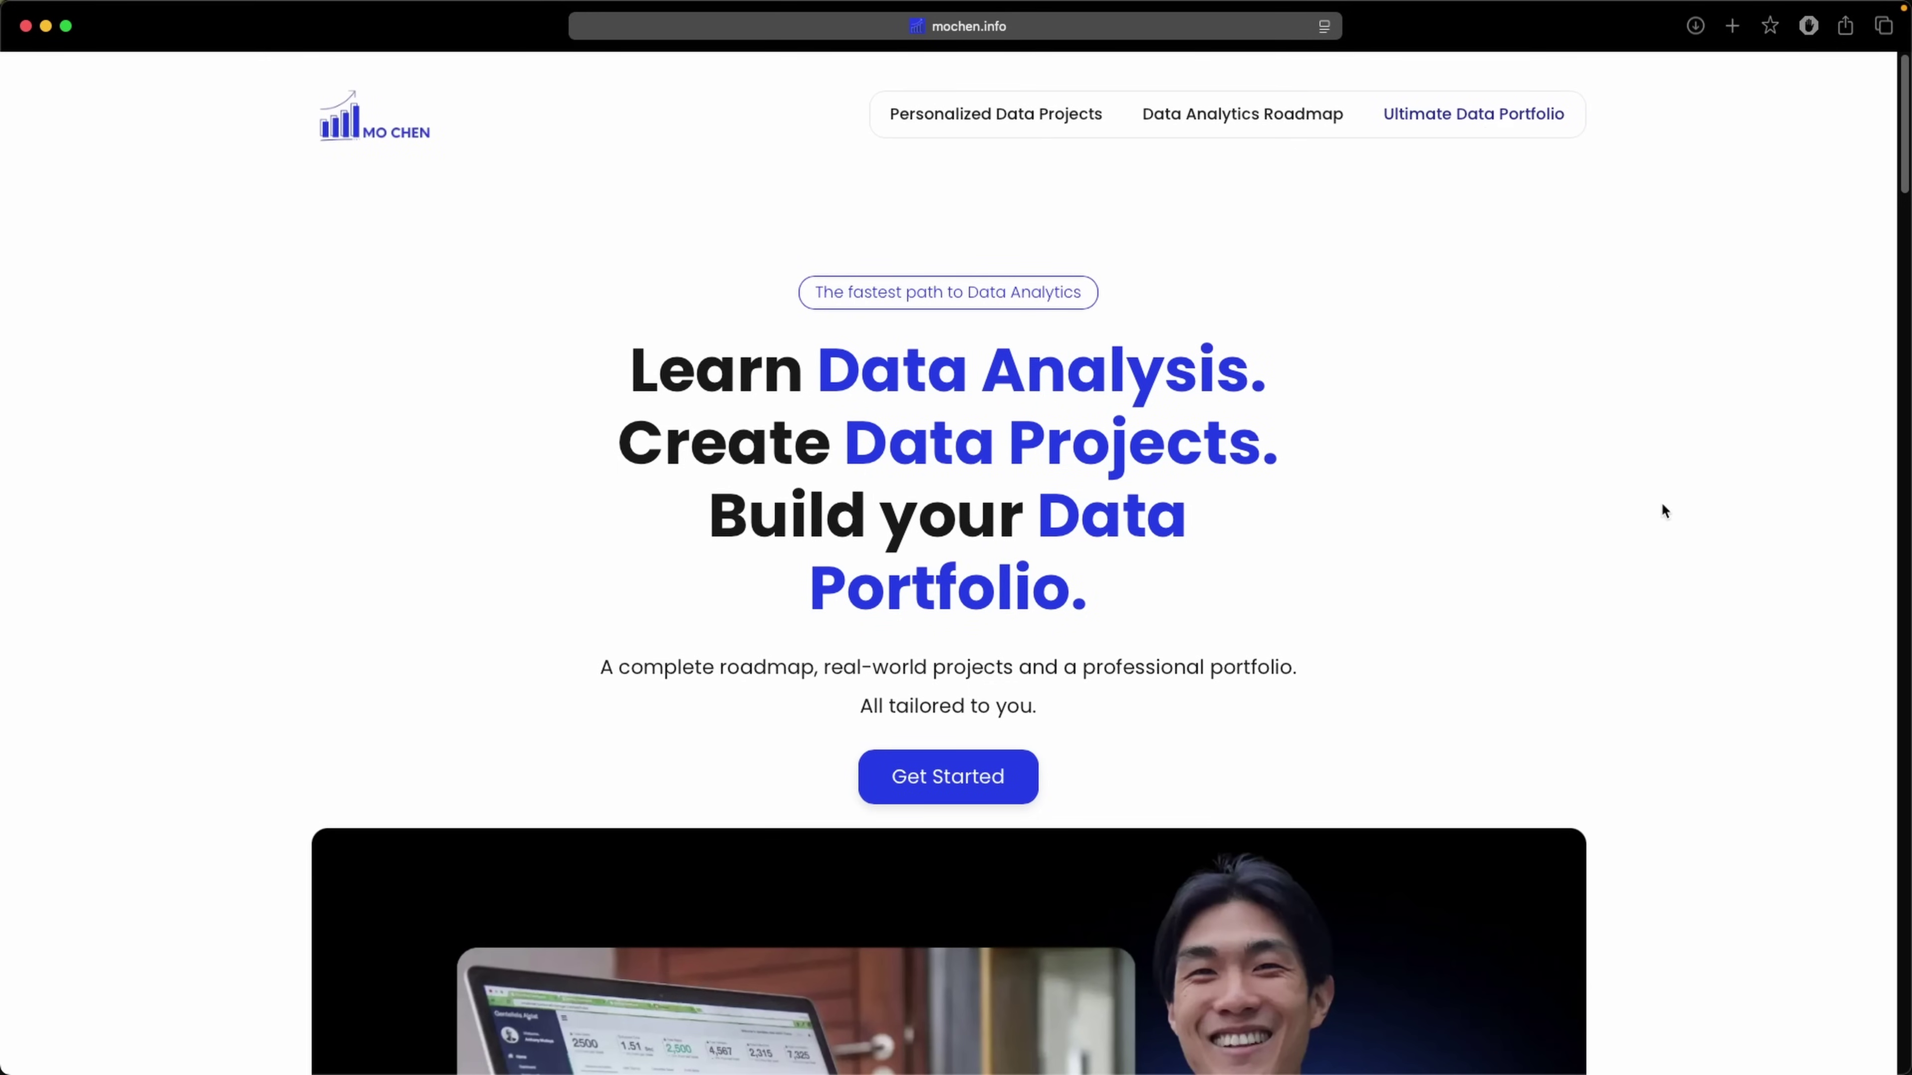
Step: Open mochen.info's Personalized Data Projects page and scroll down through it
{"action": "left_click", "coordinate": [1032, 113]}
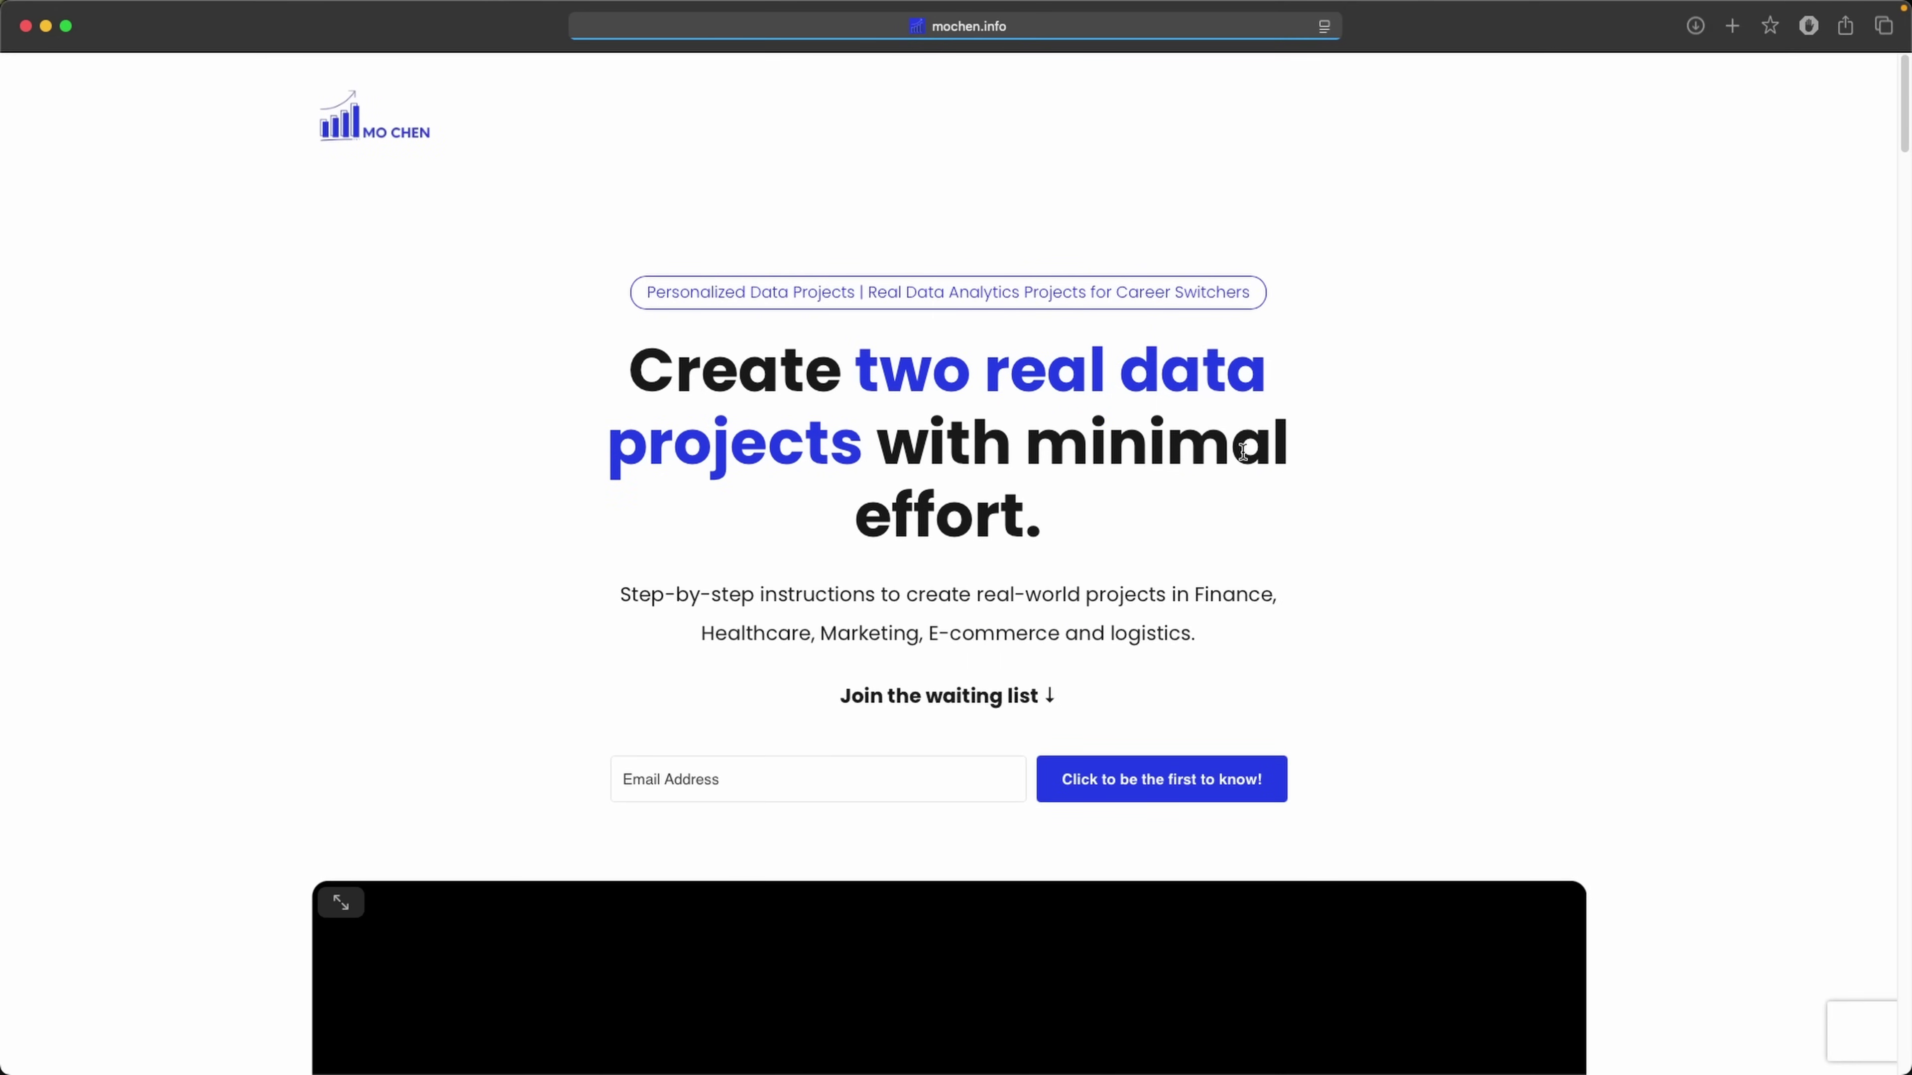
{"action": "scroll", "coordinate": [1417, 639], "scroll_direction": "down", "scroll_amount": 2}
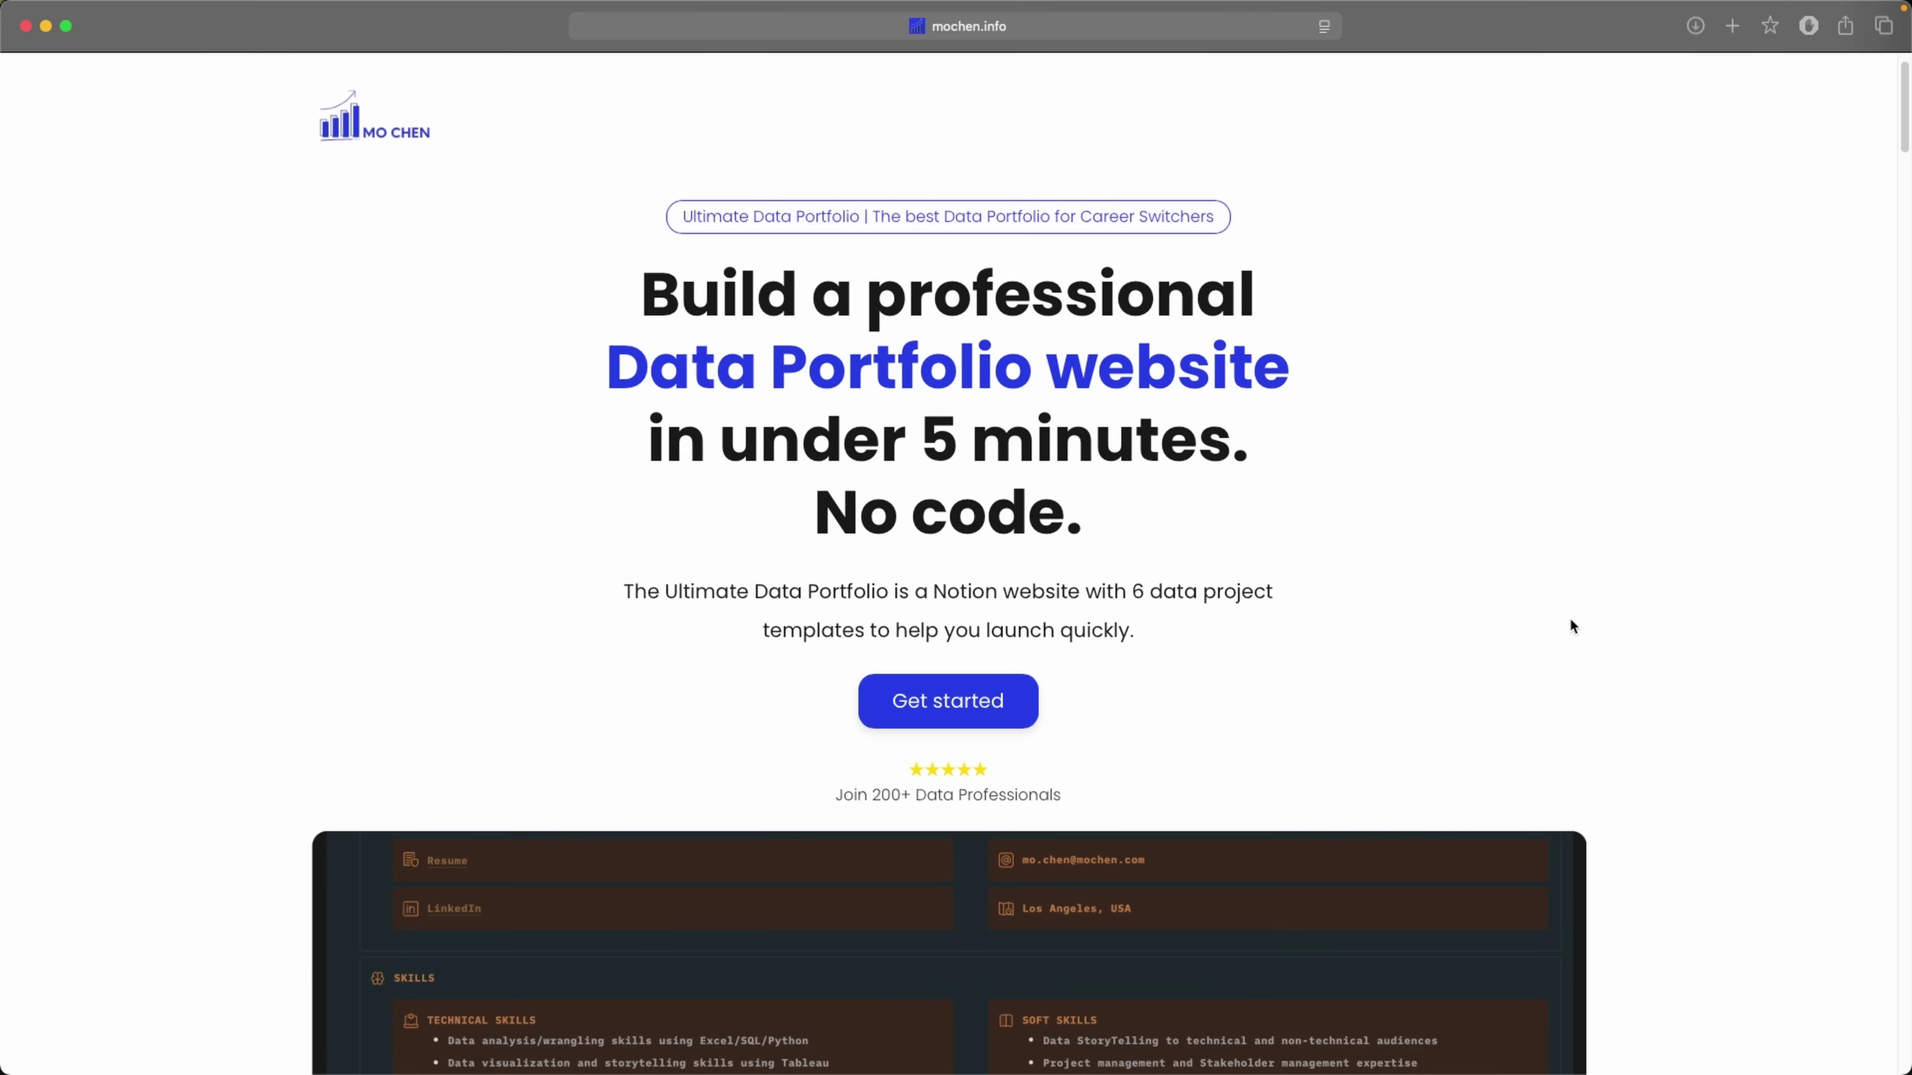
{"action": "scroll", "coordinate": [1570, 617], "scroll_direction": "down", "scroll_amount": 5}
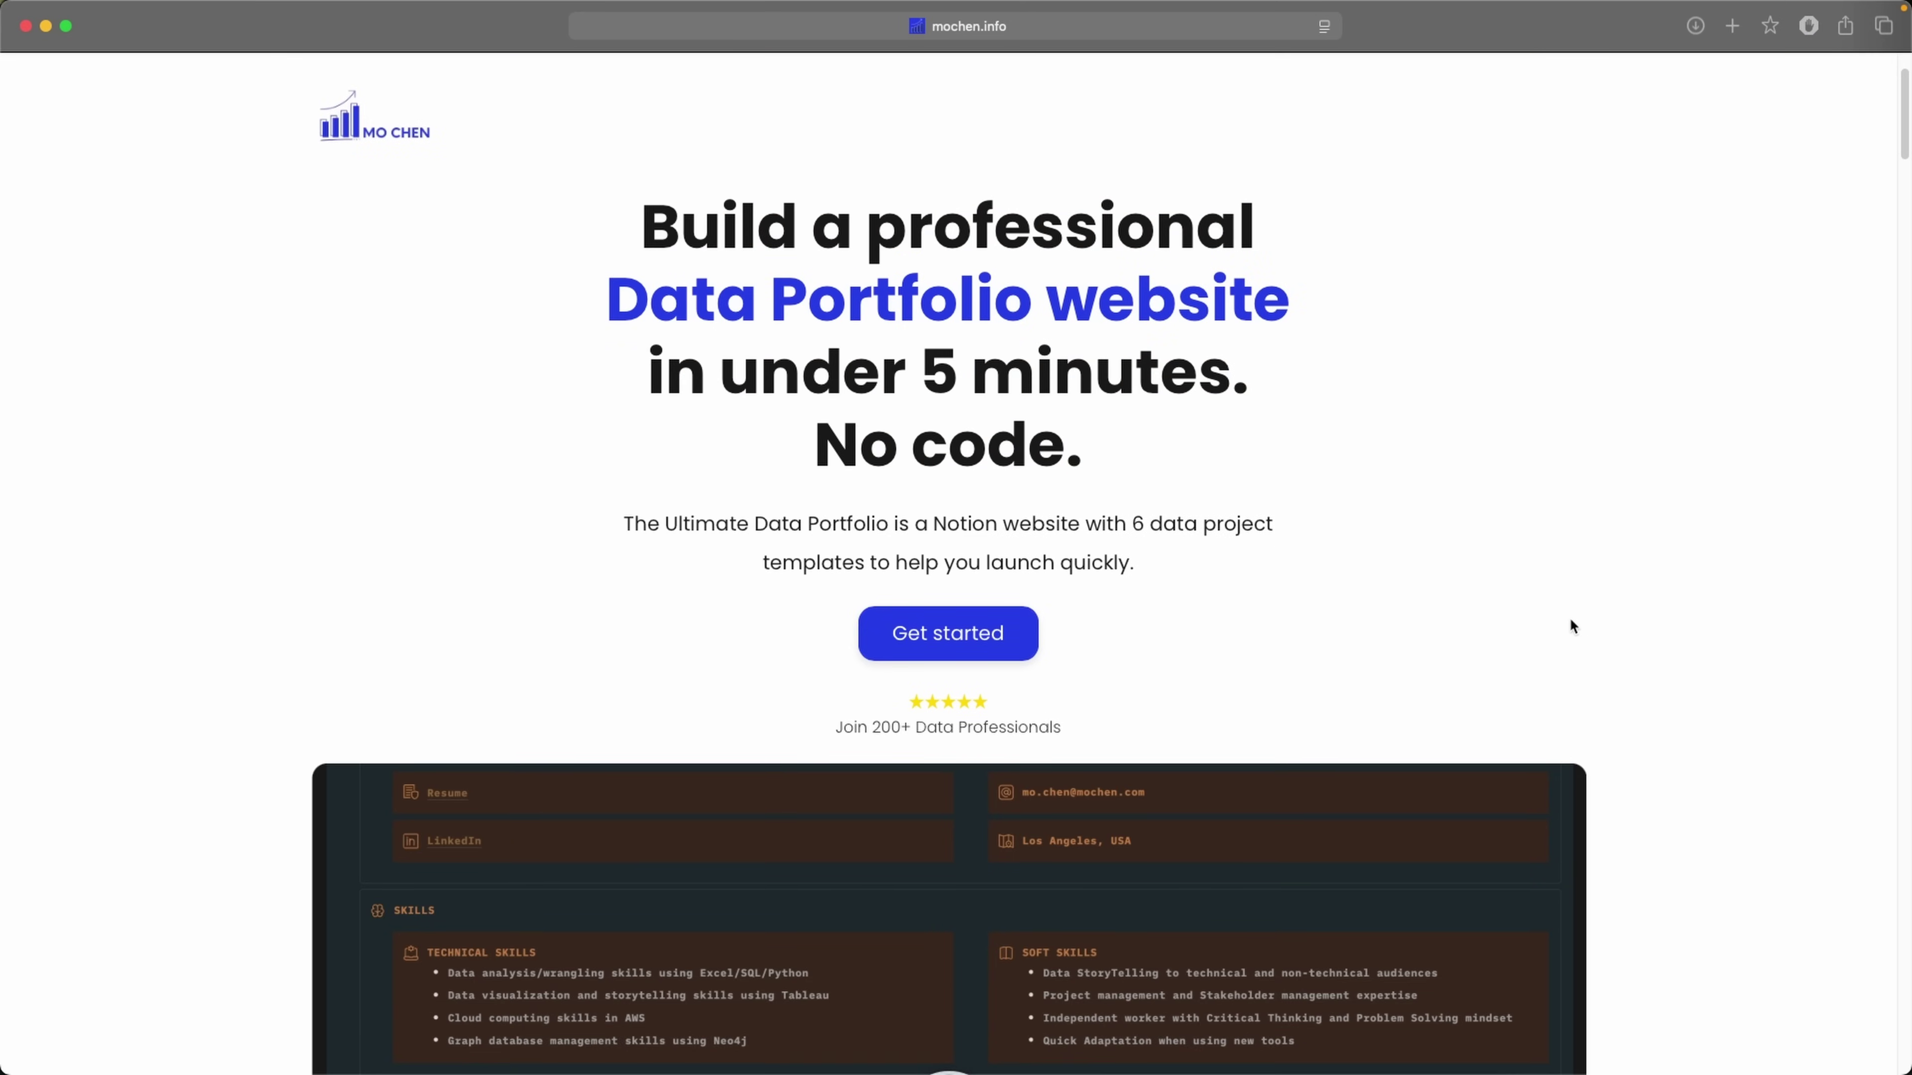